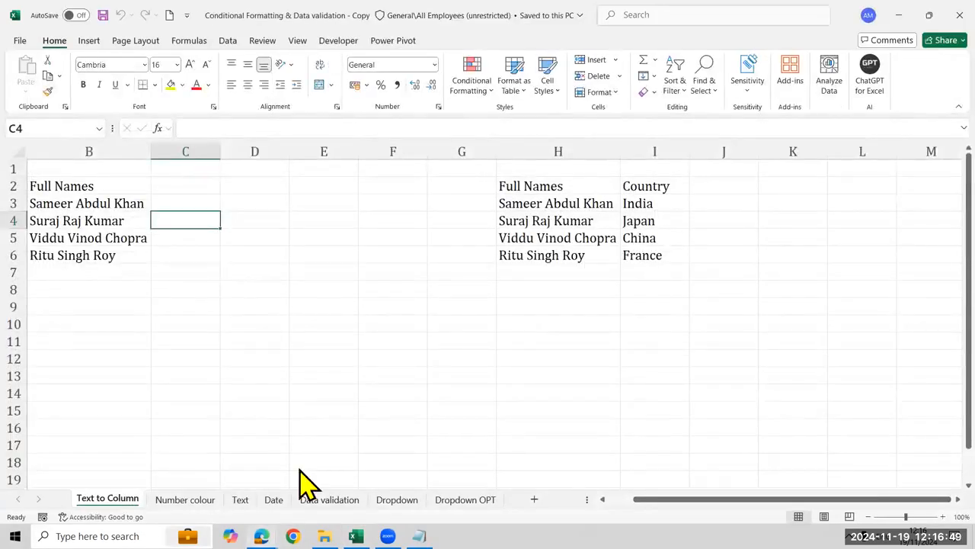
# Switch to the Edge browser, load the ExcelR dashboard and open its Session Join page
pyautogui.click(262, 536)
pyautogui.click(194, 488)
pyautogui.click(46, 57)
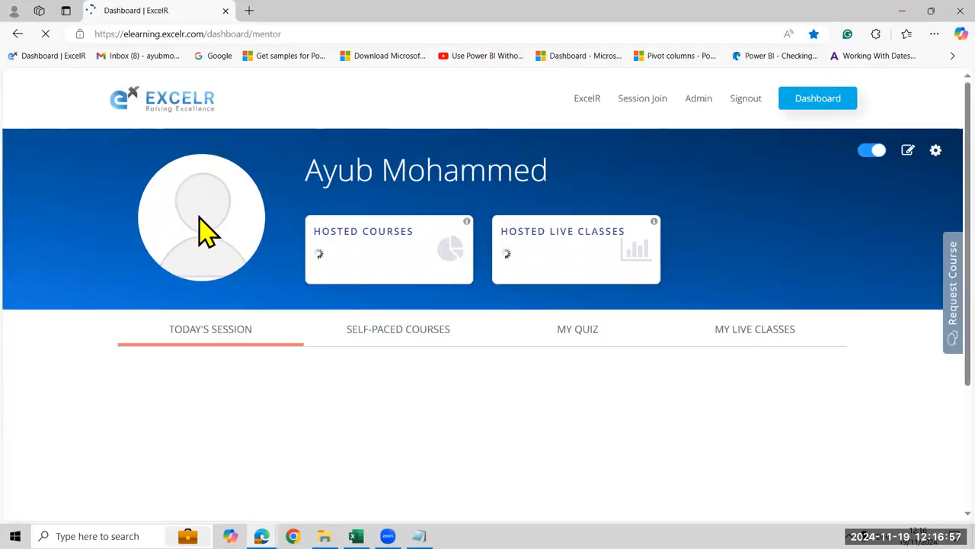
pyautogui.click(634, 105)
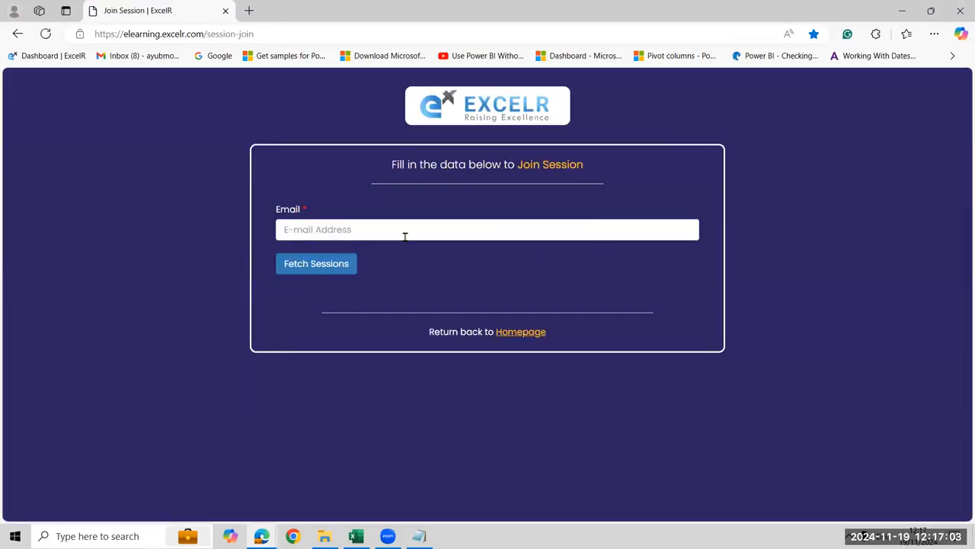
# Fill in the mentor's e-mail address, fetch the scheduled sessions, and close the browser window
pyautogui.click(404, 233)
pyautogui.click(316, 267)
pyautogui.click(296, 267)
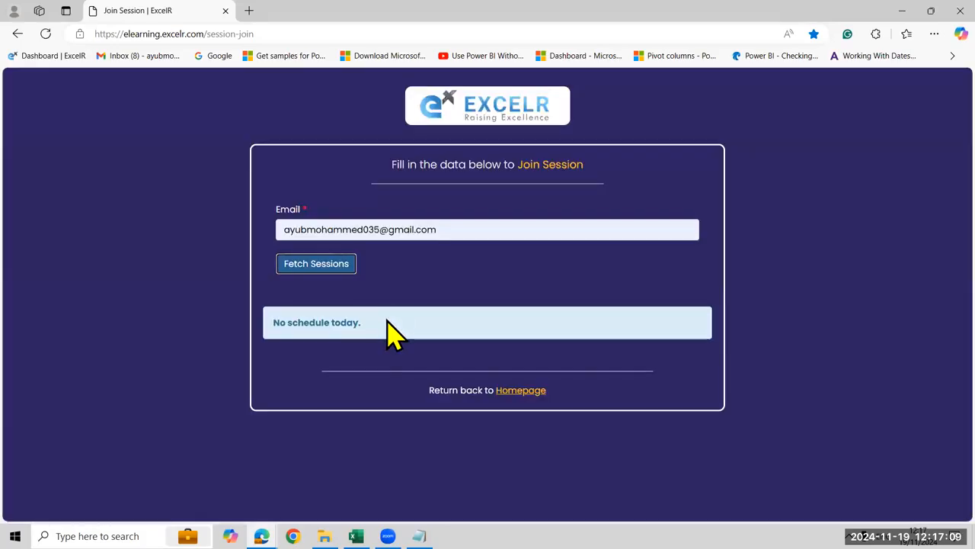
pyautogui.click(364, 33)
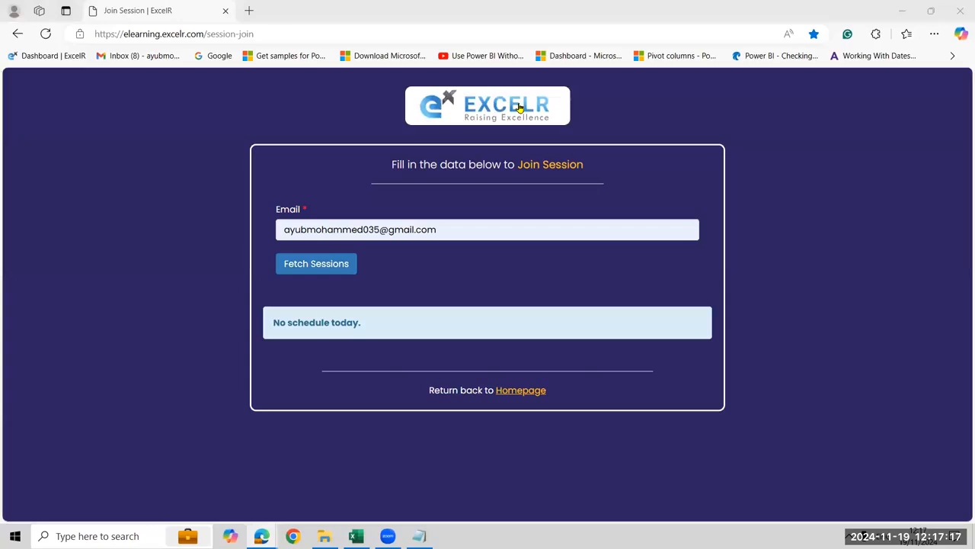
pyautogui.click(954, 10)
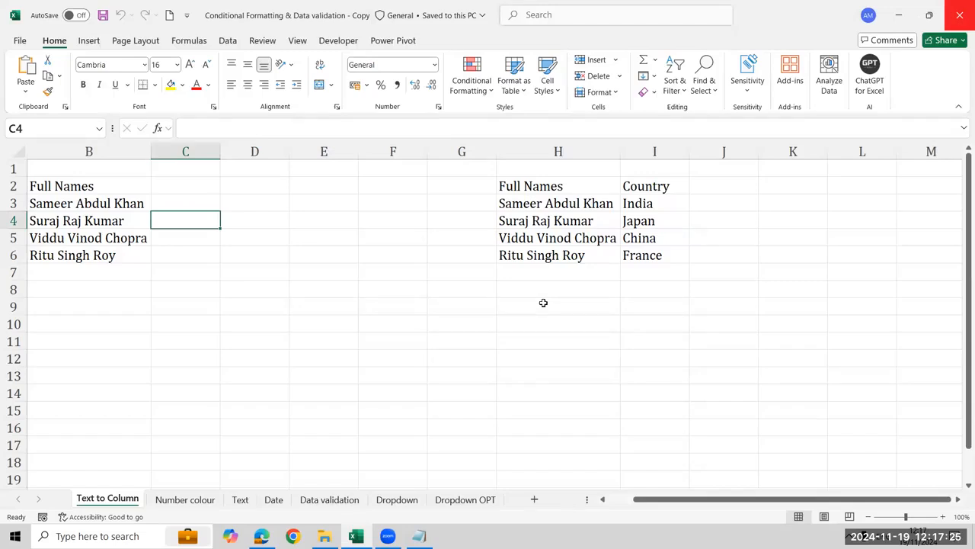
pyautogui.click(500, 332)
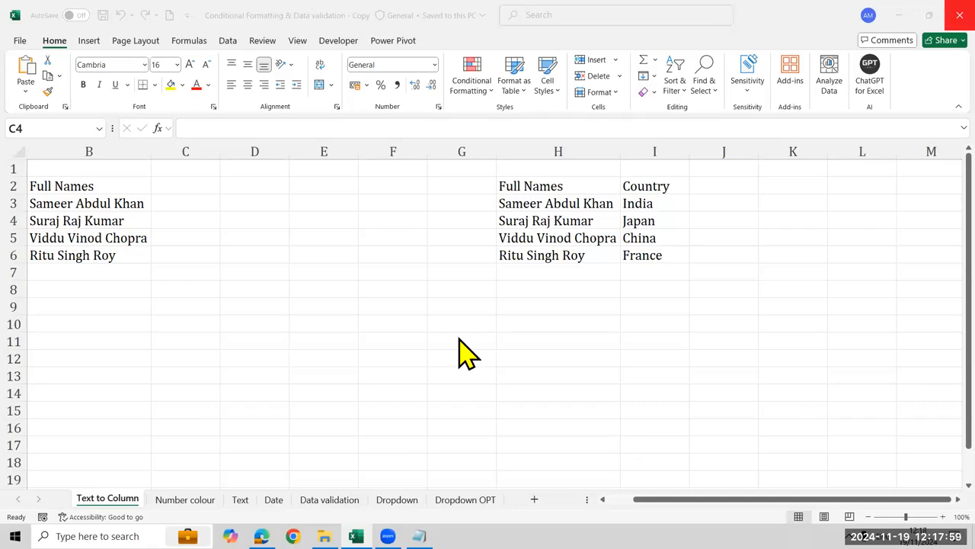
pyautogui.click(125, 197)
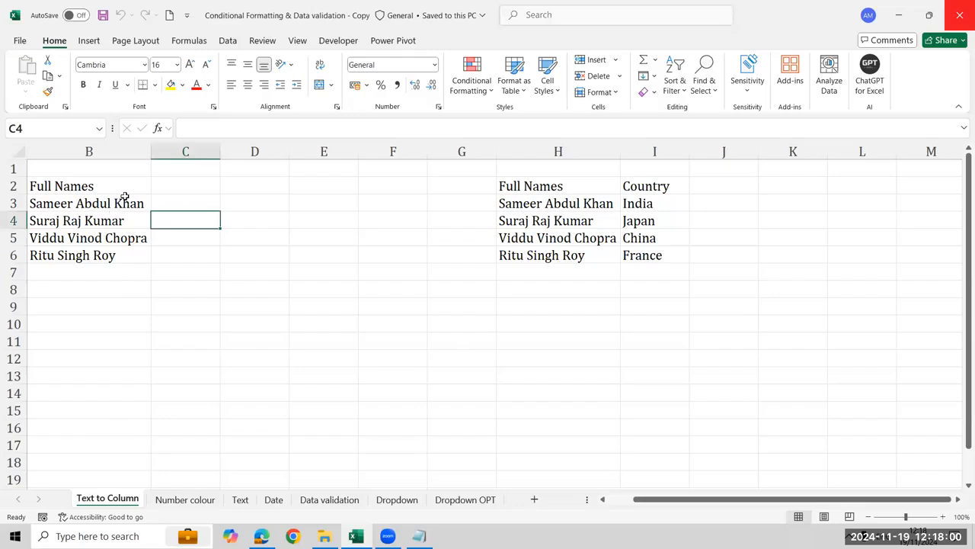
pyautogui.click(228, 41)
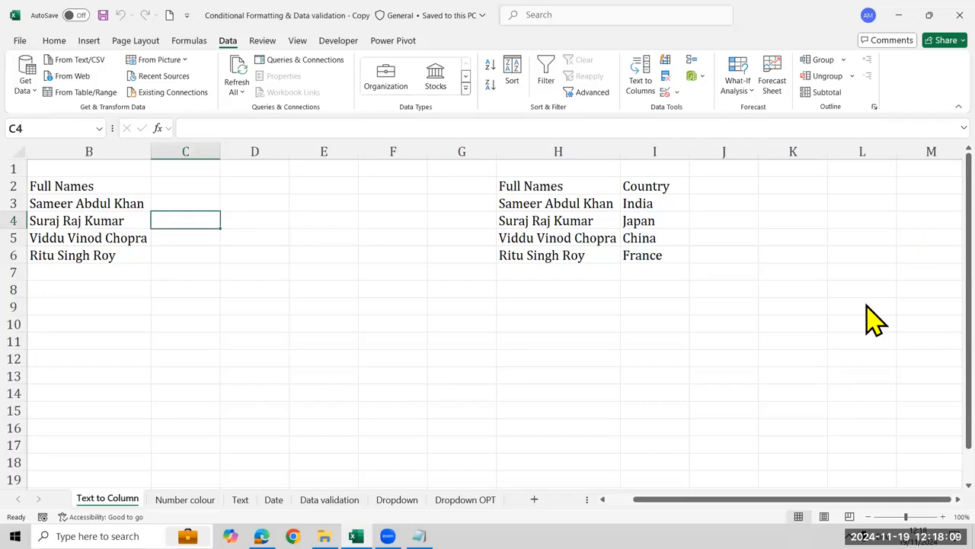
pyautogui.moveTo(618, 49)
pyautogui.mouseDown()
pyautogui.moveTo(660, 115)
pyautogui.moveTo(658, 97)
pyautogui.mouseUp()
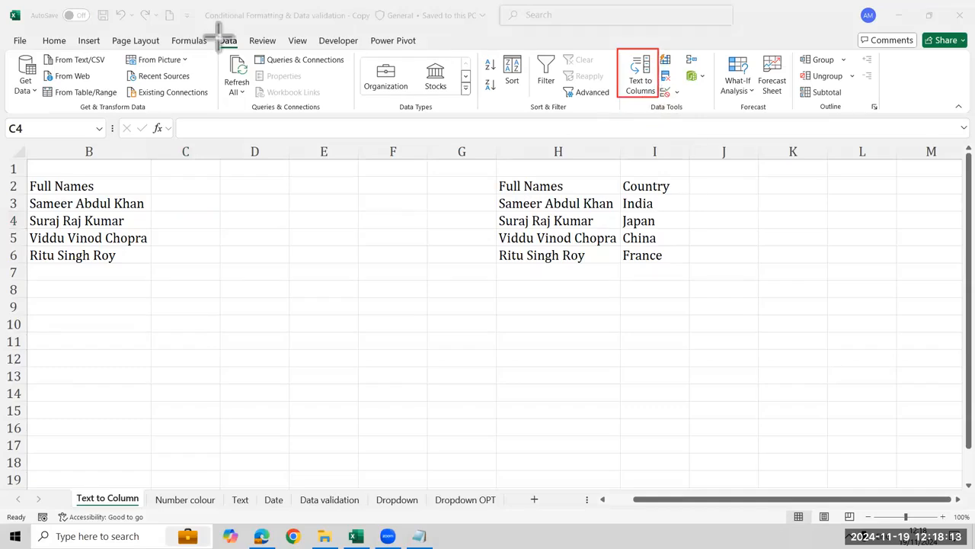
pyautogui.moveTo(210, 32); pyautogui.dragTo(248, 50)
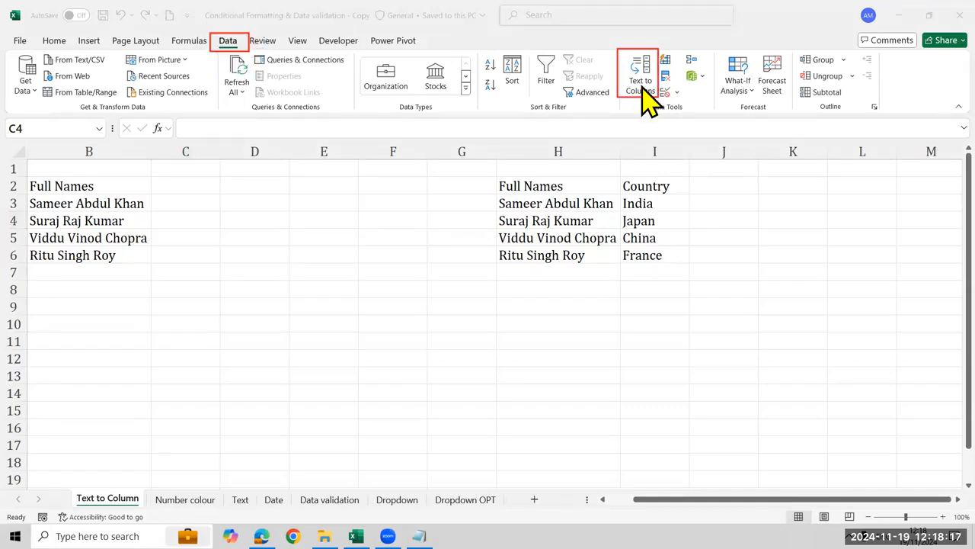
pyautogui.press('Escape')
# Split the full names in B3:B6 into separate columns with Text to Columns, delimited by Space in addition to Tab, destination $B$3
pyautogui.click(103, 204)
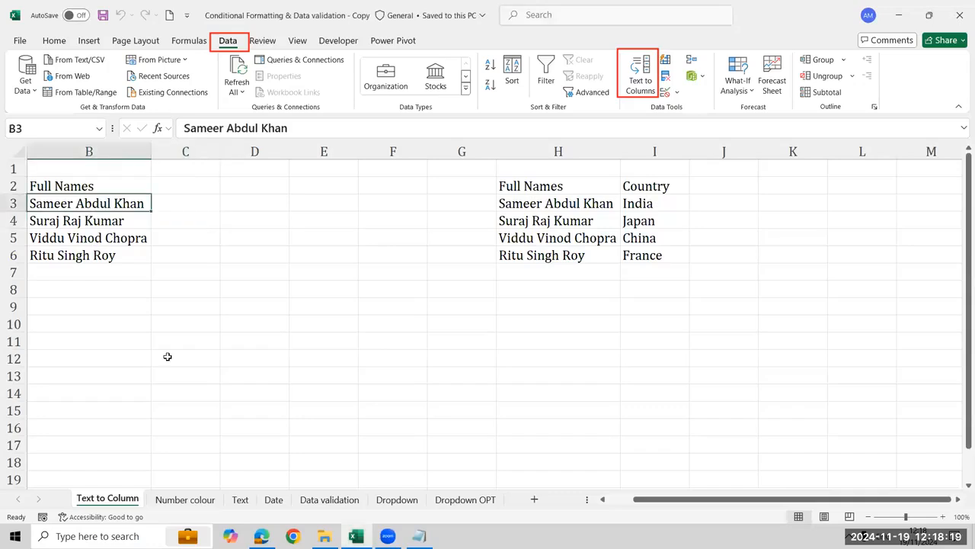
pyautogui.hotkey('ctrl', 'shift', 'Down')
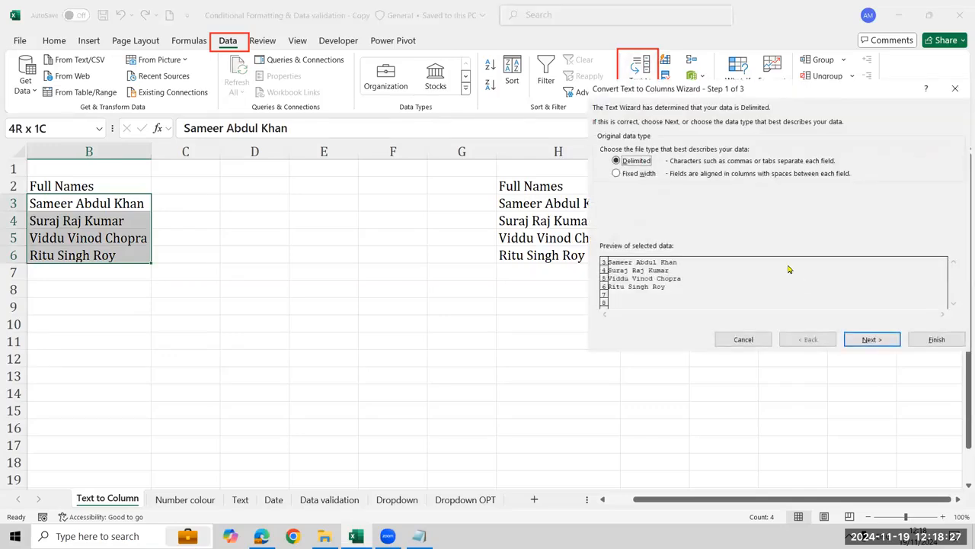
pyautogui.click(870, 341)
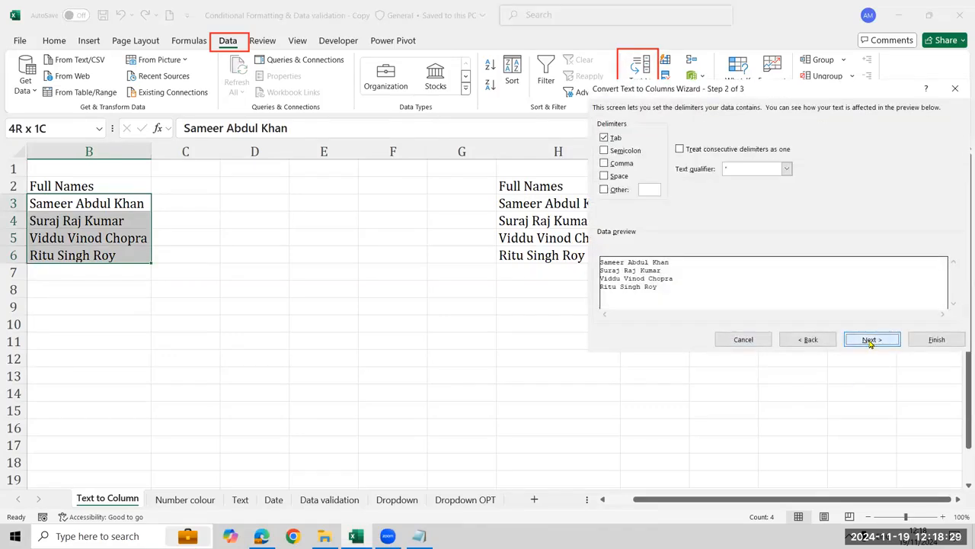
pyautogui.click(621, 178)
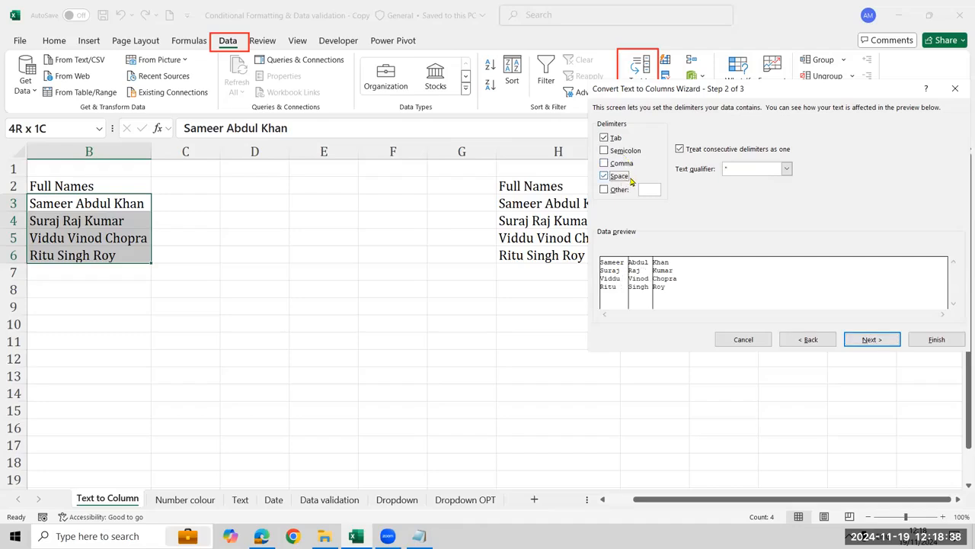
pyautogui.click(873, 339)
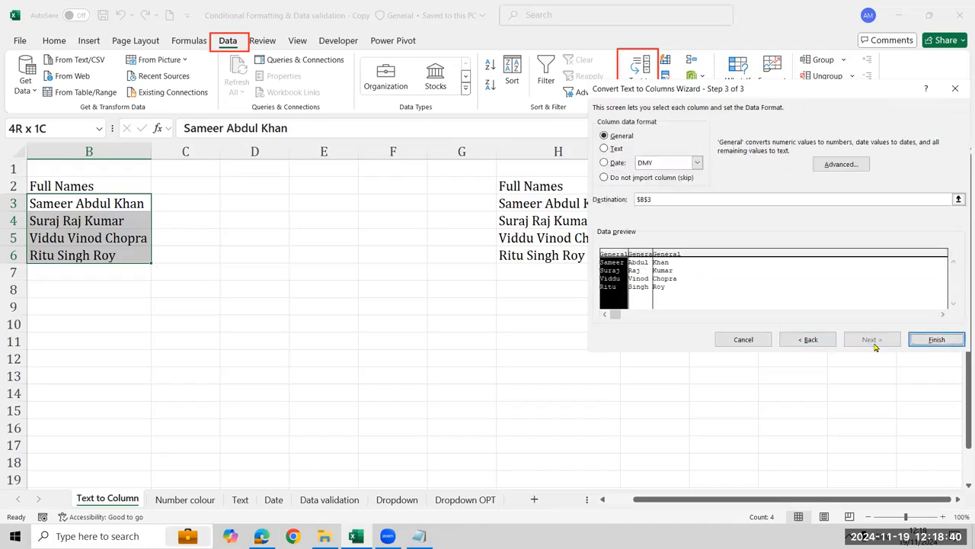
pyautogui.click(928, 341)
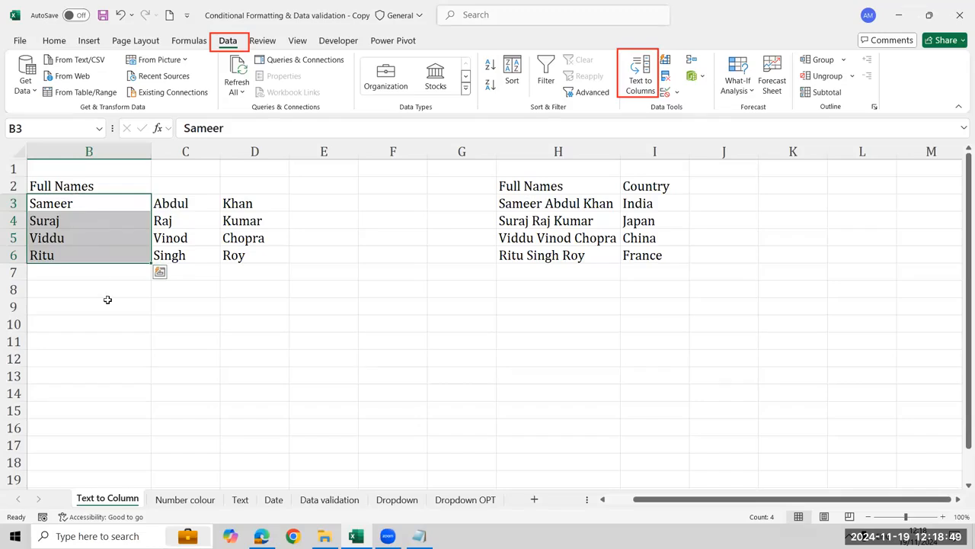
# Undo the split of B3:B6 and run Text to Columns on it again with the same Tab and Space delimiters
pyautogui.hotkey('ctrl', 'z')
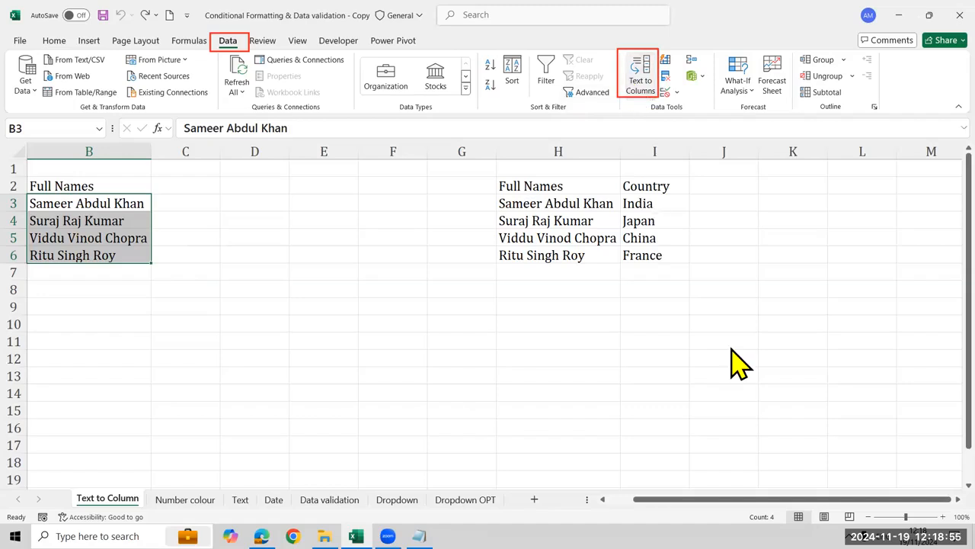
pyautogui.click(890, 341)
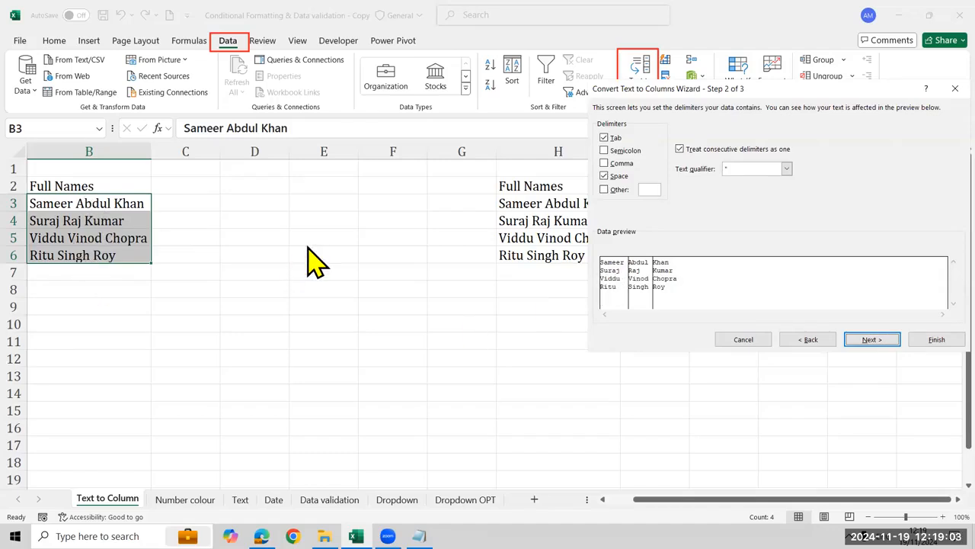
pyautogui.click(922, 341)
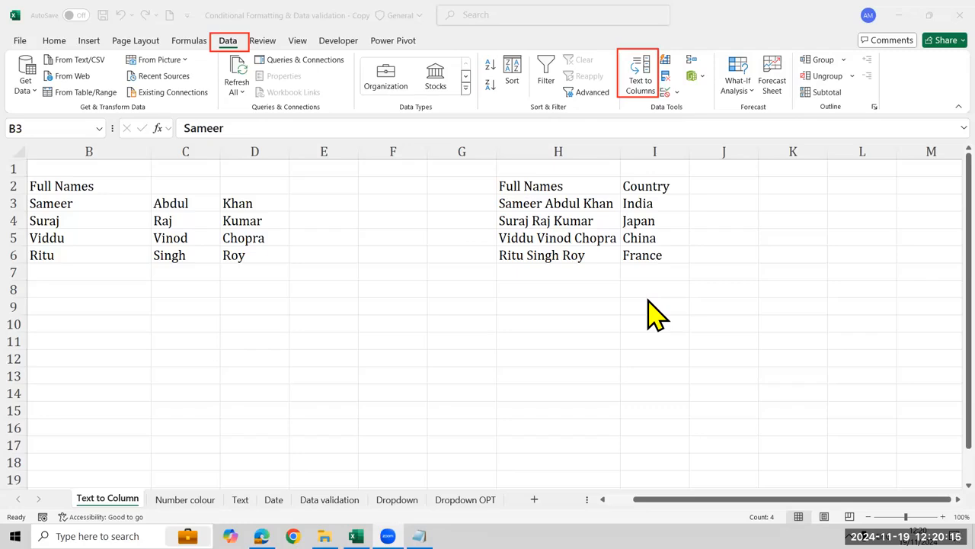
pyautogui.click(647, 301)
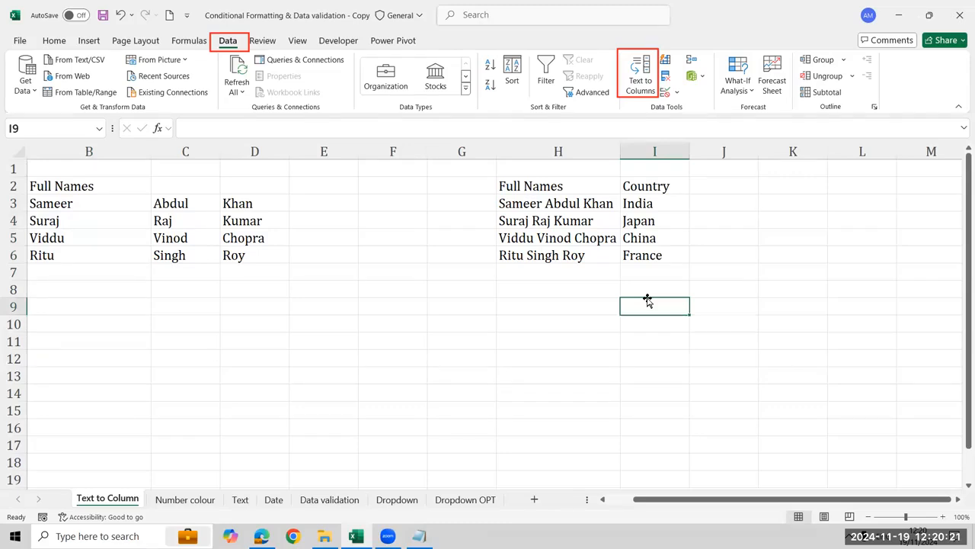
pyautogui.click(553, 196)
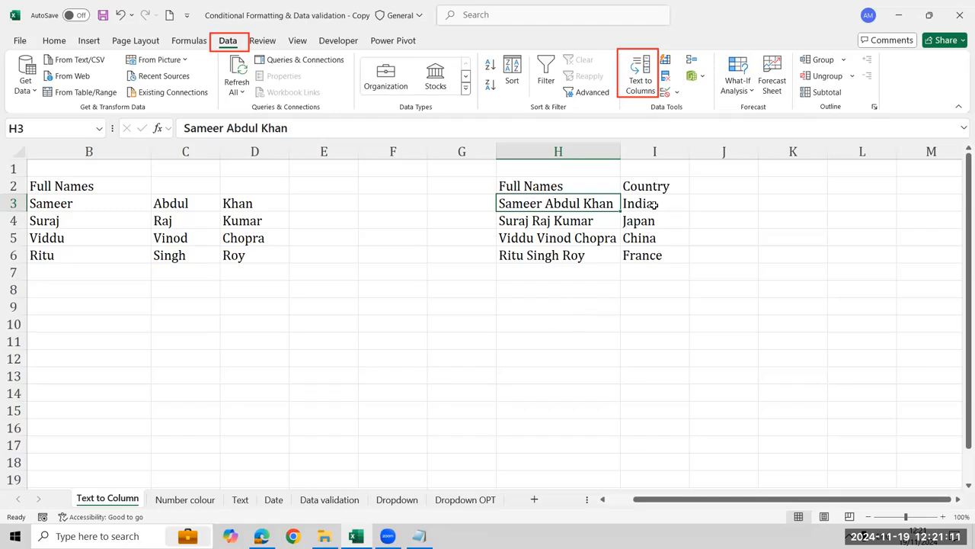
pyautogui.press('Right')
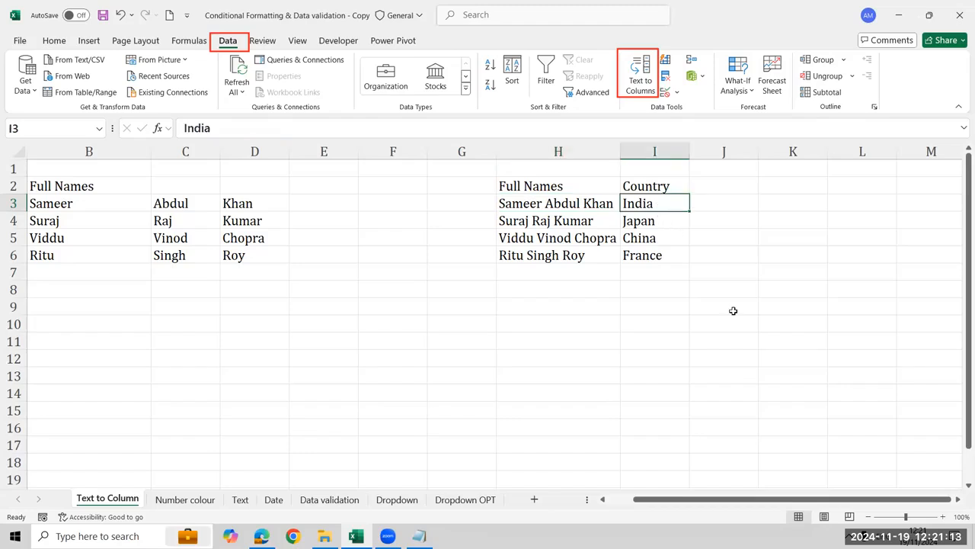
pyautogui.hotkey('ctrl', 'shift', 'Down')
pyautogui.press('Left')
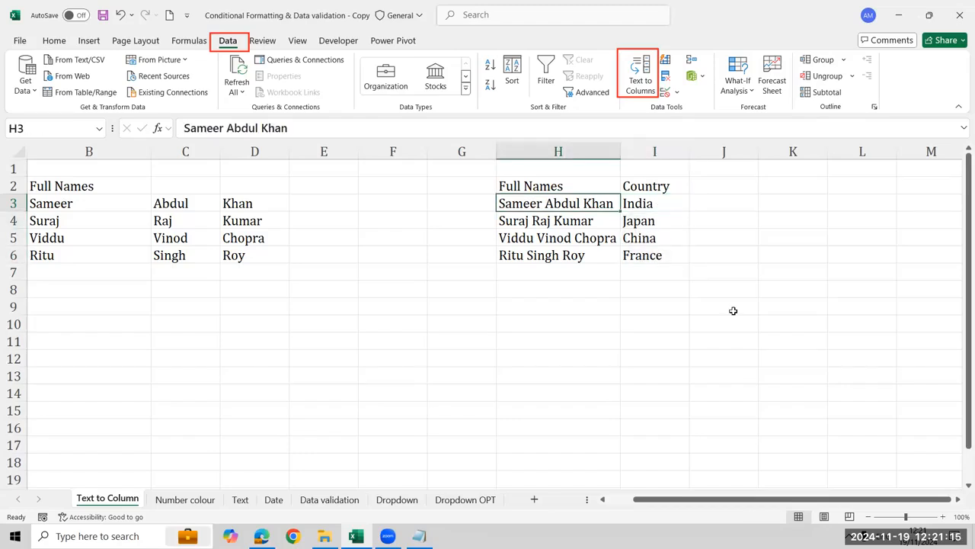
pyautogui.hotkey('ctrl', 'shift', 'Down')
pyautogui.press('Right')
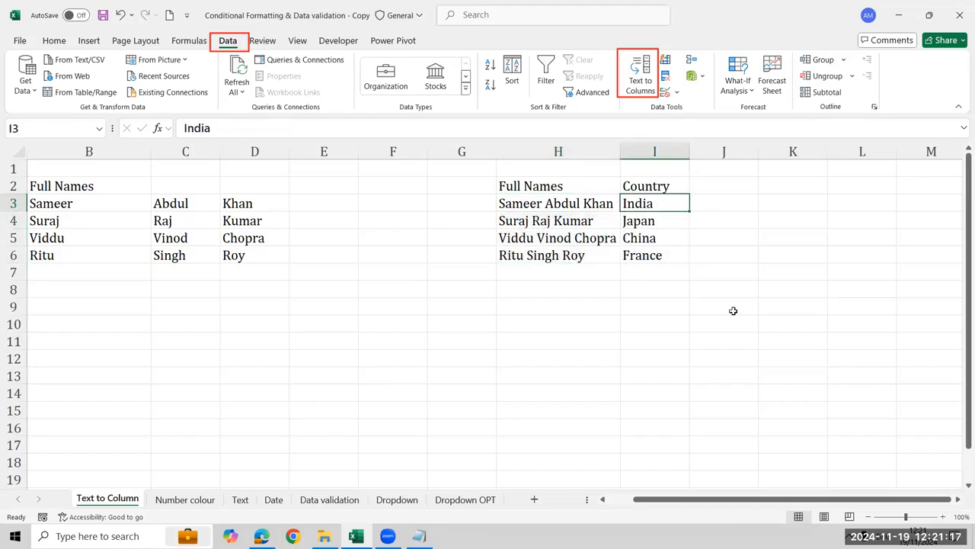
pyautogui.press('Left')
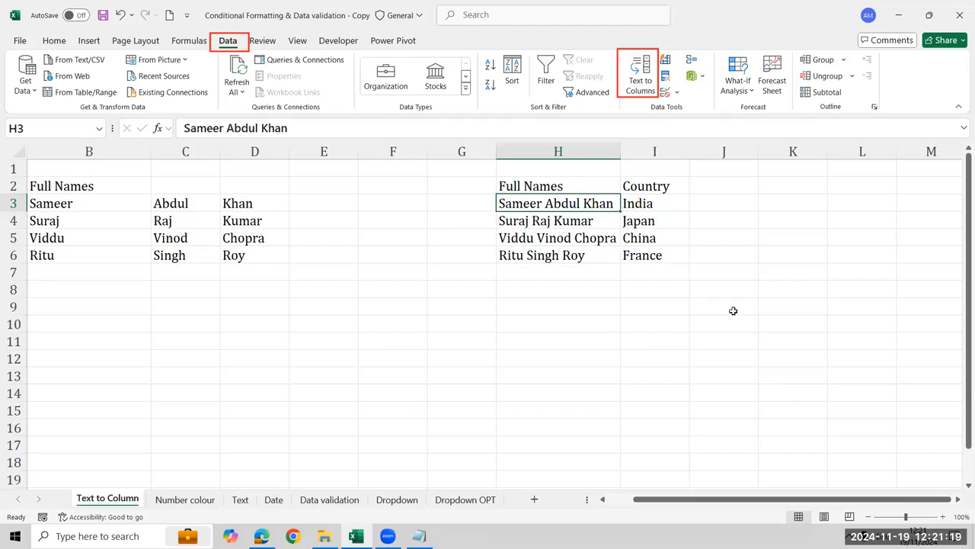
pyautogui.press('Right')
pyautogui.hotkey('ctrl', 'shift', 'Down')
pyautogui.press('Left')
pyautogui.hotkey('ctrl', 'shift', 'Down')
pyautogui.press('Right')
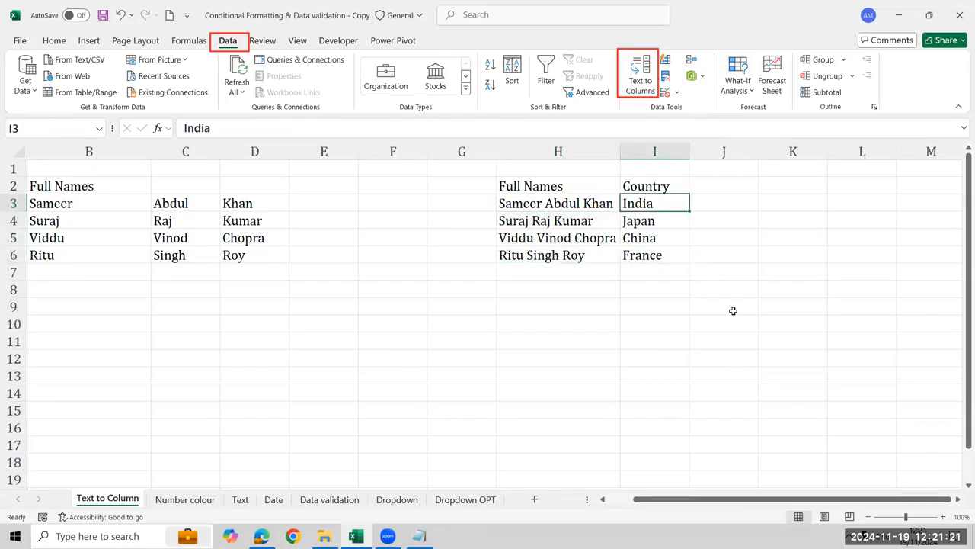
pyautogui.hotkey('shift', 'Down')
pyautogui.hotkey('shift', 'Down')
pyautogui.hotkey('shift', 'Down')
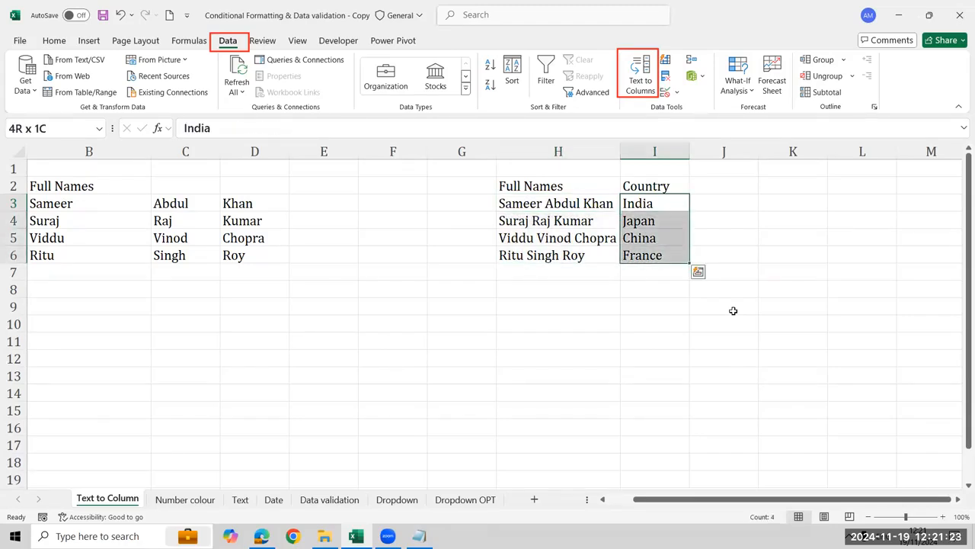
# Try splitting the full names in H3:H6 by Tab and Space with Text to Columns, replacing the Country data, and undo it
pyautogui.press('Left')
pyautogui.hotkey('ctrl', 'shift', 'Down')
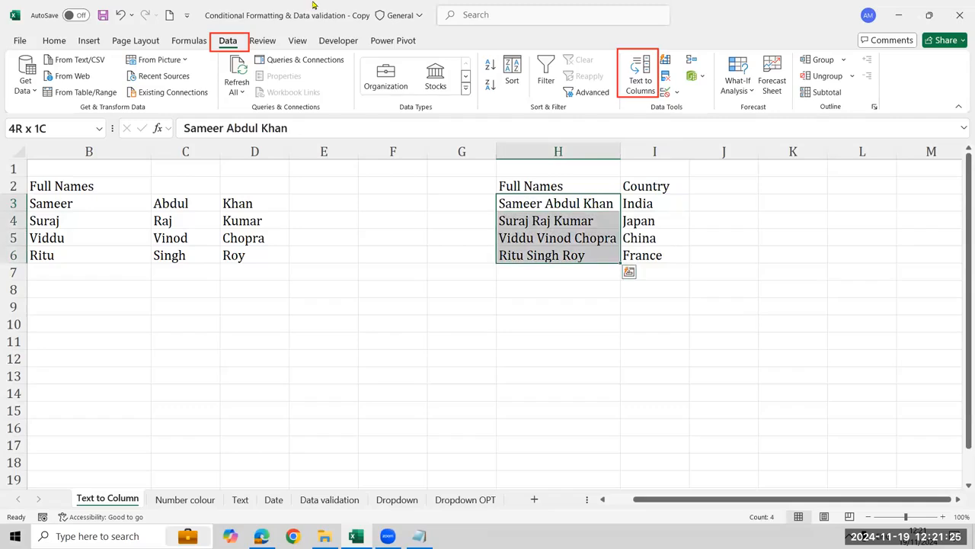
pyautogui.click(638, 89)
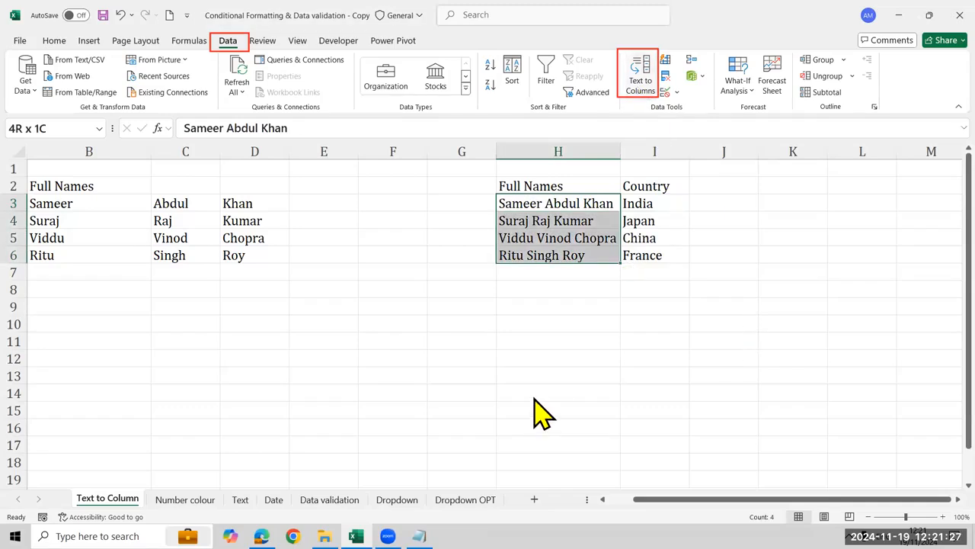
pyautogui.click(869, 341)
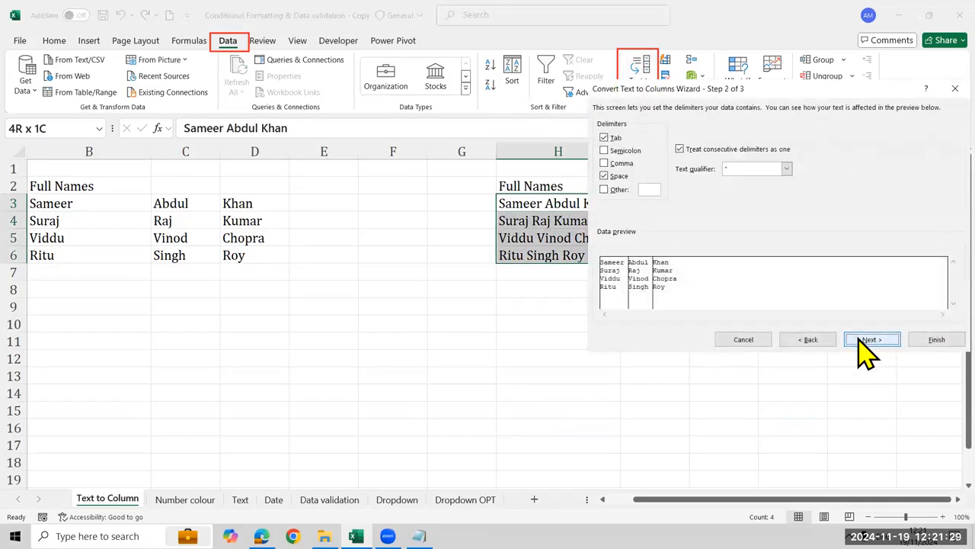
pyautogui.click(866, 342)
pyautogui.moveTo(803, 90); pyautogui.dragTo(388, 185)
pyautogui.click(531, 433)
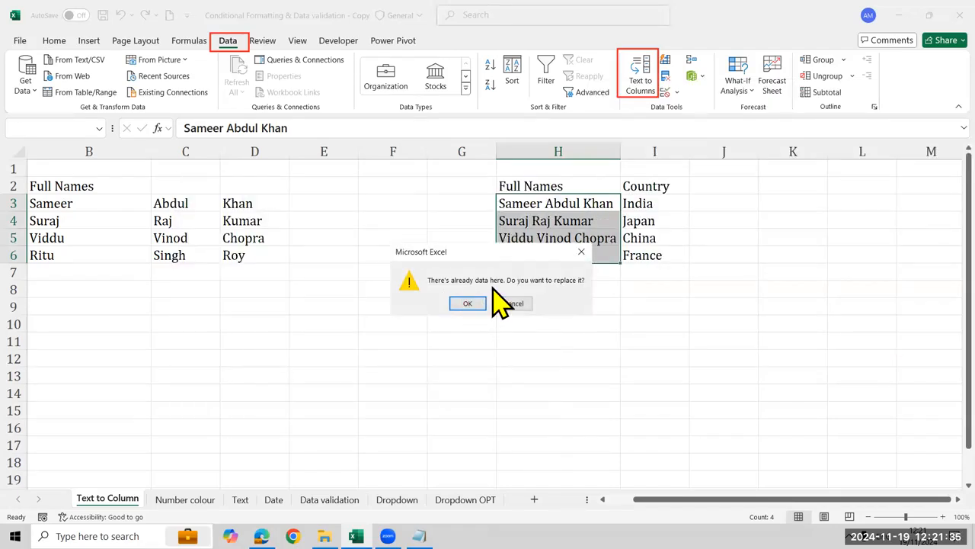
pyautogui.click(468, 304)
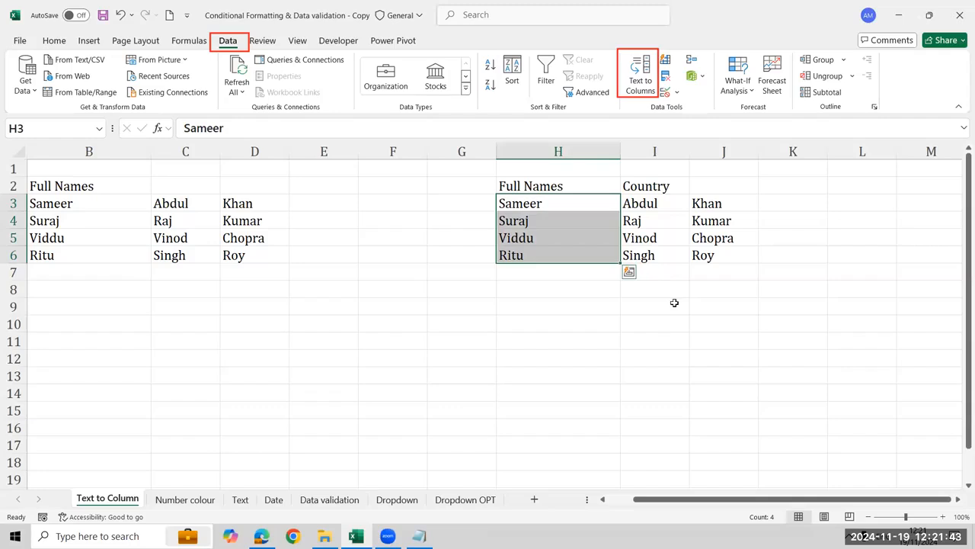
pyautogui.hotkey('ctrl', 'z')
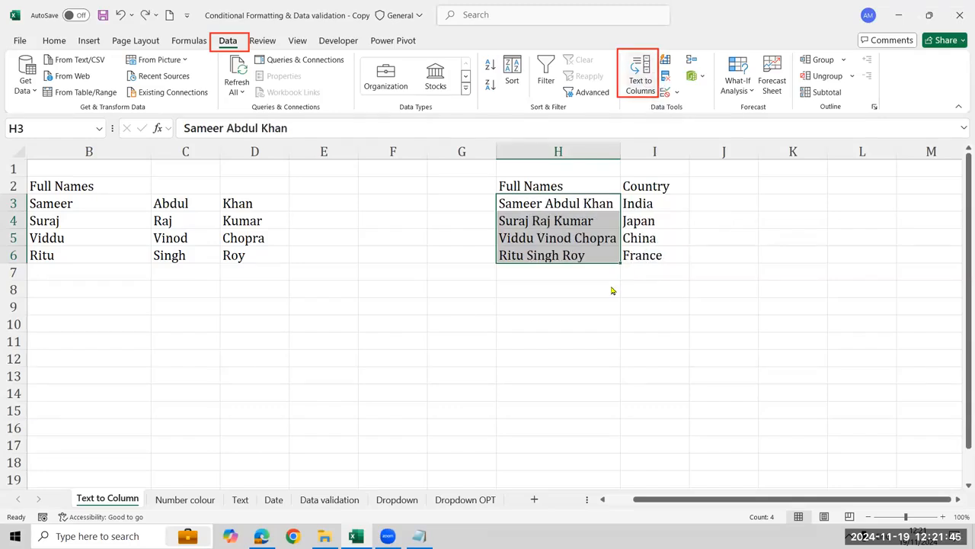
# Split the full names in H3:H6 by Tab and Space with Text to Columns, placing the output at destination $J$3
pyautogui.hotkey('alt', 'a', 'e')
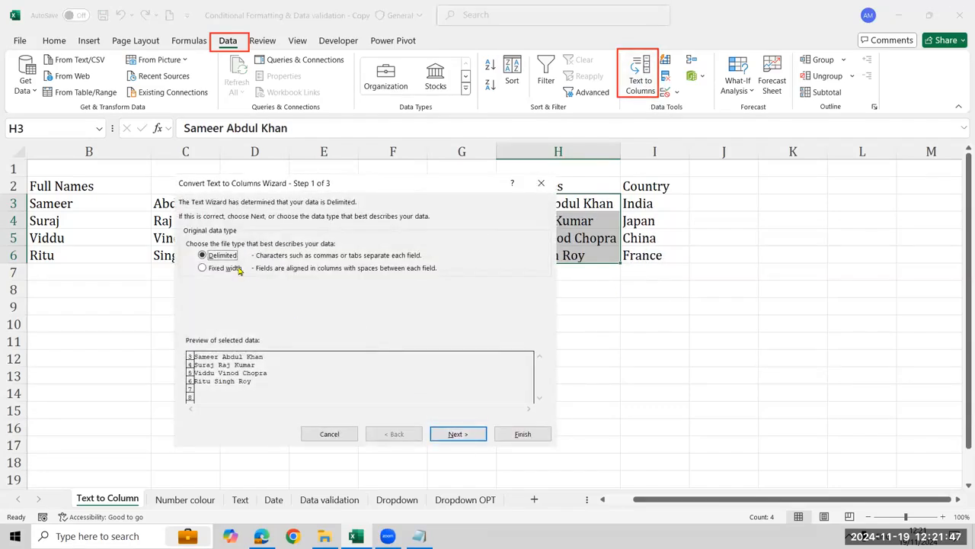
pyautogui.click(474, 434)
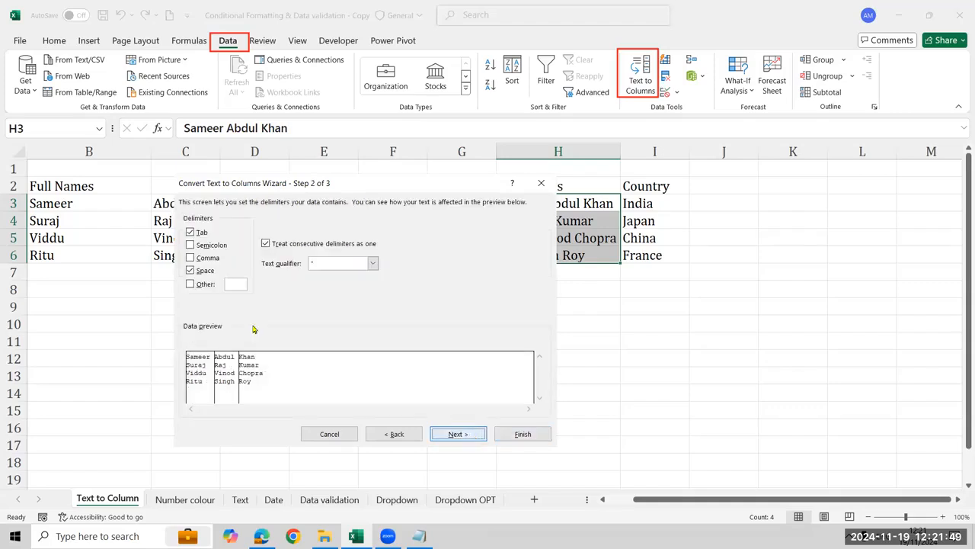
pyautogui.press('Return')
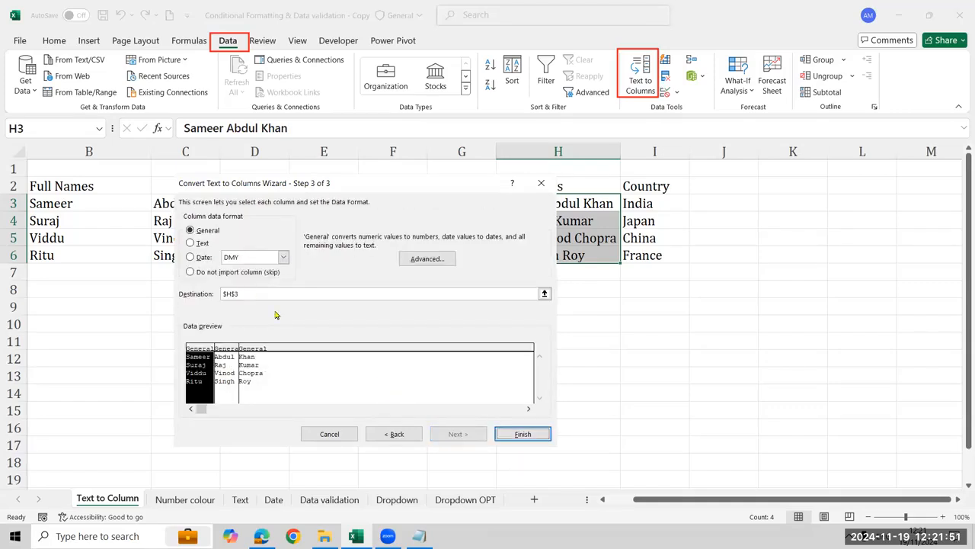
pyautogui.click(263, 295)
pyautogui.moveTo(262, 296); pyautogui.dragTo(185, 291)
pyautogui.click(716, 202)
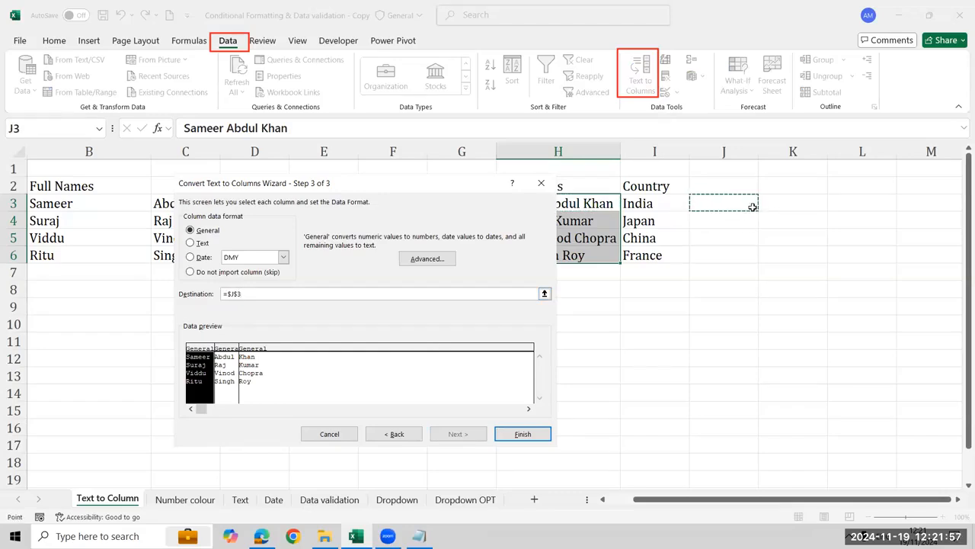
pyautogui.click(526, 434)
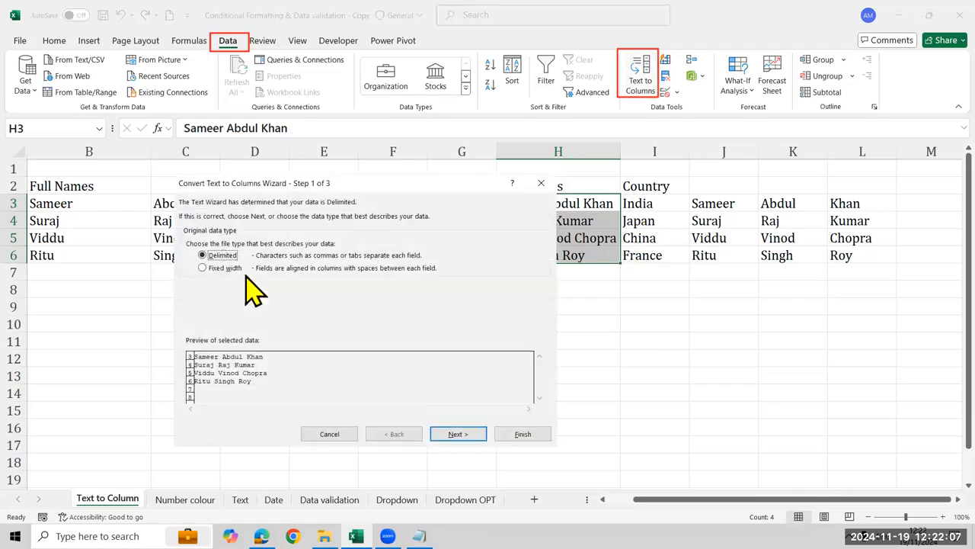
pyautogui.click(466, 434)
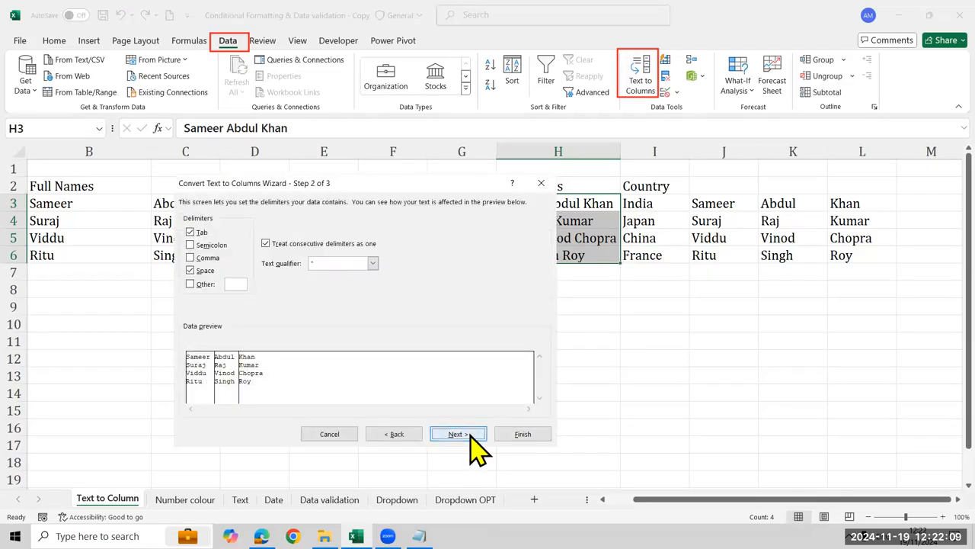
pyautogui.click(462, 434)
pyautogui.moveTo(261, 294); pyautogui.dragTo(186, 296)
pyautogui.click(716, 209)
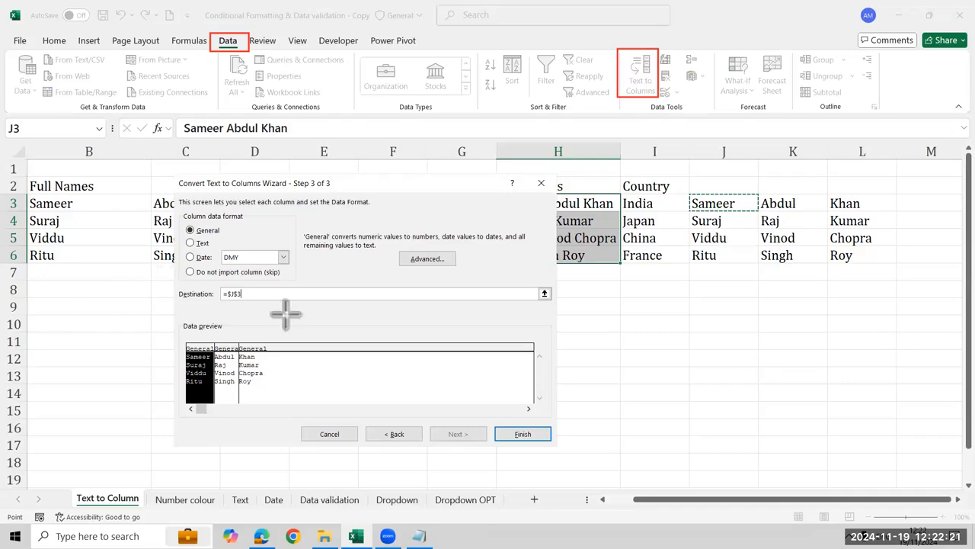
pyautogui.moveTo(170, 280); pyautogui.dragTo(285, 314)
pyautogui.moveTo(494, 419); pyautogui.dragTo(576, 448)
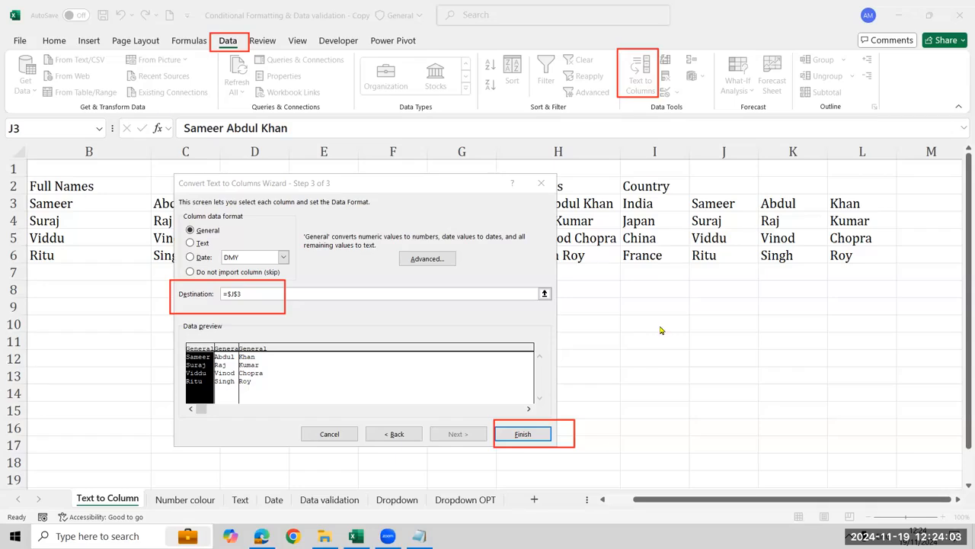
pyautogui.click(546, 436)
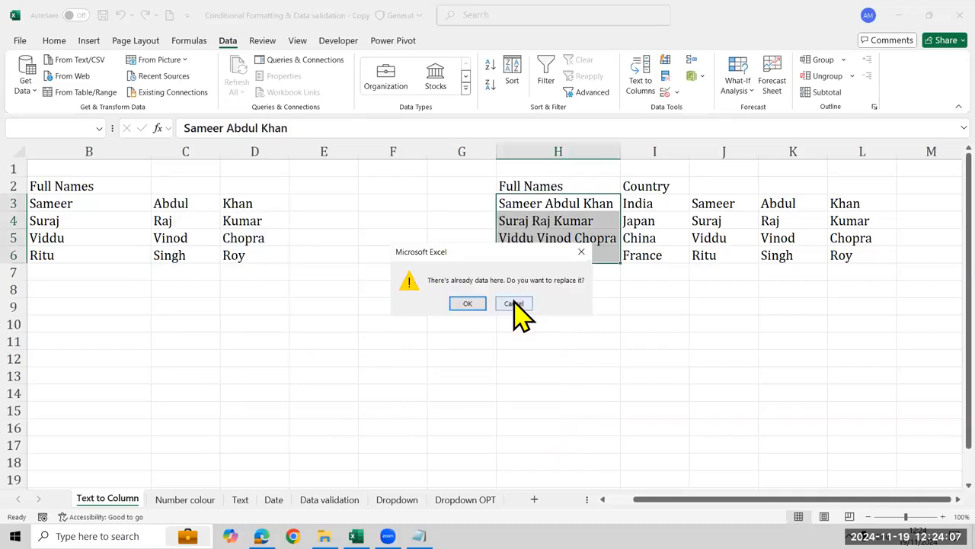
pyautogui.click(514, 303)
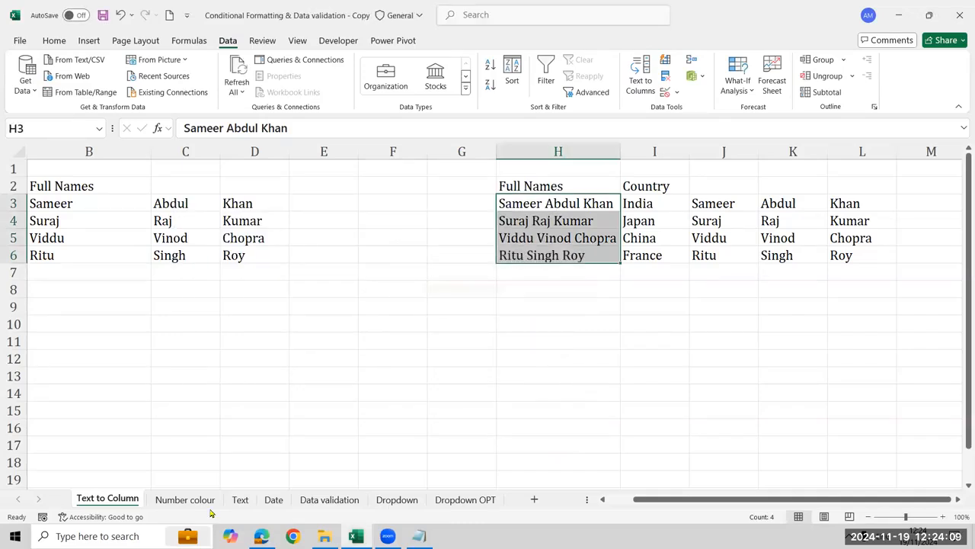
# Open the Number colour sheet and select the Sales values in B3:B15
pyautogui.click(185, 499)
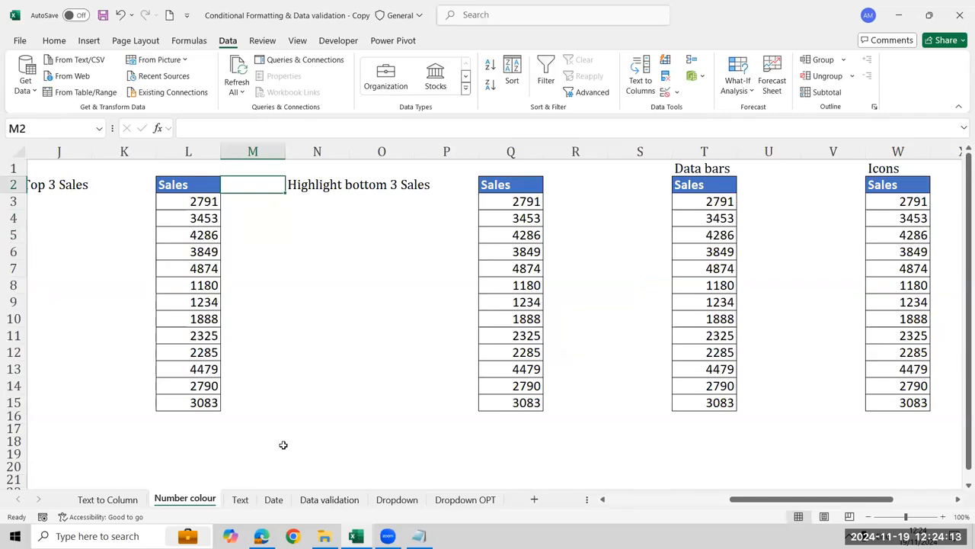
pyautogui.press('Left')
pyautogui.press('Left')
pyautogui.press('Left')
pyautogui.press('Left')
pyautogui.press('Left')
pyautogui.press('Left')
pyautogui.press('Left')
pyautogui.press('Left')
pyautogui.press('Left')
pyautogui.press('Left')
pyautogui.press('Left')
pyautogui.press('Left')
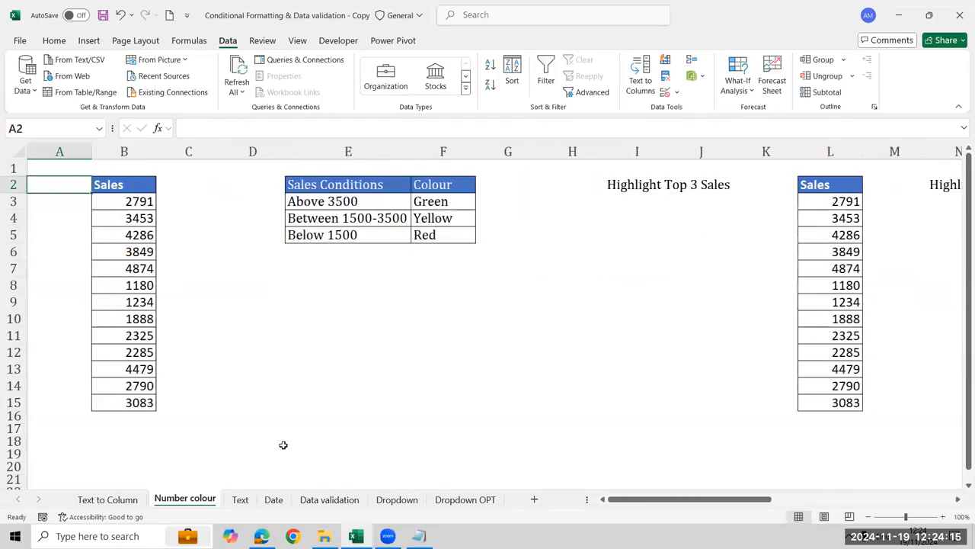
pyautogui.press('Right')
pyautogui.press('Down')
pyautogui.hotkey('ctrl', 'shift', 'Down')
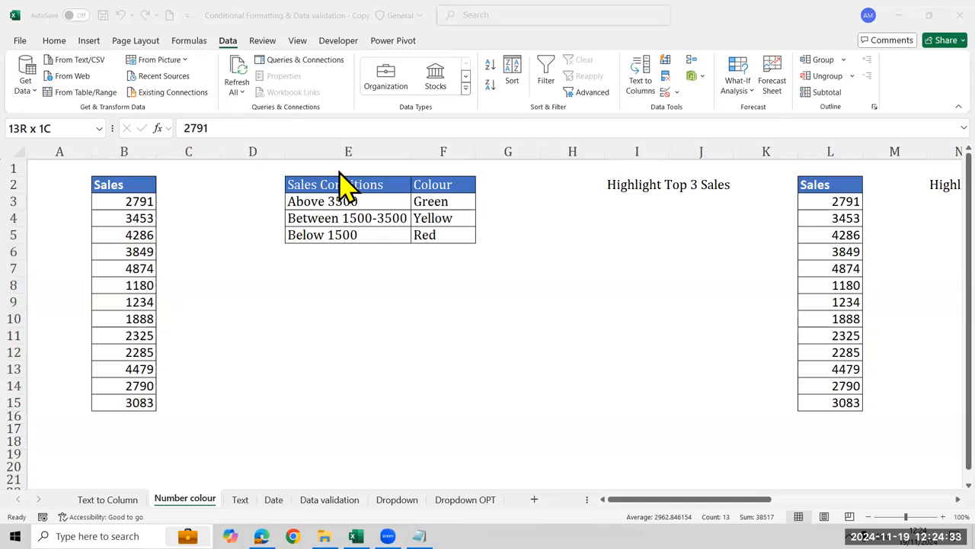
pyautogui.click(126, 221)
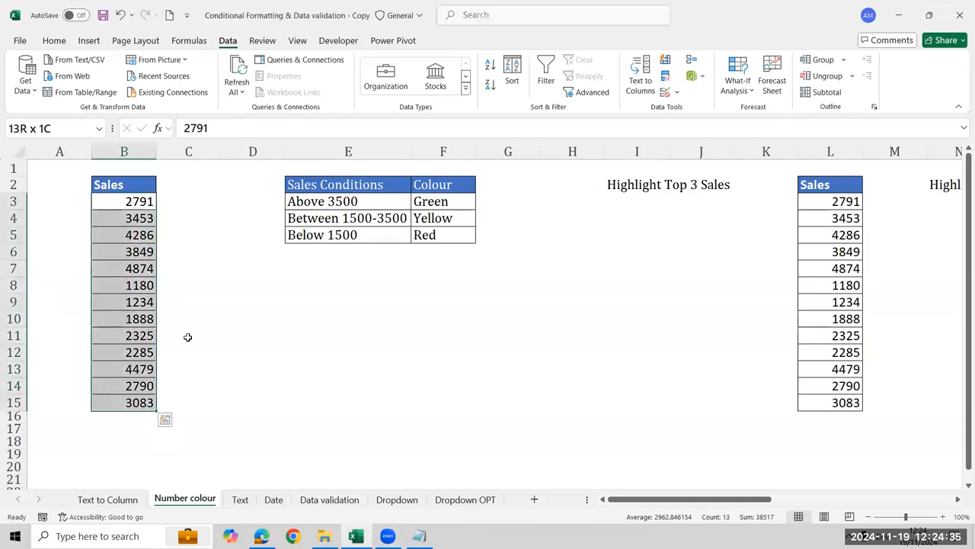
pyautogui.click(187, 337)
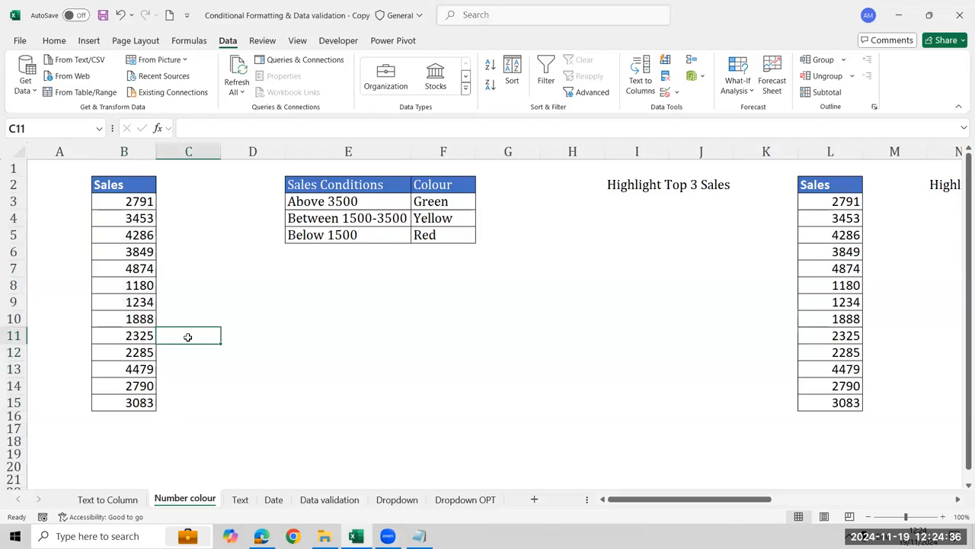
pyautogui.click(136, 189)
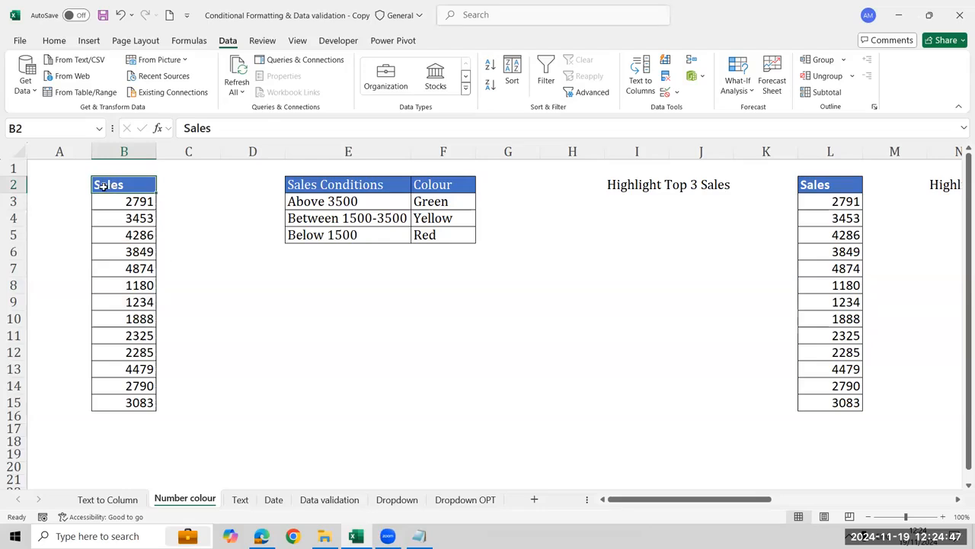
pyautogui.press('Down')
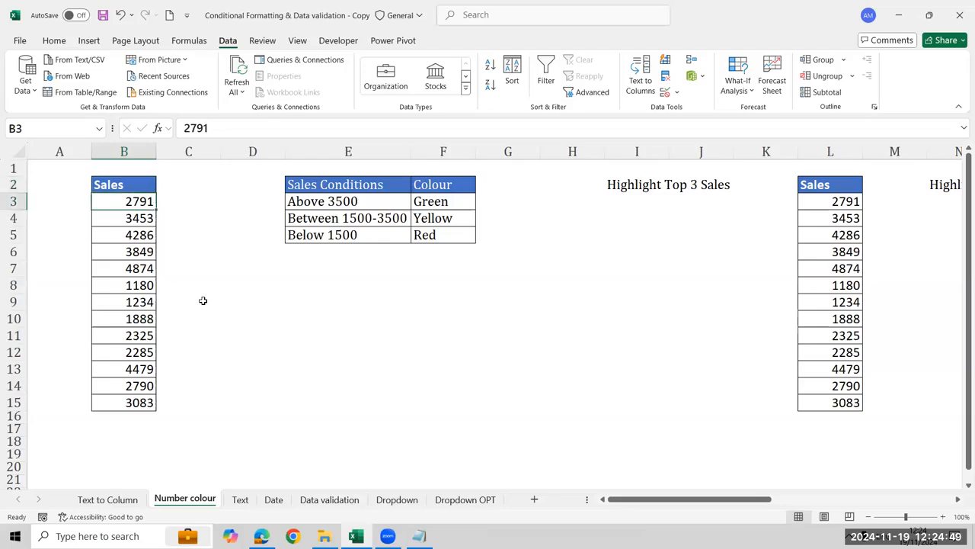
pyautogui.hotkey('ctrl', 'shift', 'Down')
pyautogui.press('Up')
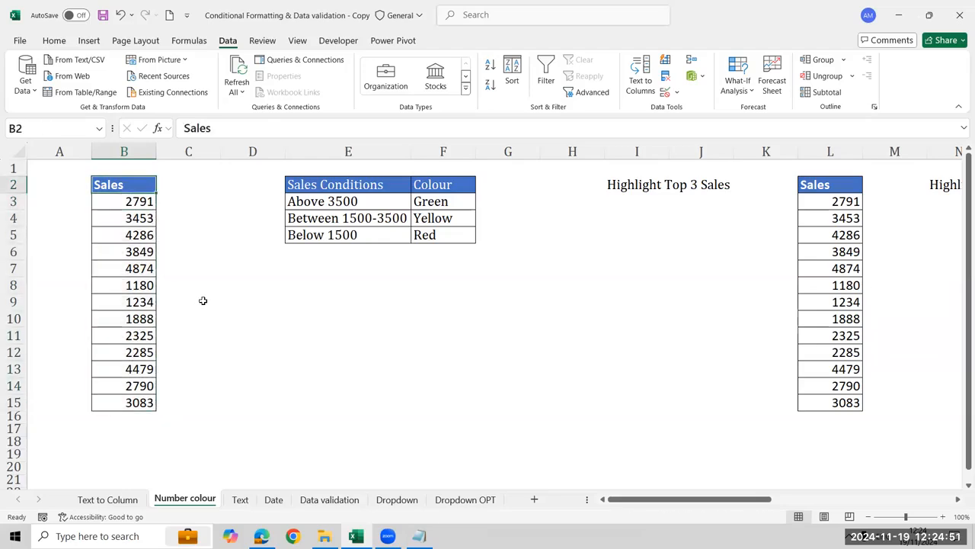
# Highlight the Sales values in B3:B15 that are greater than 3500 with Green Fill with Dark Green Text
pyautogui.press('Down')
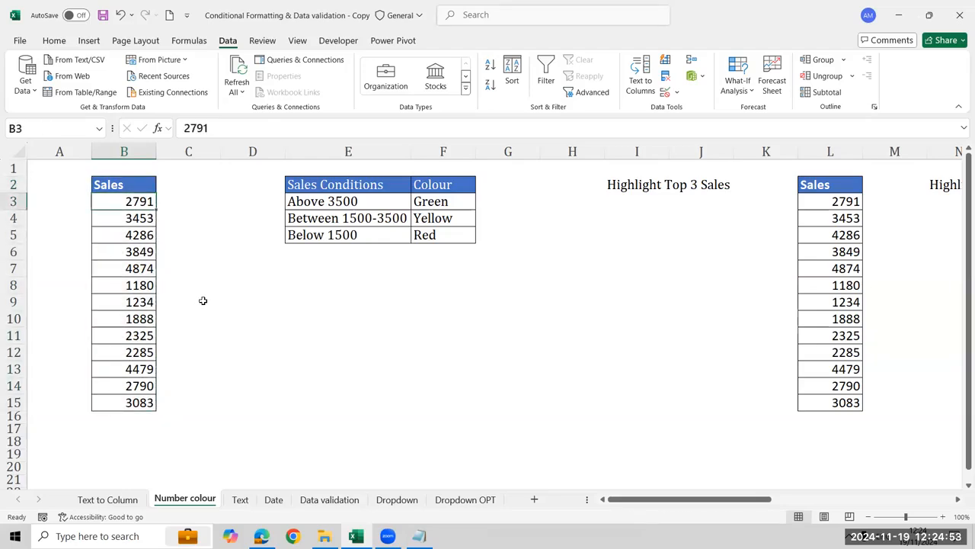
pyautogui.hotkey('ctrl', 'shift', 'Down')
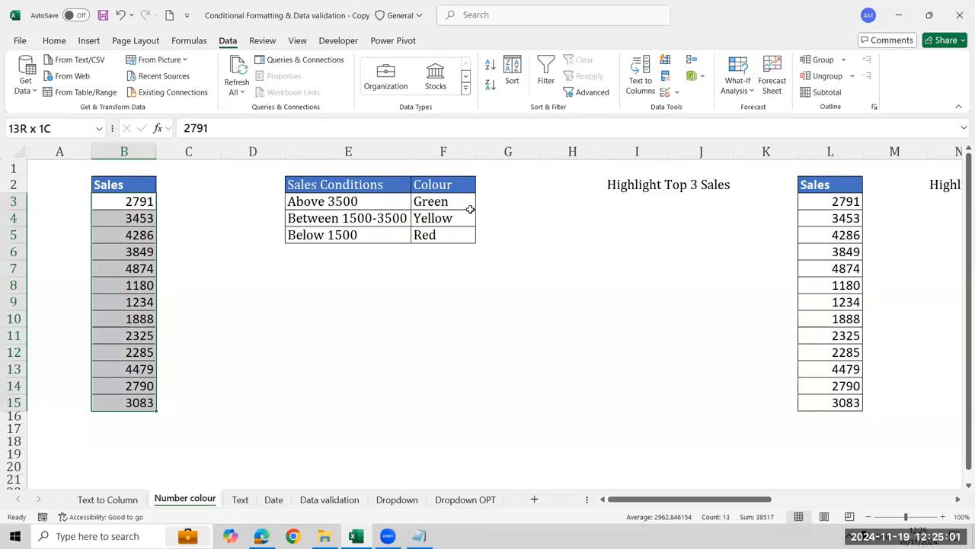
pyautogui.click(55, 42)
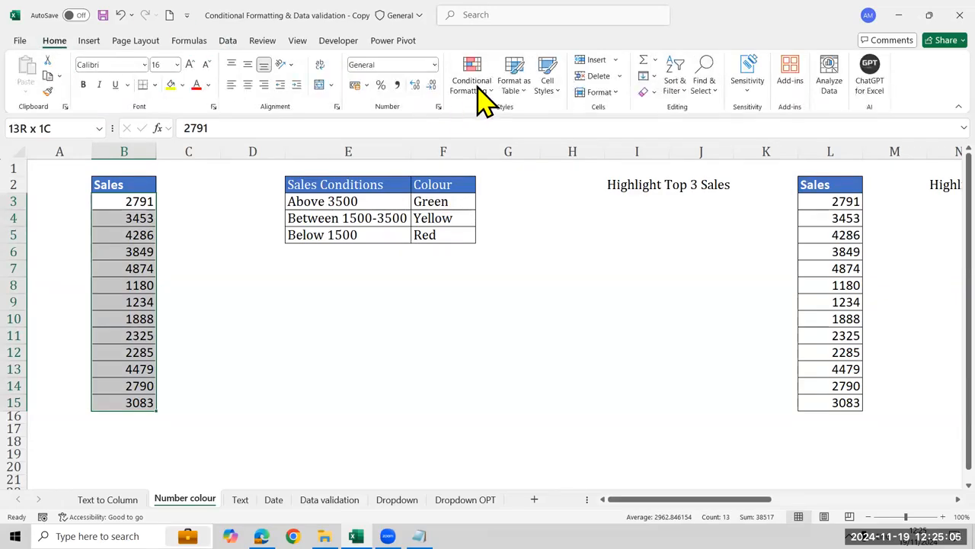
pyautogui.click(475, 84)
pyautogui.moveTo(563, 115)
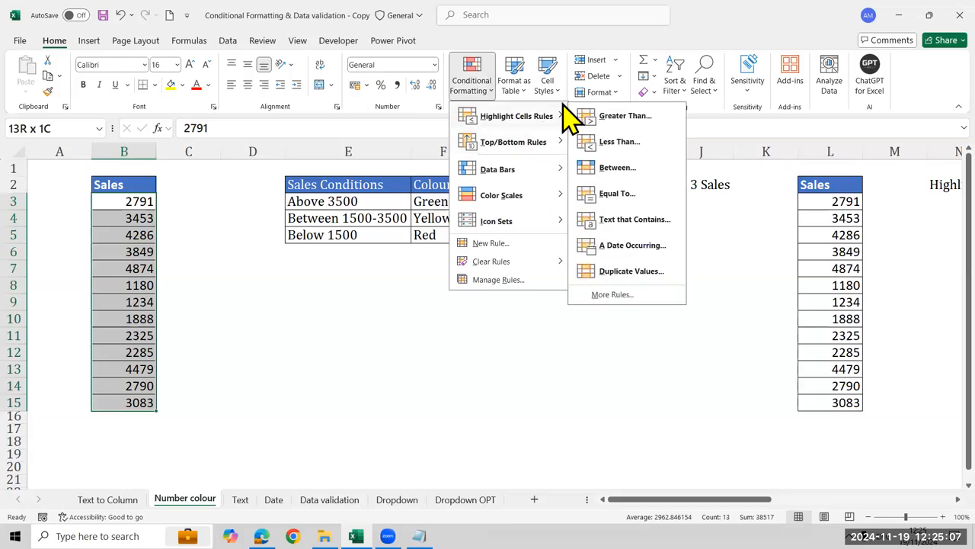
pyautogui.click(636, 121)
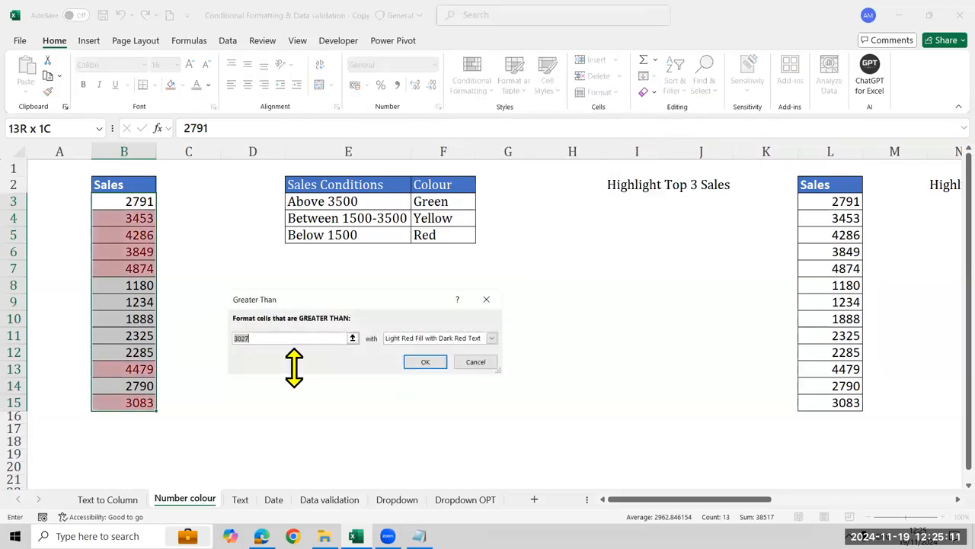
pyautogui.write('350')
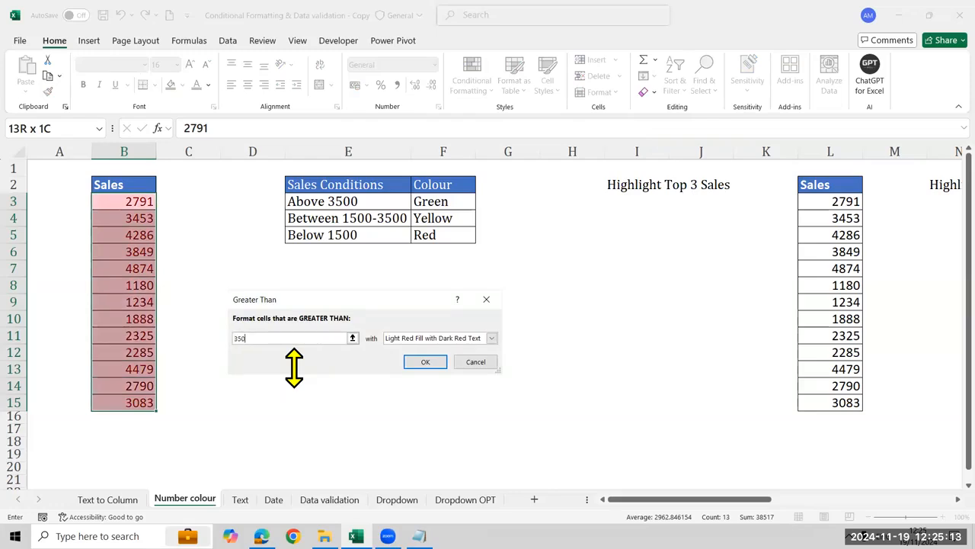
pyautogui.write('0')
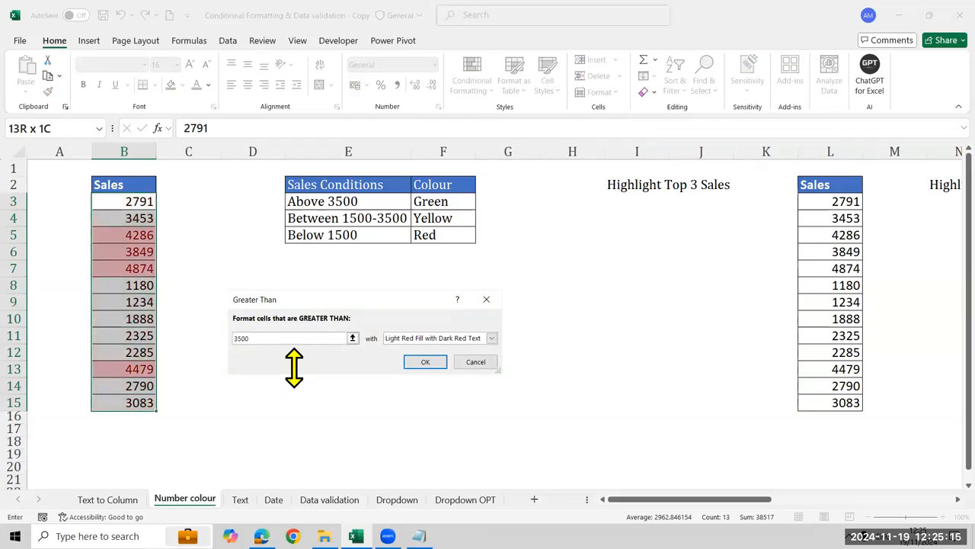
pyautogui.click(492, 340)
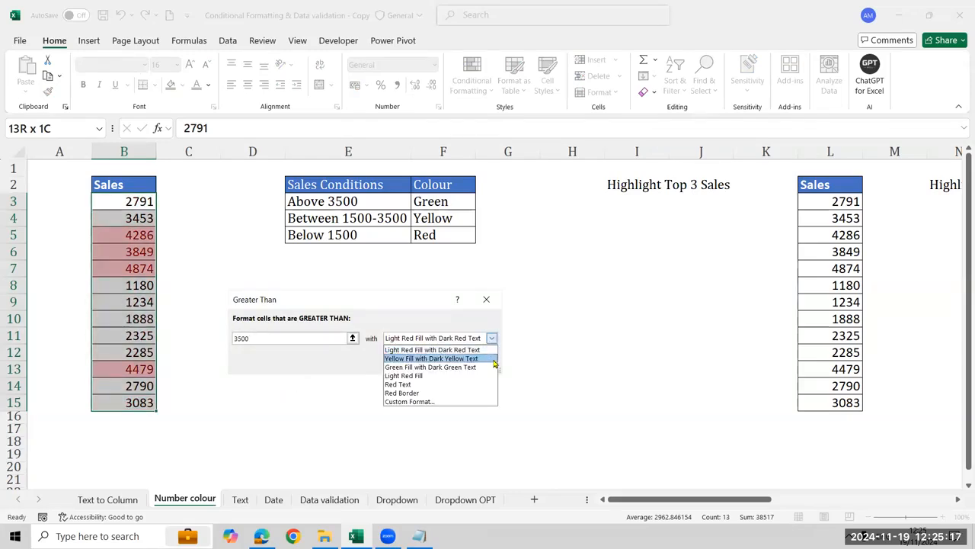
pyautogui.click(491, 366)
pyautogui.click(426, 363)
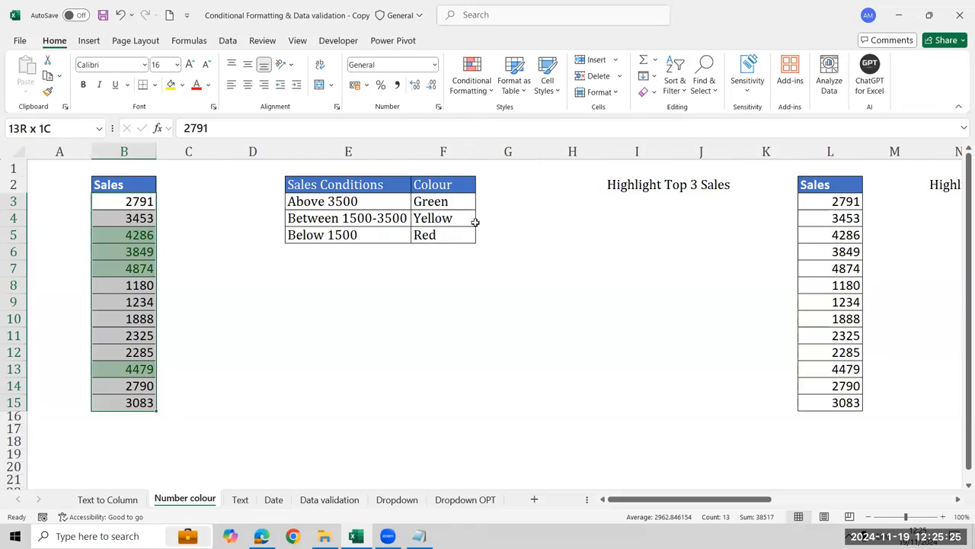
# Highlight the Sales values in B3:B15 that are between 1500 and 3500 with Yellow Fill with Dark Yellow Text
pyautogui.click(486, 88)
pyautogui.moveTo(496, 118)
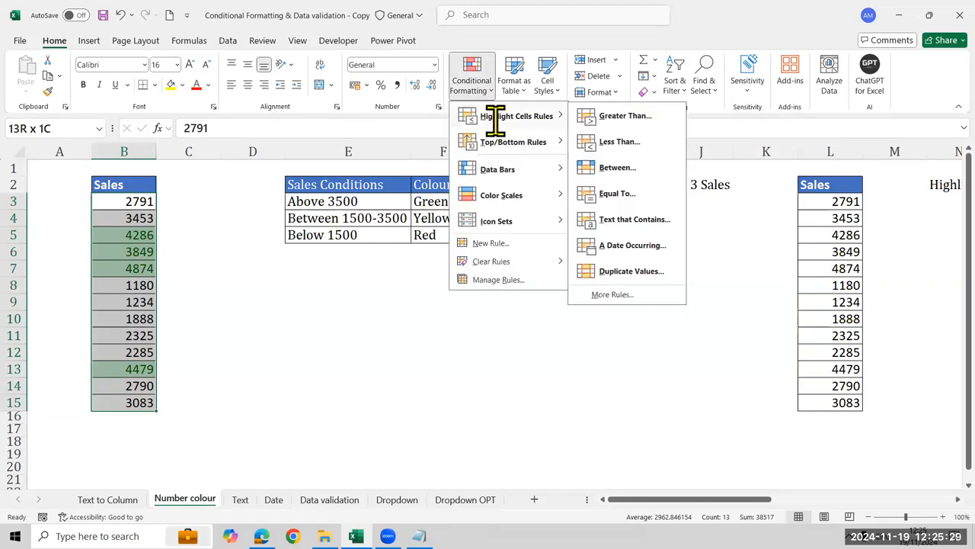
pyautogui.click(645, 171)
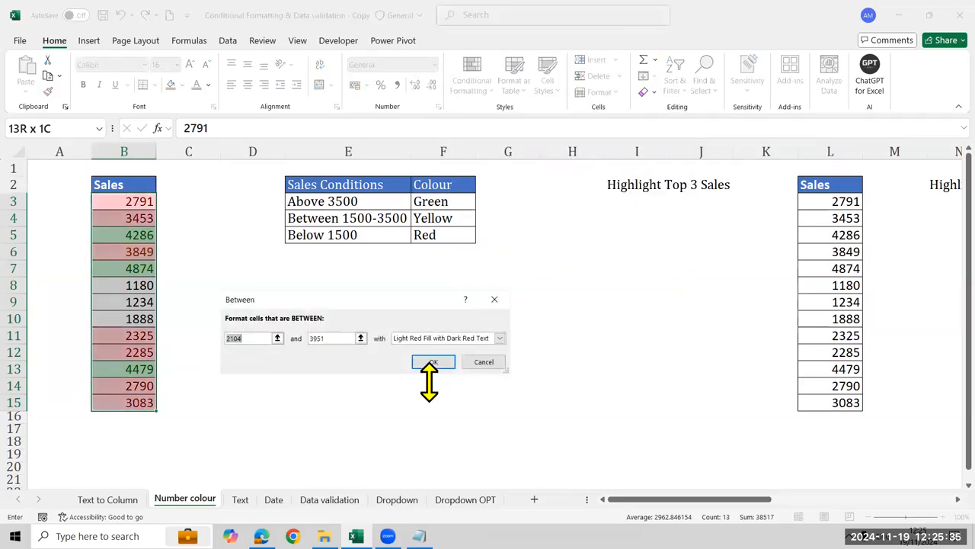
pyautogui.write('1500')
pyautogui.press('Tab')
pyautogui.write('3500')
pyautogui.click(462, 337)
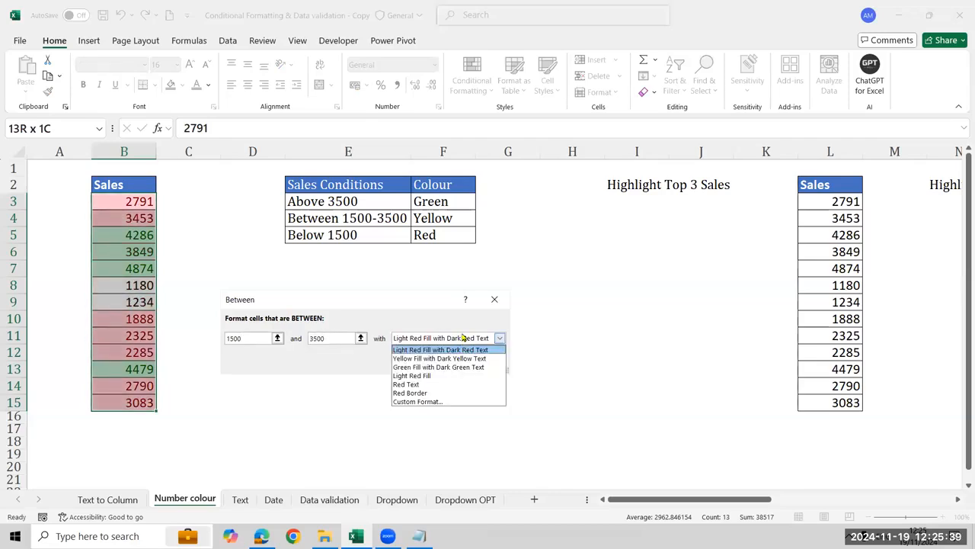
pyautogui.click(432, 359)
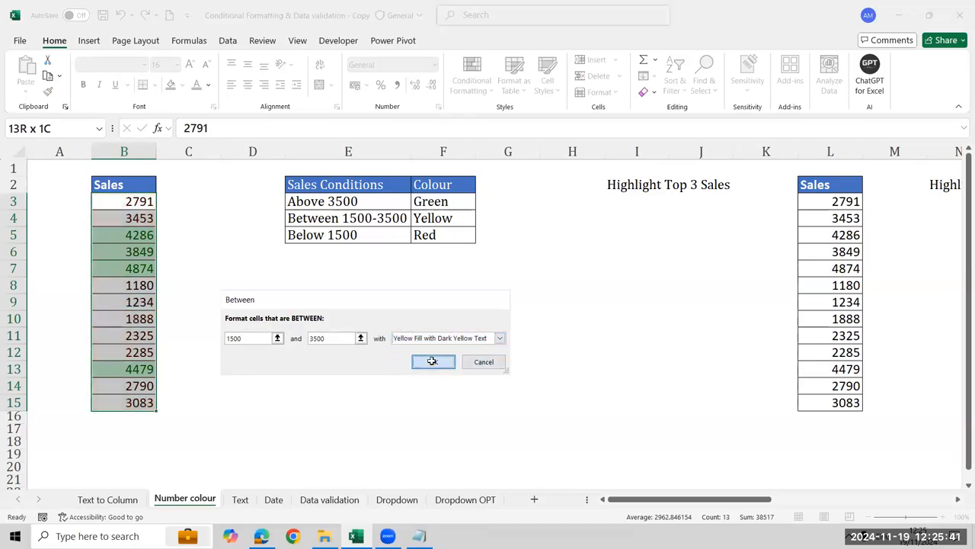
# Highlight the Sales values in B3:B15 that are less than 1500 with Light Red Fill with Dark Red Text
pyautogui.click(466, 87)
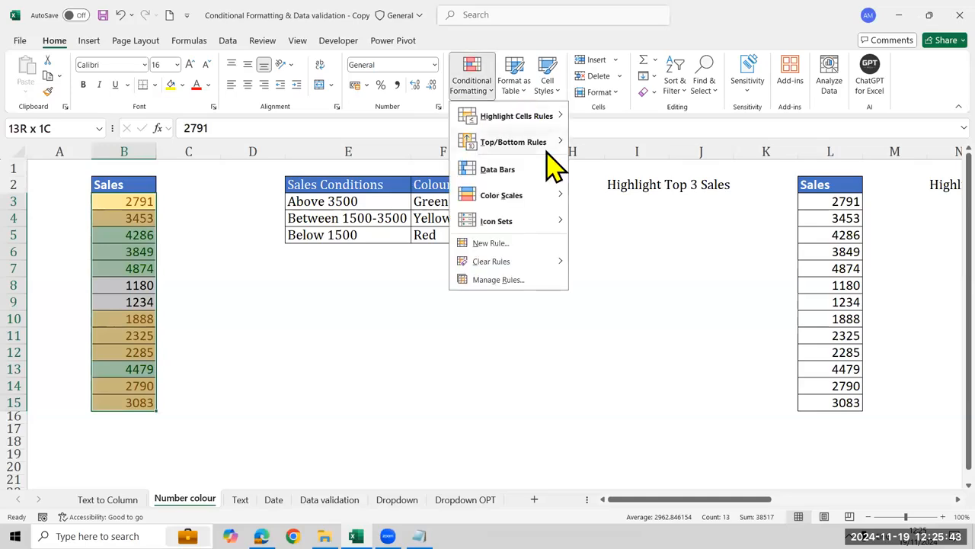
pyautogui.moveTo(550, 118)
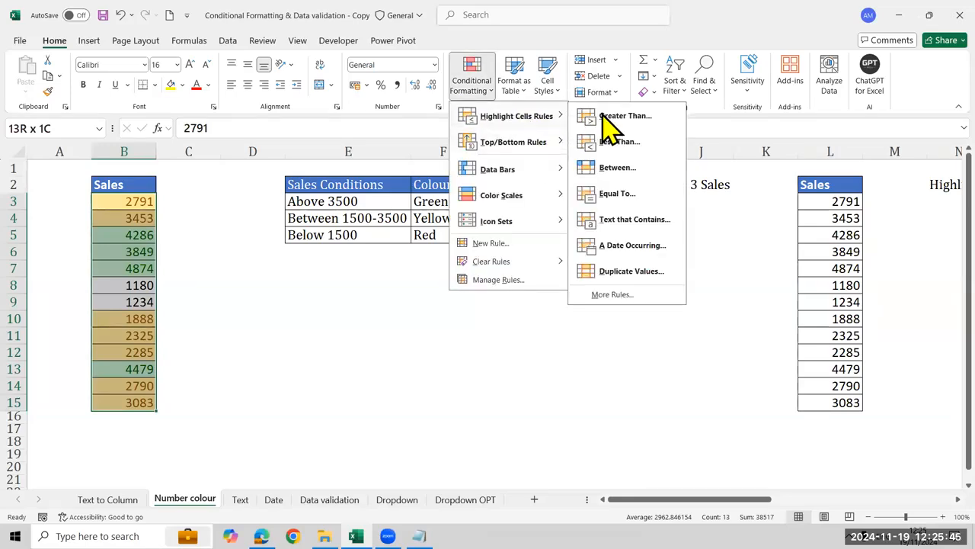
pyautogui.click(618, 142)
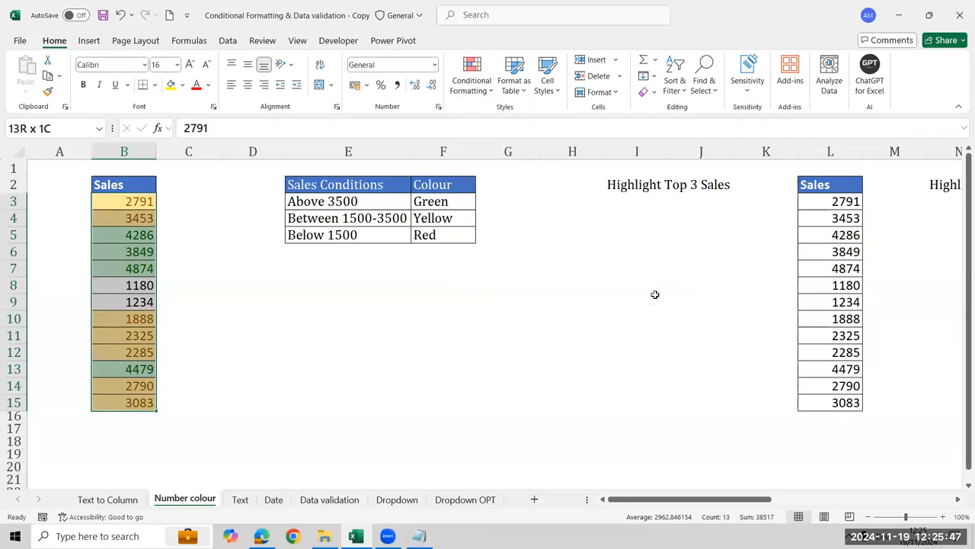
pyautogui.write('15')
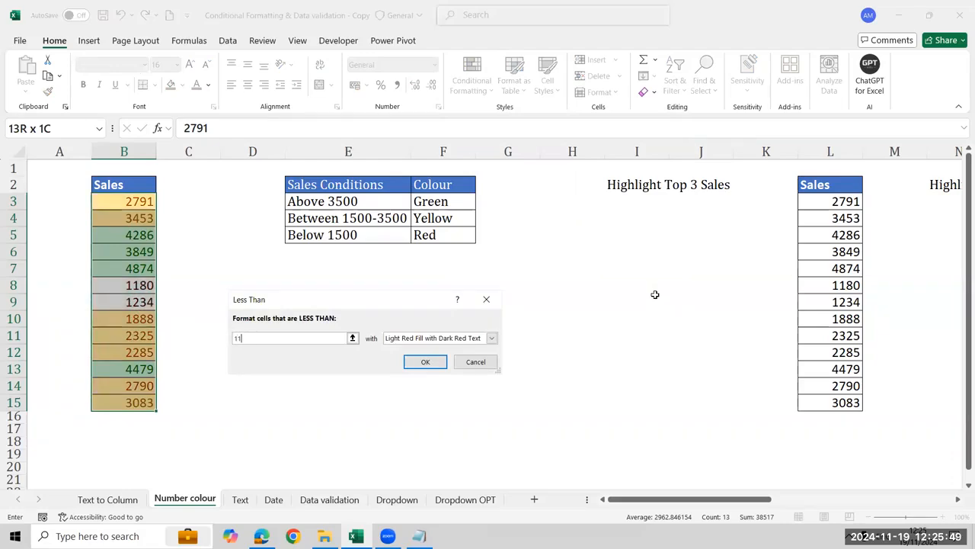
pyautogui.write('00')
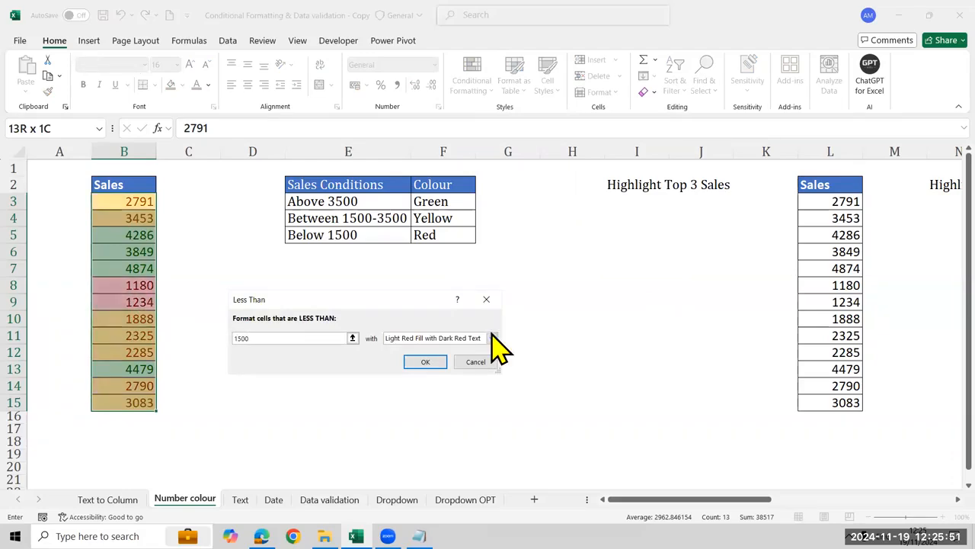
pyautogui.click(424, 362)
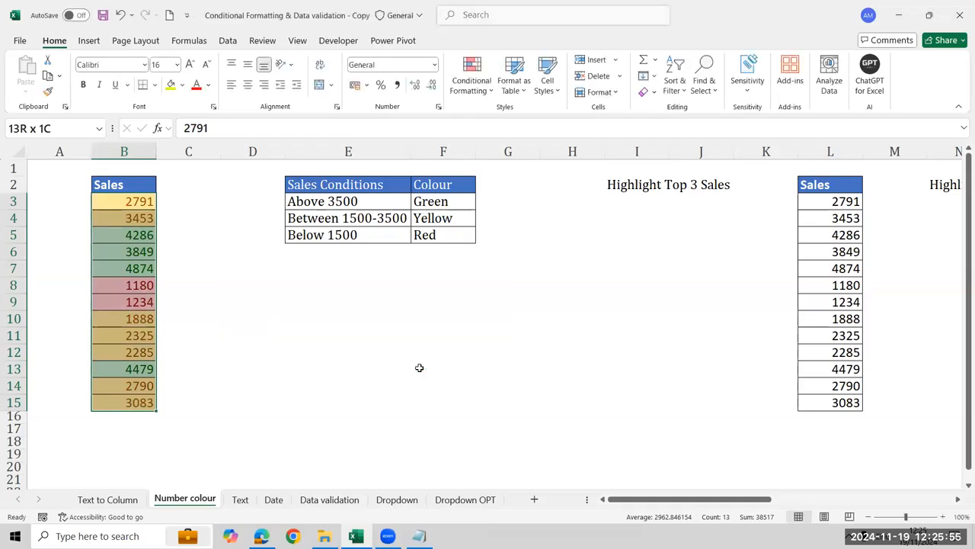
# Clear the conditional formatting rules from the selected Sales cells B3:B15 and undo the clearing
pyautogui.click(480, 98)
pyautogui.moveTo(522, 265)
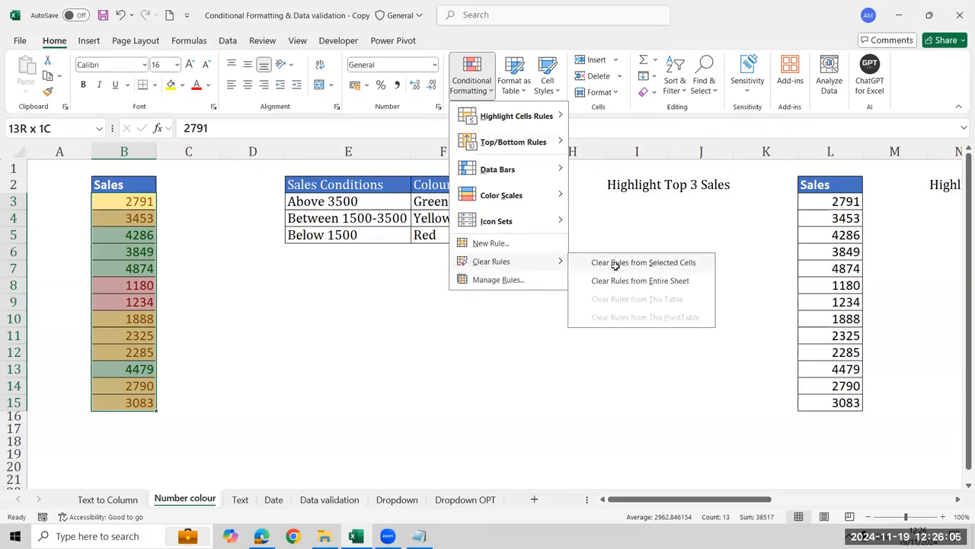
pyautogui.click(616, 266)
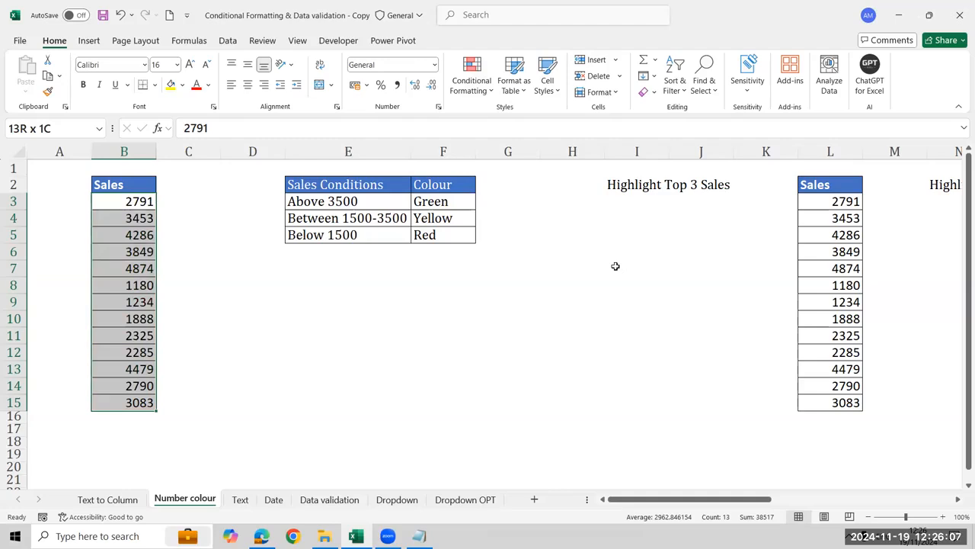
pyautogui.hotkey('ctrl', 'z')
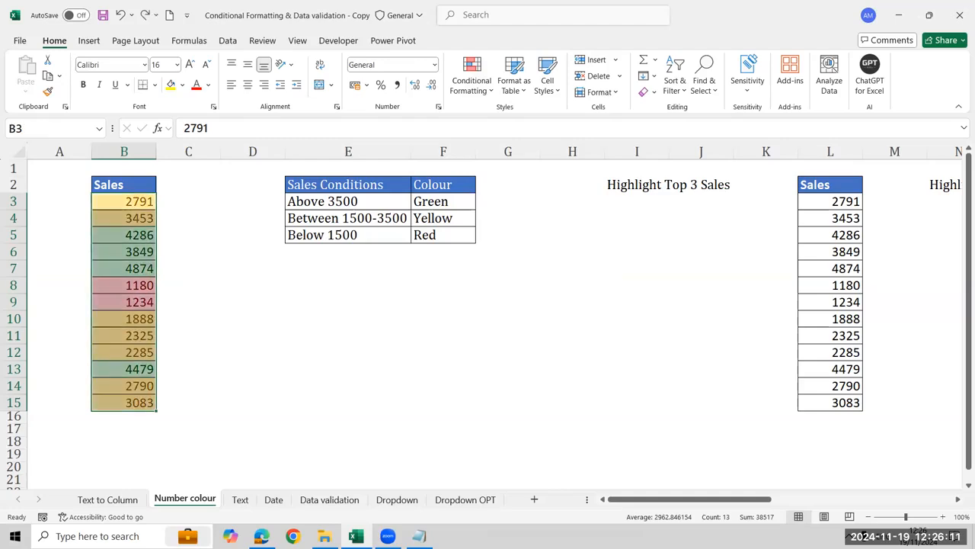
pyautogui.click(490, 328)
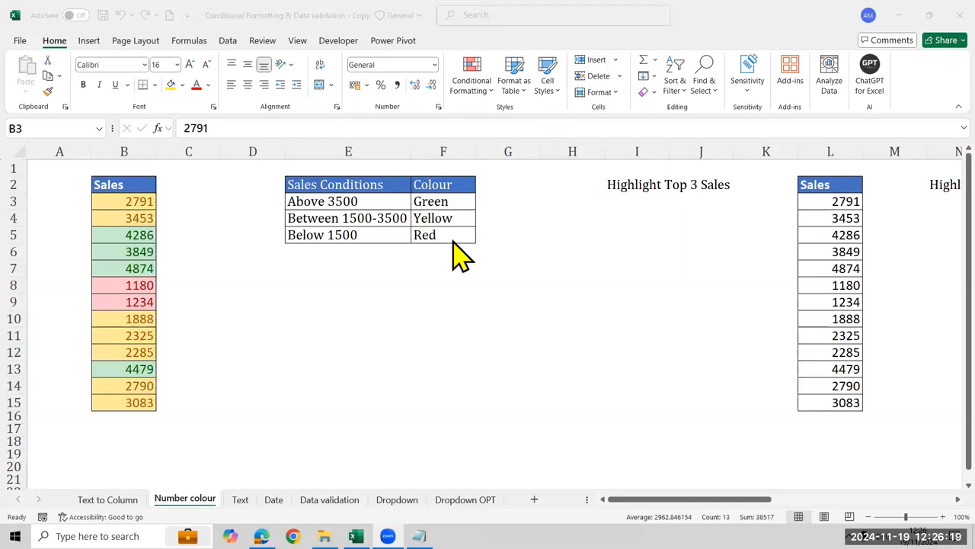
# Highlight the Sales values in B3:B15 that are greater than 3027 with Light Red Fill with Dark Red Text
pyautogui.click(488, 96)
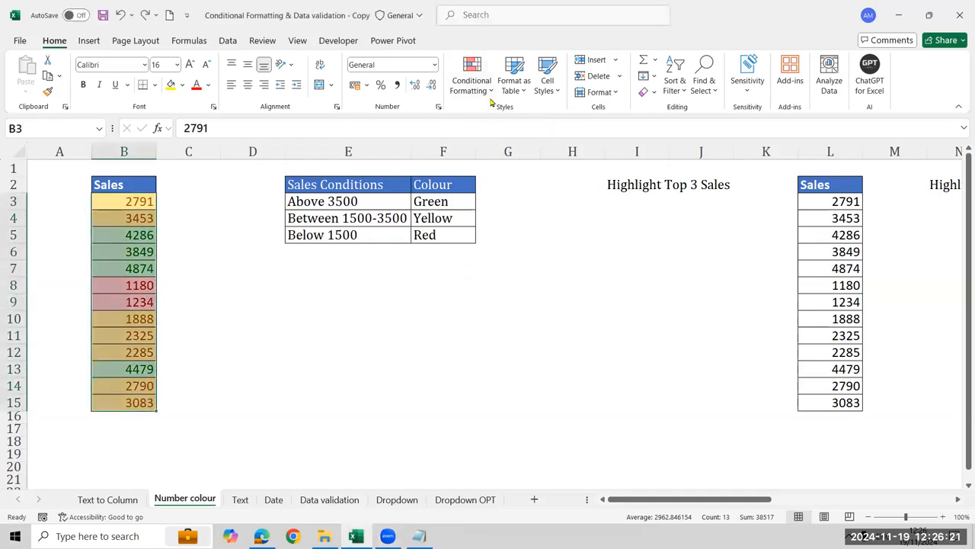
pyautogui.click(490, 96)
pyautogui.moveTo(534, 116)
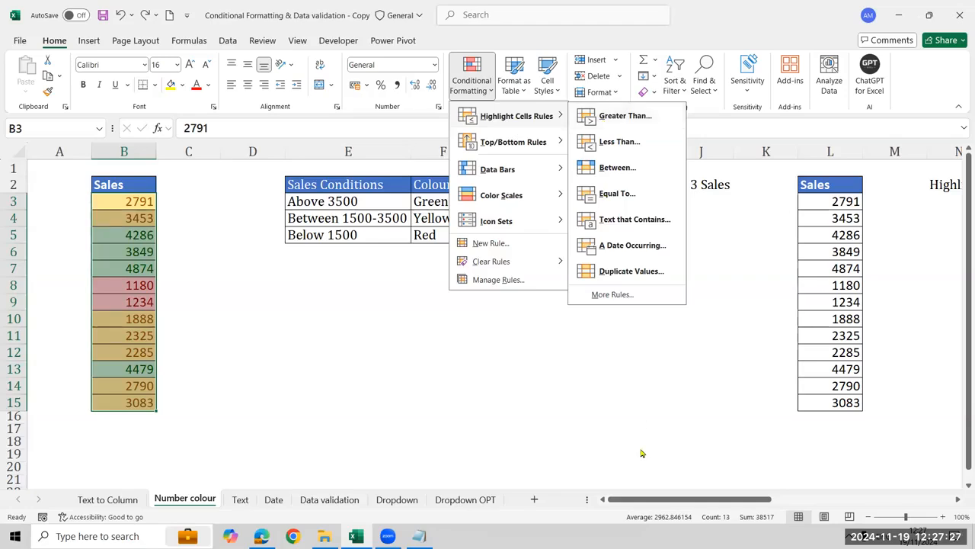
pyautogui.click(122, 208)
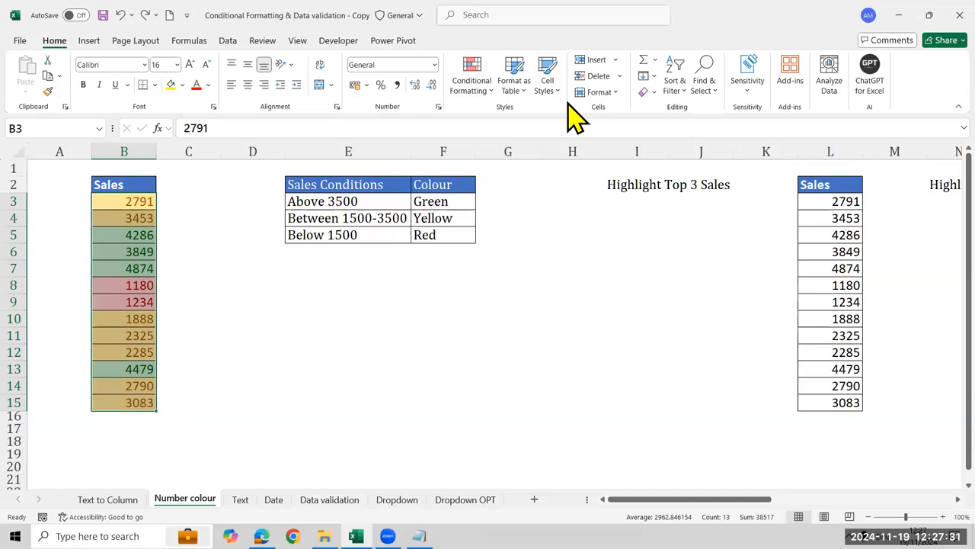
pyautogui.click(465, 98)
pyautogui.moveTo(561, 118)
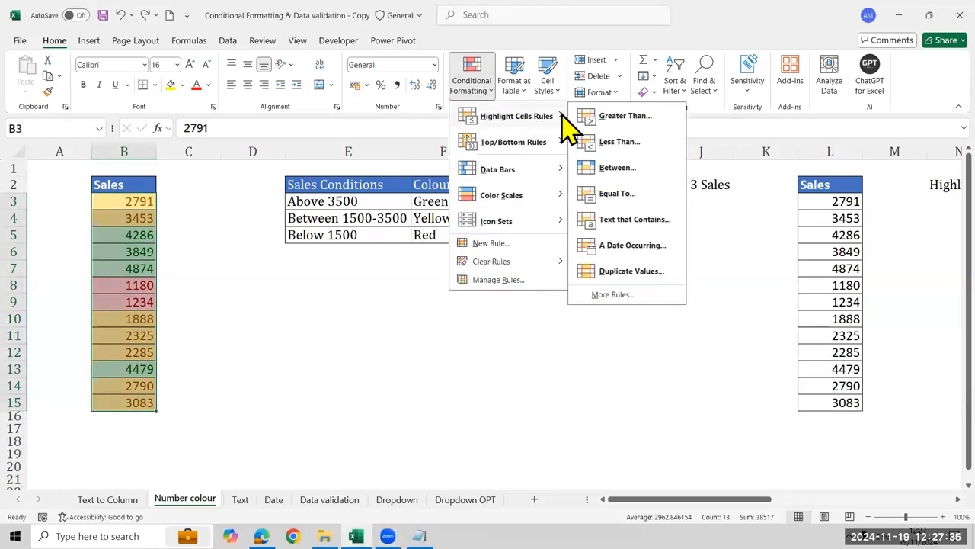
pyautogui.click(643, 124)
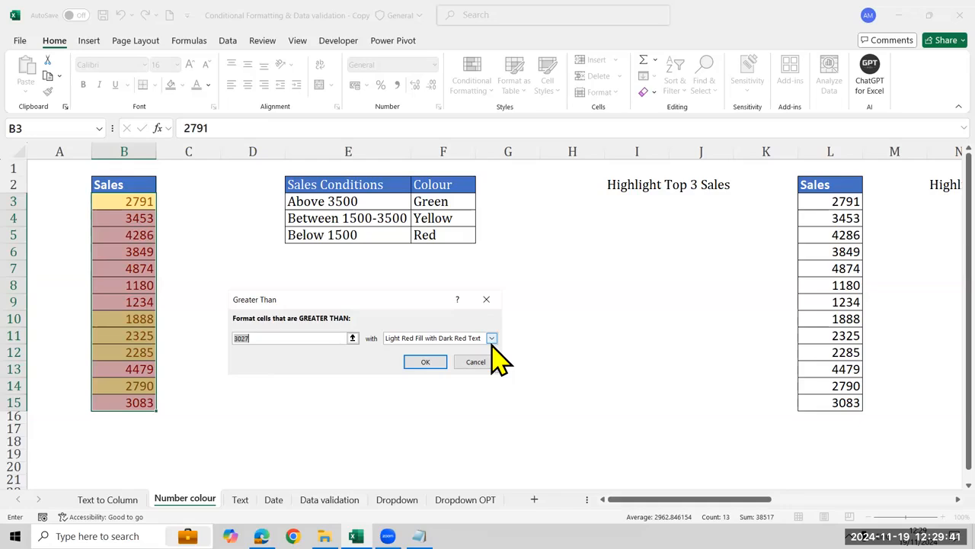
pyautogui.click(444, 362)
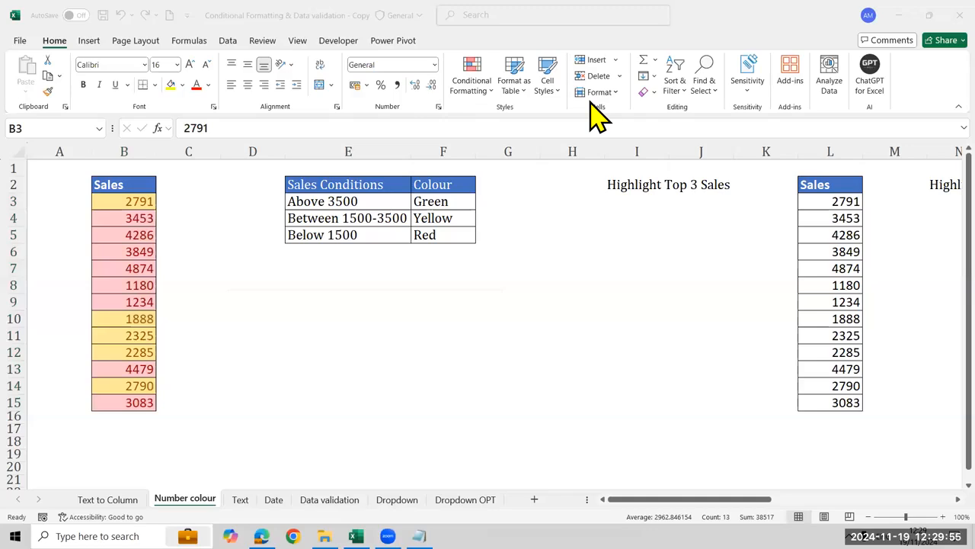
pyautogui.hotkey('ctrl', 'shift', 'Down')
pyautogui.write('0')
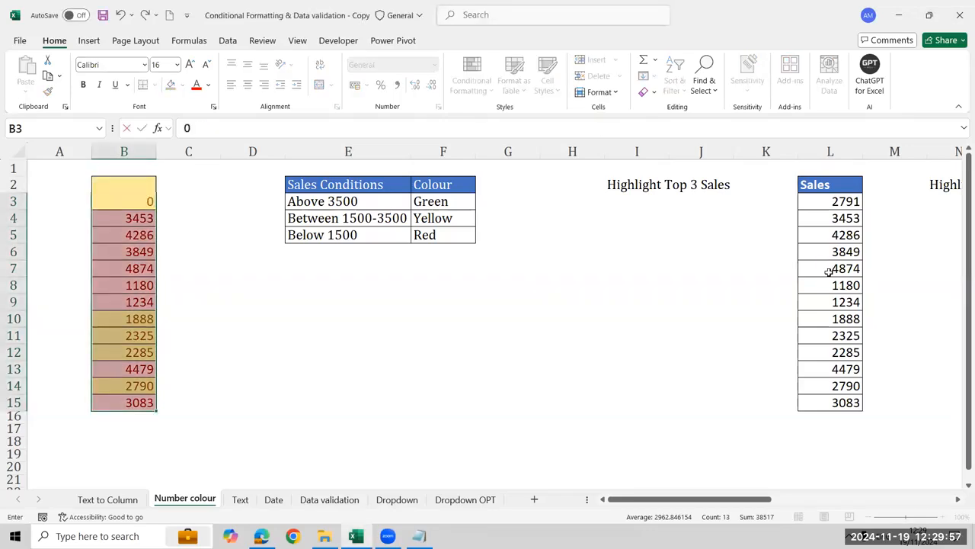
pyautogui.press('Escape')
# Enter Green in cell I3 under the Highlight Top 3 Sales heading
pyautogui.press('Right')
pyautogui.press('Right')
pyautogui.press('Right')
pyautogui.press('Right')
pyautogui.press('Right')
pyautogui.press('Right')
pyautogui.press('Right')
pyautogui.press('Right')
pyautogui.press('Right')
pyautogui.press('Right')
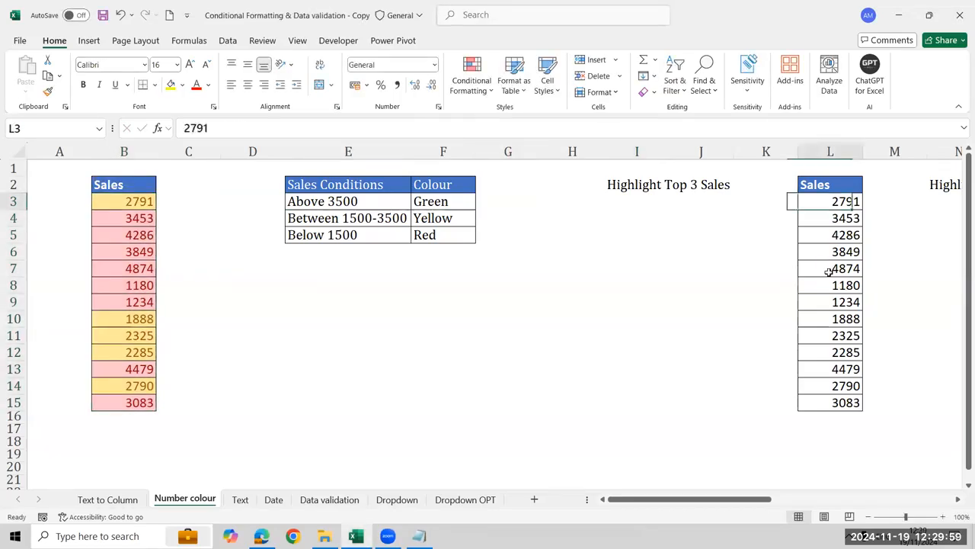
pyautogui.press('Right')
pyautogui.press('Right')
pyautogui.press('Right')
pyautogui.press('Right')
pyautogui.press('Right')
pyautogui.press('Right')
pyautogui.press('Left')
pyautogui.press('Left')
pyautogui.press('Left')
pyautogui.press('Left')
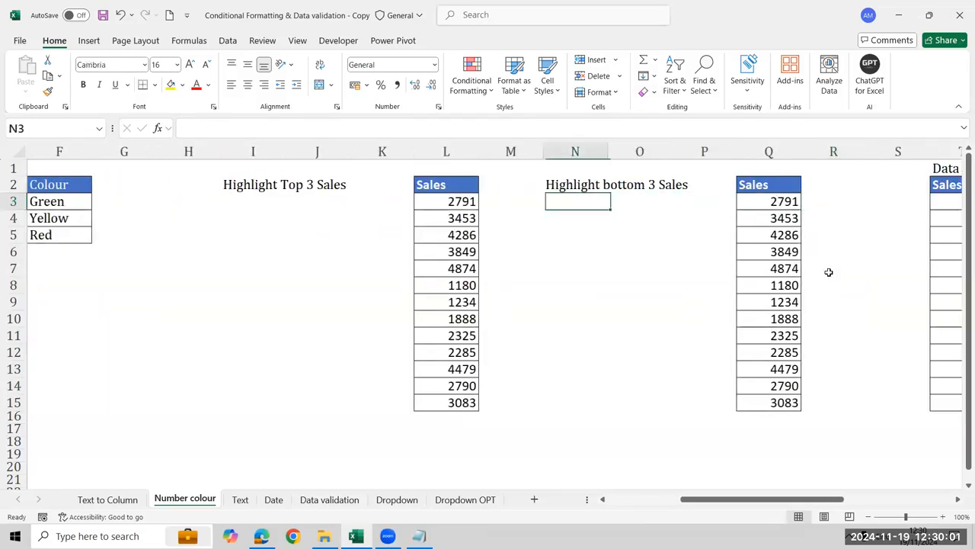
pyautogui.press('Left')
pyautogui.press('Left')
pyautogui.hotkey('ctrl', 'shift', 'Down')
pyautogui.press('Left')
pyautogui.press('Left')
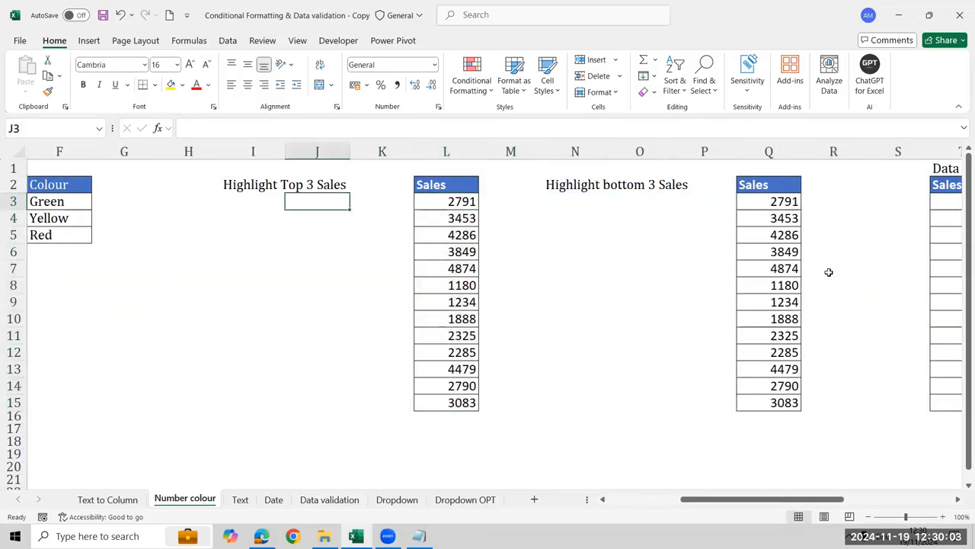
pyautogui.press('Left')
pyautogui.write('Green')
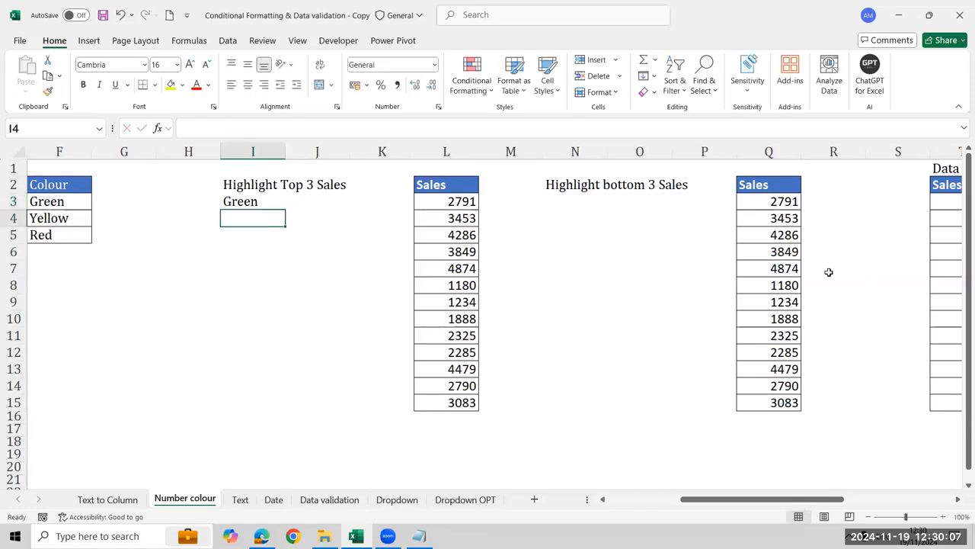
# Enter Red in cell N3 under the Highlight bottom 3 Sales heading
pyautogui.press('Up')
pyautogui.press('Right')
pyautogui.press('Right')
pyautogui.press('Right')
pyautogui.press('Right')
pyautogui.press('Right')
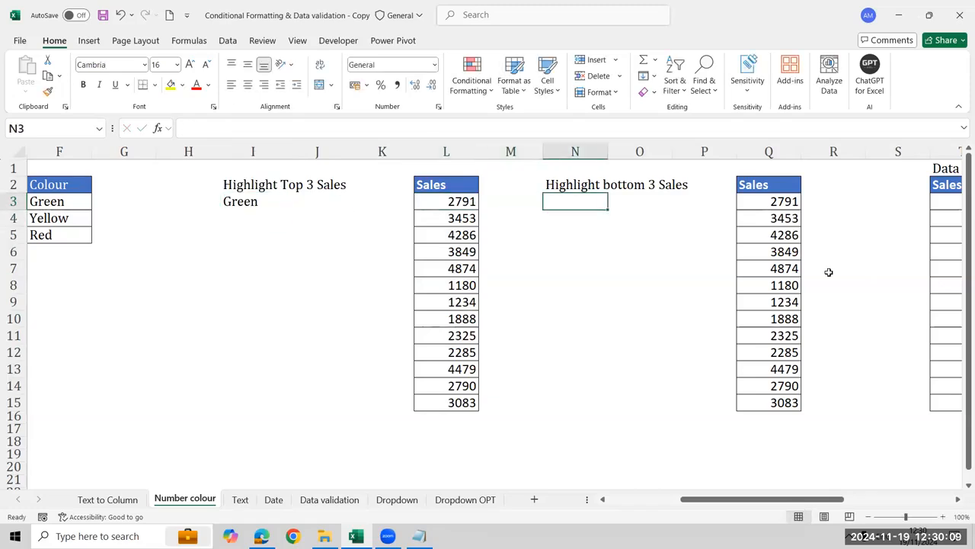
pyautogui.write('Red')
pyautogui.press('Return')
# Highlight the top 3 Sales values in L3:L15 with Green Fill with Dark Green Text using a Top 10 Items rule
pyautogui.press('Left')
pyautogui.press('Left')
pyautogui.press('Up')
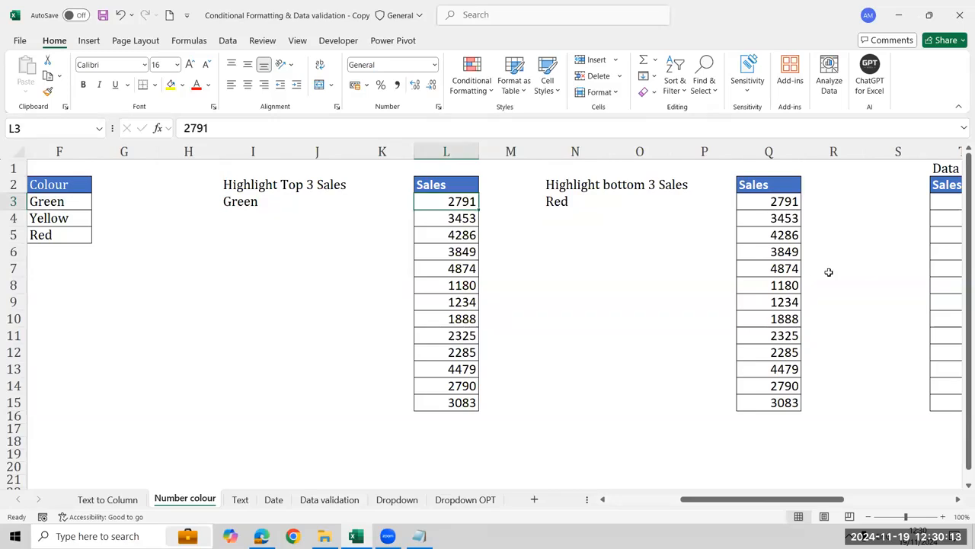
pyautogui.hotkey('ctrl', 'shift', 'Down')
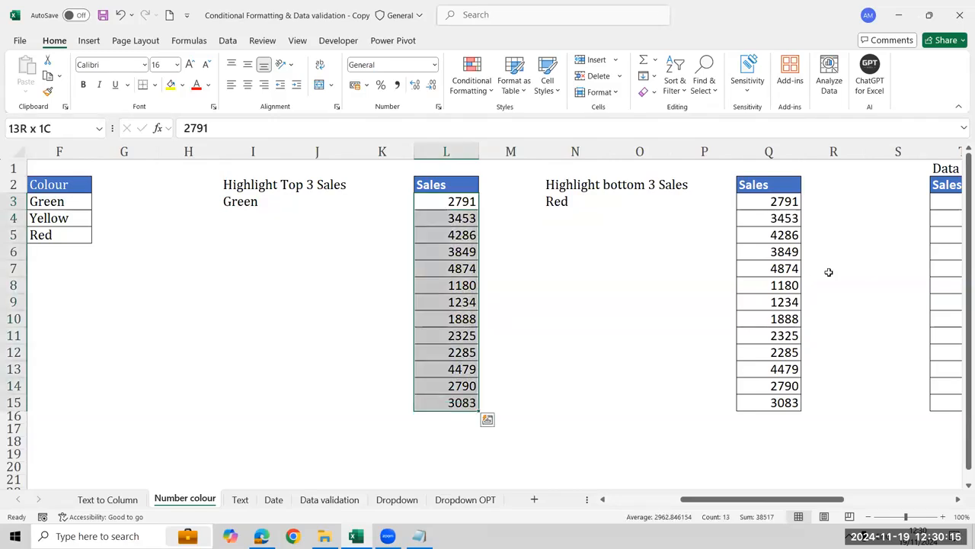
pyautogui.click(475, 94)
pyautogui.moveTo(532, 159)
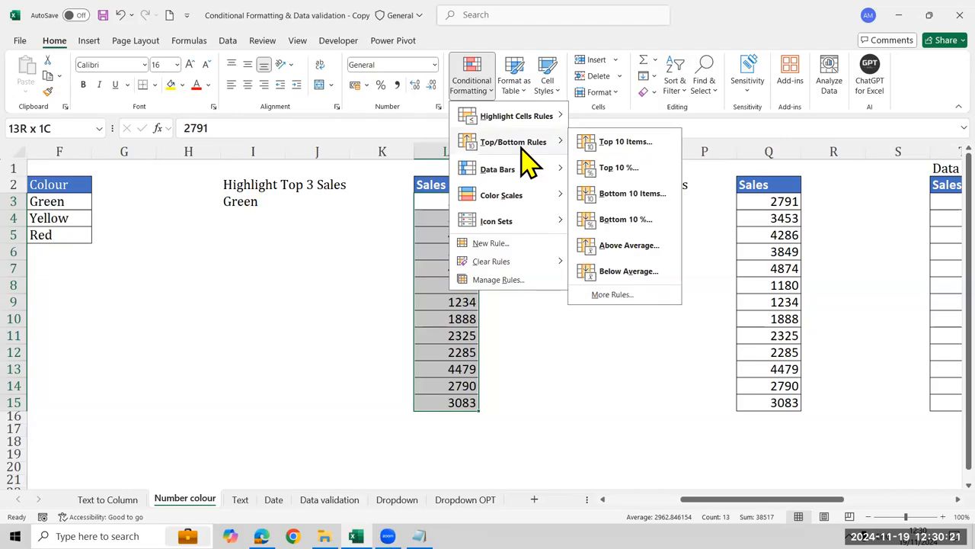
pyautogui.click(660, 145)
pyautogui.write('3')
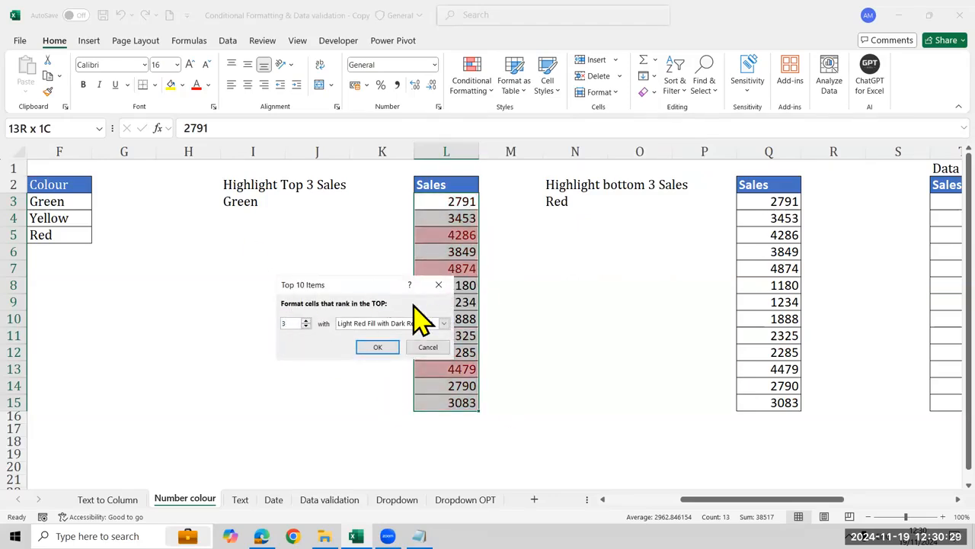
pyautogui.moveTo(358, 284); pyautogui.dragTo(227, 237)
pyautogui.click(301, 276)
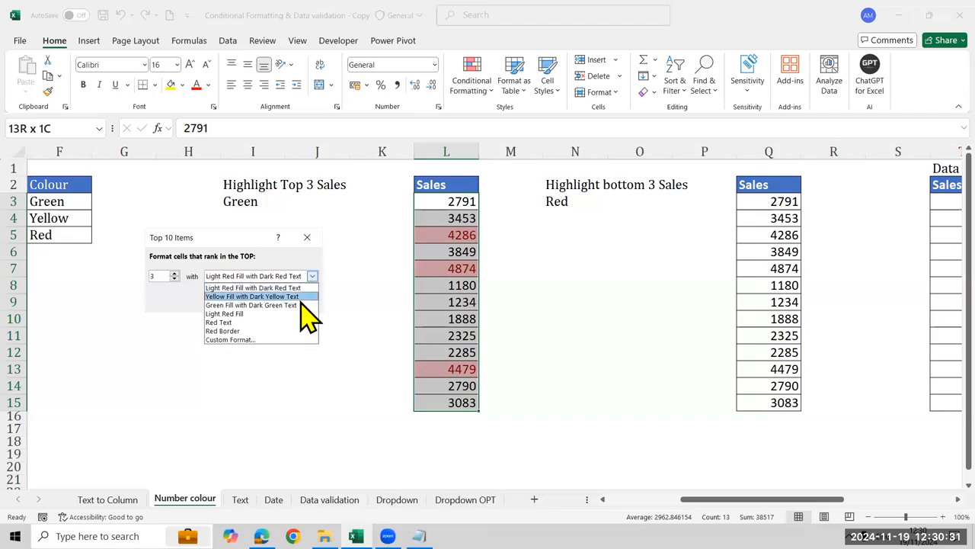
pyautogui.click(286, 305)
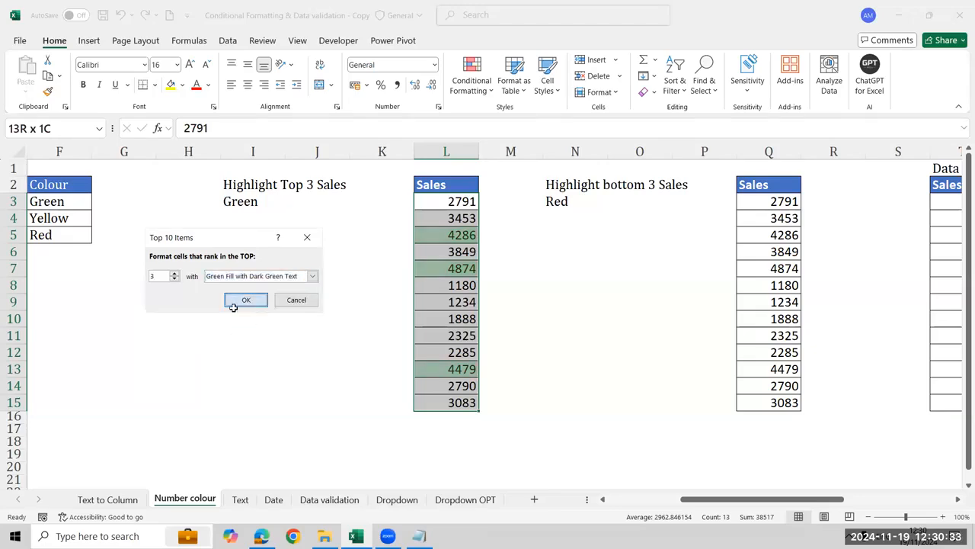
pyautogui.click(233, 305)
# Change the Sales value in L9 to 6000 to test the top 3 rule, and undo the change
pyautogui.click(442, 303)
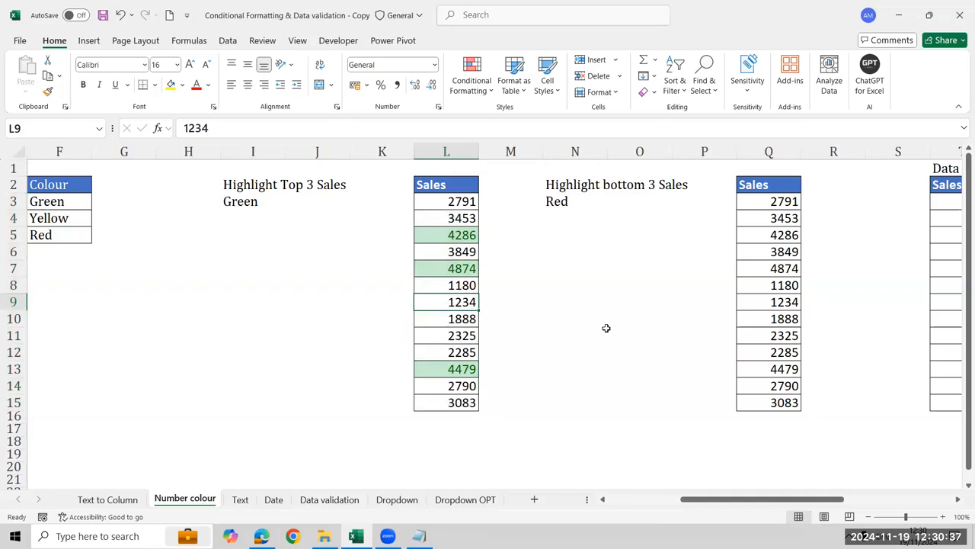
pyautogui.write('6000')
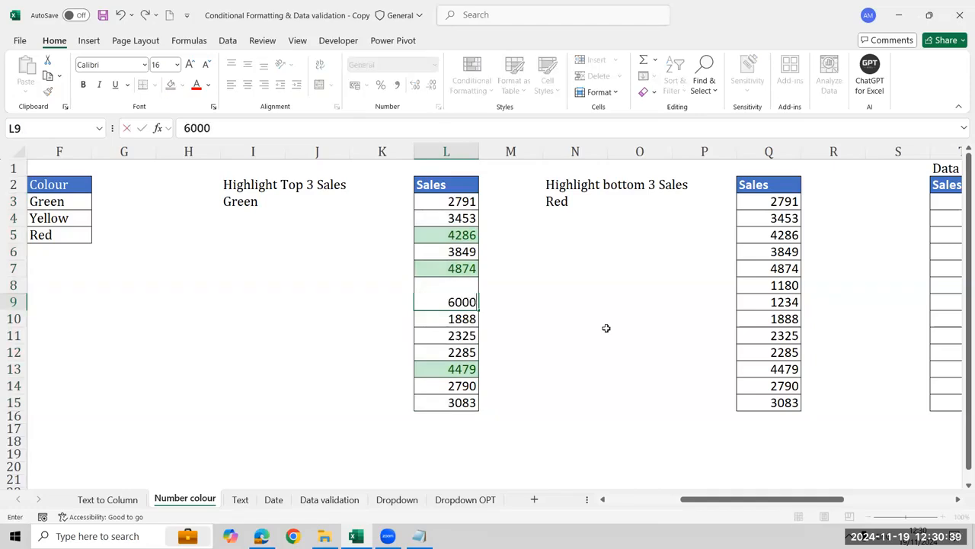
pyautogui.press('Return')
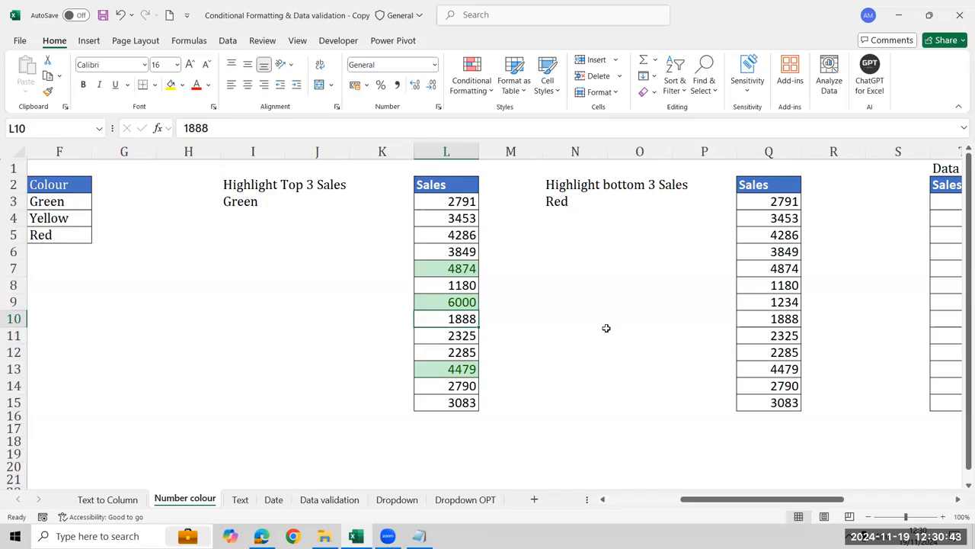
pyautogui.press('Up')
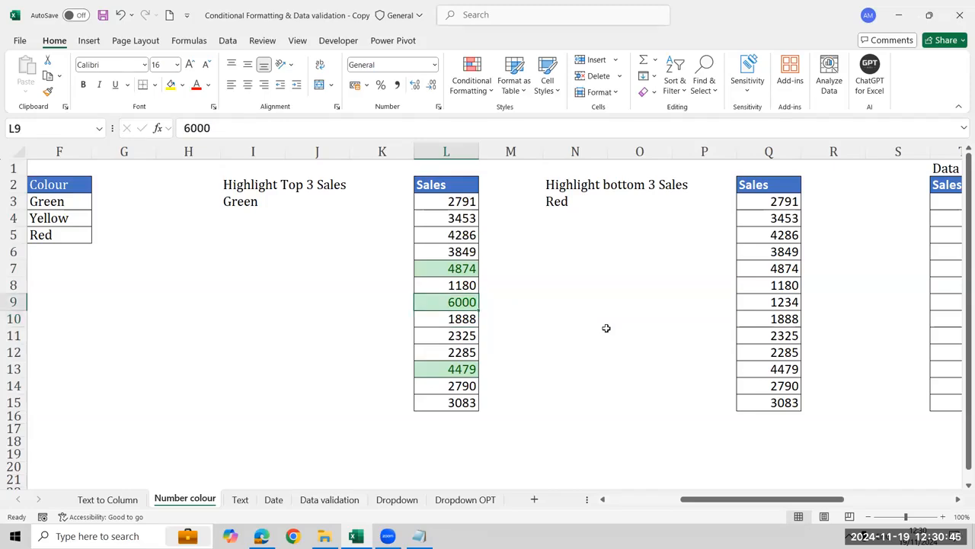
pyautogui.hotkey('ctrl', 'z')
# Enter 8000 in cell L18, below the Sales list, to test whether the top 3 rule applies there
pyautogui.press('Up')
pyautogui.hotkey('ctrl', 'Up')
pyautogui.press('Down')
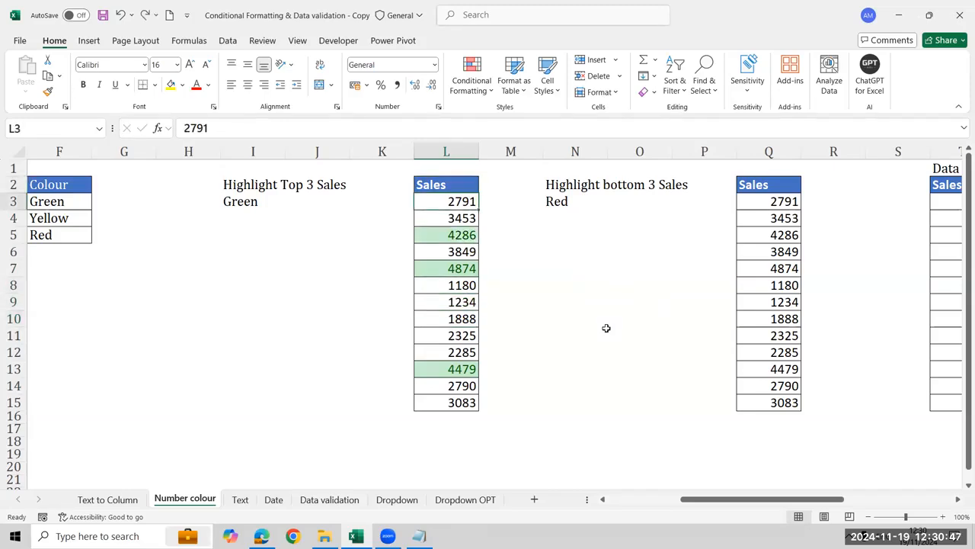
pyautogui.hotkey('ctrl', 'shift', 'Down')
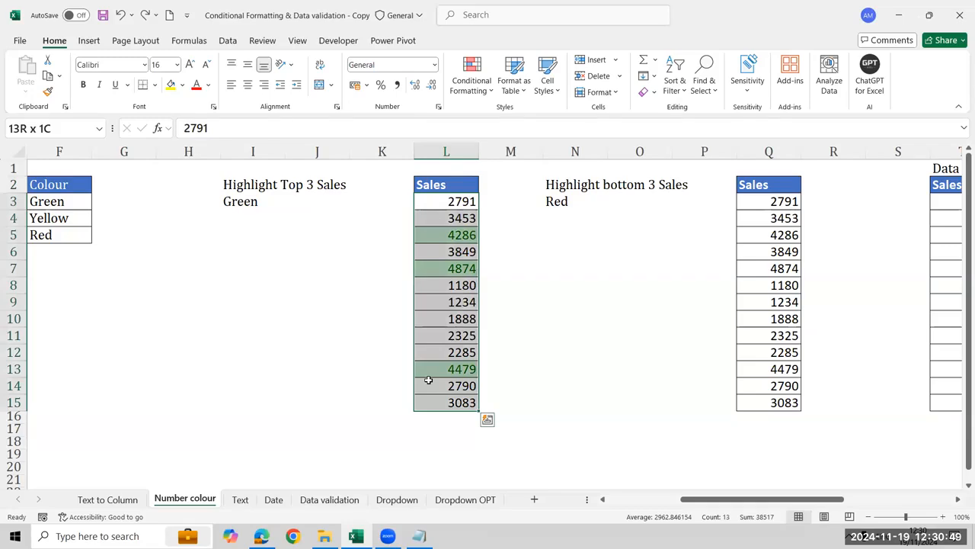
pyautogui.press('Down')
pyautogui.hotkey('ctrl', 'Down')
pyautogui.press('Down')
pyautogui.press('Down')
pyautogui.press('Down')
pyautogui.write('7')
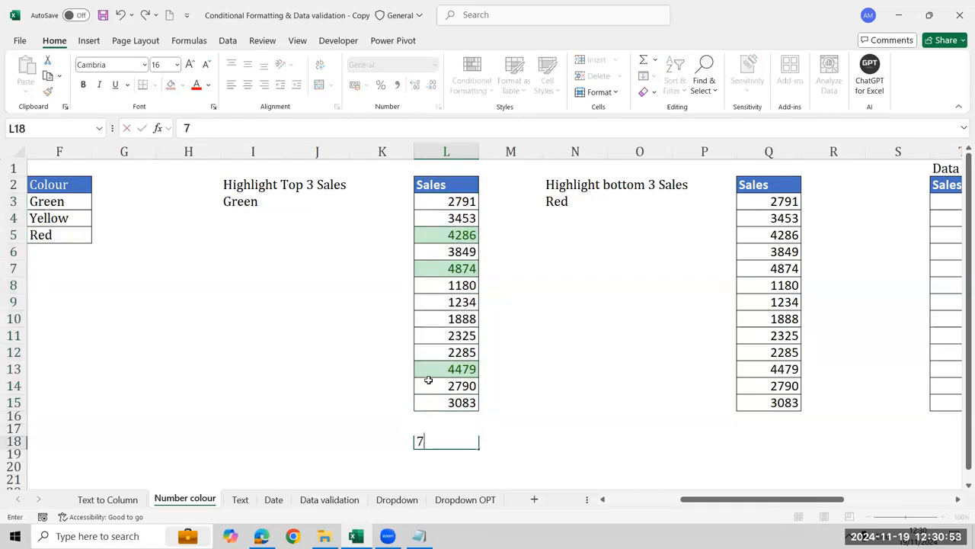
pyautogui.press('BackSpace')
pyautogui.write('8000')
pyautogui.press('Return')
pyautogui.press('Up')
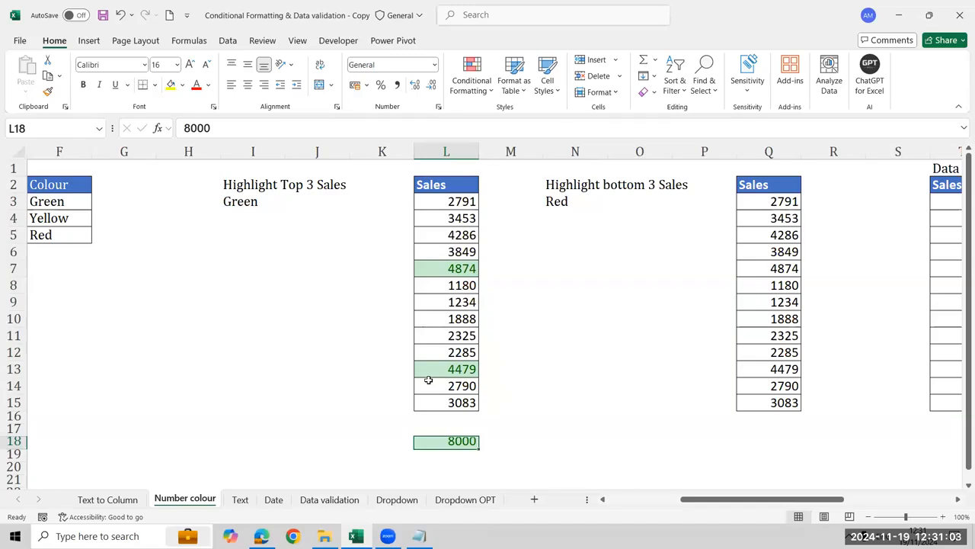
# Replace the test value in L18 with a name and enter 80000 in cell L19
pyautogui.press('Delete')
pyautogui.write('Ayub')
pyautogui.press('Return')
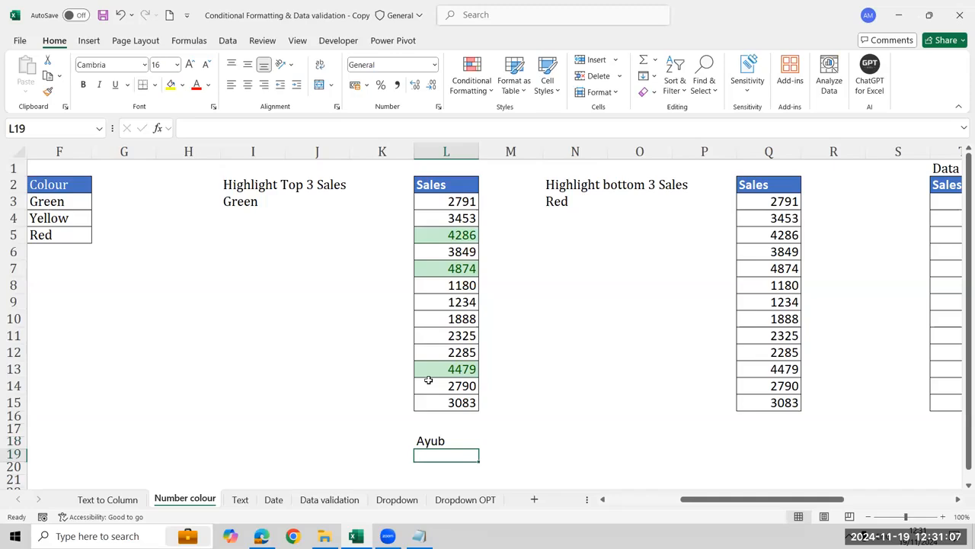
pyautogui.write('80000')
pyautogui.press('Return')
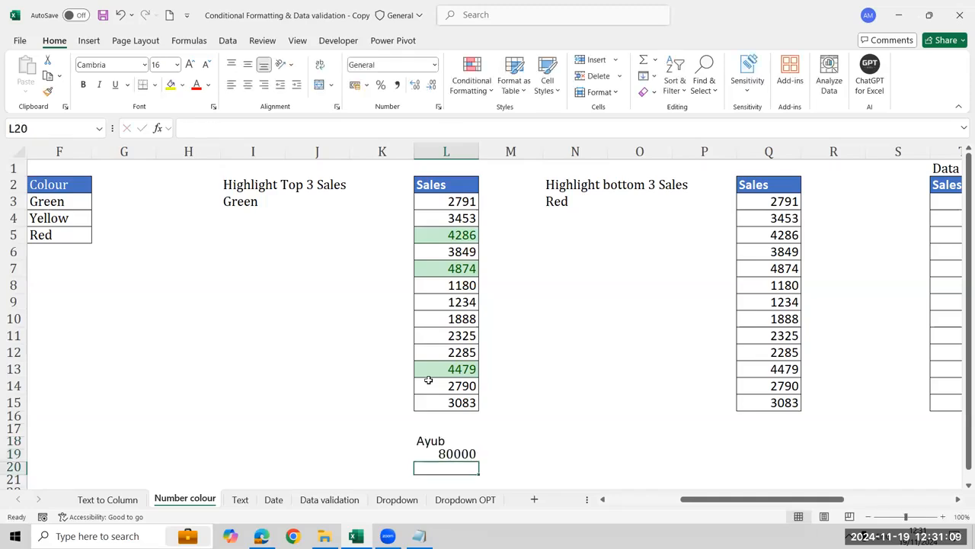
pyautogui.press('Up')
pyautogui.press('Up')
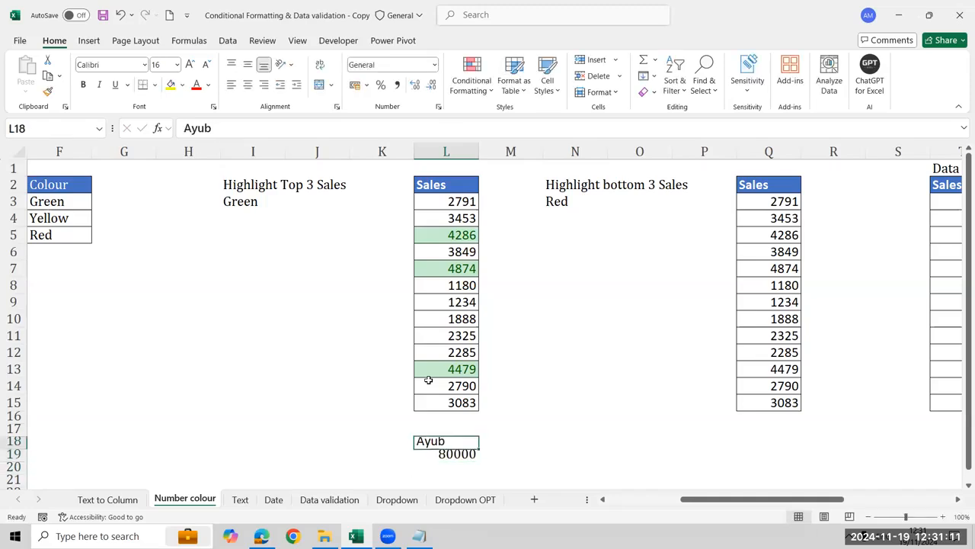
# Clear the test entries from L18:L19 below the Sales list
pyautogui.hotkey('shift', 'Down')
pyautogui.press('Delete')
pyautogui.press('Up')
pyautogui.press('Up')
pyautogui.press('Up')
pyautogui.press('Down')
pyautogui.press('Down')
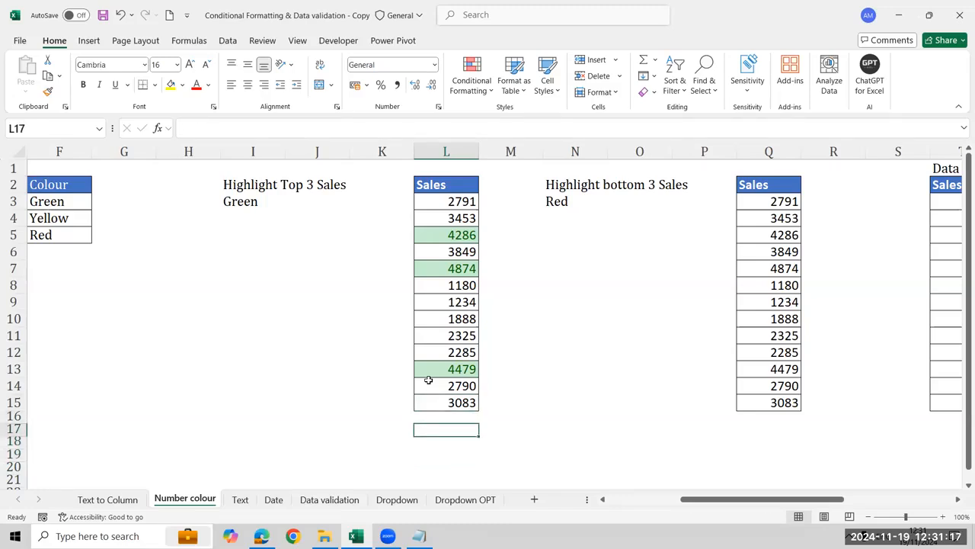
pyautogui.press('Up')
pyautogui.press('Up')
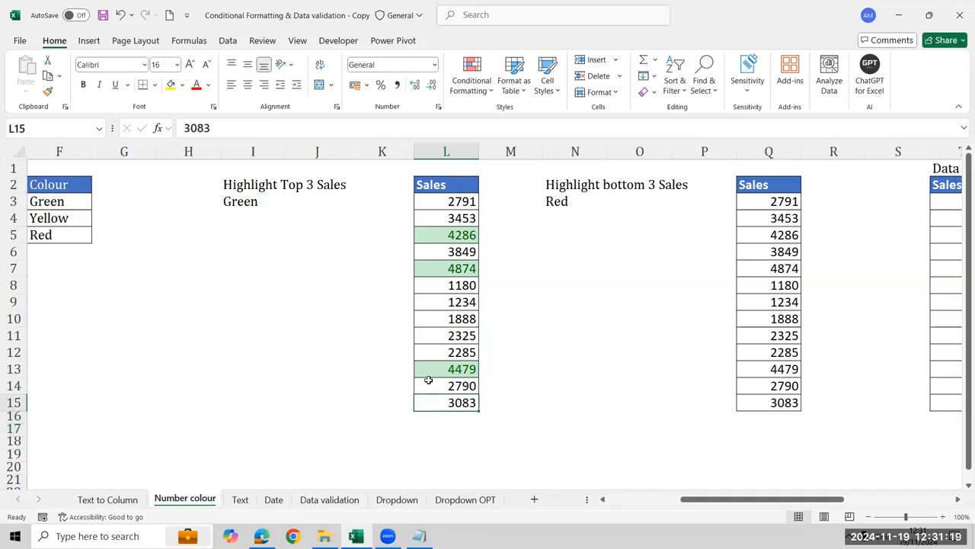
# Highlight the bottom 3 Sales values in Q3:Q15 with Light Red Fill with Dark Red Text using a Bottom 10 Items rule
pyautogui.hotkey('ctrl', 'Up')
pyautogui.press('Down')
pyautogui.hotkey('ctrl', 'shift', 'Down')
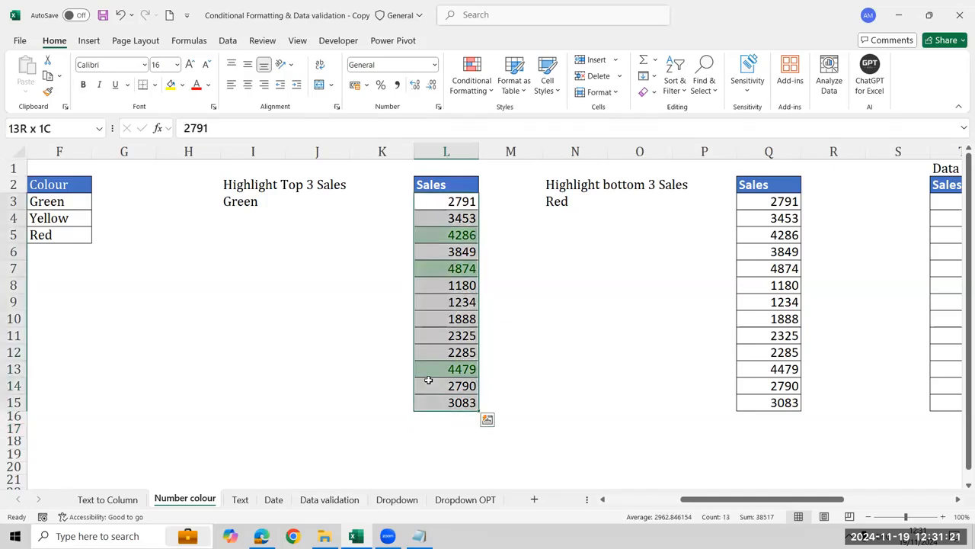
pyautogui.press('Right')
pyautogui.press('Right')
pyautogui.press('Right')
pyautogui.press('Right')
pyautogui.press('Right')
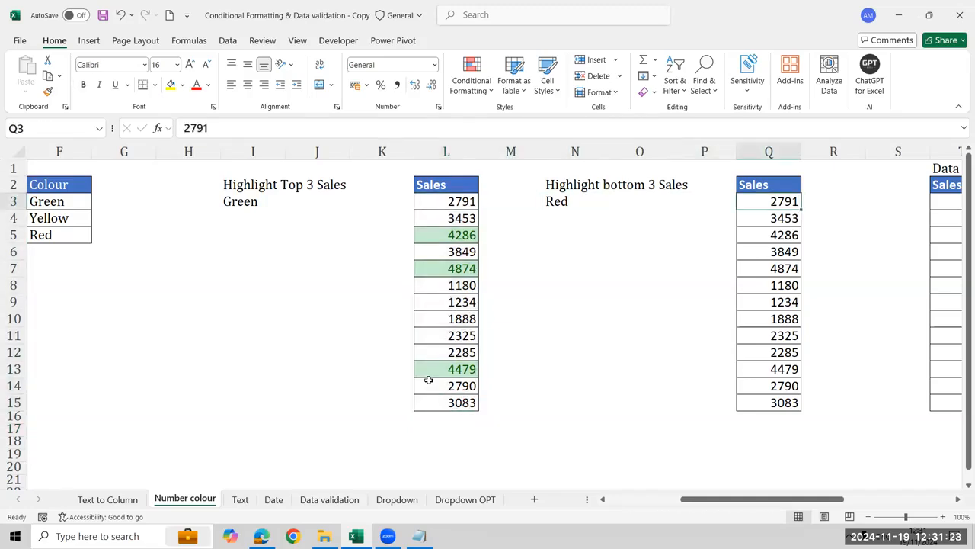
pyautogui.hotkey('ctrl', 'shift', 'Down')
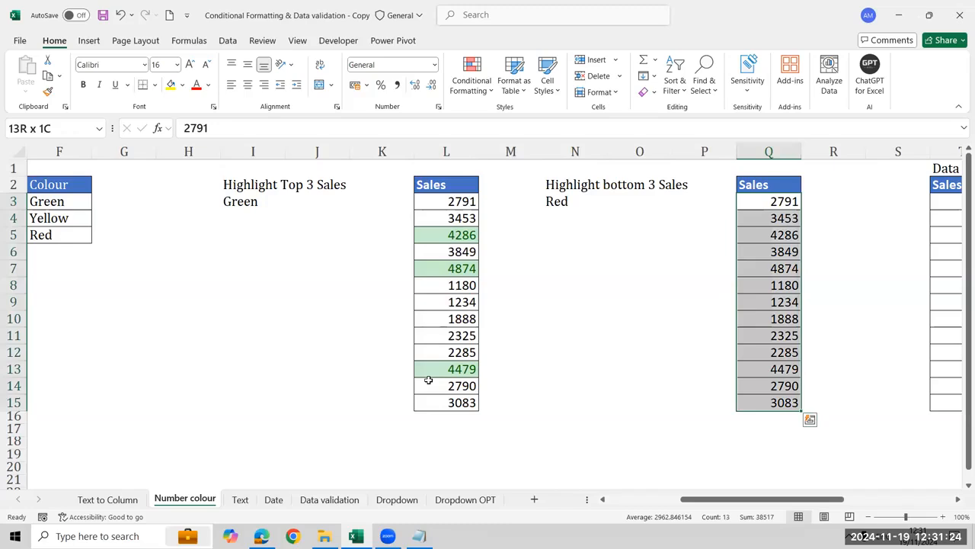
pyautogui.click(470, 85)
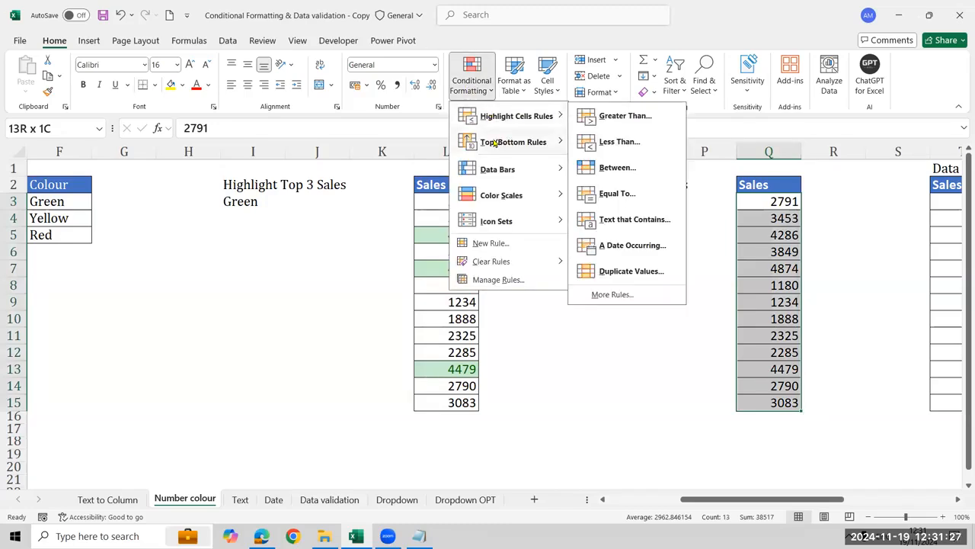
pyautogui.moveTo(494, 143)
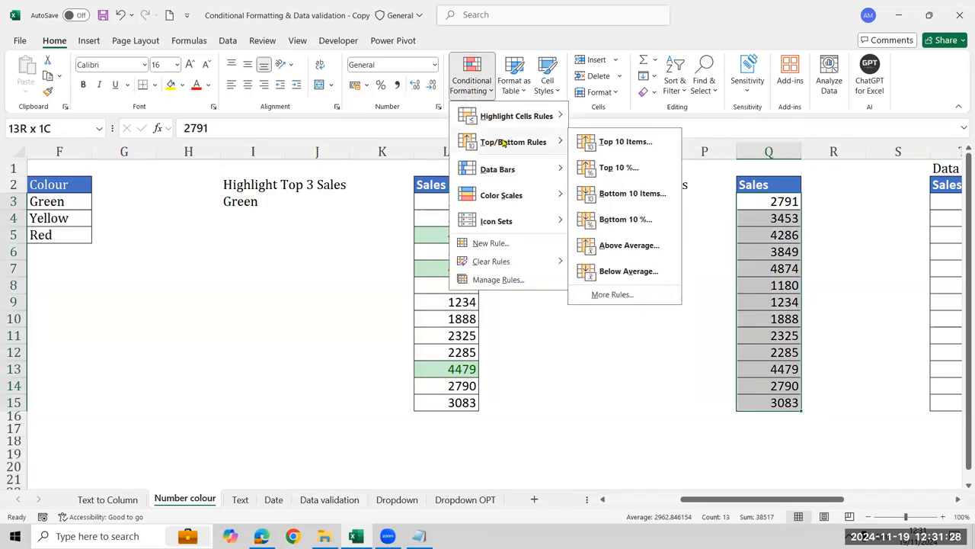
pyautogui.click(637, 195)
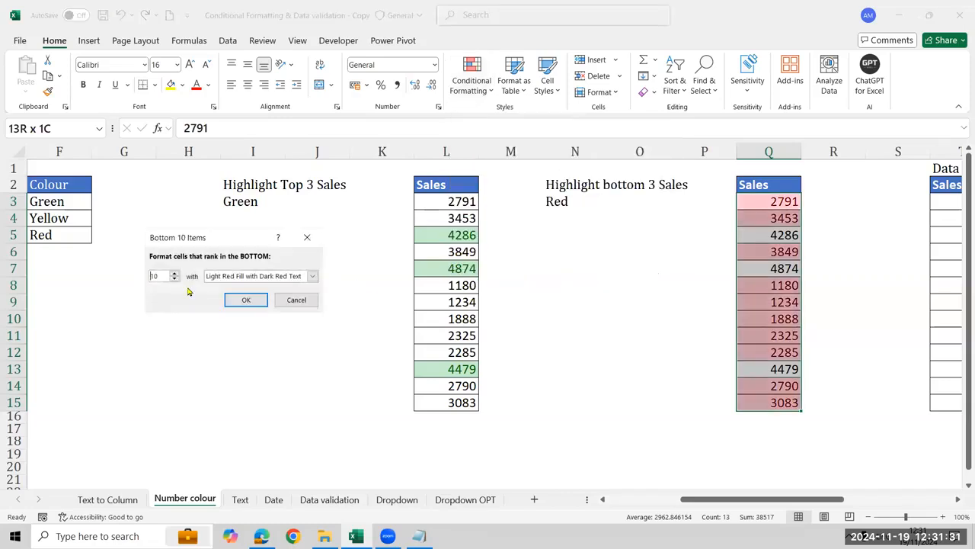
pyautogui.doubleClick(155, 276)
pyautogui.write('3')
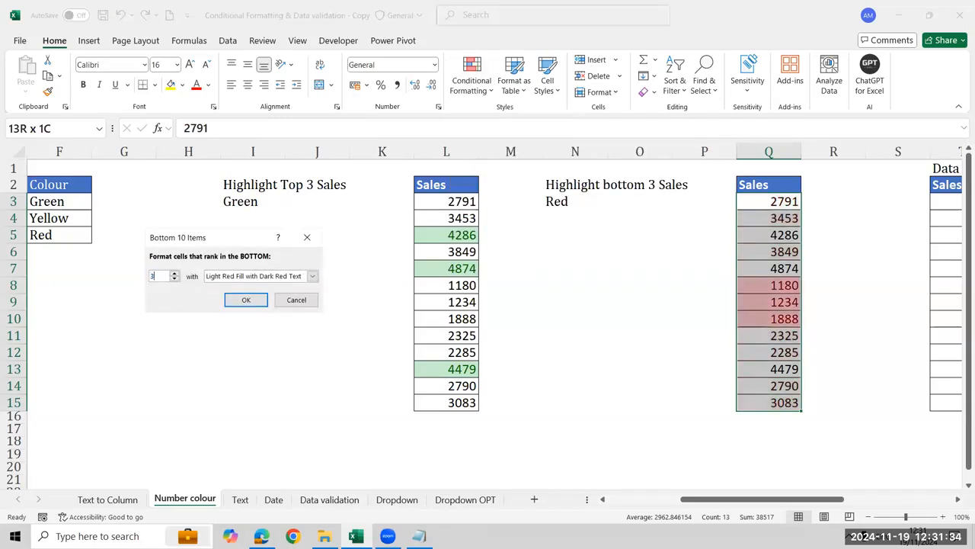
pyautogui.click(250, 302)
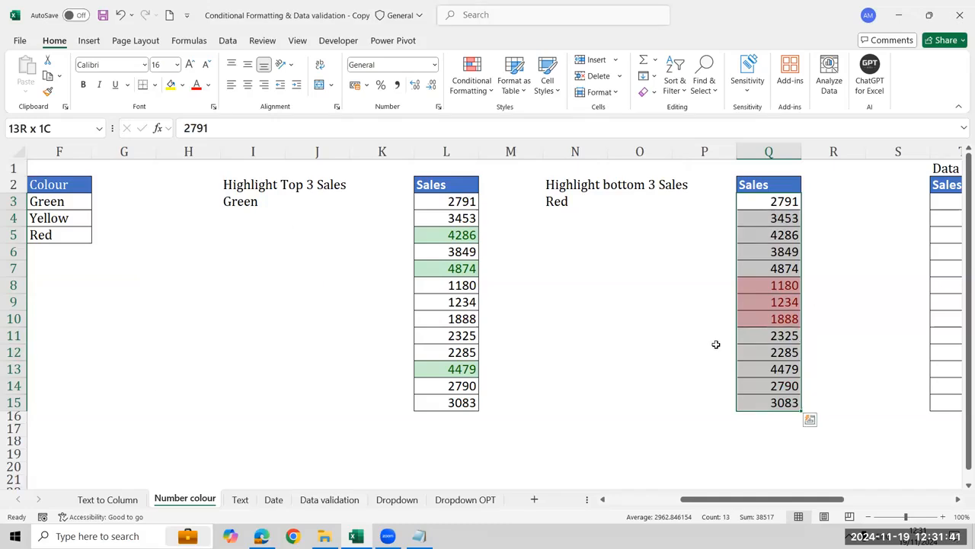
pyautogui.click(472, 83)
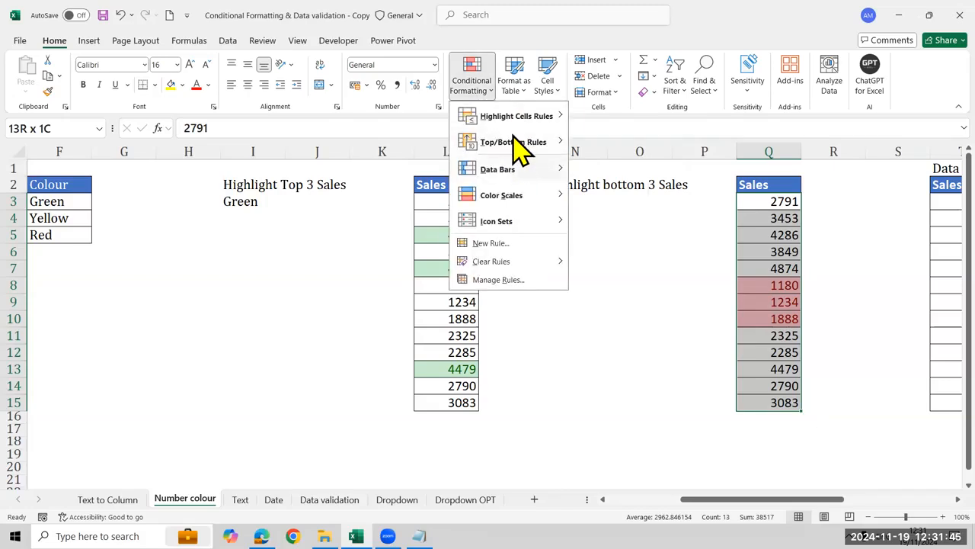
pyautogui.moveTo(548, 145)
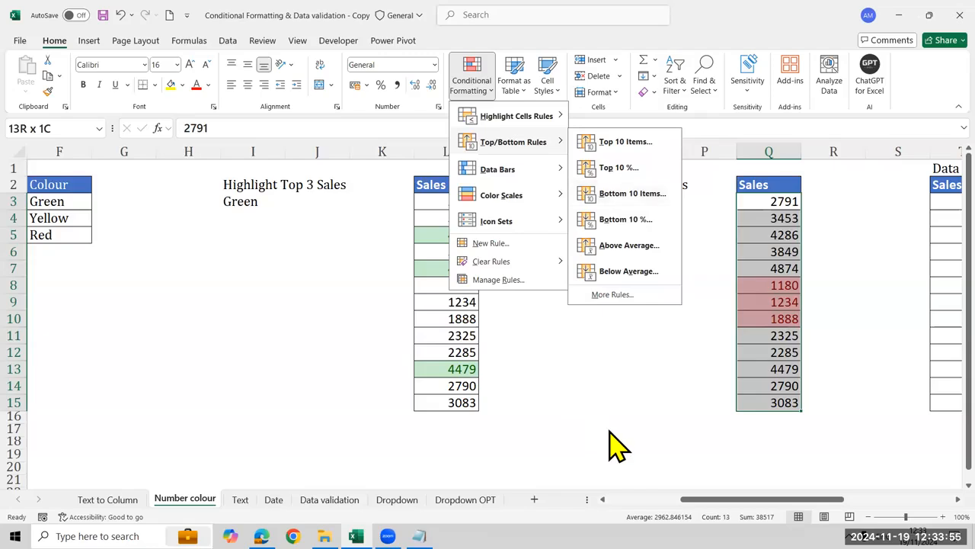
pyautogui.click(474, 260)
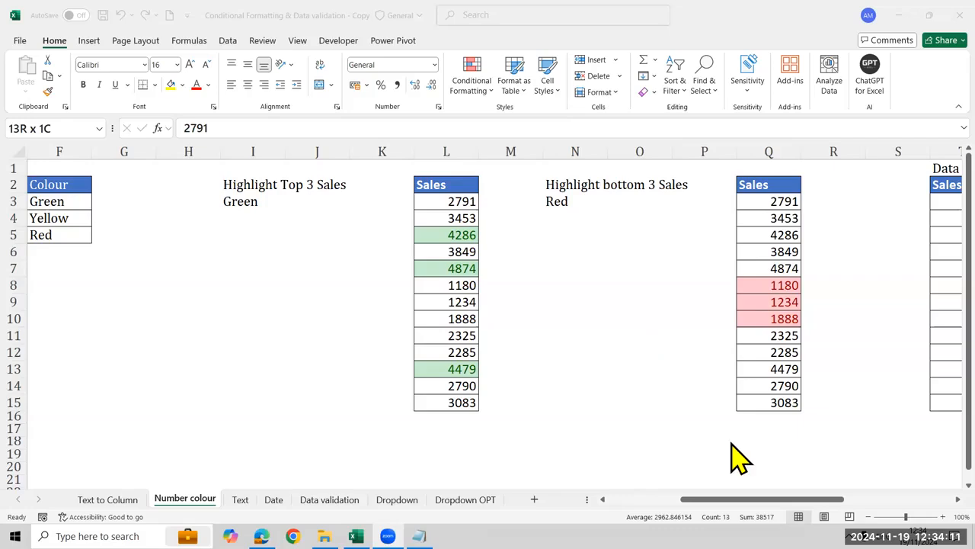
# Look over the Data bars and Icons Sales columns further along the Number colour sheet
pyautogui.click(653, 272)
pyautogui.click(653, 272)
pyautogui.press('Right')
pyautogui.press('Right')
pyautogui.press('Right')
pyautogui.press('Right')
pyautogui.press('Right')
pyautogui.press('Right')
pyautogui.press('Right')
pyautogui.press('Right')
pyautogui.press('Right')
pyautogui.press('Right')
pyautogui.press('Right')
pyautogui.press('Right')
pyautogui.press('Right')
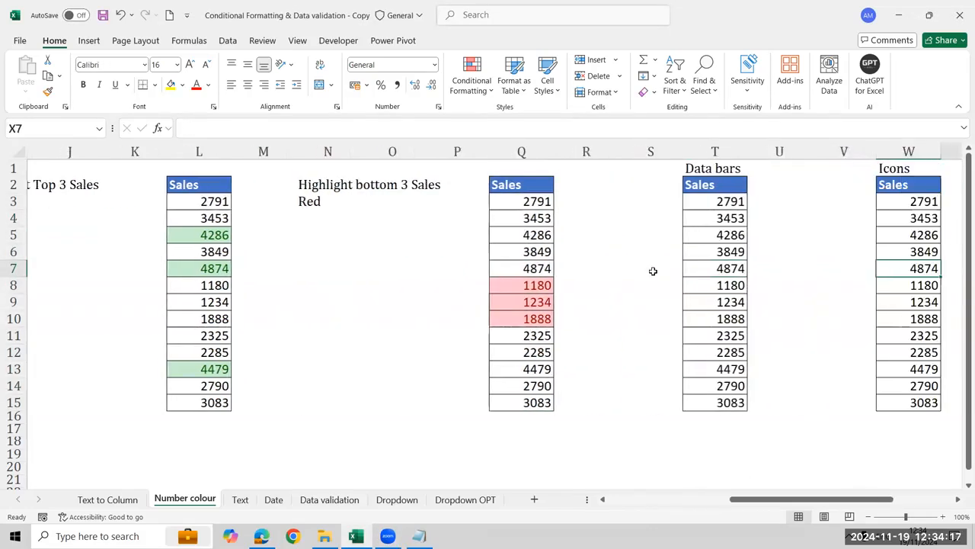
pyautogui.press('Right')
pyautogui.press('Right')
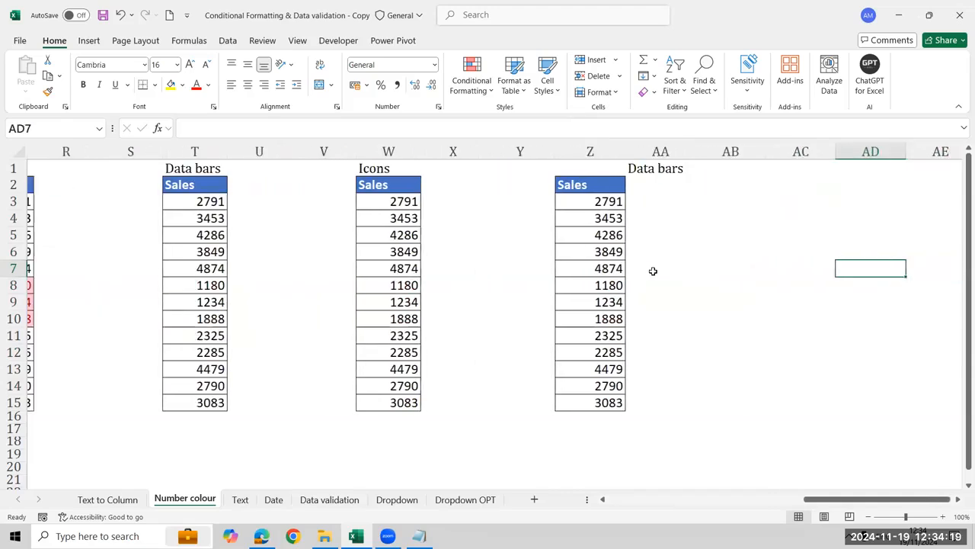
# Apply gradient-fill Orange Data Bars to the Sales values in T3:T15 under the Data bars heading
pyautogui.press('Left')
pyautogui.press('Left')
pyautogui.press('Left')
pyautogui.press('Left')
pyautogui.press('Left')
pyautogui.press('Left')
pyautogui.press('Left')
pyautogui.press('Left')
pyautogui.press('Left')
pyautogui.press('Left')
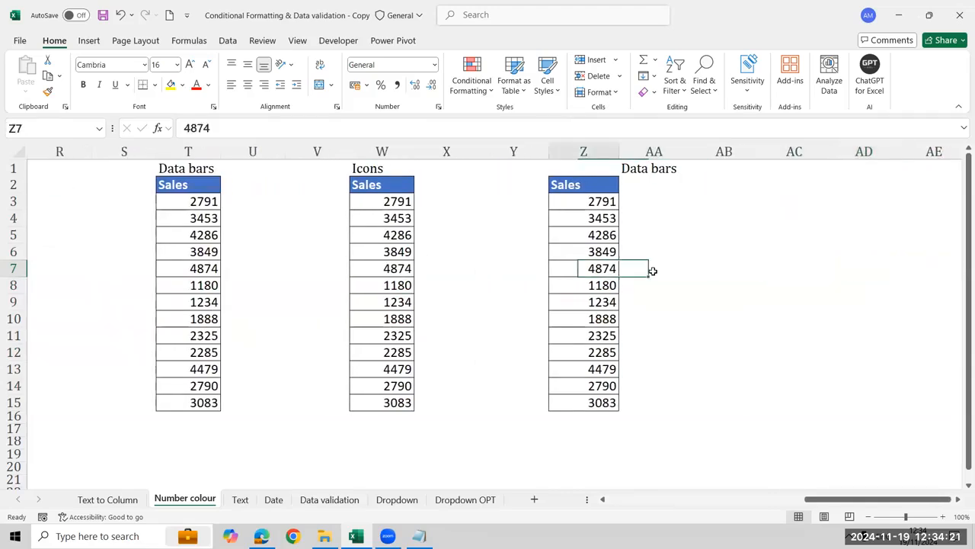
pyautogui.hotkey('ctrl', 'Up')
pyautogui.press('Down')
pyautogui.press('Down')
pyautogui.hotkey('ctrl', 'shift', 'Down')
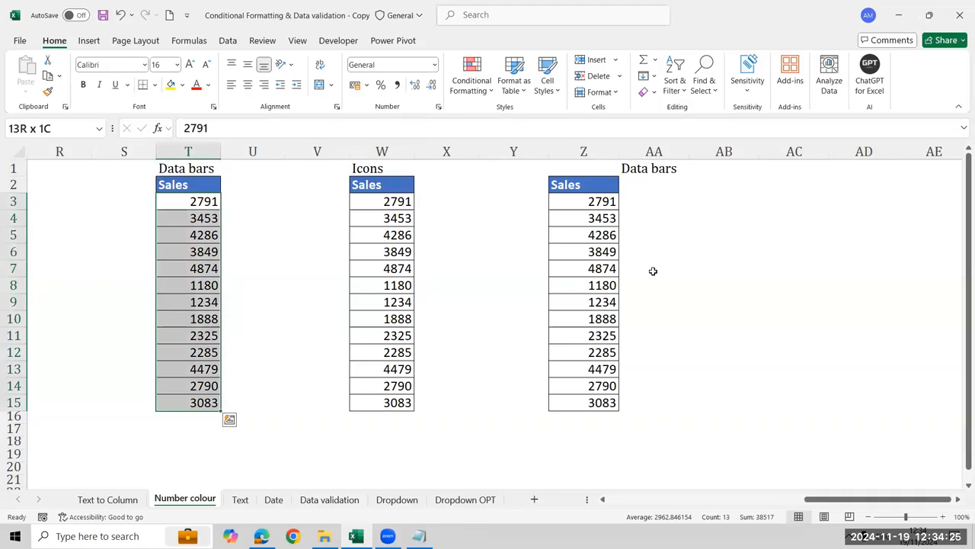
pyautogui.press('Down')
pyautogui.press('Up')
pyautogui.hotkey('ctrl', 'shift', 'Down')
pyautogui.click(472, 85)
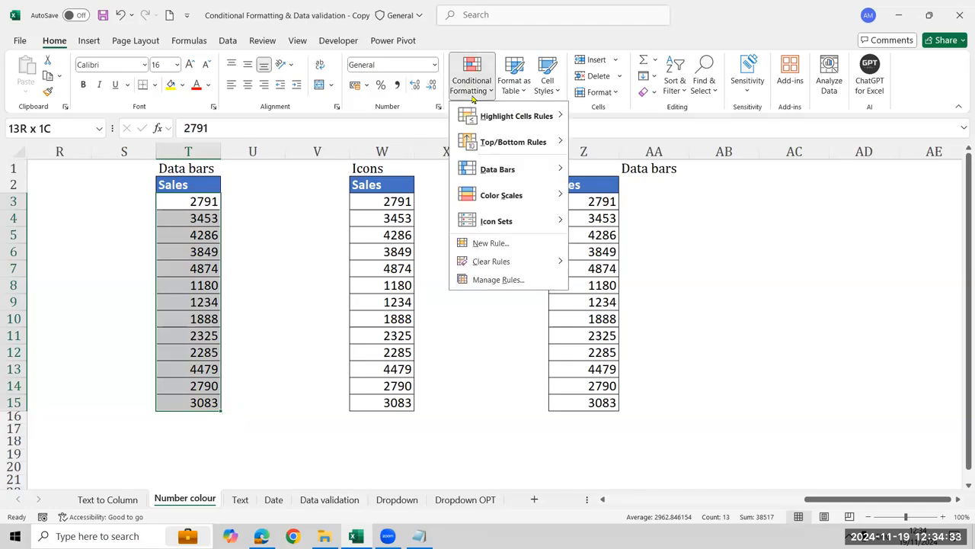
pyautogui.moveTo(496, 167)
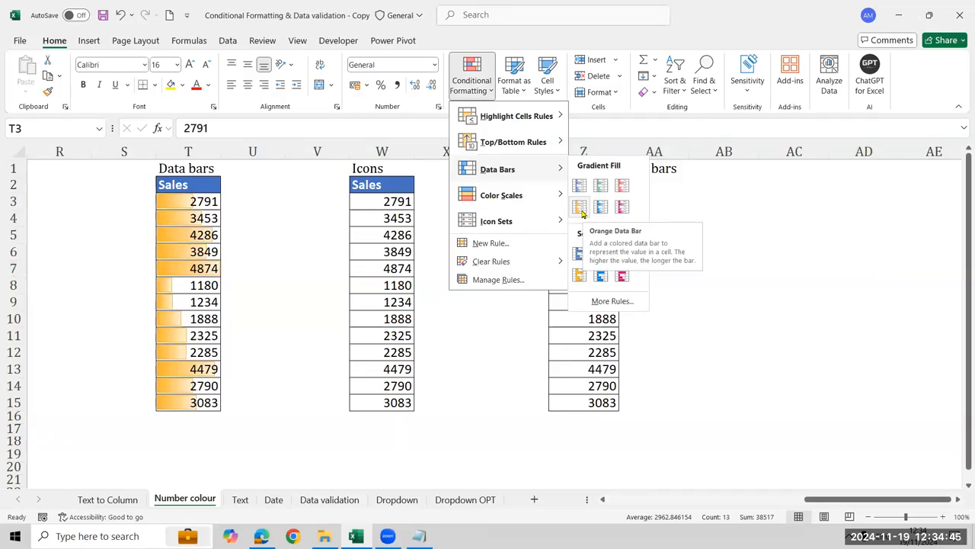
pyautogui.click(582, 214)
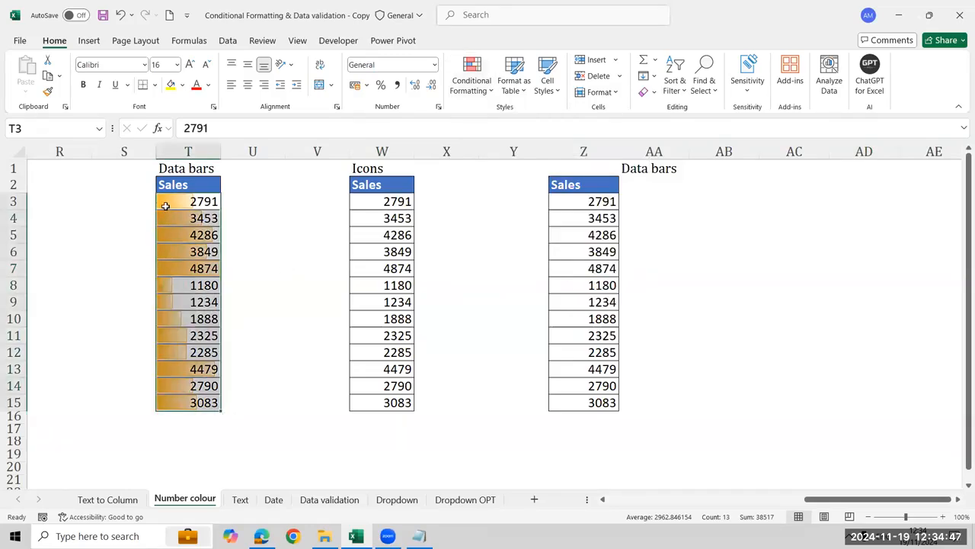
# Change the data bars on the Sales values in T3:T15 to the red gradient fill
pyautogui.click(476, 85)
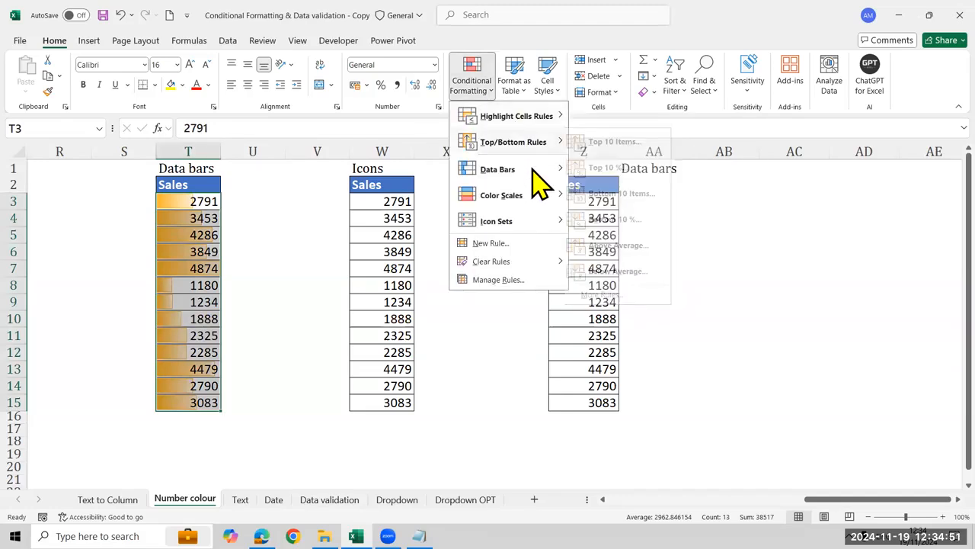
pyautogui.moveTo(538, 181)
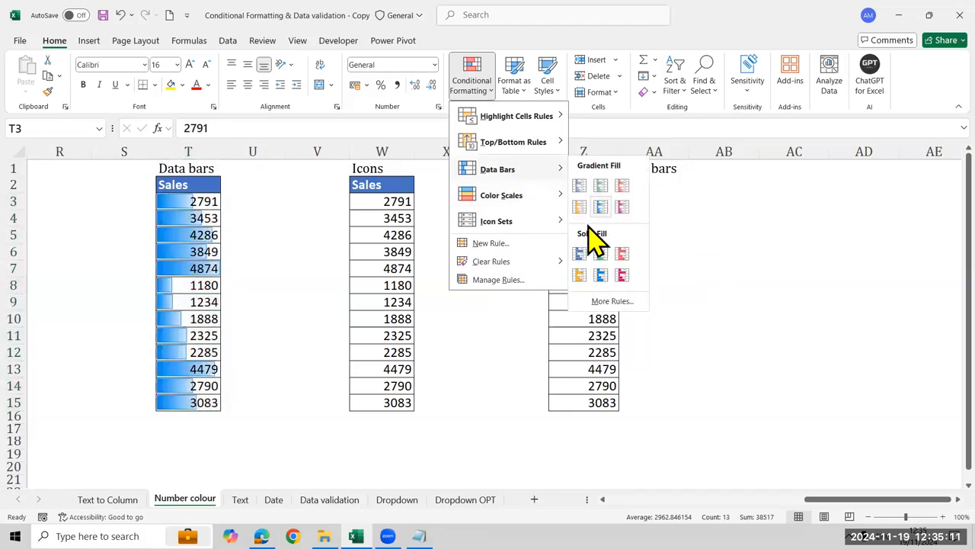
pyautogui.click(625, 187)
# Change the Sales value in T8 to 9000 to test the data bars, and undo the change
pyautogui.click(189, 284)
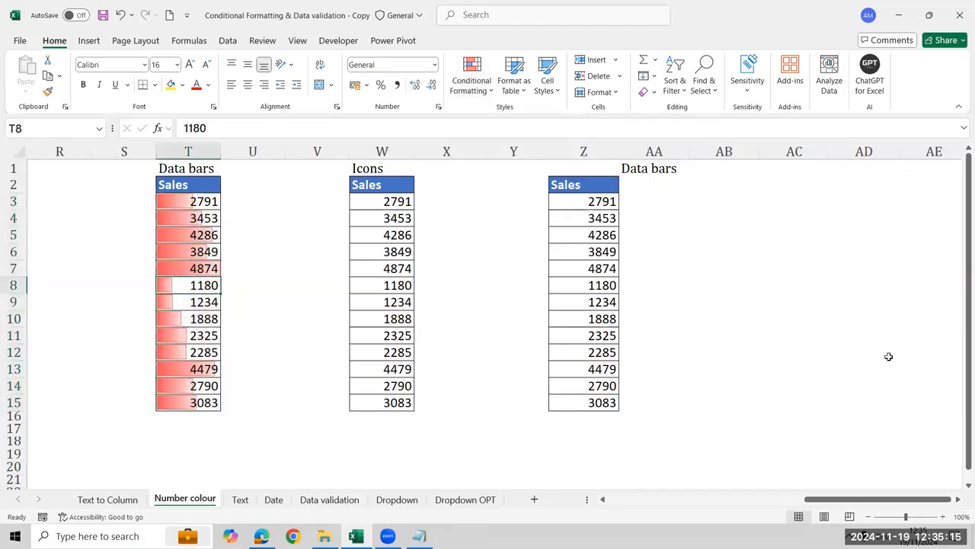
pyautogui.write('9000')
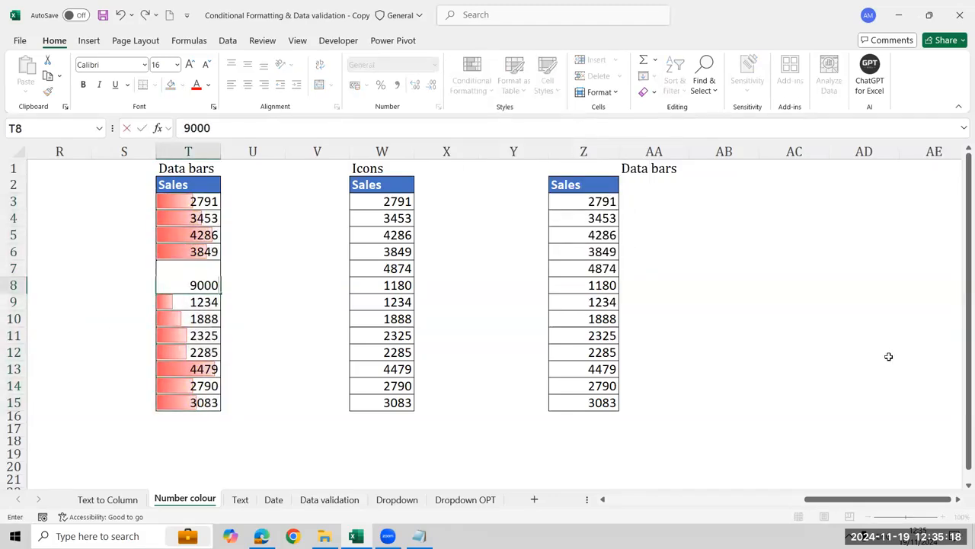
pyautogui.press('Return')
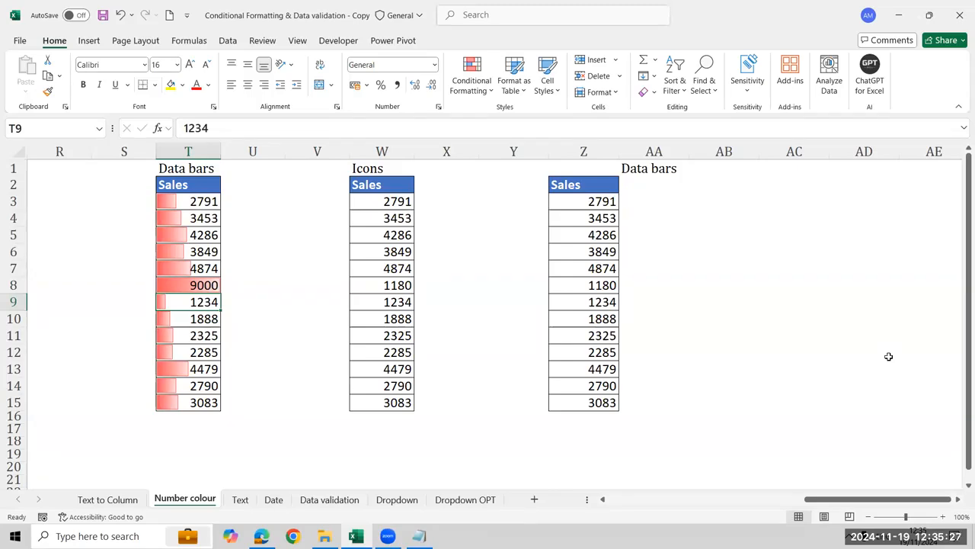
pyautogui.hotkey('ctrl', 'z')
pyautogui.hotkey('ctrl', 'Up')
pyautogui.press('Down')
pyautogui.press('Down')
pyautogui.hotkey('ctrl', 'shift', 'Down')
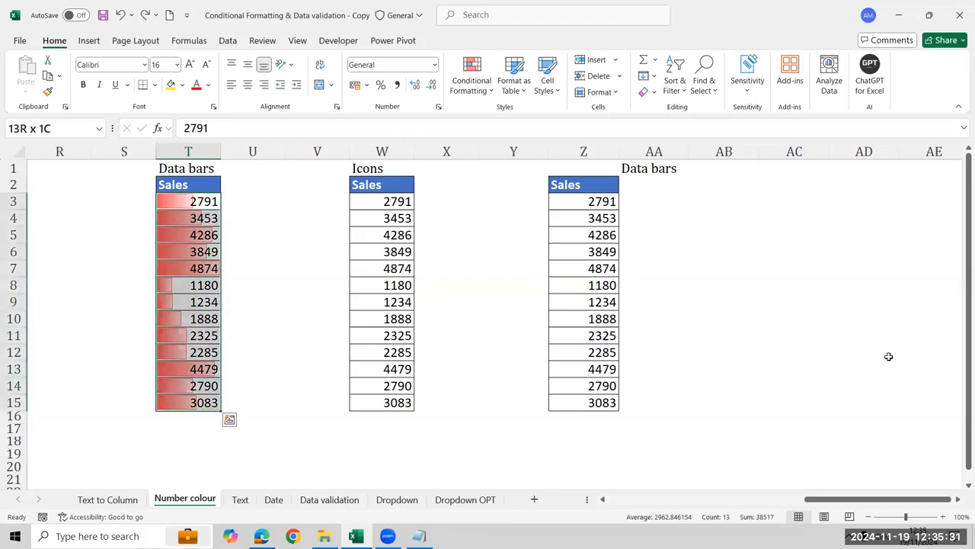
pyautogui.click(471, 76)
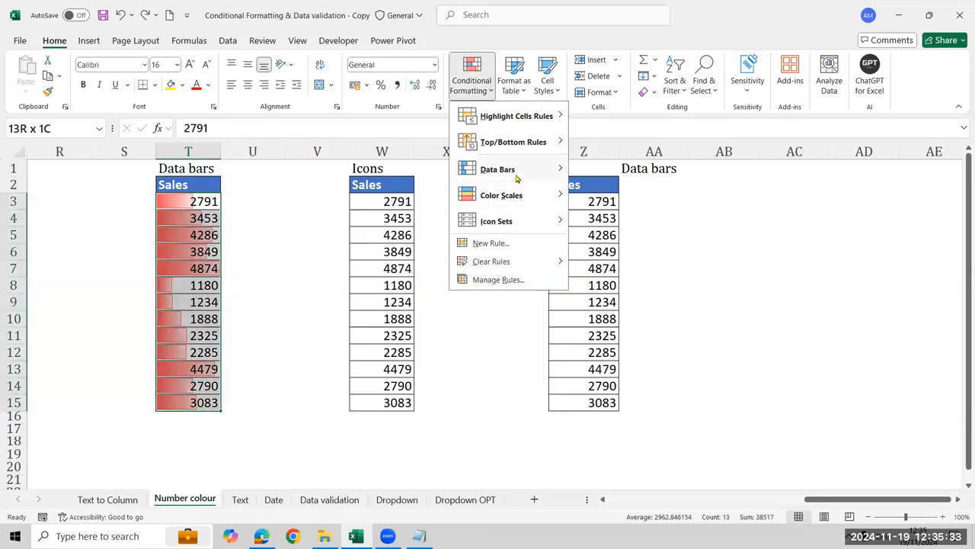
pyautogui.moveTo(517, 178)
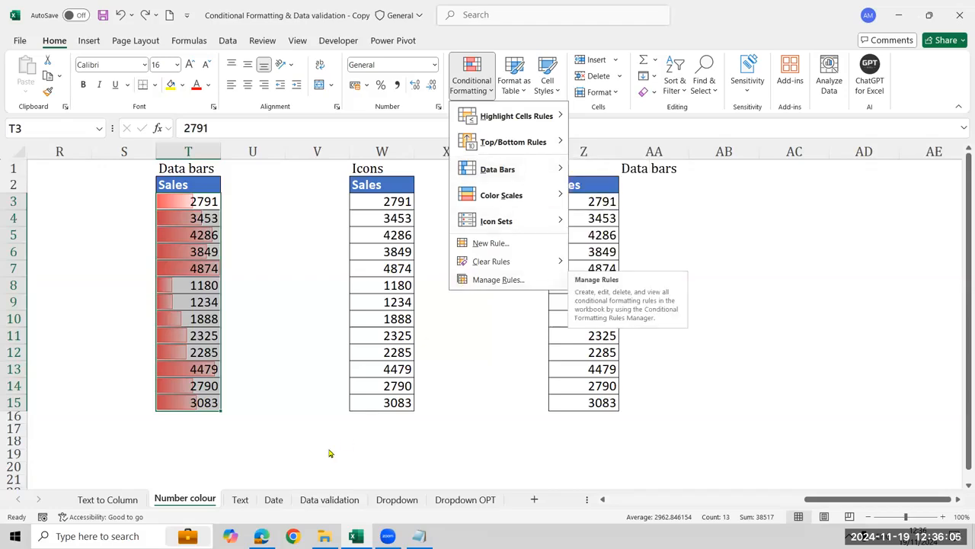
# Apply the Directional icon set of green, yellow and red arrows to the Sales values in W3:W15 under the Icons heading
pyautogui.click(374, 403)
pyautogui.click(374, 402)
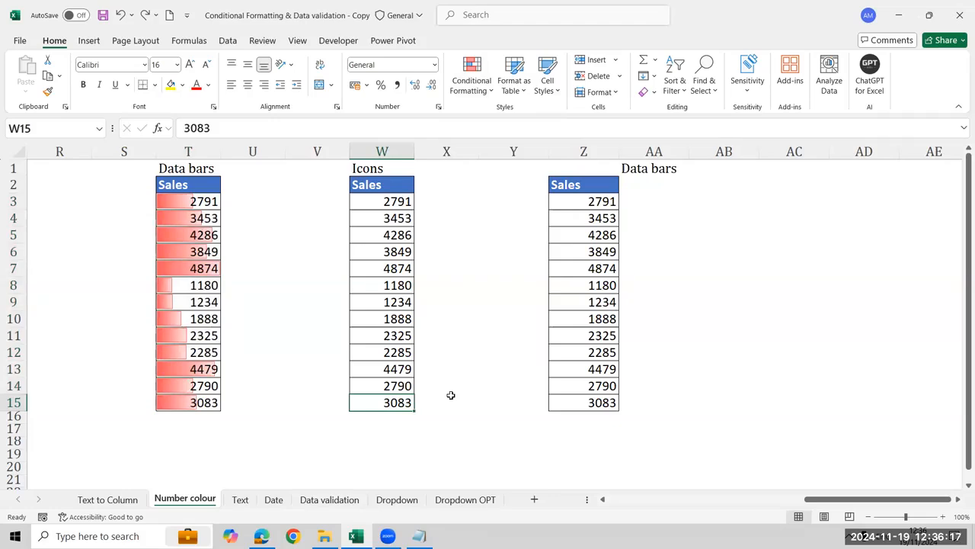
pyautogui.hotkey('ctrl', 'Up')
pyautogui.press('Down')
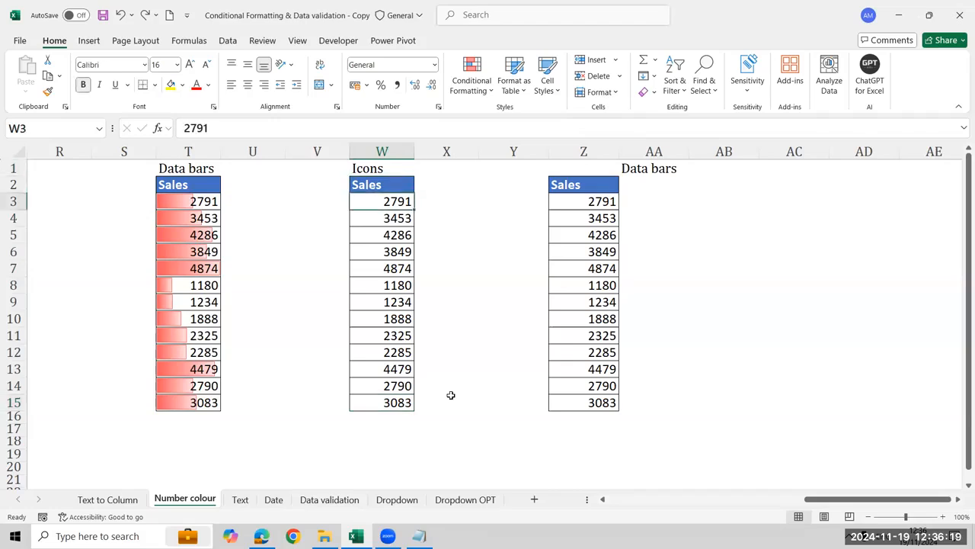
pyautogui.hotkey('ctrl', 'shift', 'Down')
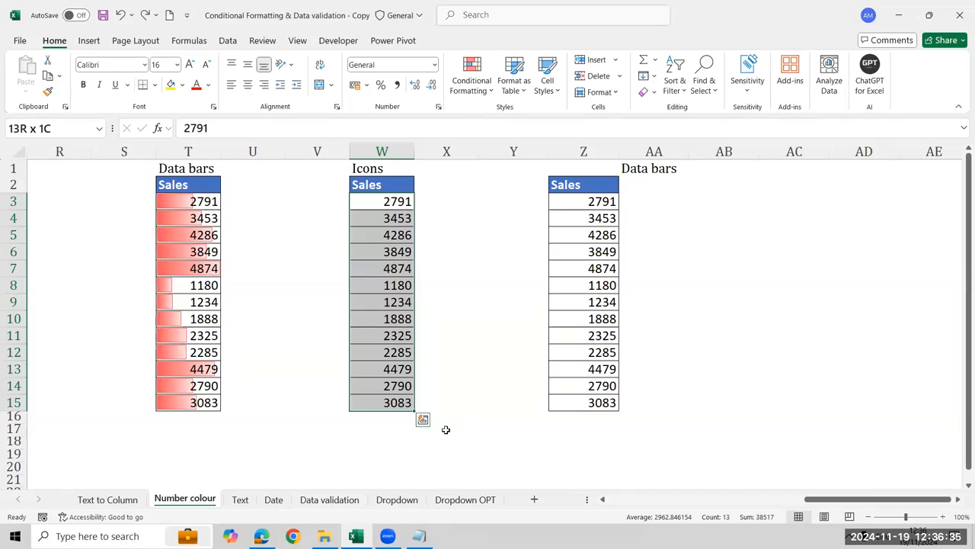
pyautogui.click(491, 88)
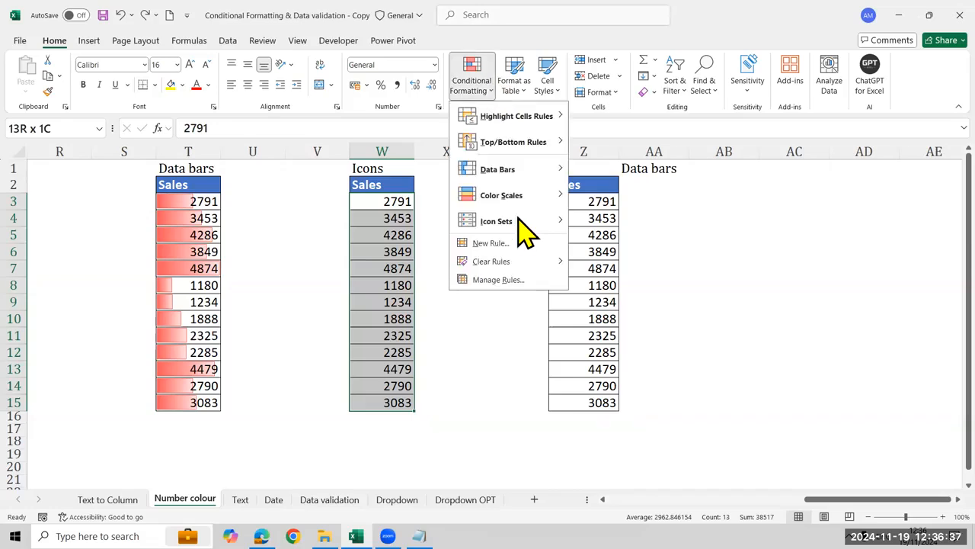
pyautogui.moveTo(524, 238)
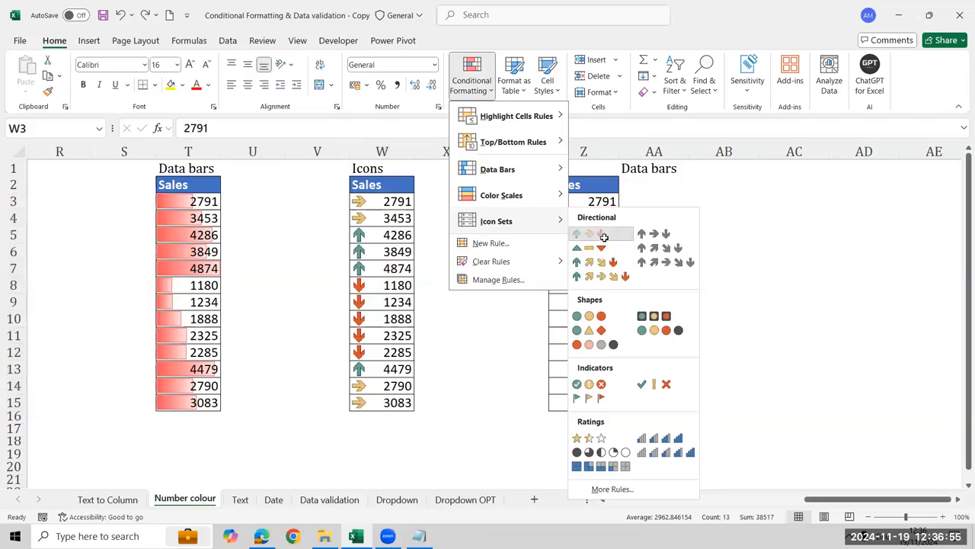
pyautogui.click(604, 236)
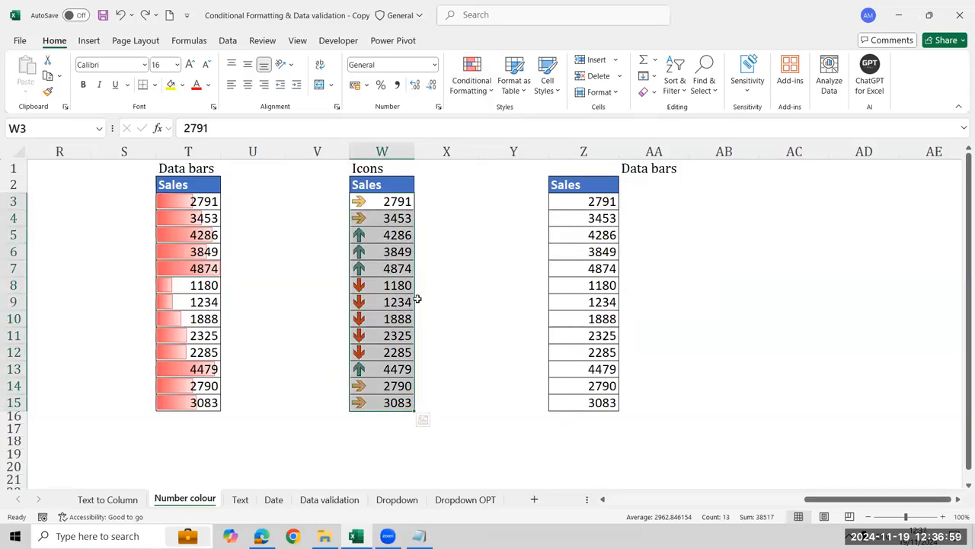
pyautogui.click(384, 350)
pyautogui.moveTo(399, 302); pyautogui.dragTo(401, 287)
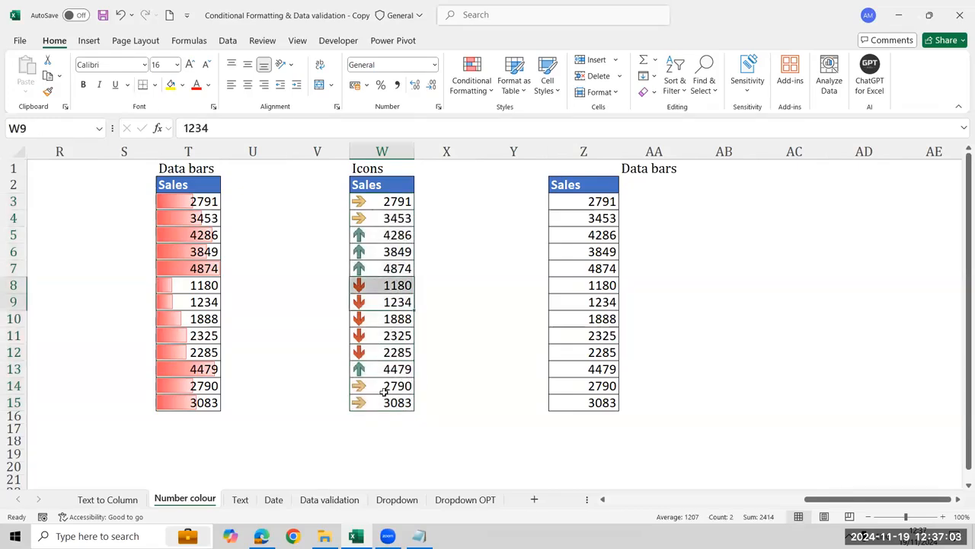
pyautogui.click(388, 390)
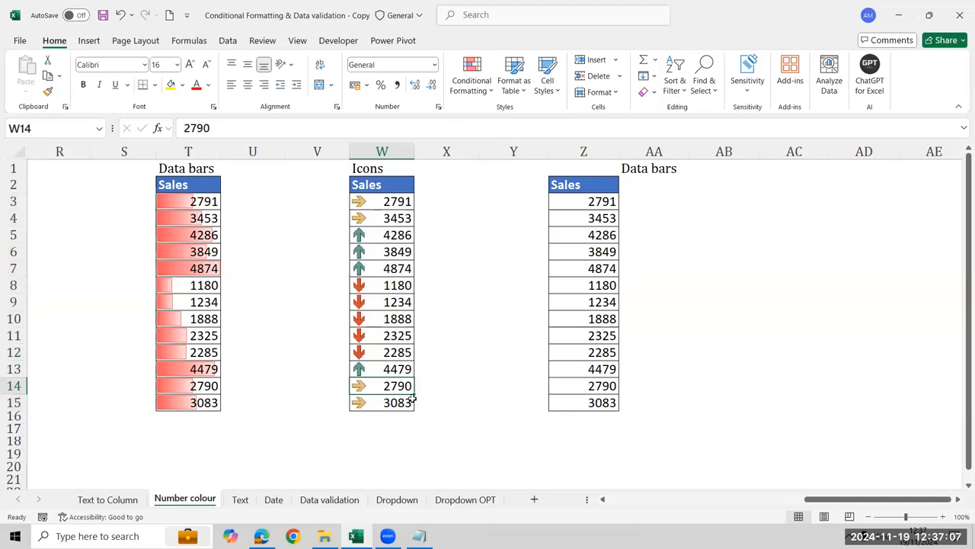
# Enter 3500 in X3 and G in Y3 beside the Icons Sales column as the green threshold note
pyautogui.click(391, 201)
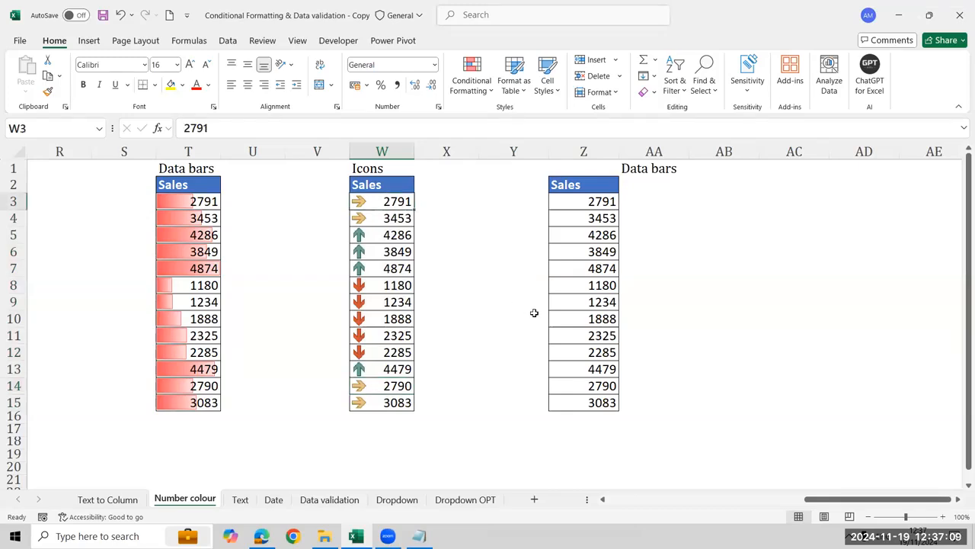
pyautogui.hotkey('ctrl', 'shift', 'Down')
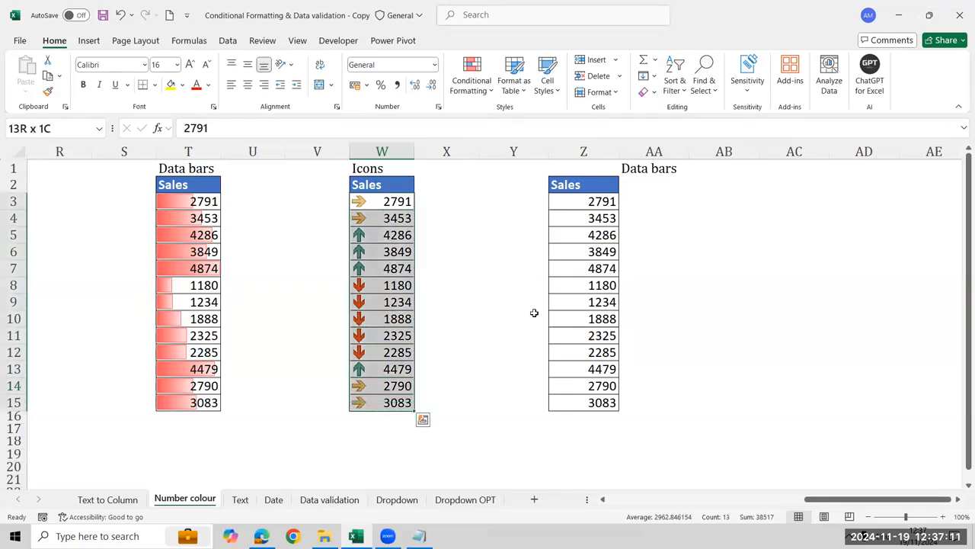
pyautogui.press('Right')
pyautogui.press('Right')
pyautogui.press('Left')
pyautogui.write('3500')
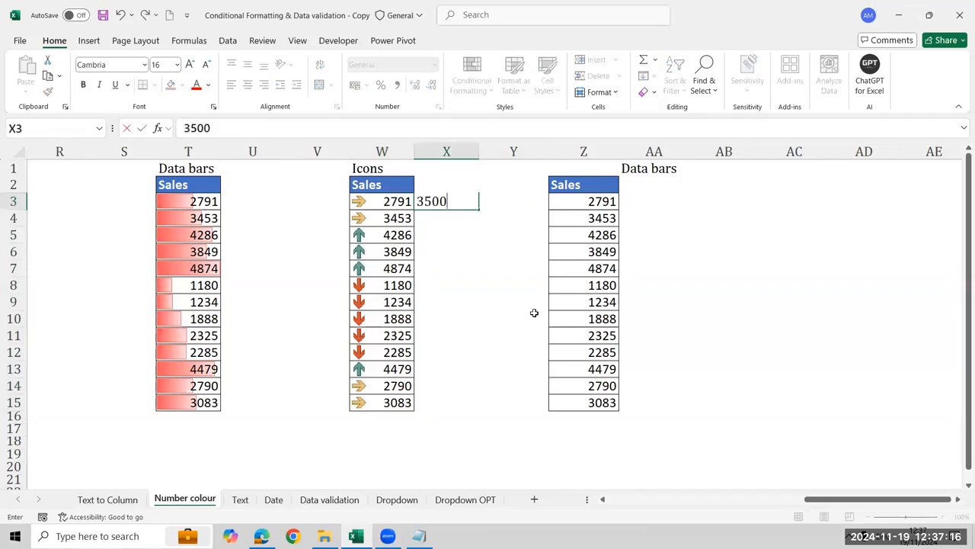
pyautogui.press('Return')
pyautogui.press('Up')
pyautogui.press('Right')
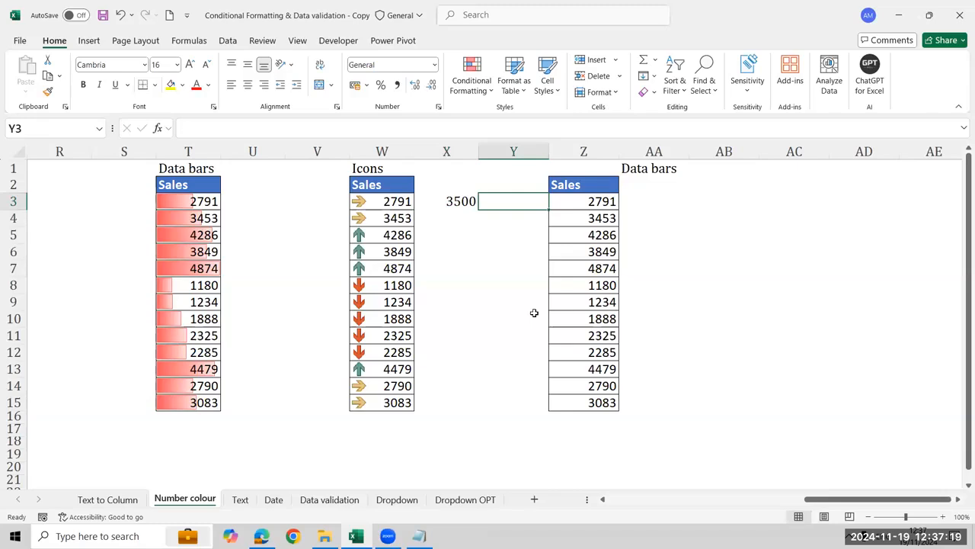
pyautogui.write('Gr')
pyautogui.press('BackSpace')
pyautogui.press('Return')
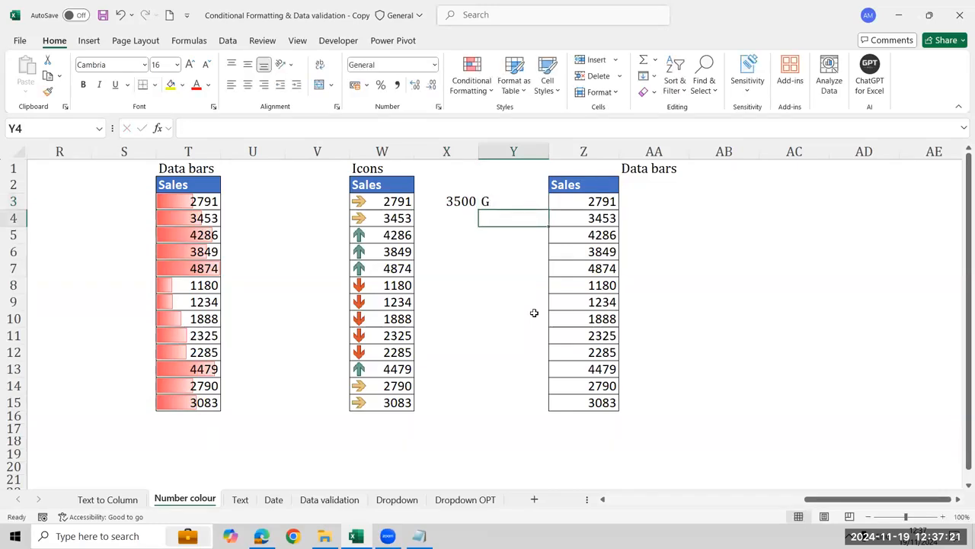
# Enter the range 2000-3500 in X4 and Y in Y4 as the yellow threshold note
pyautogui.press('Left')
pyautogui.write('200')
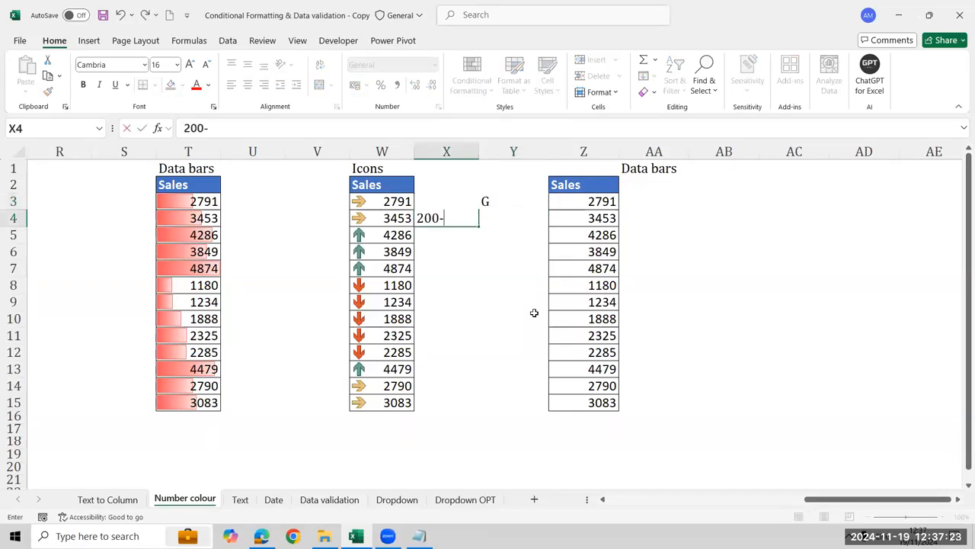
pyautogui.write('00-3500')
pyautogui.press('Return')
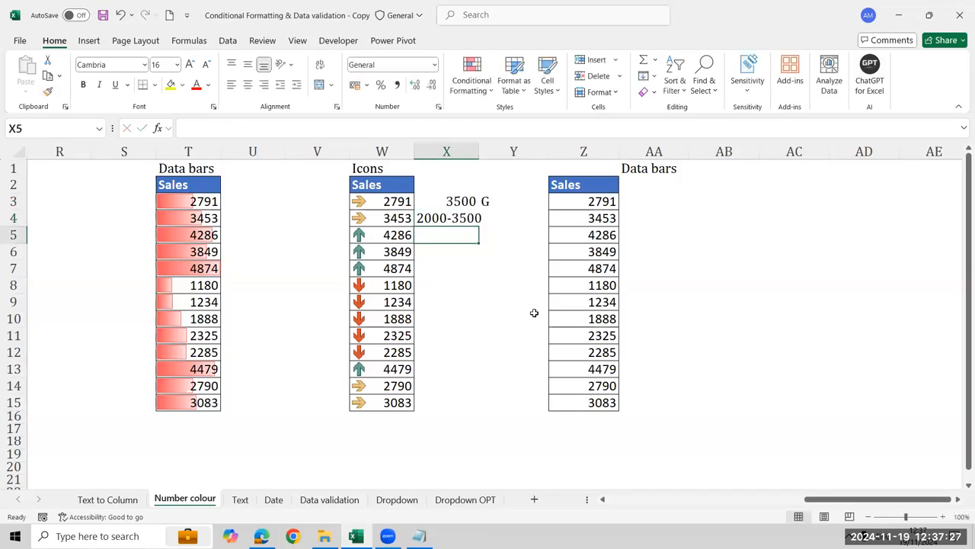
pyautogui.press('Up')
pyautogui.press('Right')
pyautogui.write('Y')
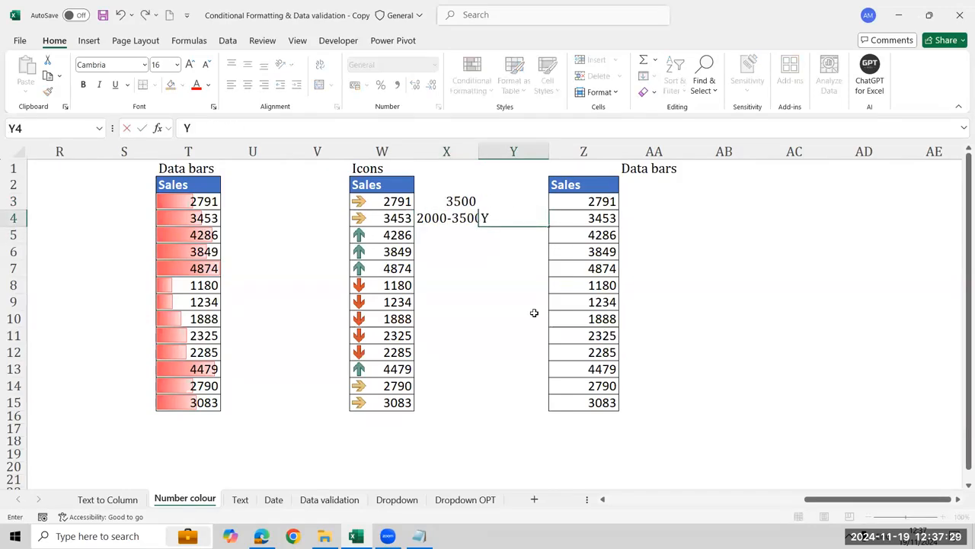
pyautogui.press('Return')
# Enter 2000 in X5 and Red in Y5 as the red threshold note
pyautogui.press('Left')
pyautogui.write('2000')
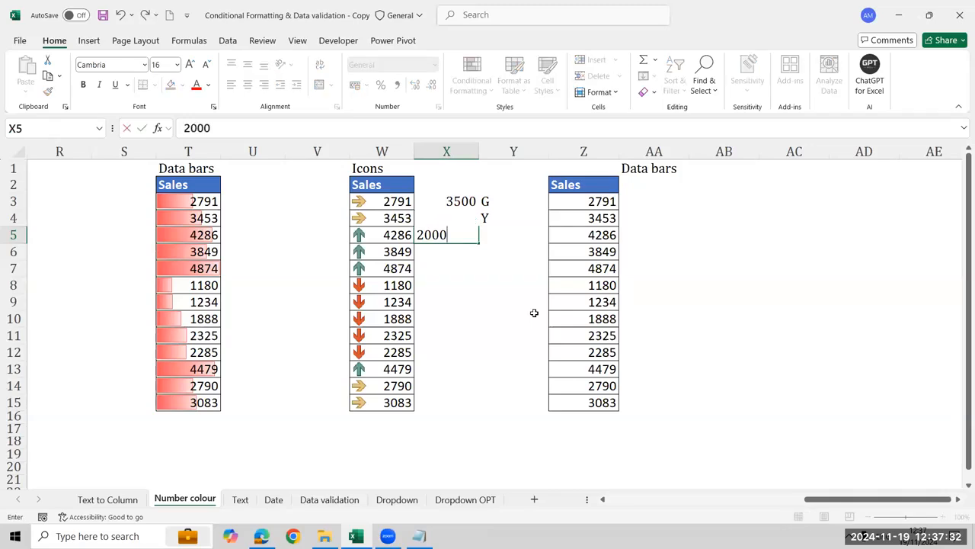
pyautogui.press('Return')
pyautogui.press('Up')
pyautogui.press('Right')
pyautogui.write('Red')
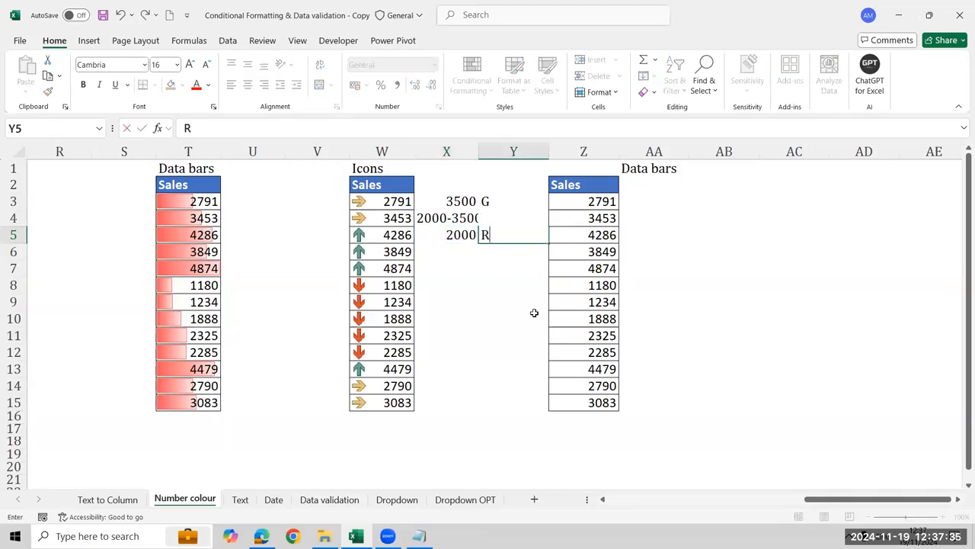
pyautogui.press('Return')
pyautogui.press('Left')
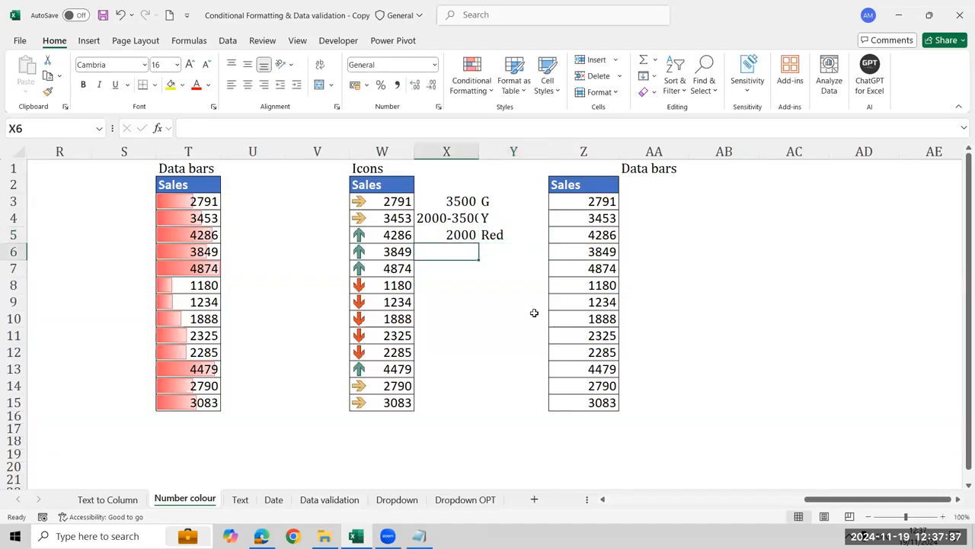
# Compare the arrow icons on the Sales values in W11:W12 with the noted threshold ranges
pyautogui.press('Left')
pyautogui.press('Down')
pyautogui.press('Down')
pyautogui.press('Down')
pyautogui.press('Down')
pyautogui.press('Down')
pyautogui.hotkey('shift', 'Down')
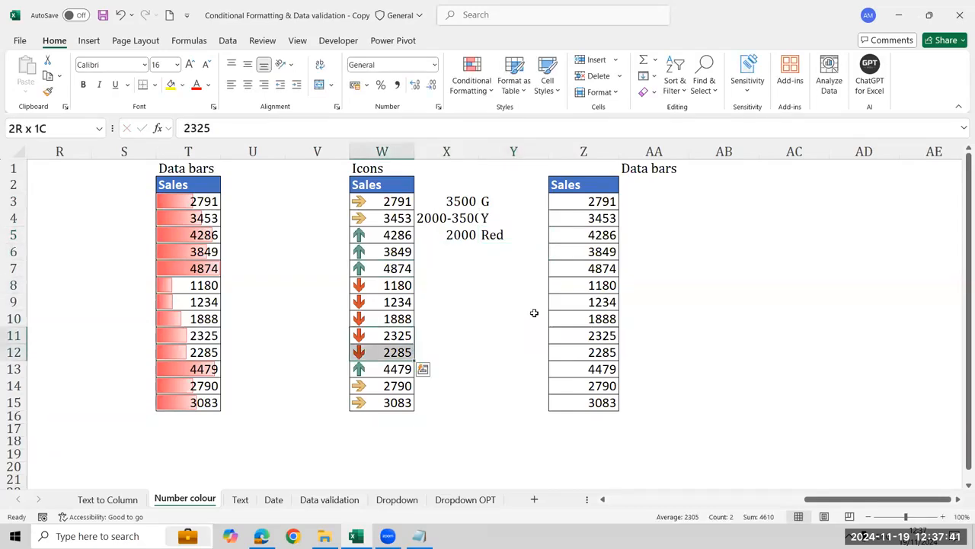
pyautogui.press('Up')
pyautogui.press('Down')
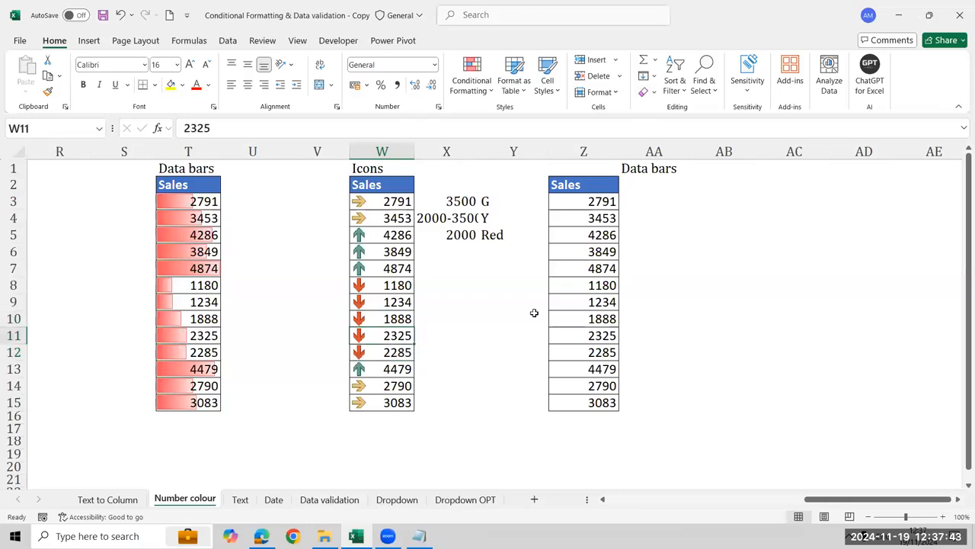
pyautogui.hotkey('shift', 'Down')
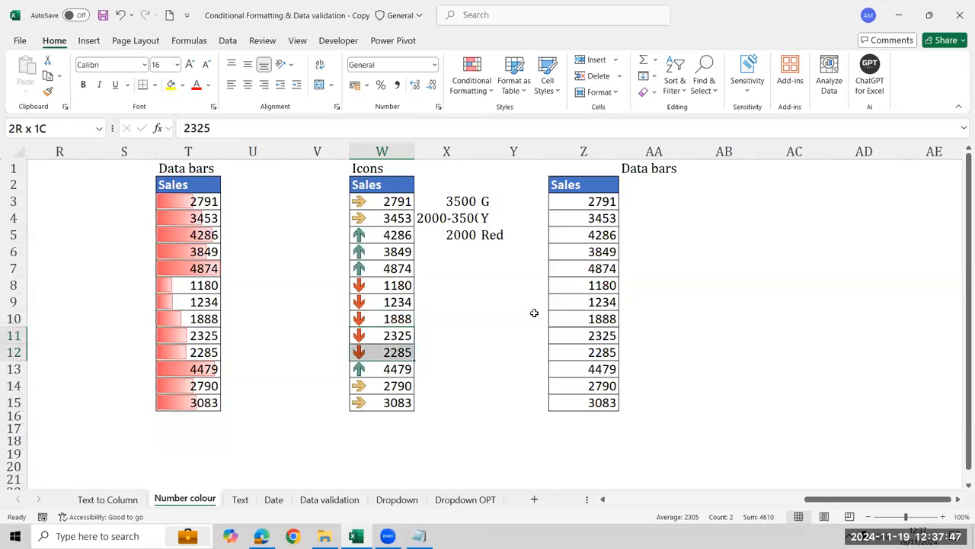
# Open the Conditional Formatting Rules Manager for the Sales values in W3:W15 and move it clear of the Icons column
pyautogui.hotkey('ctrl', 'Up')
pyautogui.press('Down')
pyautogui.press('Down')
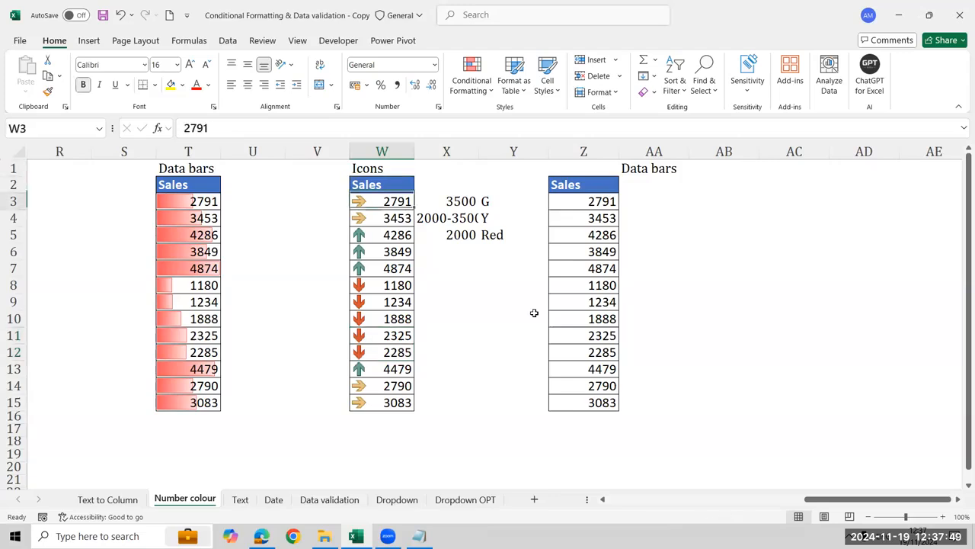
pyautogui.hotkey('ctrl', 'shift', 'Down')
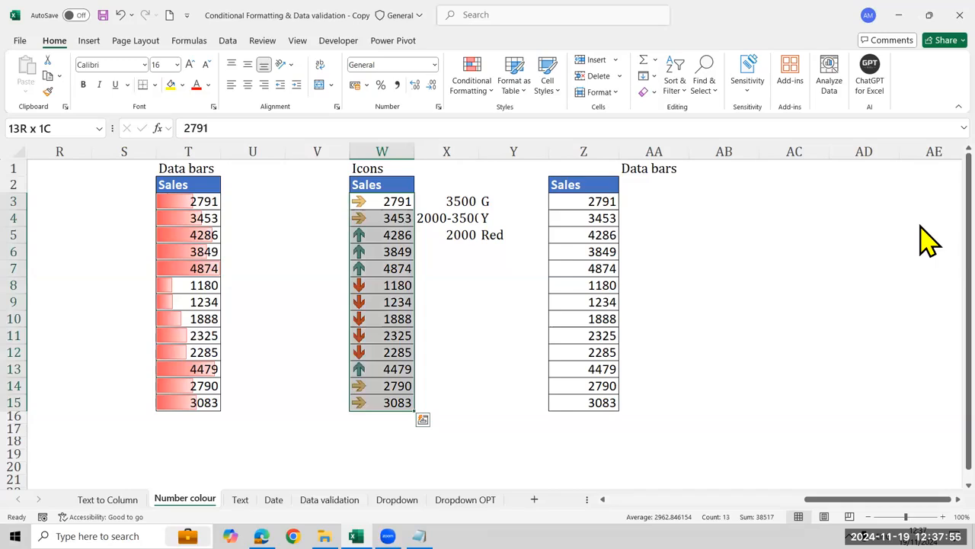
pyautogui.moveTo(36, 33); pyautogui.dragTo(73, 49)
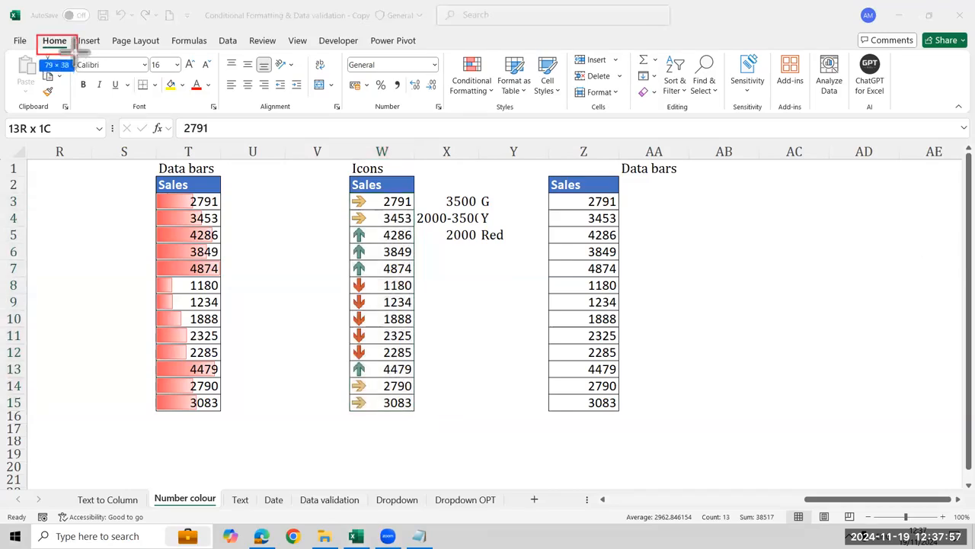
pyautogui.moveTo(450, 45); pyautogui.dragTo(496, 99)
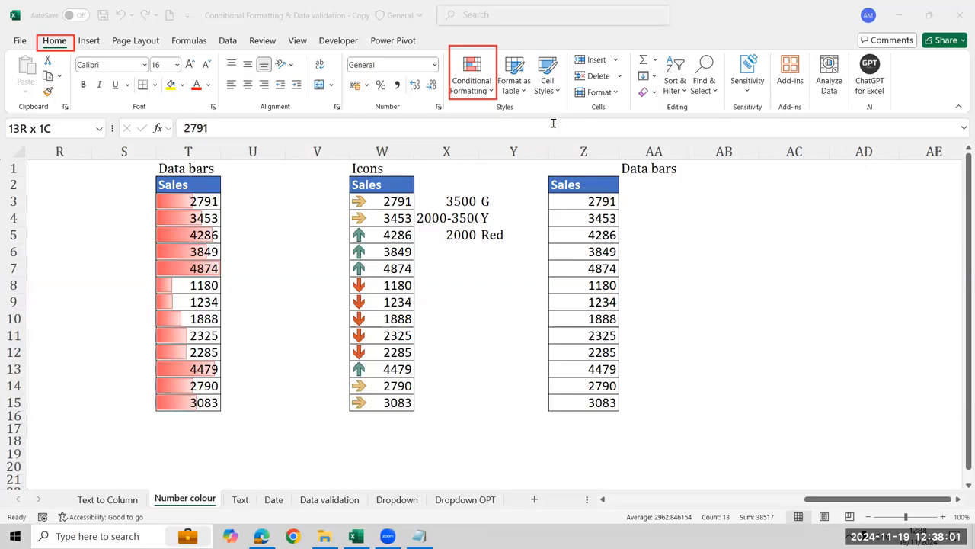
pyautogui.click(486, 97)
pyautogui.click(488, 99)
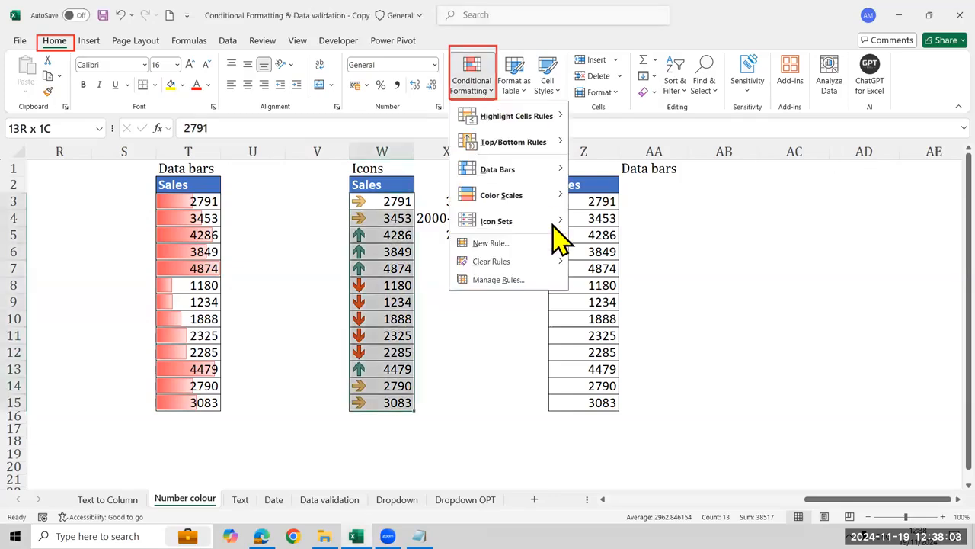
pyautogui.moveTo(560, 222)
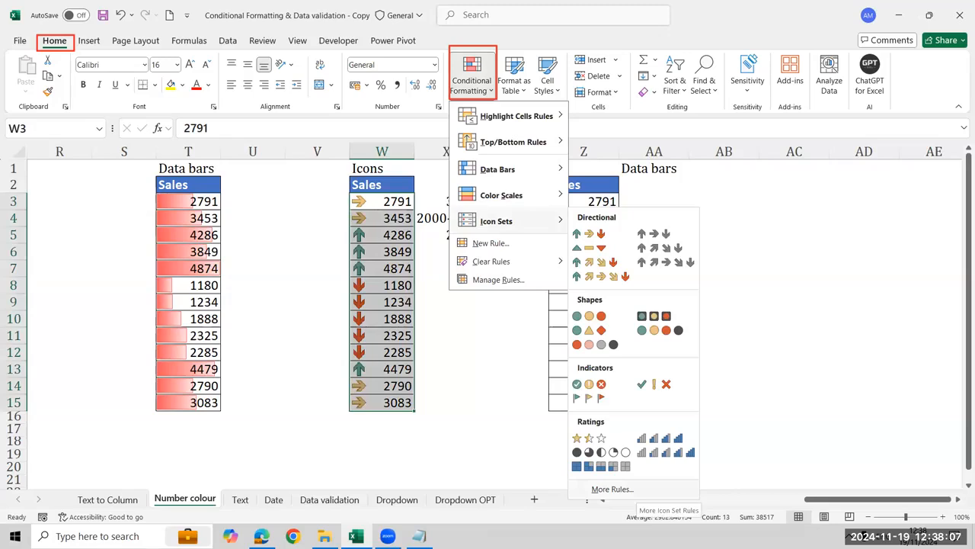
pyautogui.click(493, 280)
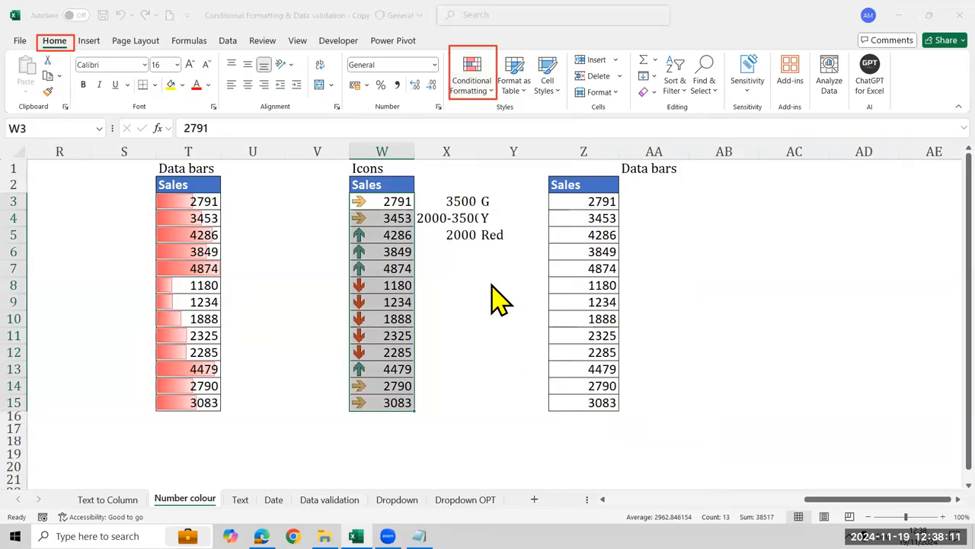
pyautogui.moveTo(354, 206); pyautogui.dragTo(728, 152)
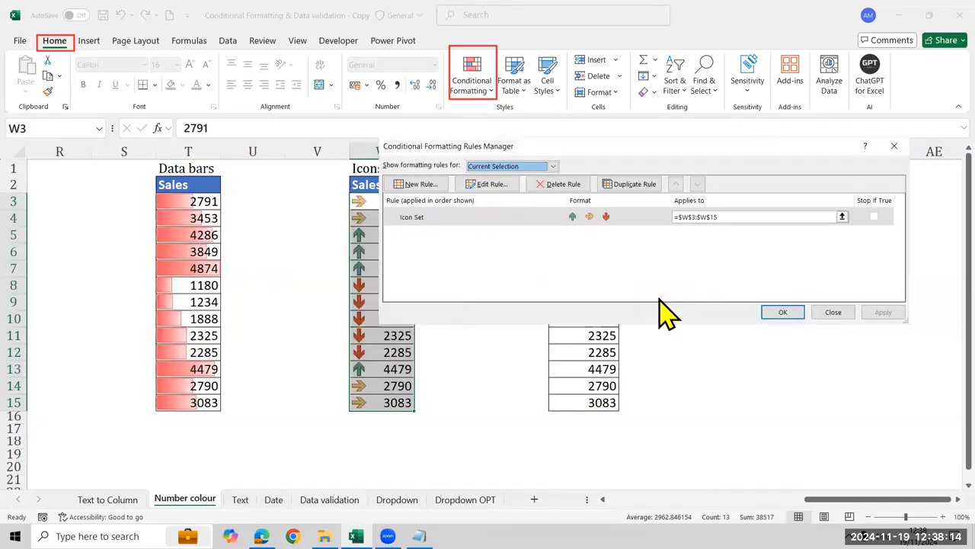
# Edit the icon set rule on W3:W15 so the green arrow marks values greater than the Number 3500
pyautogui.click(503, 190)
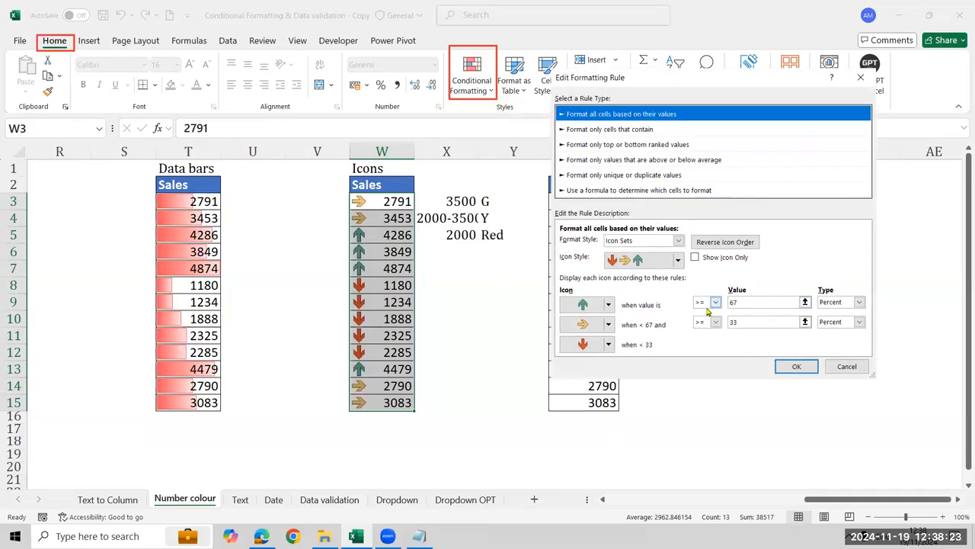
pyautogui.click(760, 303)
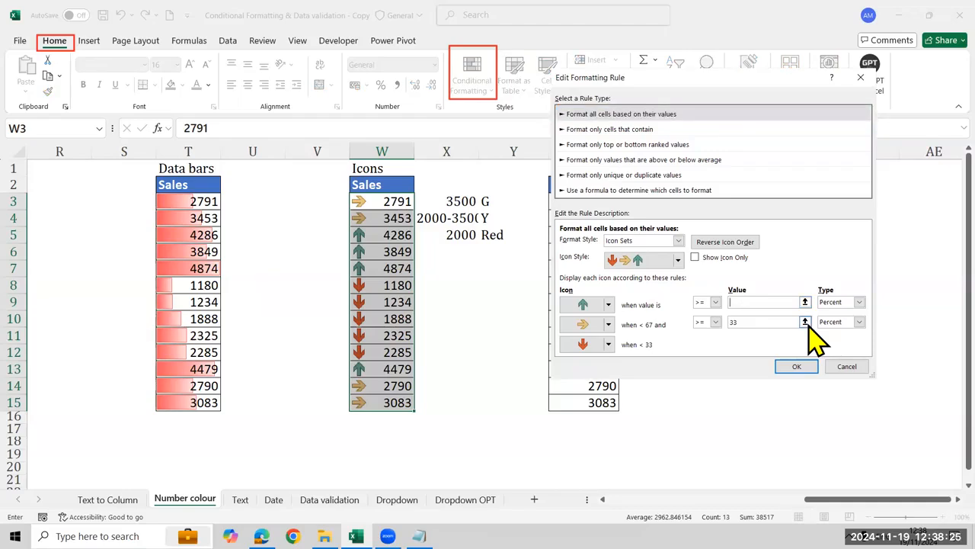
pyautogui.click(806, 323)
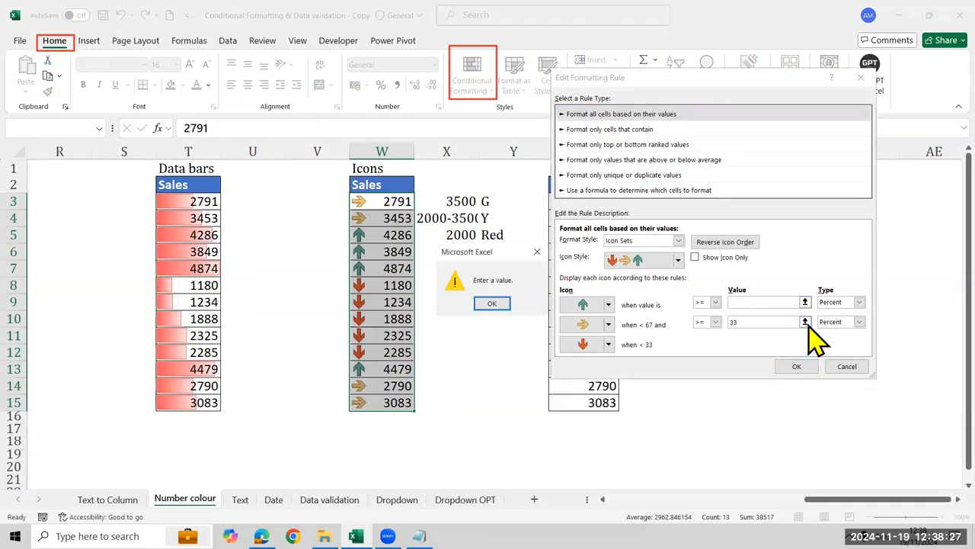
pyautogui.click(492, 303)
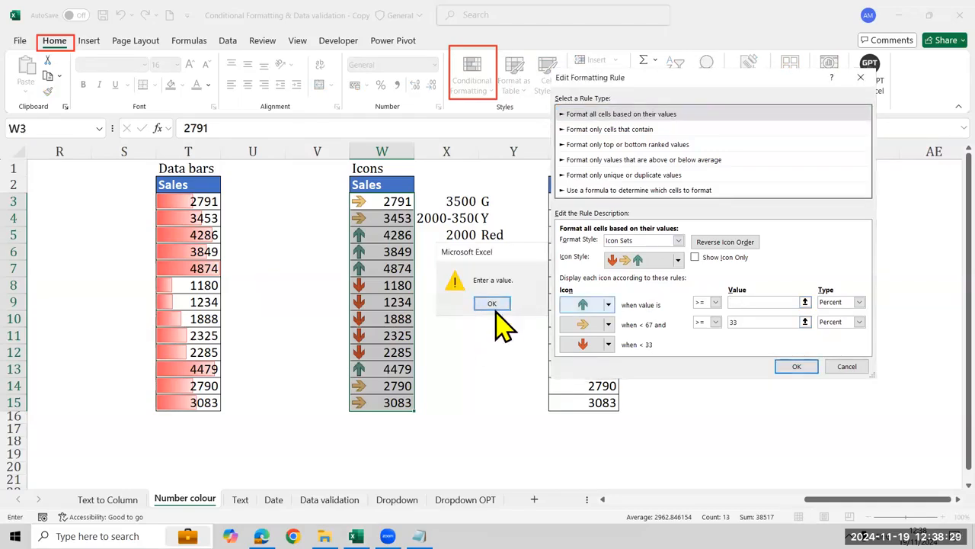
pyautogui.click(715, 302)
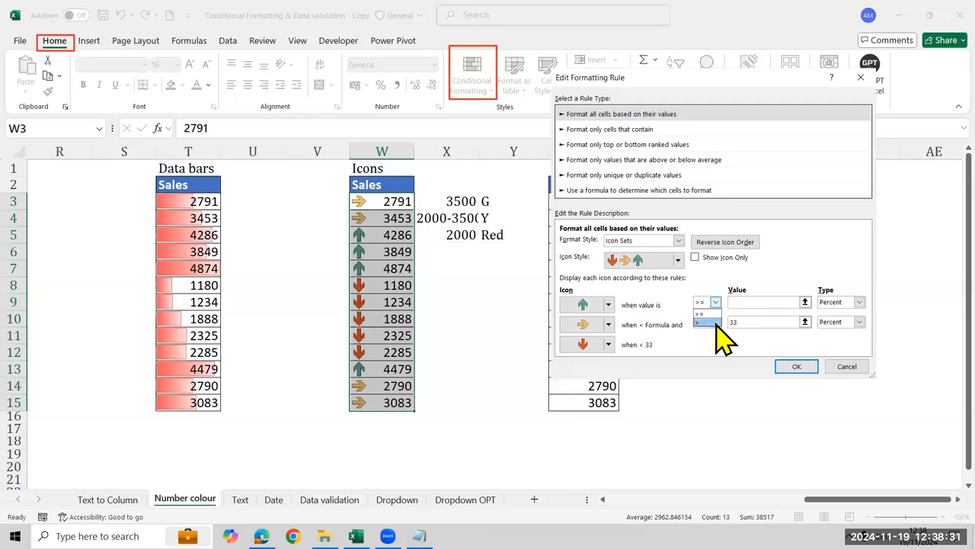
pyautogui.click(714, 322)
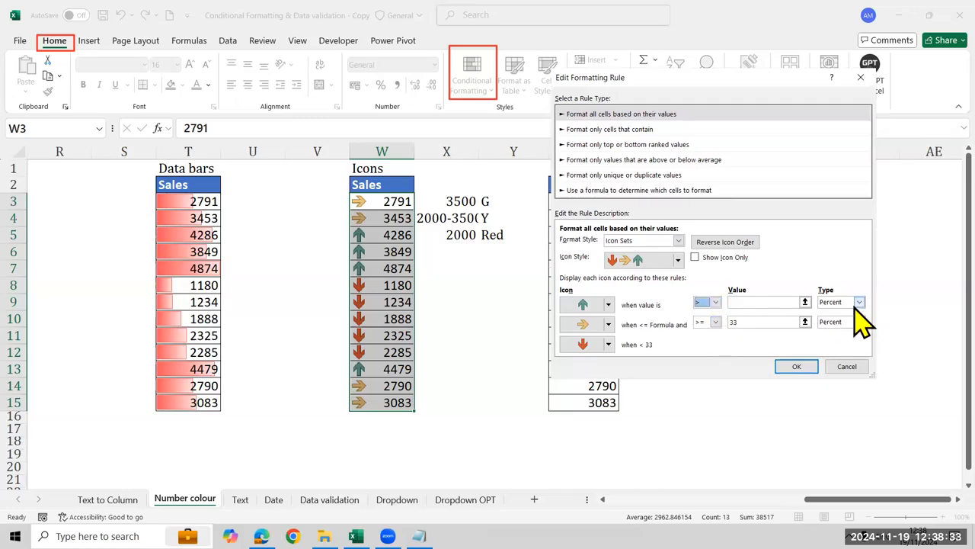
pyautogui.click(859, 302)
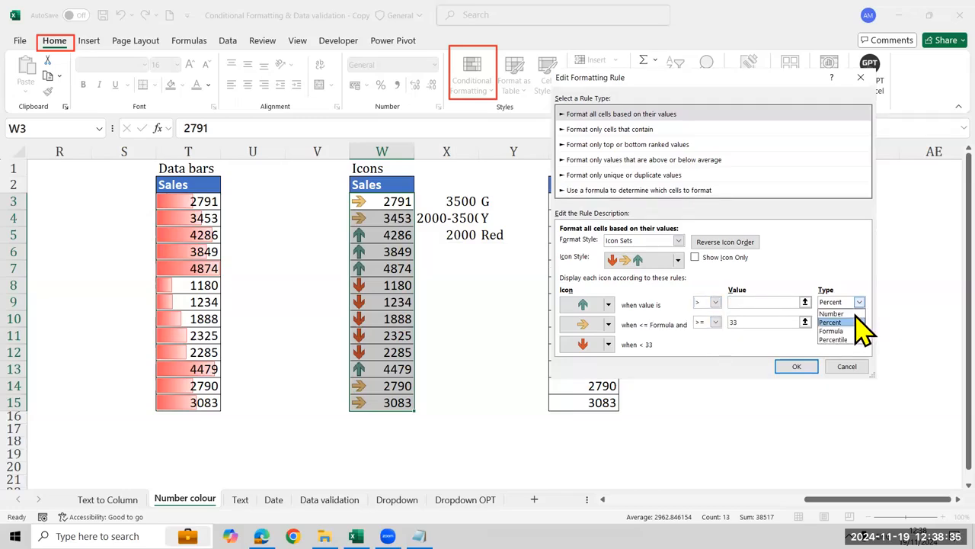
pyautogui.click(853, 315)
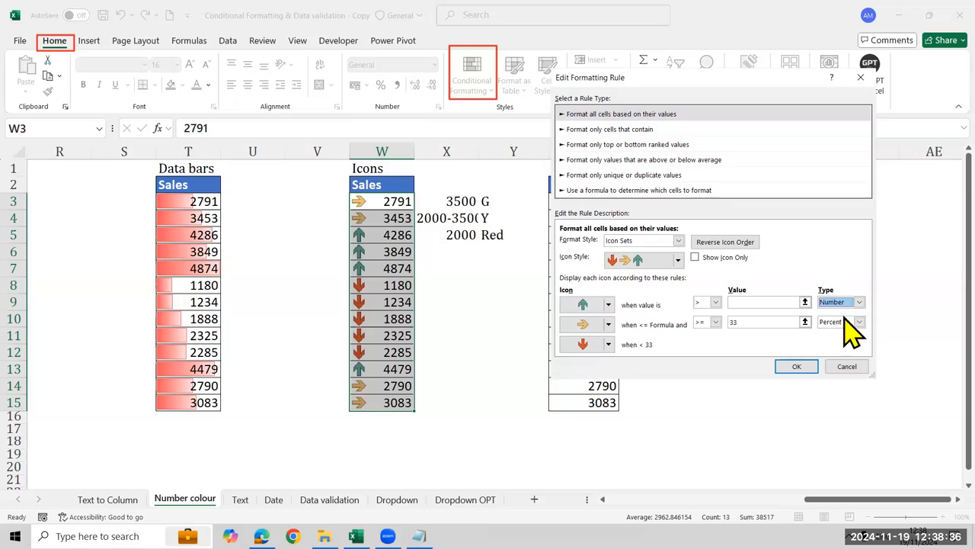
pyautogui.click(773, 301)
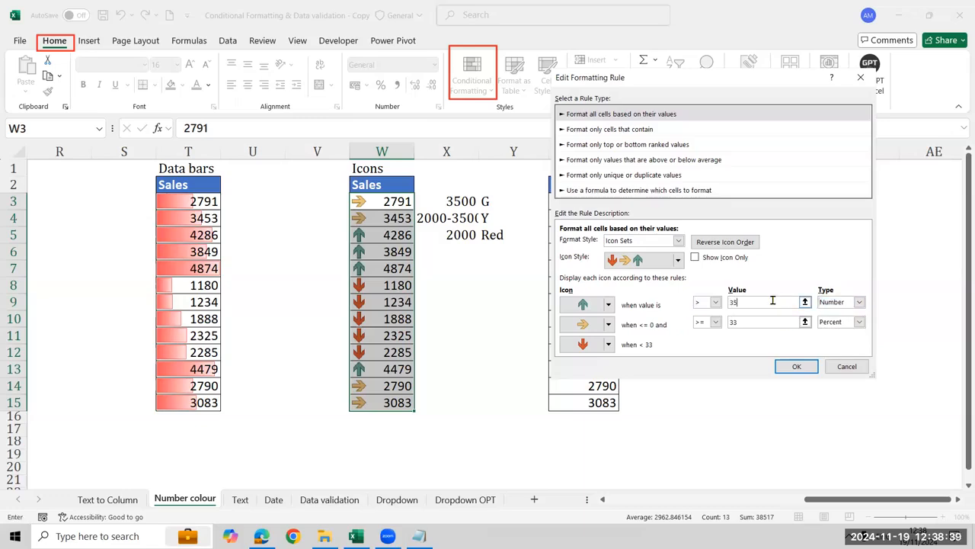
# Set the yellow arrow's threshold to greater than the Number 2000 and apply the edited rule to the Sales values
pyautogui.click(834, 326)
pyautogui.click(836, 337)
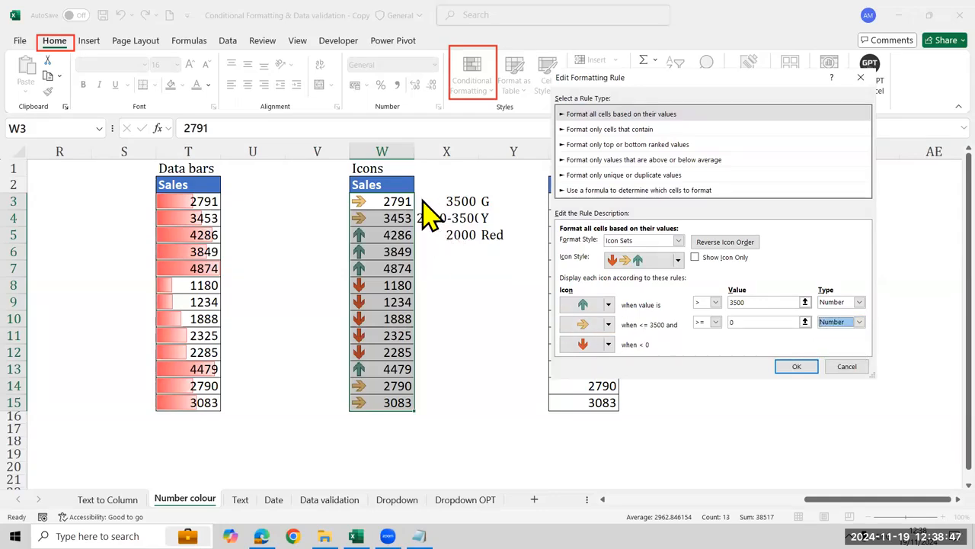
pyautogui.click(716, 322)
pyautogui.click(702, 343)
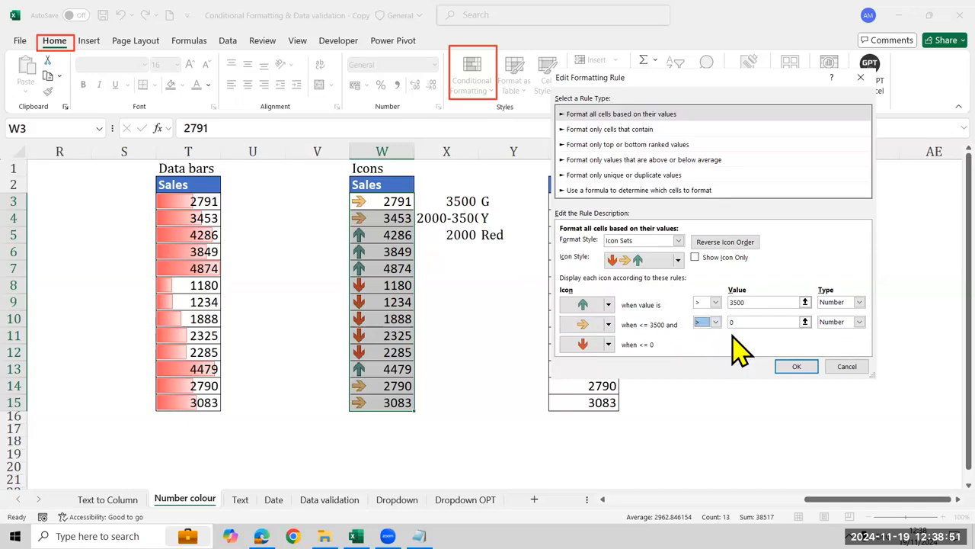
pyautogui.click(743, 322)
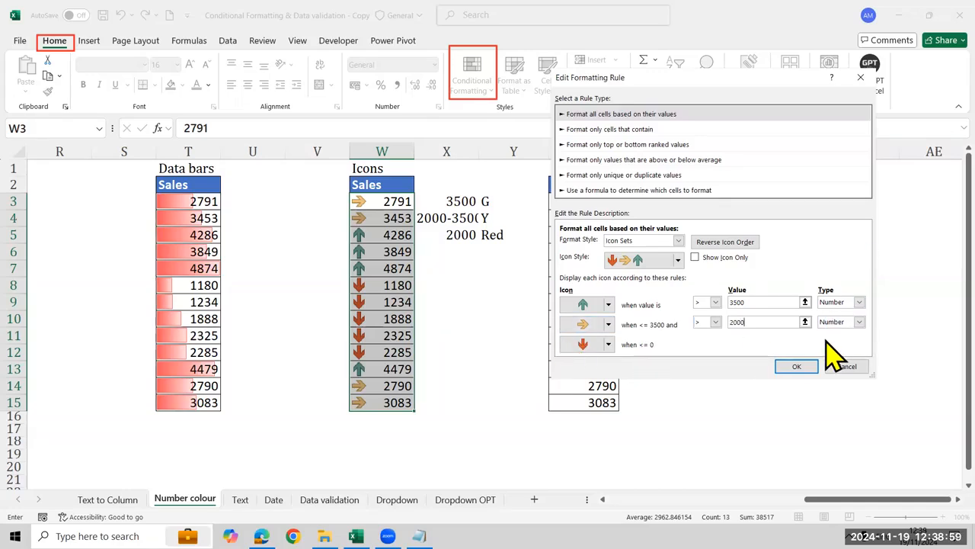
pyautogui.click(854, 326)
pyautogui.click(852, 332)
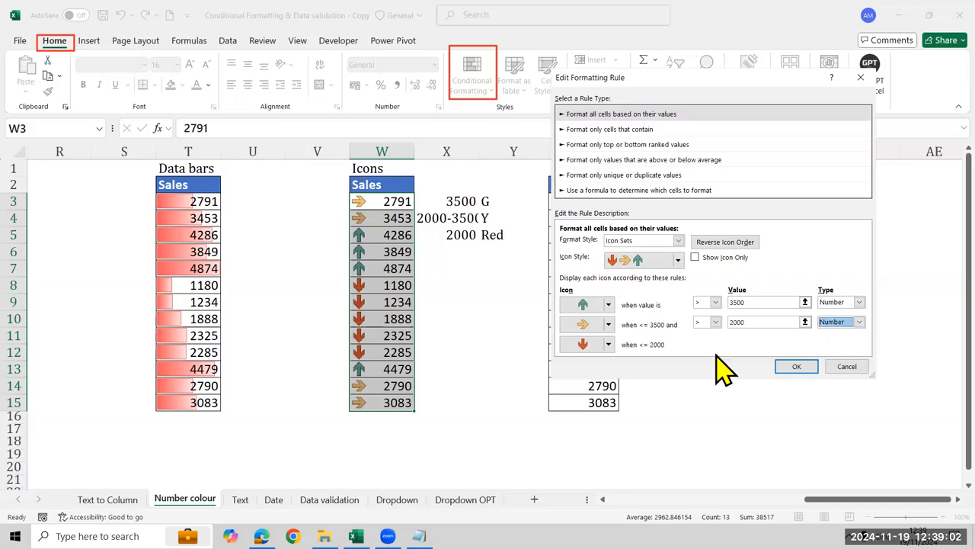
pyautogui.doubleClick(769, 323)
pyautogui.write('000')
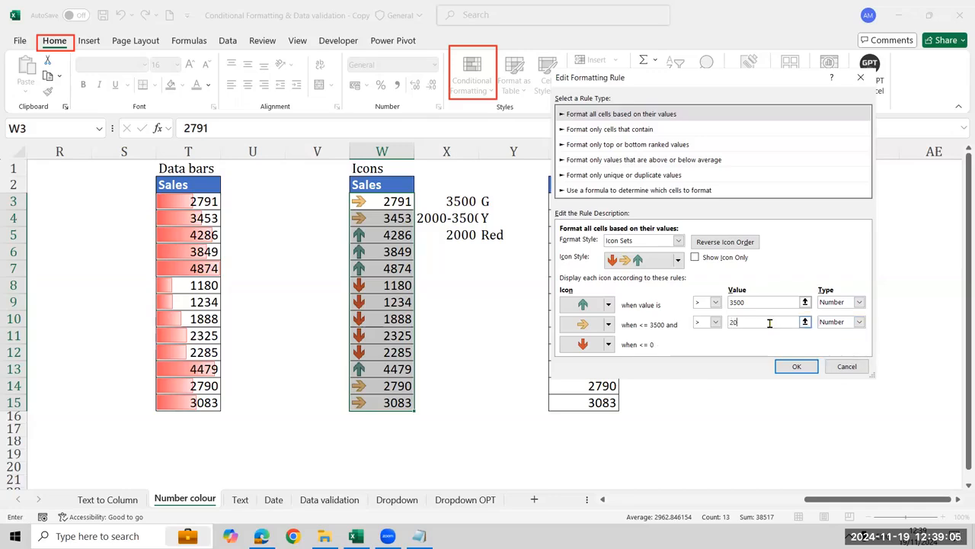
pyautogui.click(793, 366)
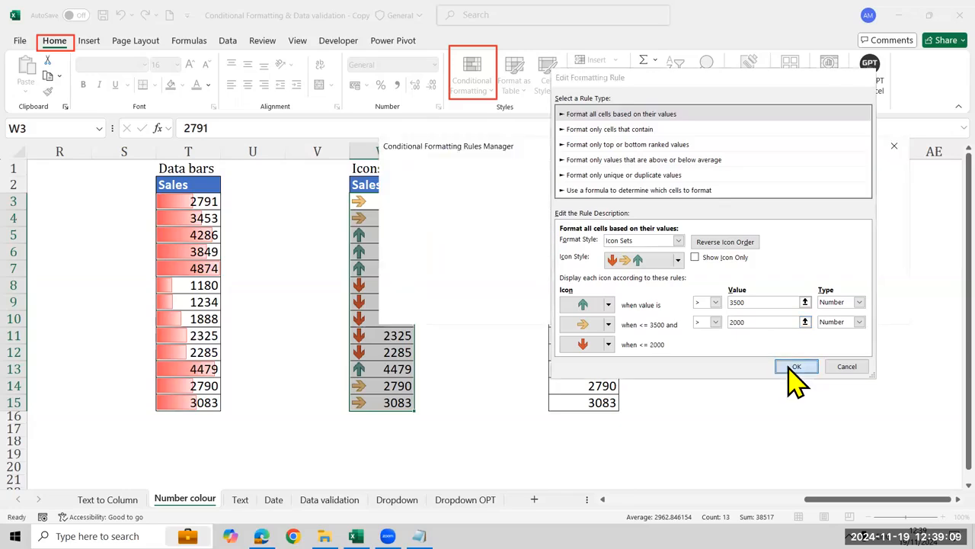
pyautogui.click(883, 312)
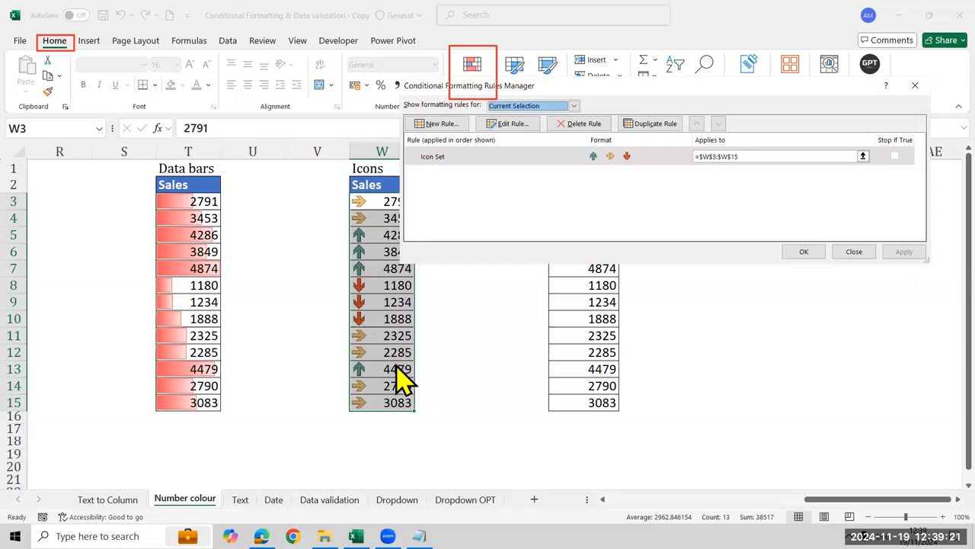
# Reopen the icon set rule, compare its thresholds with the notes in X3:Y5, and close the Rules Manager
pyautogui.click(512, 124)
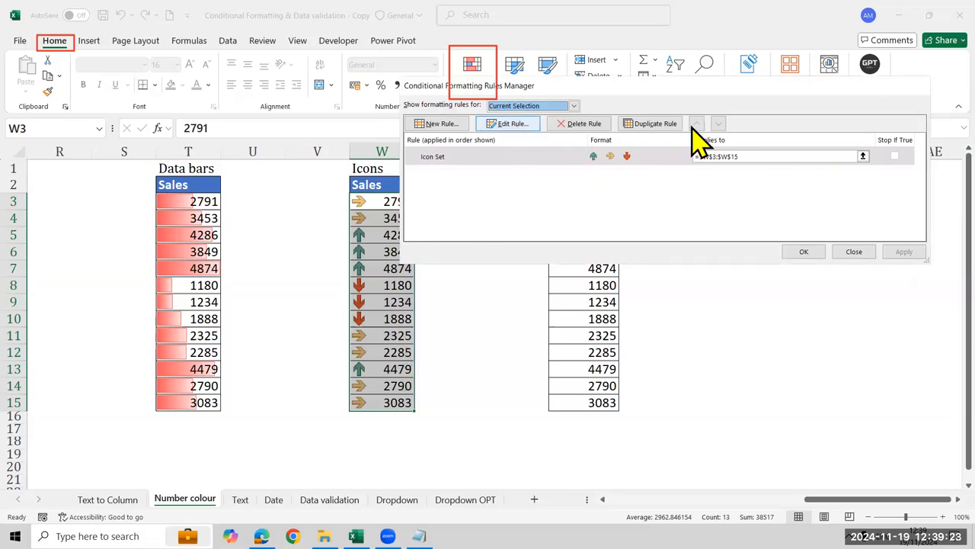
pyautogui.moveTo(707, 23); pyautogui.dragTo(746, 44)
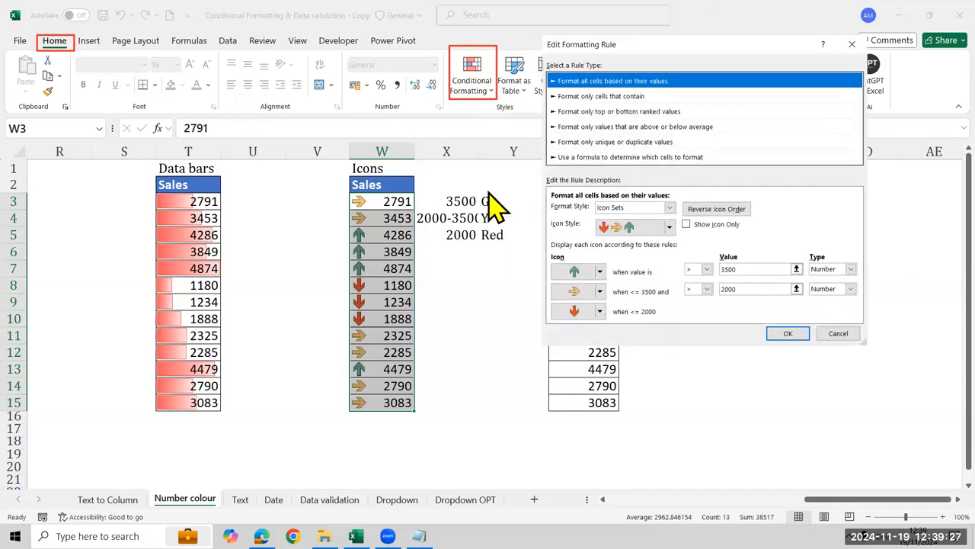
pyautogui.click(788, 333)
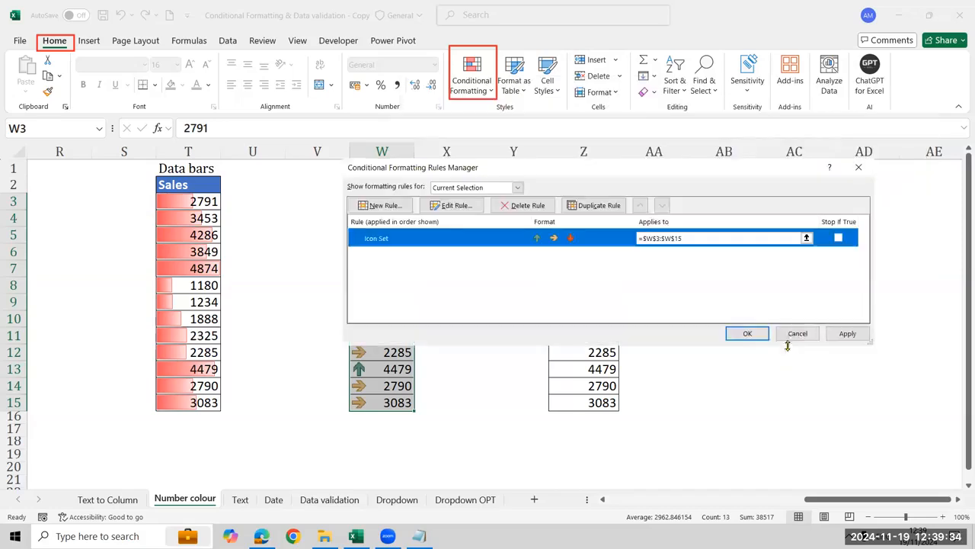
pyautogui.click(792, 334)
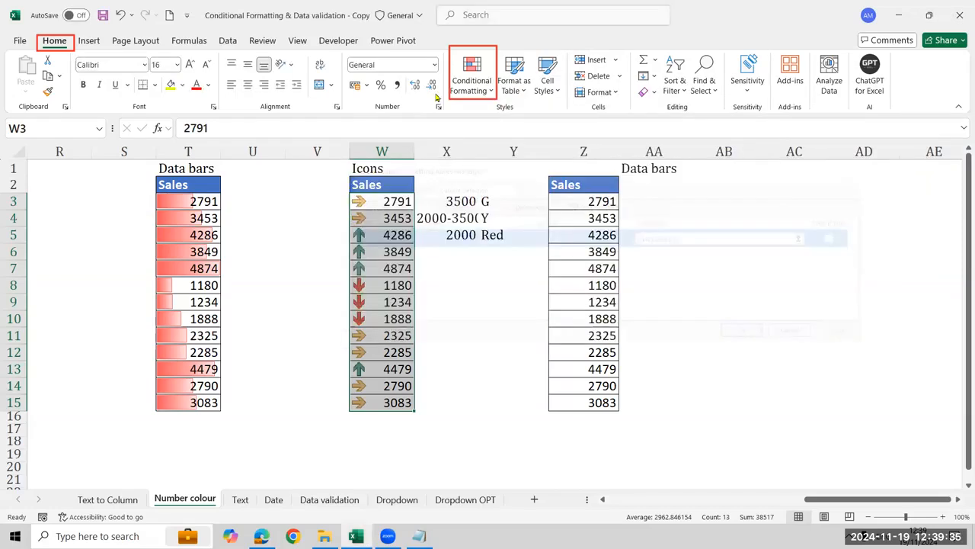
# Delete the icon set rule from the Sales values in W3:W15 through the Rules Manager
pyautogui.click(469, 97)
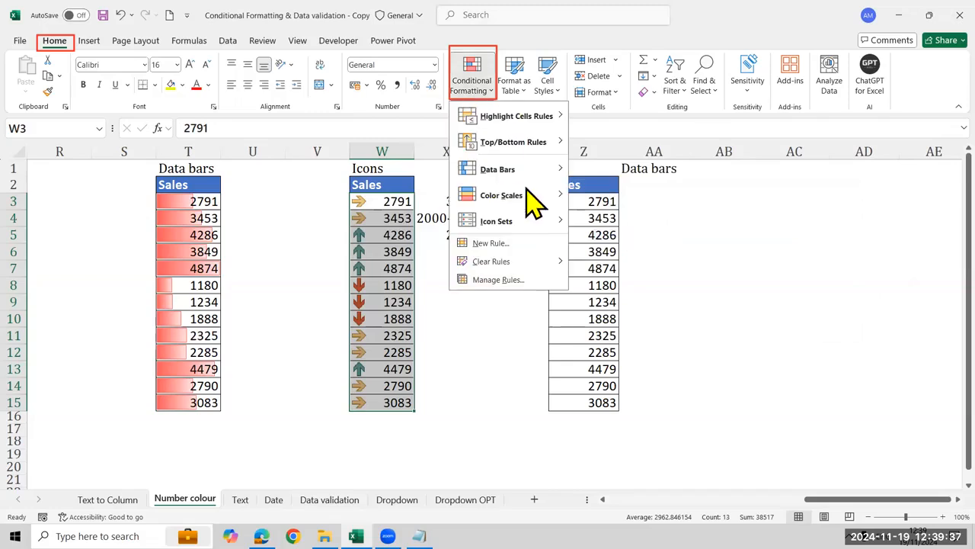
pyautogui.click(521, 278)
pyautogui.click(523, 206)
pyautogui.click(747, 333)
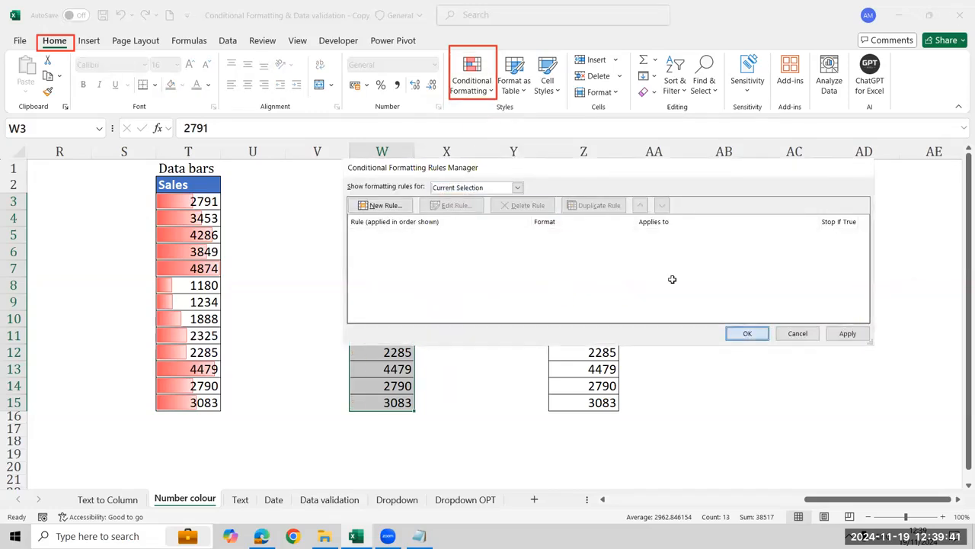
# Create a custom icon set rule for W3:W15 using the red, yellow and green three-arrow style
pyautogui.click(485, 97)
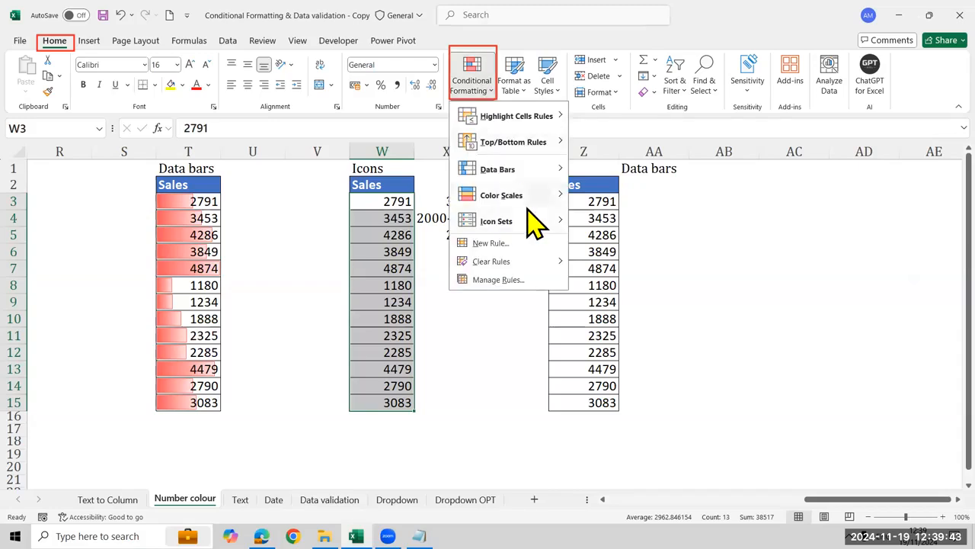
pyautogui.moveTo(533, 221)
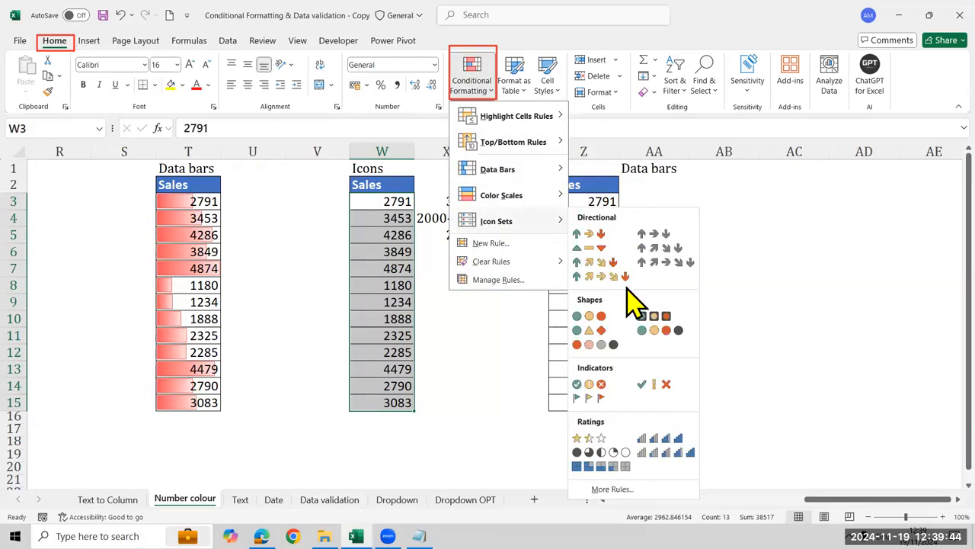
pyautogui.click(636, 489)
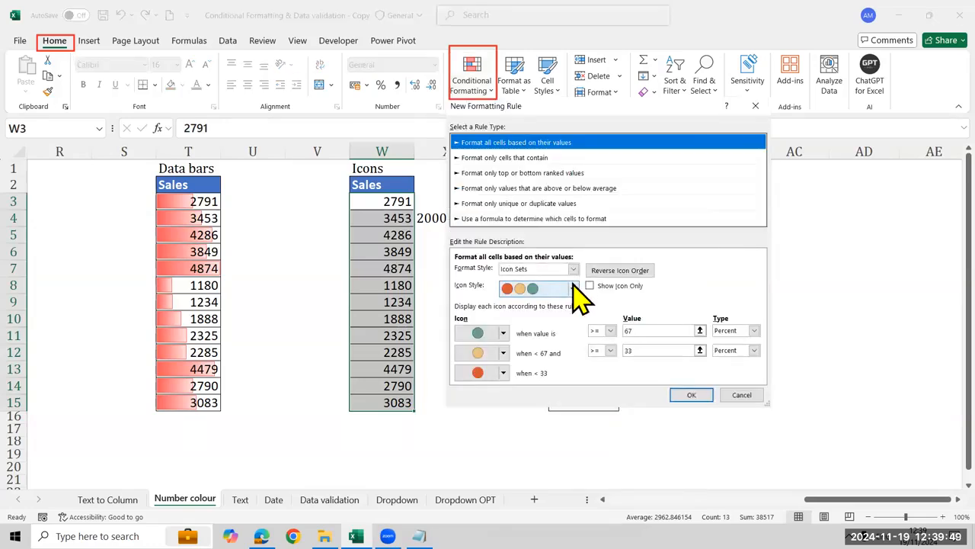
pyautogui.click(573, 289)
pyautogui.scroll(-5, 549, 381)
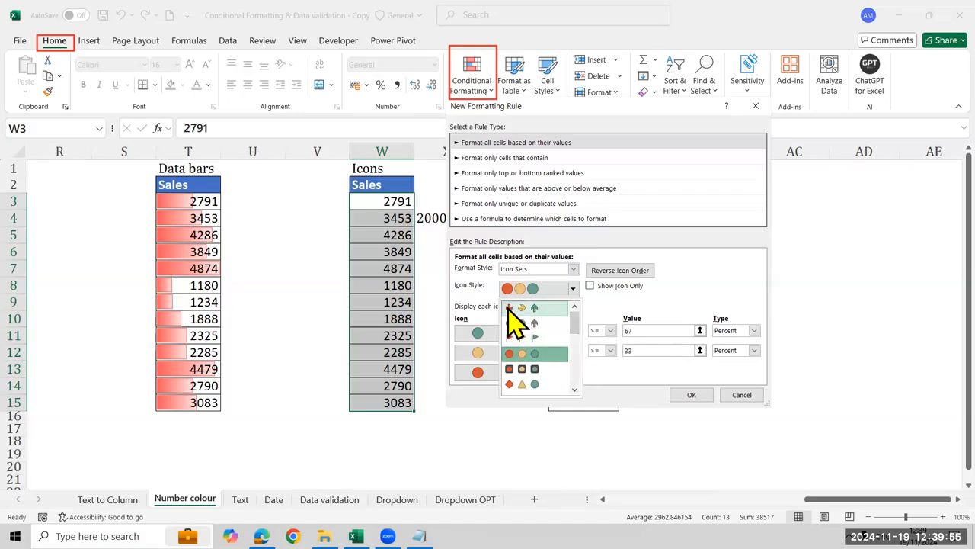
pyautogui.click(519, 326)
# Set the new rule's green arrow to values greater than 3500, with Number as the type
pyautogui.click(724, 331)
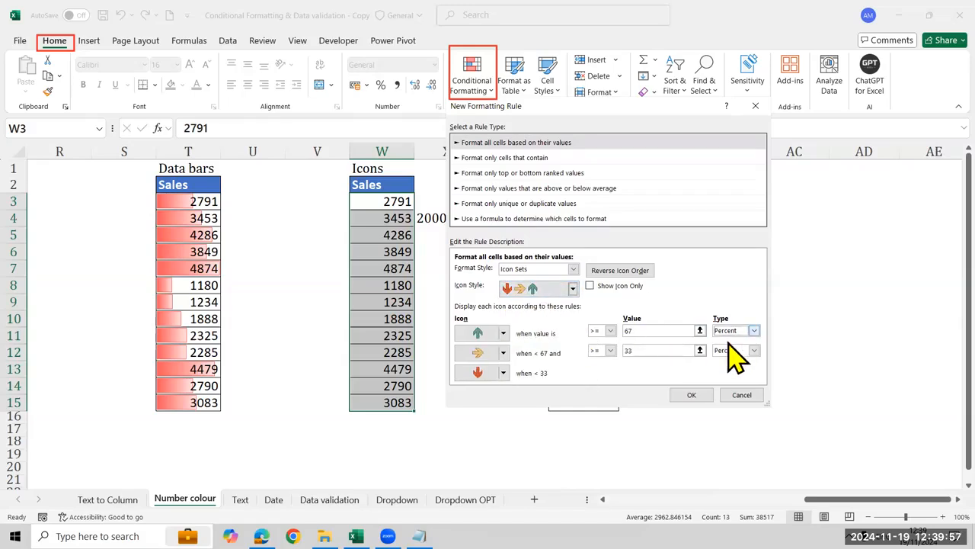
pyautogui.click(727, 342)
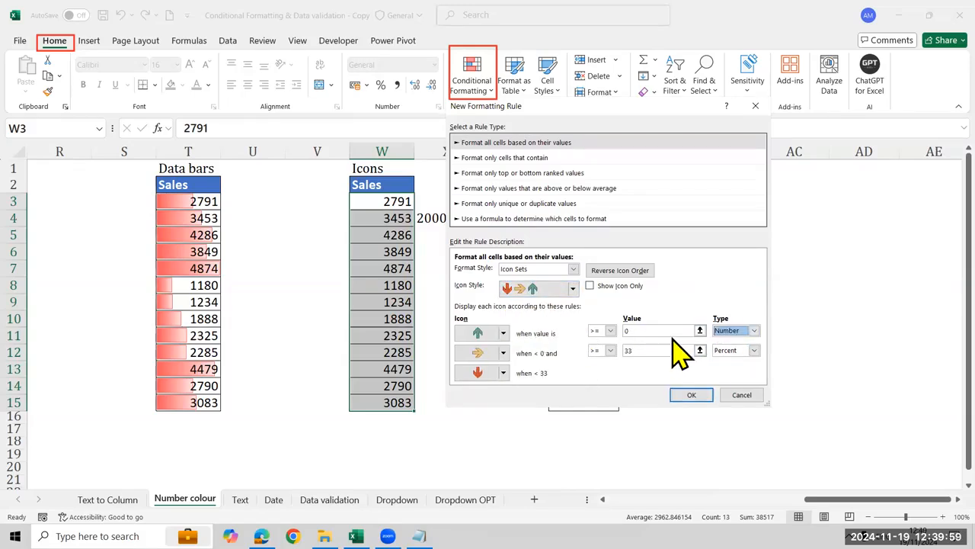
pyautogui.click(666, 330)
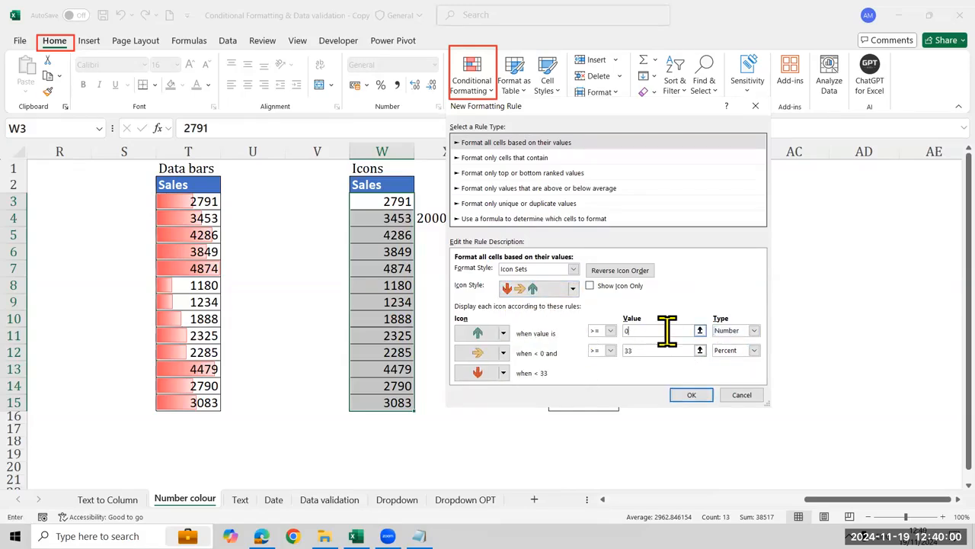
pyautogui.click(610, 330)
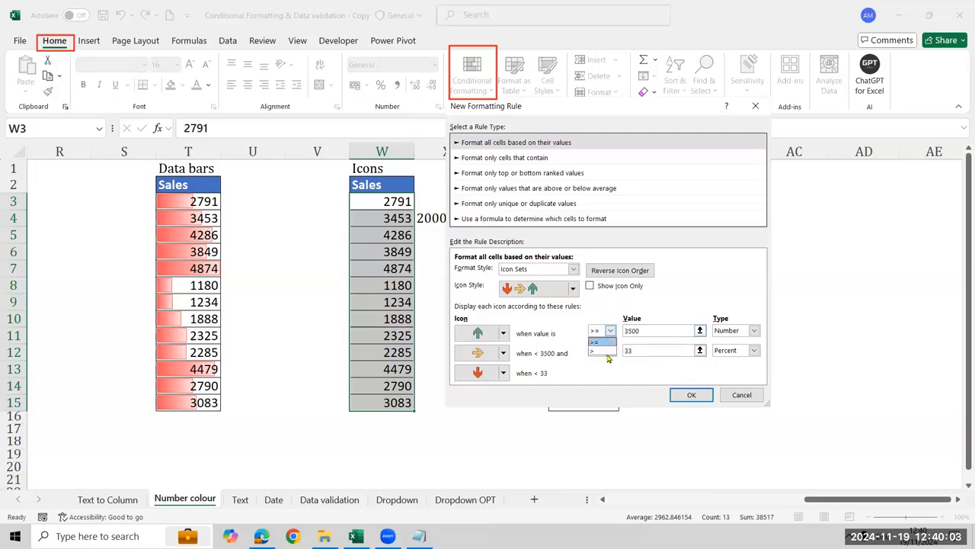
pyautogui.click(600, 352)
# Set the new rule's yellow arrow to values greater than or equal to the Number 2000 and confirm the rule
pyautogui.click(648, 349)
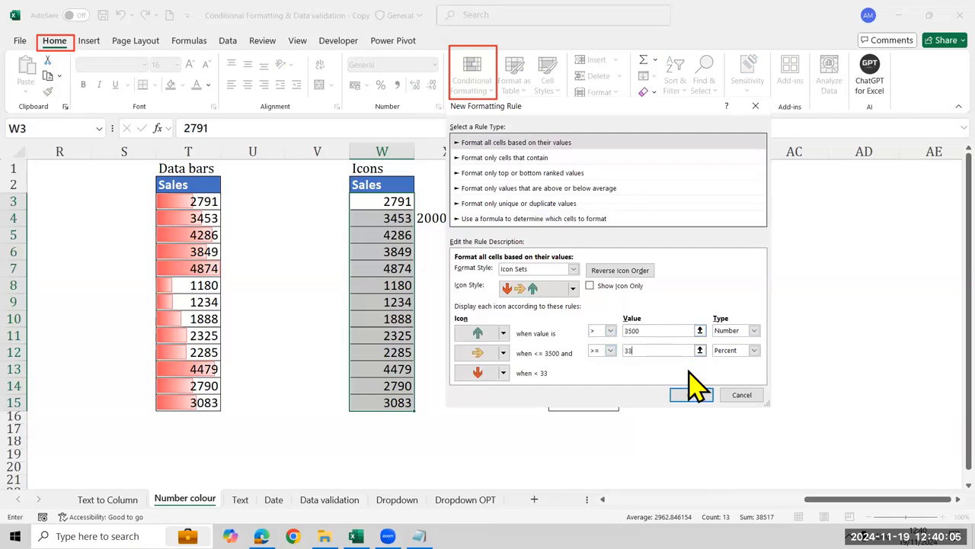
pyautogui.write('00')
pyautogui.click(753, 350)
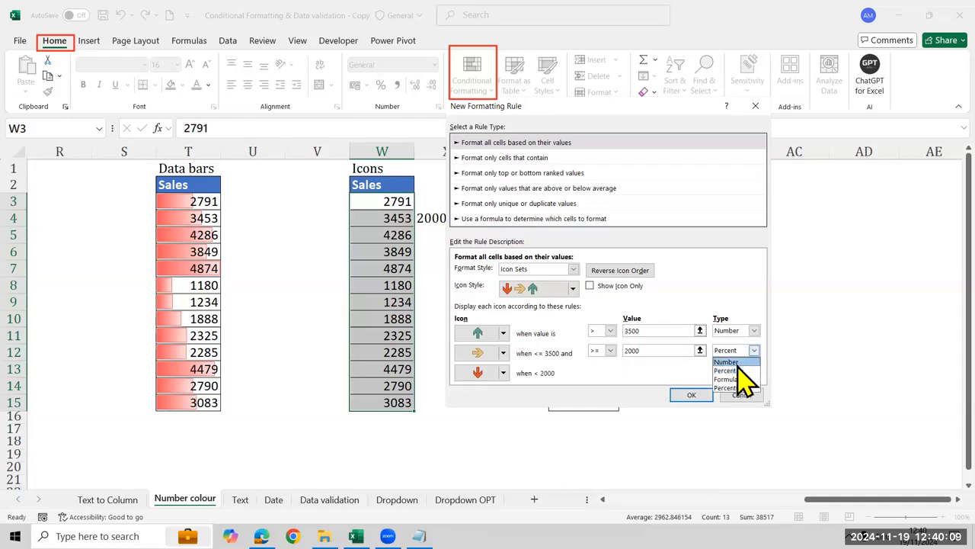
pyautogui.click(730, 362)
pyautogui.click(656, 350)
pyautogui.press('BackSpace')
pyautogui.write('2000')
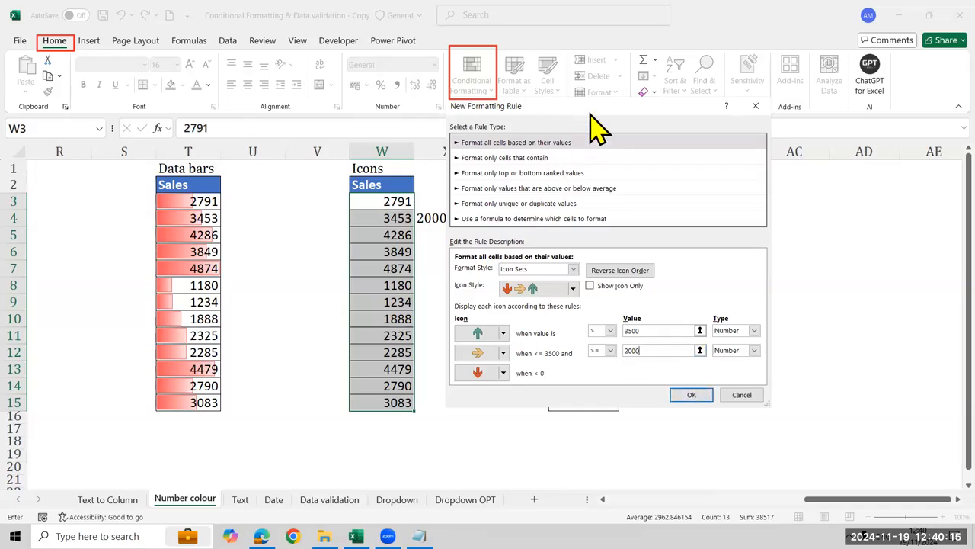
pyautogui.moveTo(643, 107); pyautogui.dragTo(704, 92)
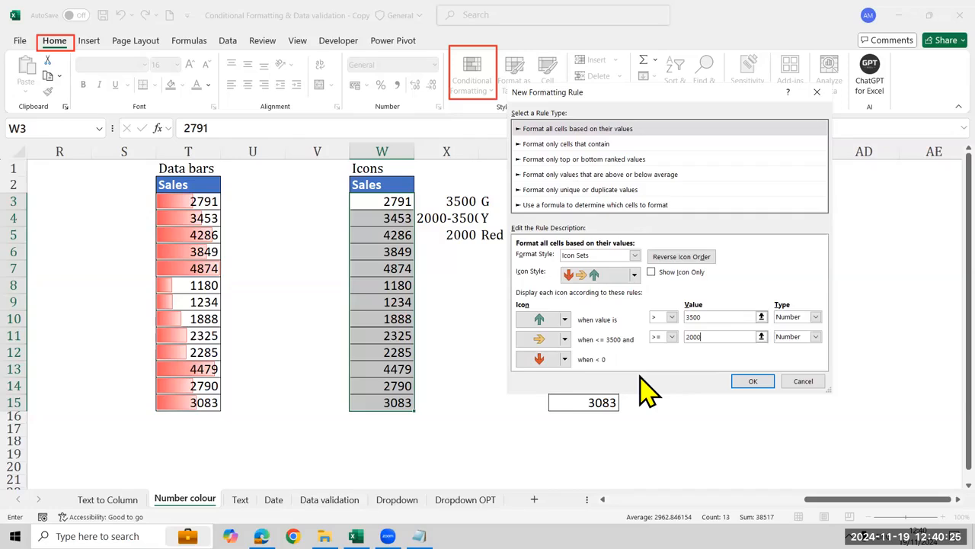
pyautogui.press('Return')
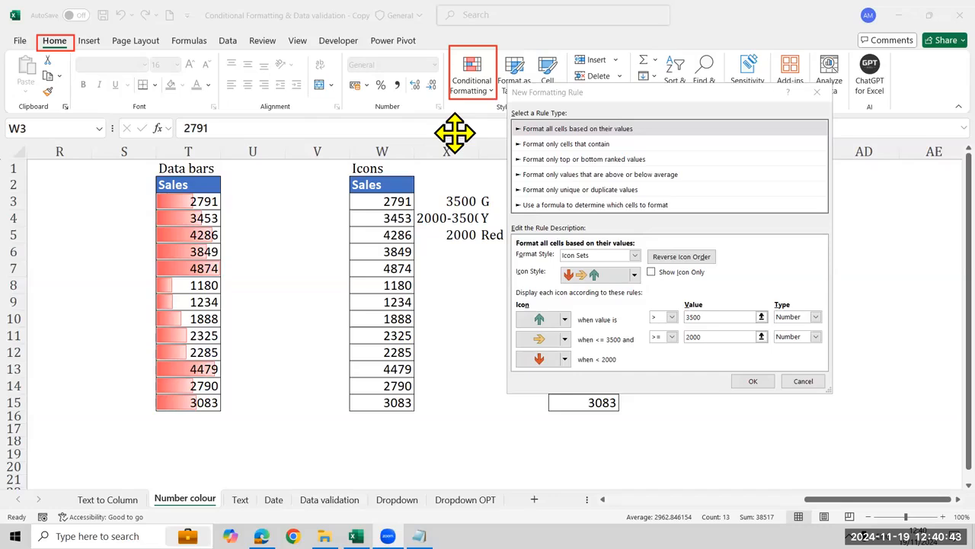
# Apply the custom three-arrow icon set rule to the Sales values in W3:W15
pyautogui.click(701, 336)
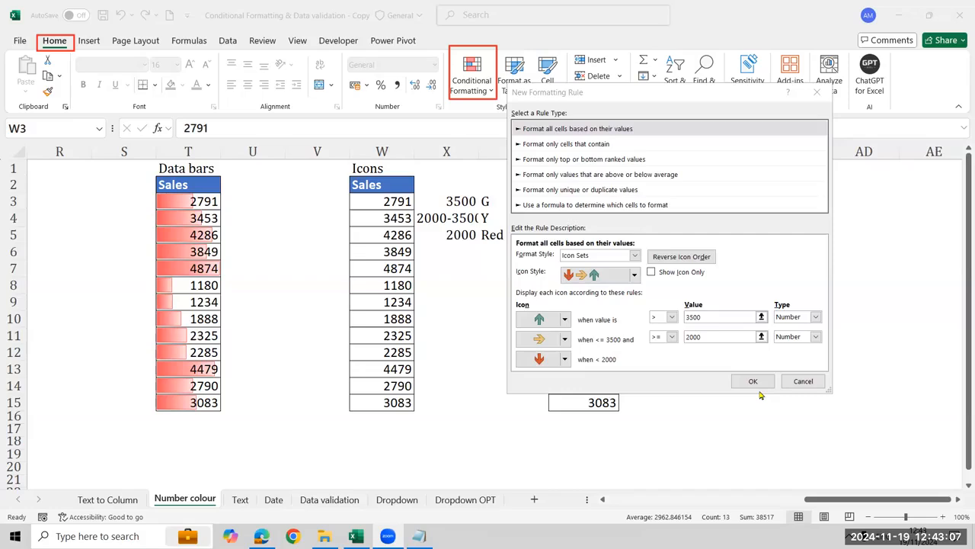
pyautogui.click(749, 379)
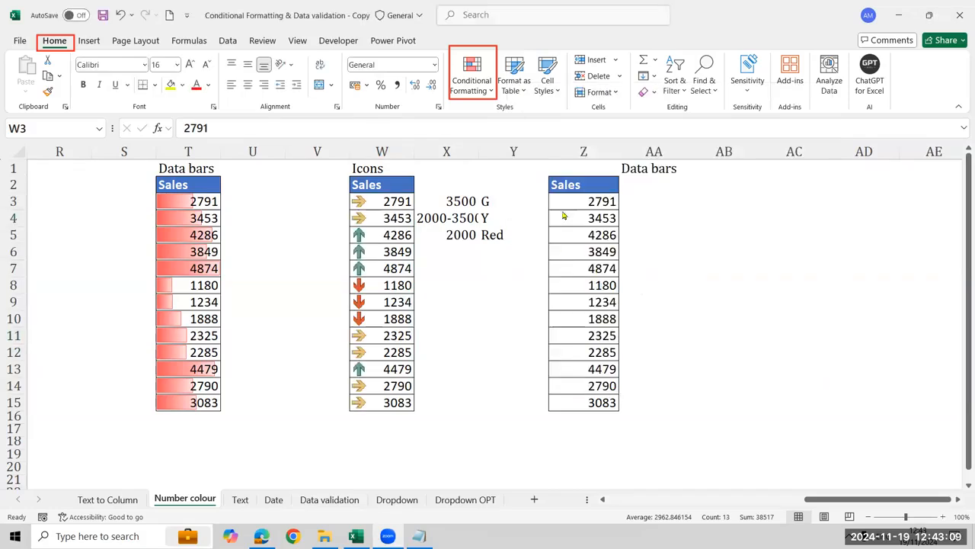
# Select the empty cell AA3 beside the first Sales value in column Z, below the Data bars heading
pyautogui.click(614, 204)
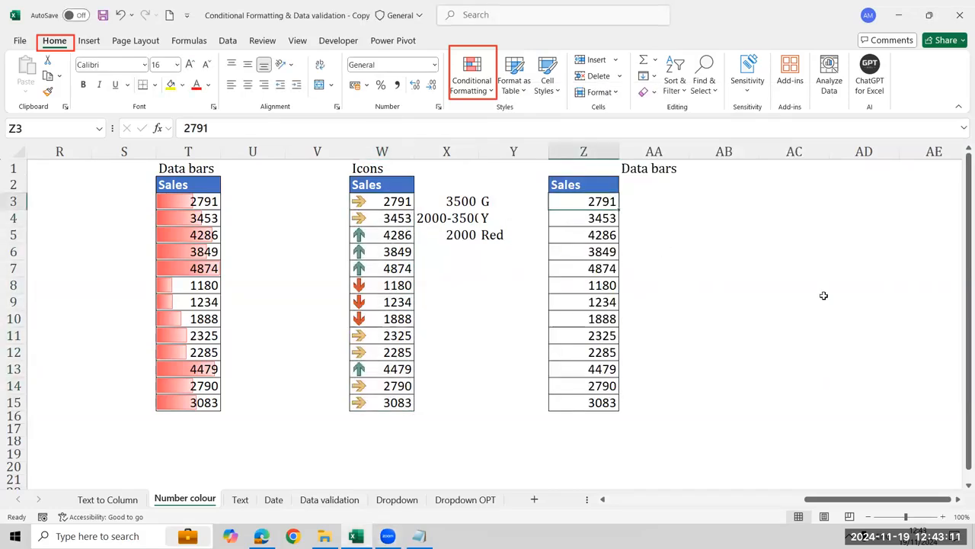
pyautogui.click(693, 199)
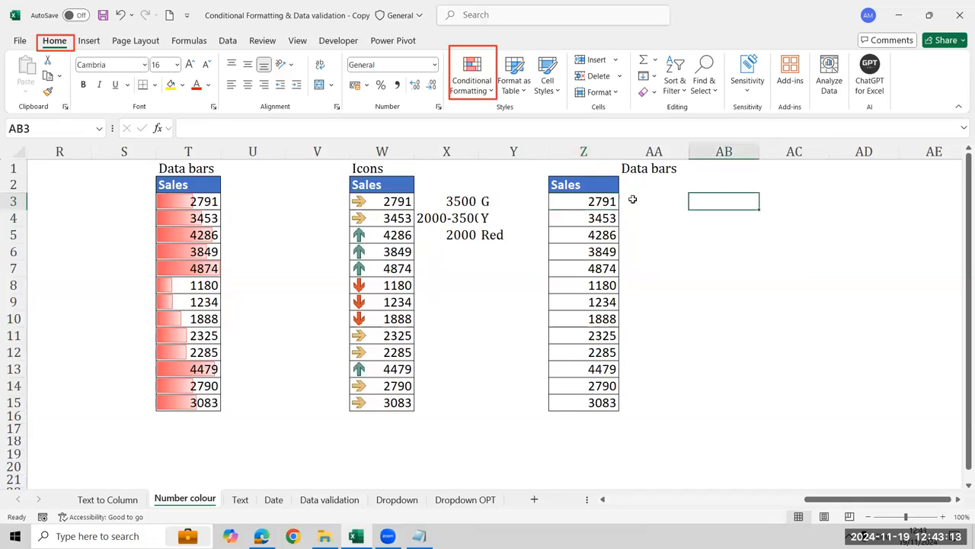
pyautogui.press('Left')
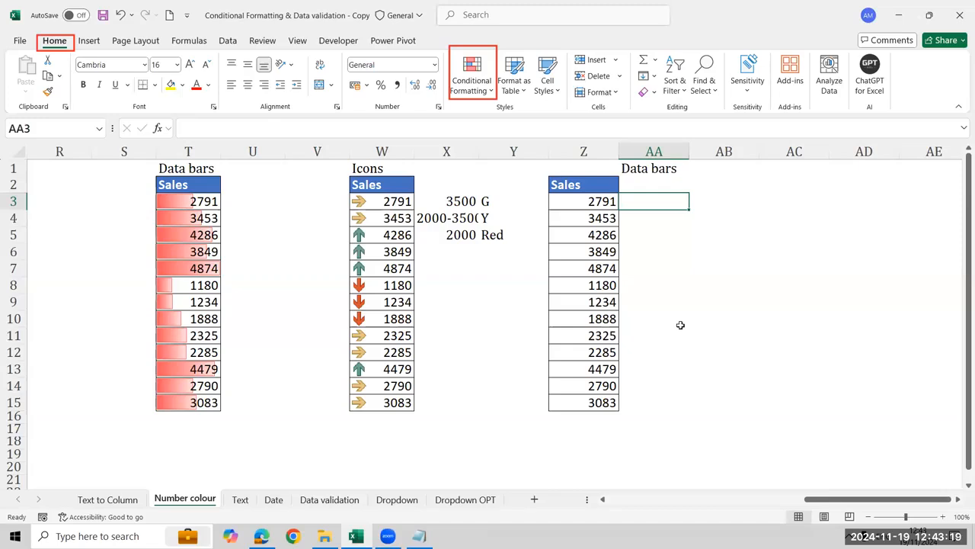
pyautogui.click(584, 206)
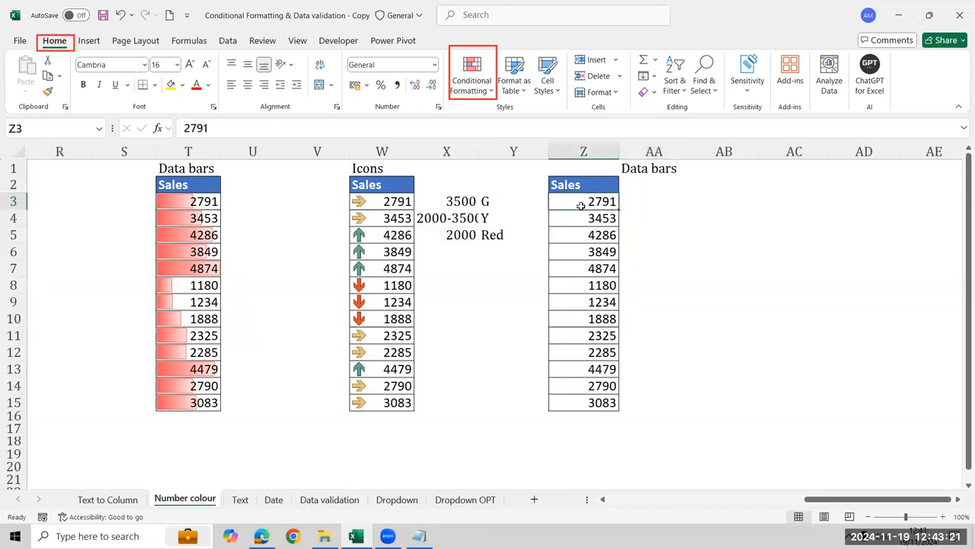
pyautogui.click(644, 198)
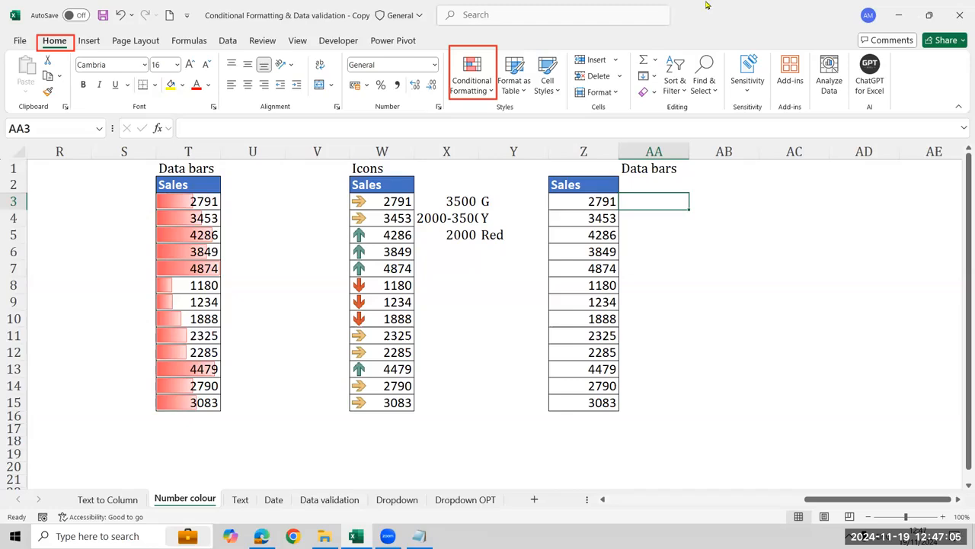
# Enter the formula =Z3 in AA3 to reference the first Sales value and fill it down to AA15
pyautogui.click(433, 364)
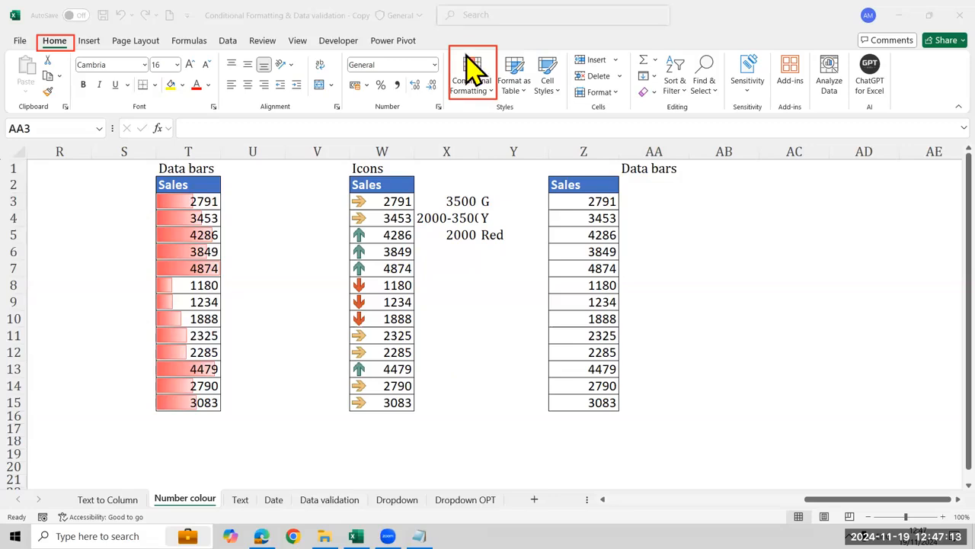
pyautogui.click(600, 215)
pyautogui.press('Up')
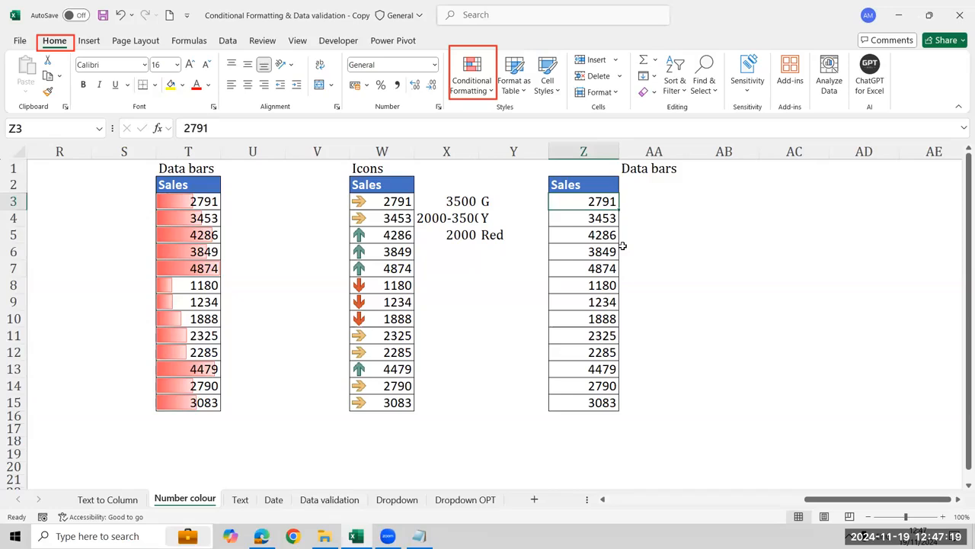
pyautogui.press('Right')
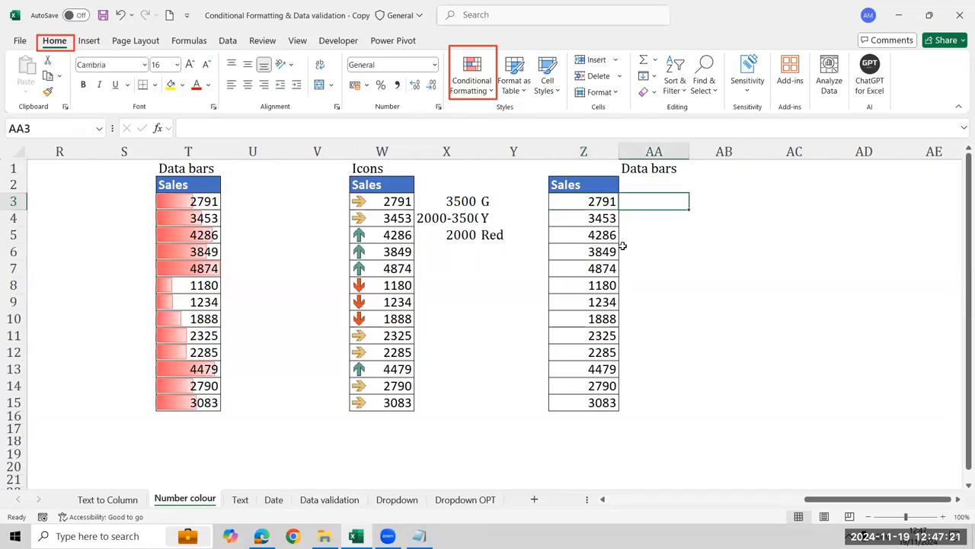
pyautogui.press('Left')
pyautogui.hotkey('ctrl', 'shift', 'Down')
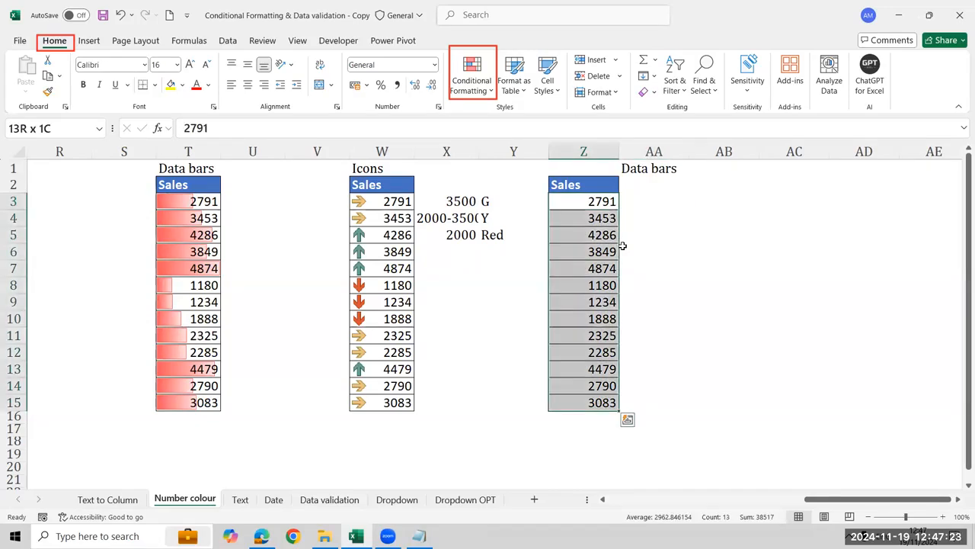
pyautogui.press('Right')
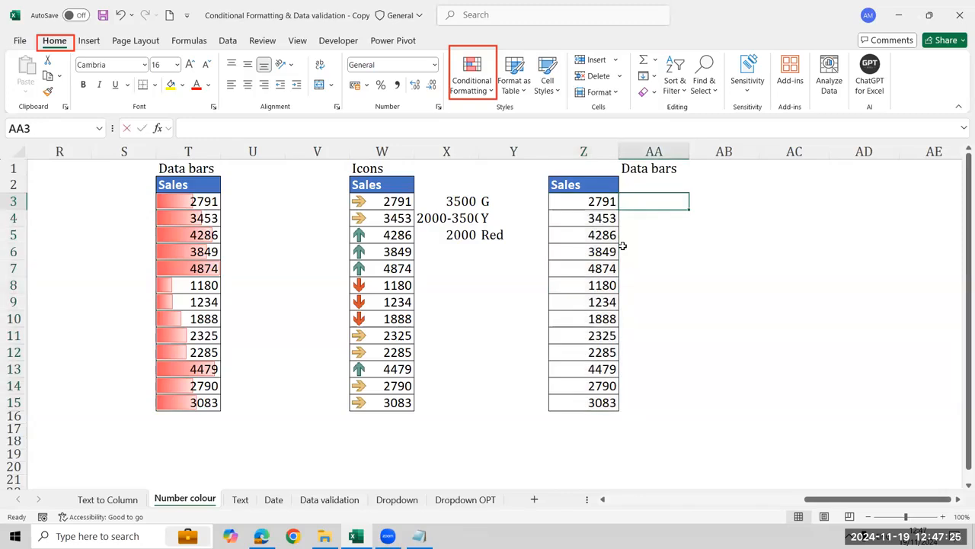
pyautogui.write('=')
pyautogui.press('Left')
pyautogui.hotkey('ctrl', 'Return')
pyautogui.doubleClick(686, 207)
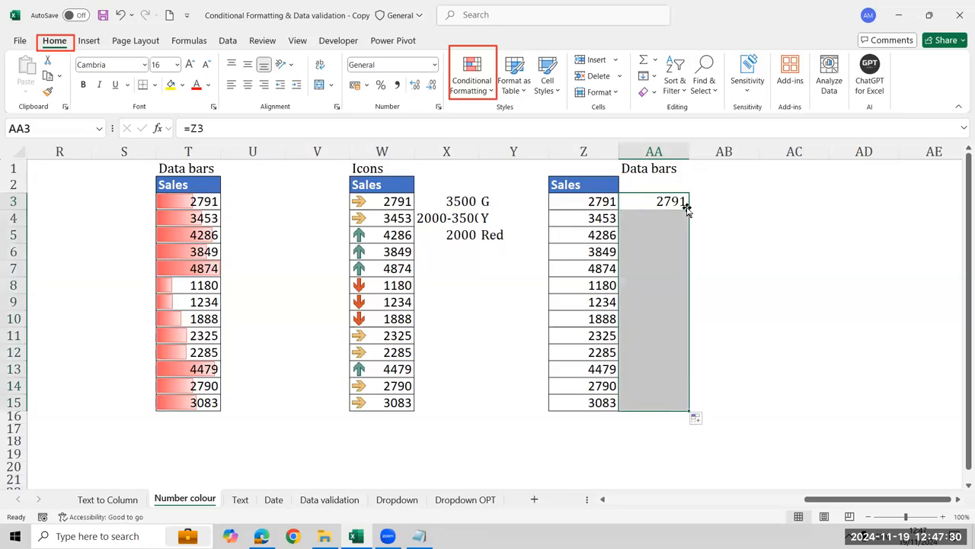
# Apply light blue gradient fill data bars to the values in AA3:AA15
pyautogui.click(473, 103)
pyautogui.moveTo(524, 120)
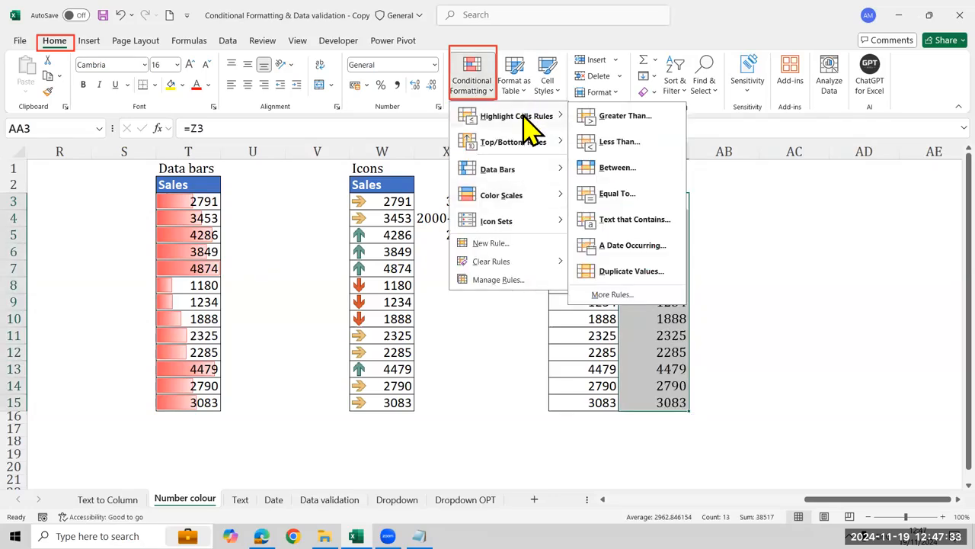
pyautogui.moveTo(493, 173)
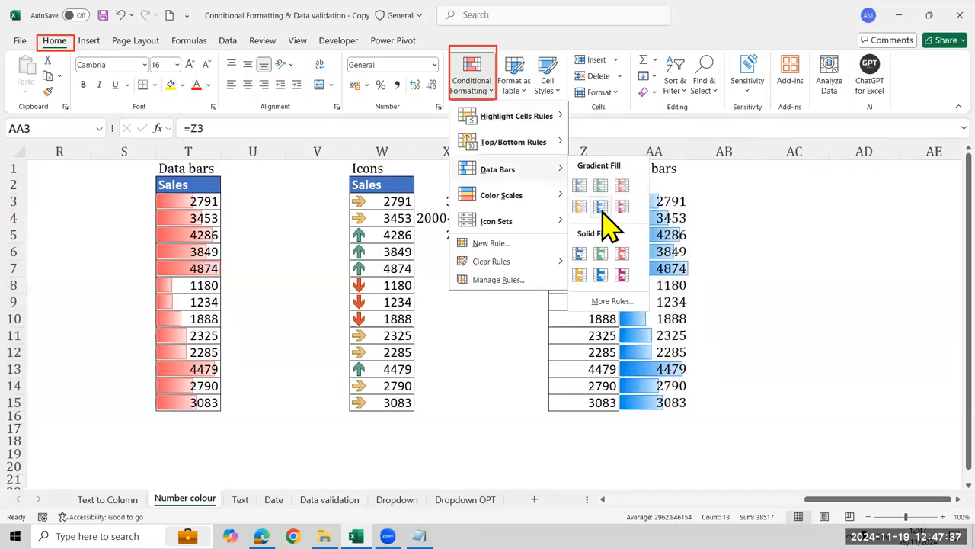
pyautogui.click(601, 207)
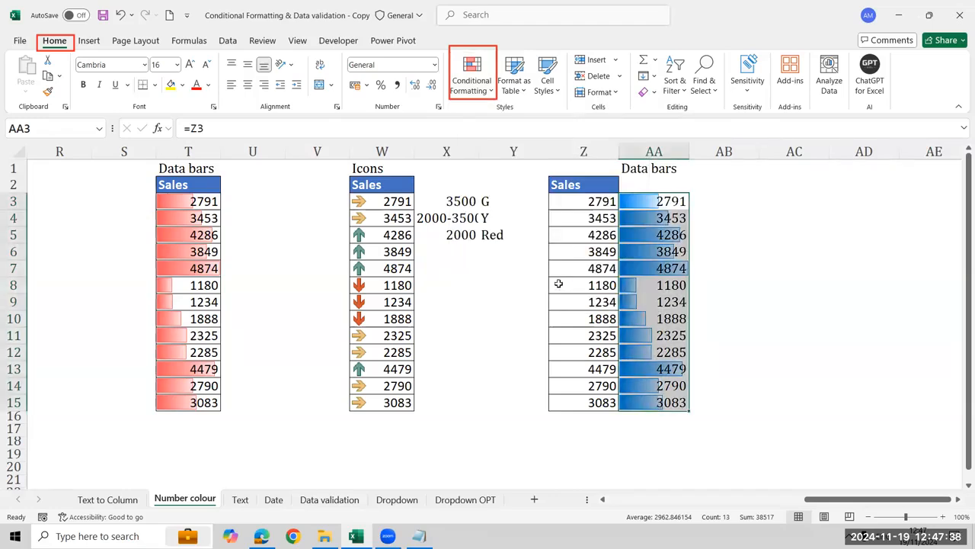
# Add a blue solid fill data bar rule to AA3:AA15 with Show Bar Only enabled
pyautogui.click(471, 85)
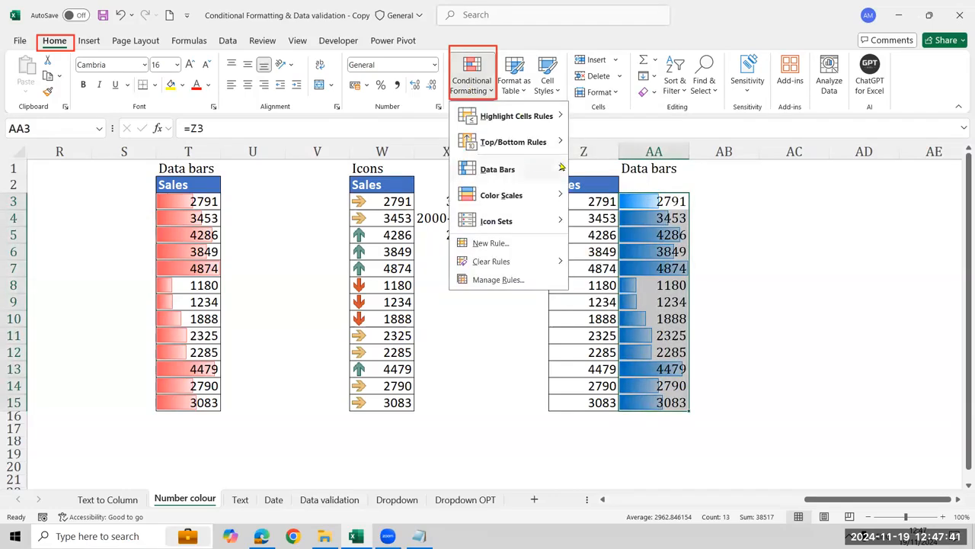
pyautogui.moveTo(561, 167)
pyautogui.click(601, 303)
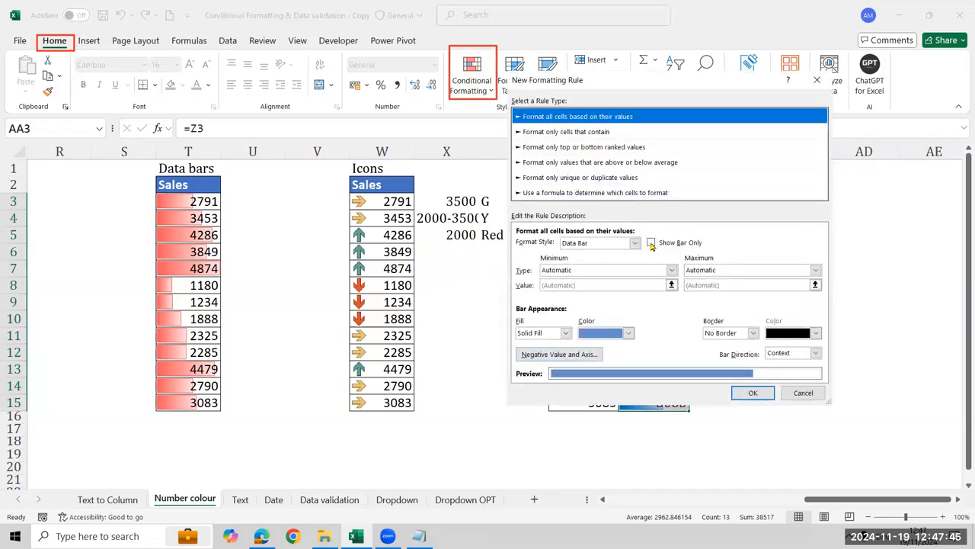
pyautogui.click(650, 242)
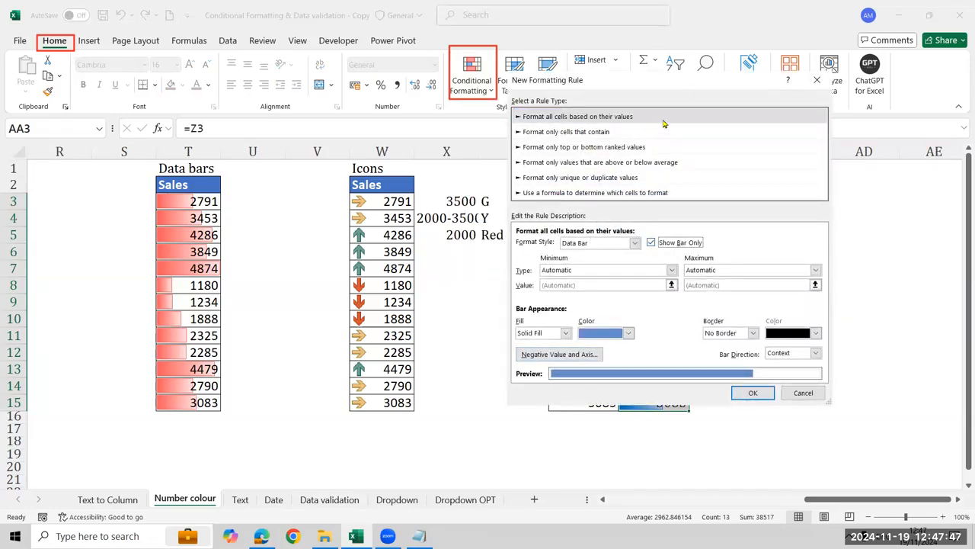
pyautogui.moveTo(686, 86); pyautogui.dragTo(348, 83)
pyautogui.click(440, 387)
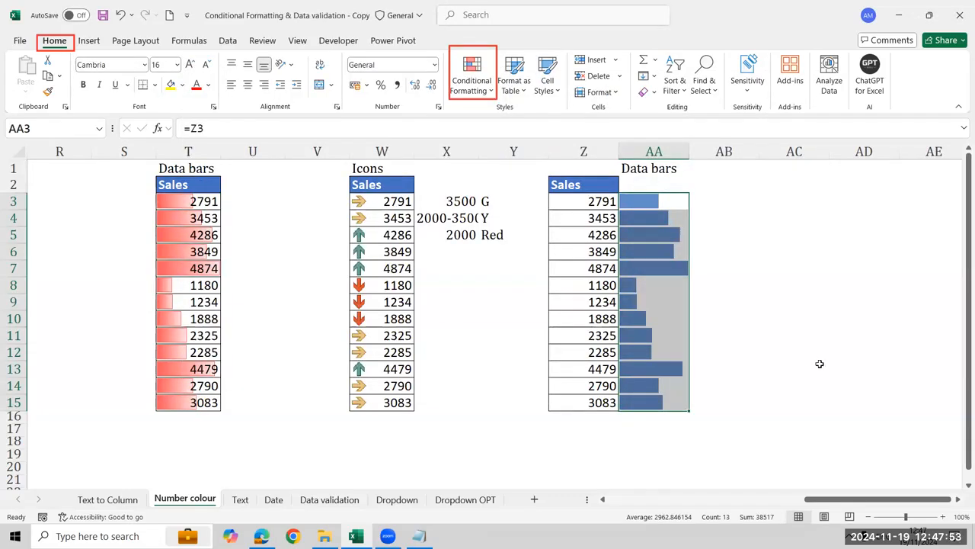
# Clear AA3:AA15 together with its data bars and refill the range with the formula =Z3 starting in AA3
pyautogui.press('Delete')
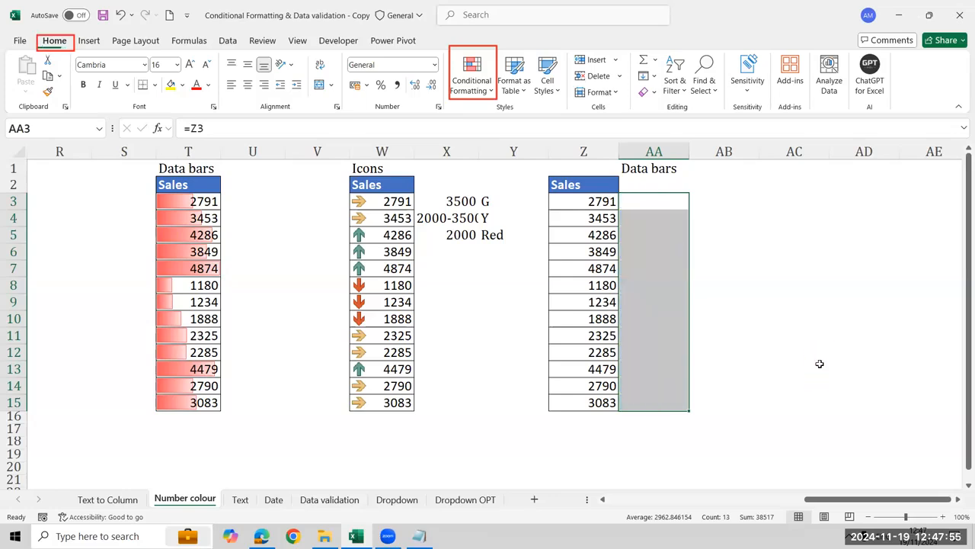
pyautogui.press('Left')
pyautogui.press('Right')
pyautogui.write('=')
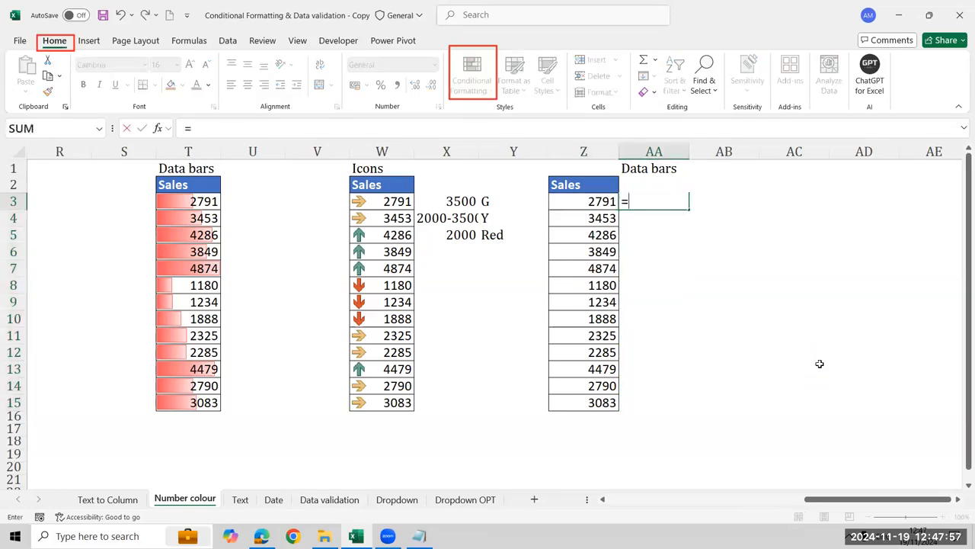
pyautogui.press('Left')
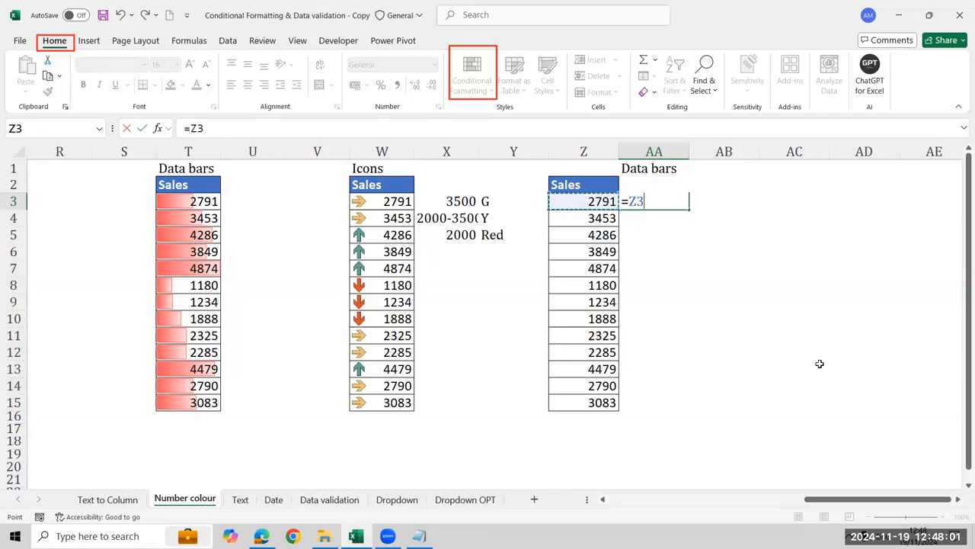
pyautogui.press('Return')
pyautogui.press('Up')
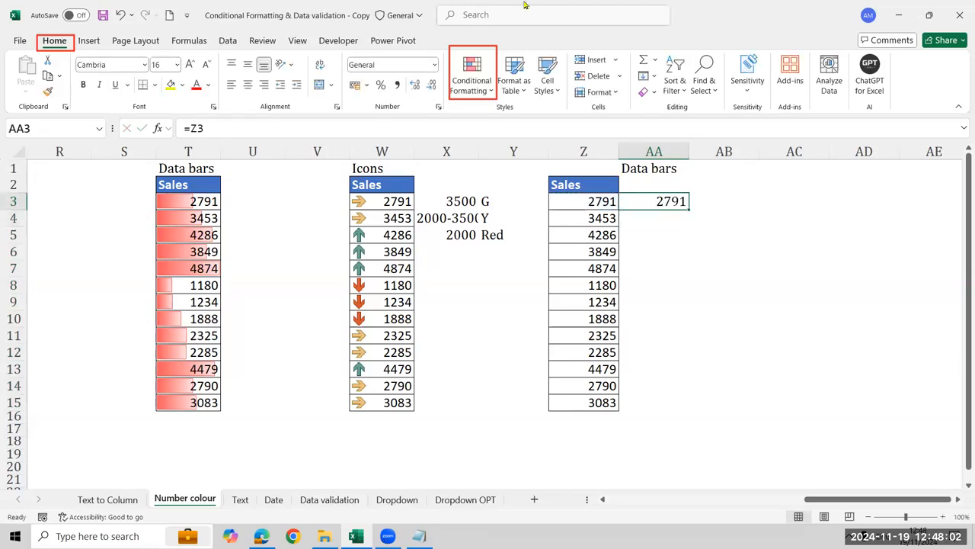
pyautogui.doubleClick(689, 211)
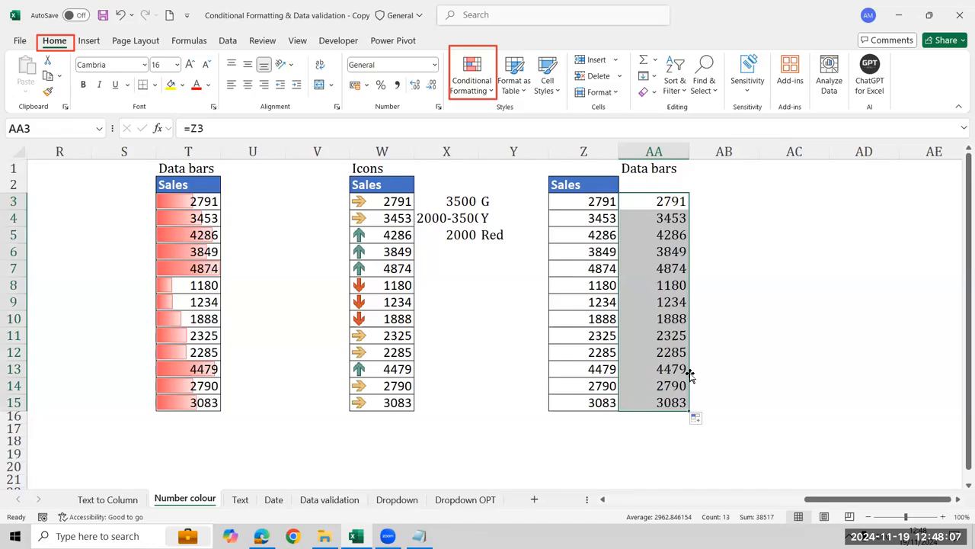
# Start a custom solid fill data bar rule for AA3:AA15 and enable Show Bar Only
pyautogui.click(471, 90)
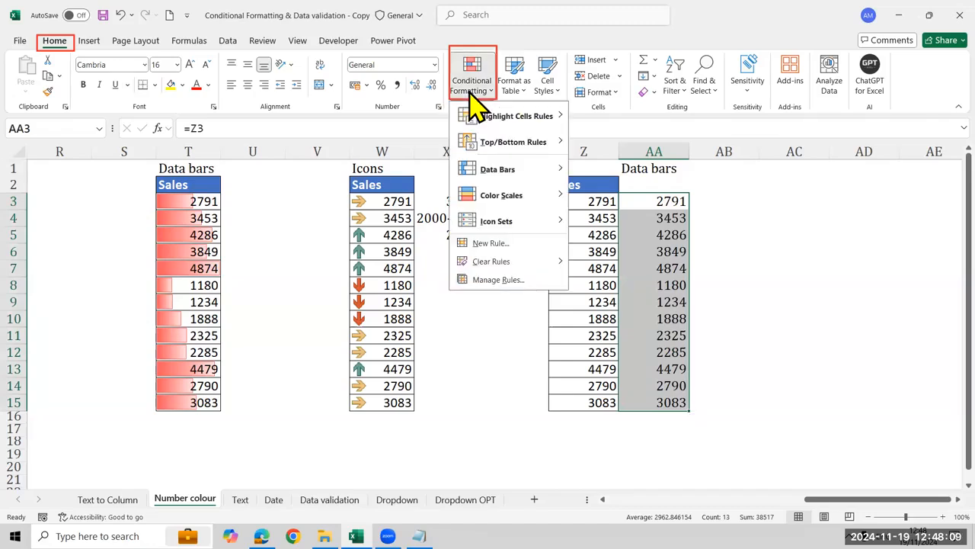
pyautogui.moveTo(475, 169)
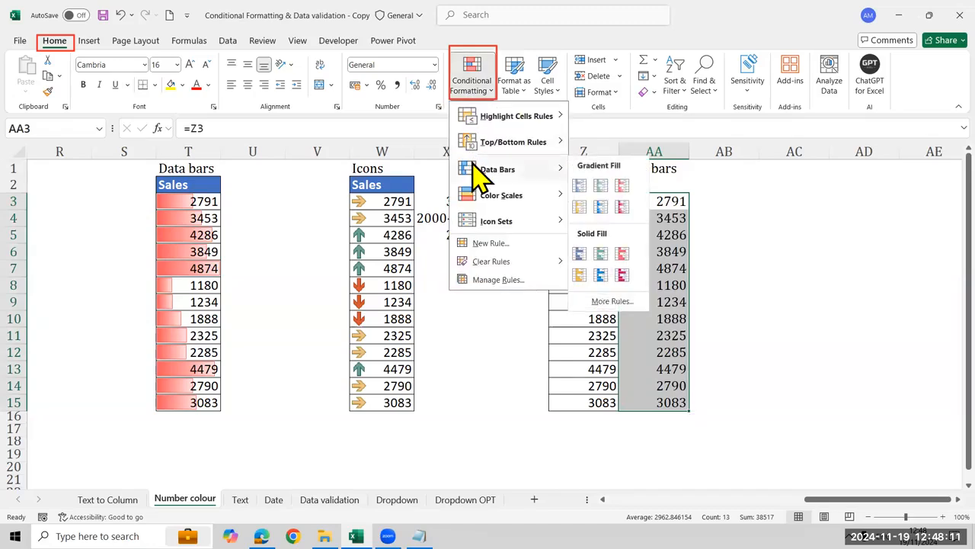
pyautogui.click(614, 302)
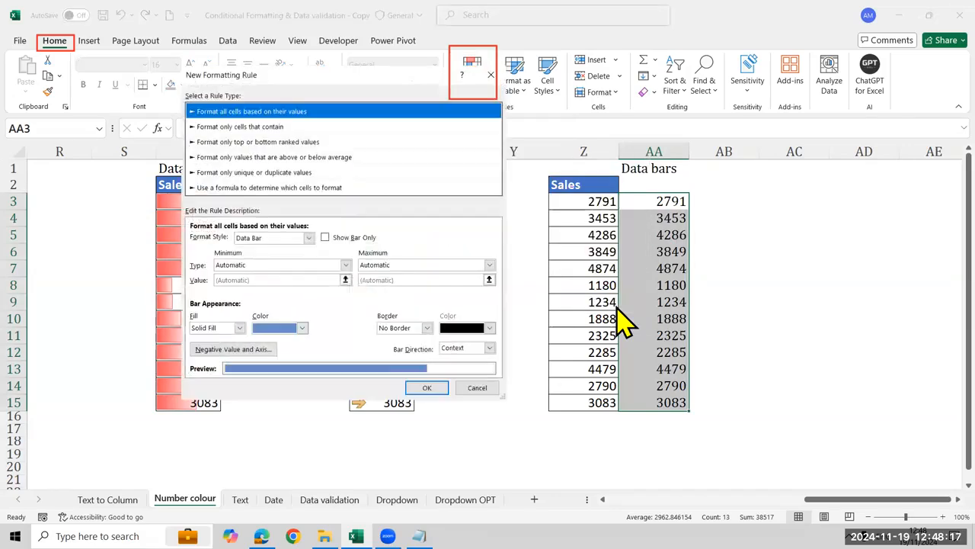
pyautogui.click(325, 238)
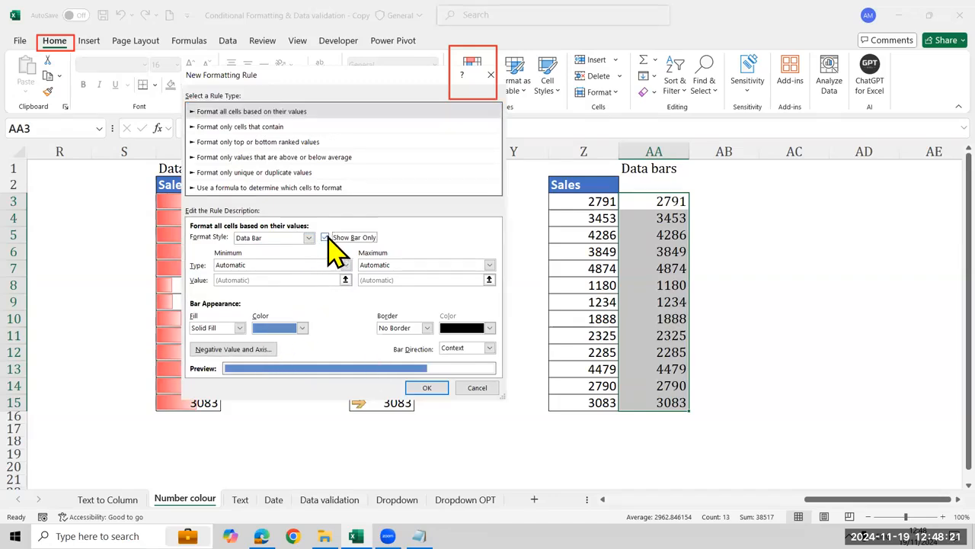
# Set the bar colour to a lighter shade of the theme blue and apply the rule to AA3:AA15
pyautogui.click(302, 328)
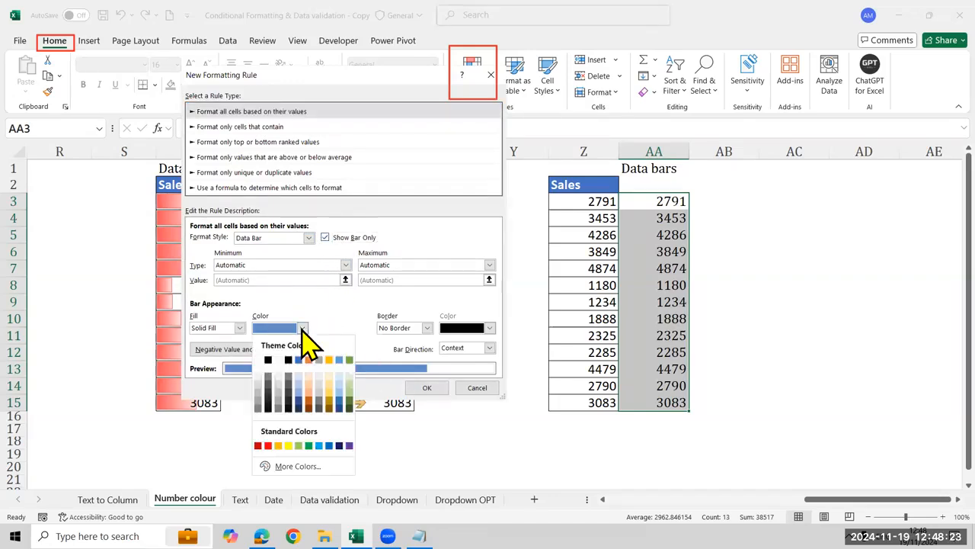
pyautogui.click(330, 399)
pyautogui.click(302, 329)
pyautogui.click(339, 391)
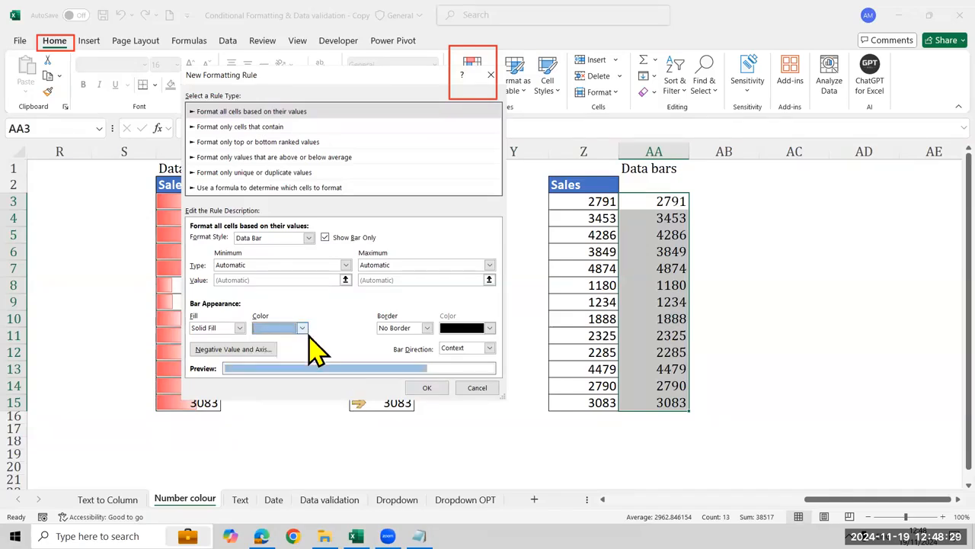
pyautogui.click(303, 329)
pyautogui.click(299, 392)
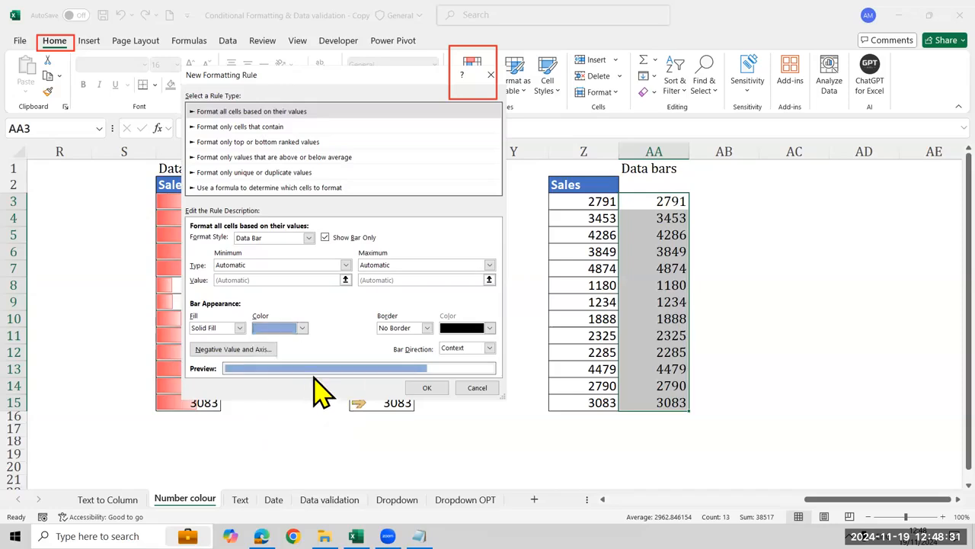
pyautogui.click(421, 388)
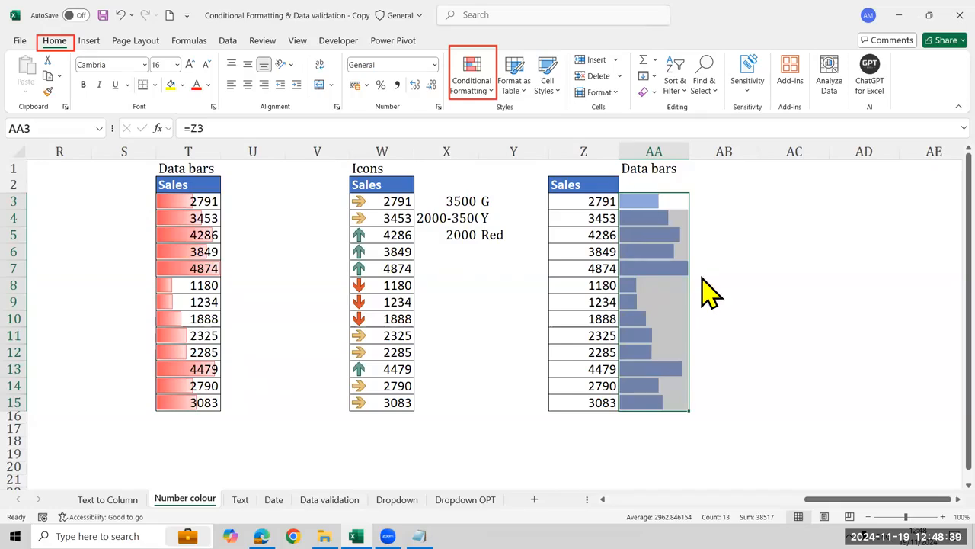
# Try the value 9000 in Z8 to test the linked data bars and undo the change
pyautogui.click(587, 286)
pyautogui.write('9000')
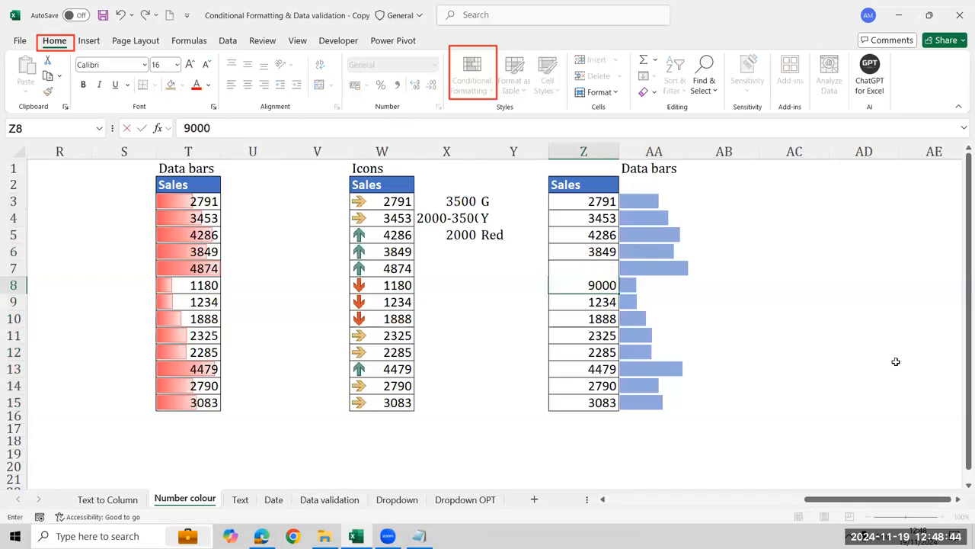
pyautogui.press('Return')
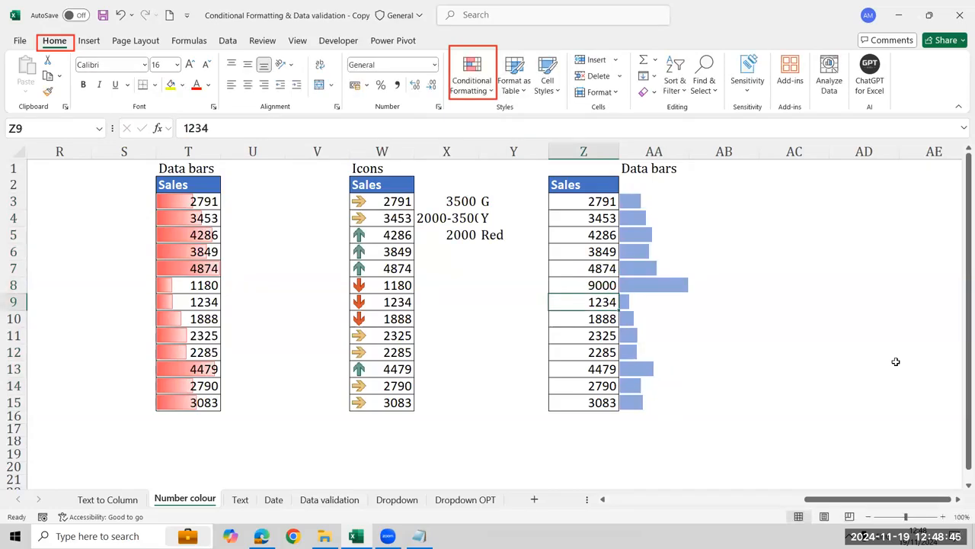
pyautogui.hotkey('ctrl', 'z')
# Enter a FORMULATEXT function in AB3 that displays the formula used in AA3
pyautogui.press('Right')
pyautogui.press('Up')
pyautogui.press('Up')
pyautogui.press('Up')
pyautogui.press('Up')
pyautogui.press('Up')
pyautogui.press('Up')
pyautogui.press('Right')
pyautogui.press('Down')
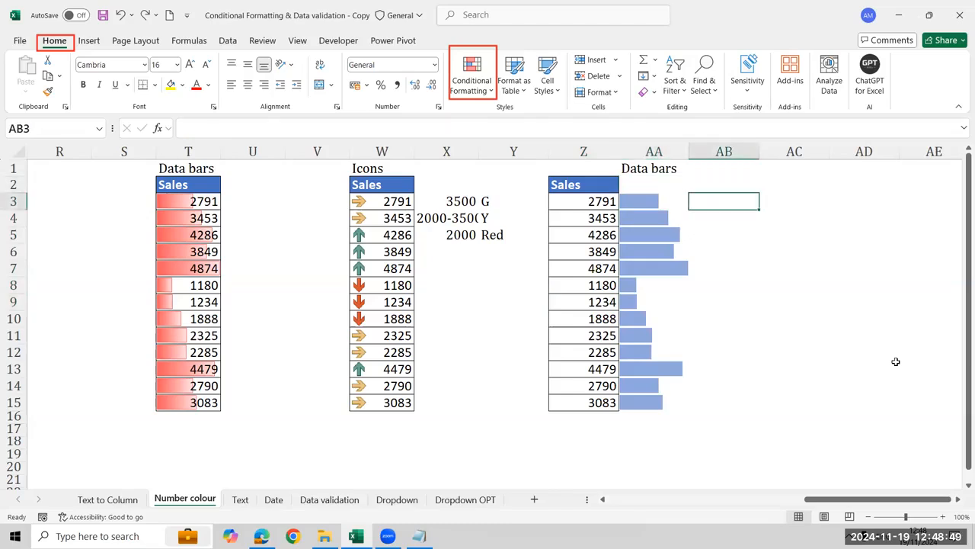
pyautogui.write('=form')
pyautogui.press('Tab')
pyautogui.press('Left')
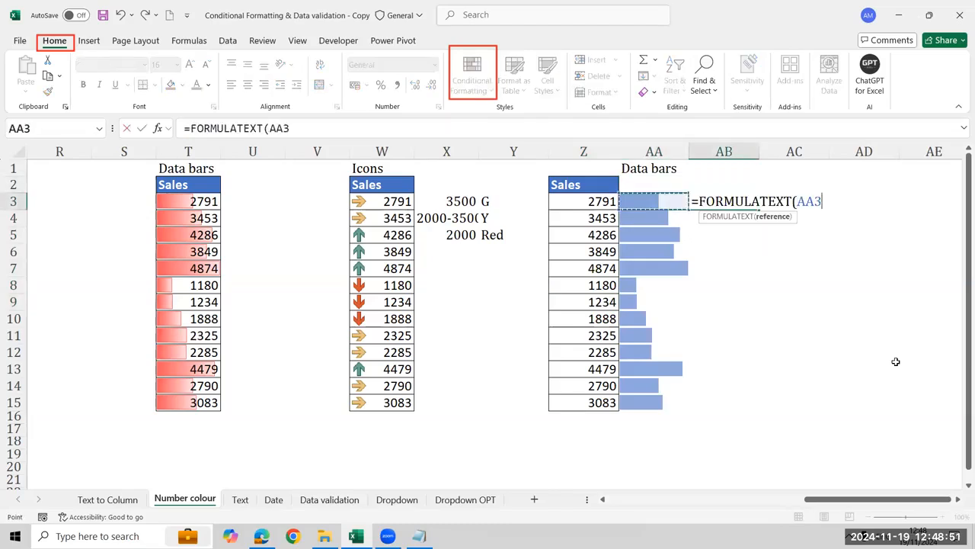
pyautogui.press('Return')
# Clear AA3:AA15 including its bars, and re-enter =Z3 in AA3, filled down to AA15
pyautogui.press('Left')
pyautogui.press('Up')
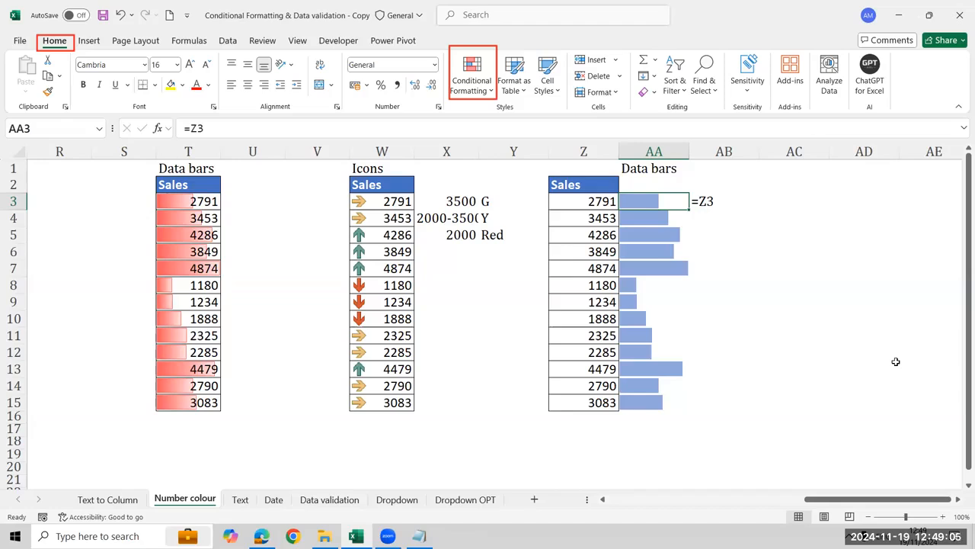
pyautogui.hotkey('ctrl', 'shift', 'Down')
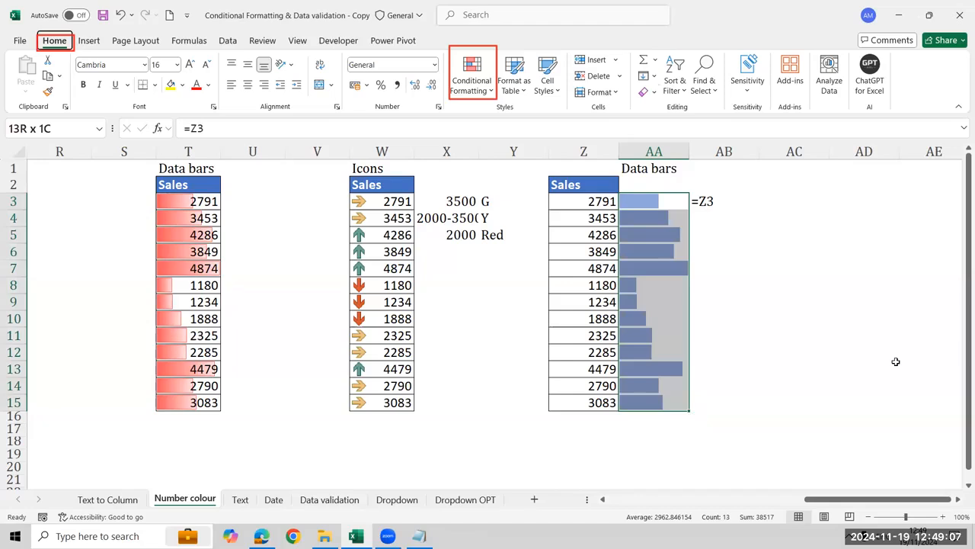
pyautogui.press('Delete')
pyautogui.press('Left')
pyautogui.press('Right')
pyautogui.write('=')
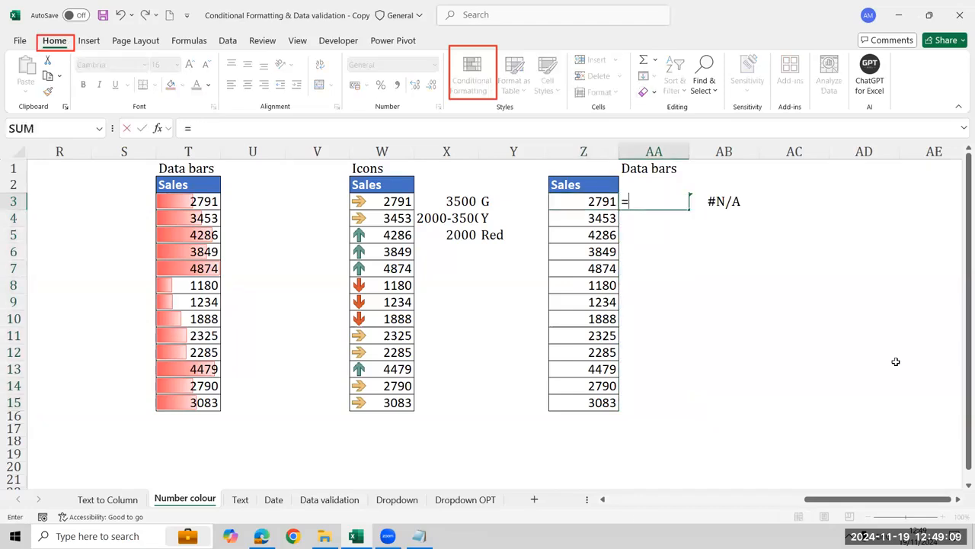
pyautogui.press('Left')
pyautogui.press('Return')
pyautogui.press('Up')
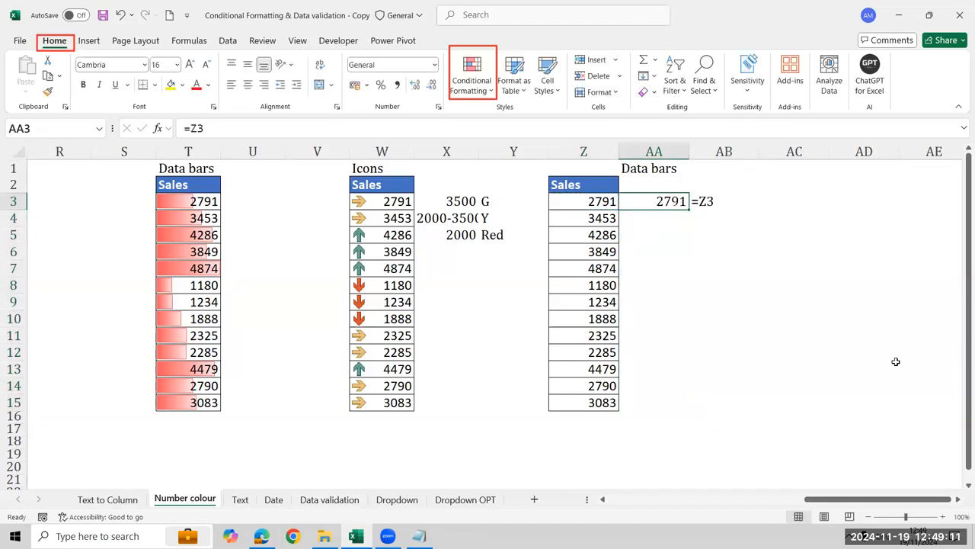
pyautogui.doubleClick(688, 206)
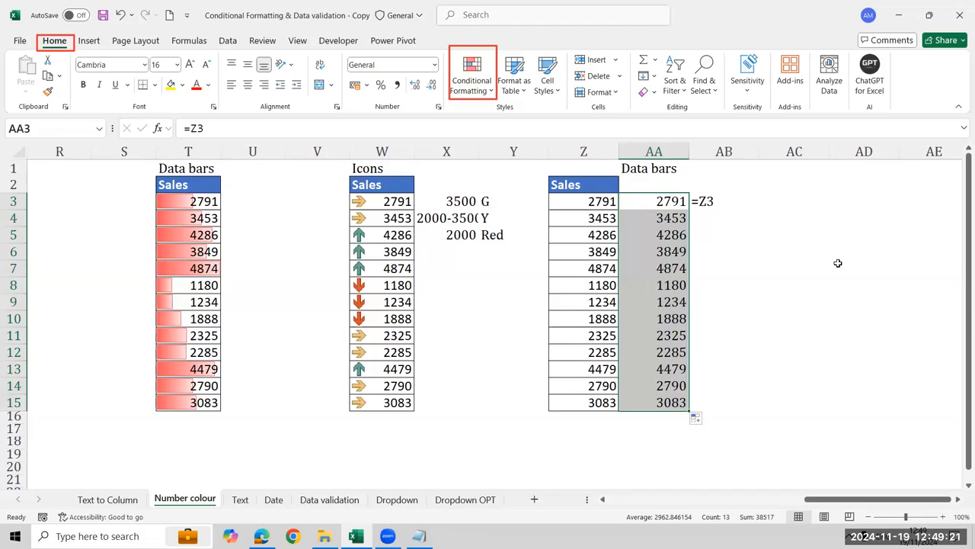
# Add a solid-fill data bar rule to AA3:AA15 that shows only the bars, with Automatic minimum and maximum
pyautogui.click(468, 94)
pyautogui.moveTo(540, 175)
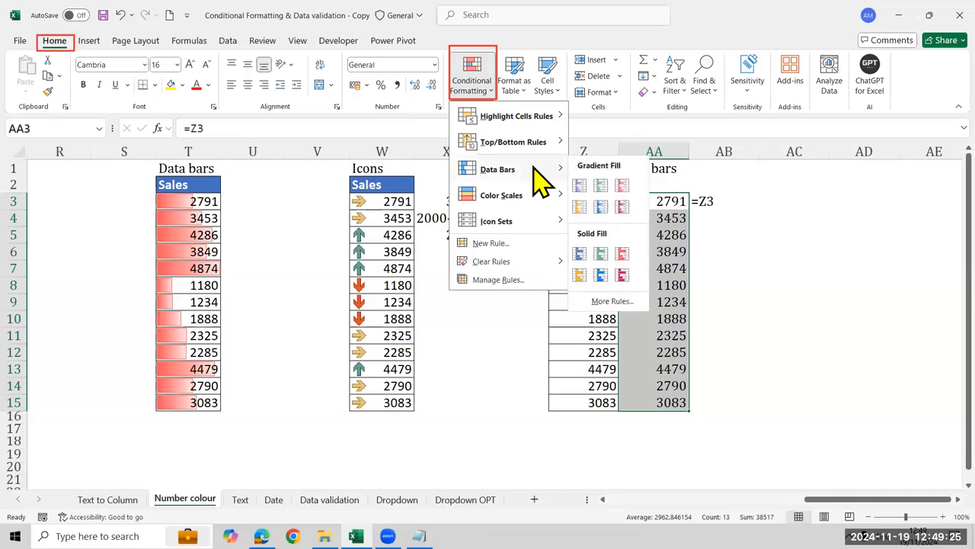
pyautogui.click(611, 301)
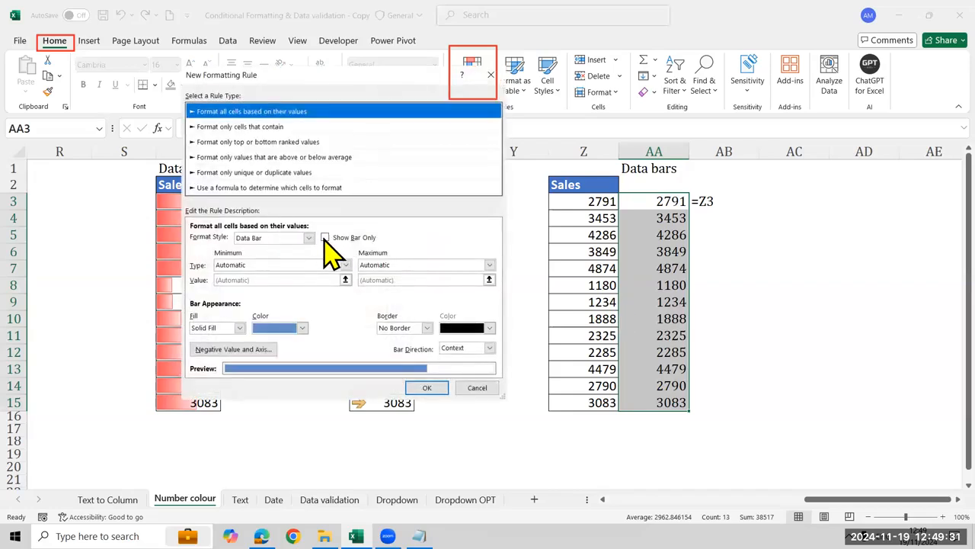
pyautogui.click(325, 237)
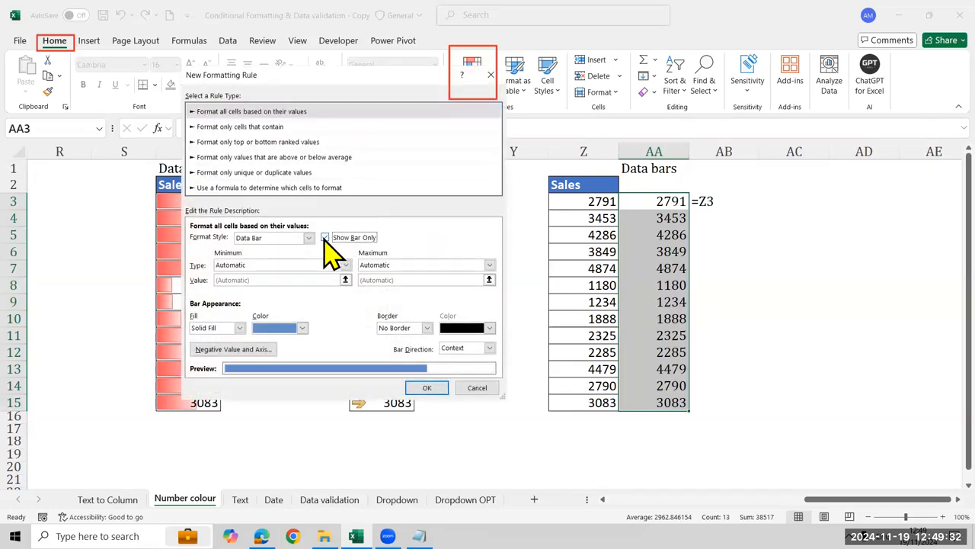
pyautogui.click(426, 388)
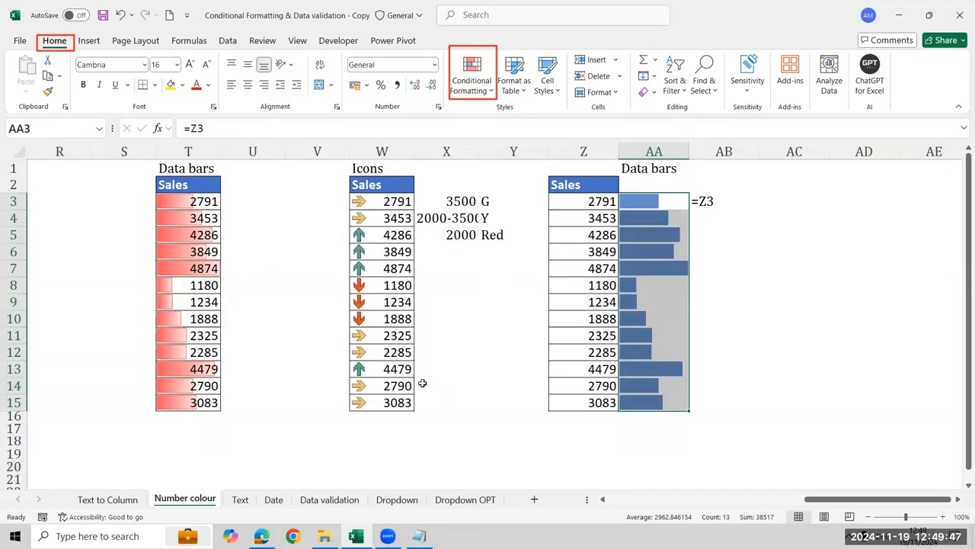
pyautogui.press('Right')
pyautogui.press('Right')
pyautogui.press('Right')
pyautogui.press('Right')
pyautogui.press('Right')
pyautogui.press('Right')
pyautogui.press('Right')
pyautogui.press('Right')
pyautogui.press('Right')
pyautogui.press('Right')
pyautogui.press('Right')
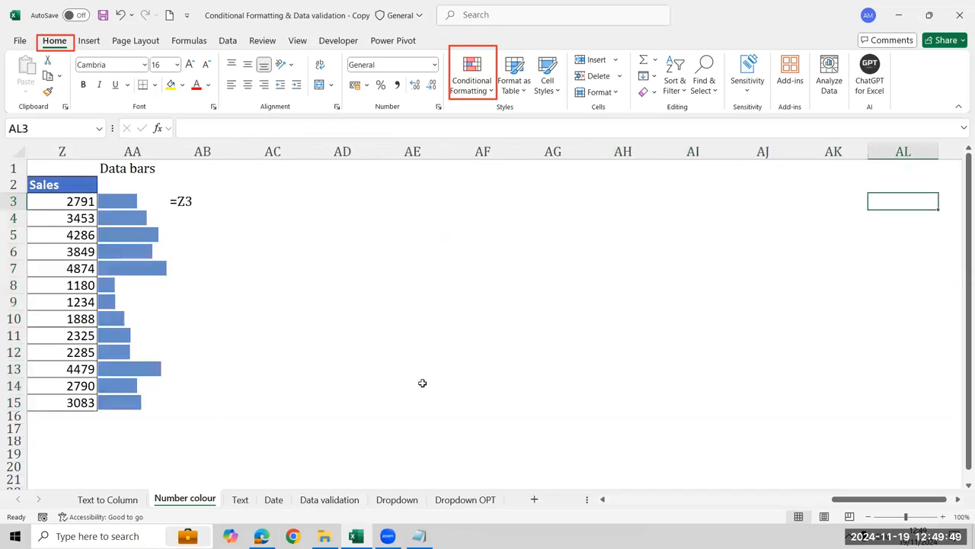
pyautogui.press('Left')
pyautogui.press('Left')
pyautogui.press('Left')
pyautogui.press('Left')
pyautogui.press('Left')
pyautogui.press('Left')
pyautogui.press('Left')
pyautogui.press('Left')
pyautogui.press('Left')
pyautogui.press('Left')
pyautogui.press('Left')
pyautogui.press('Left')
pyautogui.press('Left')
pyautogui.press('Left')
pyautogui.press('Left')
pyautogui.press('Left')
pyautogui.press('Left')
pyautogui.press('Left')
pyautogui.press('Left')
pyautogui.press('Left')
pyautogui.press('Left')
pyautogui.press('Left')
pyautogui.press('Left')
pyautogui.press('Left')
pyautogui.press('Left')
pyautogui.press('Left')
pyautogui.press('Left')
pyautogui.press('Left')
pyautogui.press('Left')
pyautogui.press('Right')
pyautogui.press('Right')
pyautogui.press('Right')
pyautogui.press('Right')
pyautogui.press('Right')
pyautogui.press('Right')
pyautogui.press('Right')
pyautogui.press('Right')
pyautogui.press('Right')
pyautogui.press('Right')
pyautogui.press('Right')
pyautogui.press('Right')
pyautogui.press('Right')
pyautogui.press('Right')
pyautogui.press('Right')
pyautogui.press('Right')
pyautogui.press('Right')
pyautogui.press('Right')
pyautogui.press('Right')
pyautogui.hotkey('ctrl', 'Right')
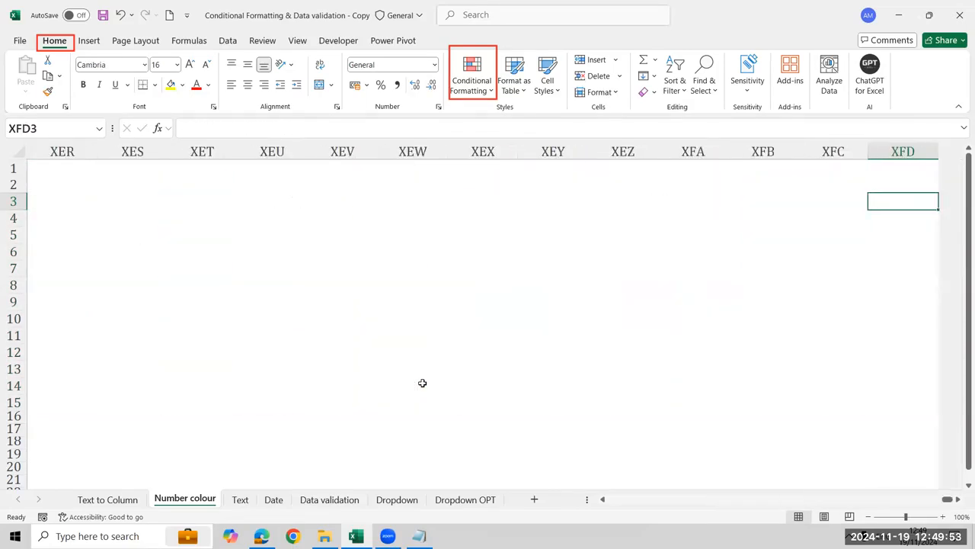
pyautogui.hotkey('ctrl', 'Left')
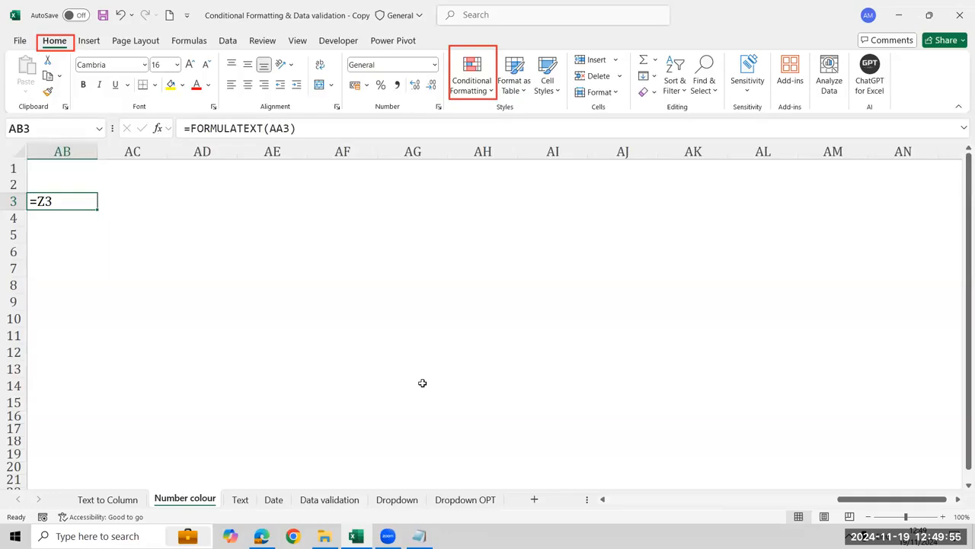
# Open the Text worksheet and go to its first column, at the Q1 exercise
pyautogui.hotkey('ctrl', 'pagedown')
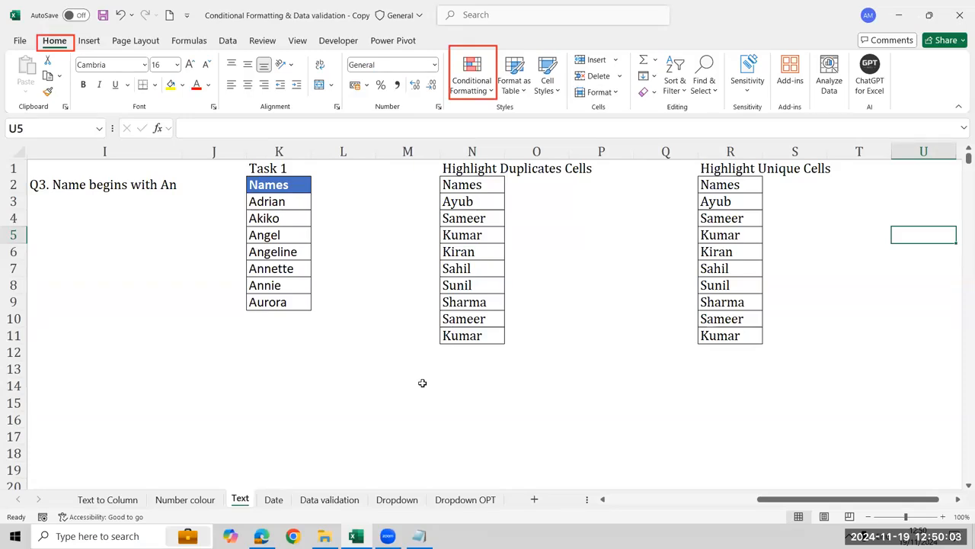
pyautogui.hotkey('ctrl', 'Left')
pyautogui.hotkey('ctrl', 'Left')
pyautogui.hotkey('ctrl', 'Left')
pyautogui.hotkey('ctrl', 'Left')
pyautogui.hotkey('ctrl', 'Left')
pyautogui.hotkey('ctrl', 'Left')
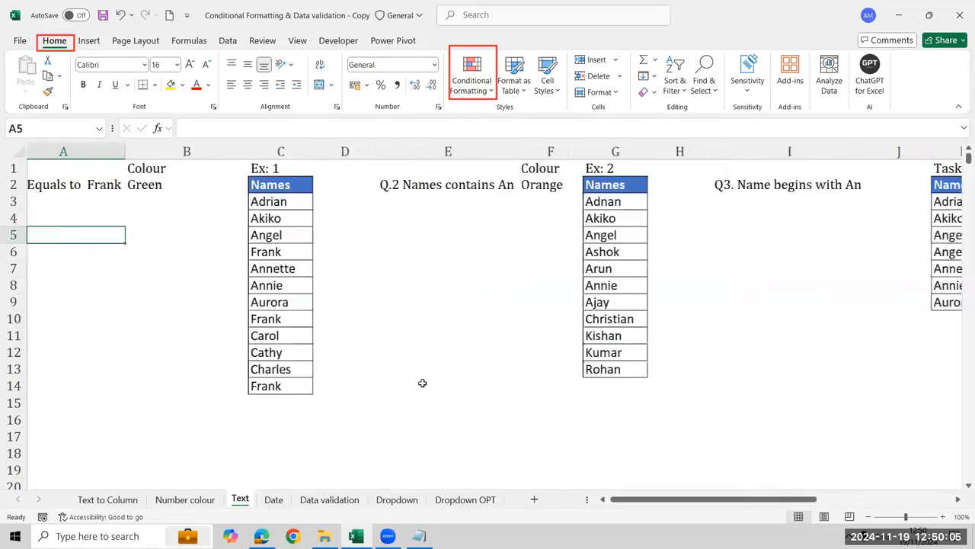
# Highlight the cells in C3:C14 equal to the name given in Q1, using Green Fill with Dark Green Text
pyautogui.press('Up')
pyautogui.press('Tab')
pyautogui.press('Down')
pyautogui.hotkey('ctrl', 'shift', 'Down')
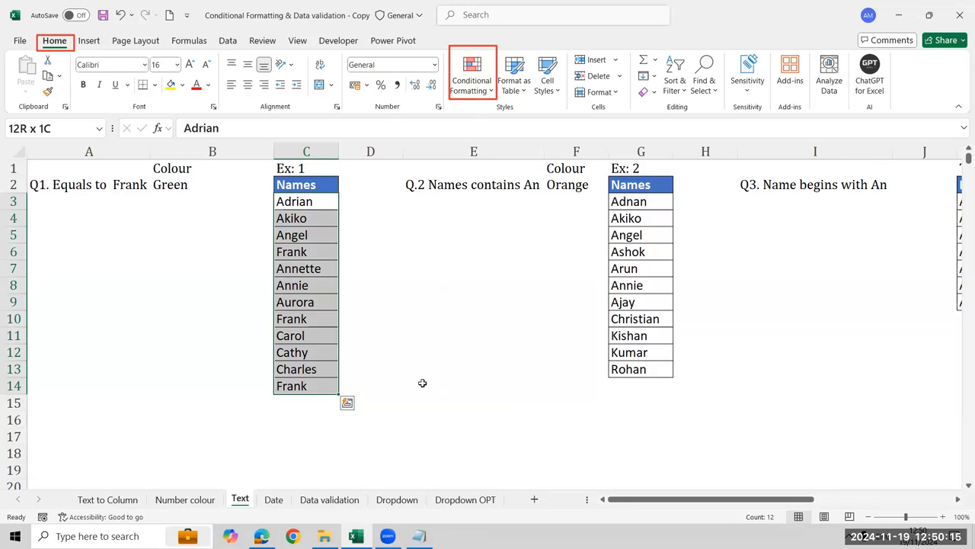
pyautogui.click(479, 98)
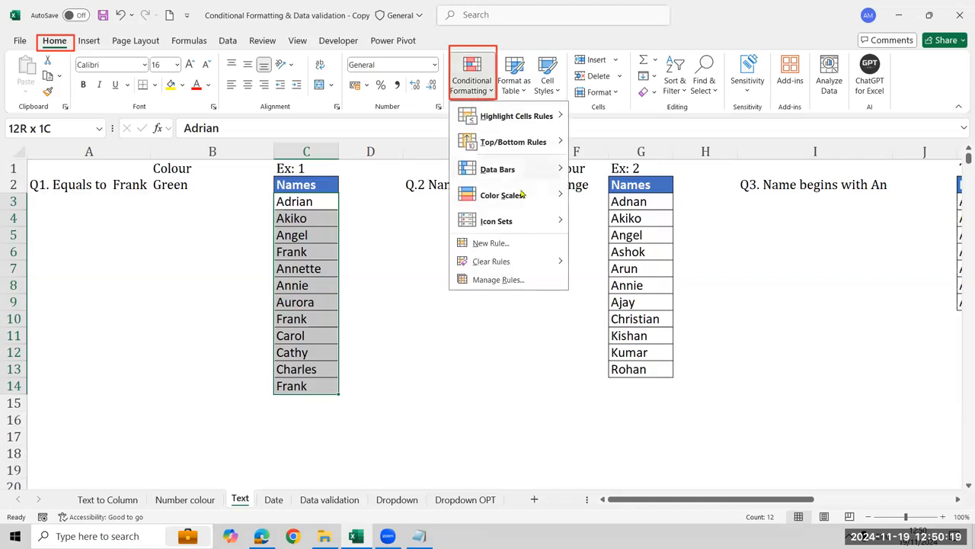
pyautogui.moveTo(518, 113)
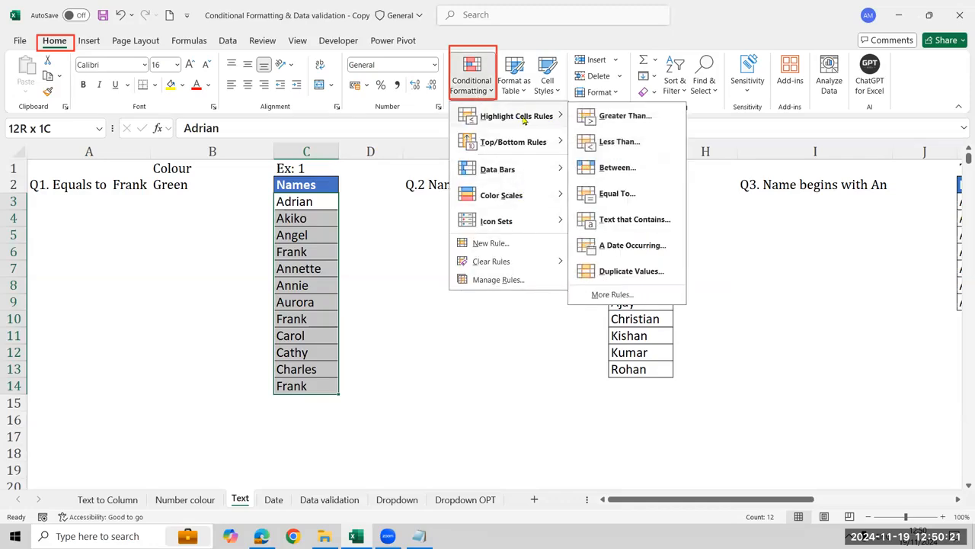
pyautogui.click(803, 291)
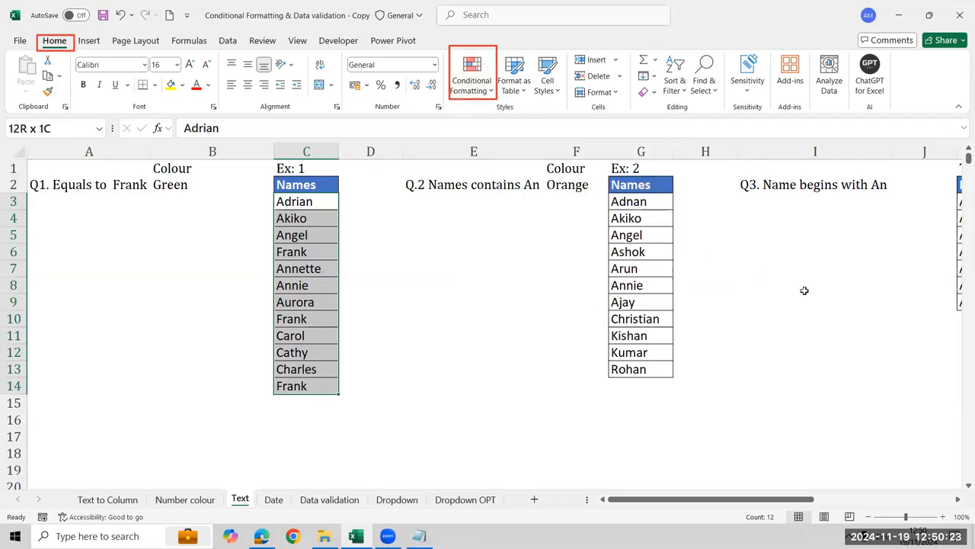
pyautogui.write('fra')
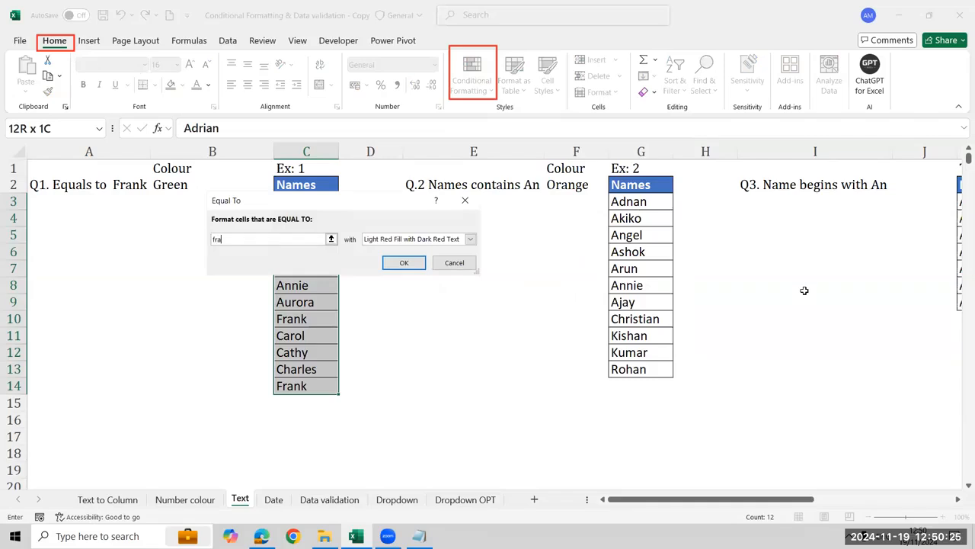
pyautogui.write('nk')
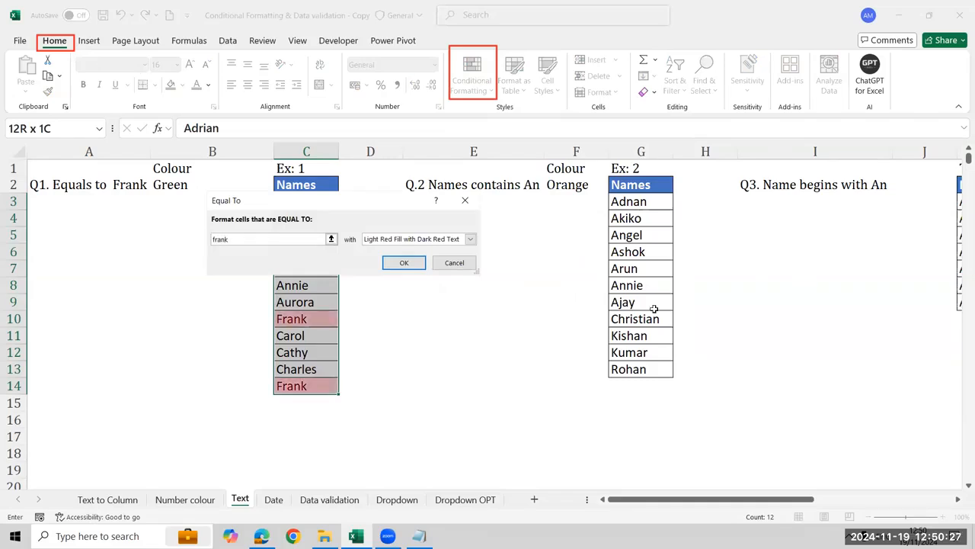
pyautogui.click(470, 239)
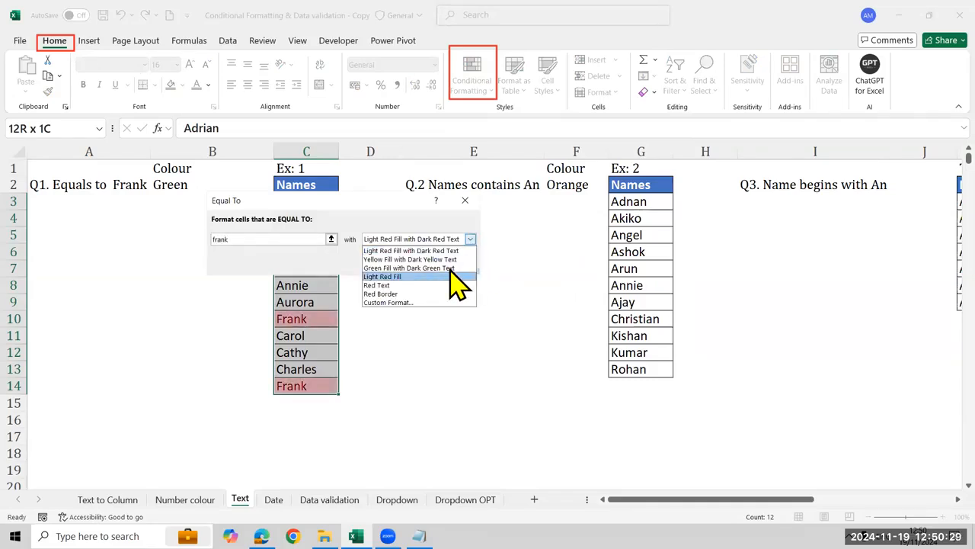
pyautogui.click(450, 265)
pyautogui.click(406, 263)
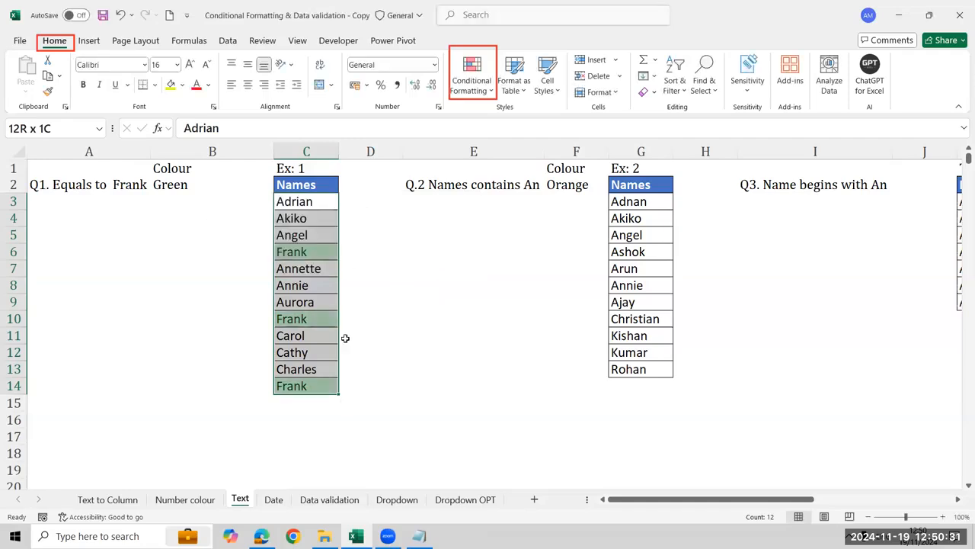
pyautogui.click(486, 90)
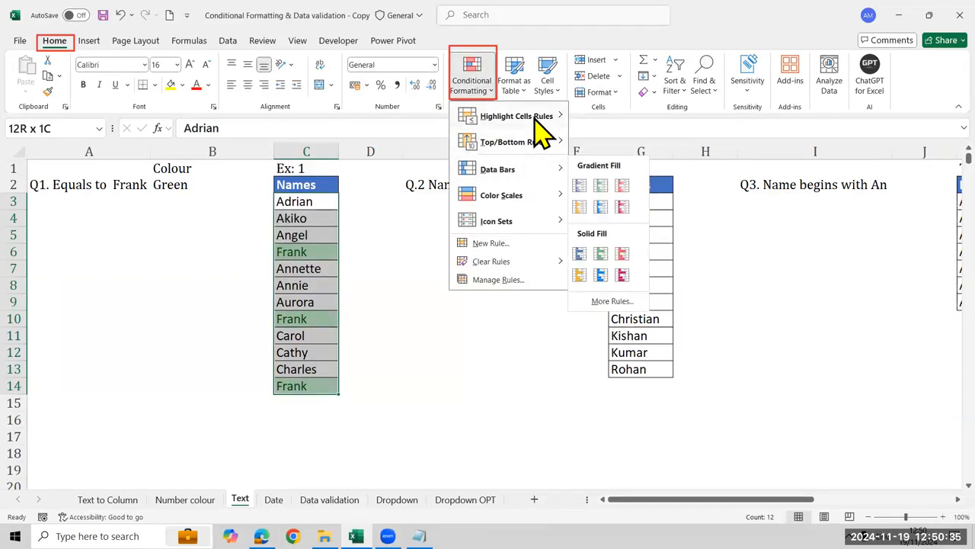
pyautogui.moveTo(533, 122)
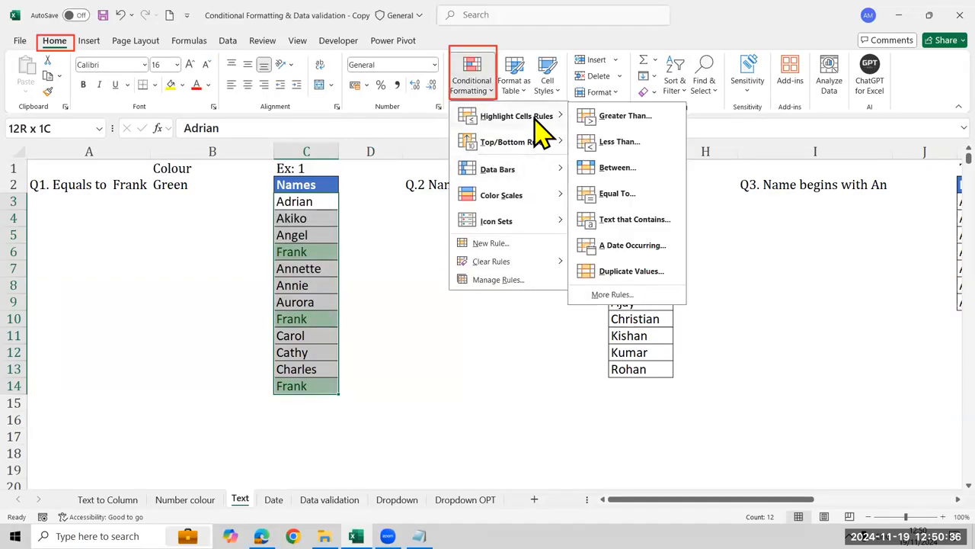
pyautogui.click(620, 198)
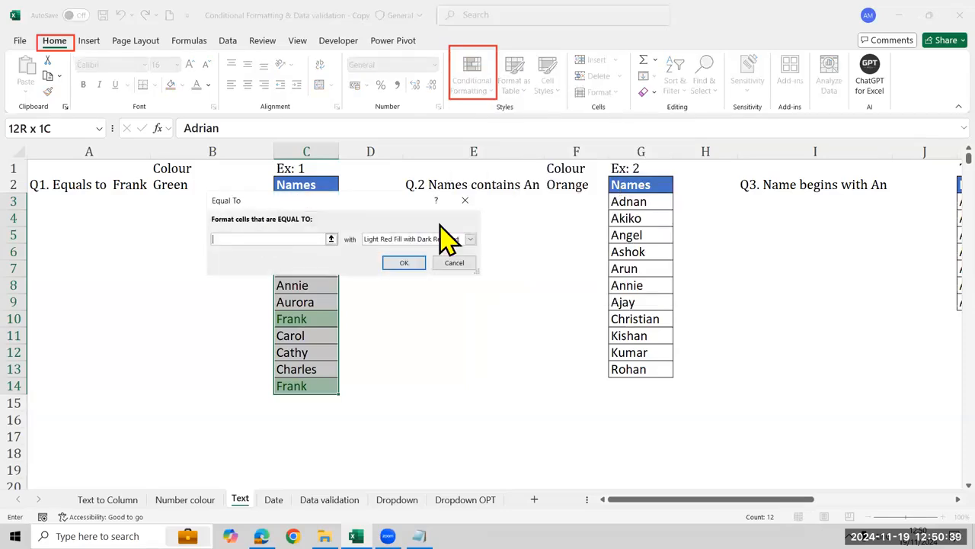
pyautogui.write('fran')
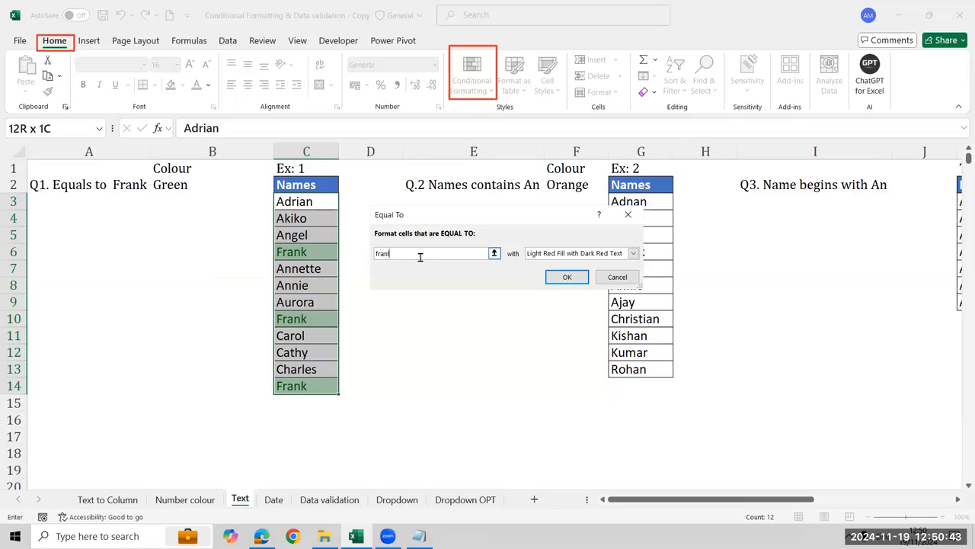
pyautogui.write('k')
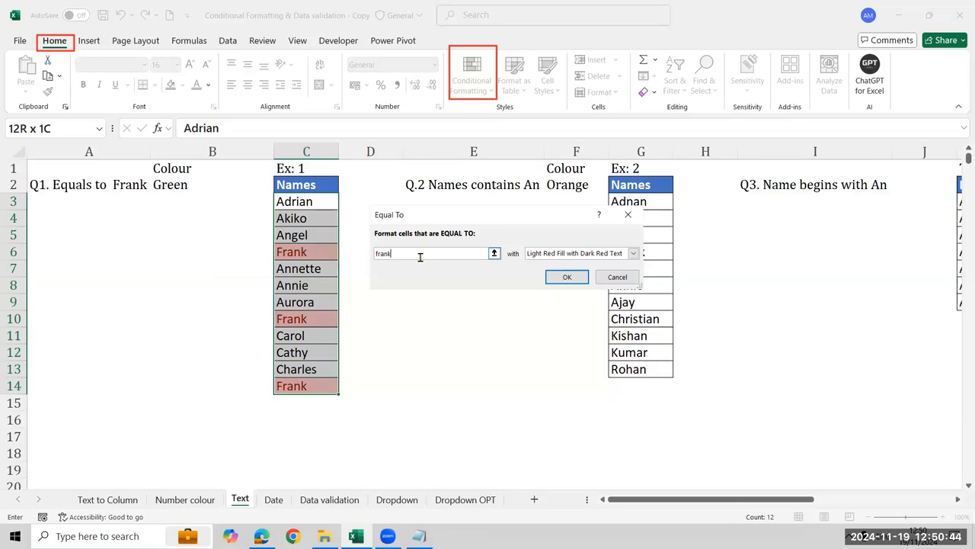
pyautogui.click(536, 256)
pyautogui.click(543, 281)
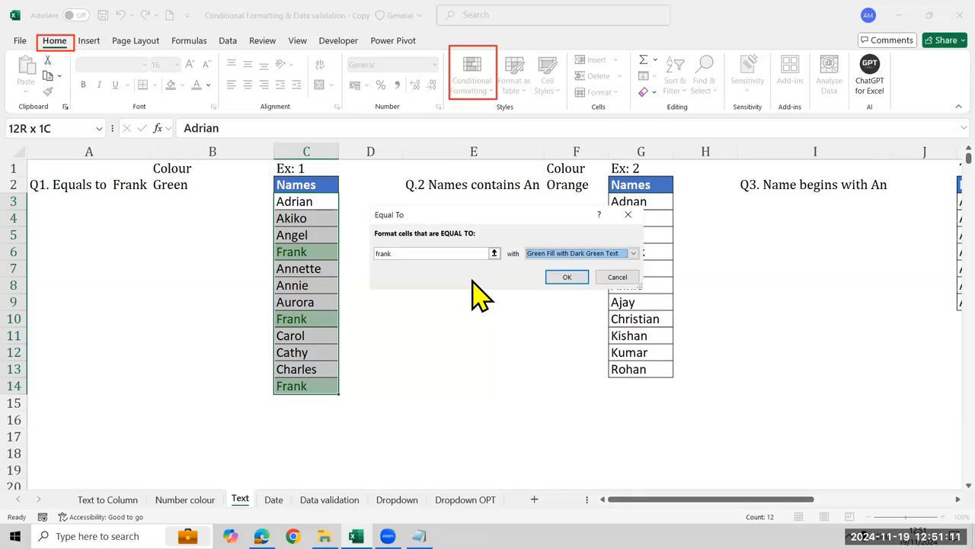
pyautogui.click(618, 277)
# Start a Text That Contains highlight rule for the names in G3:G13 with the text "an"
pyautogui.click(664, 201)
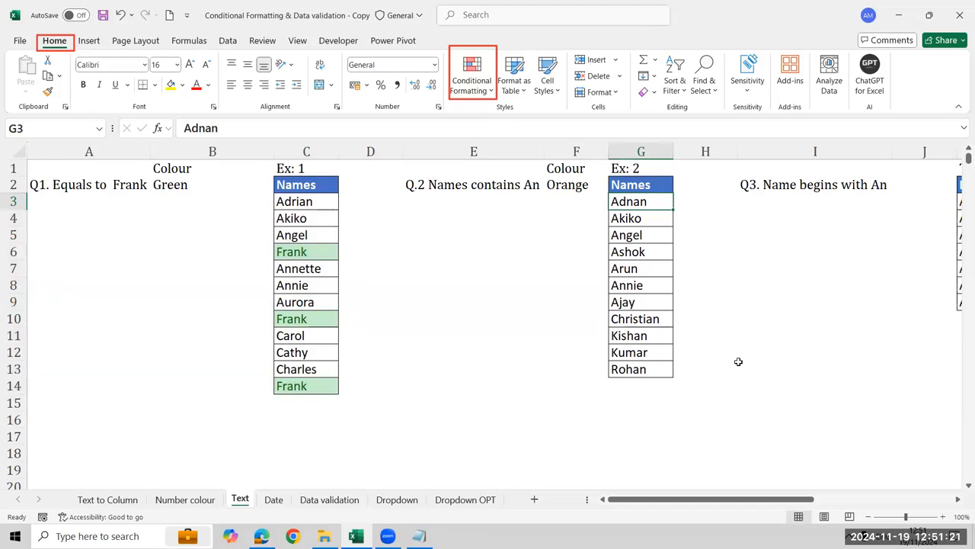
pyautogui.hotkey('ctrl', 'shift', 'Down')
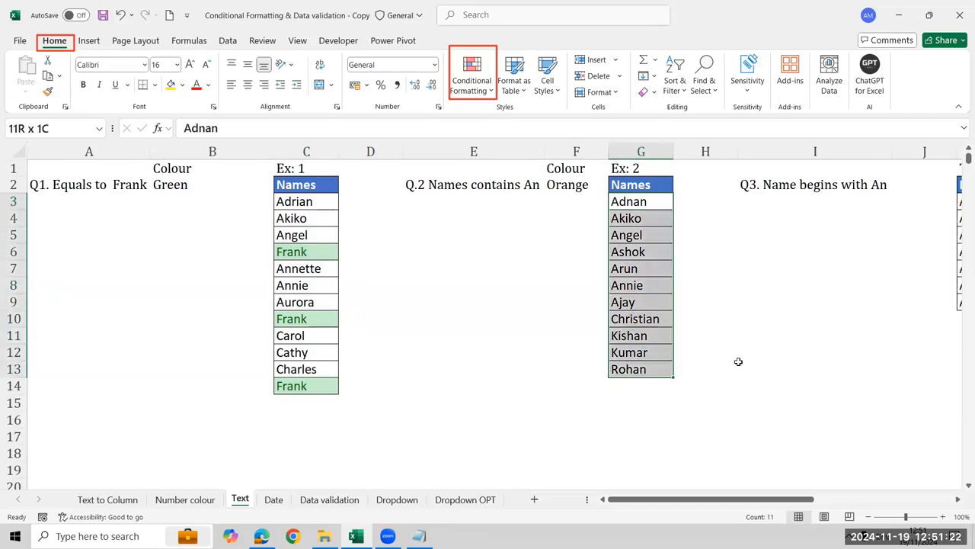
pyautogui.click(476, 90)
pyautogui.moveTo(531, 126)
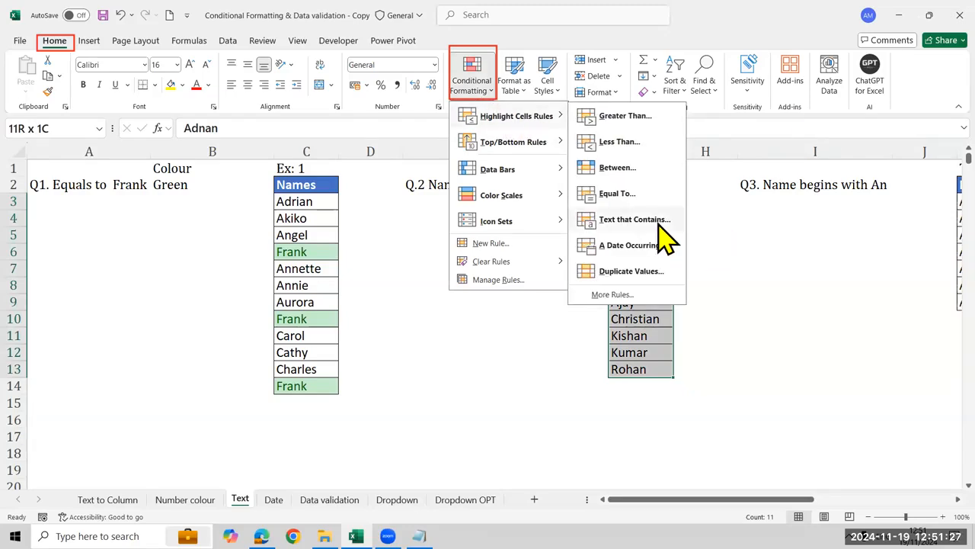
pyautogui.click(816, 303)
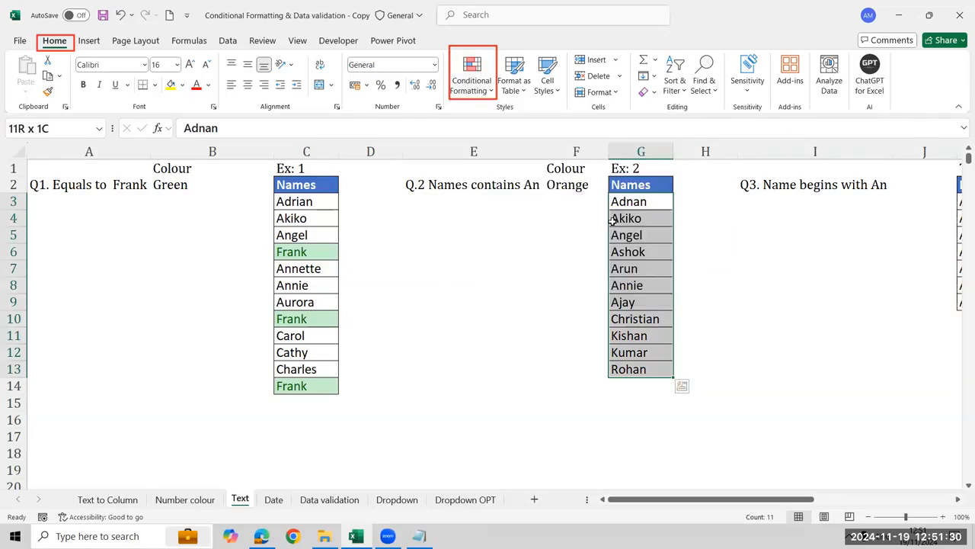
pyautogui.click(492, 86)
pyautogui.moveTo(538, 118)
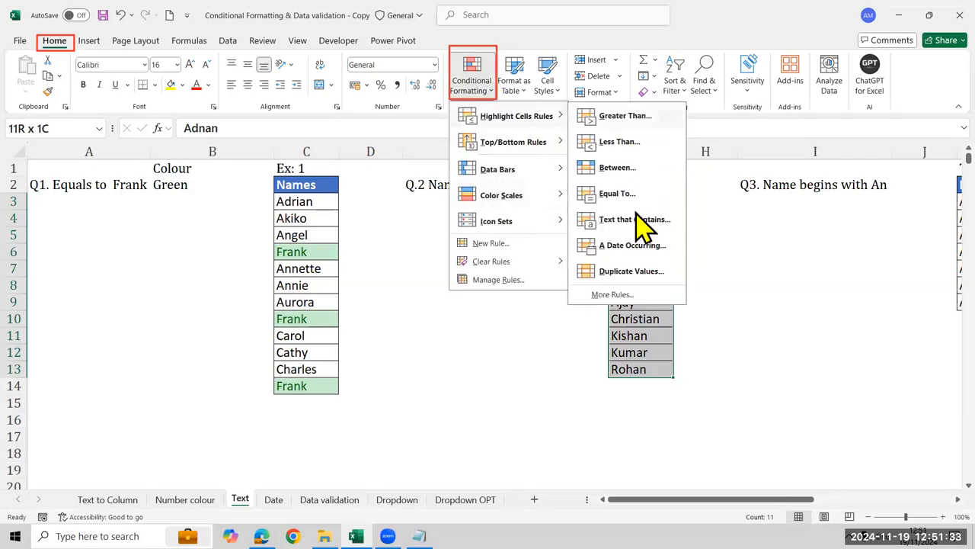
pyautogui.click(632, 223)
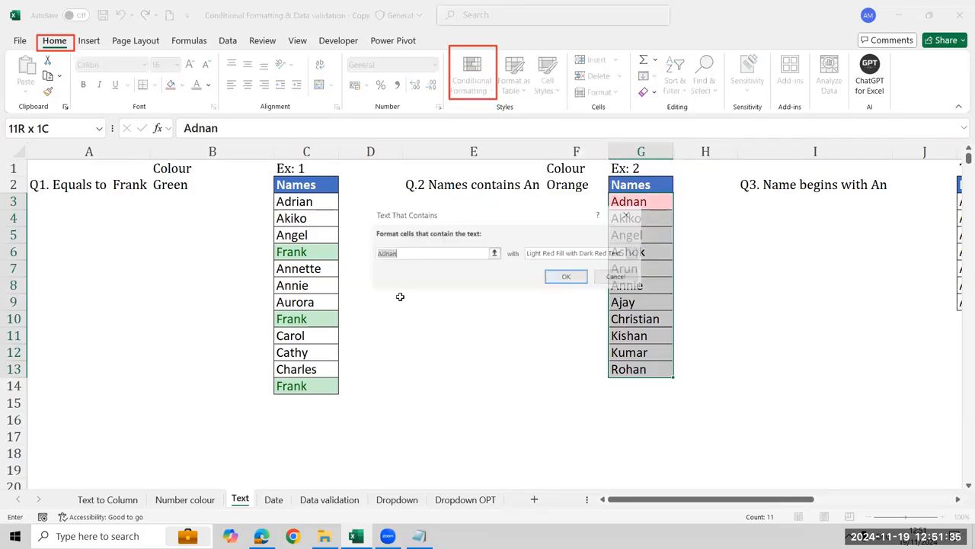
pyautogui.write('an')
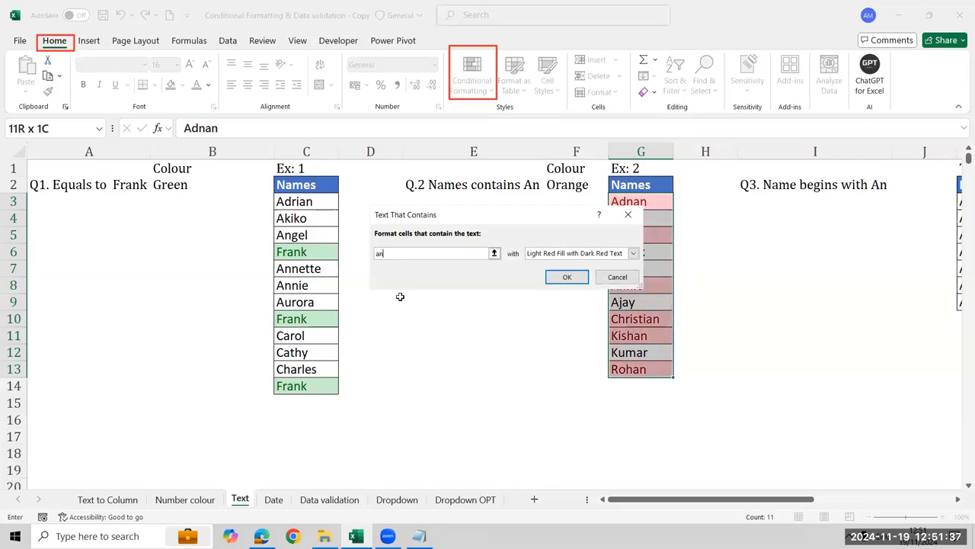
pyautogui.moveTo(505, 217); pyautogui.dragTo(385, 194)
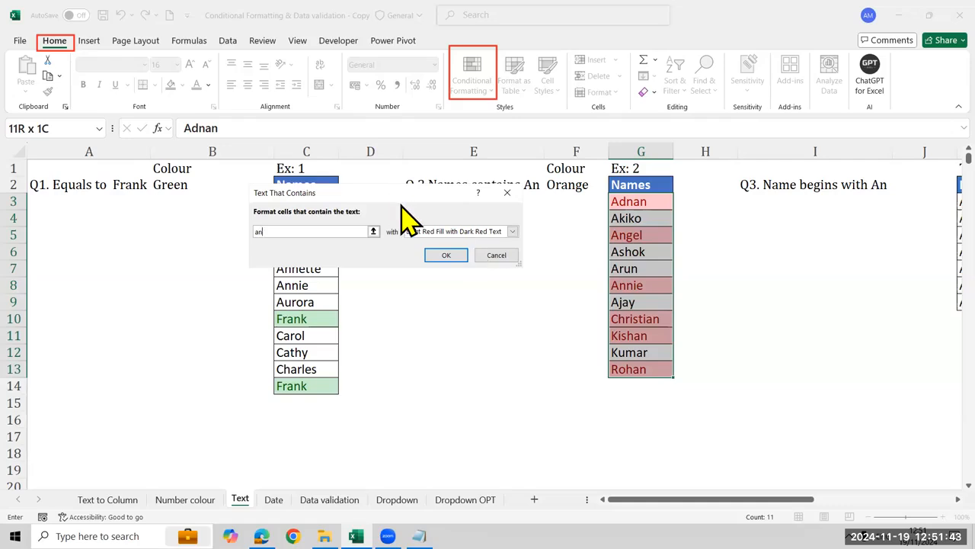
pyautogui.moveTo(412, 191); pyautogui.dragTo(400, 217)
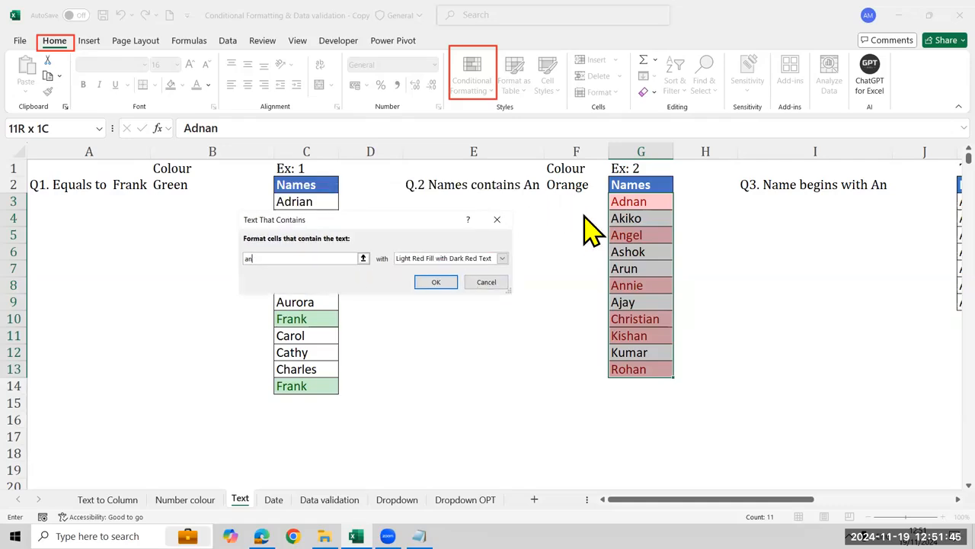
# Give the Text That Contains rule for "an" on G3:G13 a custom light gold fill and apply it
pyautogui.click(502, 258)
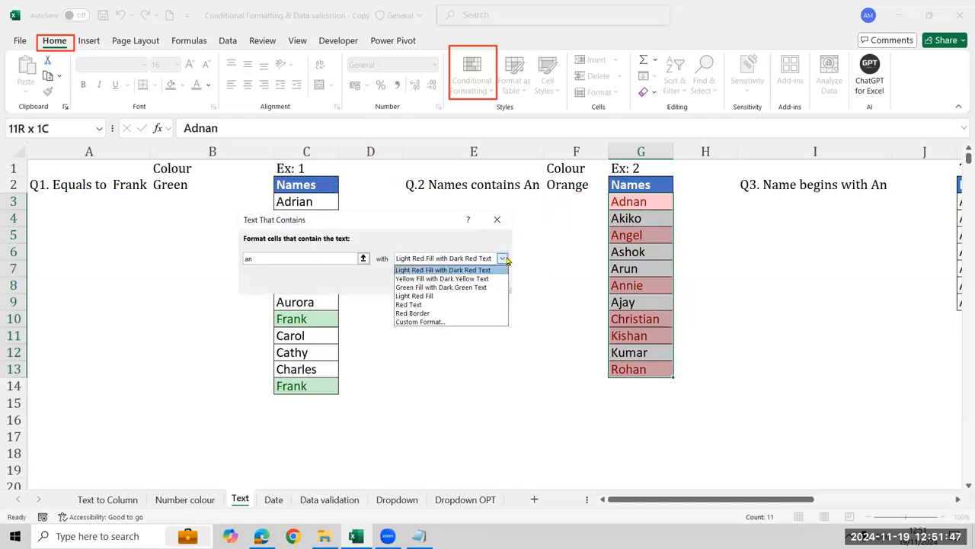
pyautogui.click(464, 323)
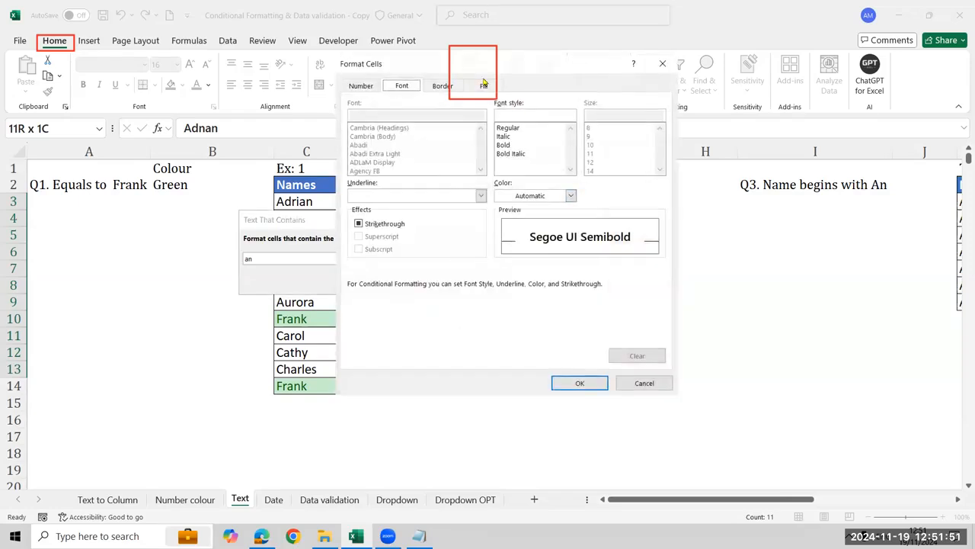
pyautogui.click(484, 85)
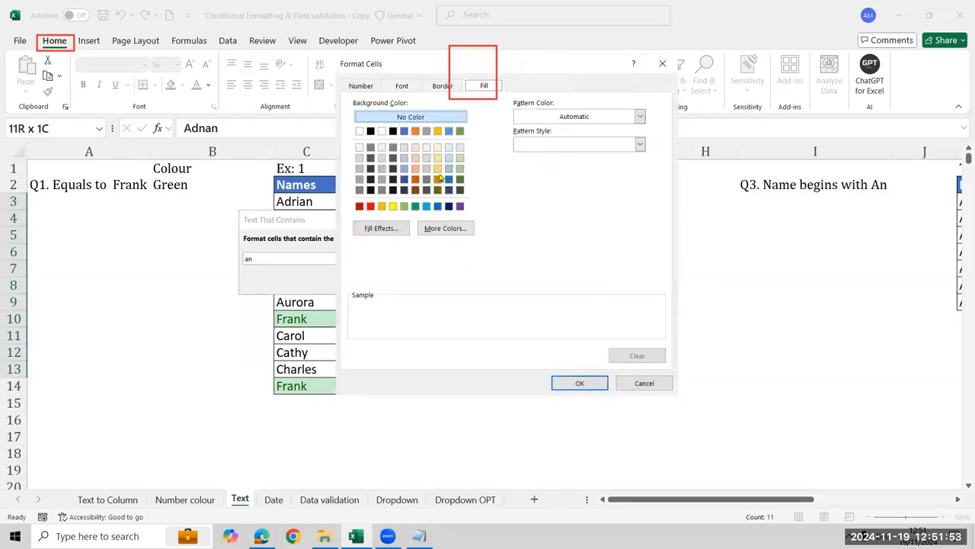
pyautogui.click(437, 168)
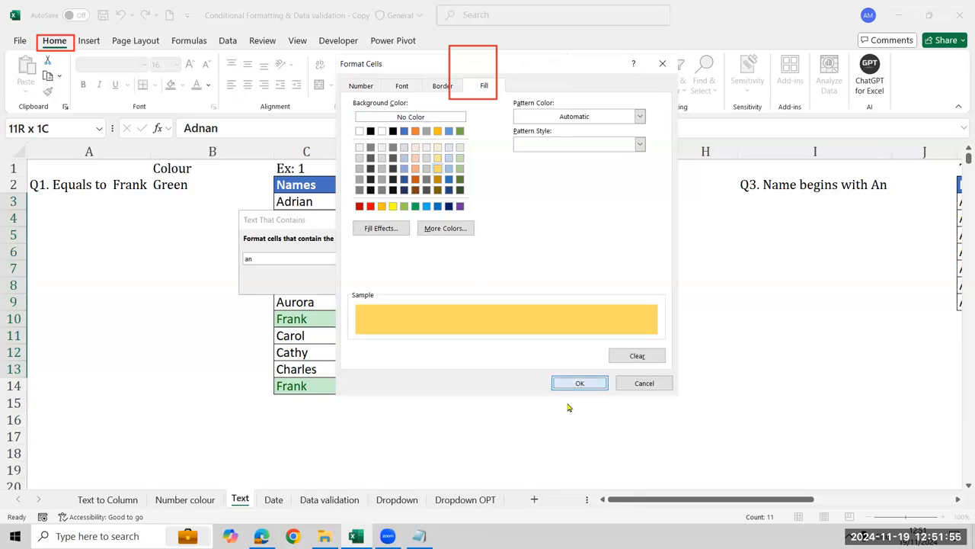
pyautogui.click(579, 382)
pyautogui.click(438, 281)
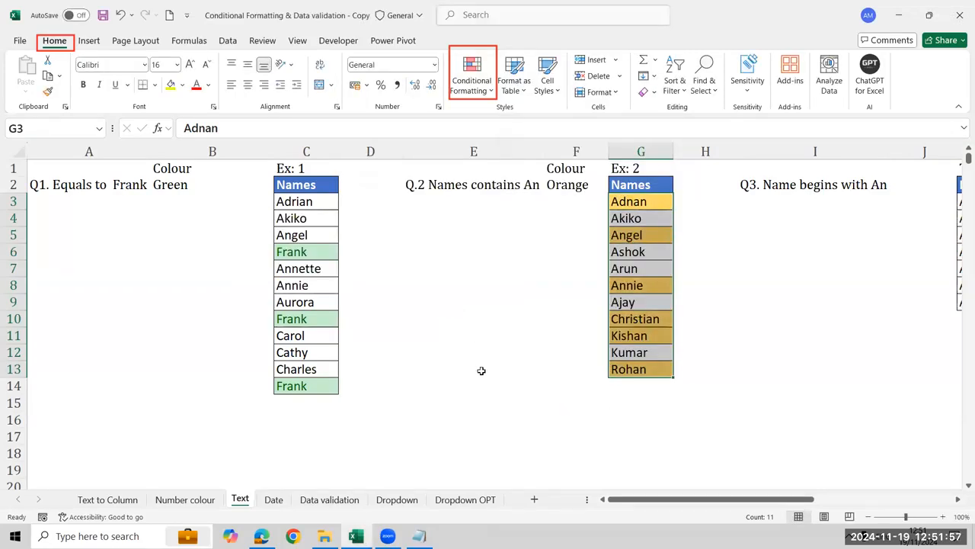
pyautogui.click(491, 90)
pyautogui.moveTo(519, 128)
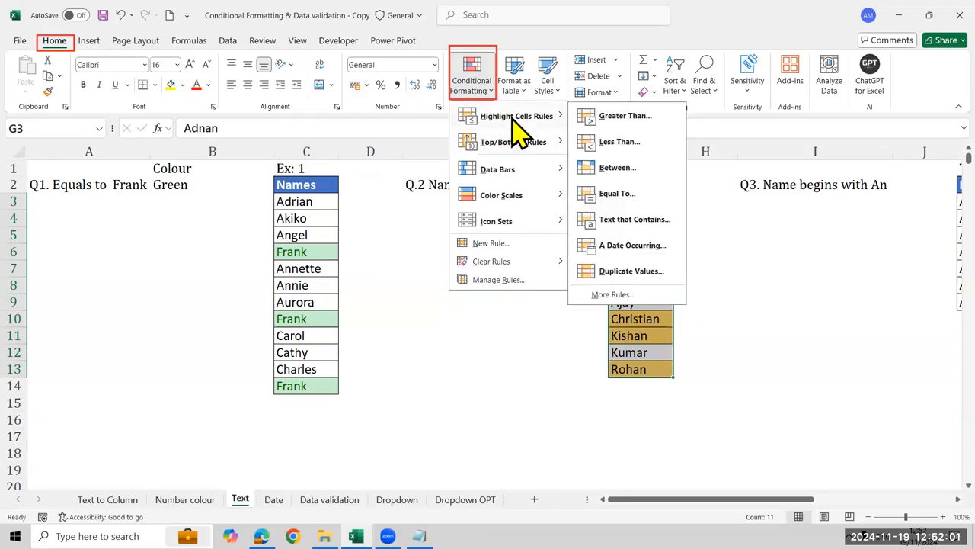
pyautogui.click(637, 221)
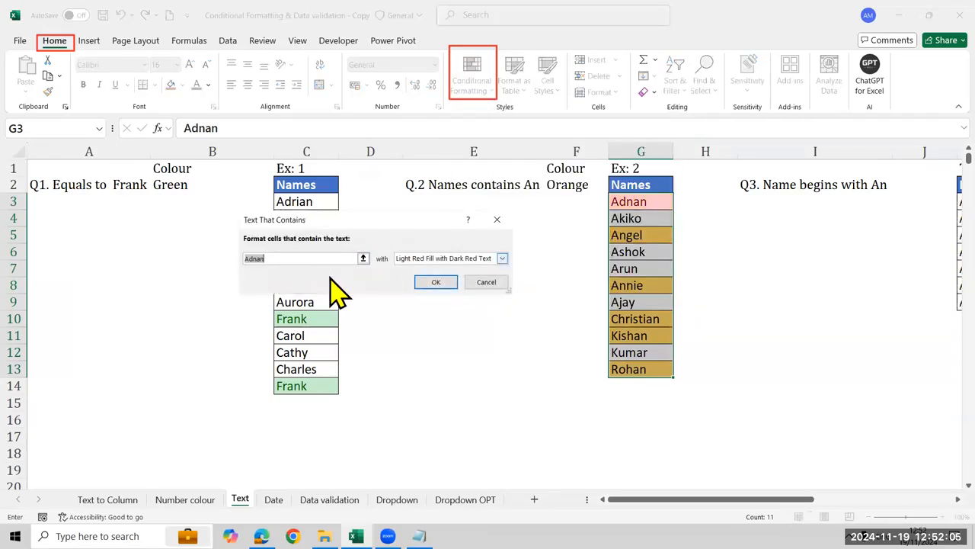
pyautogui.write('an')
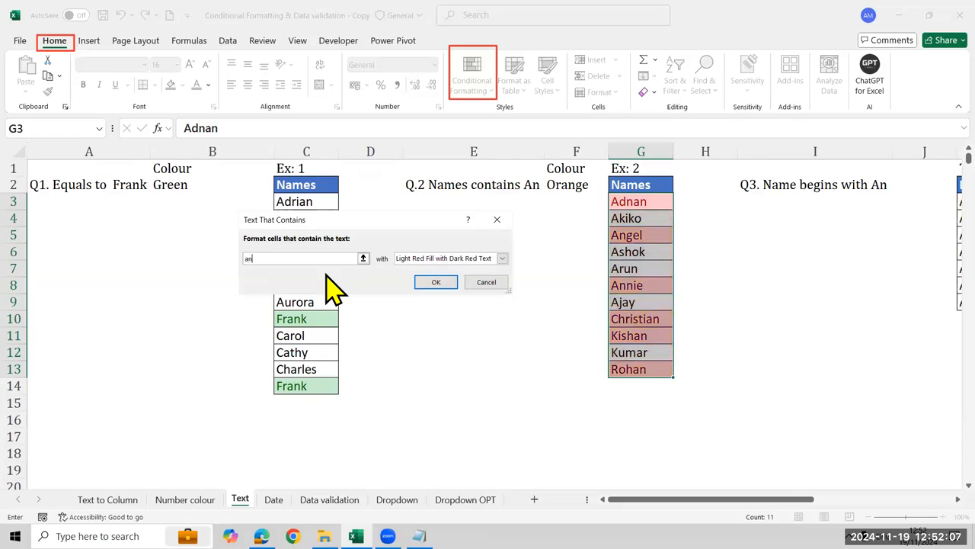
pyautogui.click(436, 261)
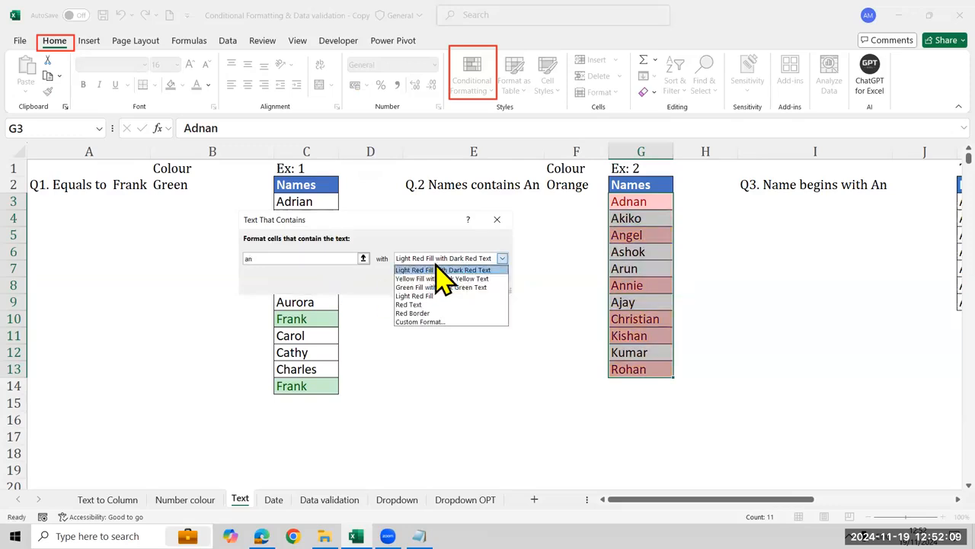
pyautogui.click(444, 322)
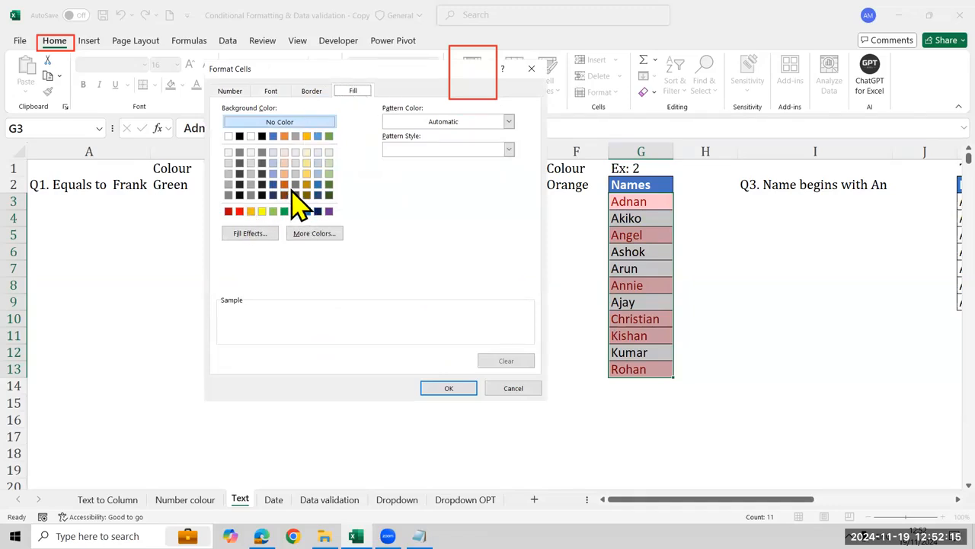
pyautogui.click(534, 390)
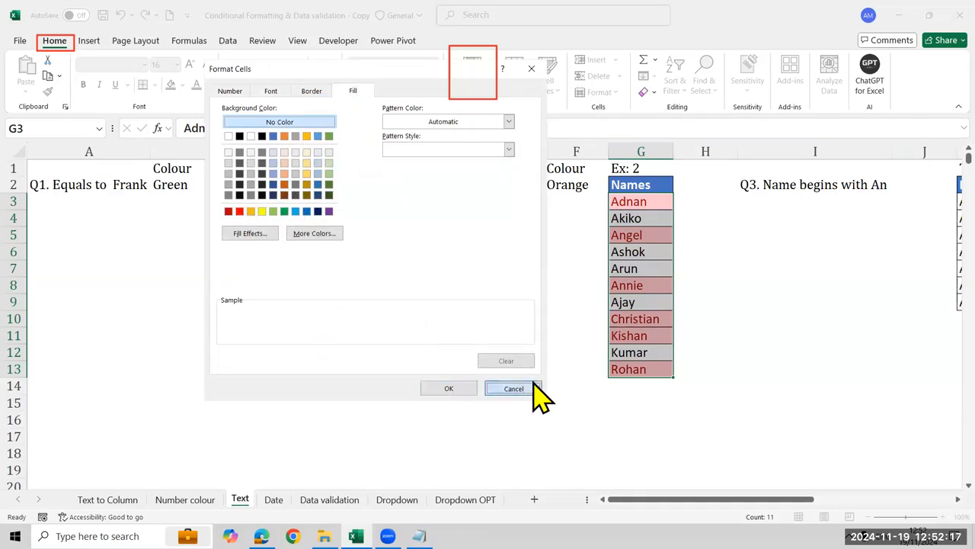
pyautogui.click(487, 284)
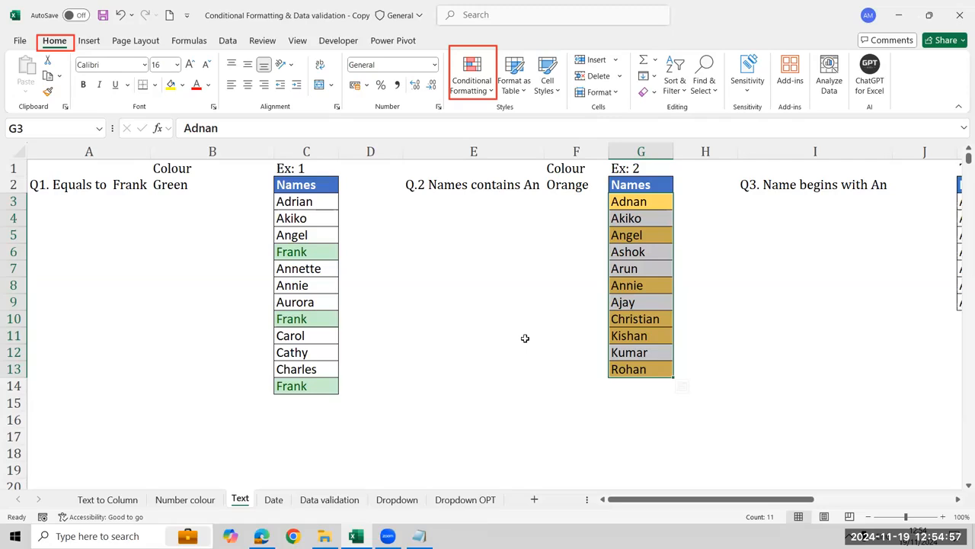
# Go across the sheet to the Q3 exercise and its Task 1 names in column K
pyautogui.press('Right')
pyautogui.press('Right')
pyautogui.press('Right')
pyautogui.press('Right')
pyautogui.press('Right')
pyautogui.press('Right')
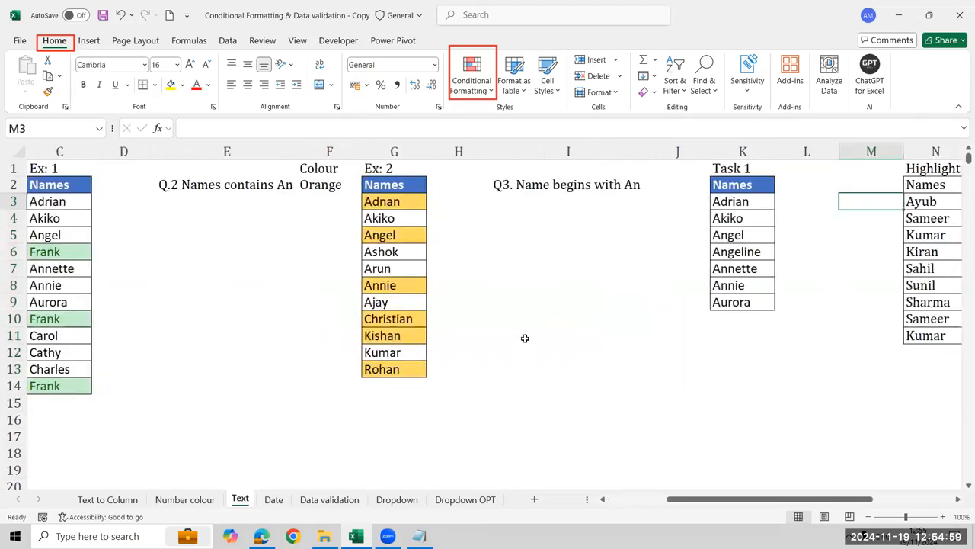
pyautogui.press('Right')
pyautogui.press('Right')
pyautogui.press('Right')
pyautogui.press('Left')
pyautogui.press('Left')
pyautogui.press('Left')
pyautogui.press('Left')
pyautogui.press('Left')
pyautogui.press('Left')
pyautogui.press('Right')
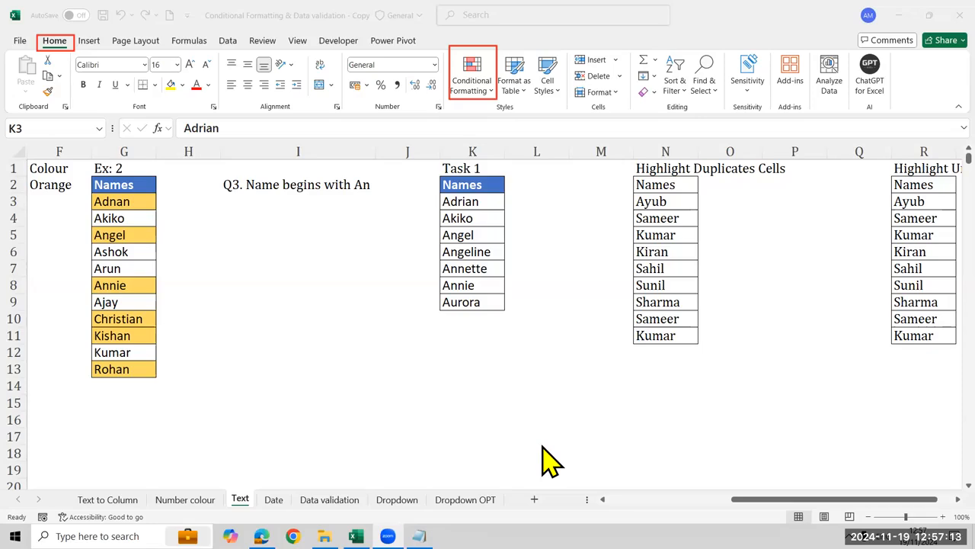
# Start a new highlight rule for K3:K9 that formats only cells with Specific Text beginning with "an"
pyautogui.click(468, 203)
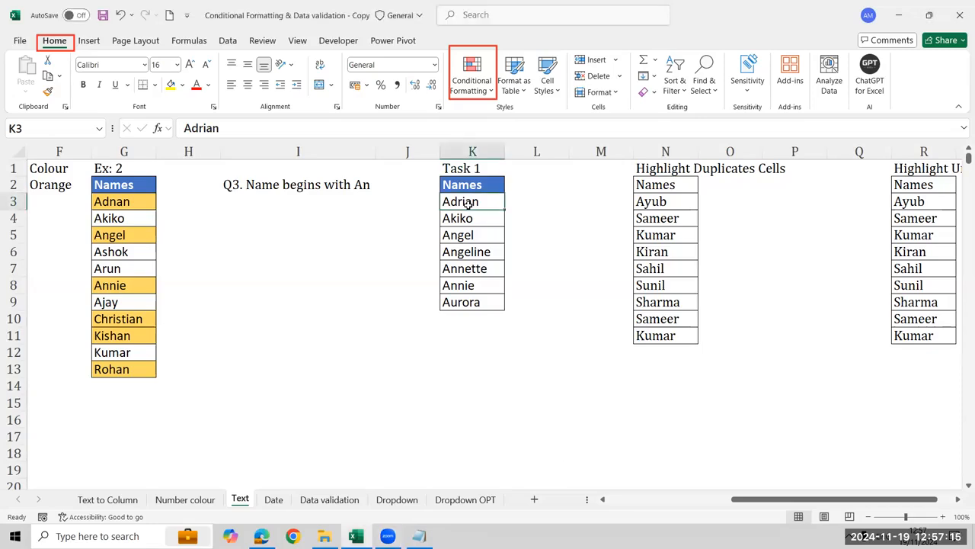
pyautogui.moveTo(468, 202); pyautogui.dragTo(468, 301)
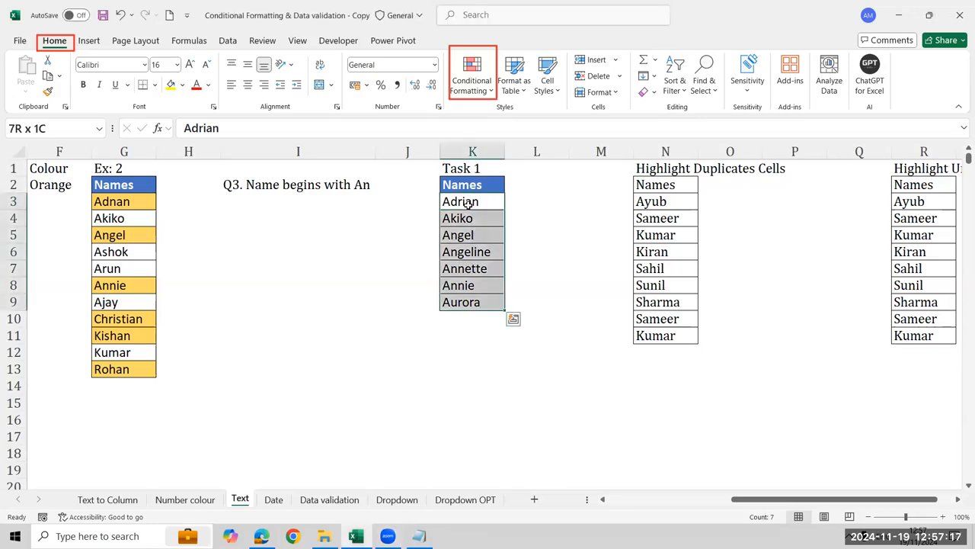
pyautogui.click(483, 101)
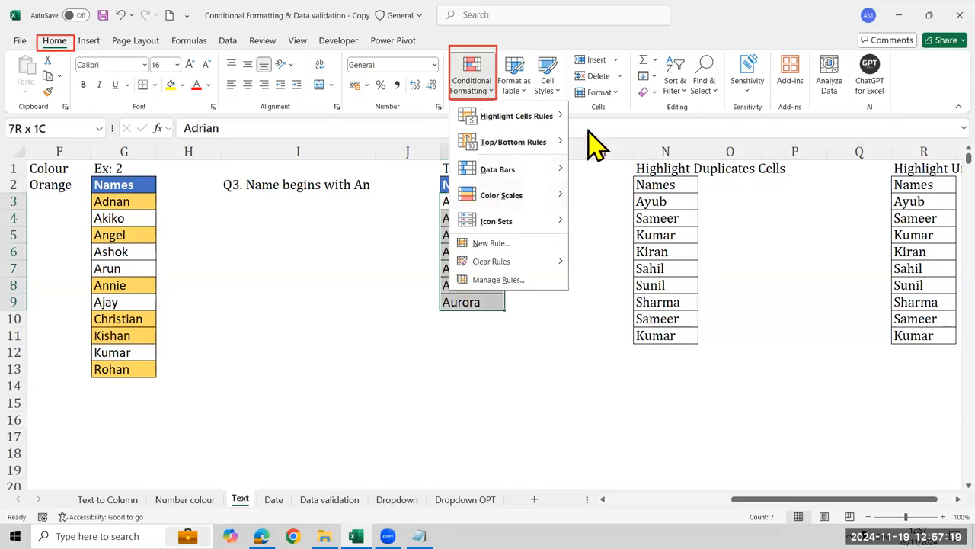
pyautogui.moveTo(543, 121)
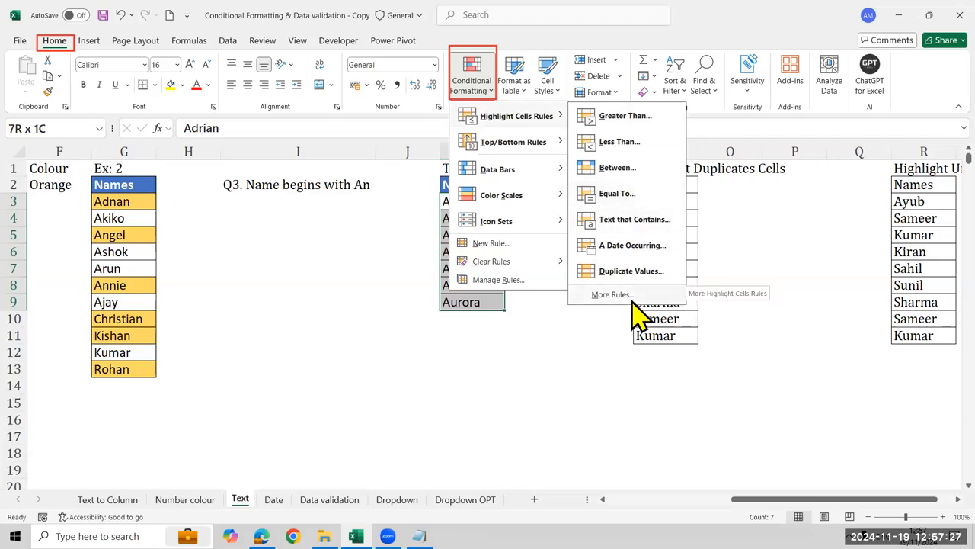
pyautogui.click(632, 299)
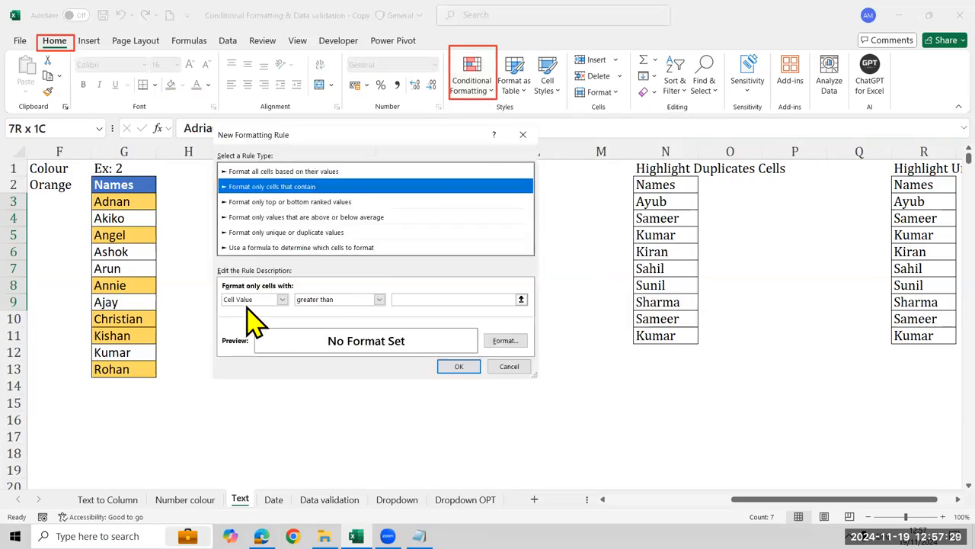
pyautogui.click(259, 300)
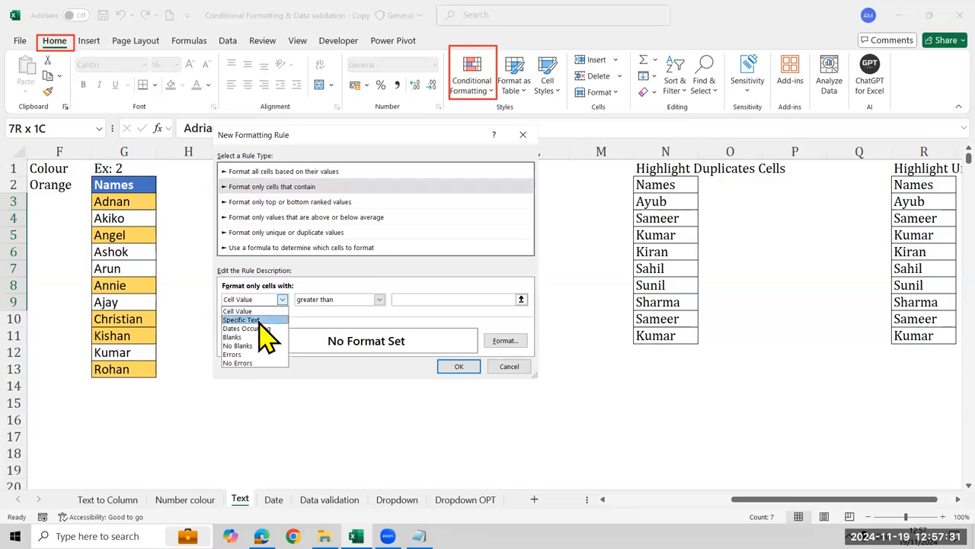
pyautogui.click(259, 321)
pyautogui.click(350, 300)
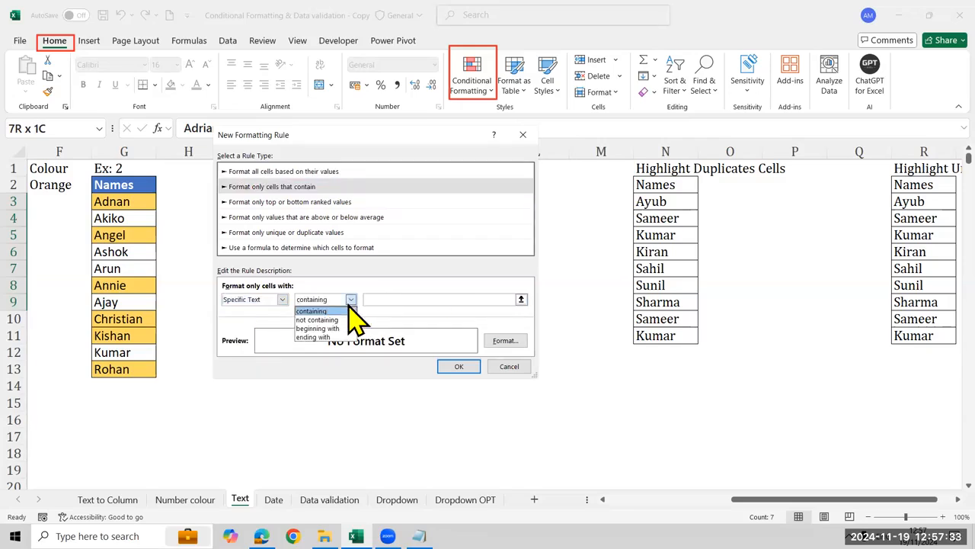
pyautogui.click(350, 330)
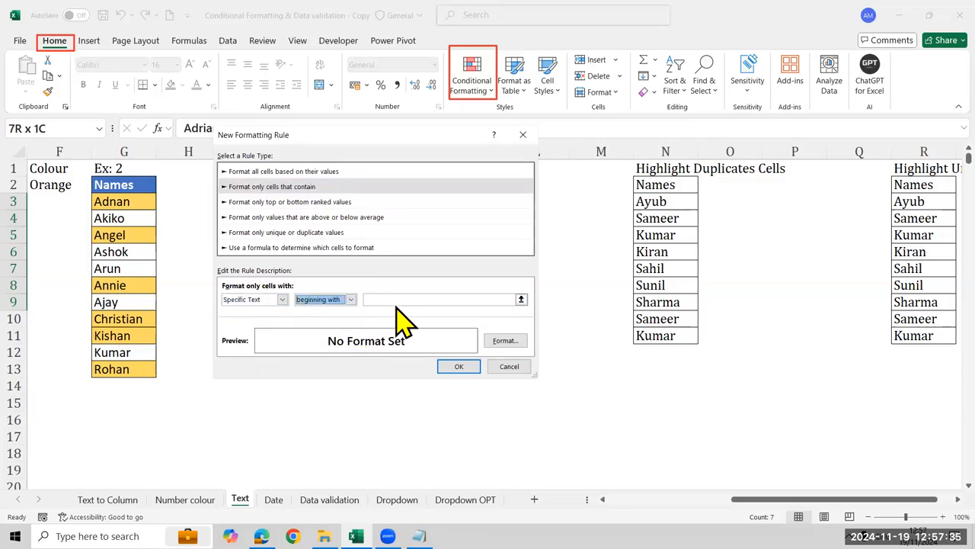
pyautogui.click(394, 298)
pyautogui.write('an')
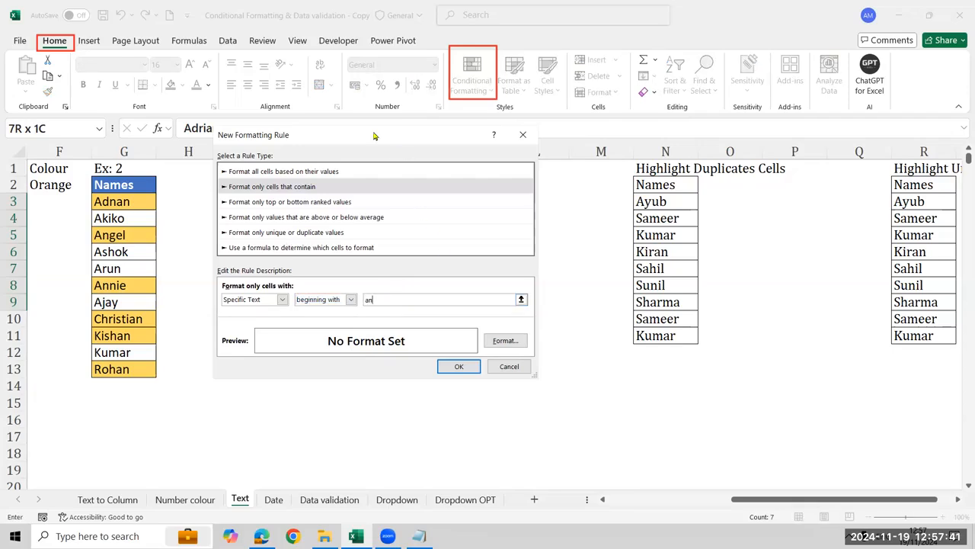
# Set a yellow fill as the format of the "beginning with" rule and apply it to K3:K9
pyautogui.moveTo(374, 135); pyautogui.dragTo(274, 194)
pyautogui.click(398, 400)
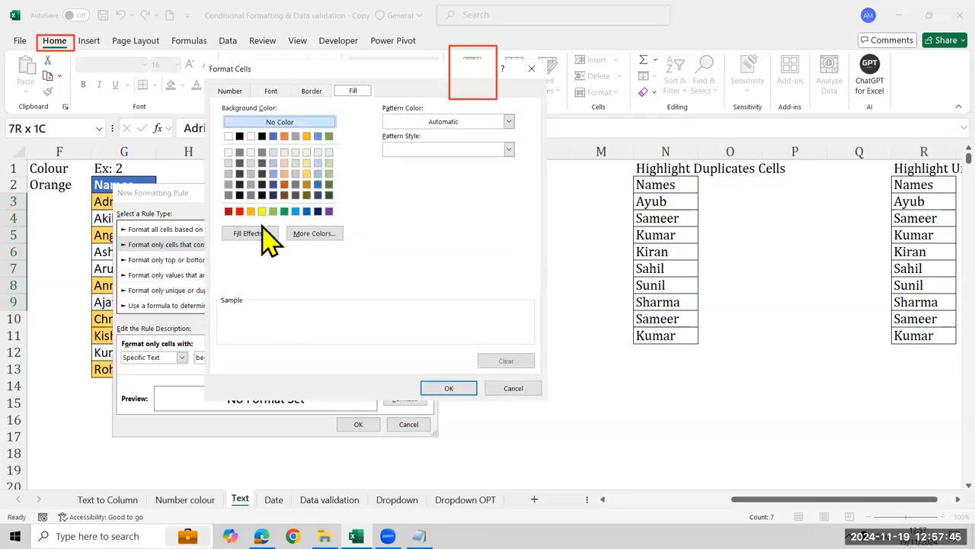
pyautogui.click(262, 211)
pyautogui.click(445, 391)
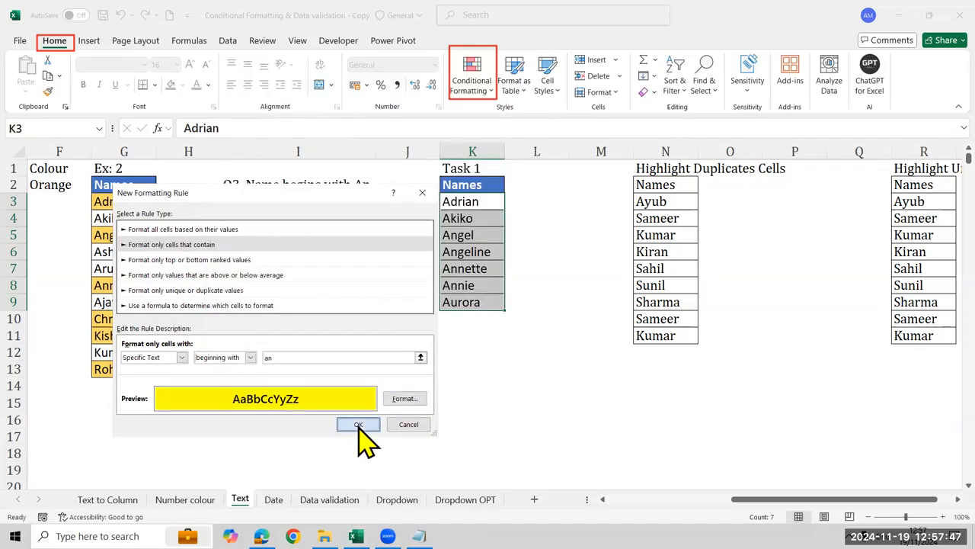
pyautogui.click(358, 425)
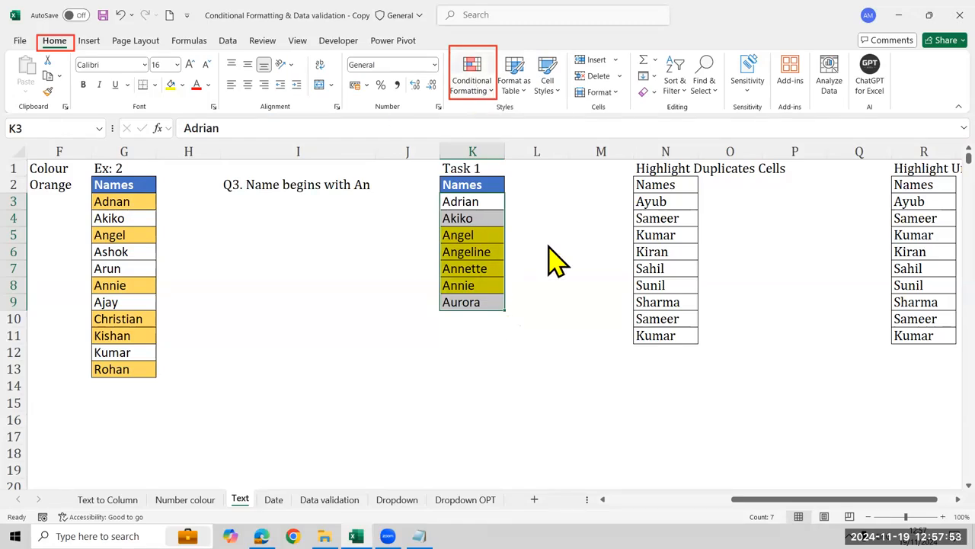
pyautogui.click(471, 77)
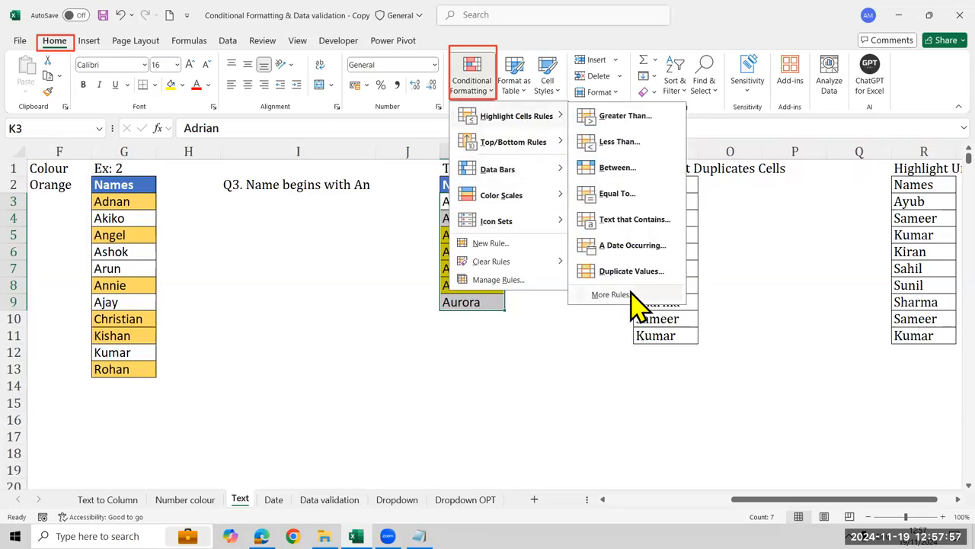
pyautogui.click(631, 293)
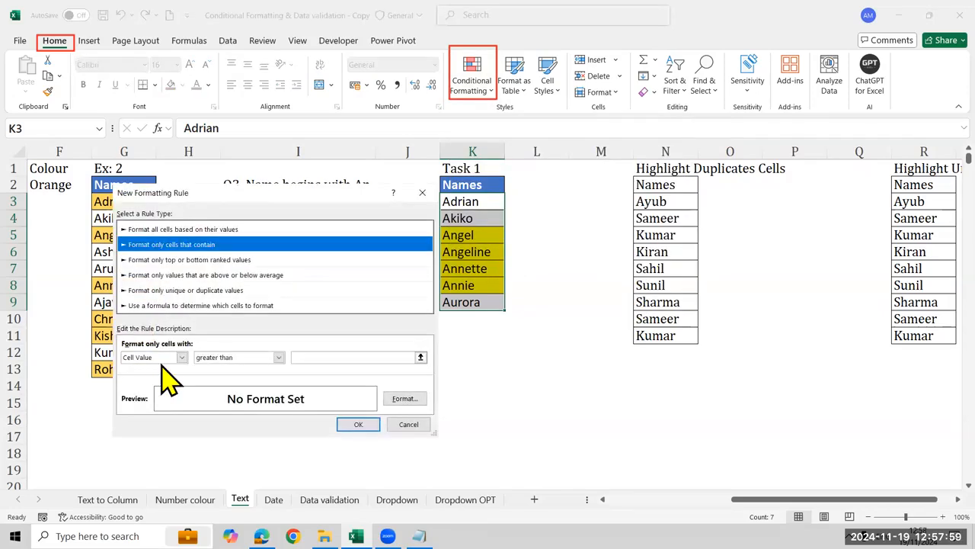
pyautogui.click(181, 357)
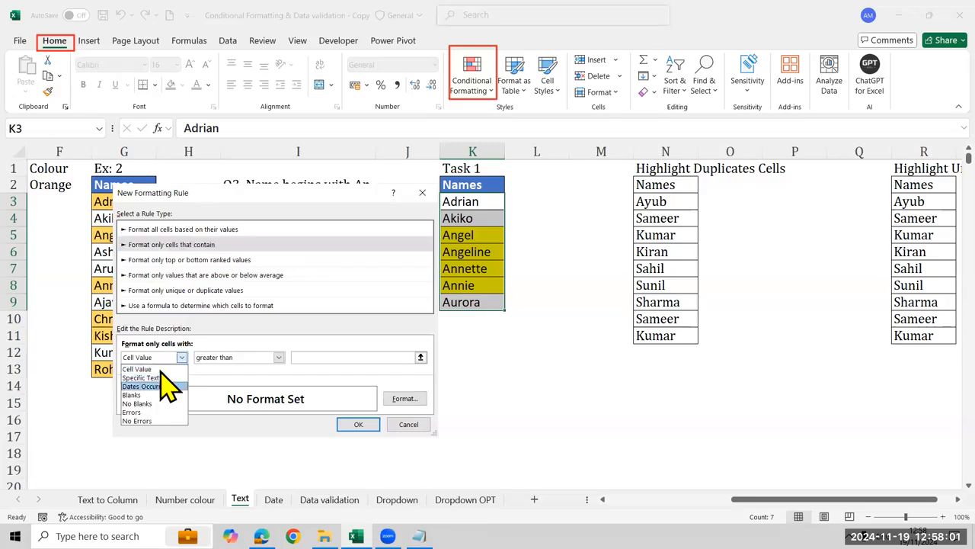
pyautogui.click(162, 378)
pyautogui.click(249, 357)
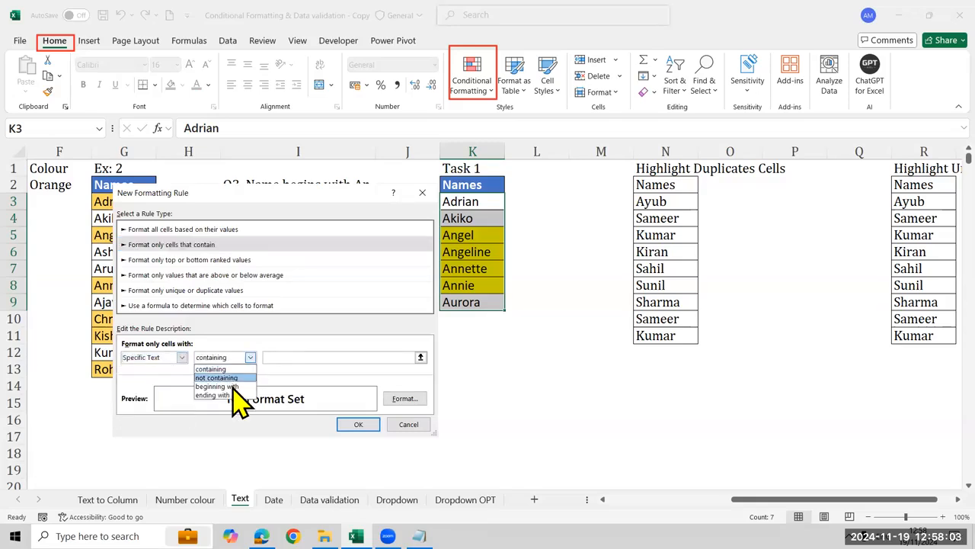
pyautogui.click(232, 387)
pyautogui.click(298, 358)
pyautogui.write('an')
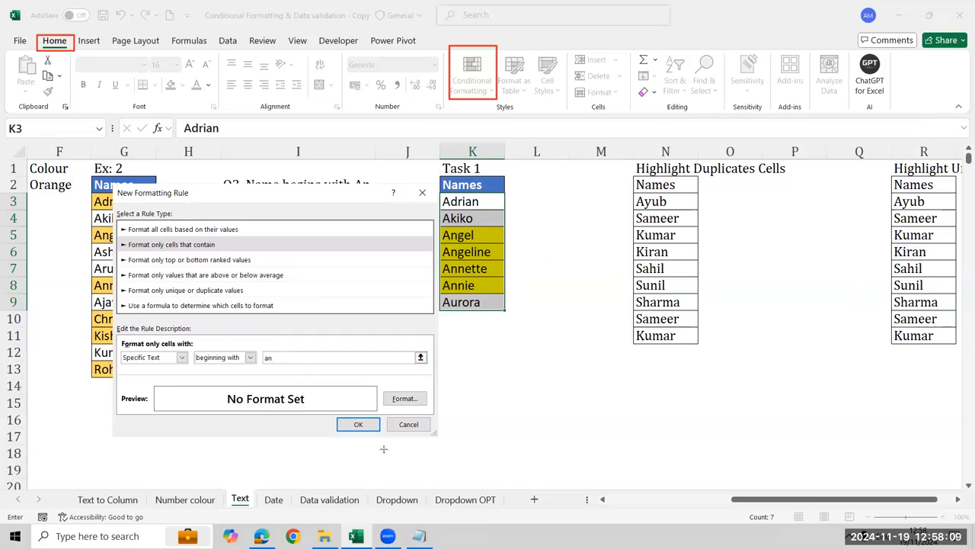
pyautogui.moveTo(112, 336)
pyautogui.mouseDown()
pyautogui.moveTo(431, 348)
pyautogui.moveTo(440, 372)
pyautogui.mouseUp()
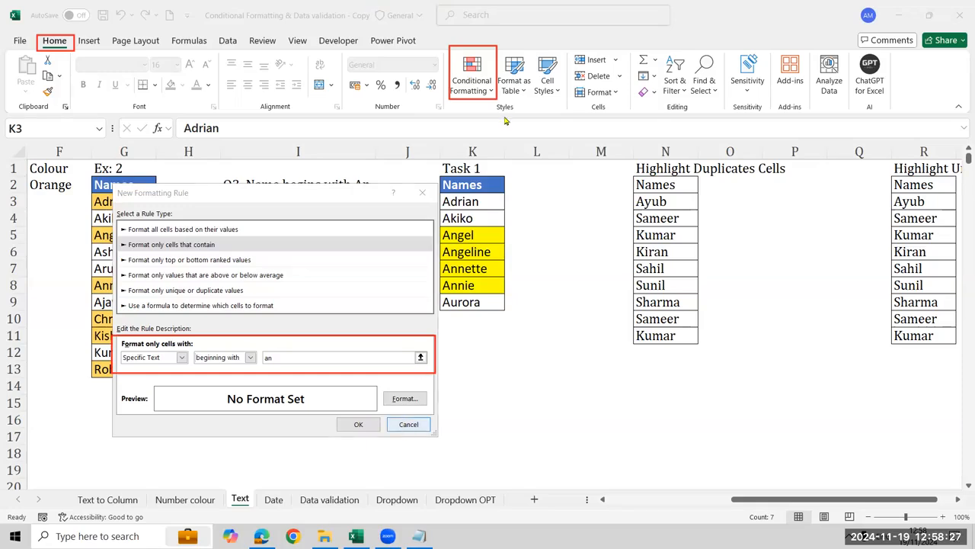
pyautogui.click(405, 429)
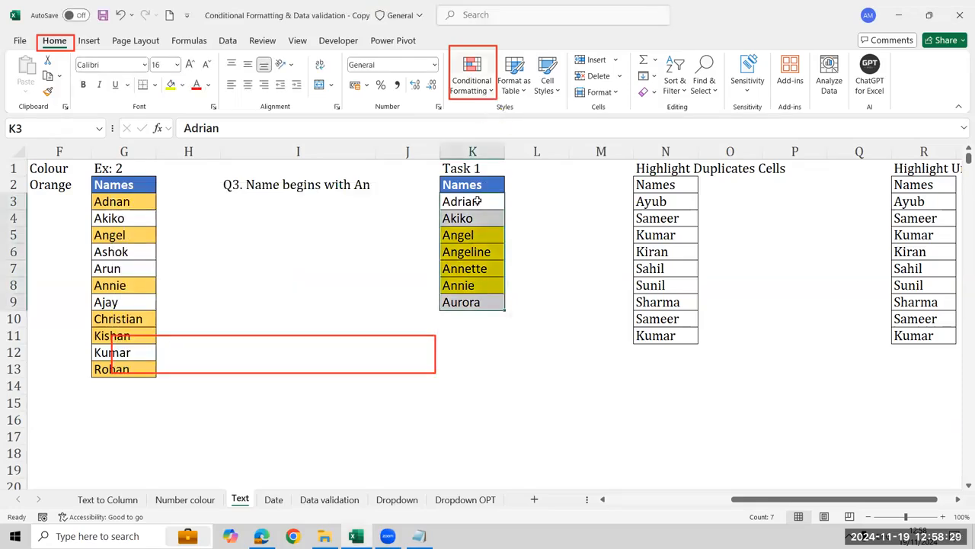
# Create another highlight rule for K3:K9 that formats only cells with Specific Text beginning with "an"
pyautogui.click(490, 95)
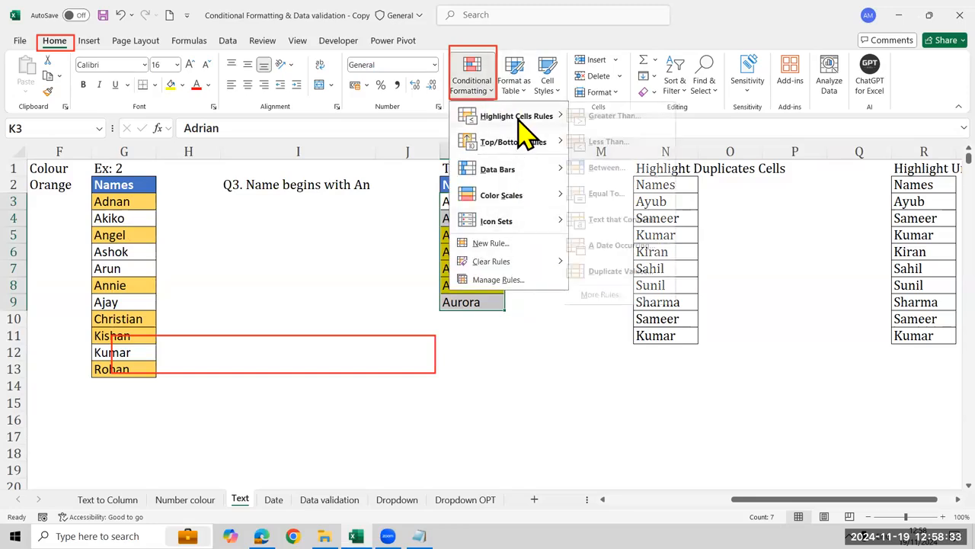
pyautogui.moveTo(553, 122)
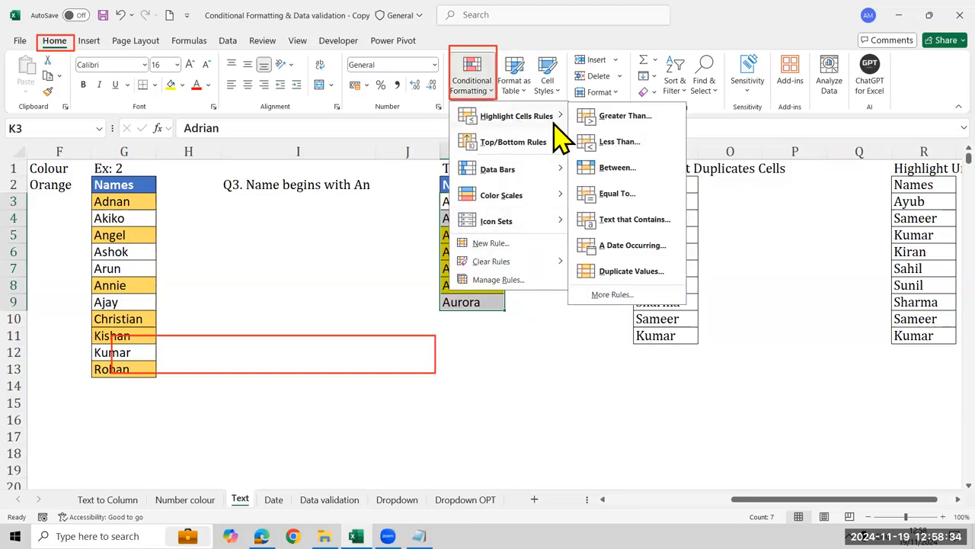
pyautogui.click(610, 297)
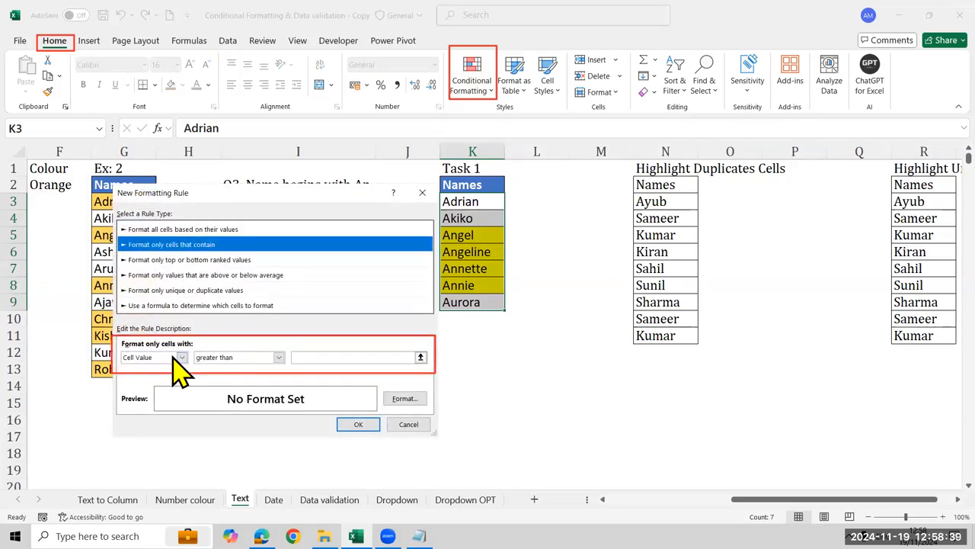
pyautogui.click(182, 357)
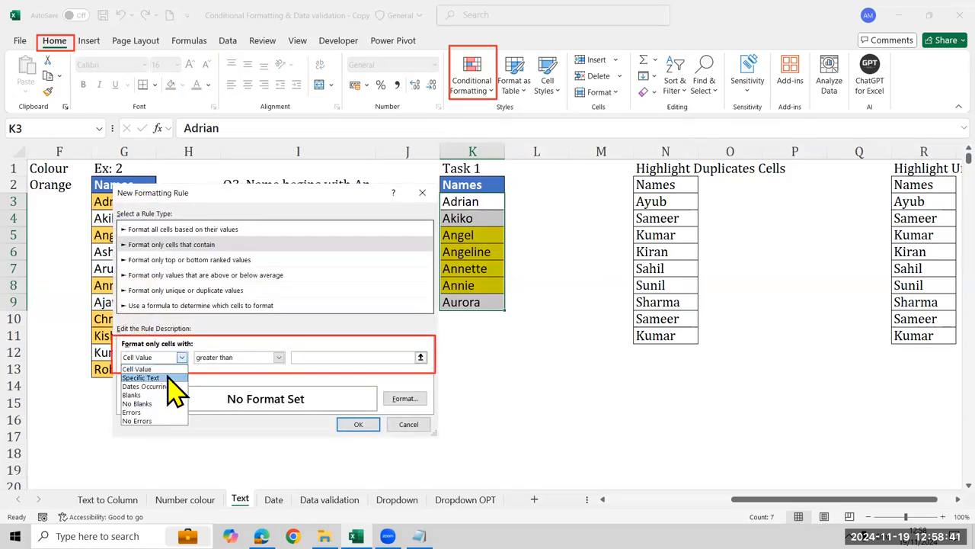
pyautogui.click(169, 377)
pyautogui.click(251, 358)
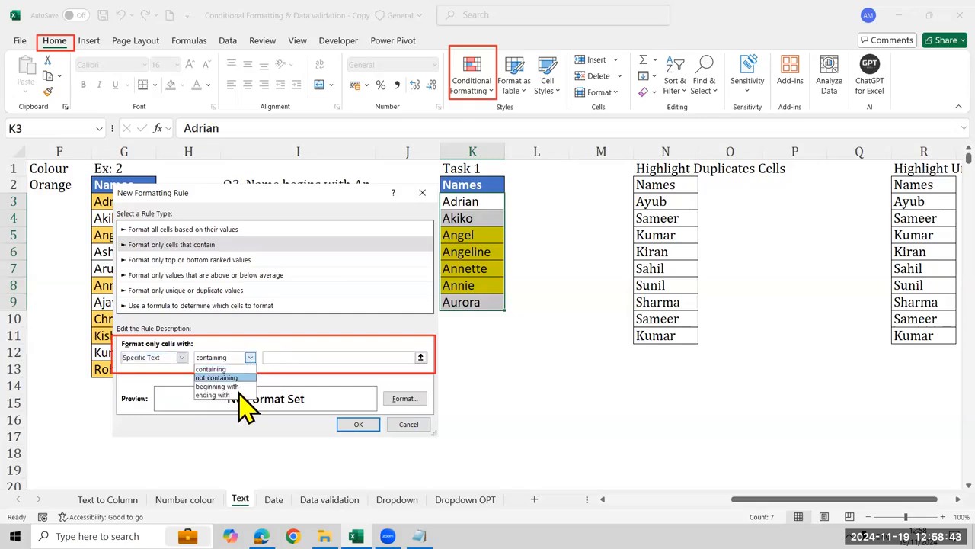
pyautogui.click(229, 386)
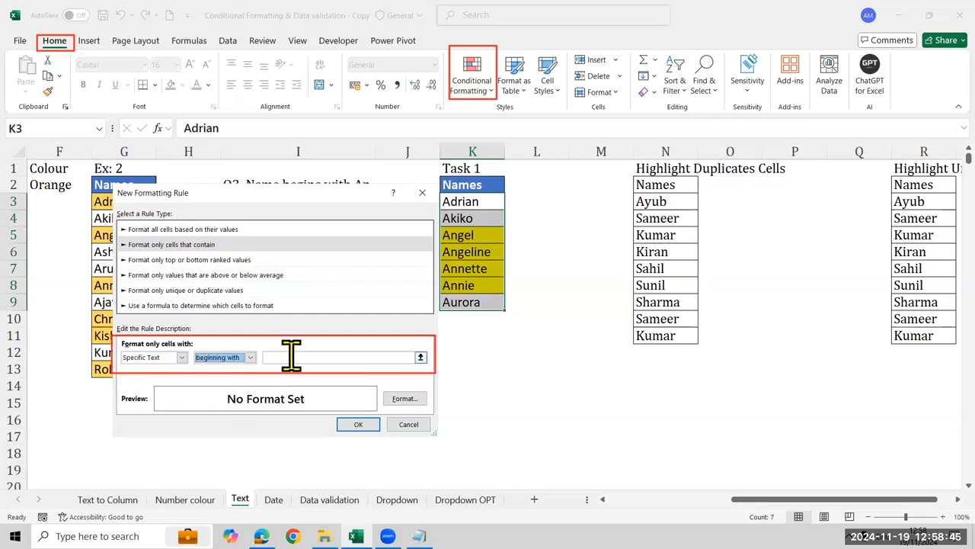
pyautogui.click(292, 355)
pyautogui.write('an')
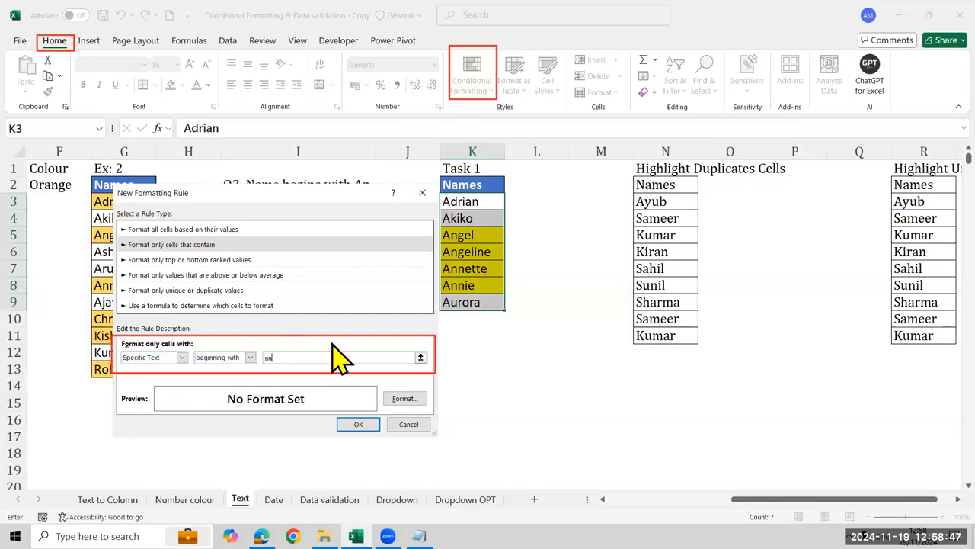
# Set a light blue fill as the format of the "beginning with" rule and apply it to K3:K9
pyautogui.click(392, 400)
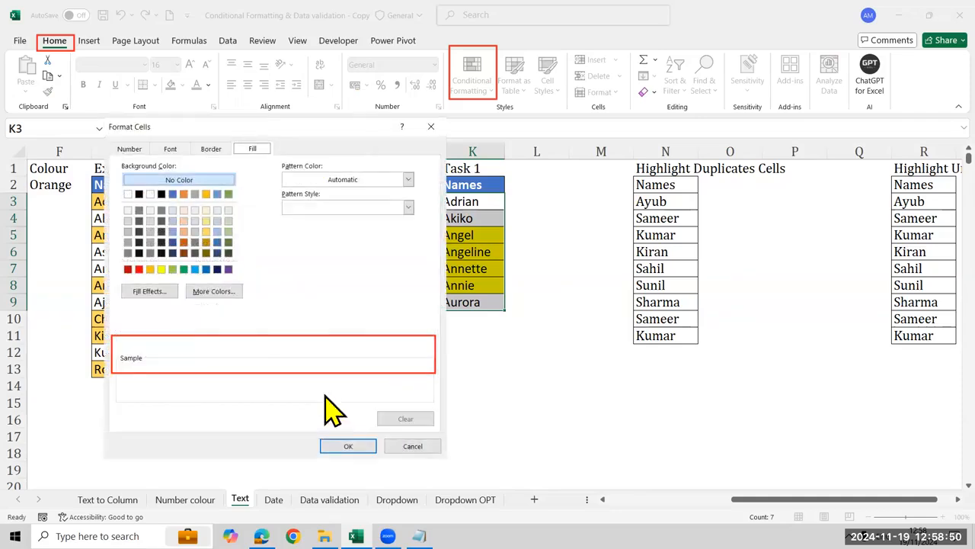
pyautogui.click(172, 269)
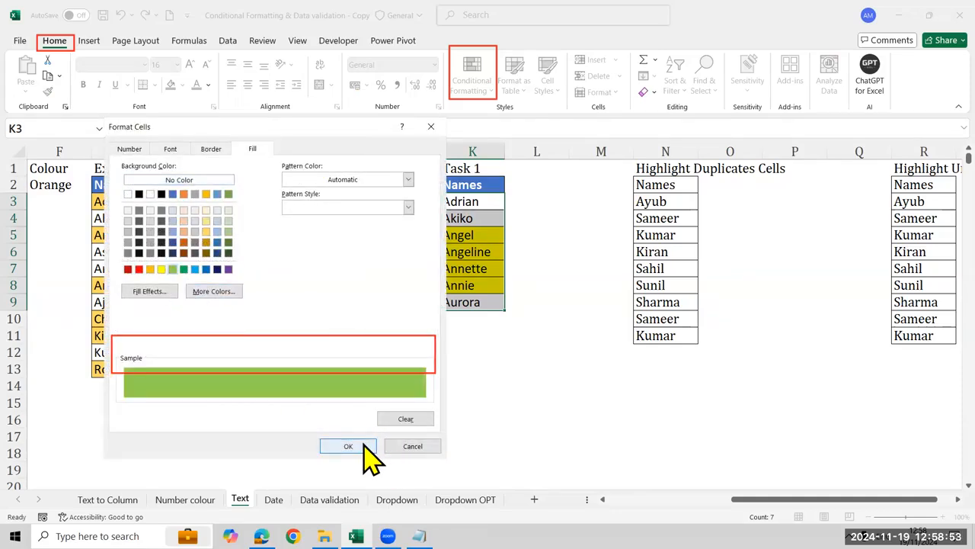
pyautogui.click(194, 270)
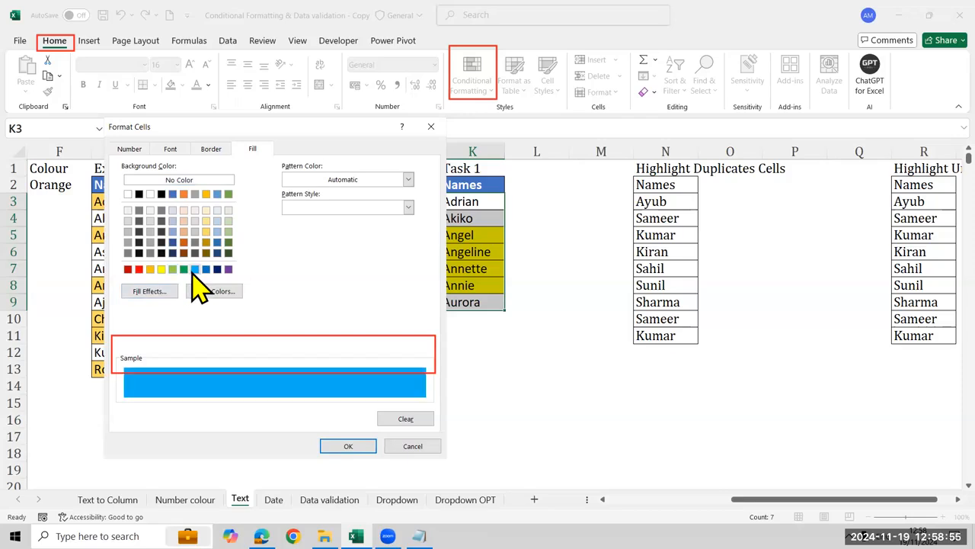
pyautogui.click(341, 445)
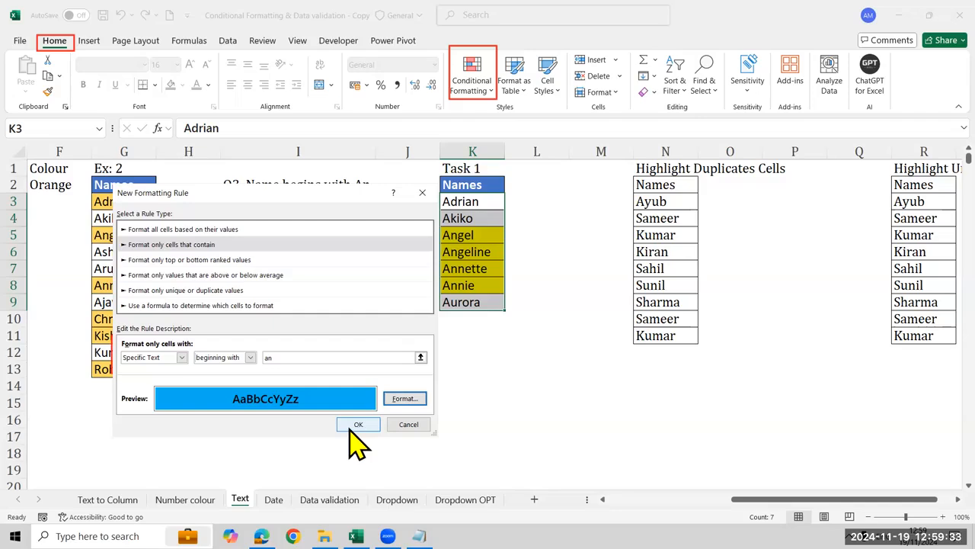
pyautogui.click(366, 423)
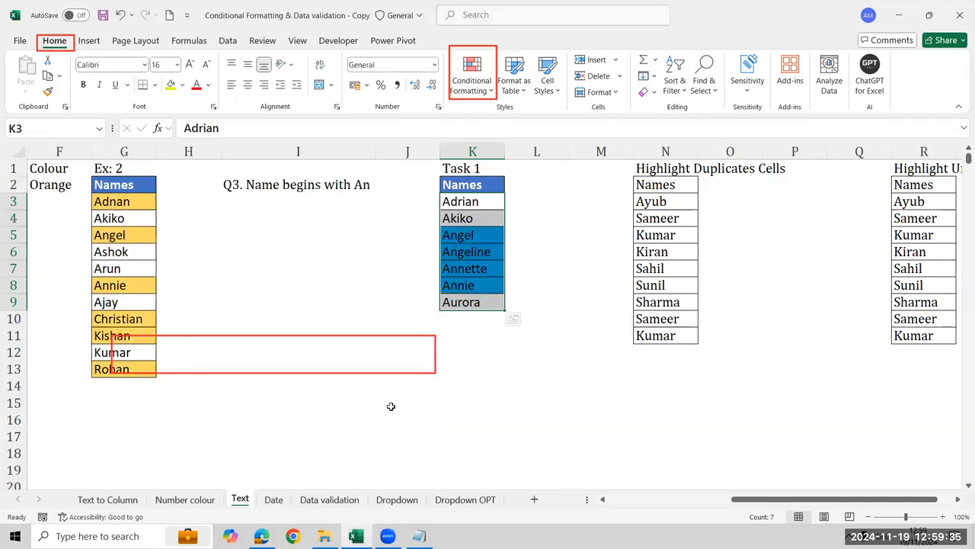
# Look over the name lists under Highlight Duplicates Cells in column N and Highlight Unique Cells in column R
pyautogui.click(669, 199)
pyautogui.press('Up')
pyautogui.press('Right')
pyautogui.press('Left')
pyautogui.press('Down')
pyautogui.hotkey('ctrl', 'shift', 'Down')
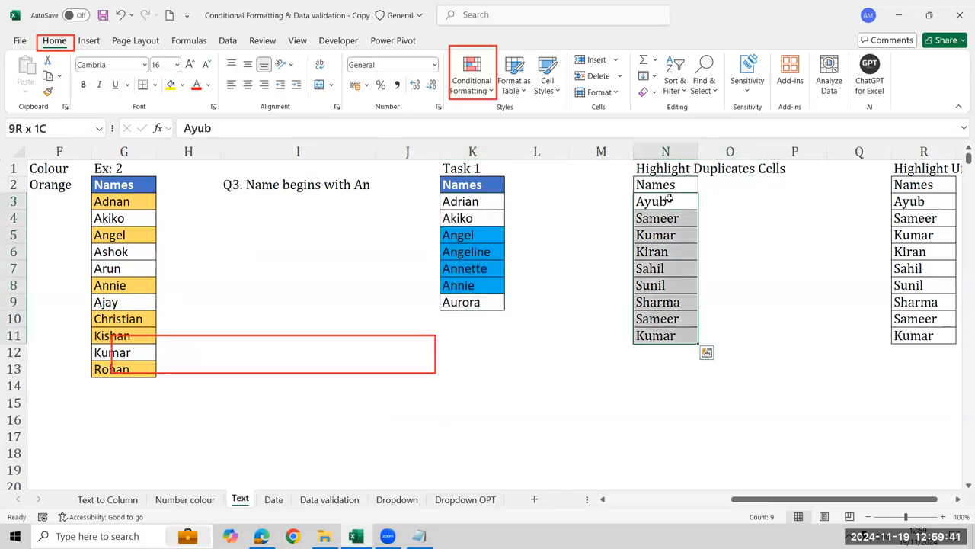
pyautogui.press('Right')
pyautogui.press('Right')
pyautogui.press('Right')
pyautogui.press('Right')
pyautogui.press('Right')
pyautogui.press('Left')
pyautogui.press('Left')
pyautogui.press('Left')
pyautogui.press('Left')
pyautogui.press('Left')
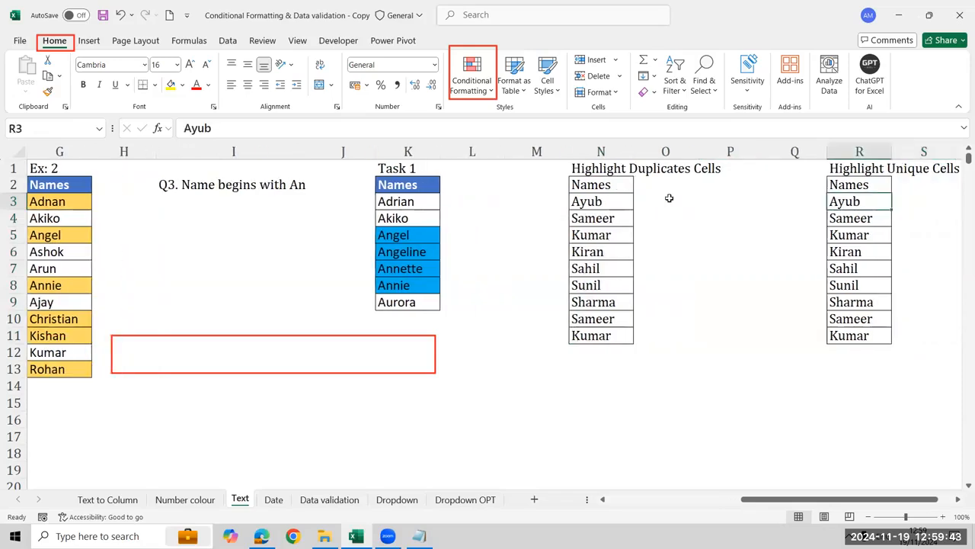
# Highlight the duplicate names in N3:N11 with Light Red Fill with Dark Red Text
pyautogui.hotkey('ctrl', 'shift', 'Down')
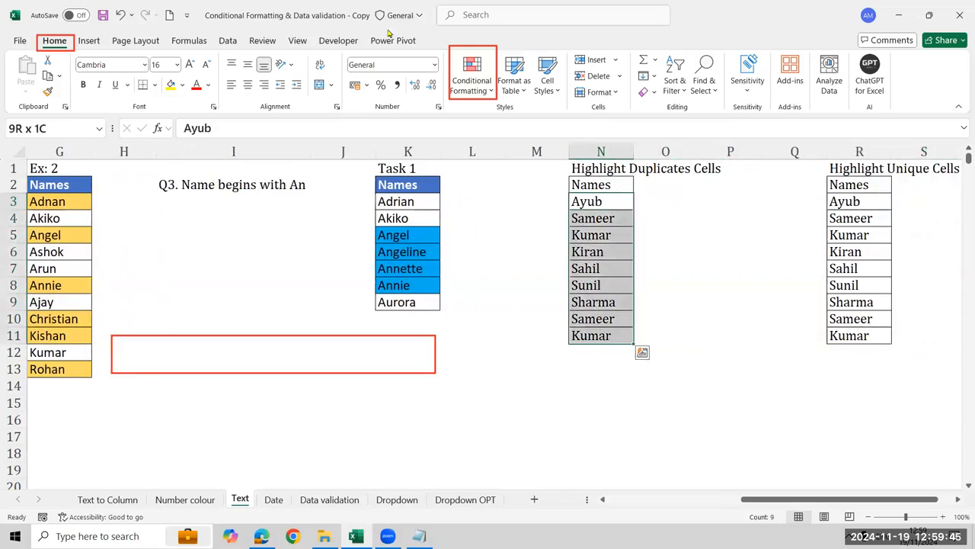
pyautogui.click(472, 82)
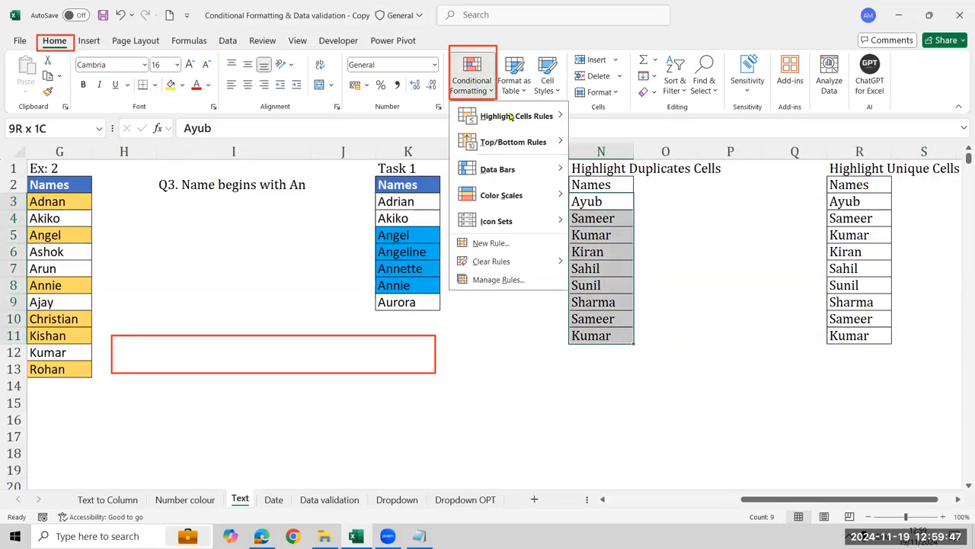
pyautogui.moveTo(540, 120)
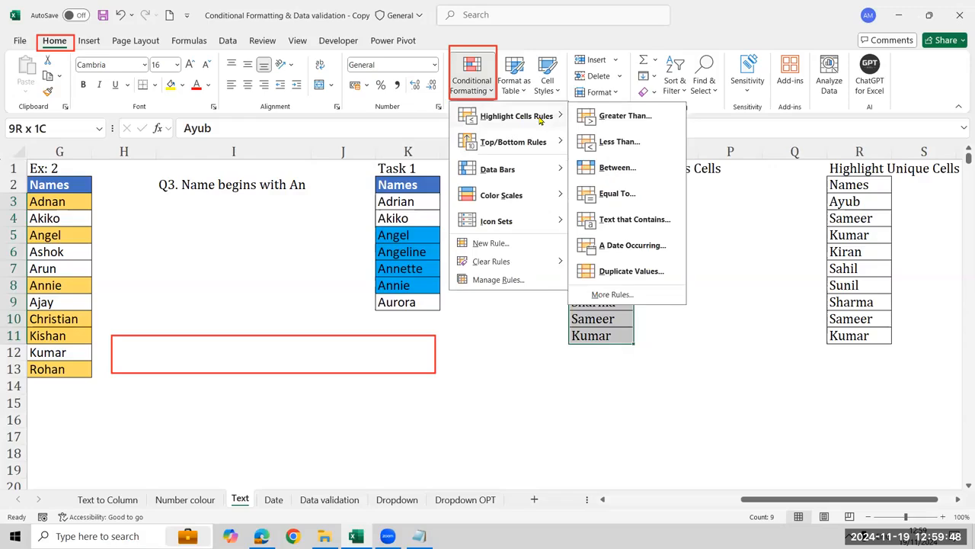
pyautogui.click(639, 275)
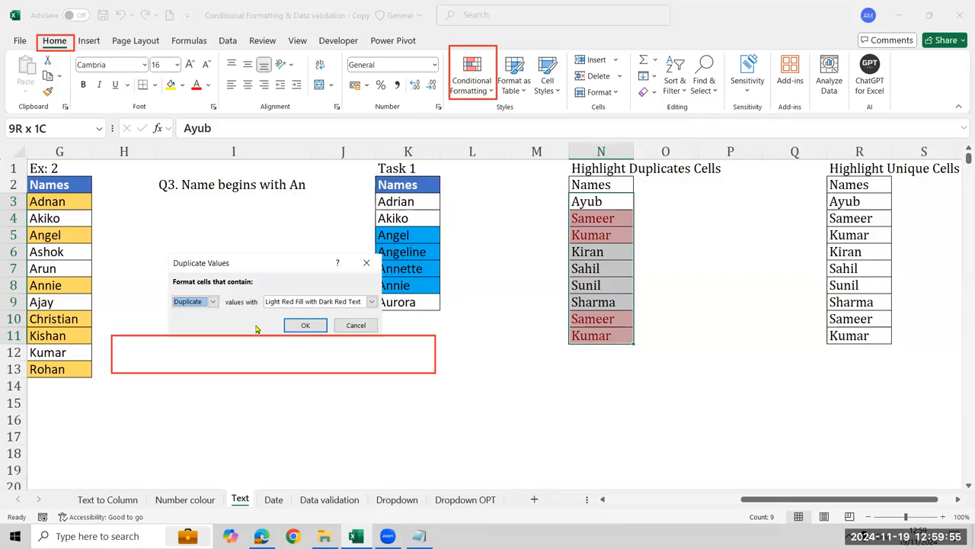
pyautogui.click(304, 327)
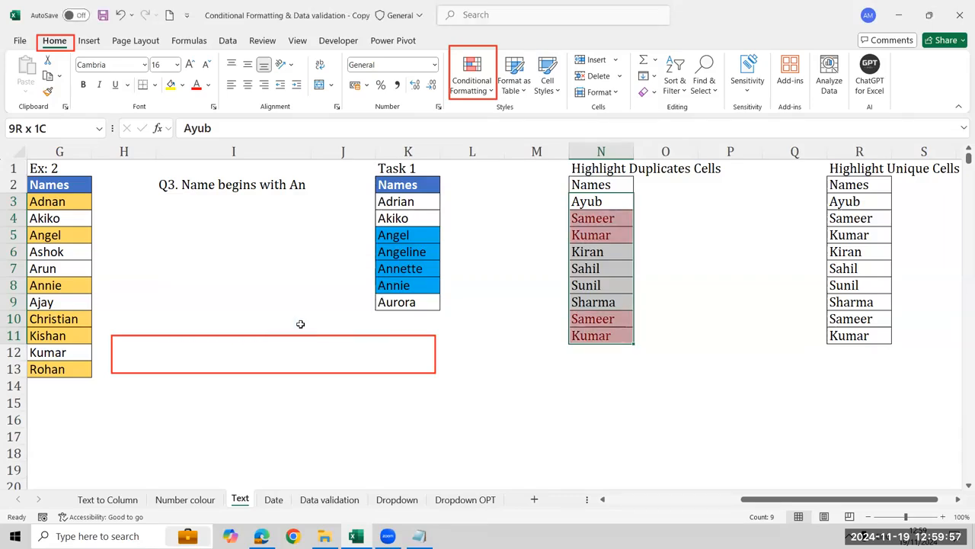
# Highlight the unique names in R3:R11 with Green Fill with Dark Green Text
pyautogui.click(837, 203)
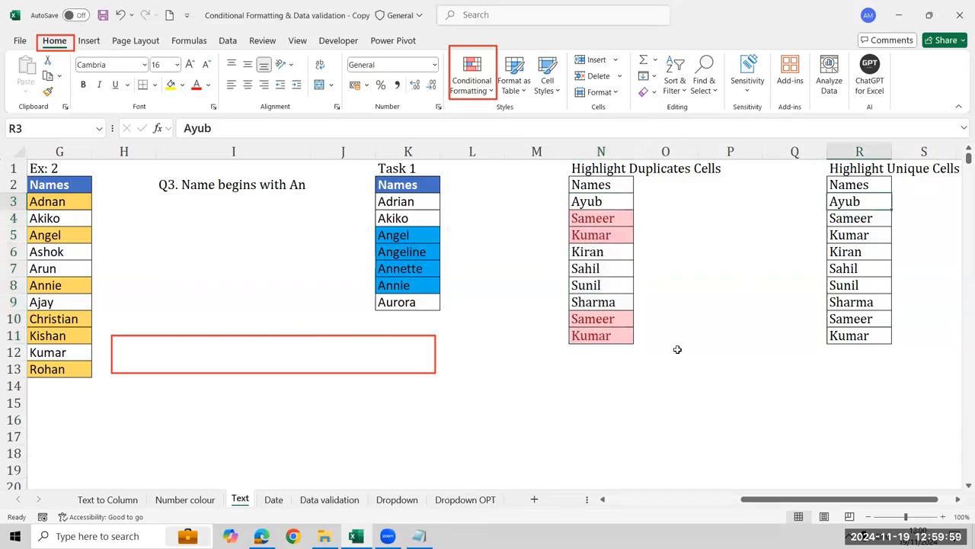
pyautogui.hotkey('ctrl', 'shift', 'Down')
pyautogui.press('Right')
pyautogui.press('Right')
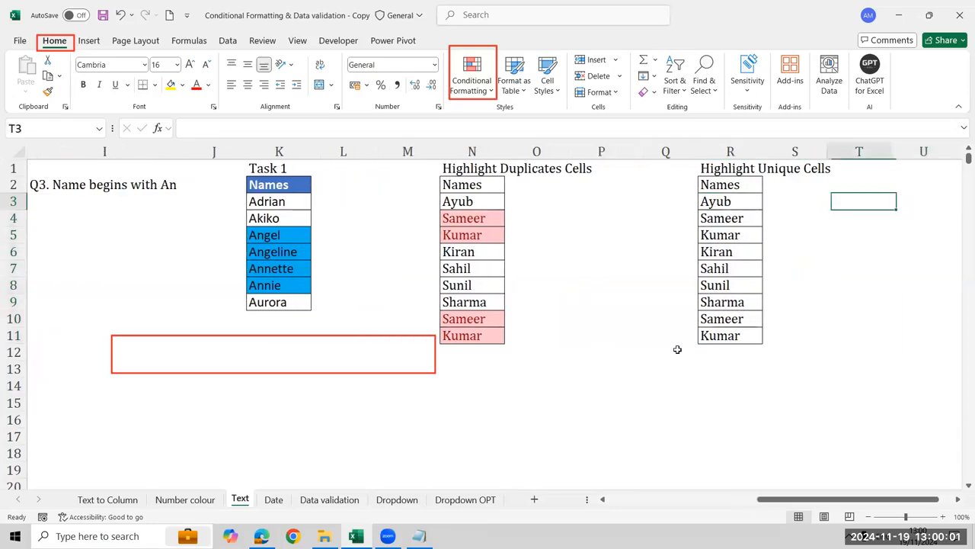
pyautogui.press('Left')
pyautogui.press('Left')
pyautogui.hotkey('ctrl', 'shift', 'Down')
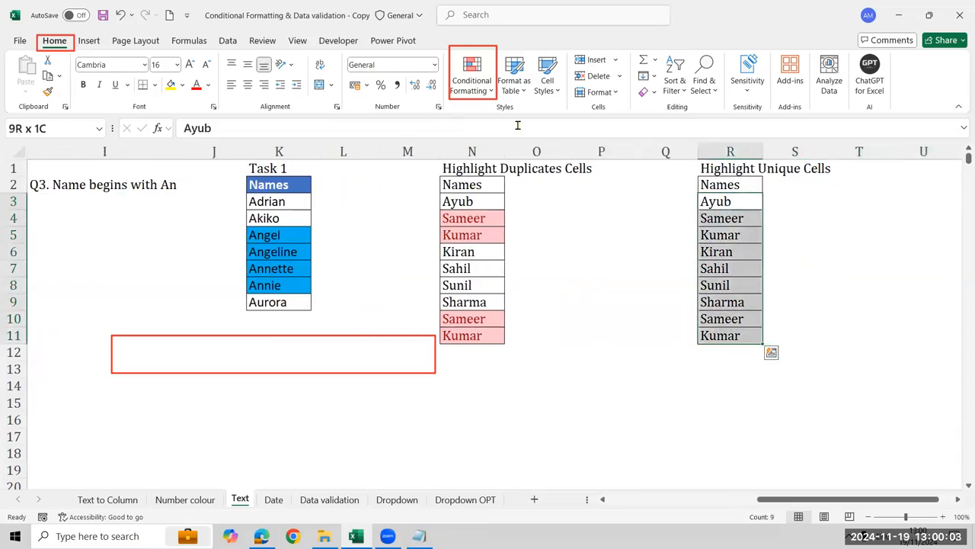
pyautogui.click(472, 76)
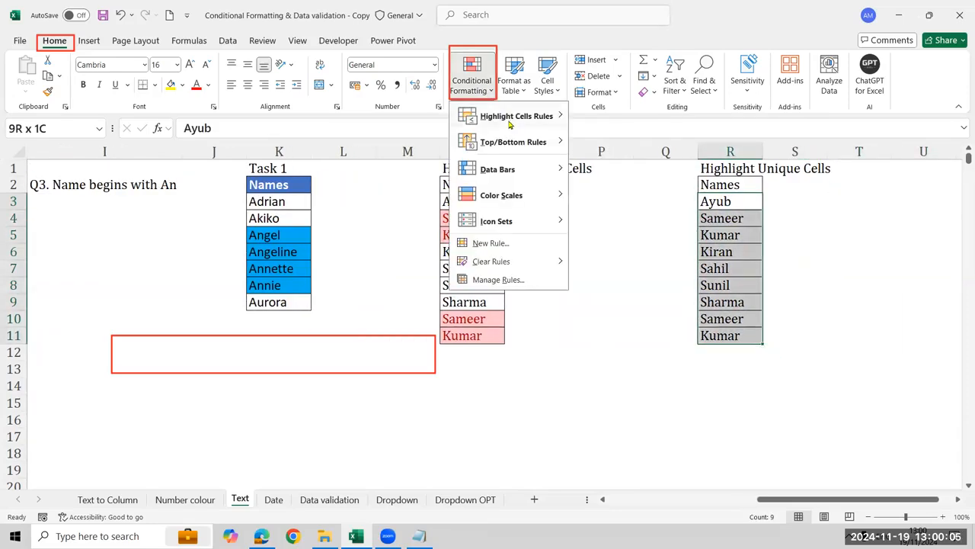
pyautogui.moveTo(509, 125)
pyautogui.click(660, 278)
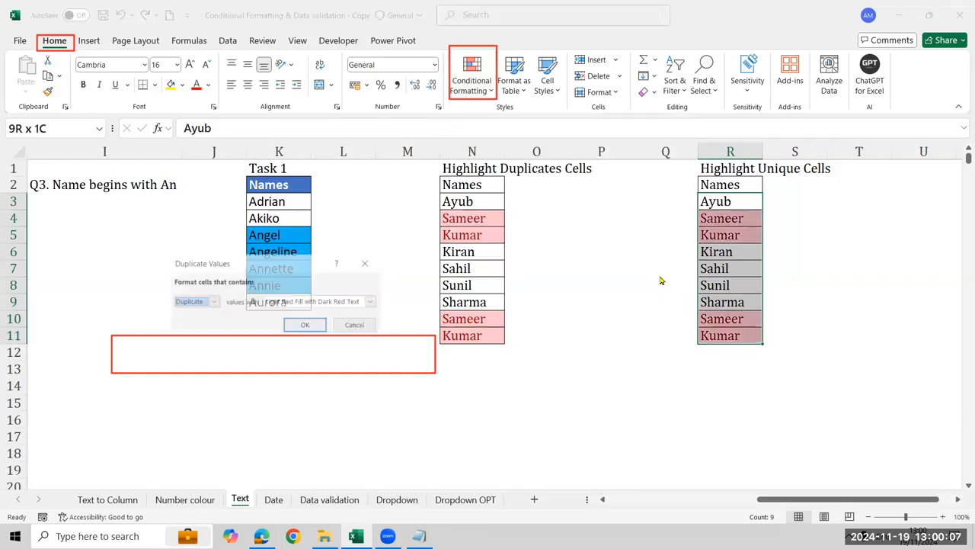
pyautogui.click(210, 305)
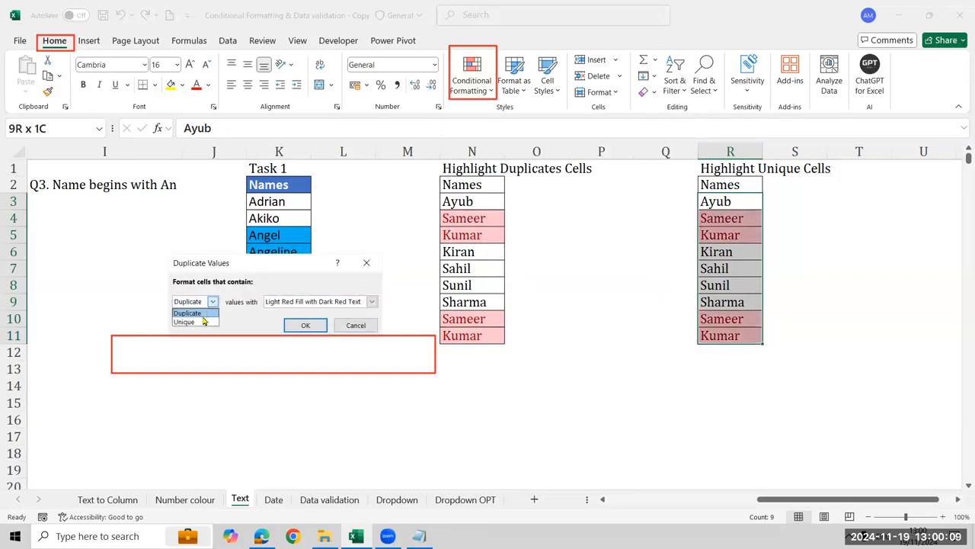
pyautogui.click(186, 321)
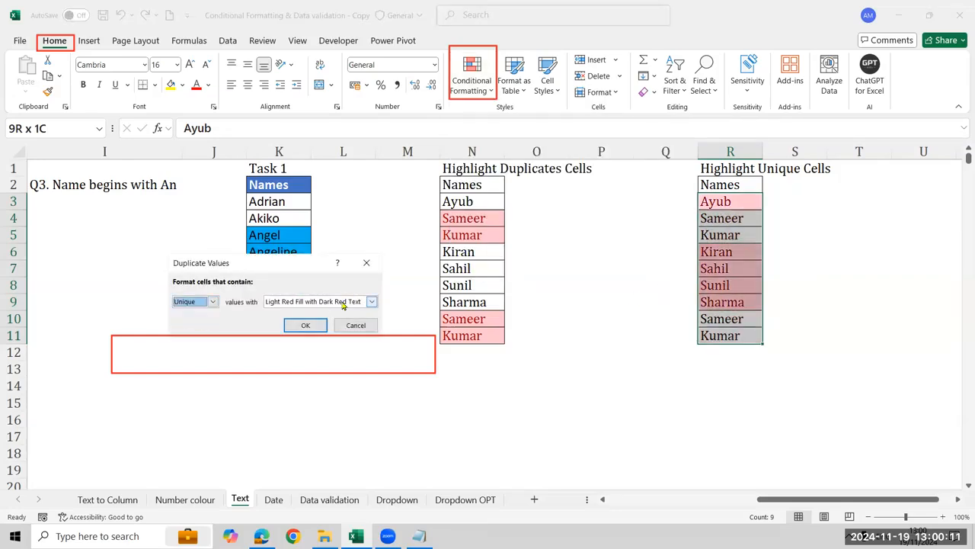
pyautogui.click(372, 302)
pyautogui.click(320, 331)
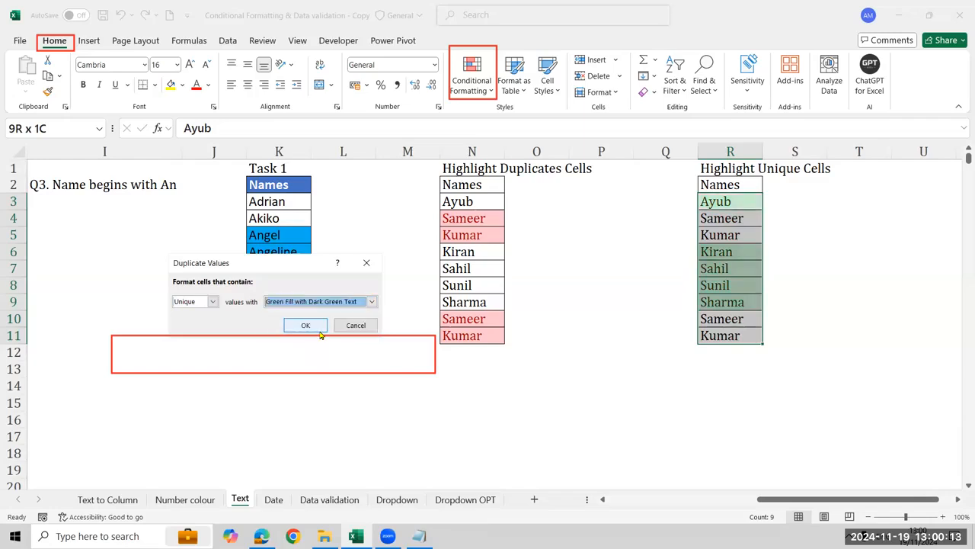
pyautogui.click(320, 330)
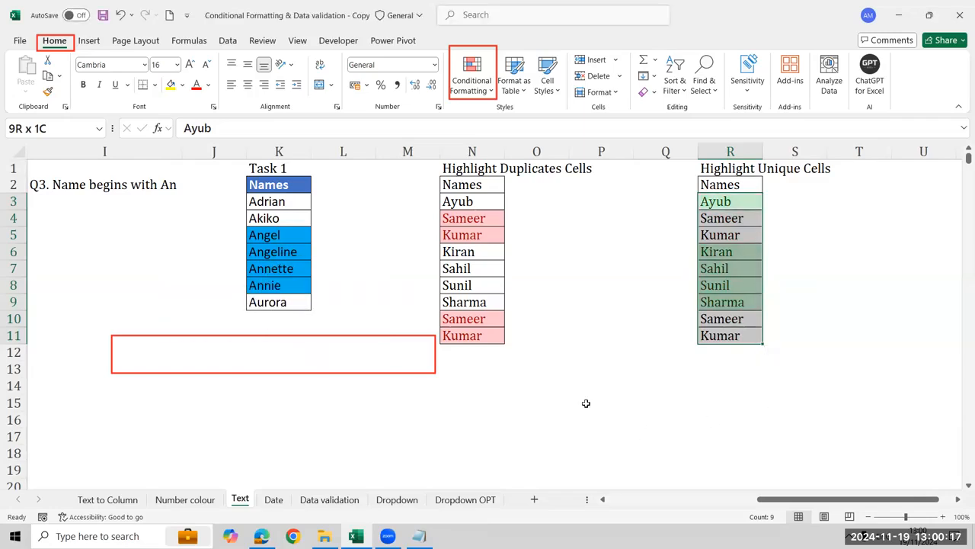
pyautogui.click(571, 327)
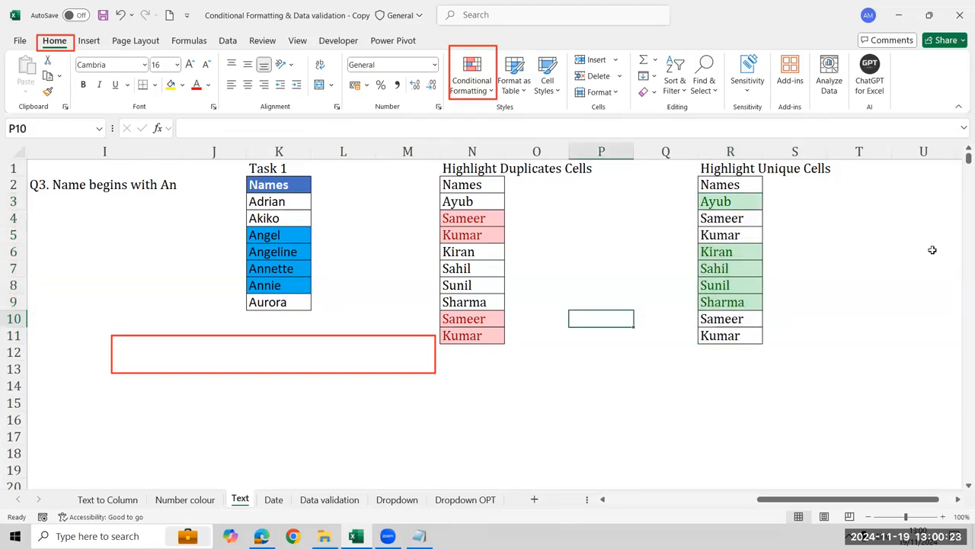
pyautogui.click(320, 337)
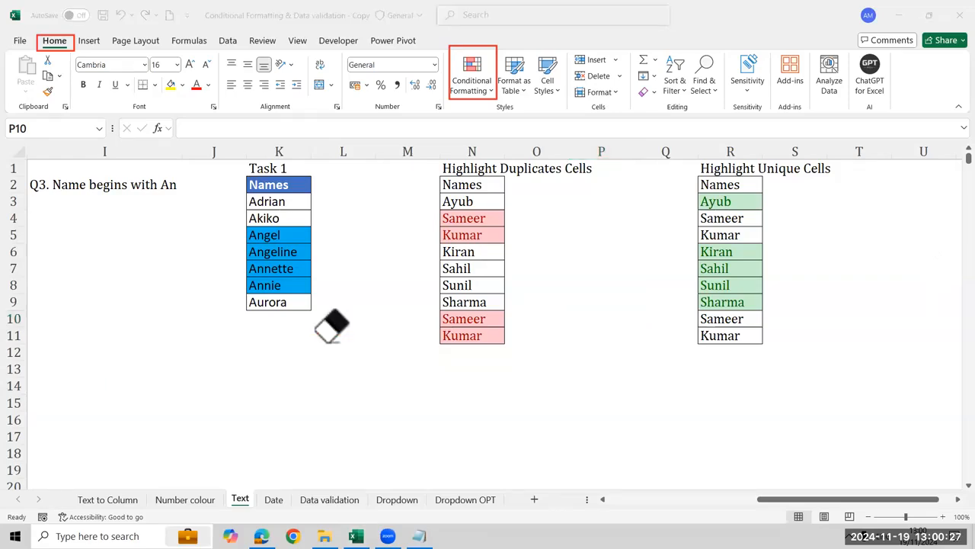
pyautogui.click(757, 360)
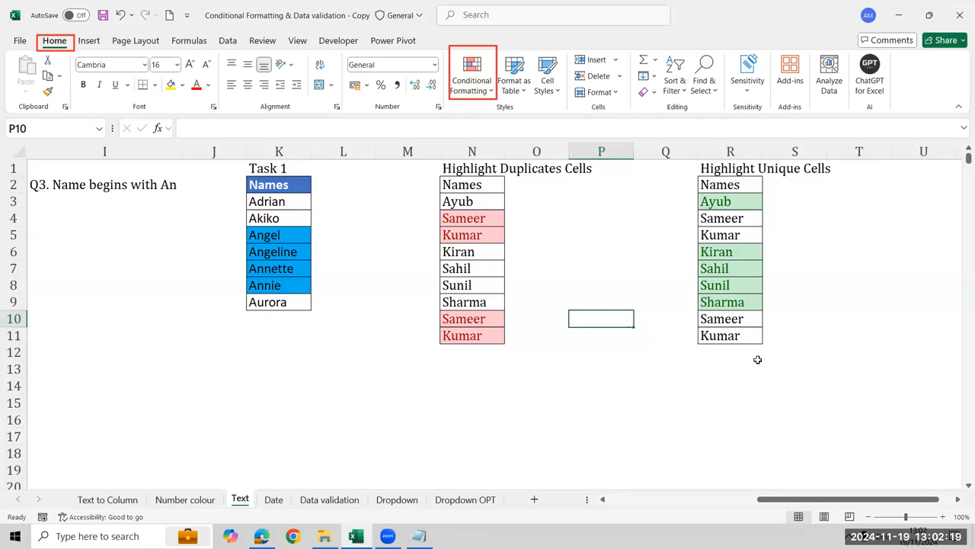
pyautogui.press('Right')
pyautogui.press('Right')
pyautogui.press('Right')
pyautogui.press('Right')
pyautogui.press('Right')
pyautogui.press('Right')
pyautogui.press('Right')
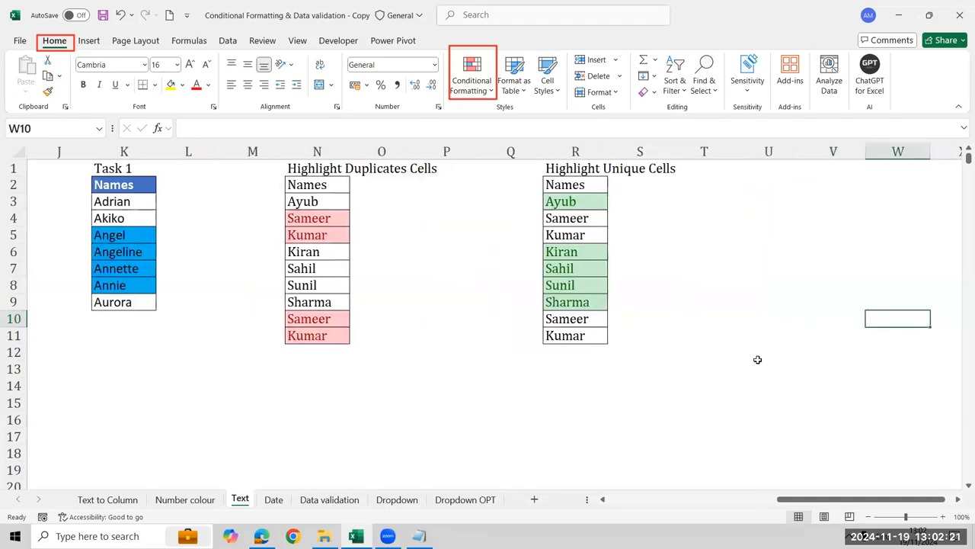
# Switch to the Date sheet and select the Ex:1 dates in C3:C18 for the today's date exercise
pyautogui.hotkey('ctrl', 'pagedown')
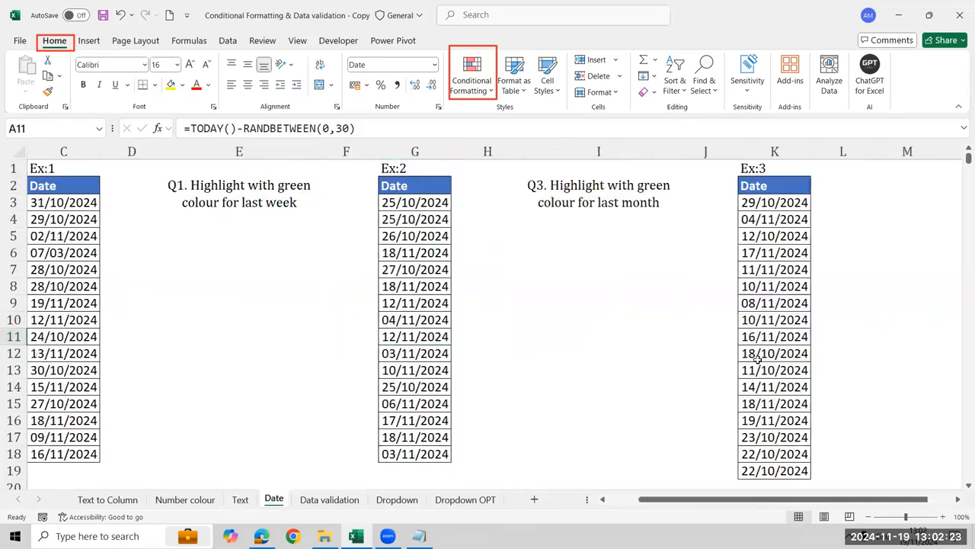
pyautogui.press('Left')
pyautogui.press('Right')
pyautogui.press('Right')
pyautogui.press('Right')
pyautogui.press('Left')
pyautogui.hotkey('ctrl', 'Up')
pyautogui.press('Left')
pyautogui.press('Down')
pyautogui.press('Down')
pyautogui.press('Right')
pyautogui.press('Right')
pyautogui.press('Down')
pyautogui.press('Right')
pyautogui.press('Left')
pyautogui.press('Up')
pyautogui.press('Up')
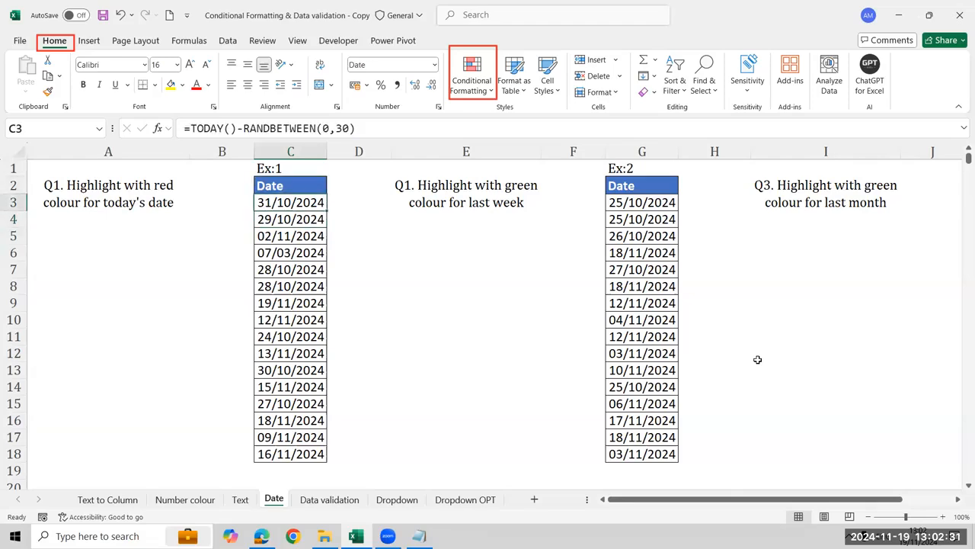
pyautogui.hotkey('ctrl', 'shift', 'Down')
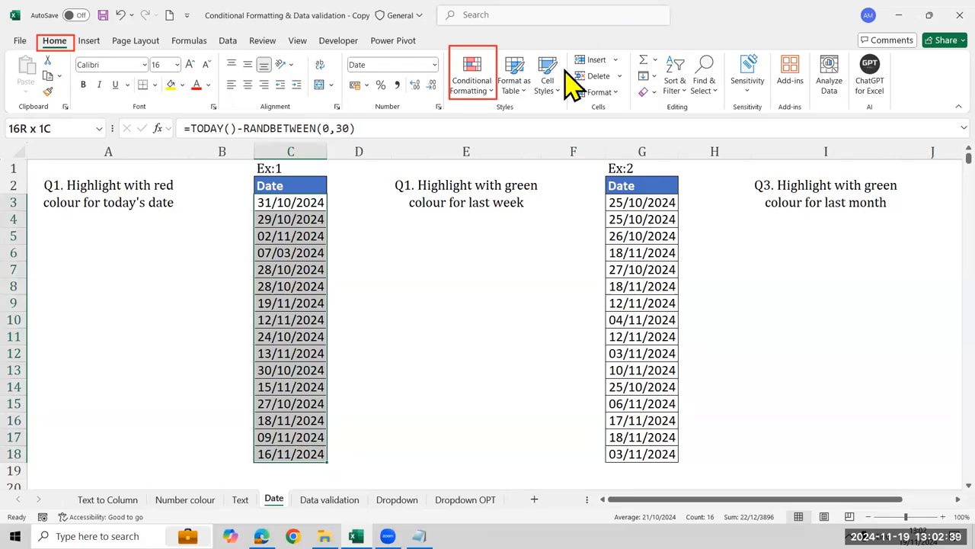
# Highlight today's date in the Ex:1 dates C3:C18 with Light Red Fill with Dark Red Text
pyautogui.click(490, 86)
pyautogui.moveTo(491, 123)
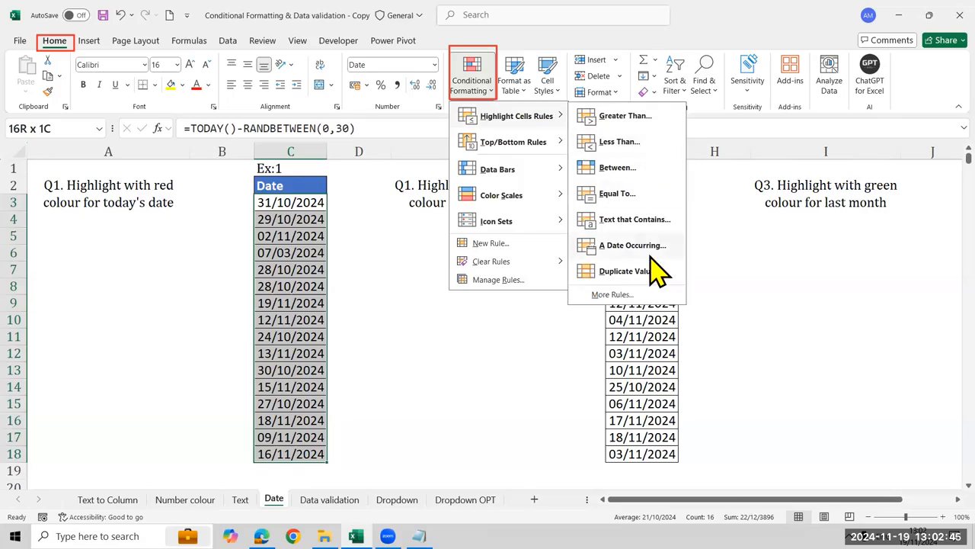
pyautogui.click(647, 250)
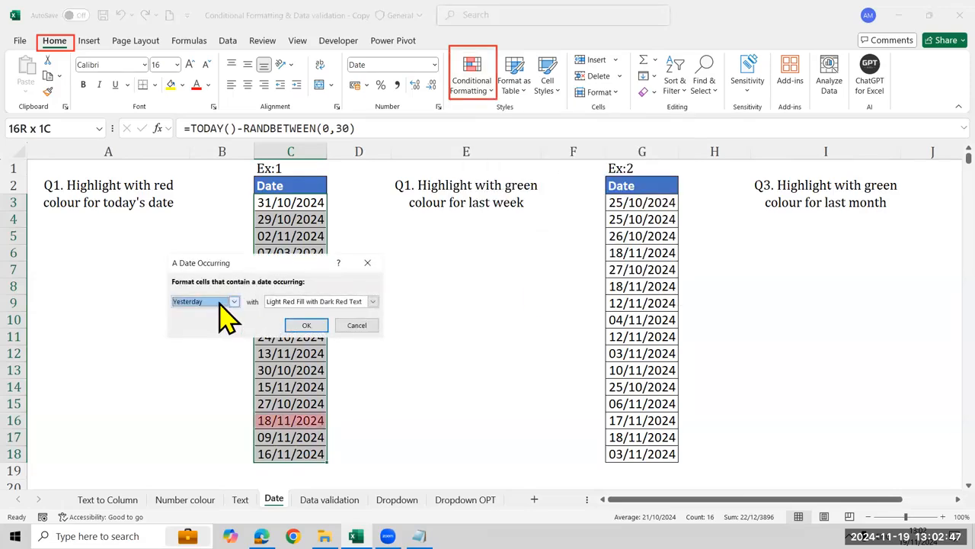
pyautogui.click(228, 303)
pyautogui.click(218, 323)
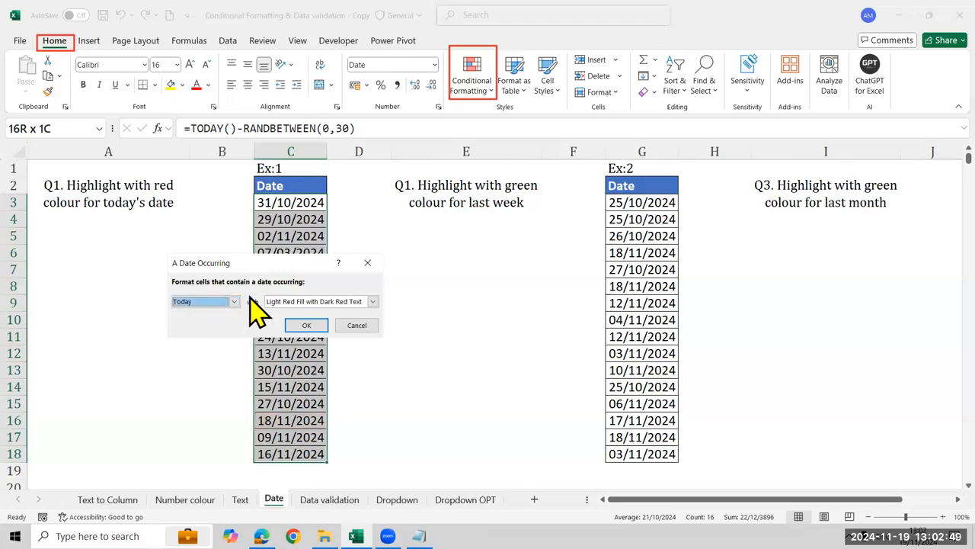
pyautogui.moveTo(265, 269); pyautogui.dragTo(621, 195)
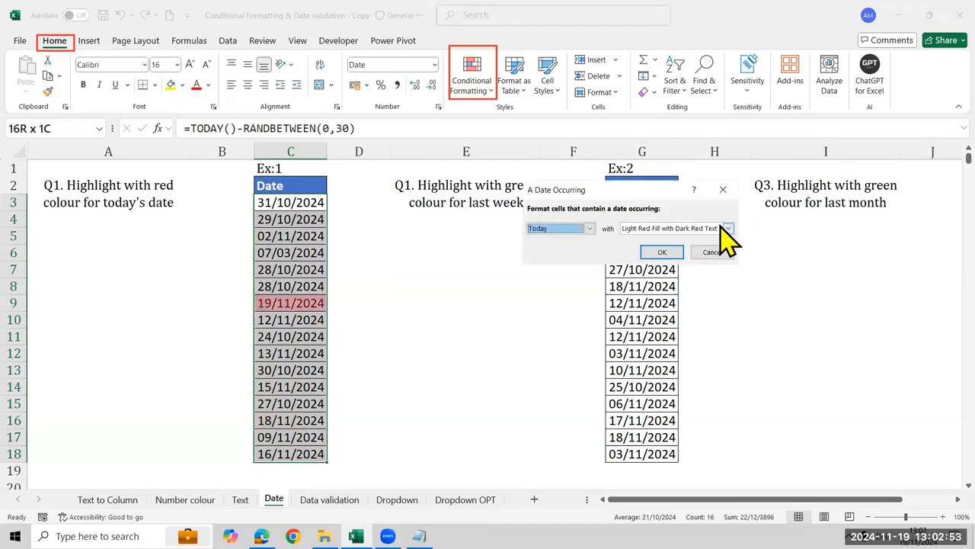
pyautogui.click(648, 253)
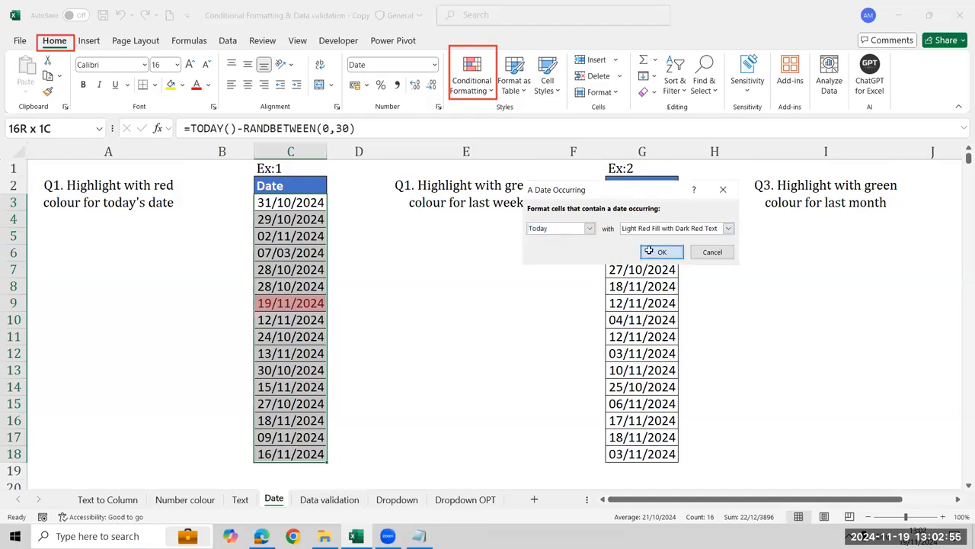
# Highlight last week's dates in the Ex:2 list G3:G18 with Light Red Fill with Dark Red Text
pyautogui.click(644, 201)
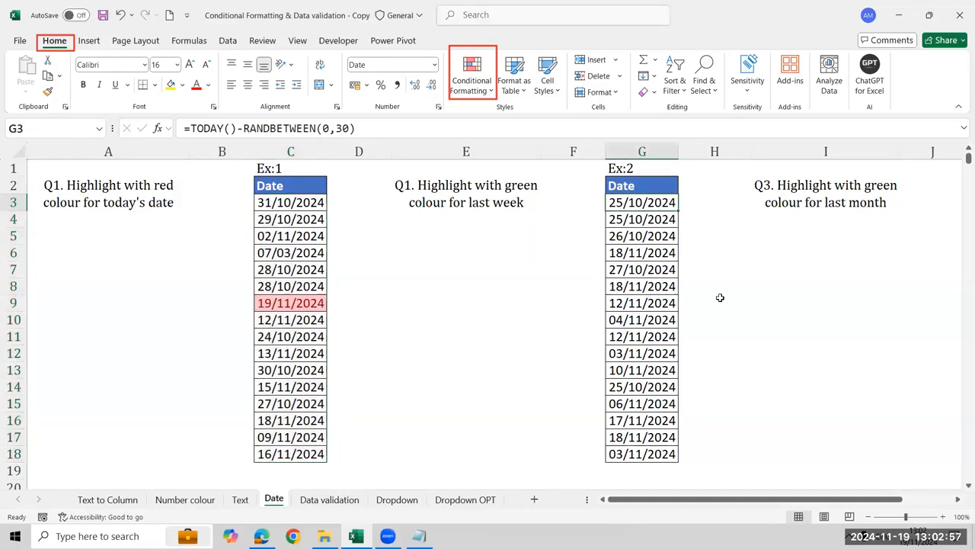
pyautogui.hotkey('ctrl', 'shift', 'Down')
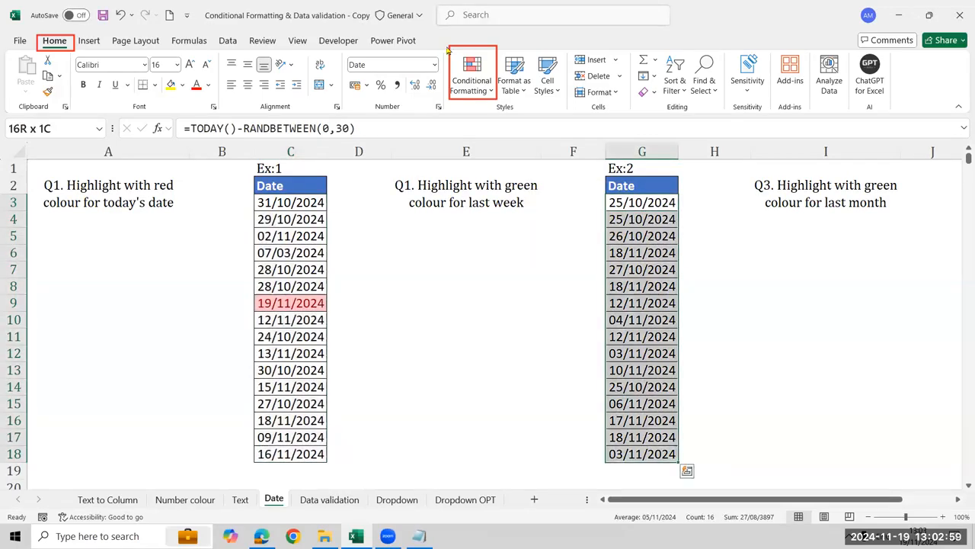
pyautogui.click(480, 93)
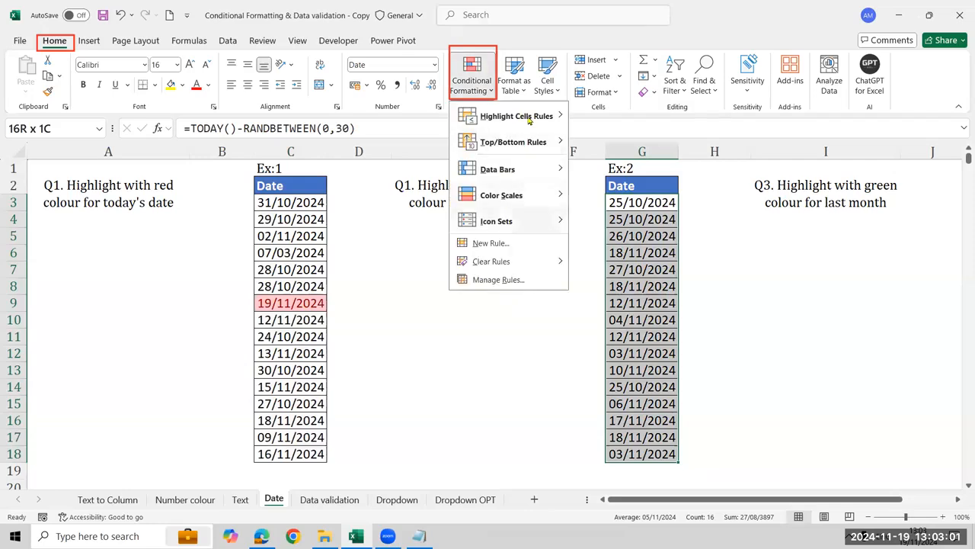
pyautogui.moveTo(533, 118)
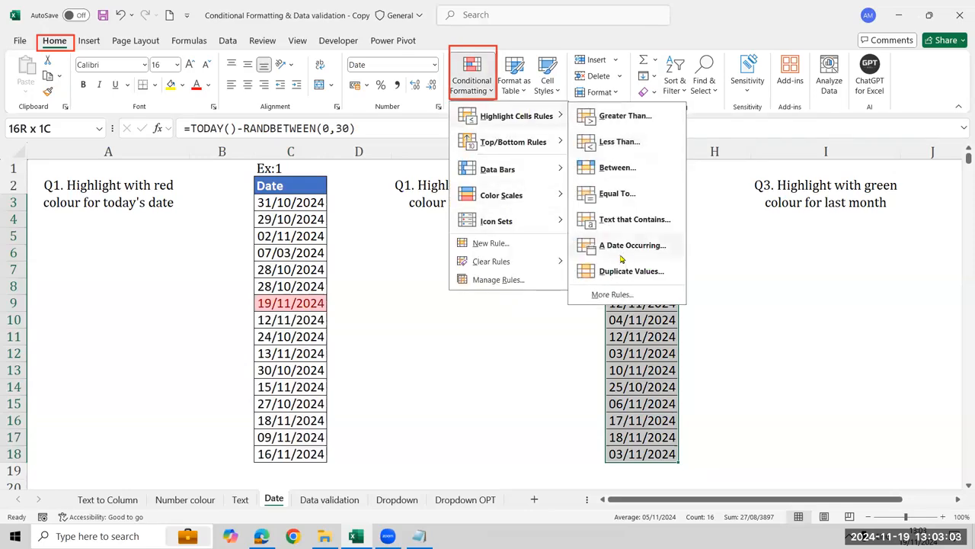
pyautogui.click(586, 242)
pyautogui.click(590, 227)
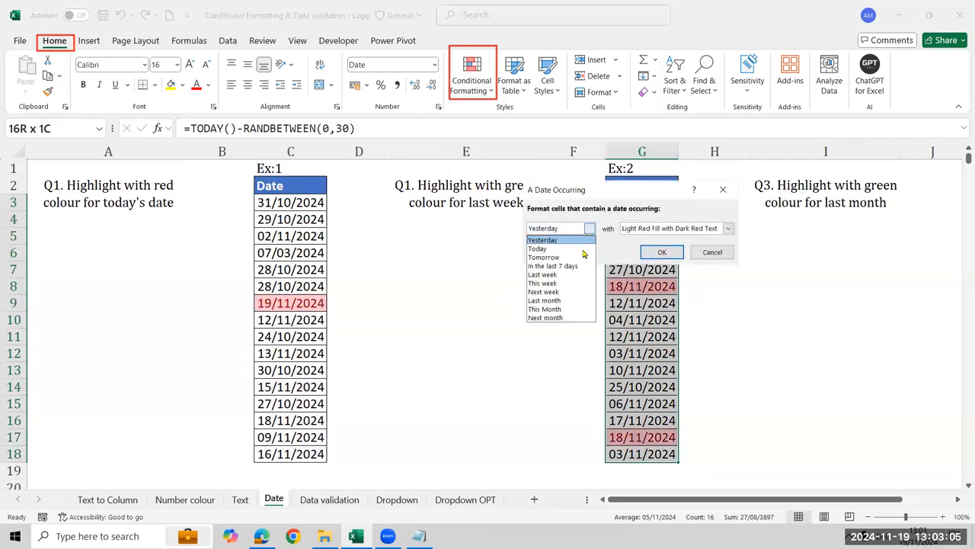
pyautogui.click(573, 274)
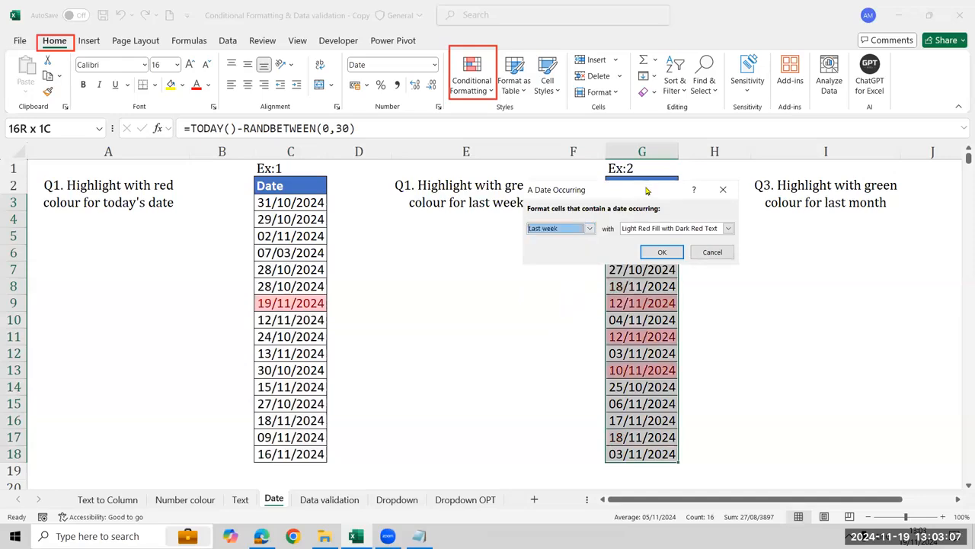
pyautogui.moveTo(648, 191); pyautogui.dragTo(313, 237)
pyautogui.click(327, 298)
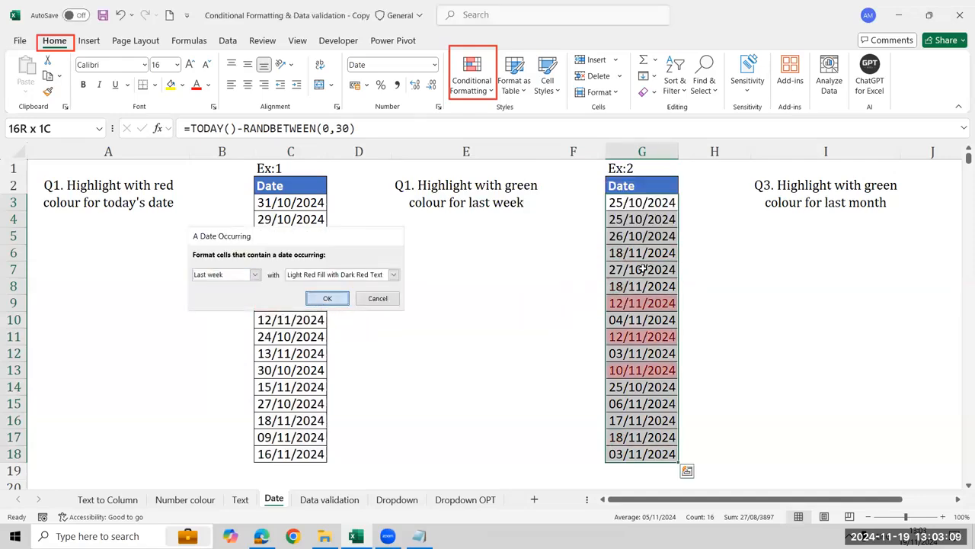
# Highlight last month's dates in the Ex:3 list K3:K19 with Green Fill with Dark Green Text
pyautogui.click(813, 273)
pyautogui.press('Right')
pyautogui.press('Right')
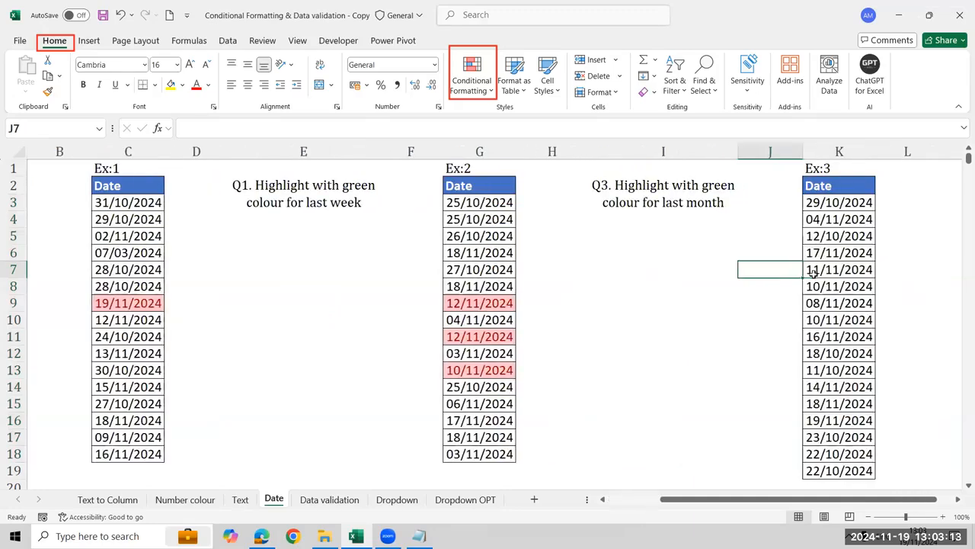
pyautogui.press('Up')
pyautogui.press('Up')
pyautogui.press('Up')
pyautogui.press('Up')
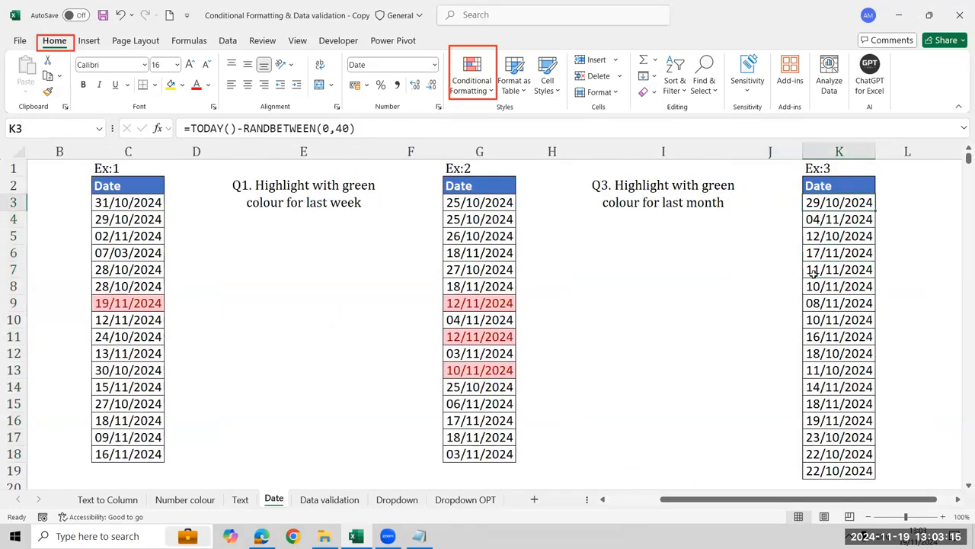
pyautogui.hotkey('ctrl', 'shift', 'Down')
pyautogui.click(470, 76)
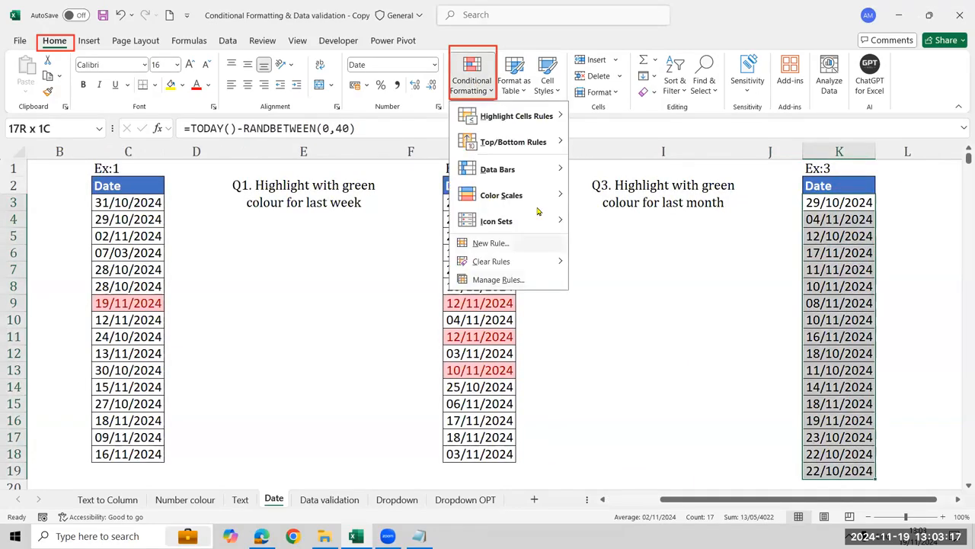
pyautogui.moveTo(533, 116)
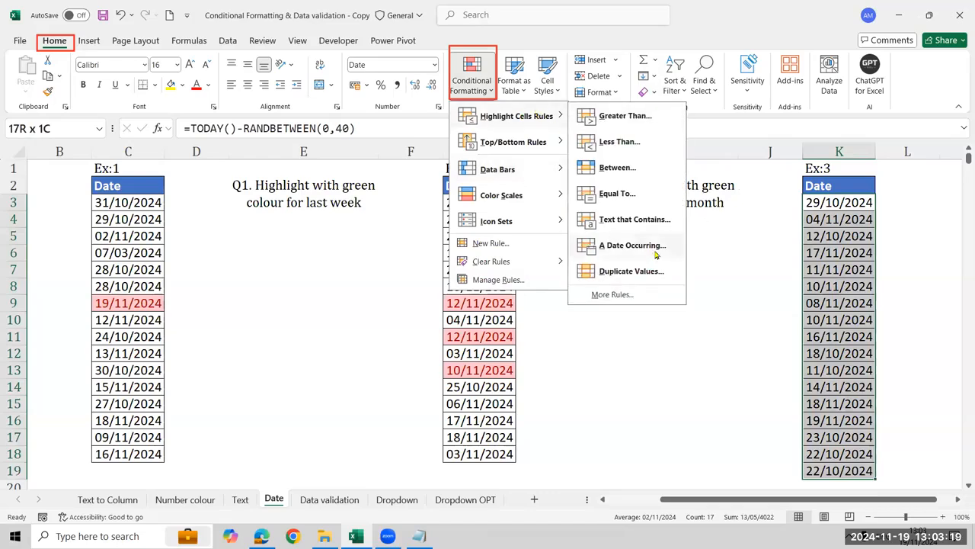
pyautogui.click(760, 345)
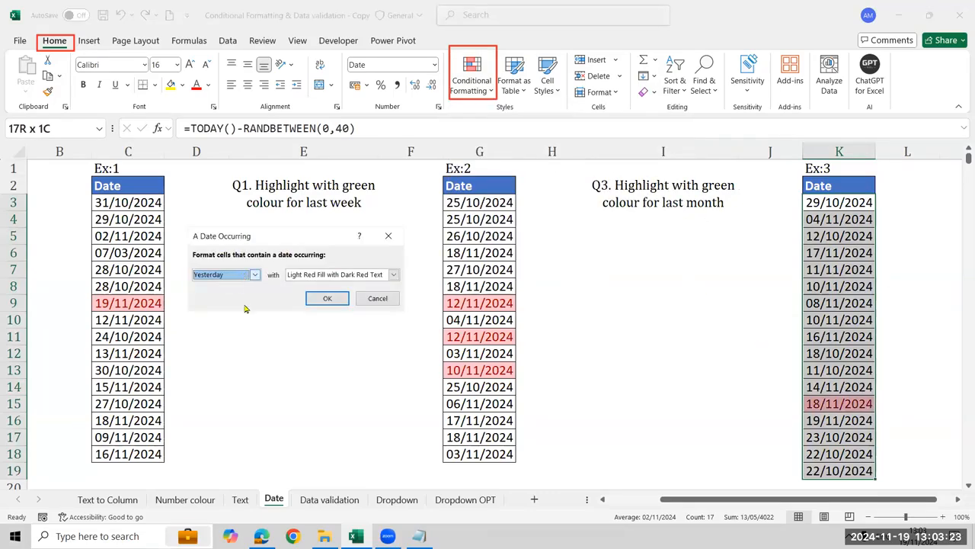
pyautogui.click(252, 275)
pyautogui.click(235, 349)
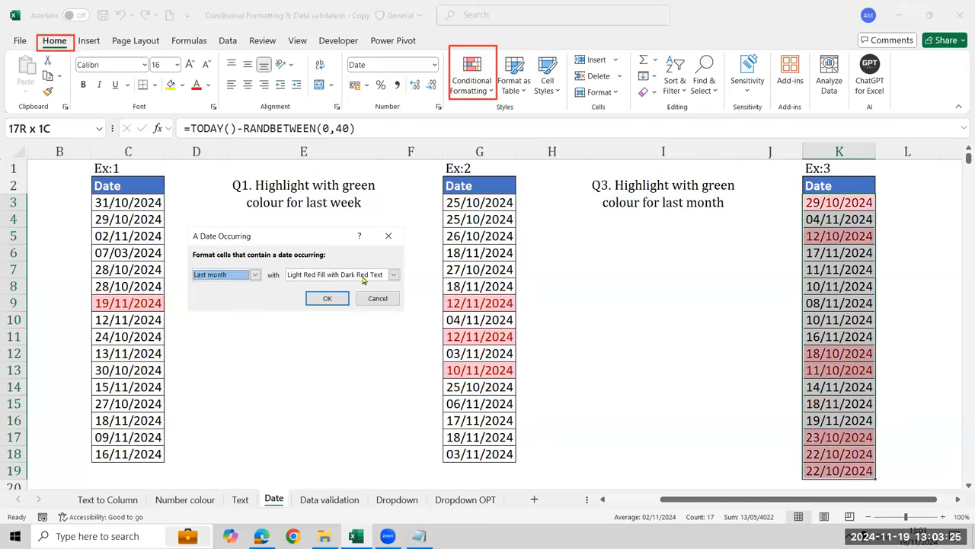
pyautogui.click(364, 276)
pyautogui.click(354, 303)
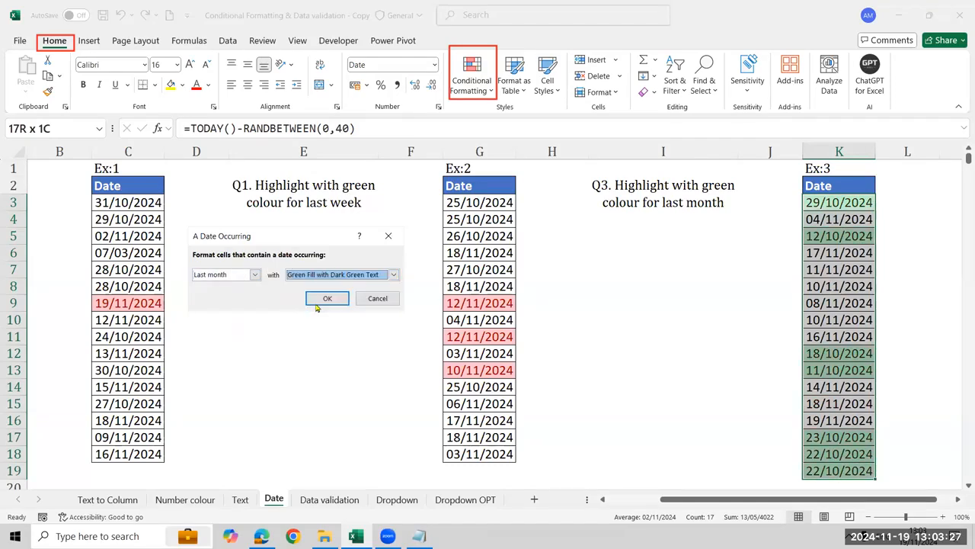
pyautogui.click(318, 299)
pyautogui.click(645, 302)
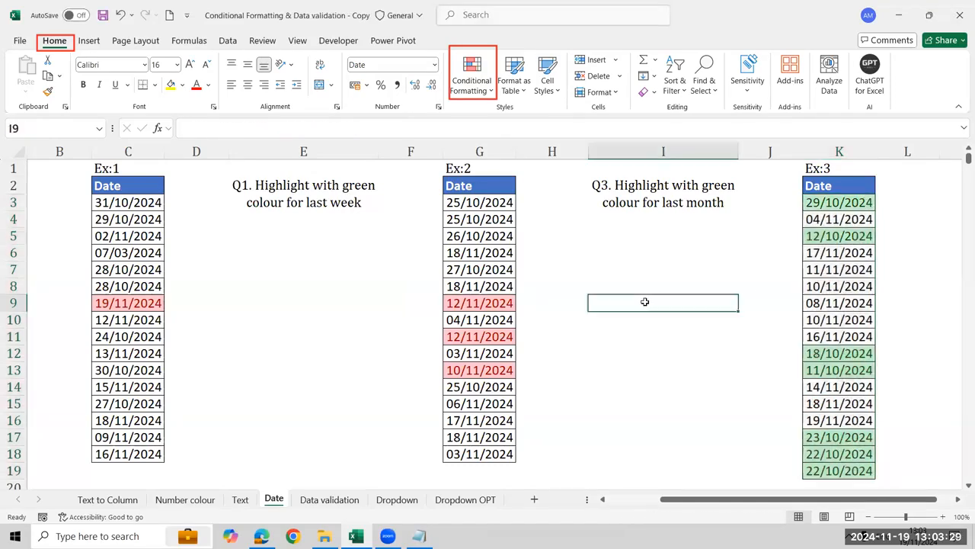
pyautogui.press('Right')
pyautogui.press('Right')
pyautogui.press('Right')
pyautogui.press('Right')
pyautogui.press('Right')
pyautogui.press('Right')
pyautogui.press('Right')
pyautogui.press('Right')
pyautogui.press('Right')
pyautogui.press('Right')
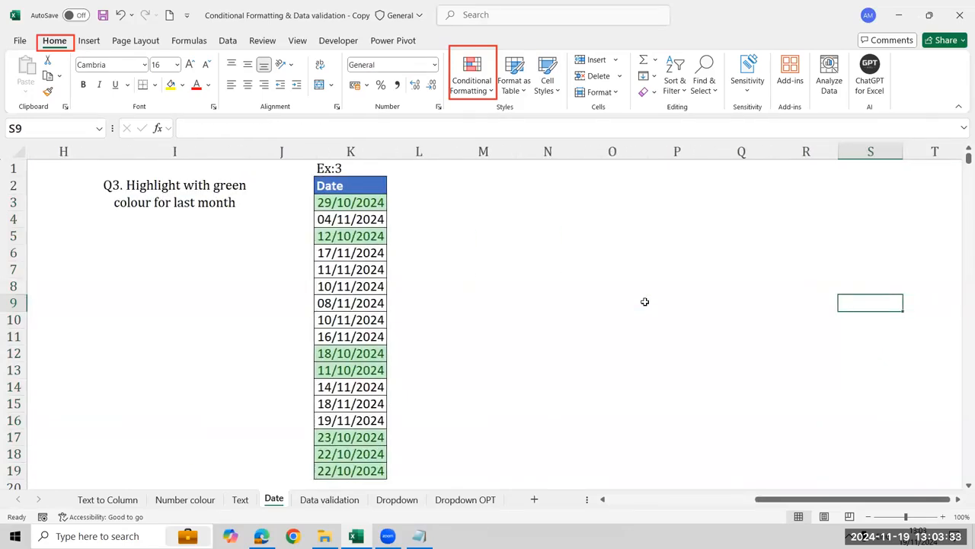
# Return to the Ex:2 dates in G3:G18 and highlight last week's dates with Green Fill with Dark Green Text
pyautogui.hotkey('ctrl', 'Left')
pyautogui.press('Home')
pyautogui.press('Right')
pyautogui.press('Right')
pyautogui.press('Right')
pyautogui.press('Right')
pyautogui.press('Right')
pyautogui.press('Right')
pyautogui.hotkey('ctrl', 'Up')
pyautogui.press('Down')
pyautogui.press('Down')
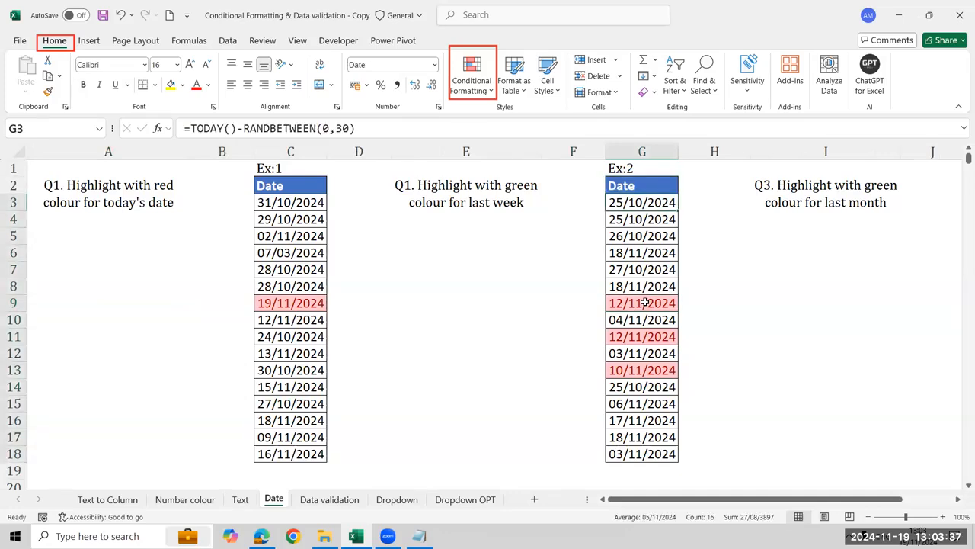
pyautogui.hotkey('ctrl', 'shift', 'Down')
pyautogui.click(473, 82)
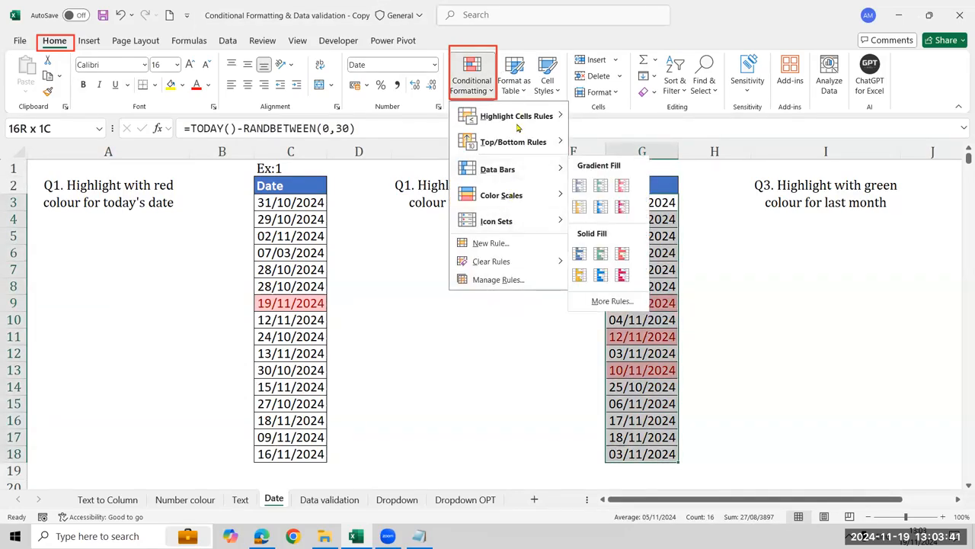
pyautogui.moveTo(537, 115)
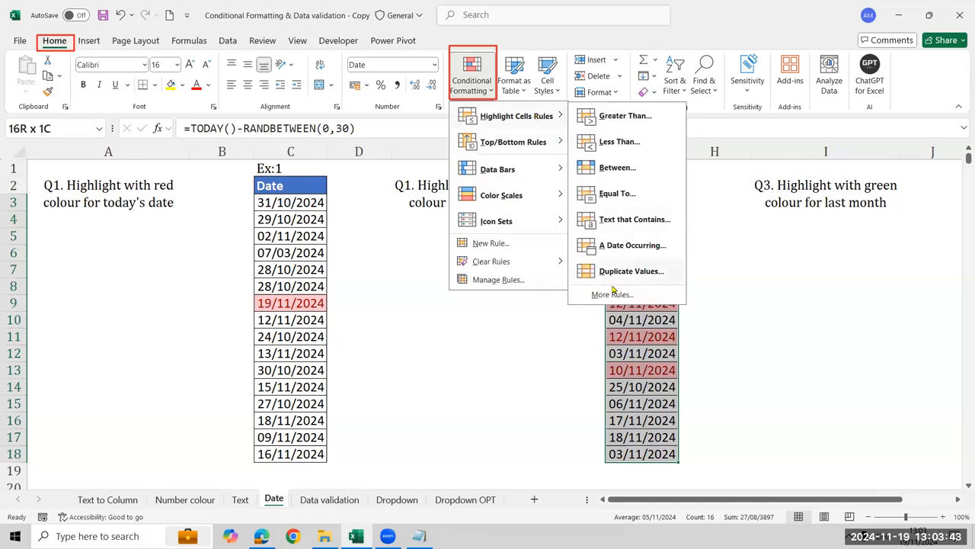
pyautogui.click(632, 246)
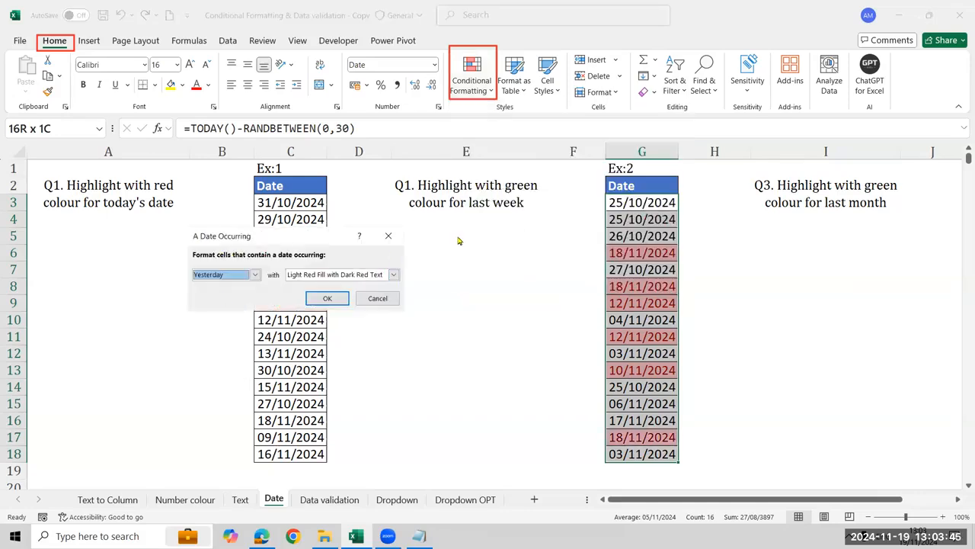
pyautogui.click(370, 276)
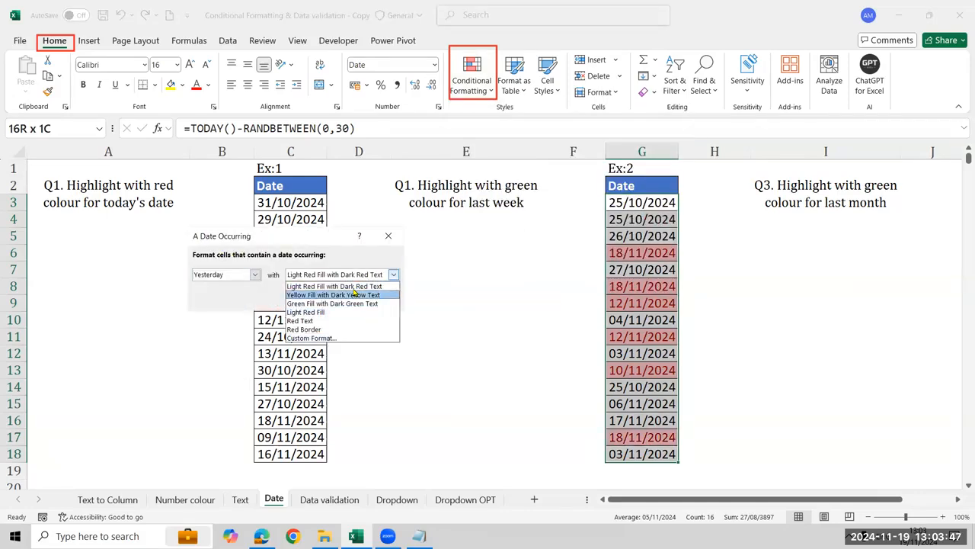
pyautogui.click(355, 305)
pyautogui.click(255, 274)
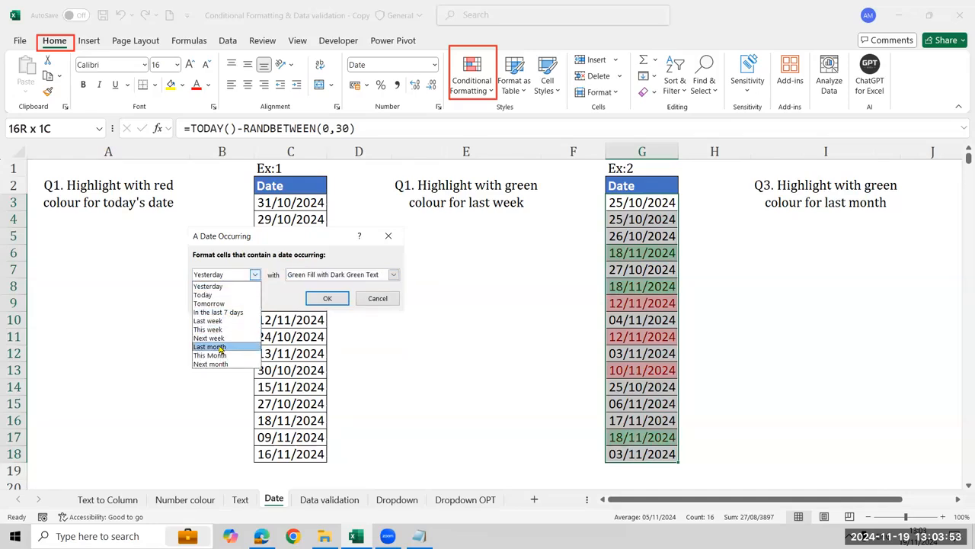
pyautogui.click(209, 346)
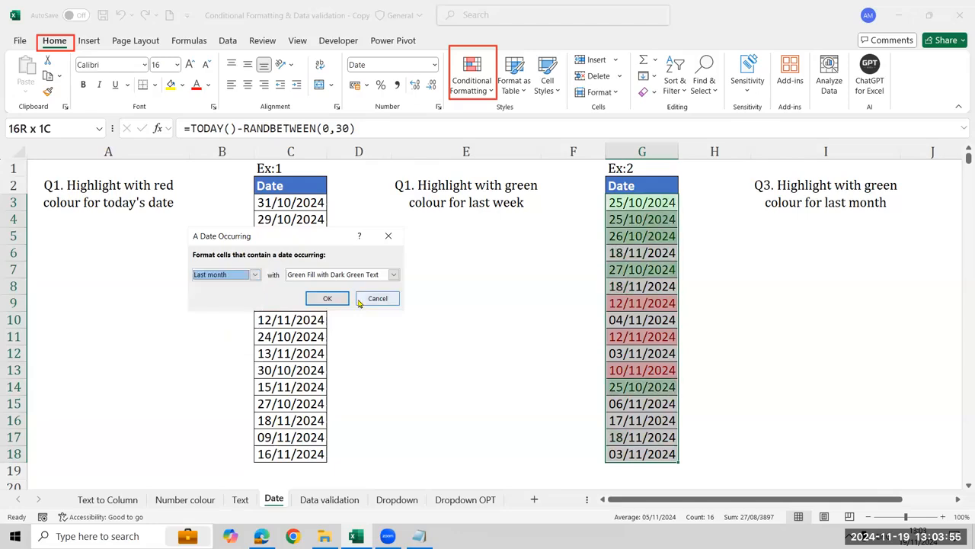
pyautogui.click(254, 274)
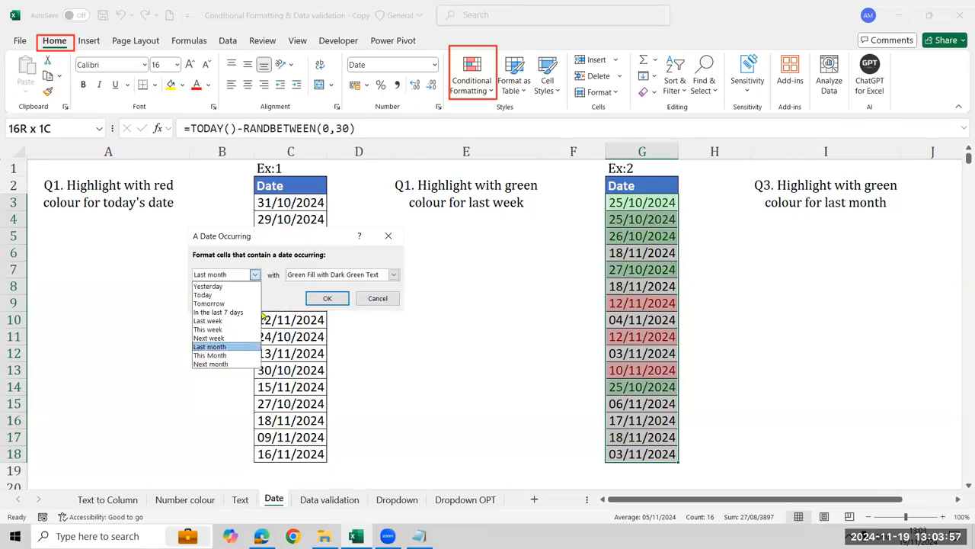
pyautogui.click(229, 338)
pyautogui.click(254, 274)
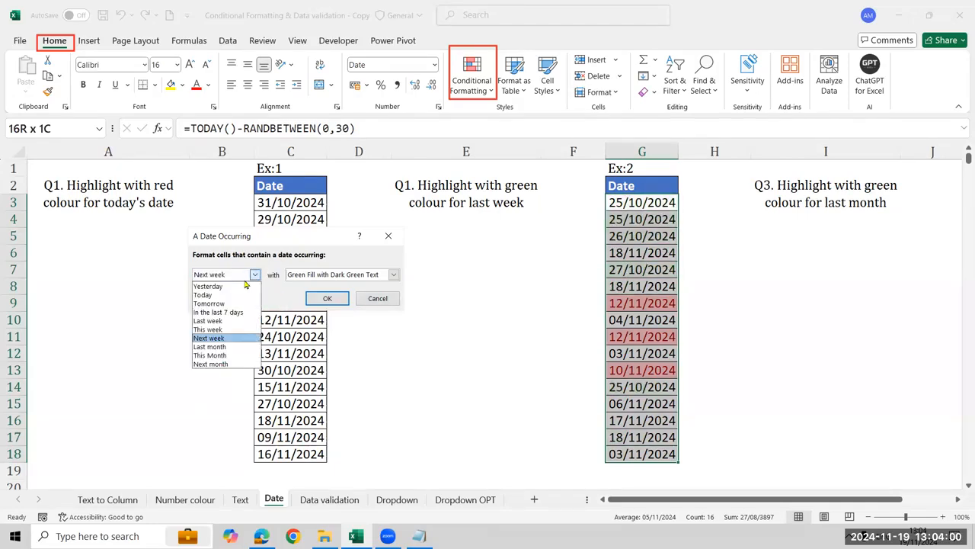
pyautogui.click(229, 321)
pyautogui.click(319, 302)
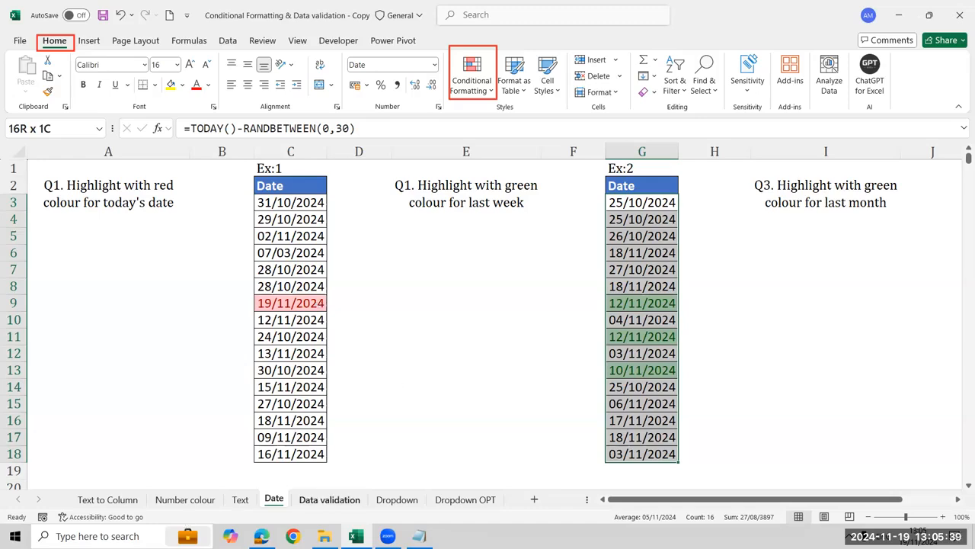
# View the Data validation sheet and return to the Date sheet
pyautogui.click(329, 499)
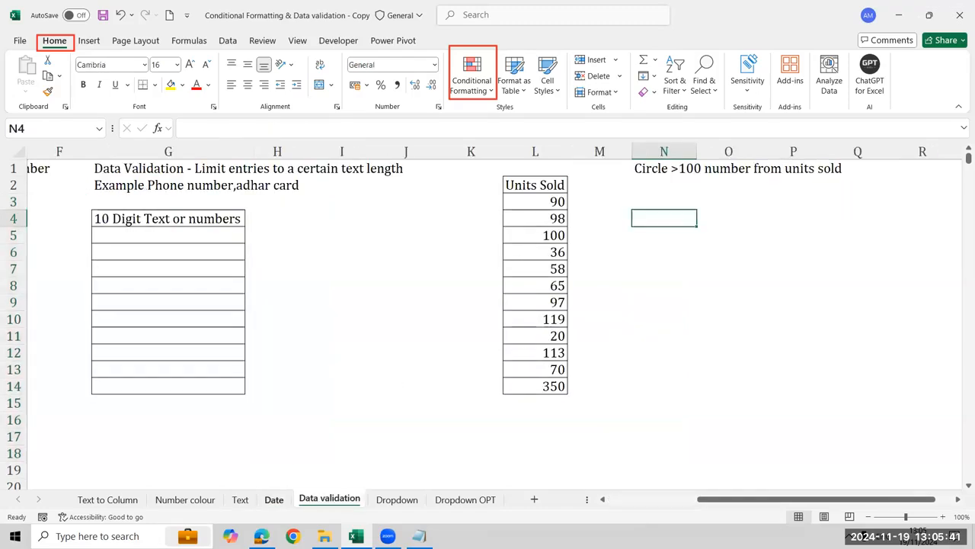
pyautogui.click(273, 500)
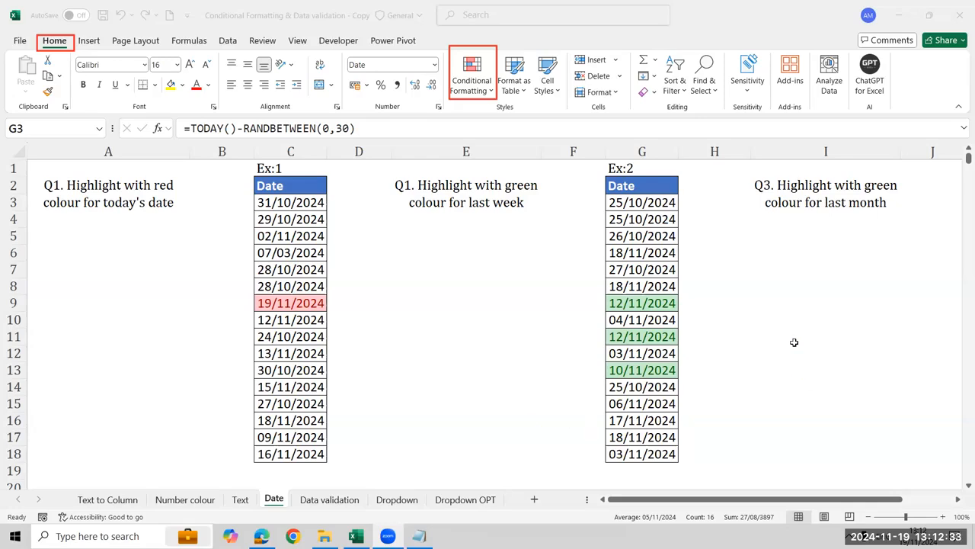
pyautogui.hotkey('ctrl', 'shift', 'Down')
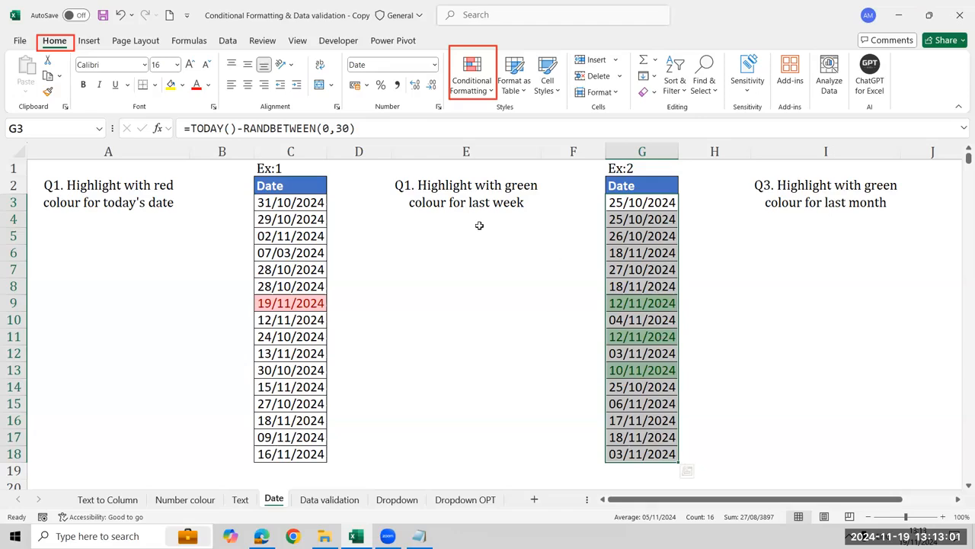
pyautogui.click(485, 90)
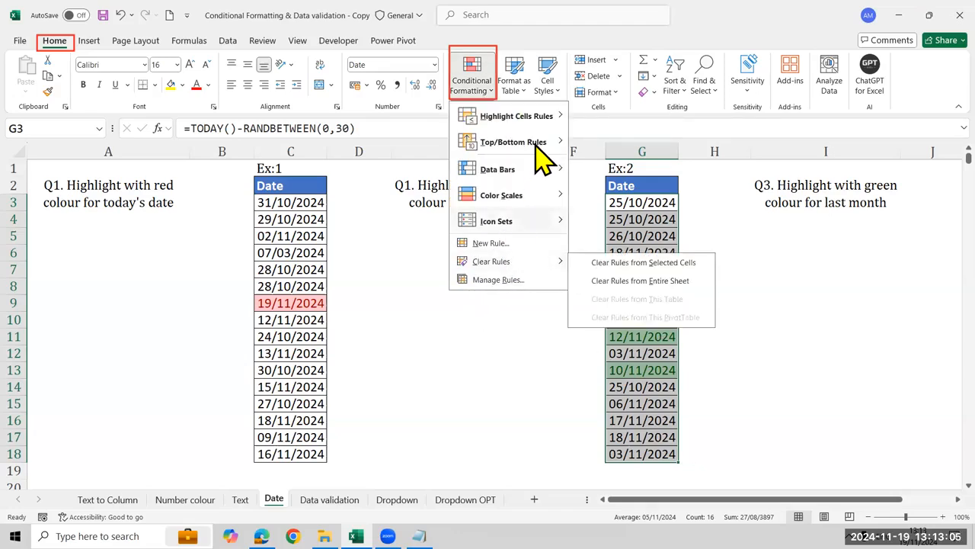
pyautogui.moveTo(551, 125)
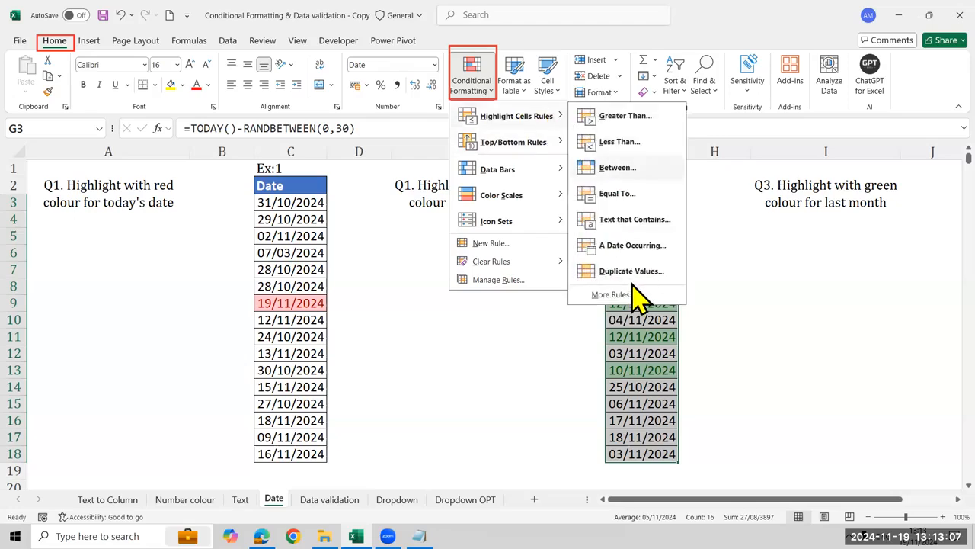
pyautogui.press('a')
pyautogui.click(255, 274)
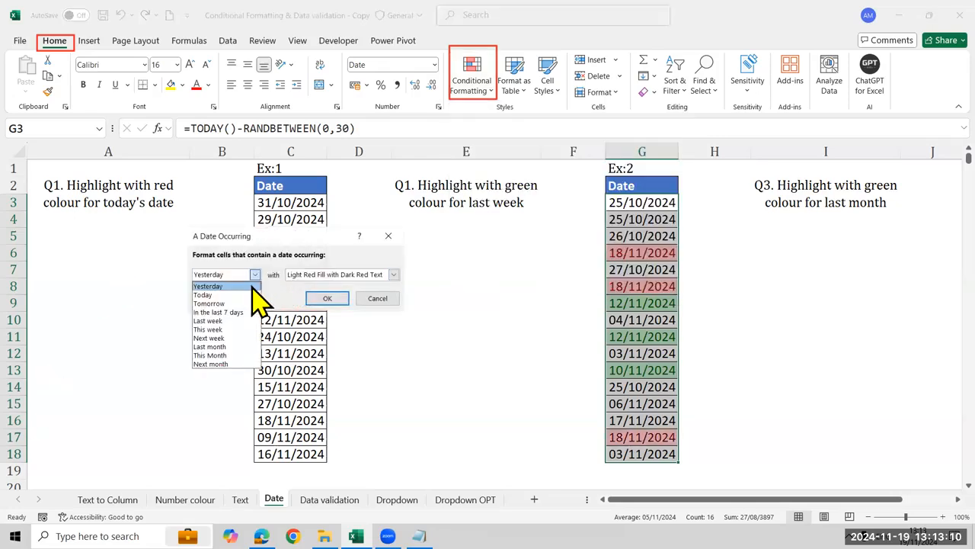
pyautogui.click(228, 347)
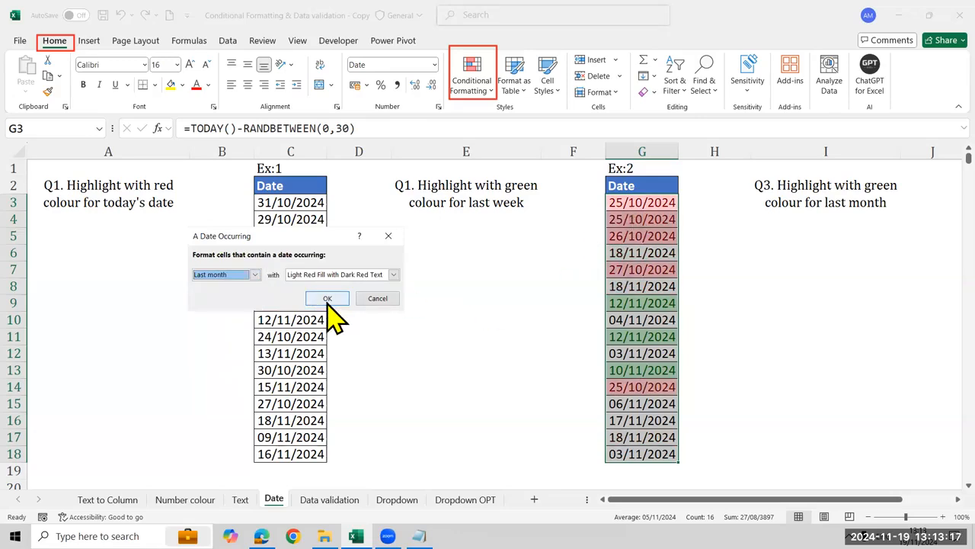
pyautogui.click(389, 299)
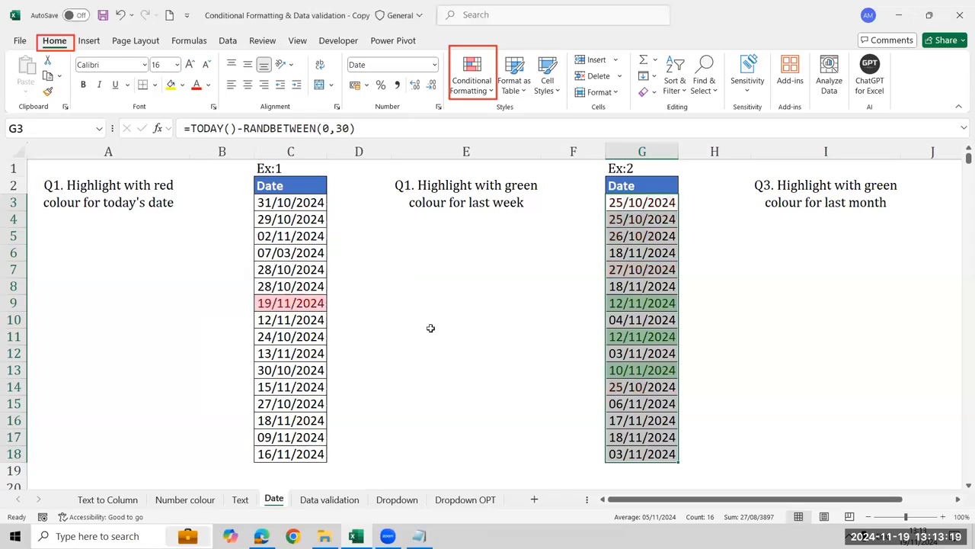
pyautogui.click(430, 330)
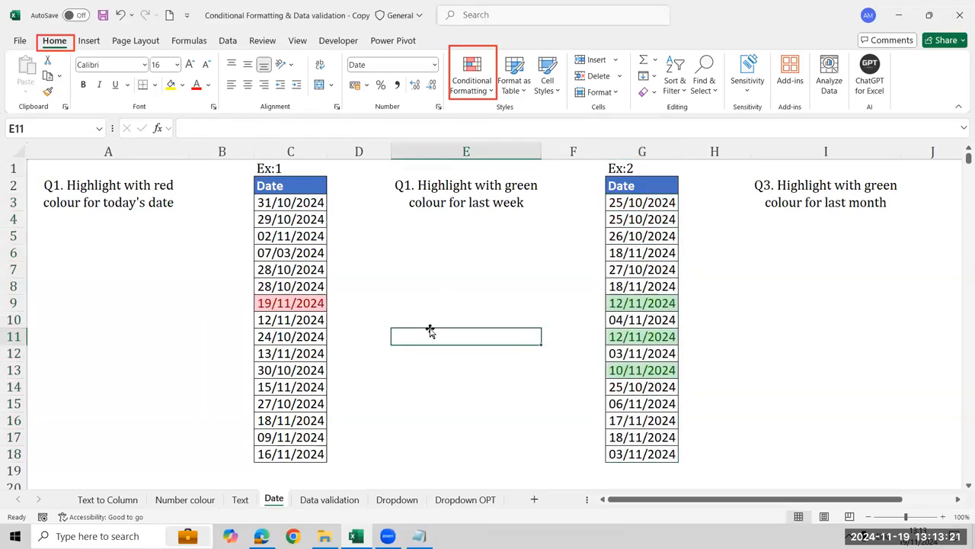
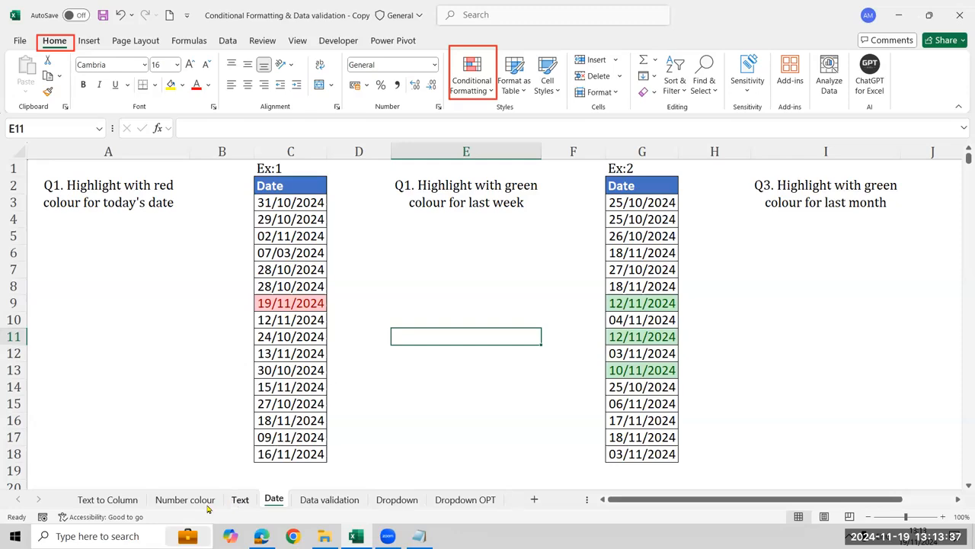
# Start a custom icon set rule for the Icons Sales values W3:W15 on the Number colour sheet
pyautogui.click(205, 503)
pyautogui.click(120, 506)
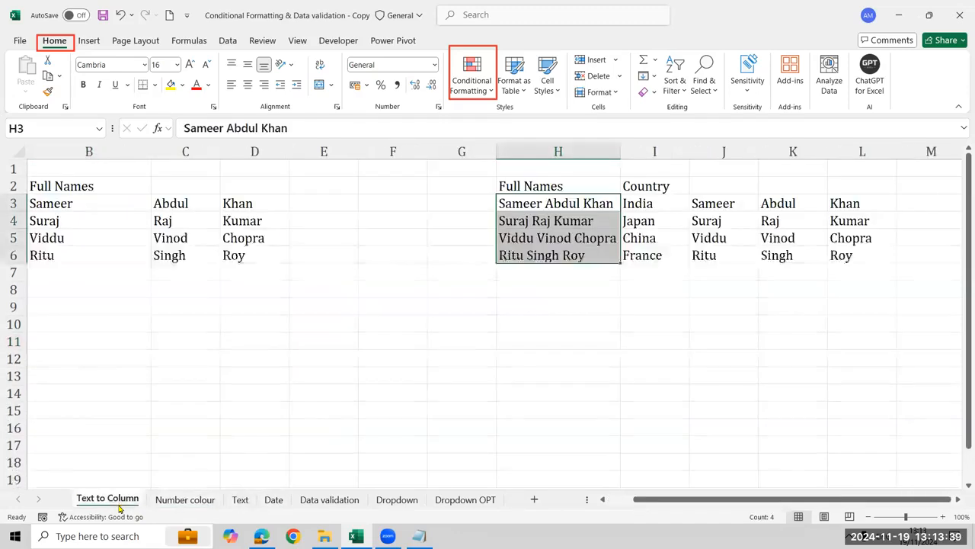
pyautogui.click(185, 500)
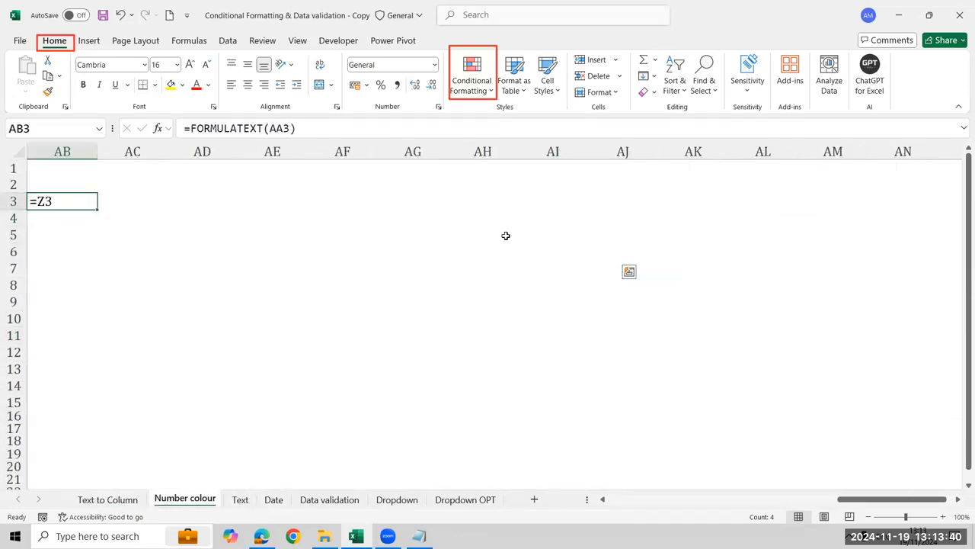
pyautogui.click(206, 348)
pyautogui.hotkey('ctrl', 'Left')
pyautogui.hotkey('ctrl', 'Left')
pyautogui.hotkey('ctrl', 'Left')
pyautogui.hotkey('ctrl', 'Left')
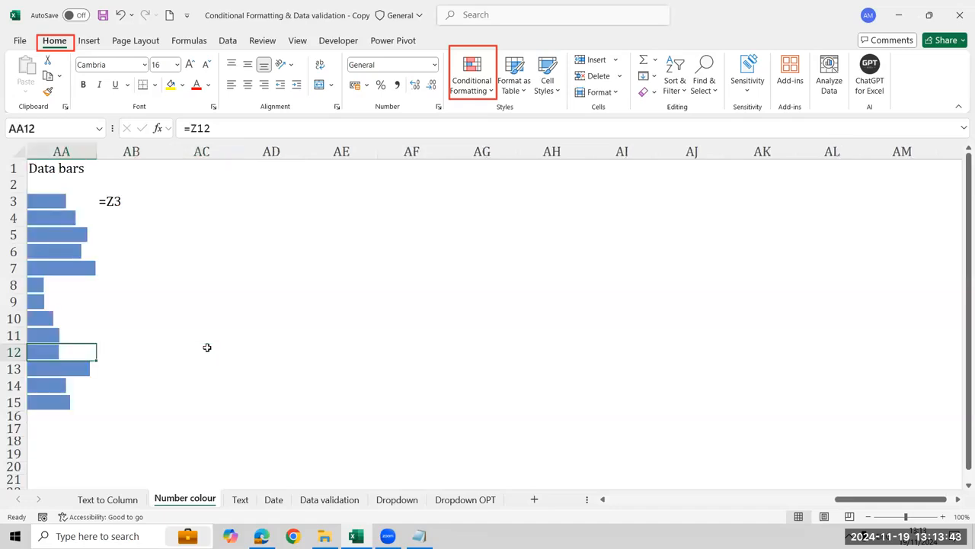
pyautogui.hotkey('ctrl', 'Right')
pyautogui.hotkey('ctrl', 'Up')
pyautogui.press('Down')
pyautogui.press('Down')
pyautogui.hotkey('ctrl', 'shift', 'Down')
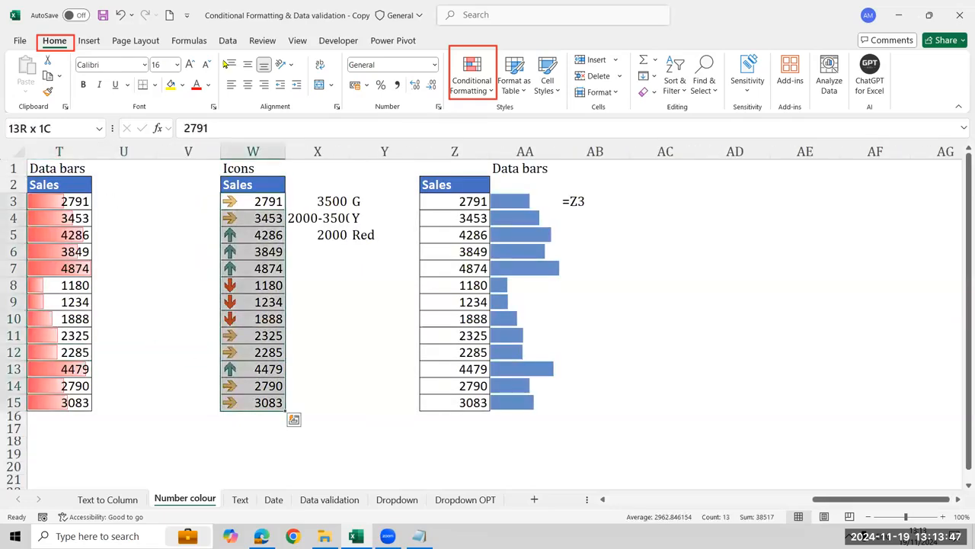
pyautogui.click(471, 83)
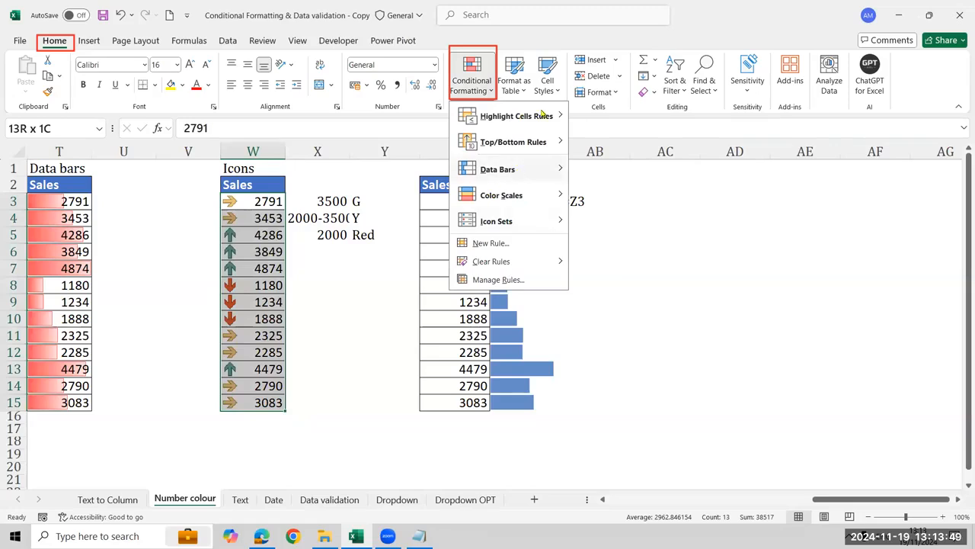
pyautogui.moveTo(533, 221)
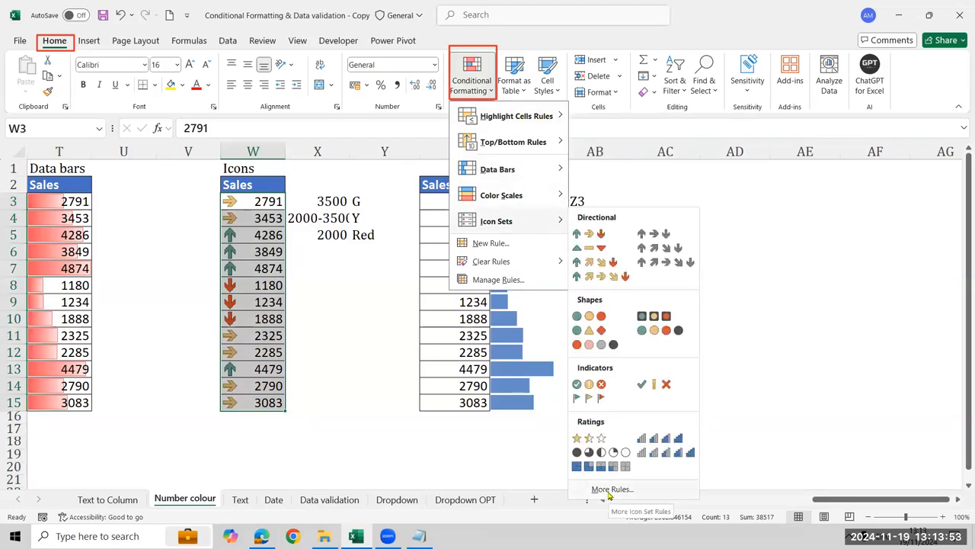
pyautogui.click(608, 489)
# Set the green icon's threshold type to Number with the value 3500
pyautogui.click(439, 362)
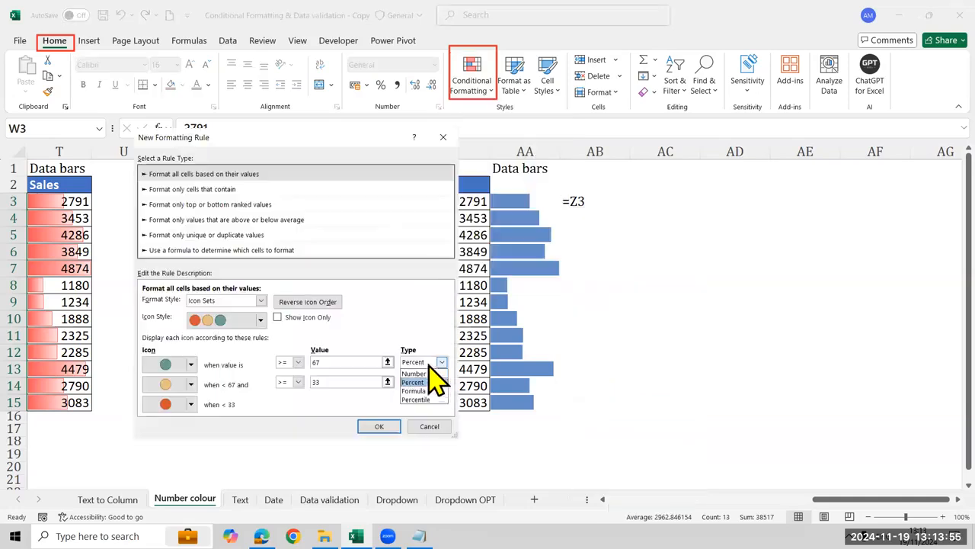
pyautogui.click(430, 374)
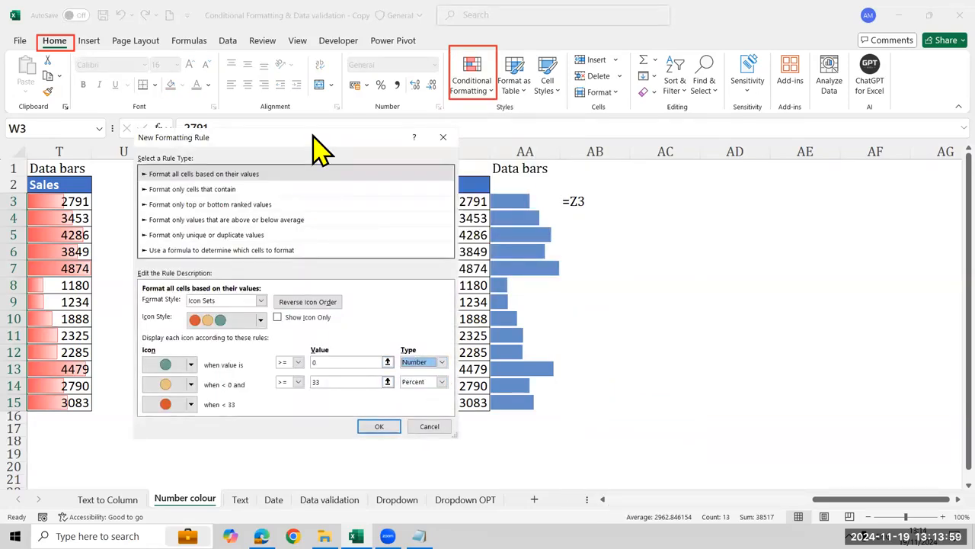
pyautogui.moveTo(318, 149); pyautogui.dragTo(144, 124)
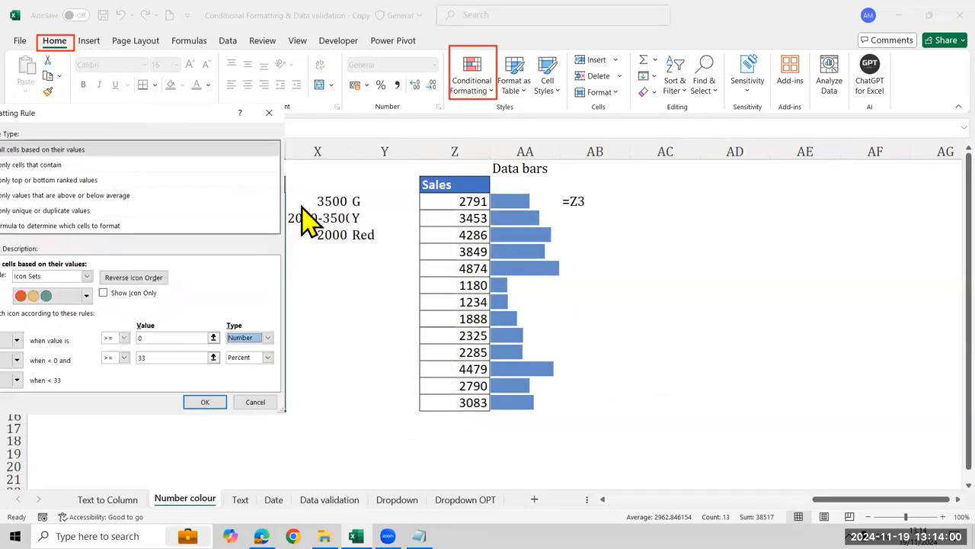
pyautogui.click(185, 336)
pyautogui.moveTo(186, 120); pyautogui.dragTo(733, 114)
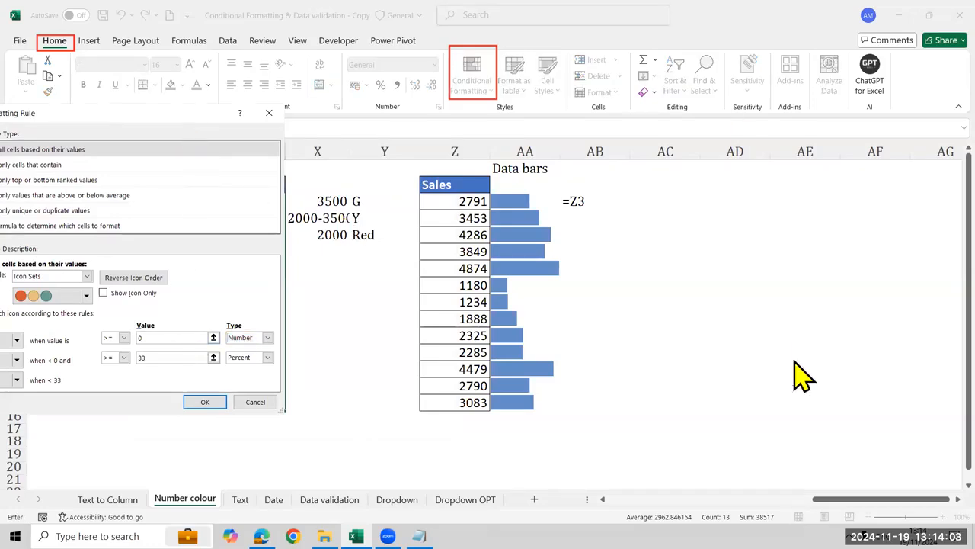
pyautogui.write('3500')
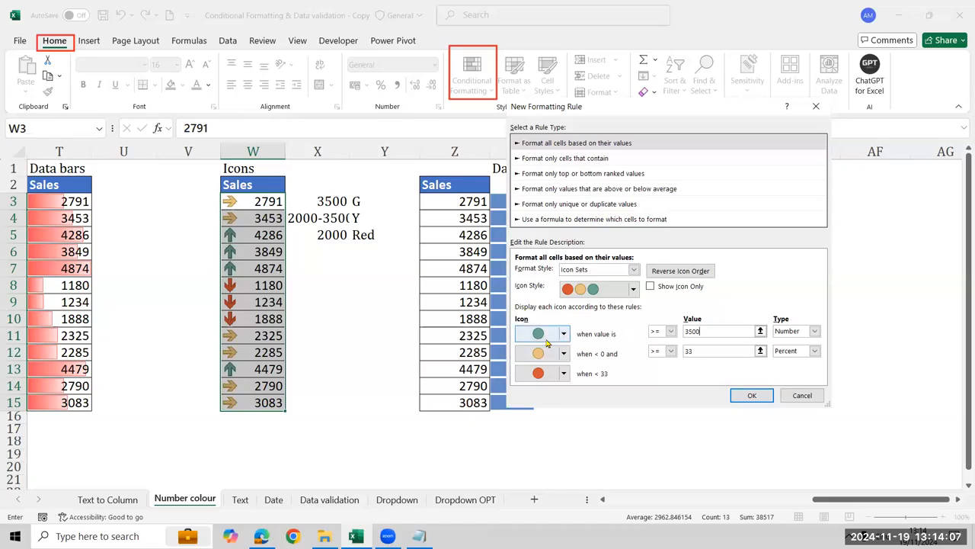
# Set the yellow icon's threshold to the number 2000 and the green icon's comparison to greater than (>)
pyautogui.click(815, 351)
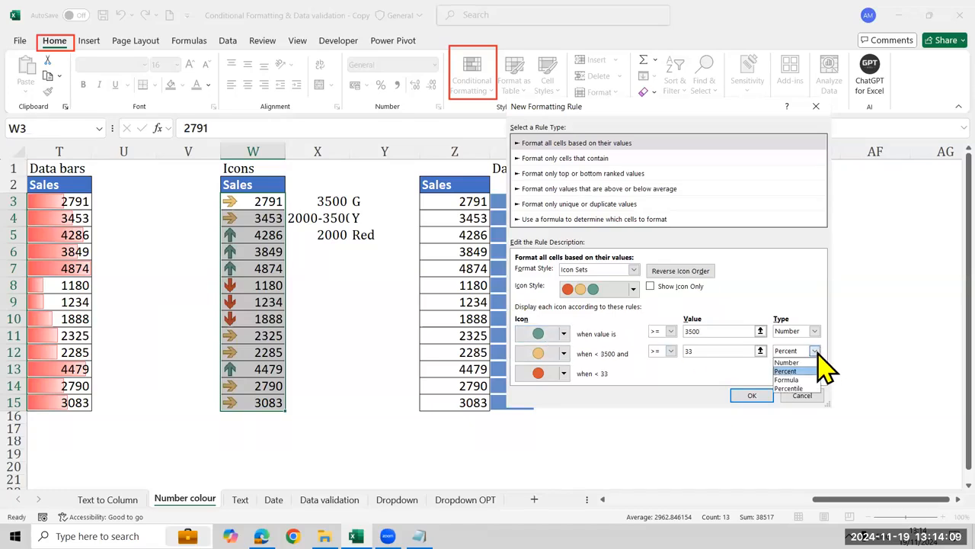
pyautogui.click(807, 363)
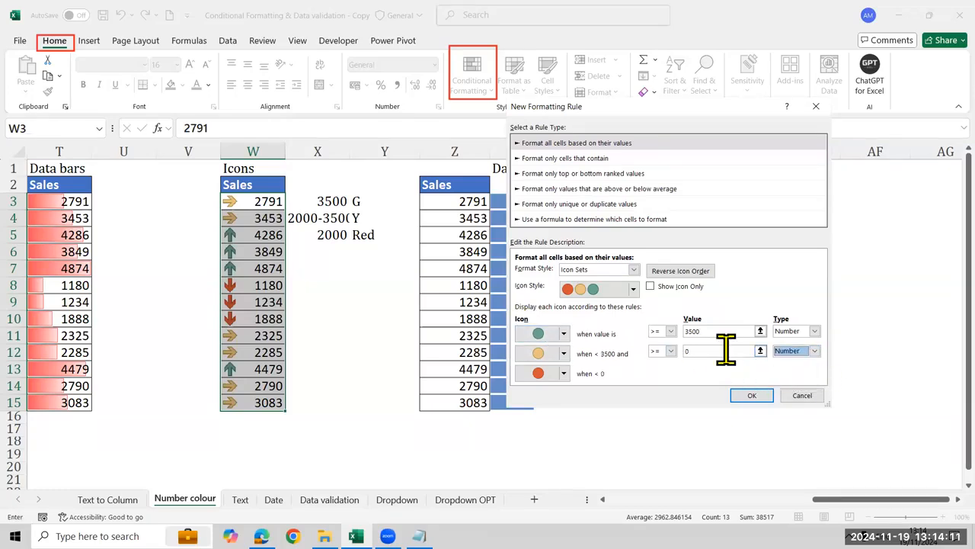
pyautogui.click(725, 351)
pyautogui.press('BackSpace')
pyautogui.write('2000')
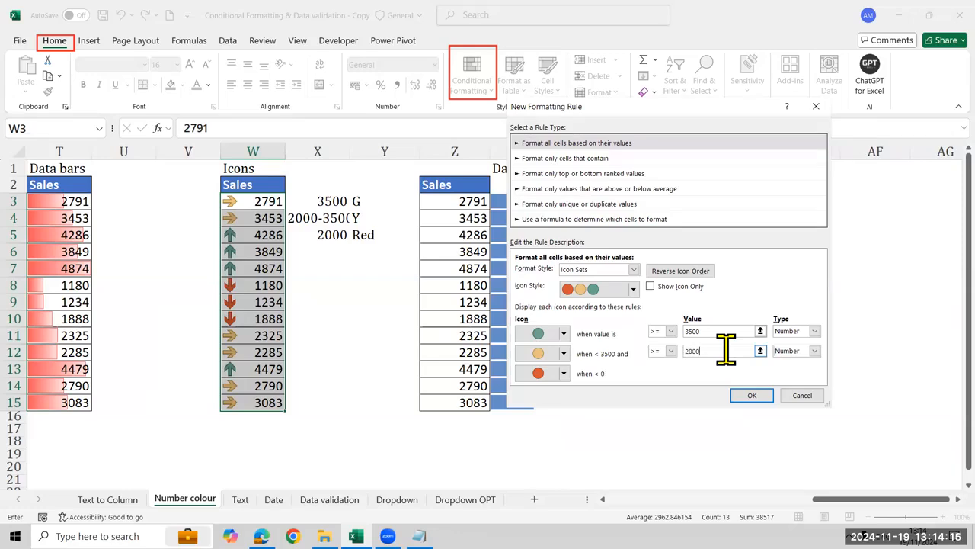
pyautogui.click(670, 333)
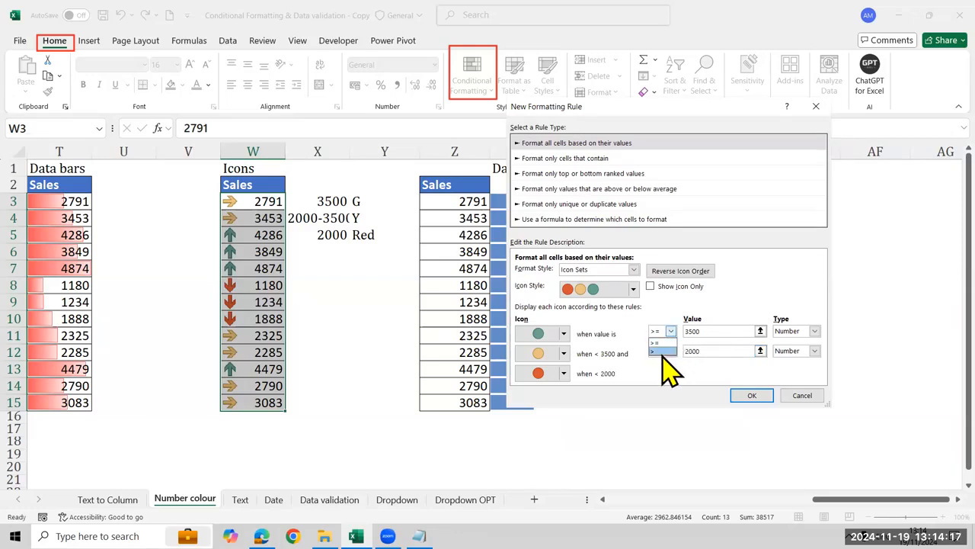
pyautogui.click(661, 352)
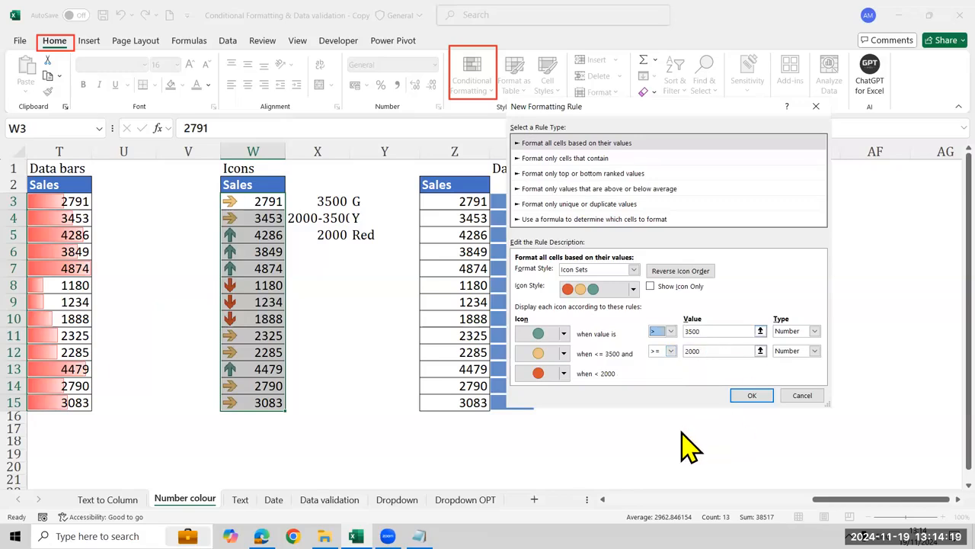
# Change the icon style to the three coloured arrows and apply the rule to W3:W15
pyautogui.click(633, 289)
pyautogui.scroll(-5, 606, 345)
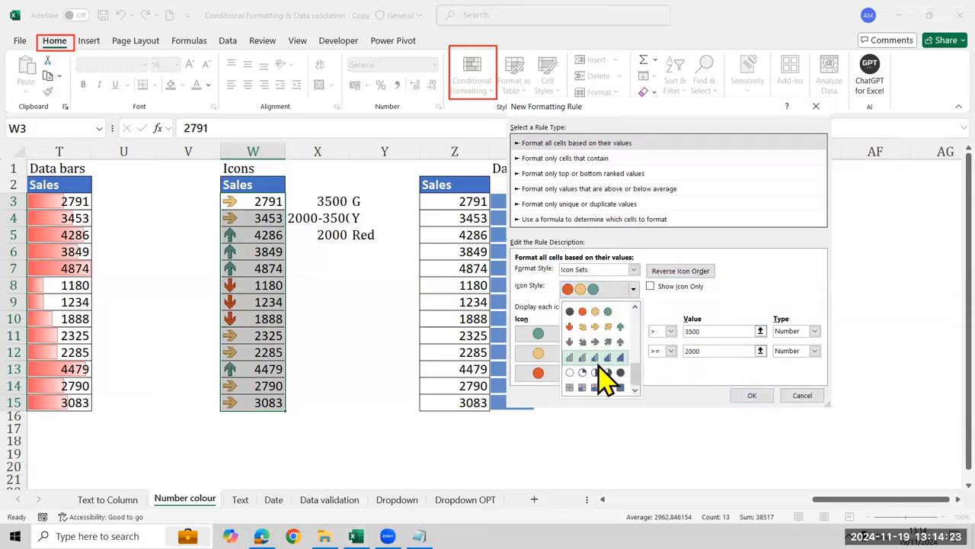
pyautogui.moveTo(634, 374); pyautogui.dragTo(638, 323)
pyautogui.click(624, 345)
pyautogui.scroll(2, 641, 293)
pyautogui.click(636, 291)
pyautogui.moveTo(639, 324); pyautogui.dragTo(637, 316)
pyautogui.click(605, 311)
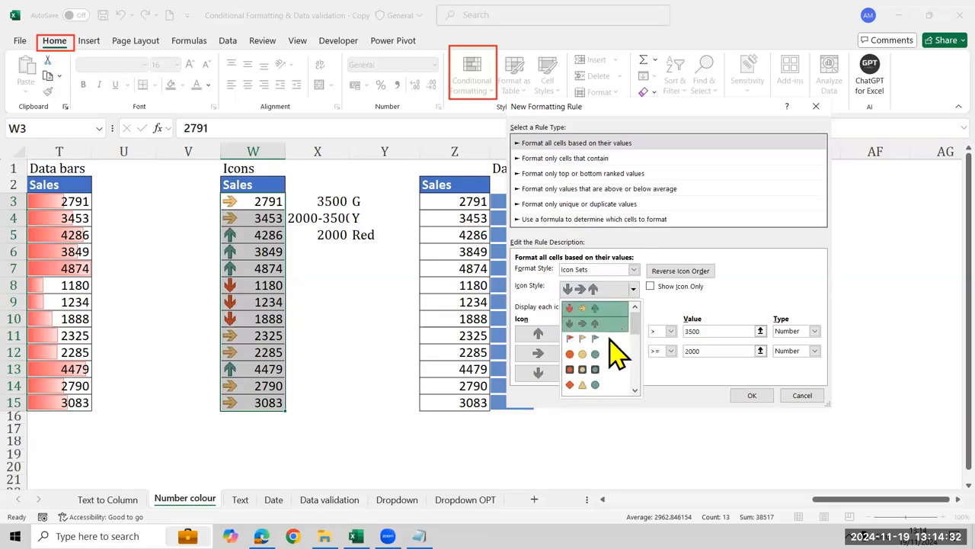
pyautogui.click(750, 395)
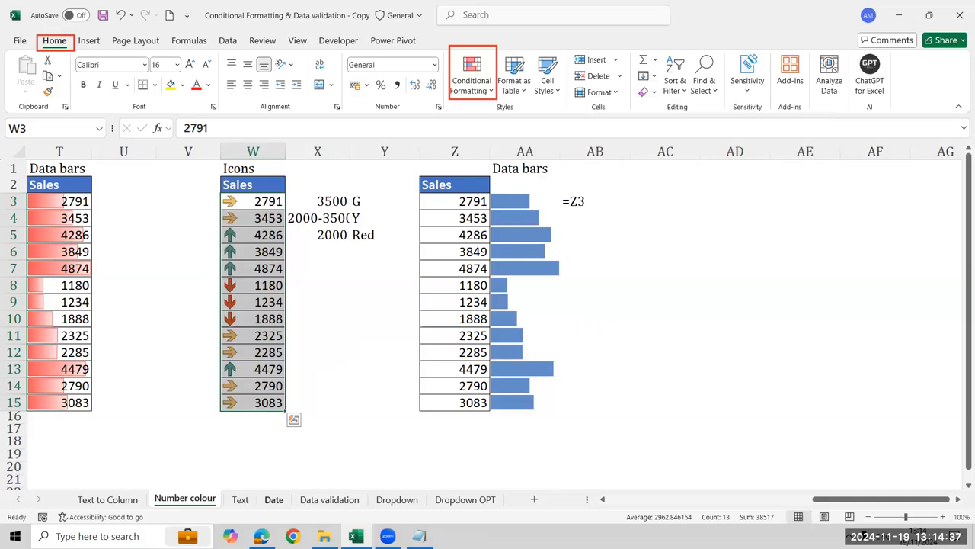
# Switch to the Data validation sheet and go to its whole-number exercise in columns A and B
pyautogui.click(274, 499)
pyautogui.click(329, 499)
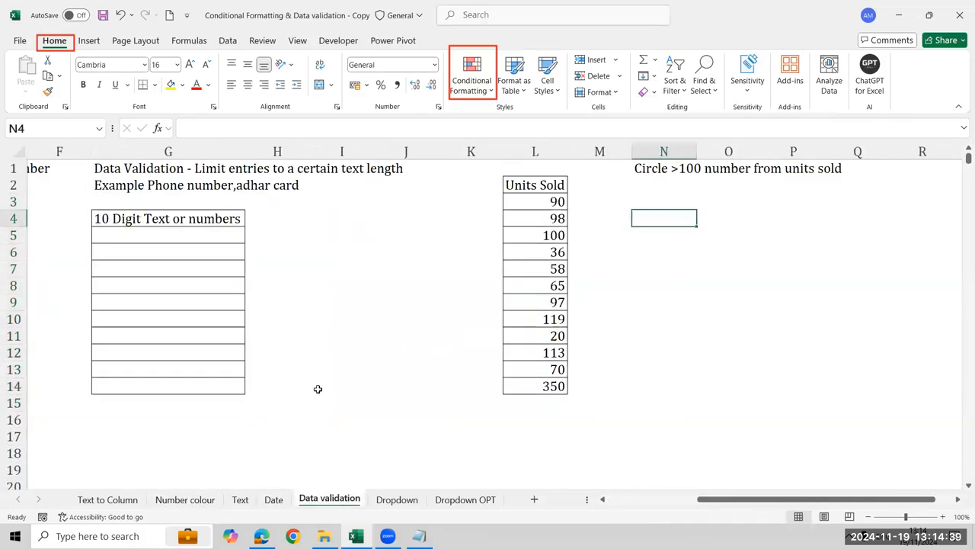
pyautogui.press('Left')
pyautogui.press('Left')
pyautogui.press('Home')
pyautogui.press('Up')
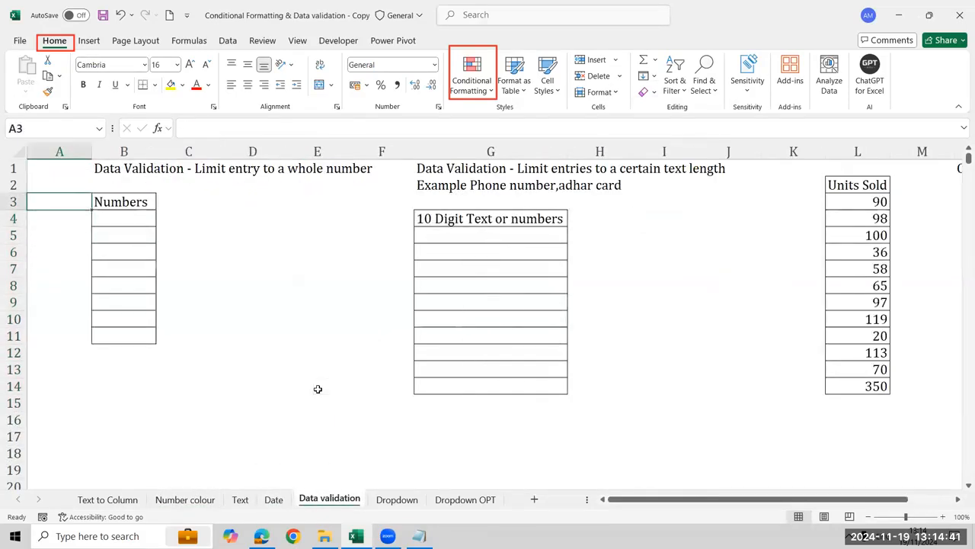
# Examine the whole-number exercise and its empty Numbers list in B4:B11
pyautogui.press('Right')
pyautogui.hotkey('ctrl', 'shift', 'Down')
pyautogui.press('Up')
pyautogui.press('Up')
pyautogui.press('Right')
pyautogui.press('Right')
pyautogui.press('Down')
pyautogui.press('Down')
pyautogui.press('Down')
pyautogui.press('Down')
pyautogui.press('Down')
pyautogui.press('Down')
pyautogui.press('Left')
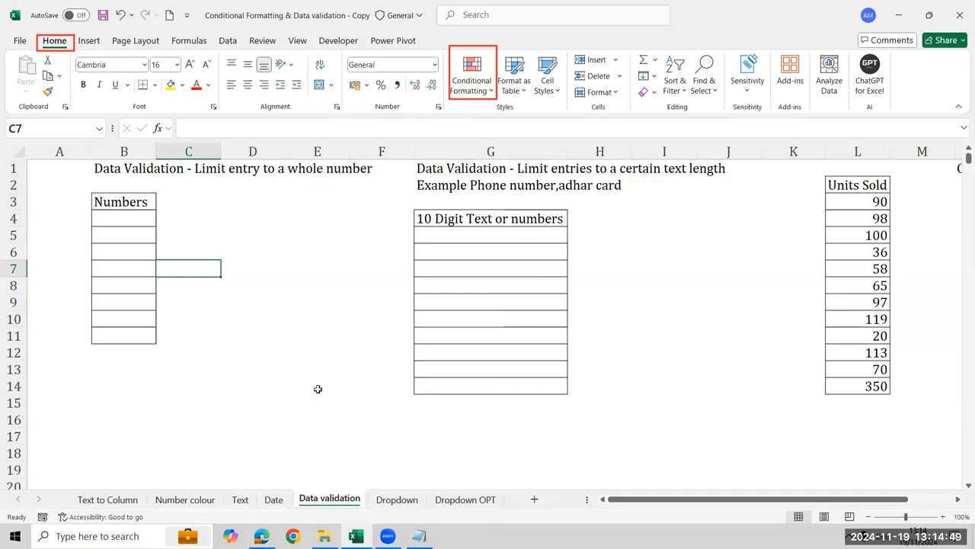
pyautogui.press('Up')
pyautogui.press('Up')
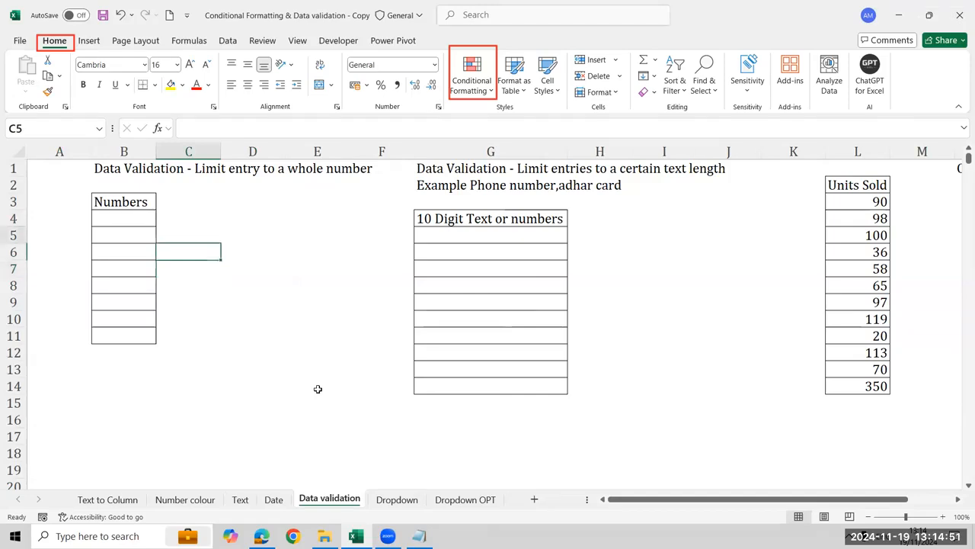
pyautogui.press('Left')
pyautogui.press('Left')
pyautogui.press('Up')
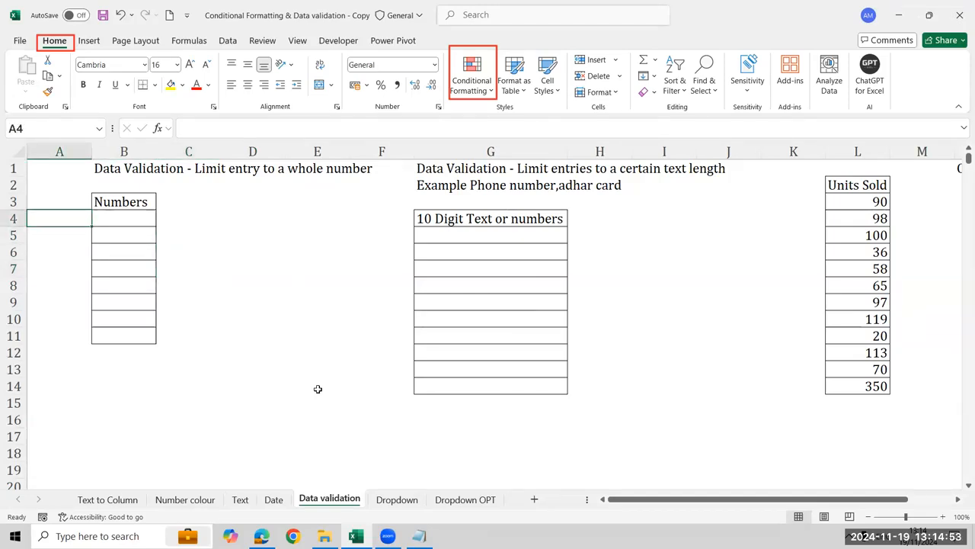
pyautogui.press('Right')
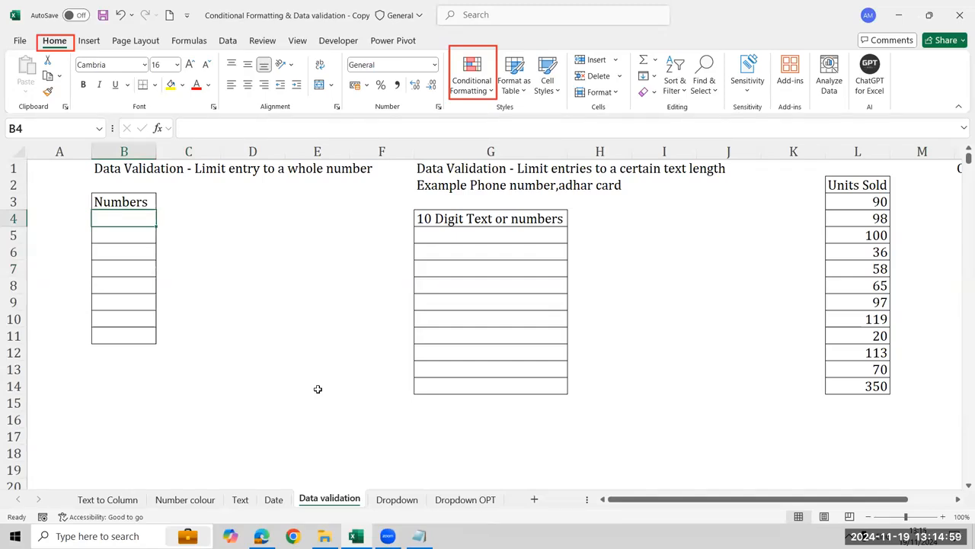
pyautogui.hotkey('shift', 'Down')
pyautogui.hotkey('shift', 'Down')
pyautogui.hotkey('shift', 'Down')
pyautogui.hotkey('shift', 'Down')
pyautogui.hotkey('shift', 'Down')
pyautogui.hotkey('shift', 'Down')
pyautogui.hotkey('shift', 'Down')
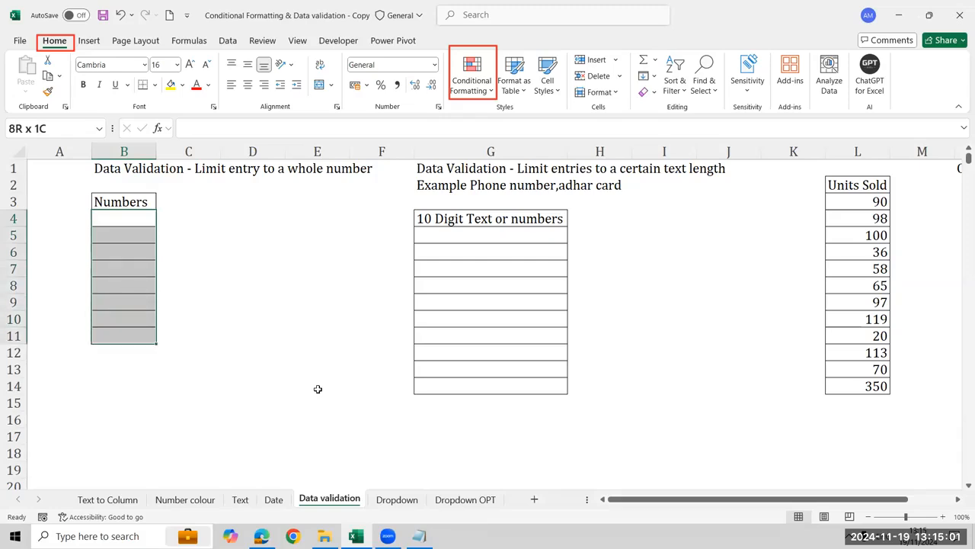
pyautogui.press('Right')
pyautogui.press('Left')
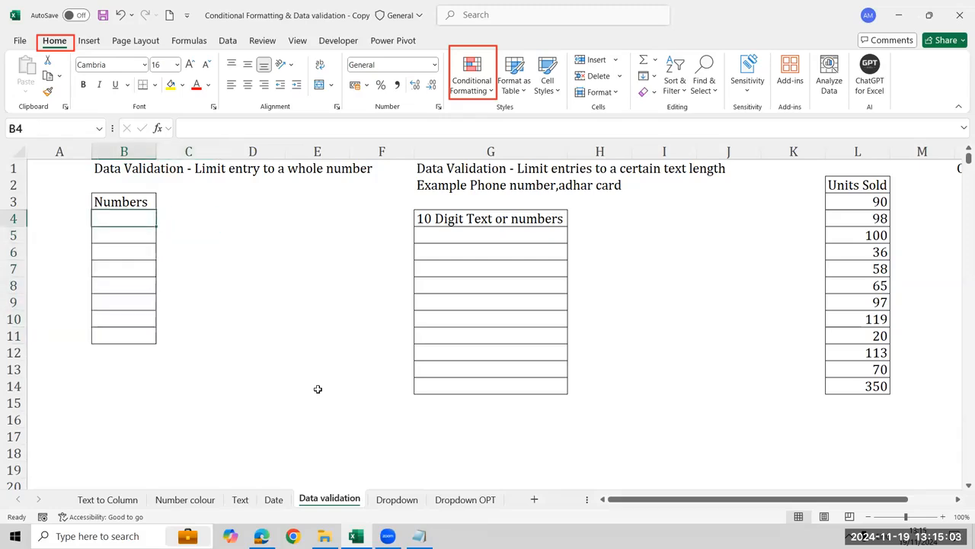
pyautogui.hotkey('shift', 'Down')
pyautogui.hotkey('shift', 'Down')
pyautogui.hotkey('shift', 'Down')
pyautogui.hotkey('shift', 'Down')
pyautogui.hotkey('shift', 'Down')
pyautogui.hotkey('shift', 'Down')
pyautogui.hotkey('shift', 'Down')
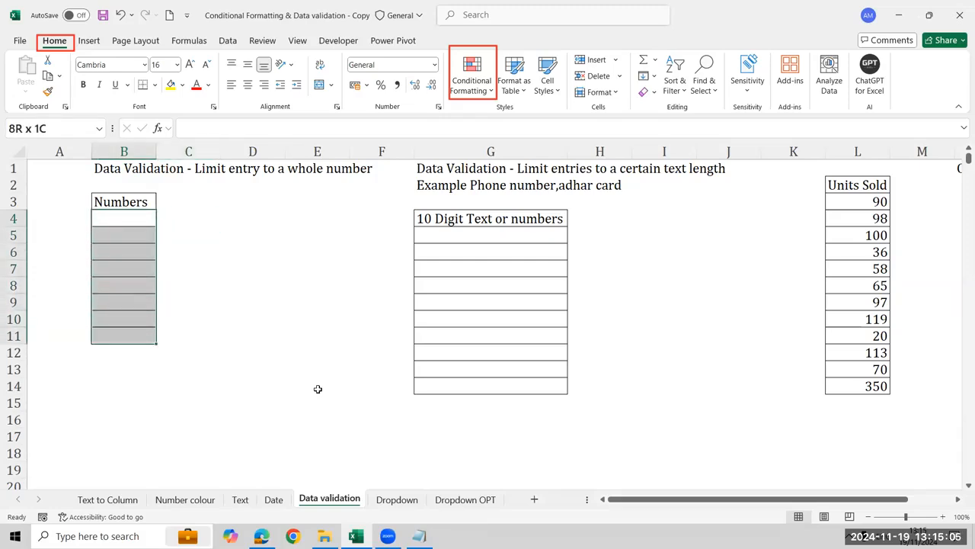
# Enter the range note 10-100 in cell D4 beside the Numbers list
pyautogui.press('Right')
pyautogui.press('Right')
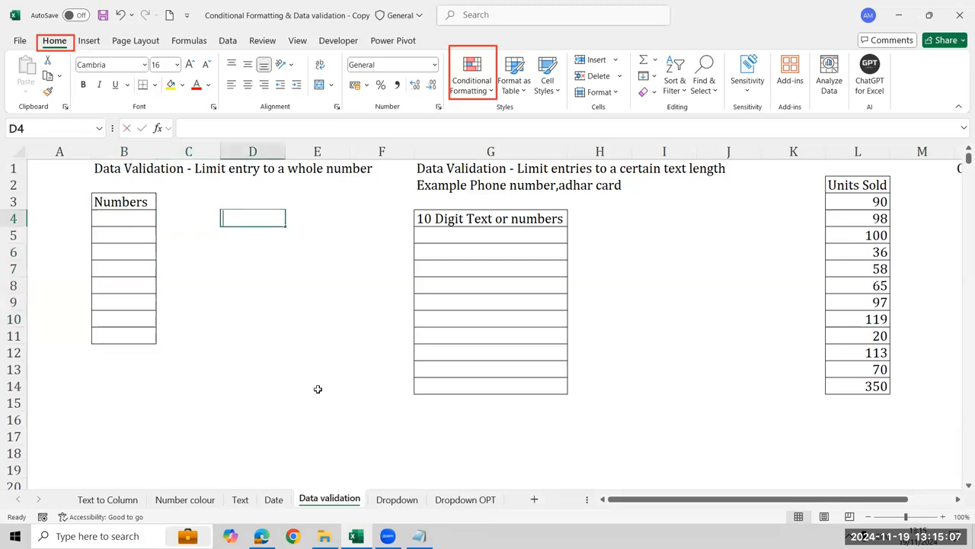
pyautogui.write('10-100')
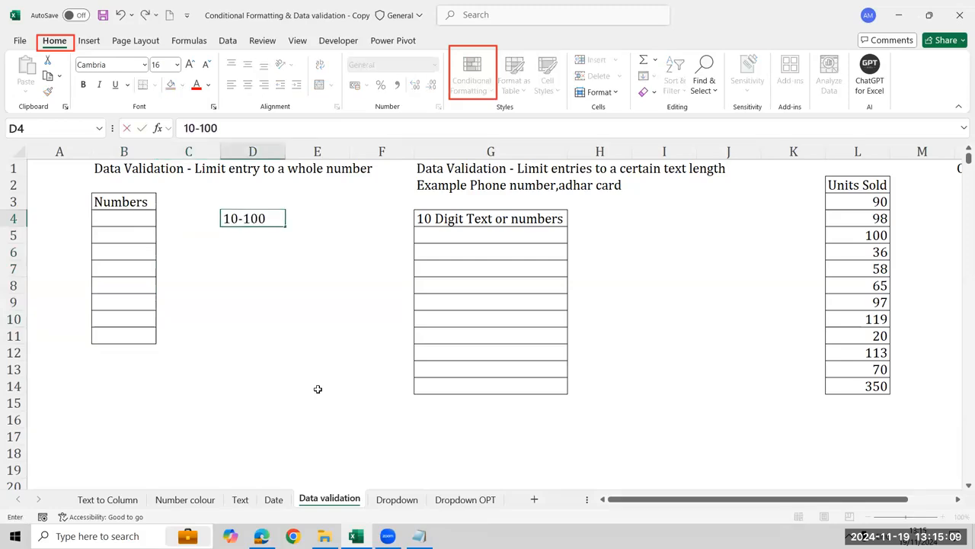
pyautogui.press('Return')
pyautogui.press('Up')
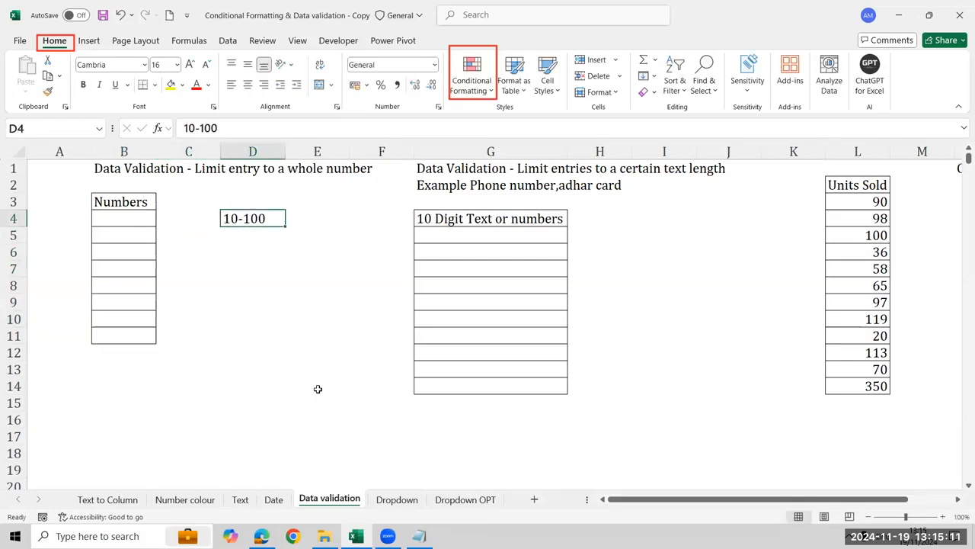
pyautogui.press('Left')
pyautogui.press('Left')
pyautogui.hotkey('shift', 'Down')
pyautogui.hotkey('shift', 'Down')
pyautogui.hotkey('shift', 'Down')
pyautogui.hotkey('shift', 'Down')
pyautogui.hotkey('shift', 'Down')
pyautogui.hotkey('shift', 'Down')
pyautogui.hotkey('shift', 'Down')
pyautogui.hotkey('shift', 'Down')
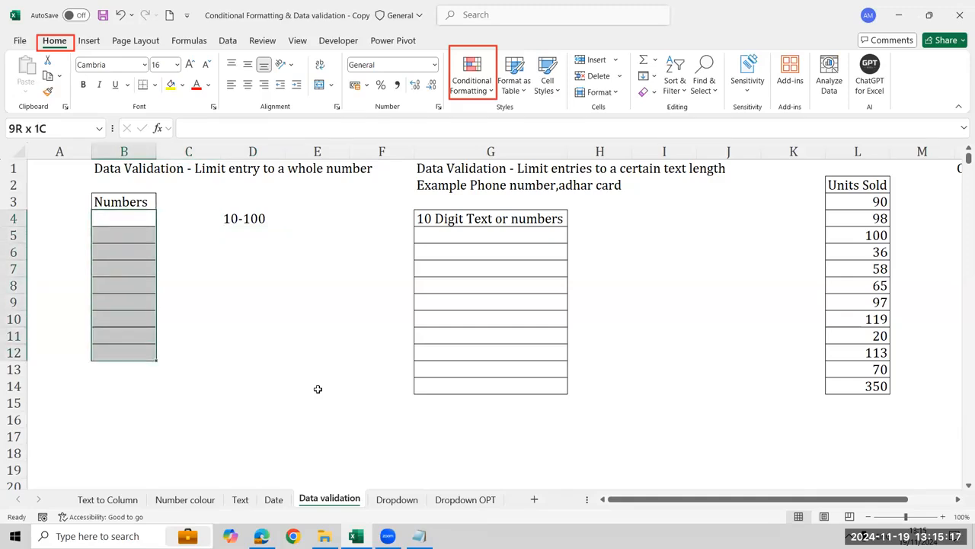
# Enter the heading Qty in D3 above the 10-100 range note
pyautogui.press('Right')
pyautogui.press('Right')
pyautogui.press('Up')
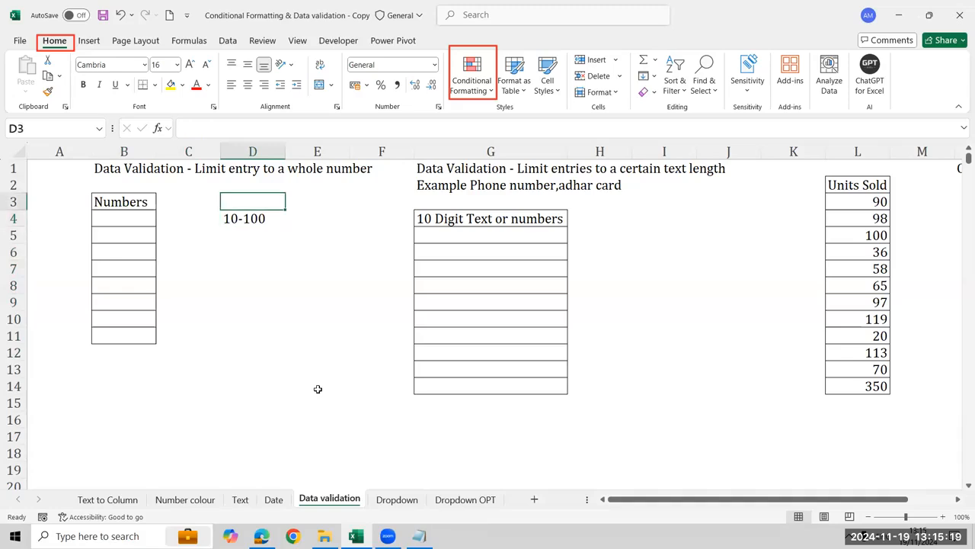
pyautogui.write('Qty')
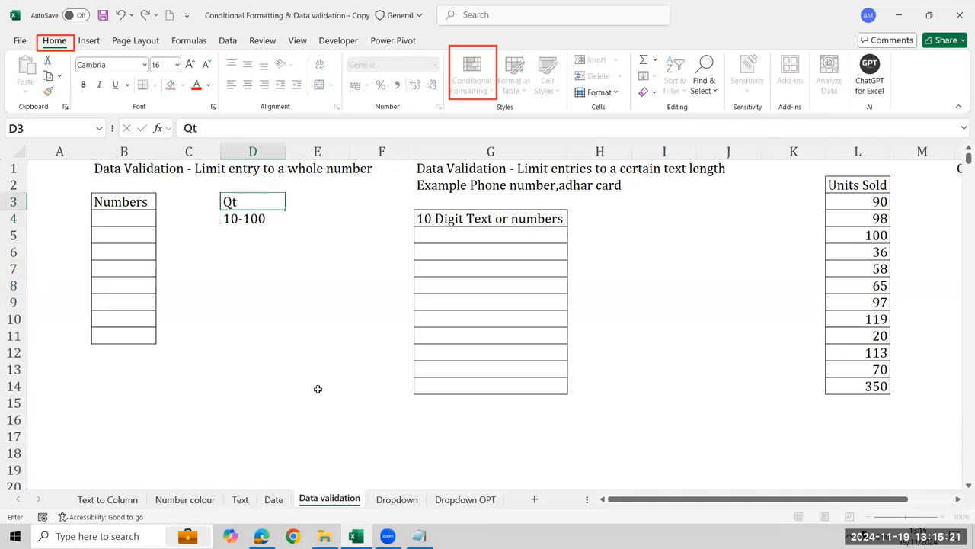
pyautogui.press('Return')
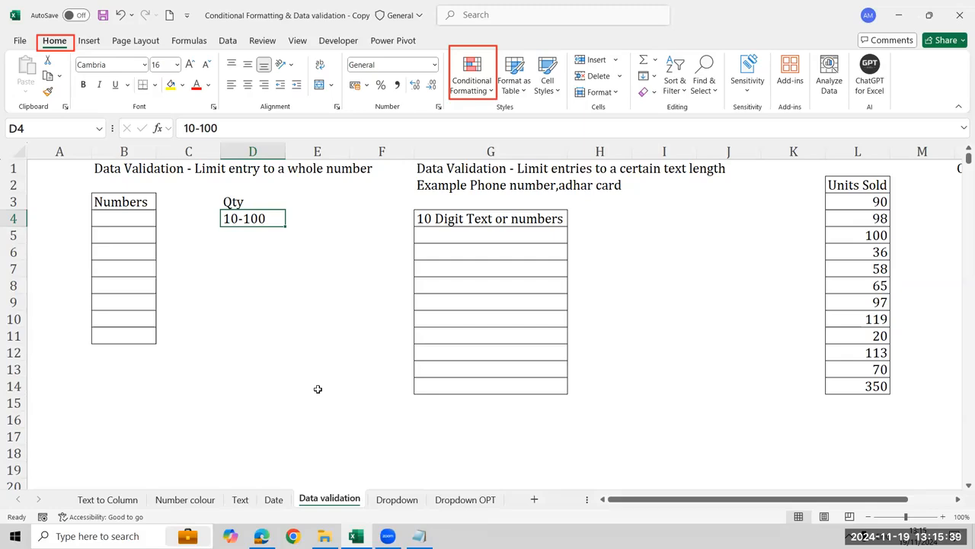
# Open the Data Validation settings for the empty Numbers cells B4:B11
pyautogui.press('Left')
pyautogui.press('Left')
pyautogui.hotkey('shift', 'Down')
pyautogui.hotkey('shift', 'Down')
pyautogui.hotkey('shift', 'Down')
pyautogui.hotkey('shift', 'Down')
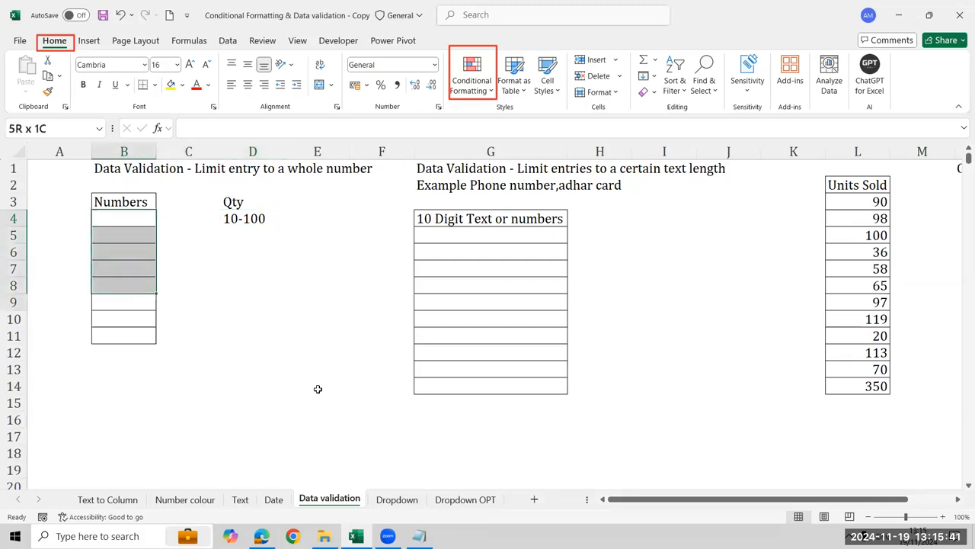
pyautogui.hotkey('shift', 'Down')
pyautogui.hotkey('shift', 'Down')
pyautogui.hotkey('shift', 'Down')
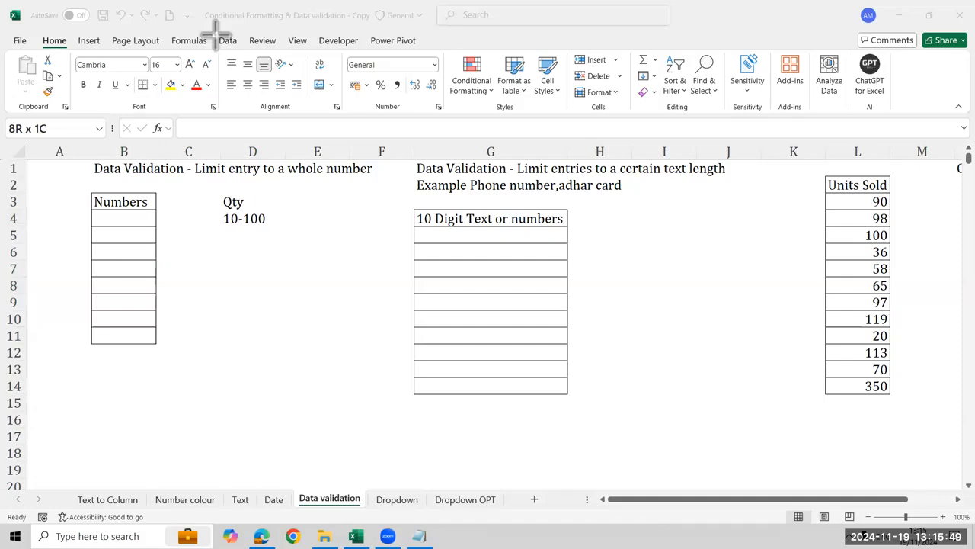
pyautogui.moveTo(215, 28); pyautogui.dragTo(244, 54)
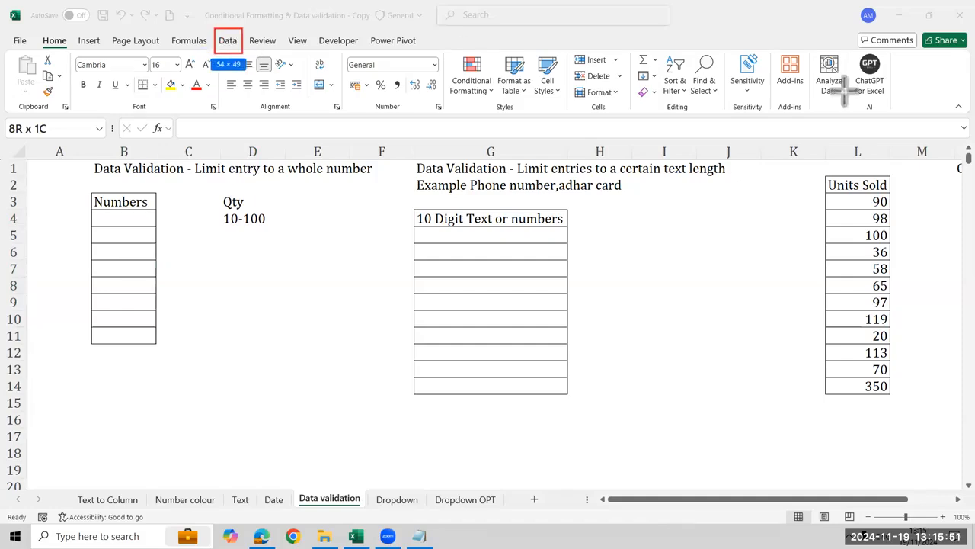
pyautogui.click(231, 45)
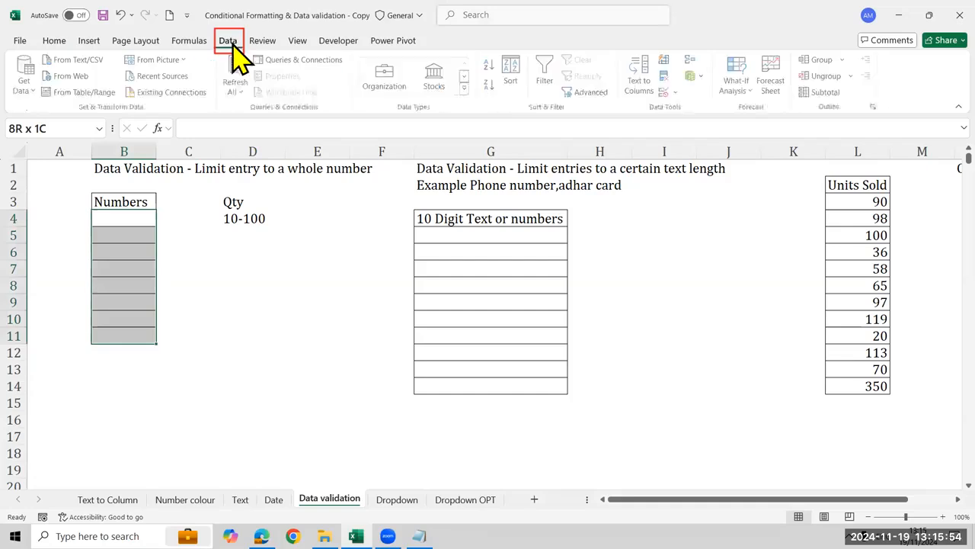
pyautogui.click(675, 93)
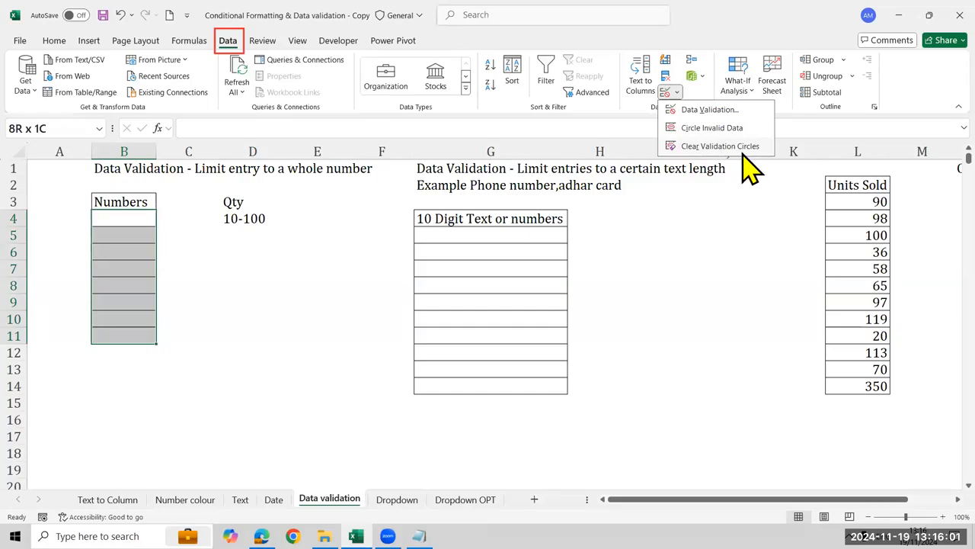
pyautogui.click(918, 198)
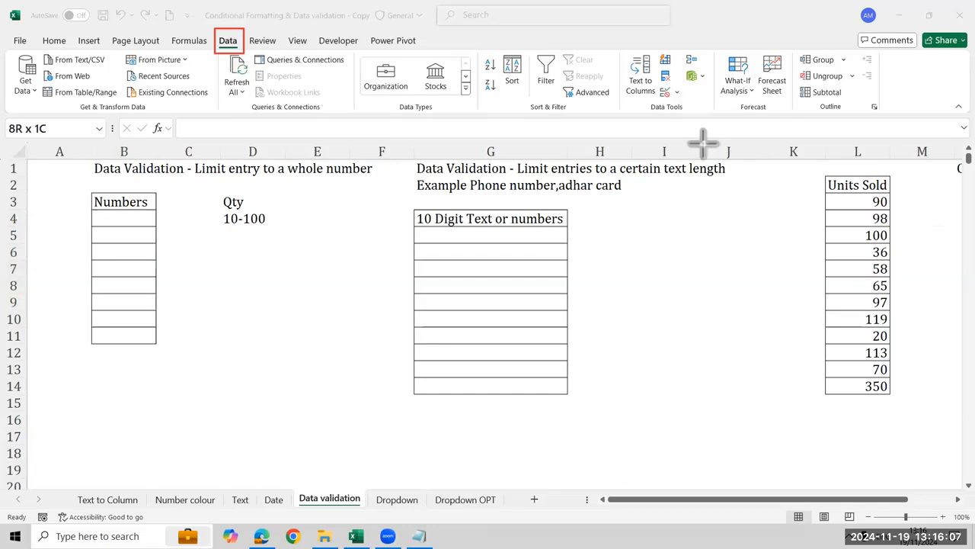
pyautogui.moveTo(653, 81); pyautogui.dragTo(685, 102)
pyautogui.click(909, 135)
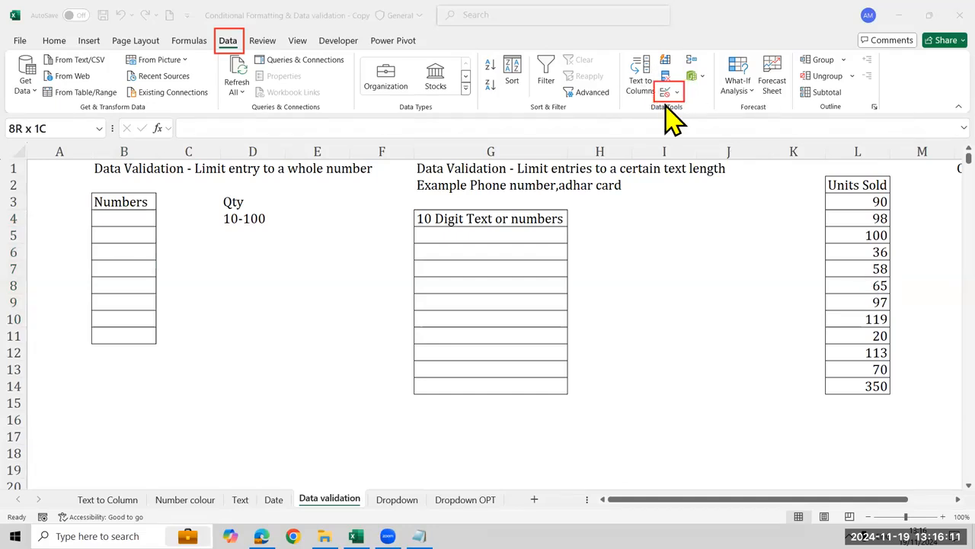
pyautogui.click(677, 94)
pyautogui.click(678, 93)
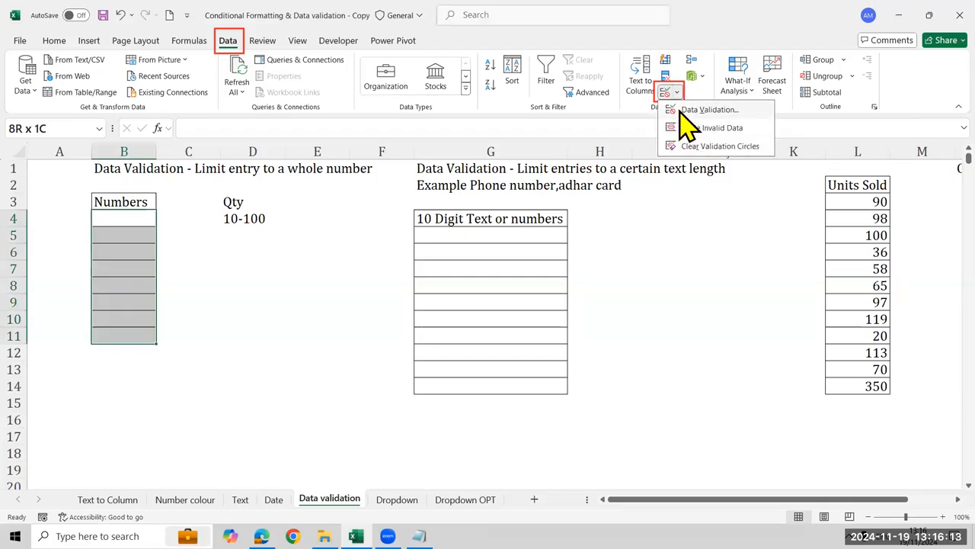
pyautogui.click(681, 112)
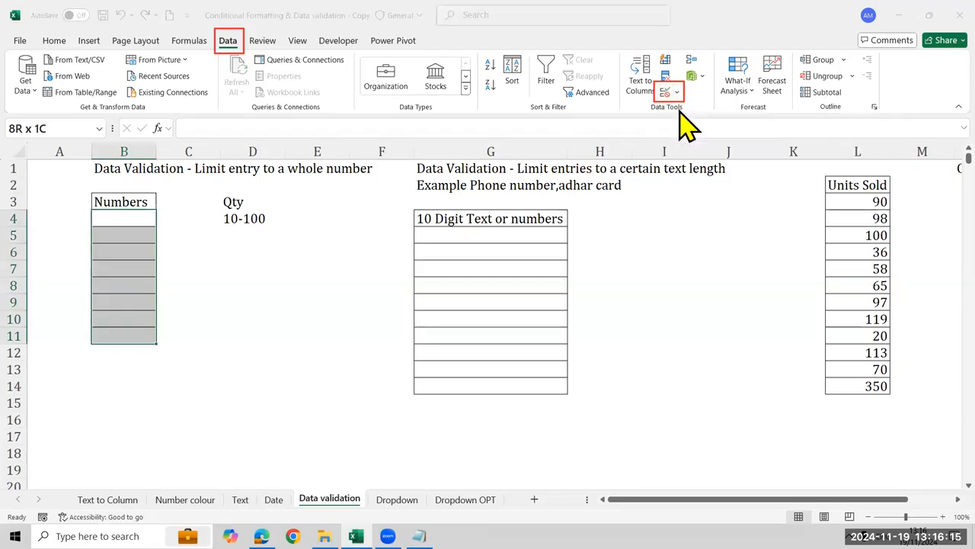
# Restrict entries in the Numbers cells to whole numbers between a minimum of 10 and a maximum of 100
pyautogui.click(626, 201)
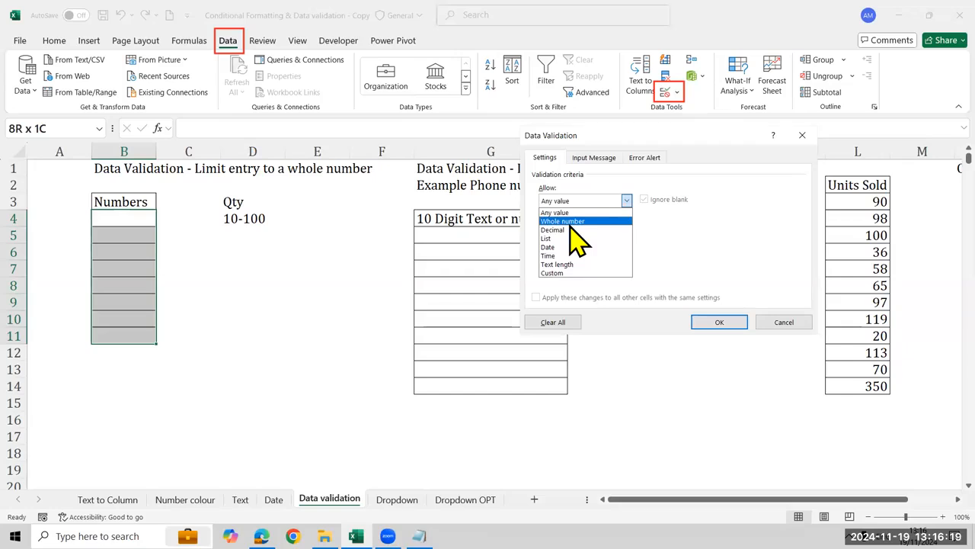
pyautogui.click(579, 221)
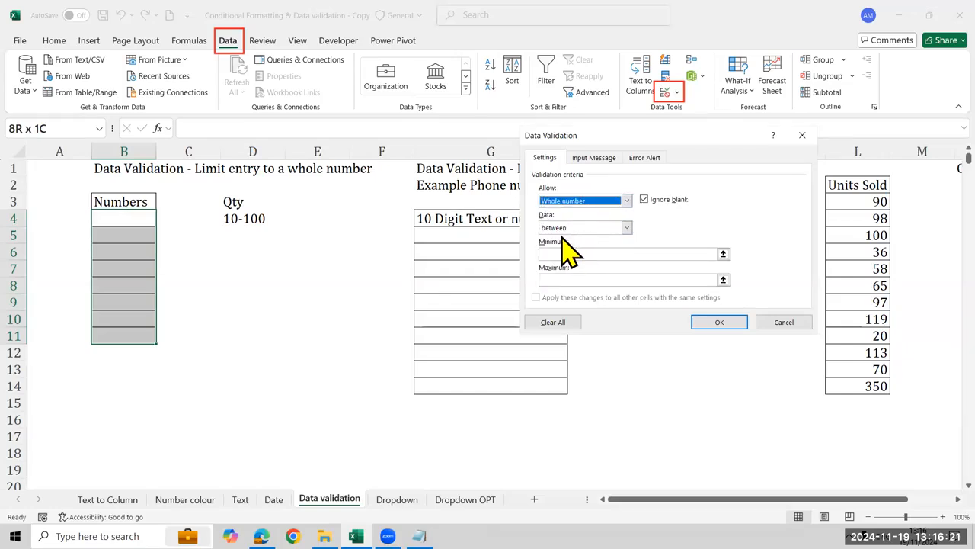
pyautogui.click(633, 253)
pyautogui.write('10')
pyautogui.click(644, 280)
pyautogui.write('100')
pyautogui.click(719, 321)
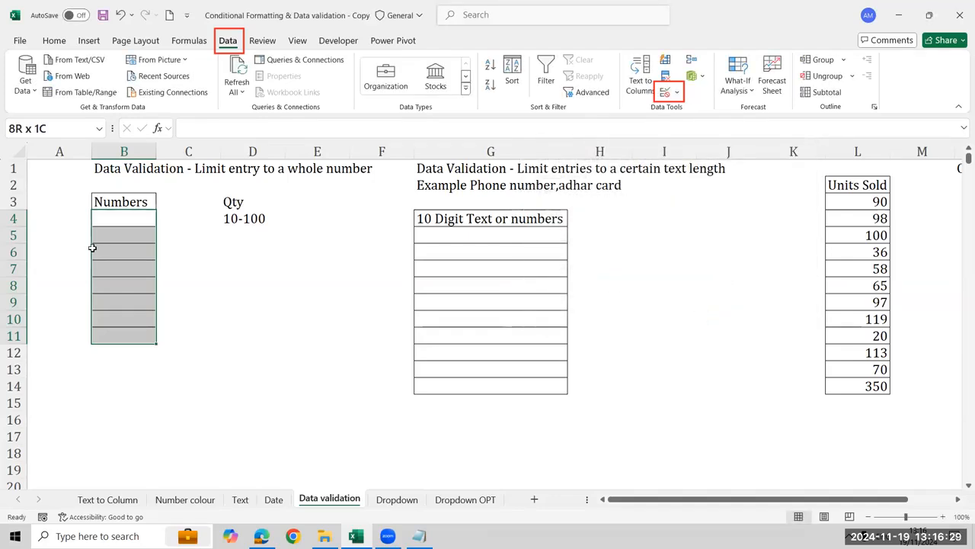
# Test the validation rule with the values 50, 30 and 10 in cells B5, B6 and B7
pyautogui.click(124, 236)
pyautogui.write('50')
pyautogui.press('Return')
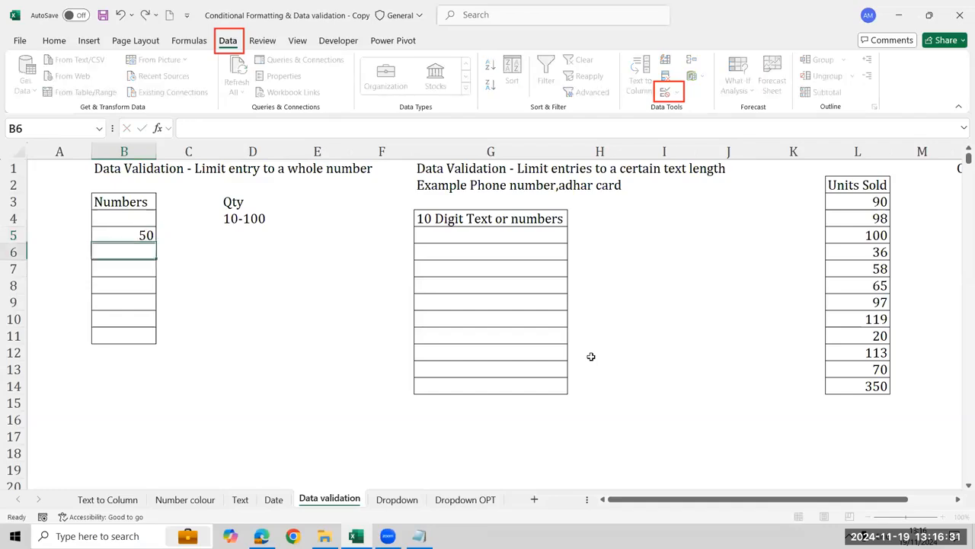
pyautogui.write('30')
pyautogui.press('Return')
pyautogui.write('10')
pyautogui.press('Return')
# Try the out-of-range value 5 in cell B8 and replace it with 90
pyautogui.write('5')
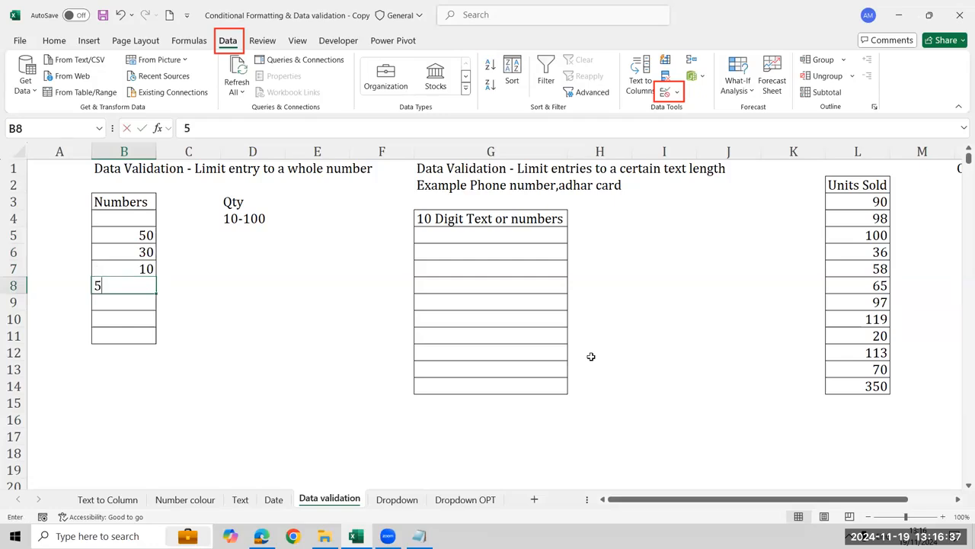
pyautogui.press('Return')
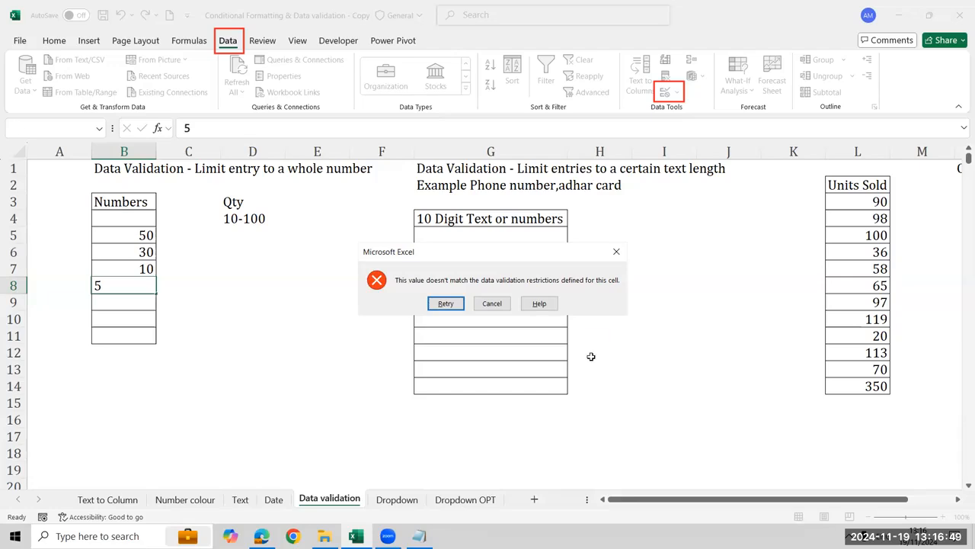
pyautogui.press('Return')
pyautogui.write('3')
pyautogui.press('BackSpace')
pyautogui.write('90')
pyautogui.press('Return')
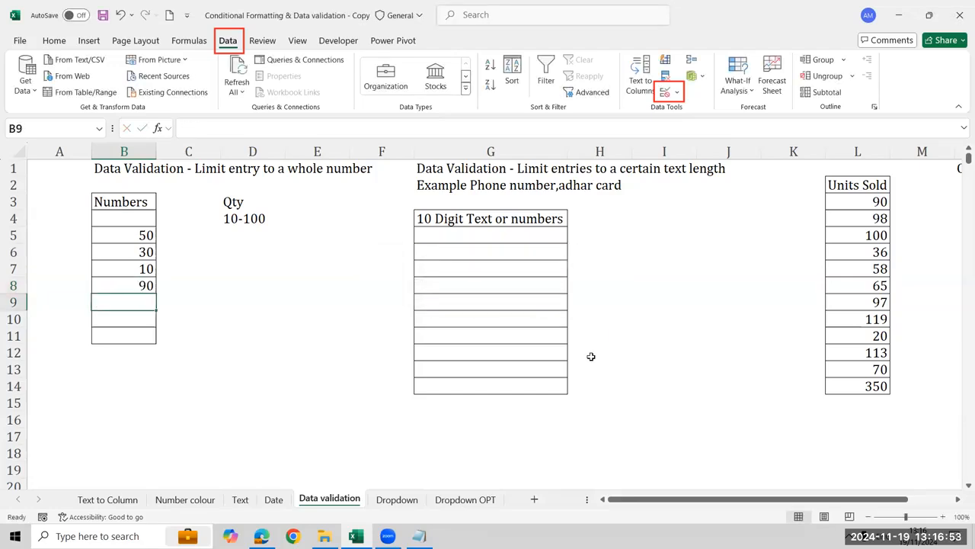
# Try to enter 150, above the allowed maximum, in cell B9 of the Numbers list
pyautogui.write('150')
pyautogui.press('Return')
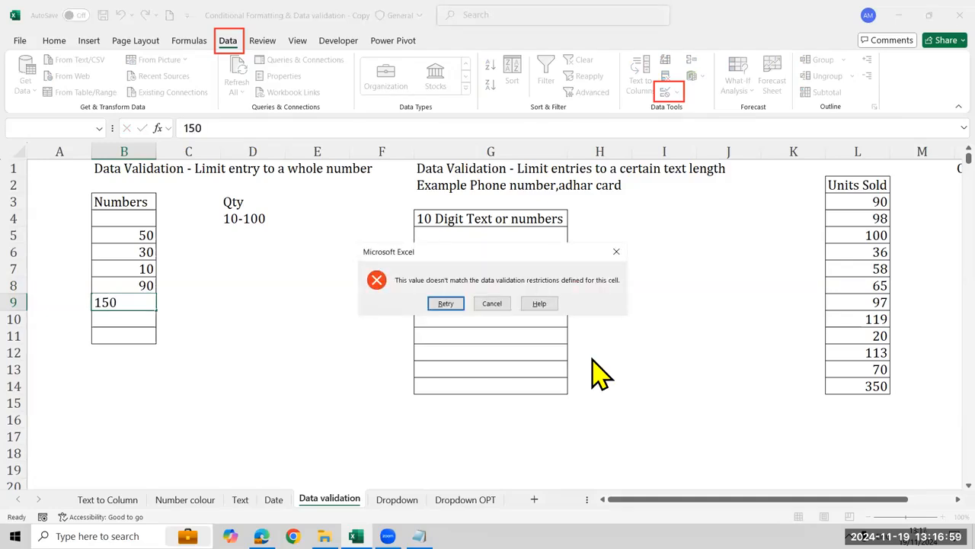
pyautogui.press('Escape')
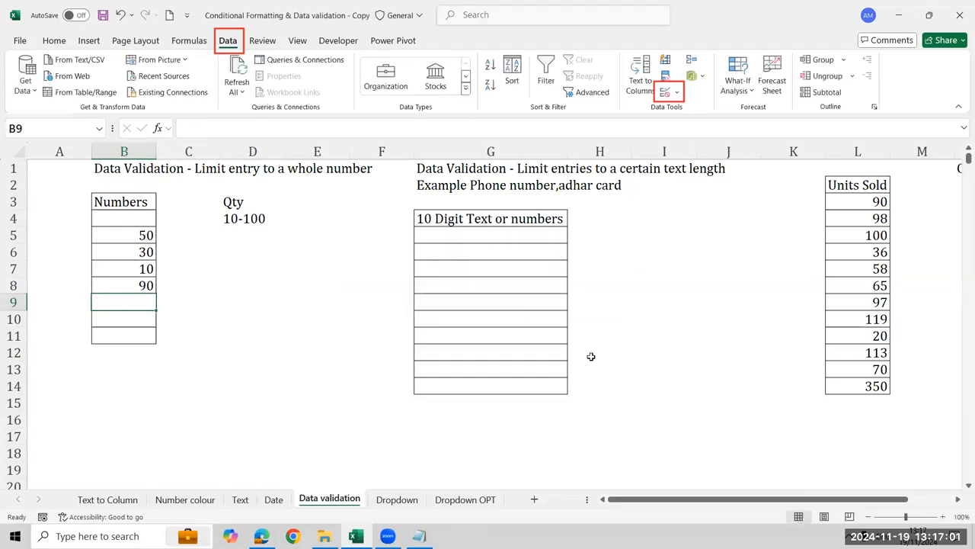
# Try to enter the below-minimum values 1, 2 and 3 one after another in cell B9
pyautogui.click(153, 233)
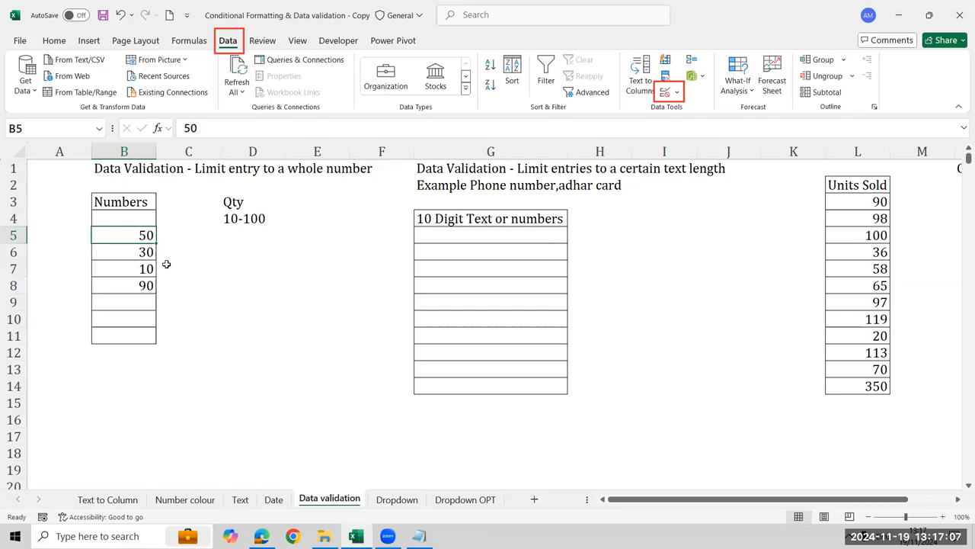
pyautogui.click(141, 303)
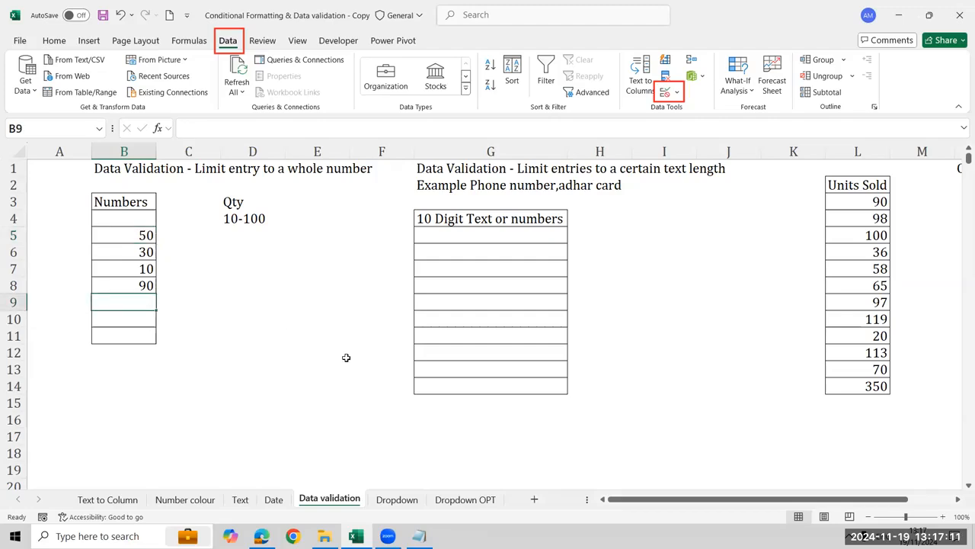
pyautogui.write('1')
pyautogui.press('Return')
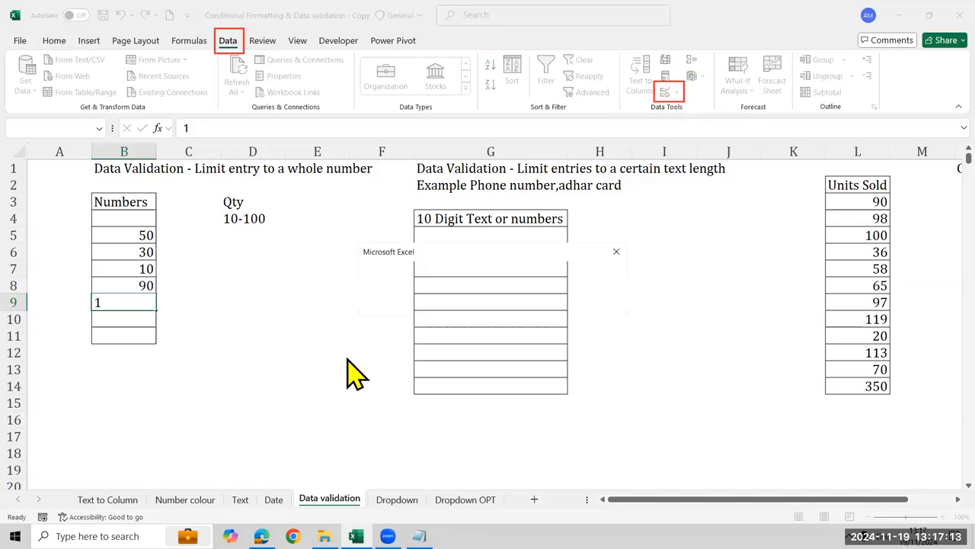
pyautogui.press('Escape')
pyautogui.write('2')
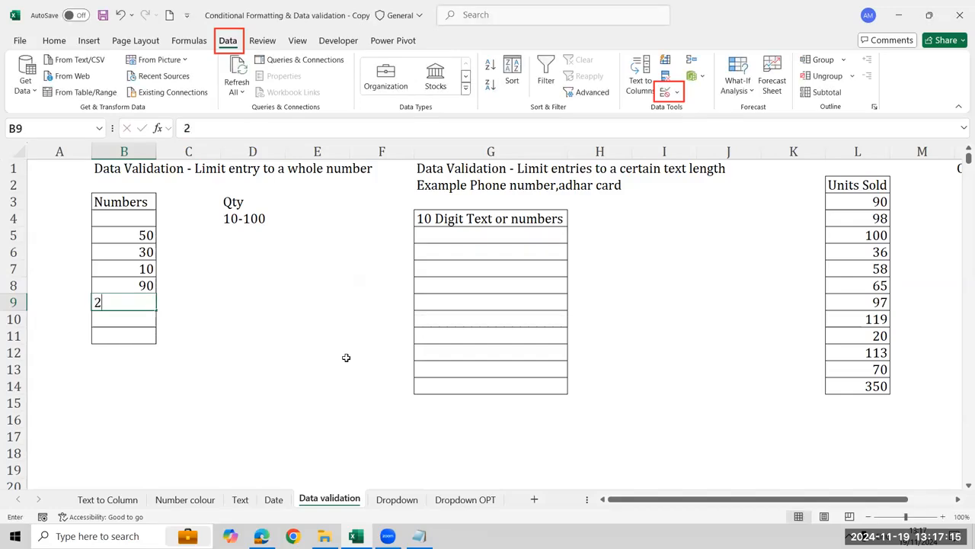
pyautogui.press('Return')
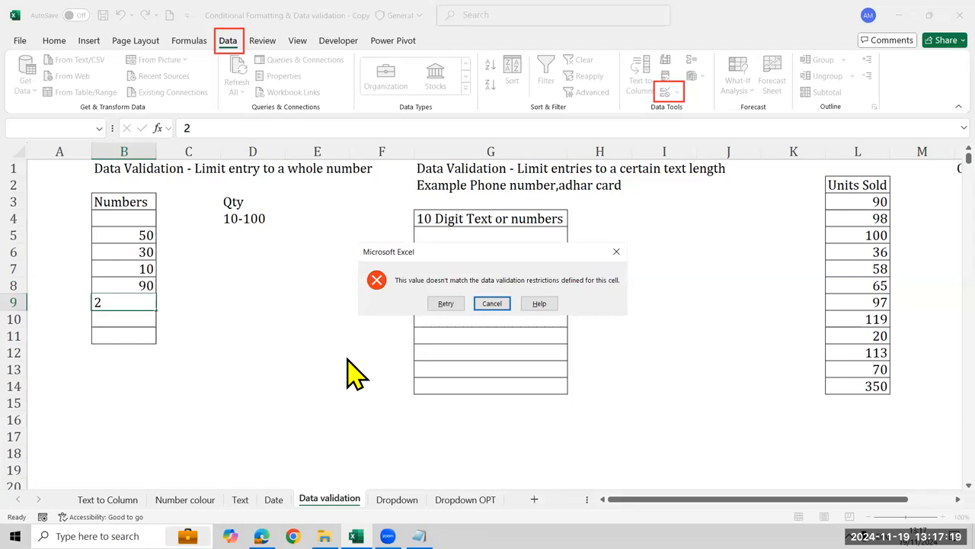
pyautogui.press('Escape')
pyautogui.write('3')
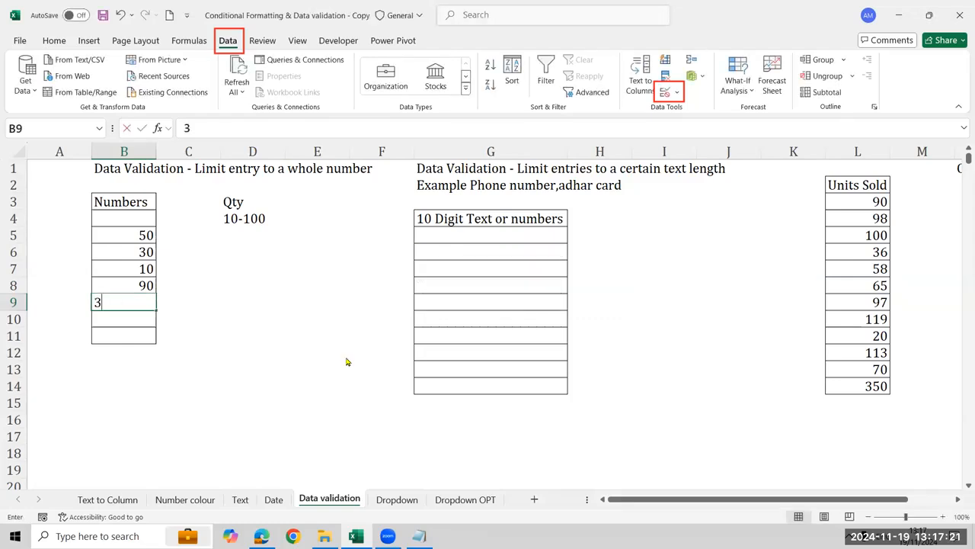
pyautogui.press('Return')
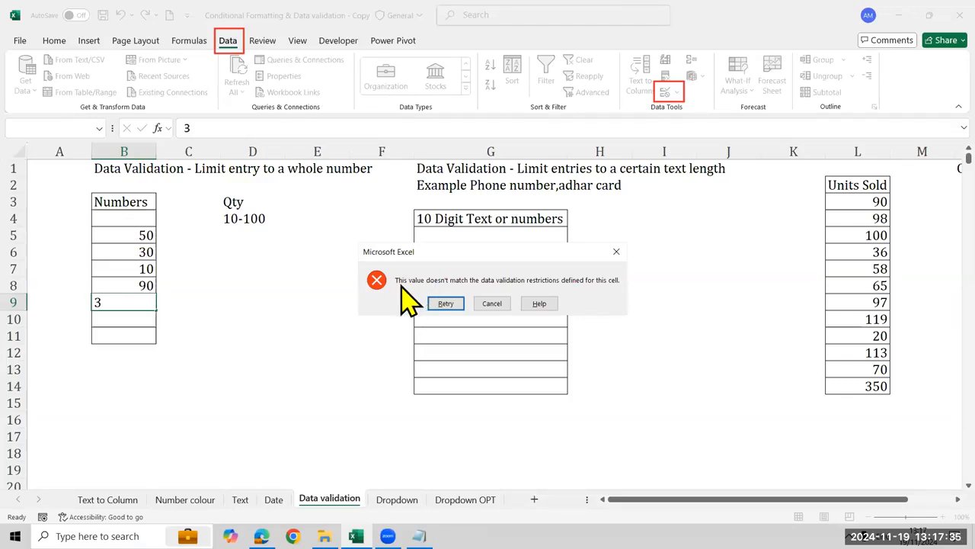
pyautogui.click(492, 304)
# Clear all test entries from the Numbers cells B4:B11
pyautogui.press('Down')
pyautogui.press('Down')
pyautogui.press('Up')
pyautogui.press('Up')
pyautogui.press('Up')
pyautogui.press('Up')
pyautogui.press('Up')
pyautogui.press('Up')
pyautogui.press('Up')
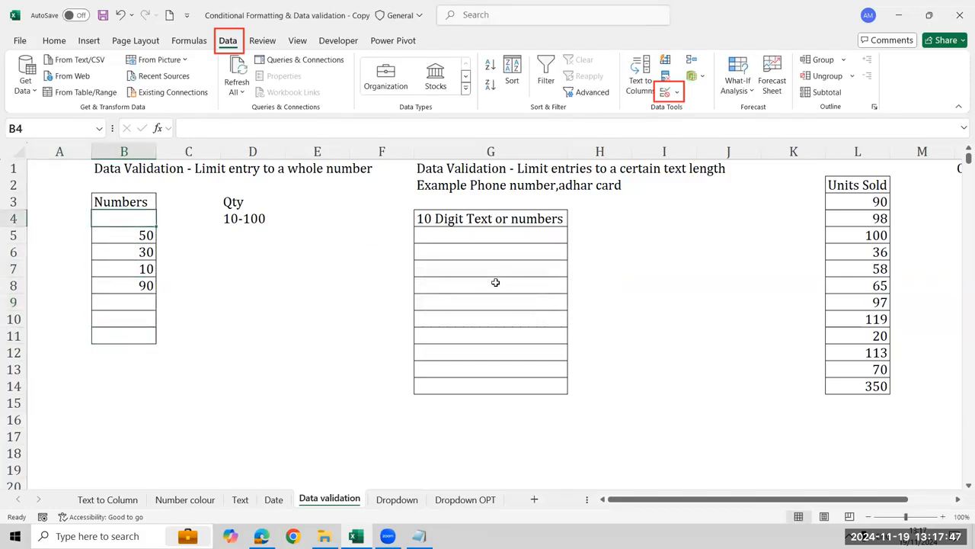
pyautogui.hotkey('shift', 'Down')
pyautogui.hotkey('shift', 'Down')
pyautogui.hotkey('shift', 'Down')
pyautogui.hotkey('shift', 'Down')
pyautogui.hotkey('shift', 'Down')
pyautogui.hotkey('shift', 'Down')
pyautogui.hotkey('shift', 'Down')
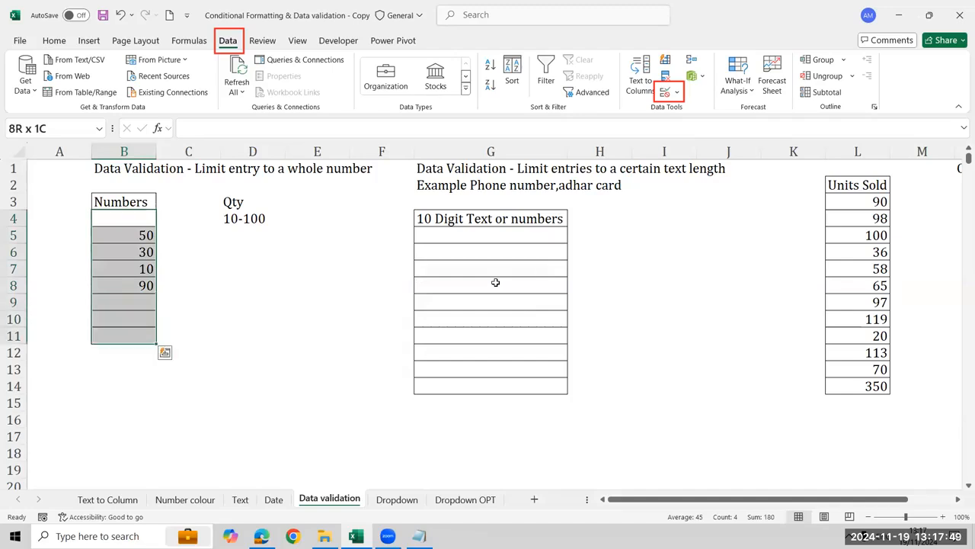
pyautogui.press('Delete')
# Add an input message to the validation of the Numbers cells, titled Only Number with the text 10-100
pyautogui.click(677, 92)
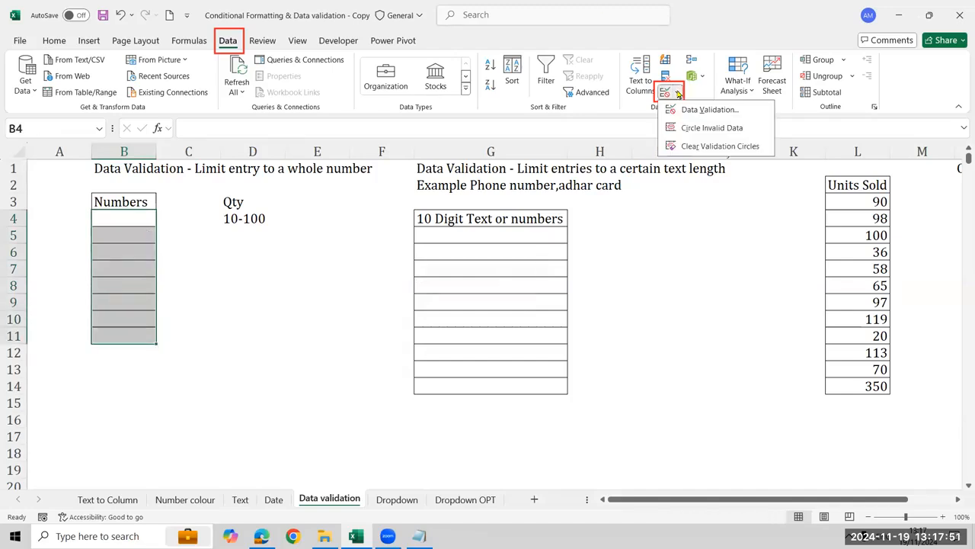
pyautogui.click(697, 111)
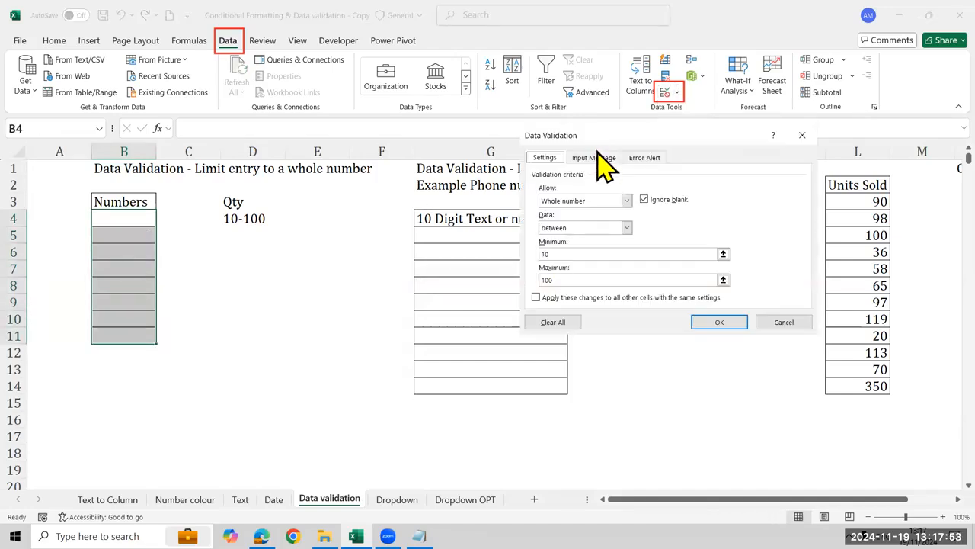
pyautogui.click(592, 157)
pyautogui.click(591, 219)
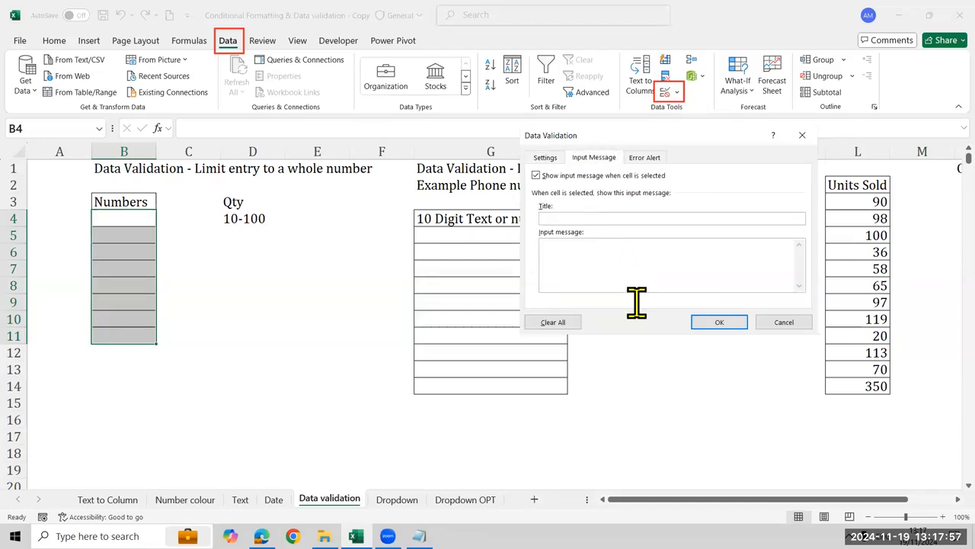
pyautogui.write('Only Number')
pyautogui.write('00')
pyautogui.click(701, 322)
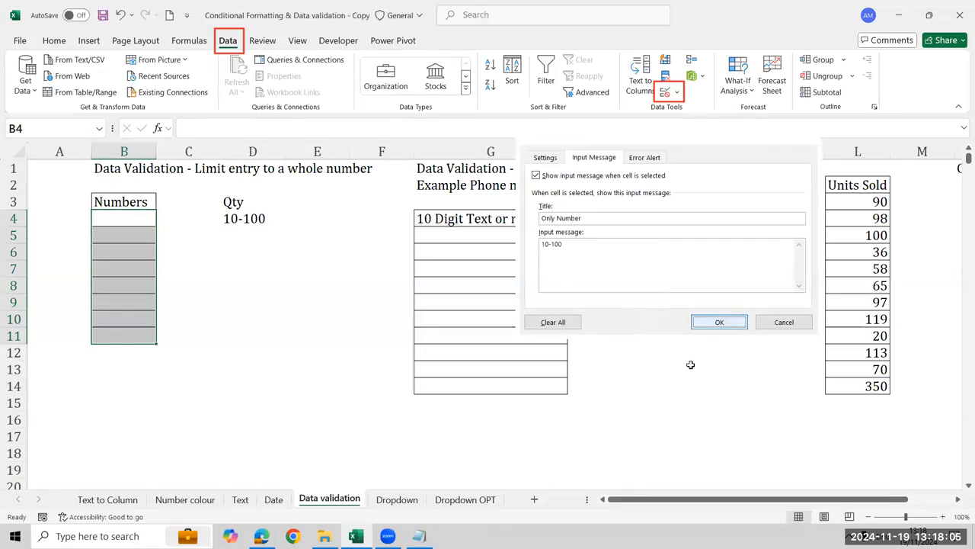
# Check the input message on several cells of the Numbers list
pyautogui.click(142, 287)
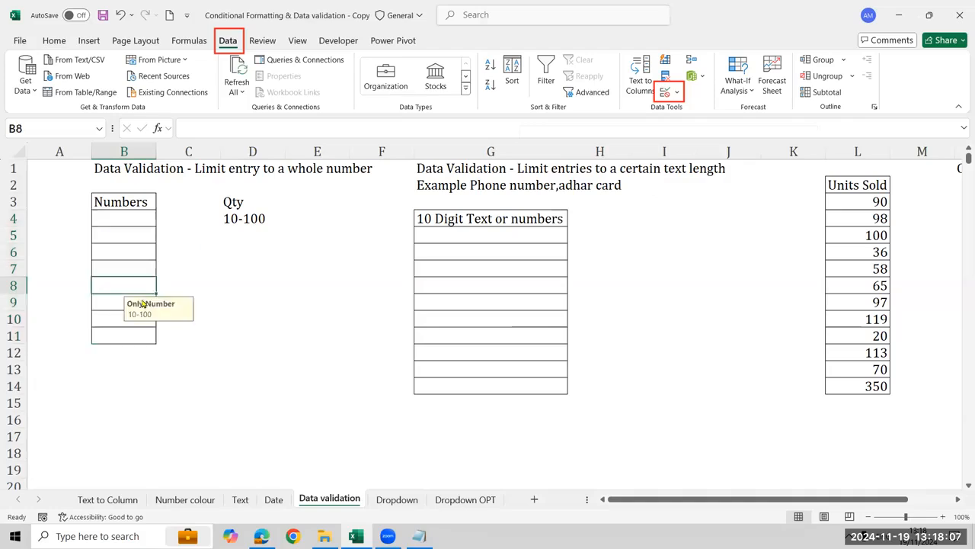
pyautogui.click(135, 238)
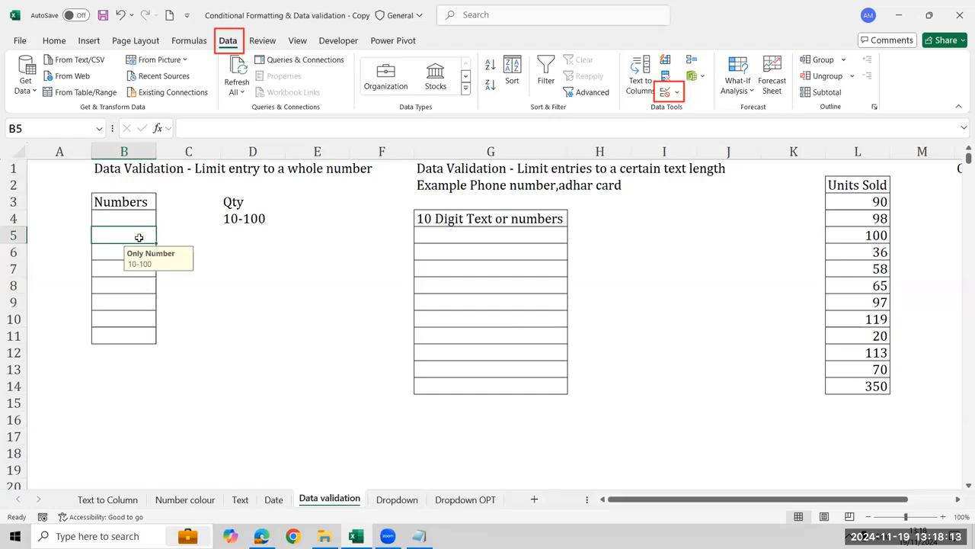
pyautogui.press('Return')
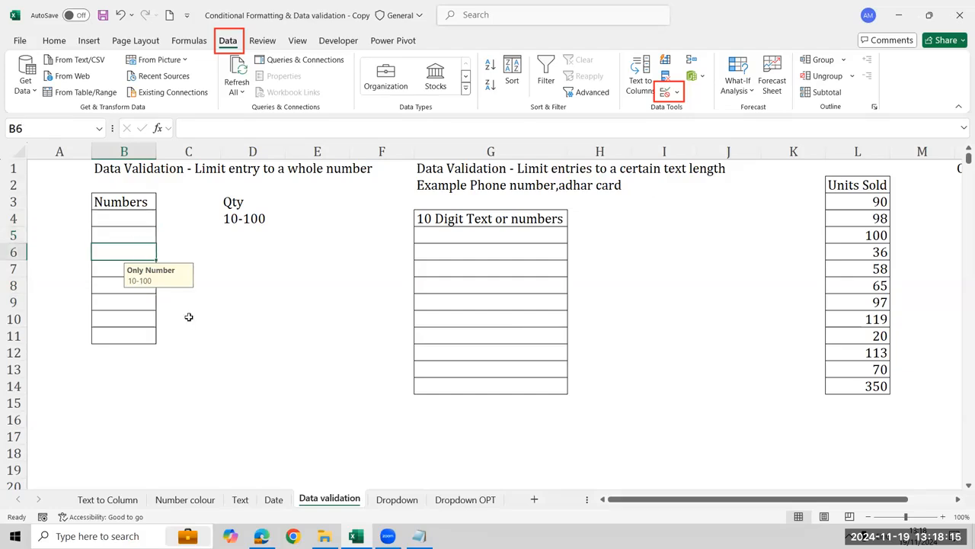
pyautogui.press('Return')
pyautogui.press('Return')
pyautogui.press('Return')
pyautogui.press('Return')
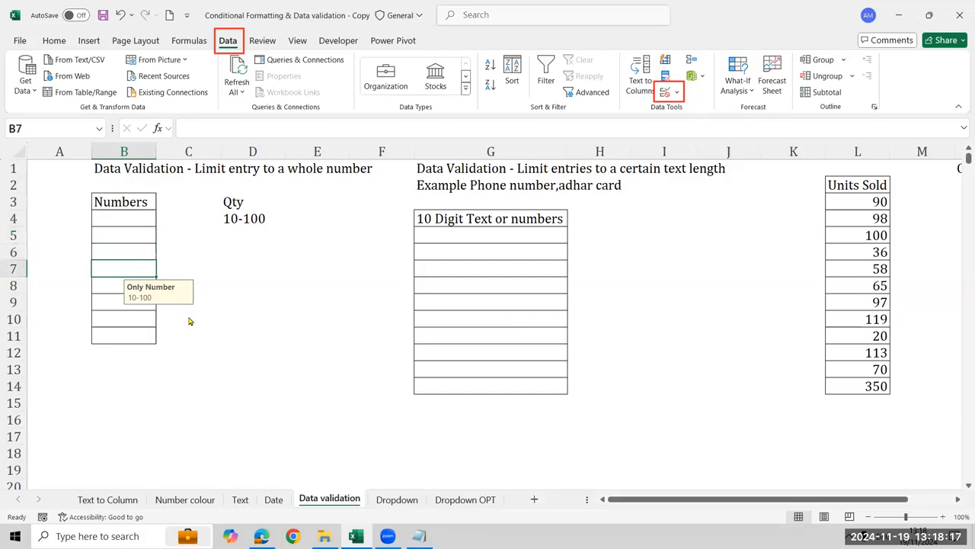
# Step down through the remaining Numbers cells to view their input message
pyautogui.press('Return')
pyautogui.press('Return')
pyautogui.press('Return')
pyautogui.press('Return')
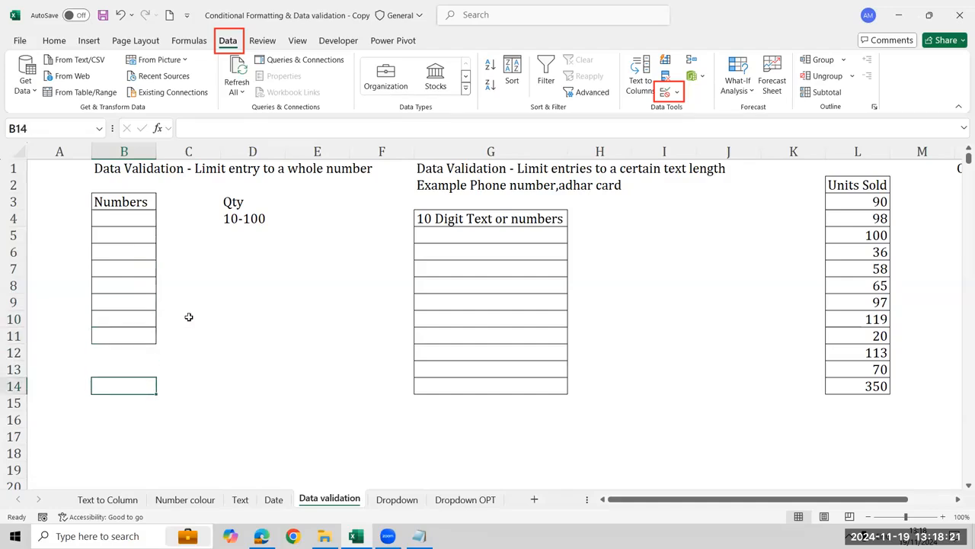
# Clear all existing data validation settings for the Numbers cells B4:B11
pyautogui.hotkey('ctrl', 'Up')
pyautogui.hotkey('ctrl', 'Up')
pyautogui.press('Down')
pyautogui.press('Down')
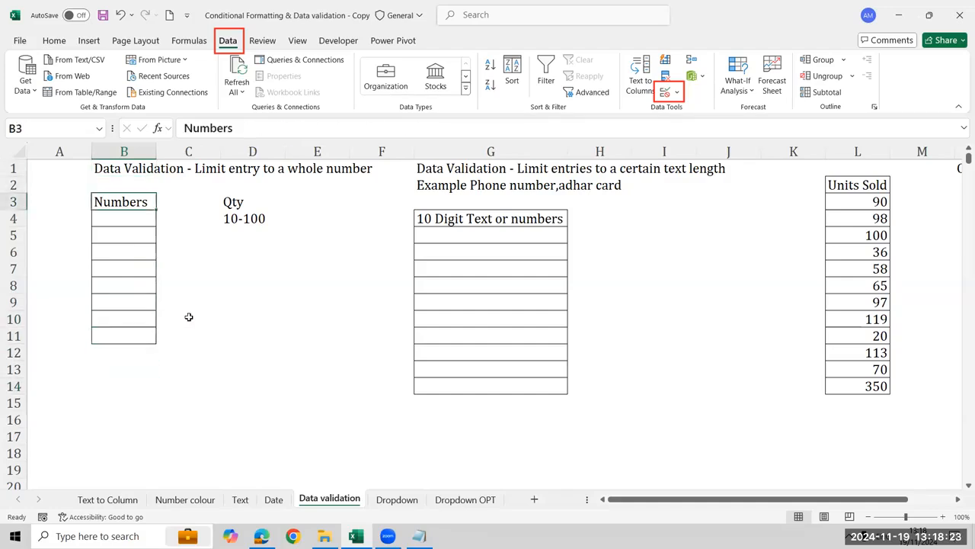
pyautogui.press('Down')
pyautogui.hotkey('shift', 'Down')
pyautogui.hotkey('shift', 'Down')
pyautogui.hotkey('shift', 'Down')
pyautogui.hotkey('shift', 'Down')
pyautogui.hotkey('shift', 'Down')
pyautogui.hotkey('shift', 'Down')
pyautogui.hotkey('shift', 'Down')
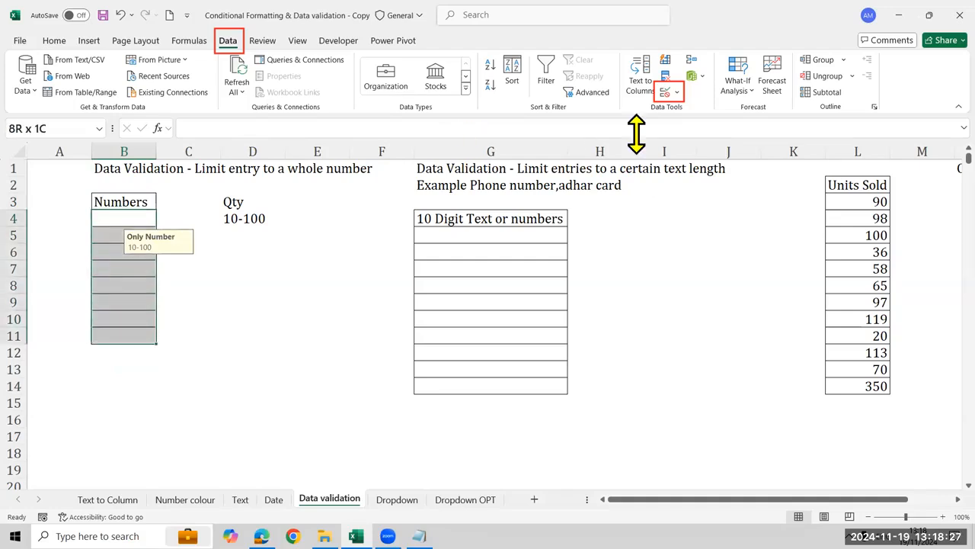
pyautogui.click(677, 92)
pyautogui.click(750, 108)
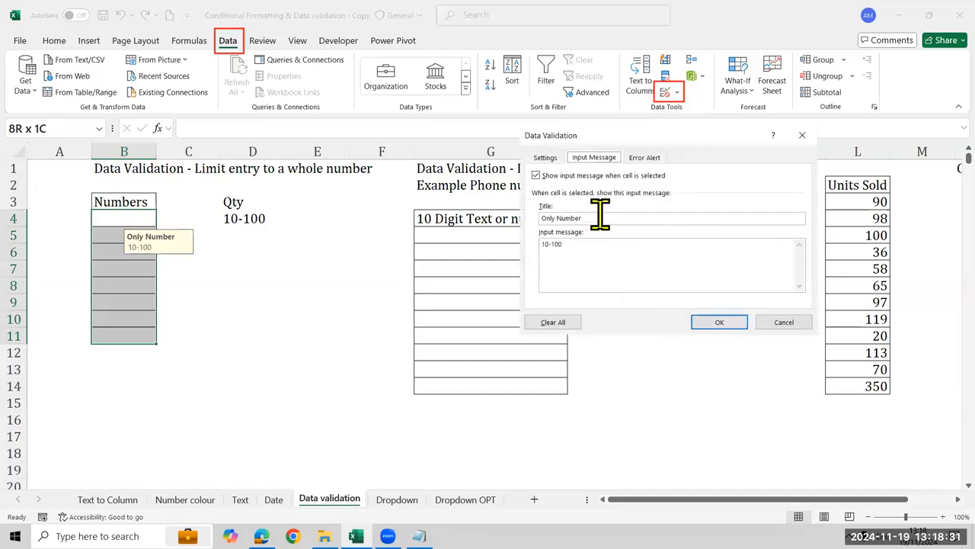
pyautogui.click(549, 324)
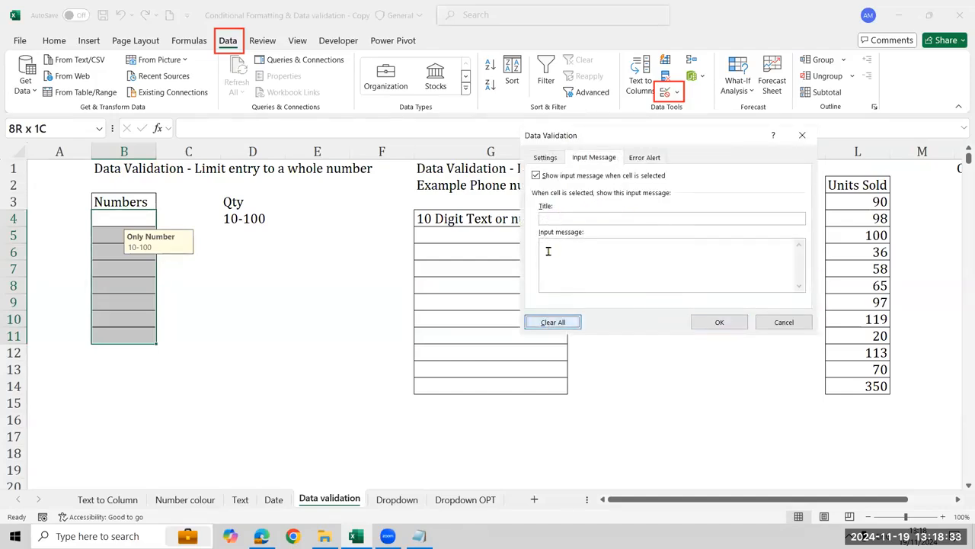
# Set the validation criteria for B4:B11 to whole numbers between 10 and 100
pyautogui.click(556, 158)
pyautogui.click(582, 200)
pyautogui.click(589, 221)
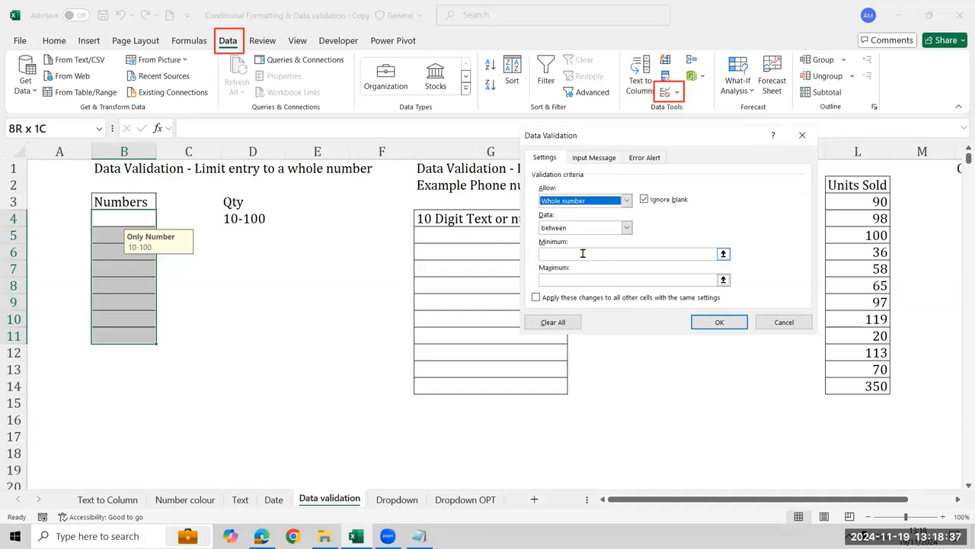
pyautogui.click(583, 253)
pyautogui.write('10')
pyautogui.press('Tab')
pyautogui.write('100')
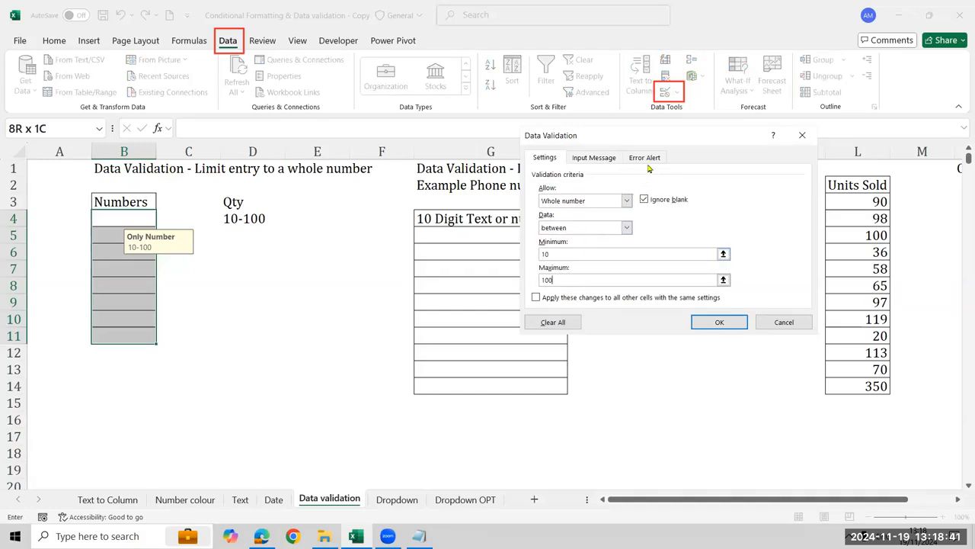
# Set the error alert for the Numbers cells to the Stop style with the title Invalid numbers
pyautogui.click(646, 158)
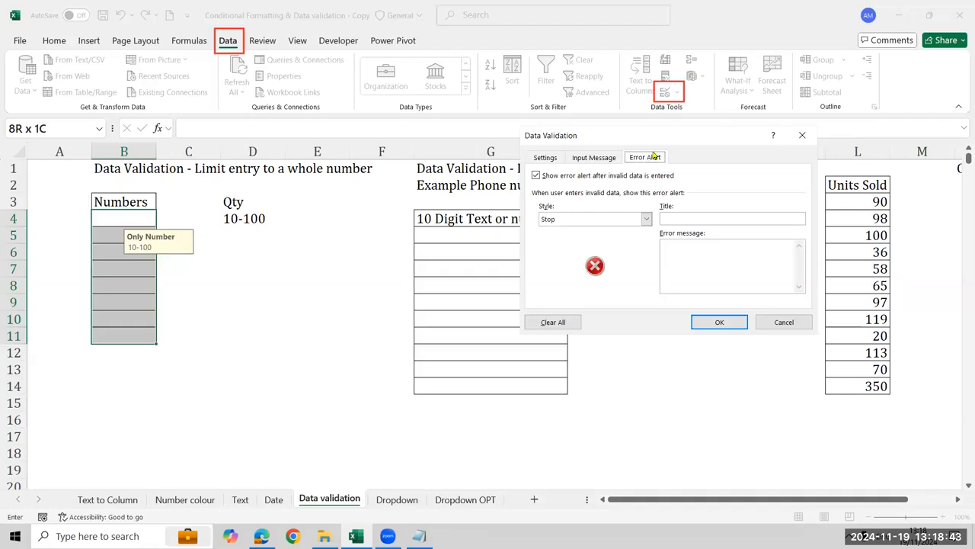
pyautogui.click(647, 219)
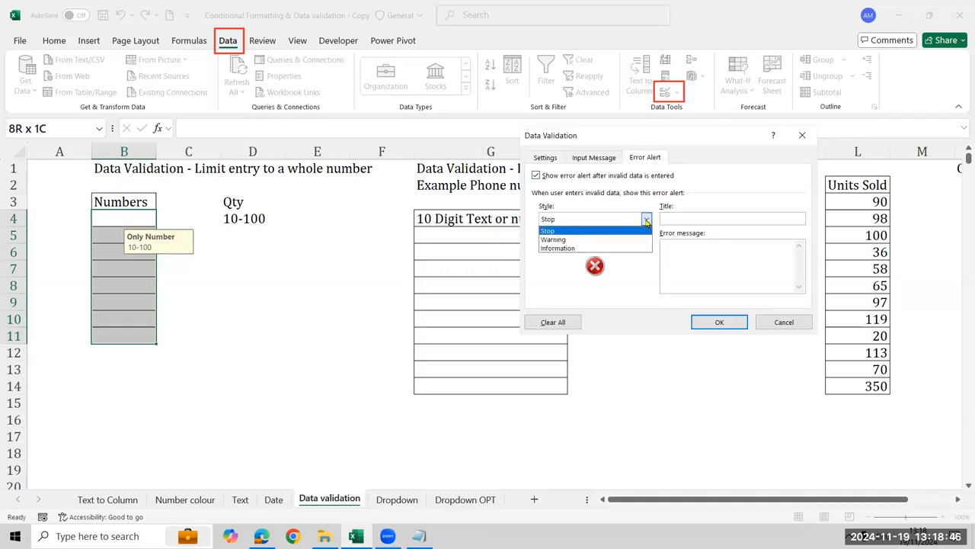
pyautogui.click(622, 233)
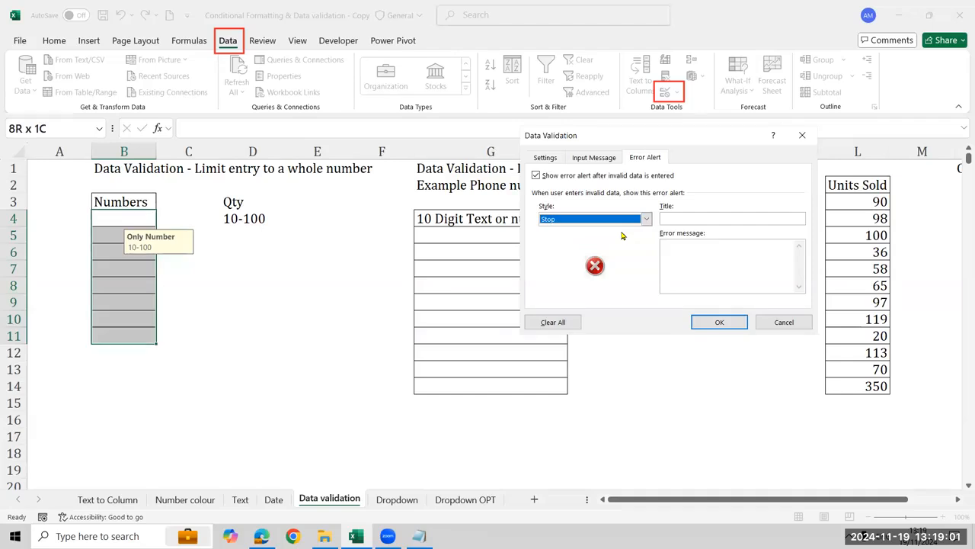
pyautogui.click(778, 257)
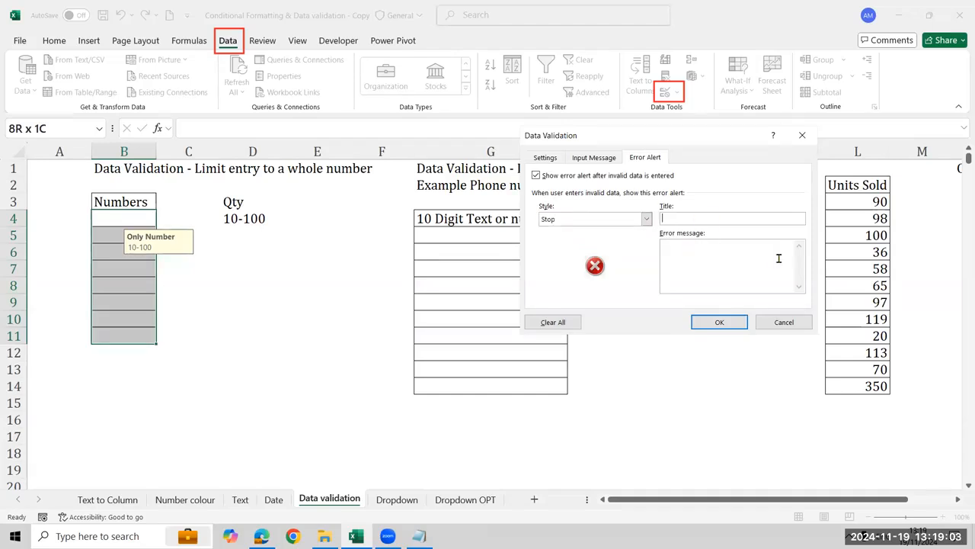
pyautogui.write('Invalid numbers')
# Add the error message "Please type range between 10 to 100" and apply the validation to B4:B11
pyautogui.click(780, 257)
pyautogui.write('Please ry')
pyautogui.press('BackSpace')
pyautogui.press('BackSpace')
pyautogui.write('type range between')
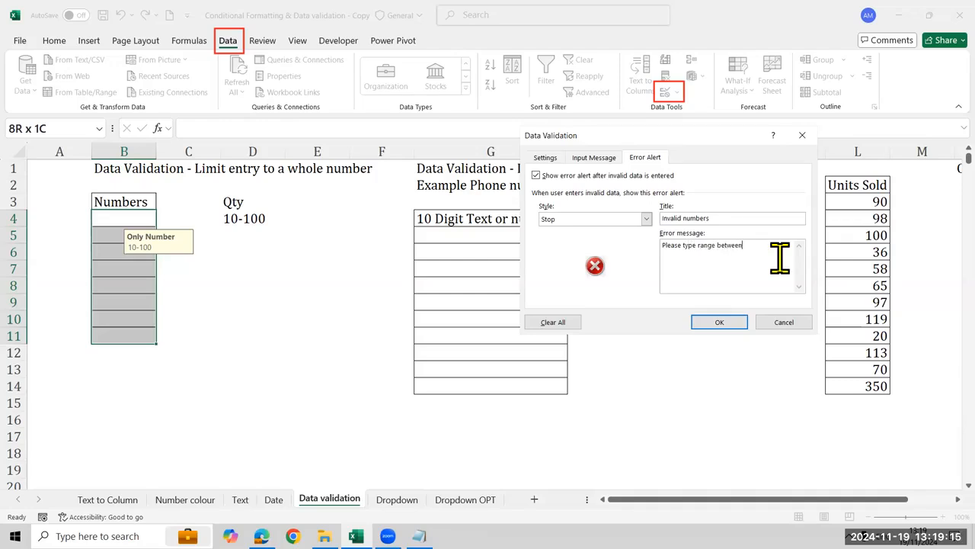
pyautogui.write(' 10 to 100')
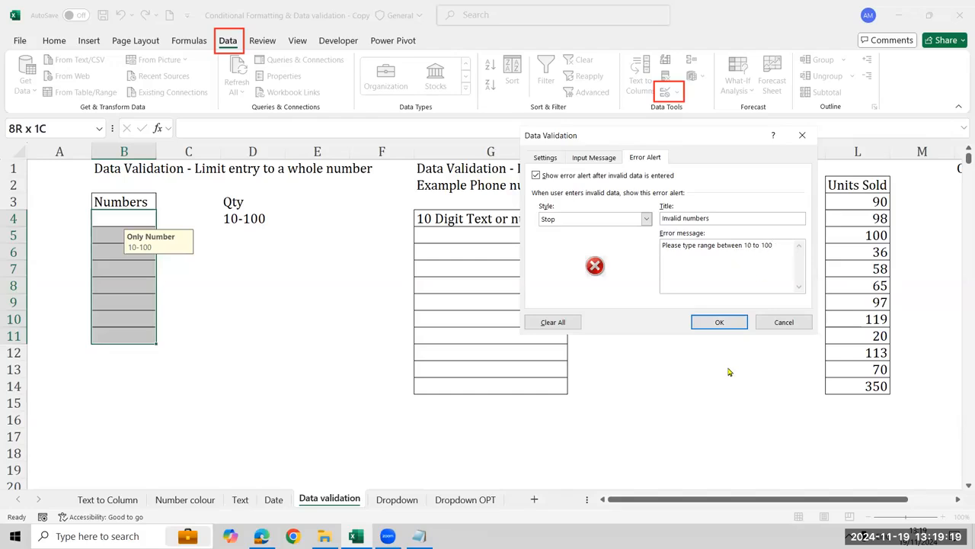
pyautogui.click(719, 322)
# Enter the valid numbers 10, 20, 30 and 40 in cells B4:B7
pyautogui.click(129, 254)
pyautogui.press('Up')
pyautogui.press('Up')
pyautogui.write('10')
pyautogui.press('Return')
pyautogui.write('20')
pyautogui.press('Return')
pyautogui.write('30')
pyautogui.press('Return')
pyautogui.write('40')
pyautogui.press('Return')
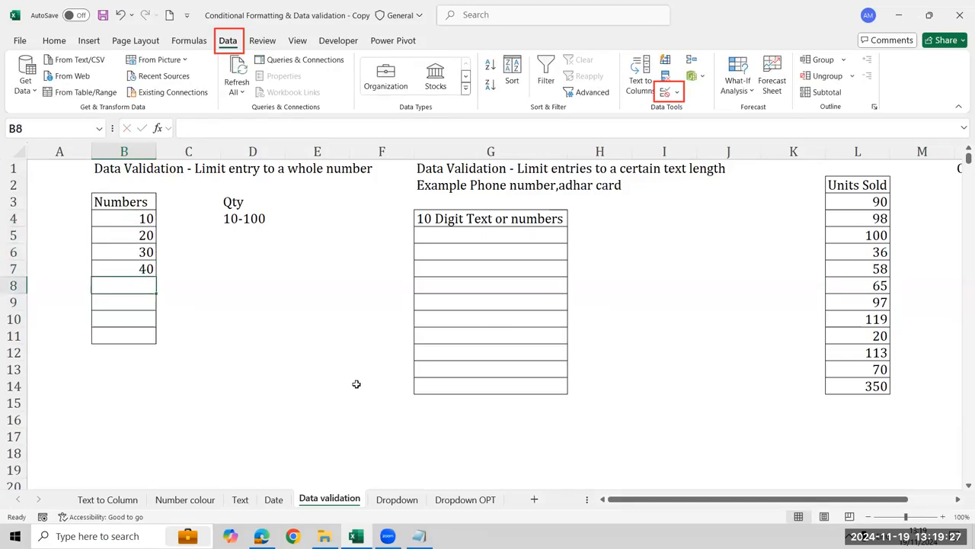
# Try to enter the above-maximum value 150 in cell B8
pyautogui.write('150')
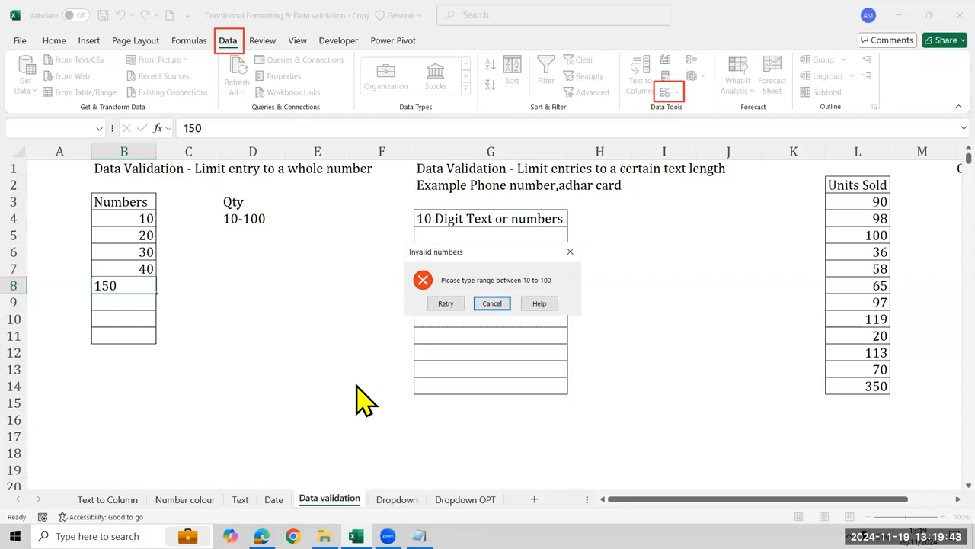
pyautogui.press('Escape')
# Review the whole-number criteria and the error alert defined for cells B4:B11
pyautogui.press('Up')
pyautogui.press('Up')
pyautogui.press('Up')
pyautogui.press('Up')
pyautogui.hotkey('shift', 'Down')
pyautogui.hotkey('shift', 'Down')
pyautogui.hotkey('shift', 'Down')
pyautogui.hotkey('shift', 'Down')
pyautogui.hotkey('shift', 'Down')
pyautogui.hotkey('shift', 'Down')
pyautogui.hotkey('shift', 'Down')
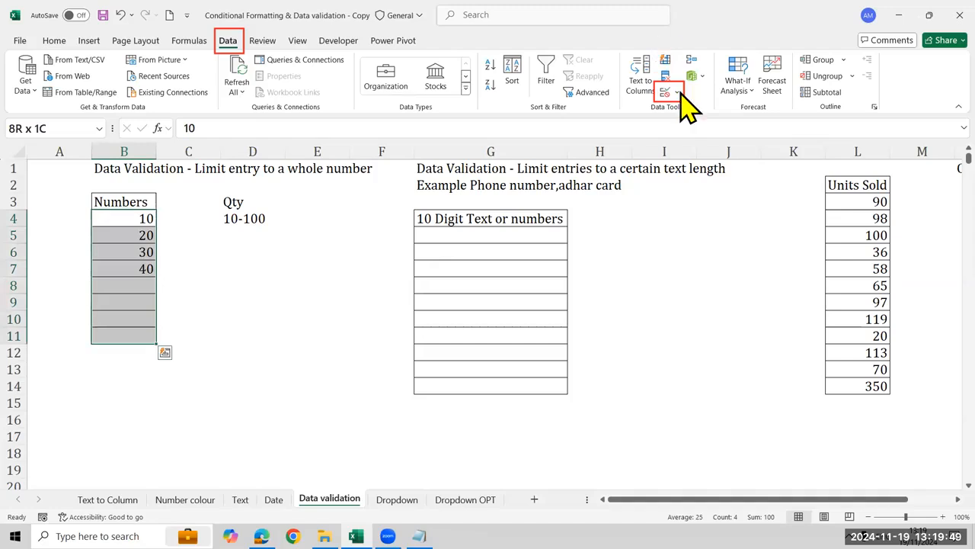
pyautogui.click(679, 96)
pyautogui.click(690, 110)
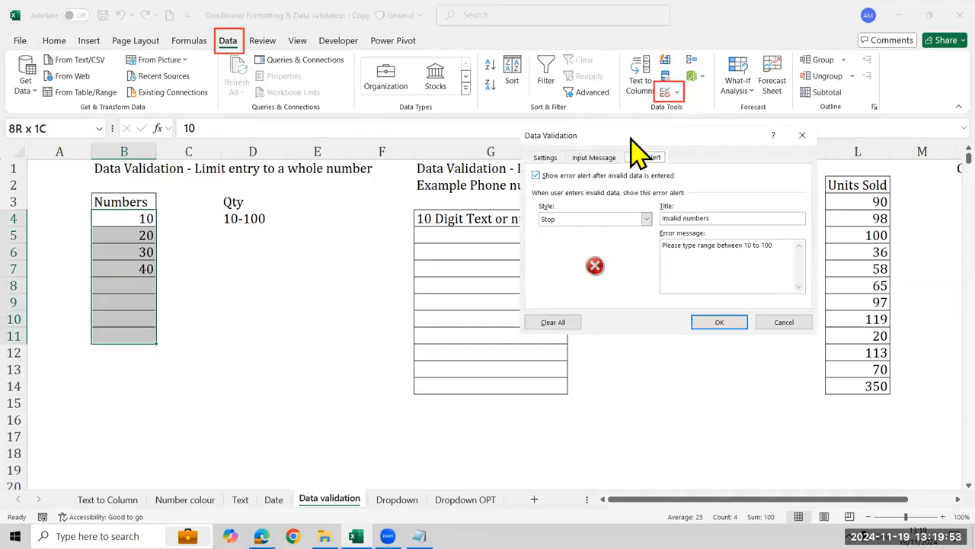
pyautogui.click(544, 157)
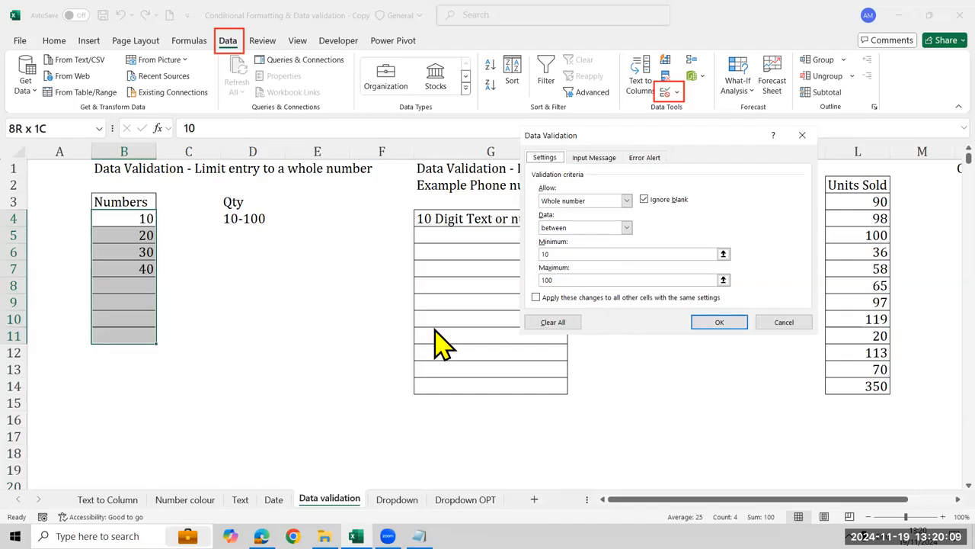
pyautogui.click(479, 365)
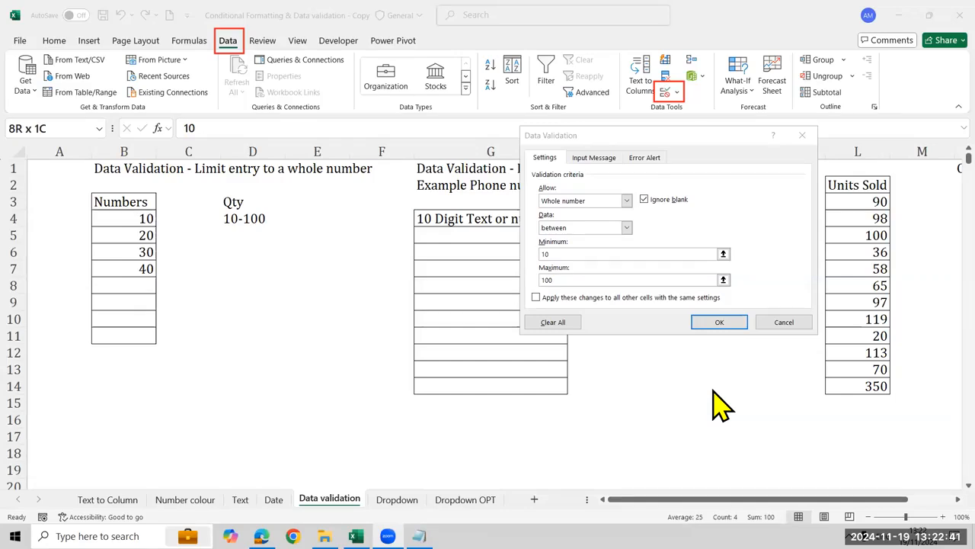
pyautogui.click(644, 158)
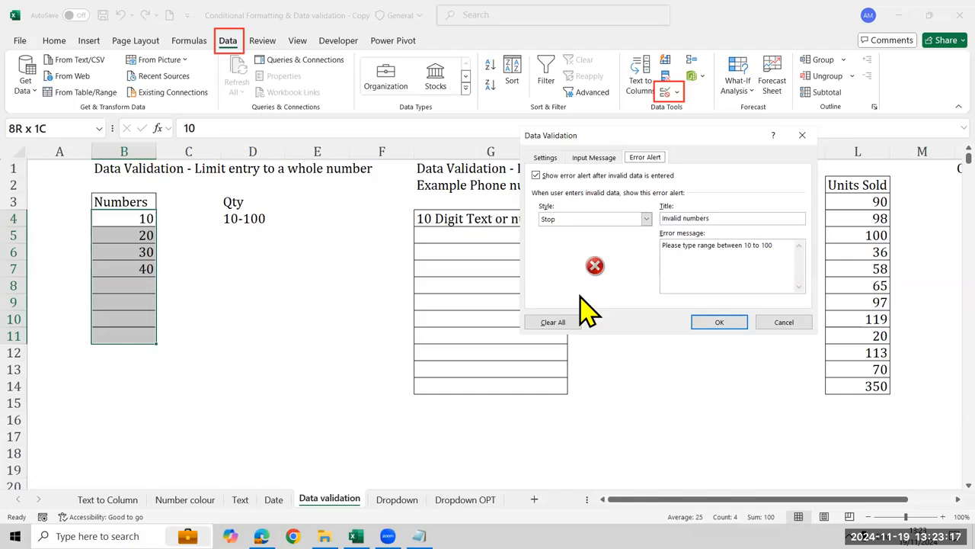
pyautogui.click(400, 463)
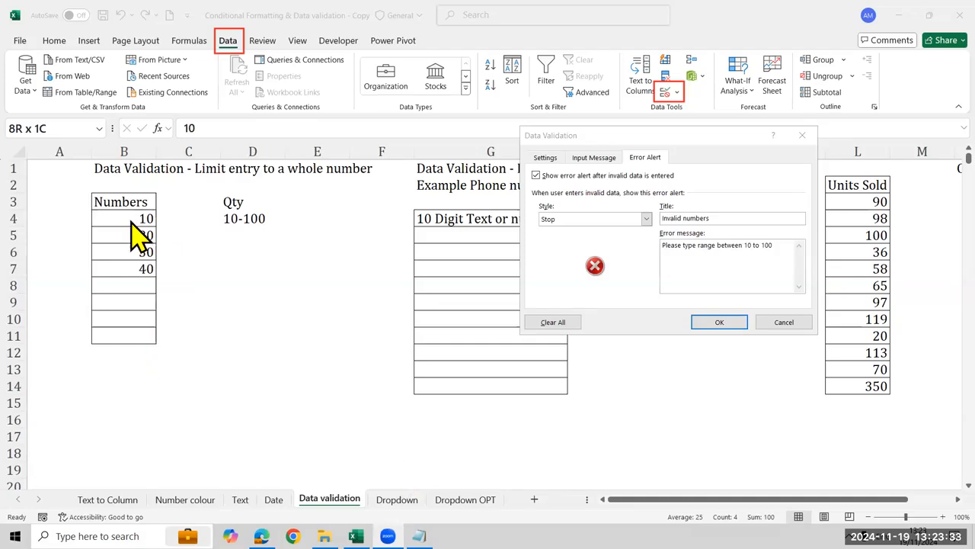
pyautogui.press('Escape')
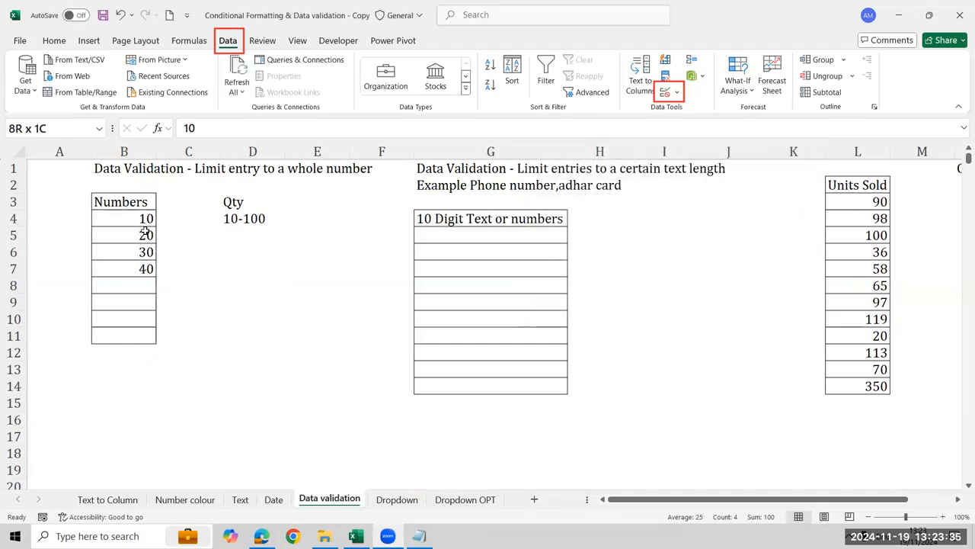
# Reopen the validation of the Numbers cells, compare its criteria with its error alert, and close it without changes
pyautogui.click(665, 93)
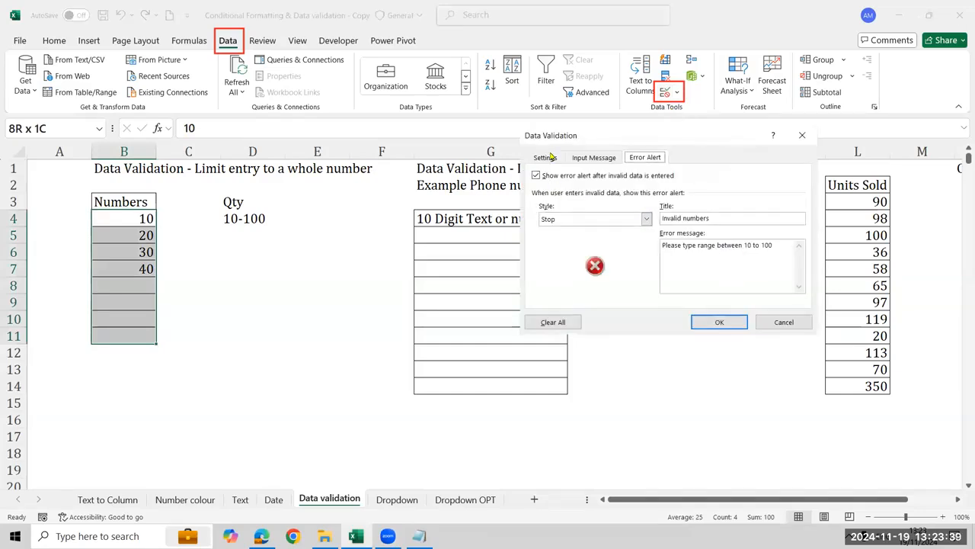
pyautogui.click(545, 157)
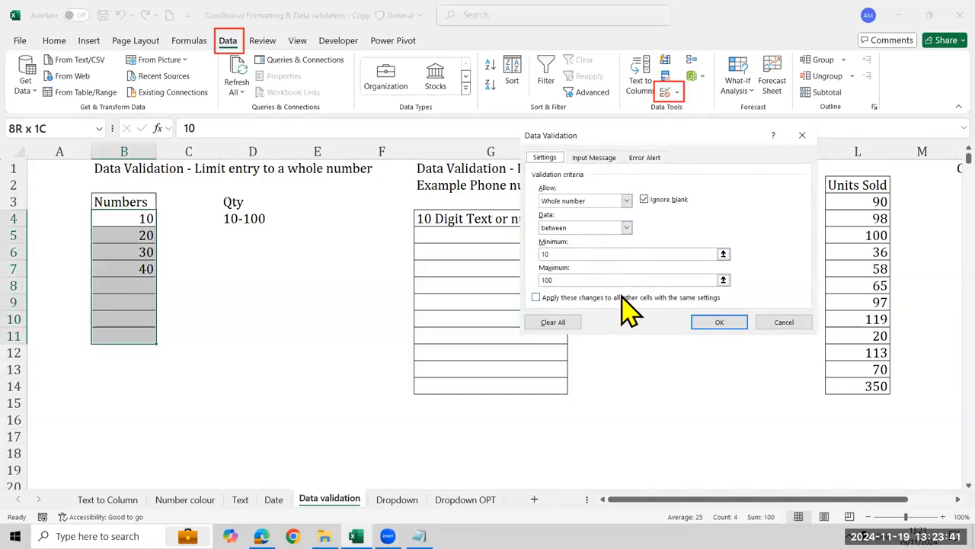
pyautogui.click(647, 158)
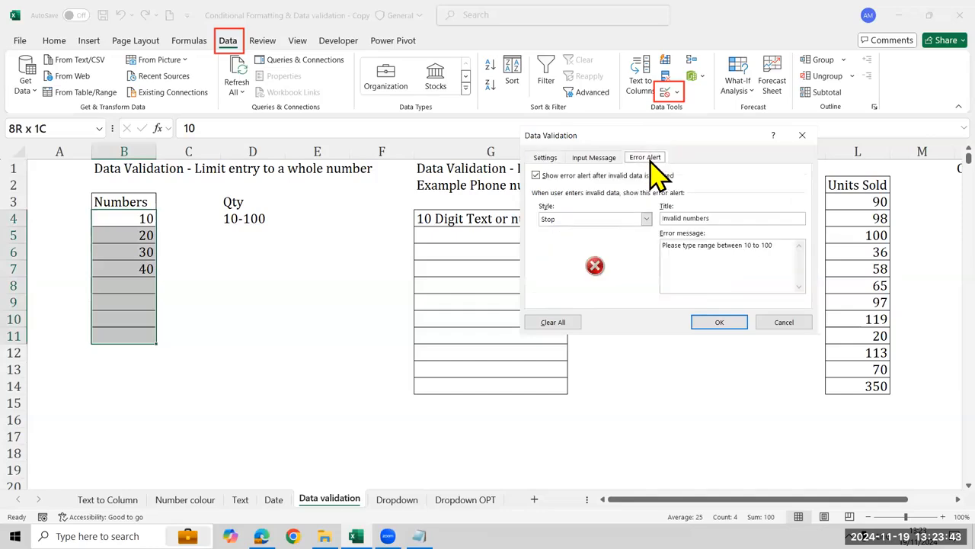
pyautogui.click(540, 160)
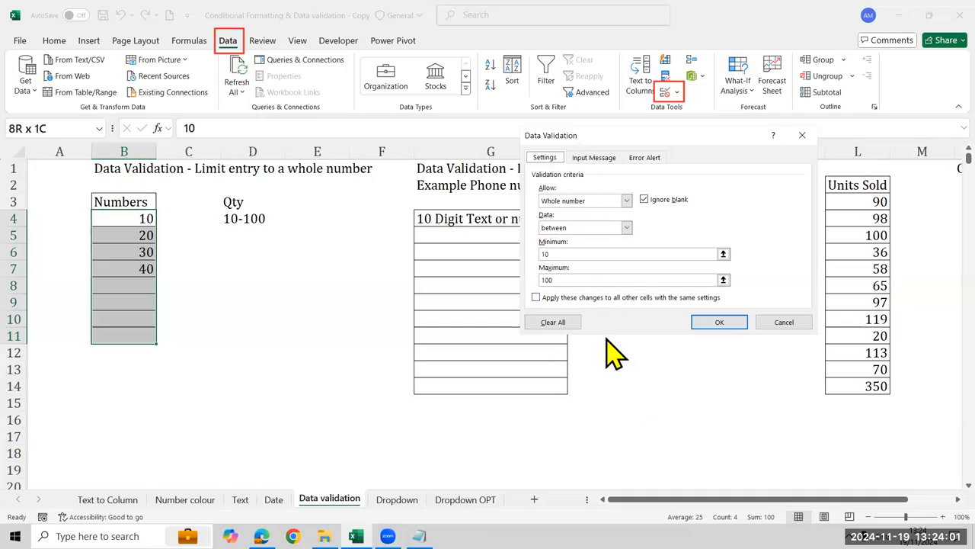
pyautogui.click(779, 325)
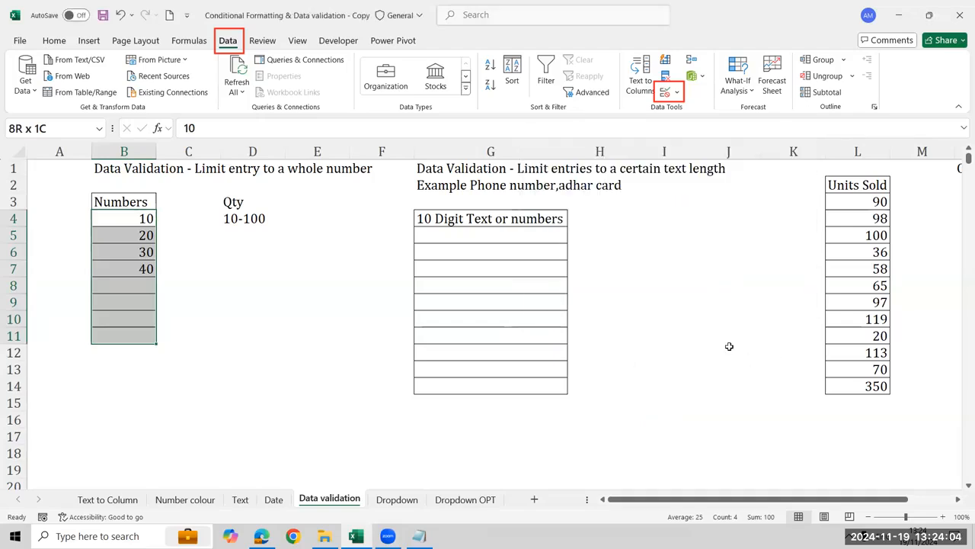
# Open data validation for cells G5:G14 under 10 Digit Text or numbers and allow Text length
pyautogui.click(545, 240)
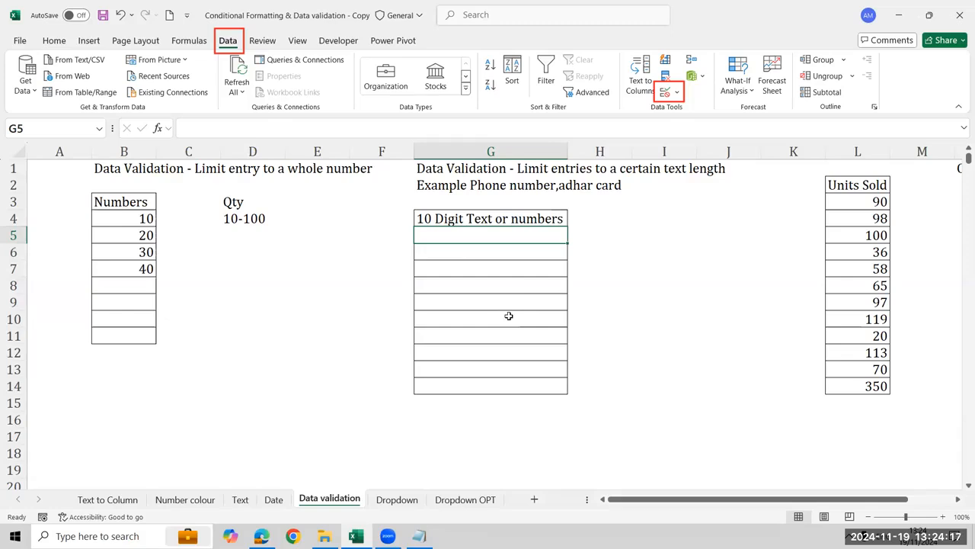
pyautogui.hotkey('shift', 'Down')
pyautogui.hotkey('shift', 'Down')
pyautogui.hotkey('shift', 'Down')
pyautogui.hotkey('shift', 'Down')
pyautogui.hotkey('shift', 'Down')
pyautogui.hotkey('shift', 'Down')
pyautogui.hotkey('shift', 'Down')
pyautogui.hotkey('shift', 'Down')
pyautogui.hotkey('shift', 'Down')
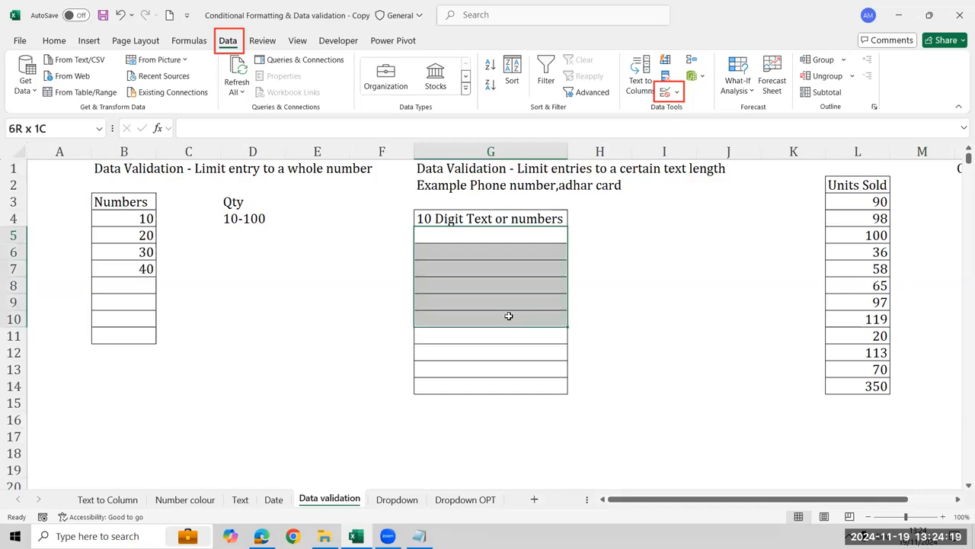
pyautogui.click(664, 91)
pyautogui.click(607, 205)
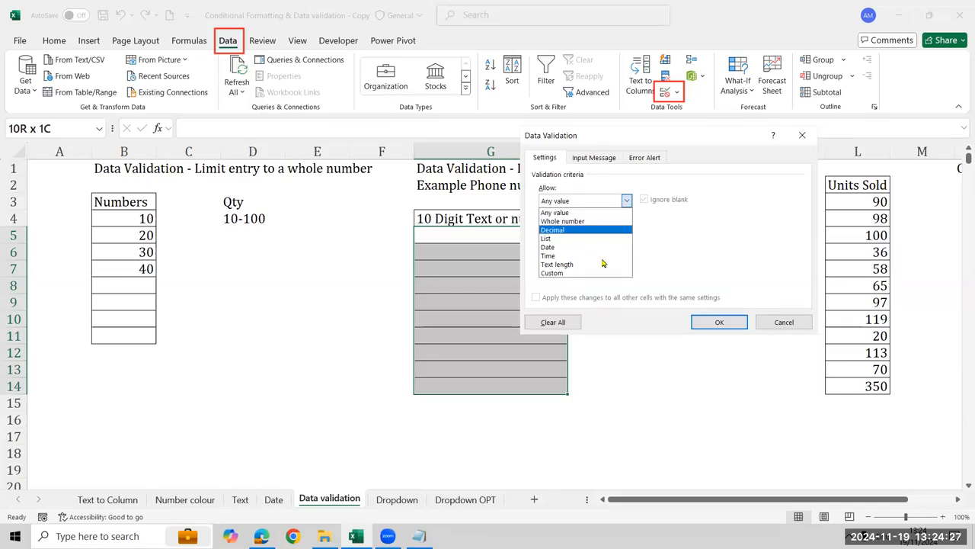
pyautogui.click(713, 146)
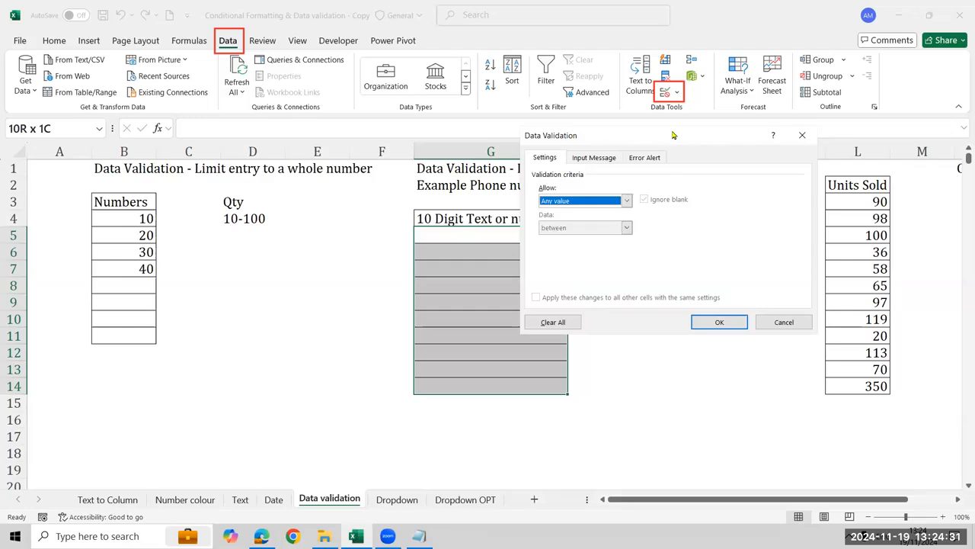
pyautogui.moveTo(672, 135); pyautogui.dragTo(787, 199)
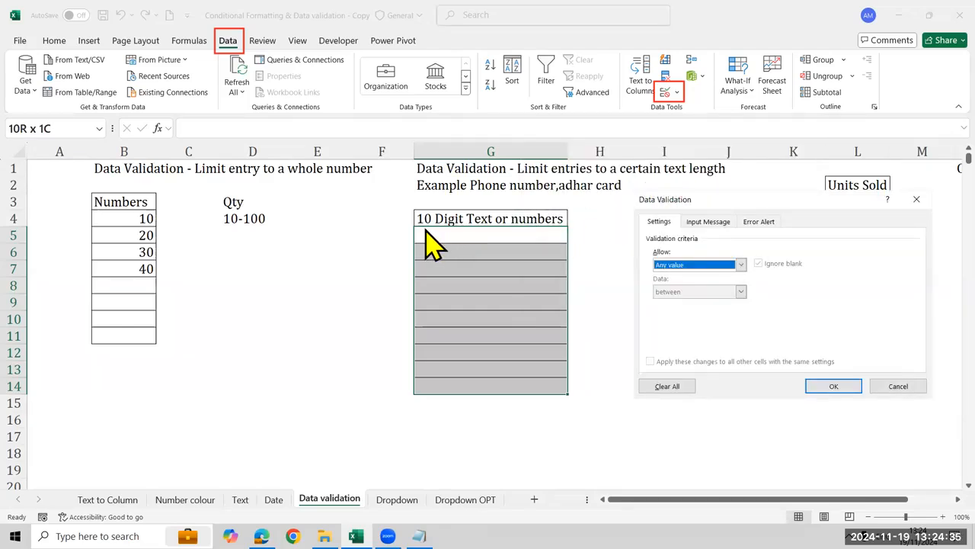
pyautogui.click(708, 265)
pyautogui.click(703, 330)
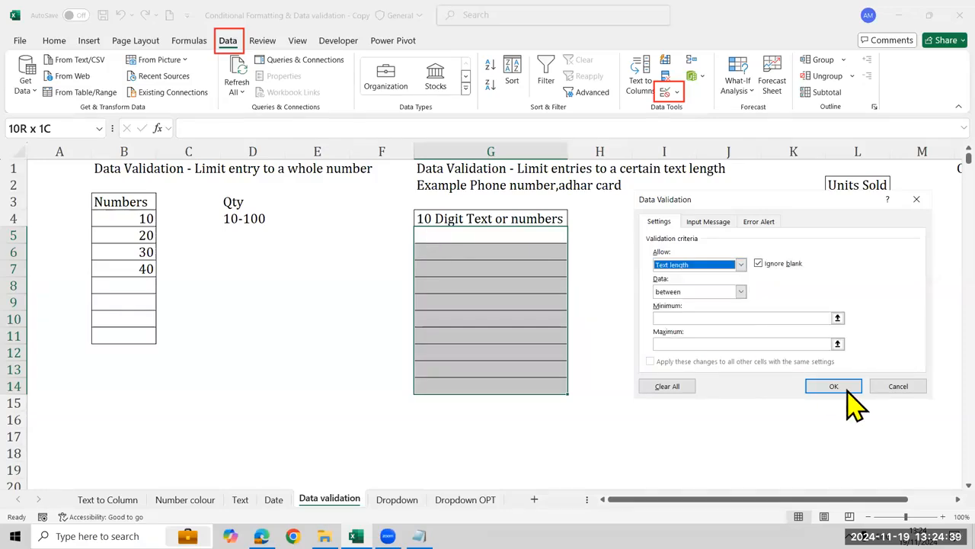
# Require the text length in G5:G14 to be equal to 10 and apply the validation
pyautogui.click(709, 292)
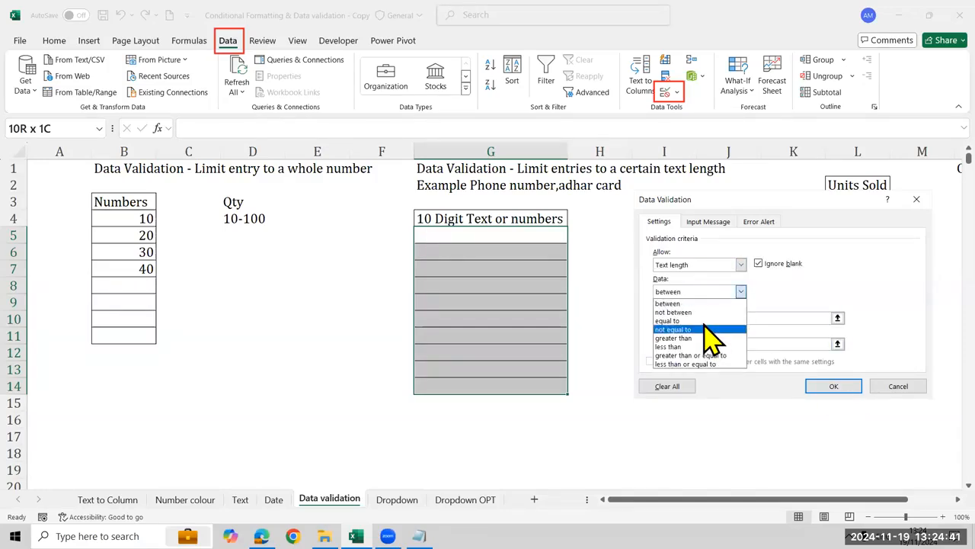
pyautogui.click(704, 321)
pyautogui.click(705, 318)
pyautogui.write('10')
pyautogui.click(822, 386)
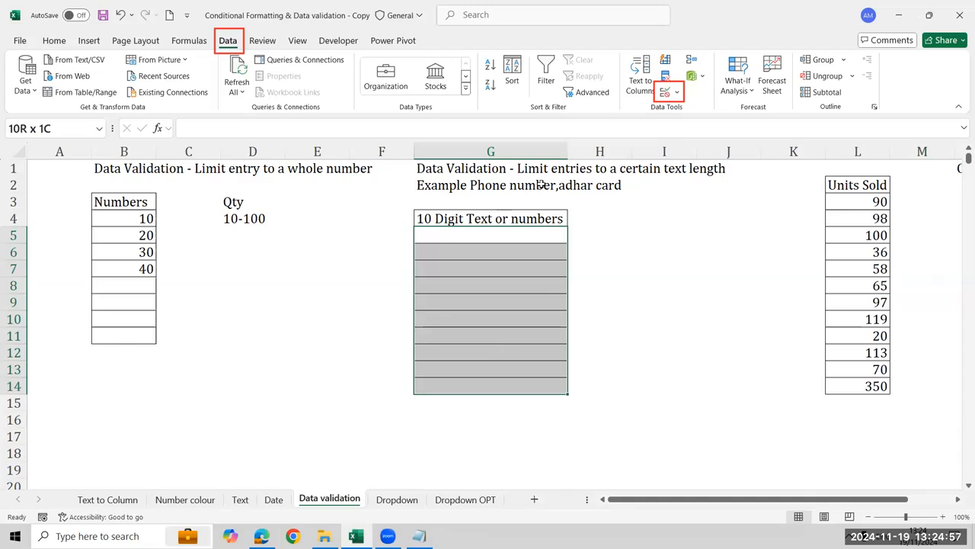
# Confirm the 10-character text length validation for G5:G14 and test it by entering 9035 followed by a first name in G5
pyautogui.click(668, 95)
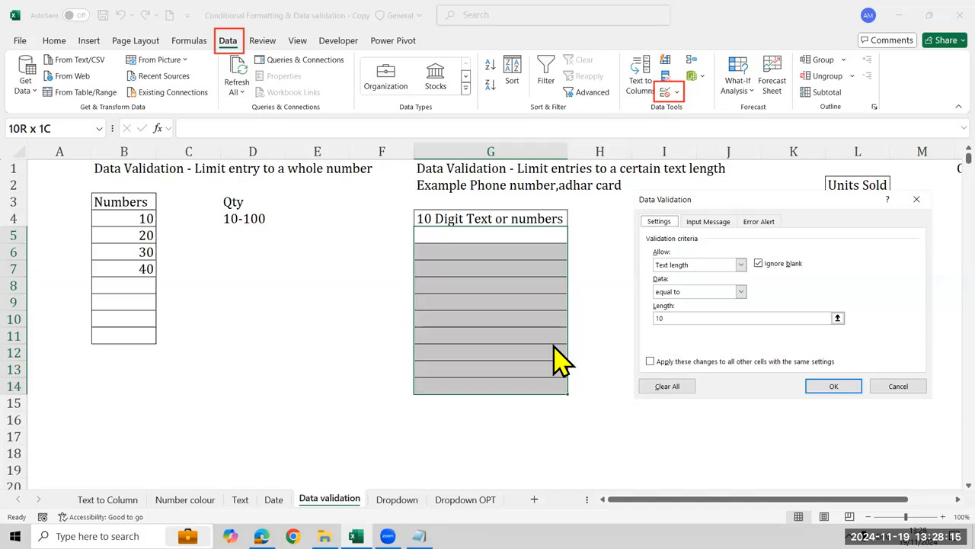
pyautogui.press('Return')
pyautogui.write('9035 AYub')
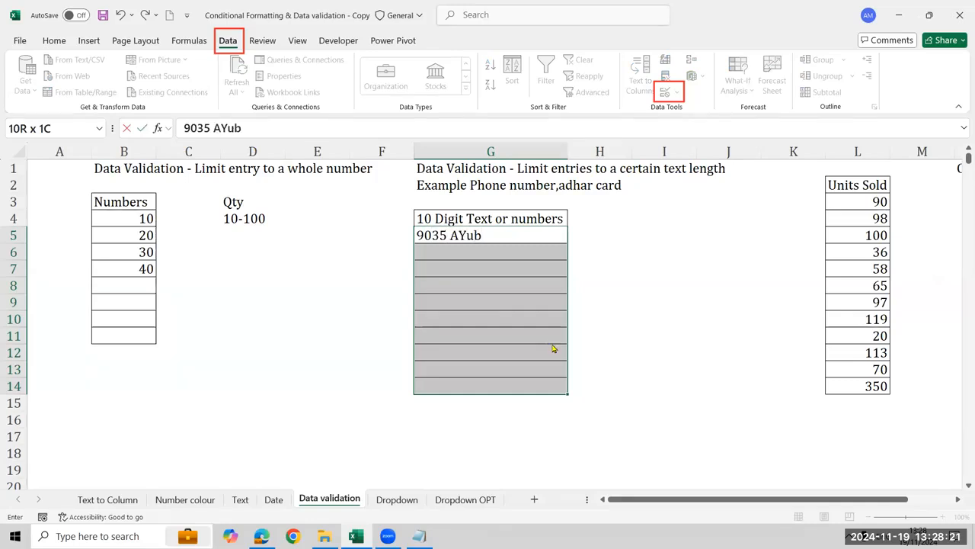
pyautogui.press('Return')
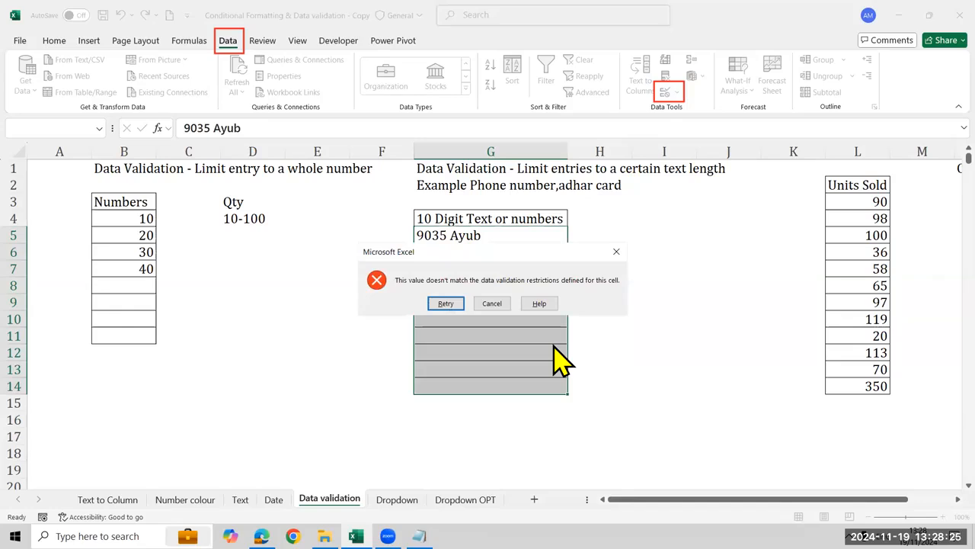
# Retry the entry in G5, replacing the name so that the text reads 9035 Excelr, and submit it
pyautogui.press('Return')
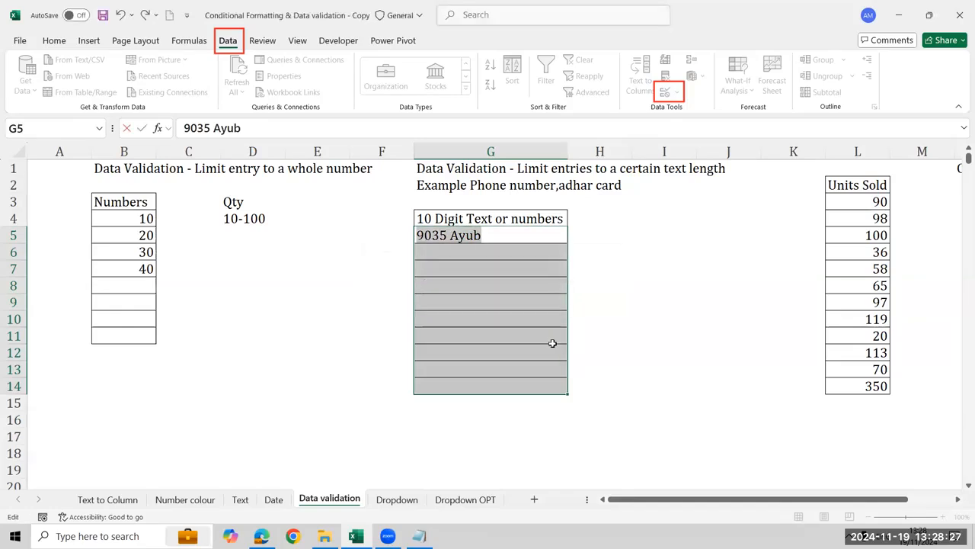
pyautogui.press('End')
pyautogui.press('BackSpace')
pyautogui.press('BackSpace')
pyautogui.press('BackSpace')
pyautogui.press('BackSpace')
pyautogui.write('Excelr')
pyautogui.press('Return')
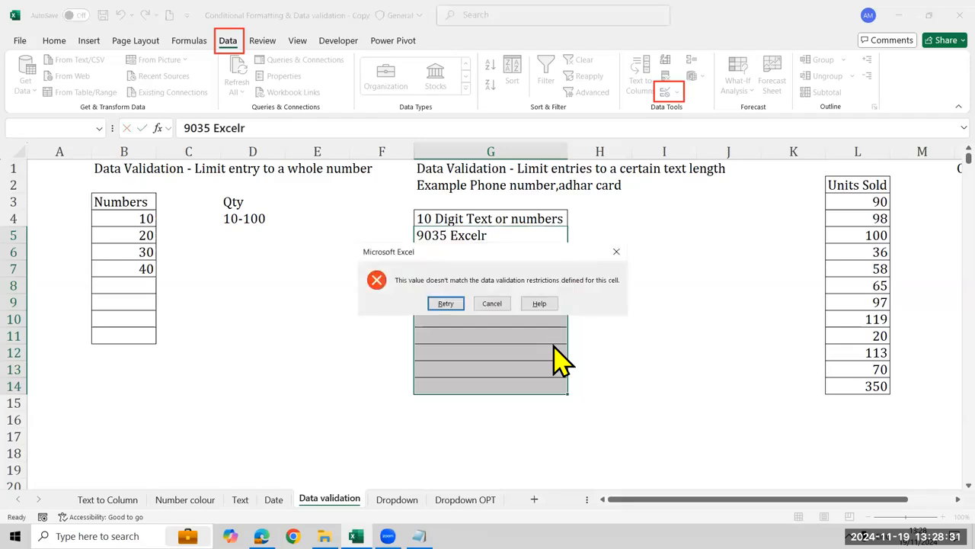
pyautogui.press('Return')
pyautogui.press('End')
pyautogui.press('BackSpace')
pyautogui.press('Return')
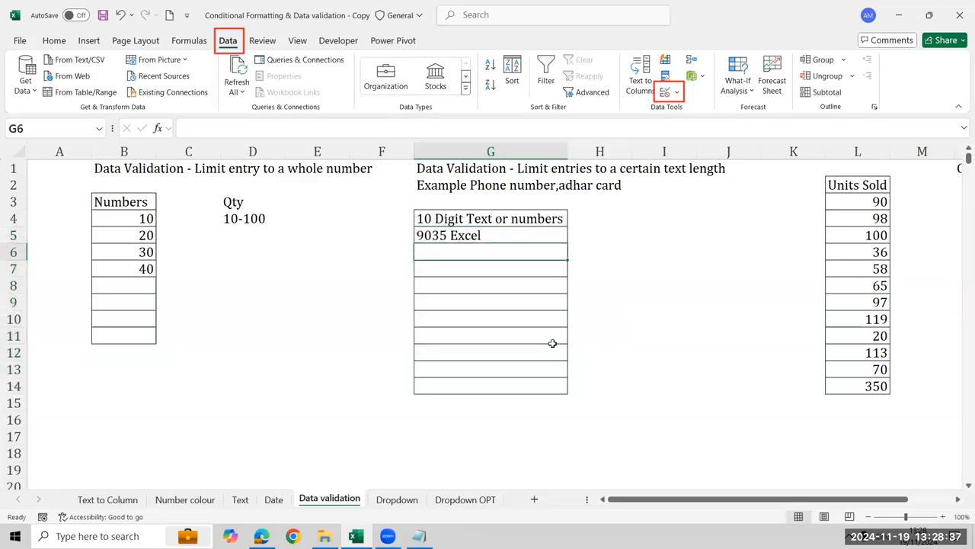
pyautogui.write('9876543210')
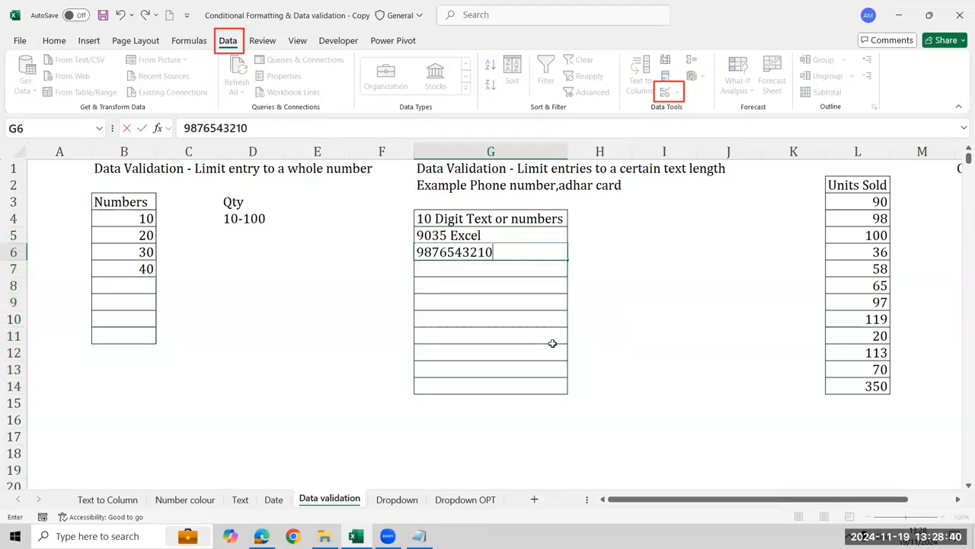
pyautogui.press('Return')
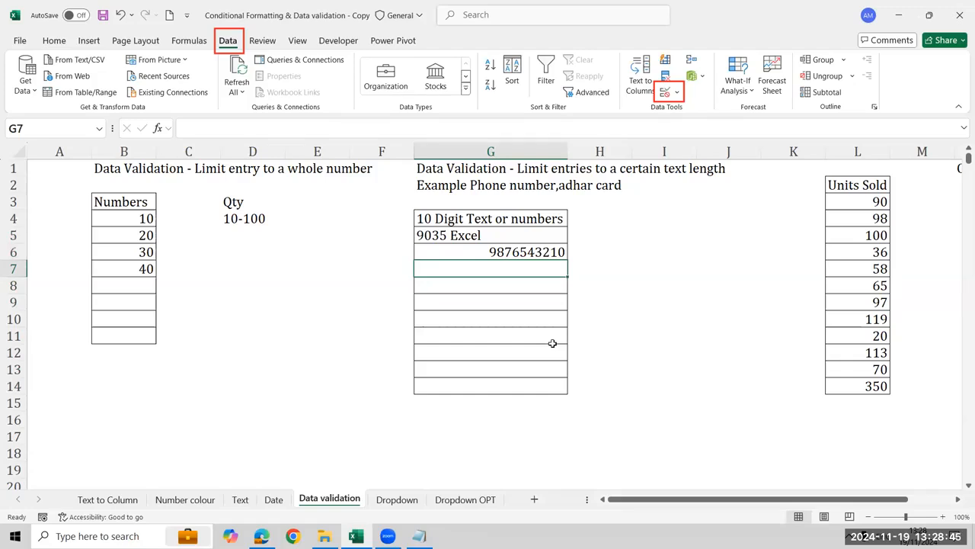
# Change the validation type for G5:G14 to Whole number and apply it
pyautogui.press('Up')
pyautogui.press('Up')
pyautogui.hotkey('shift', 'Down')
pyautogui.hotkey('shift', 'Down')
pyautogui.hotkey('shift', 'Down')
pyautogui.hotkey('shift', 'Down')
pyautogui.hotkey('shift', 'Down')
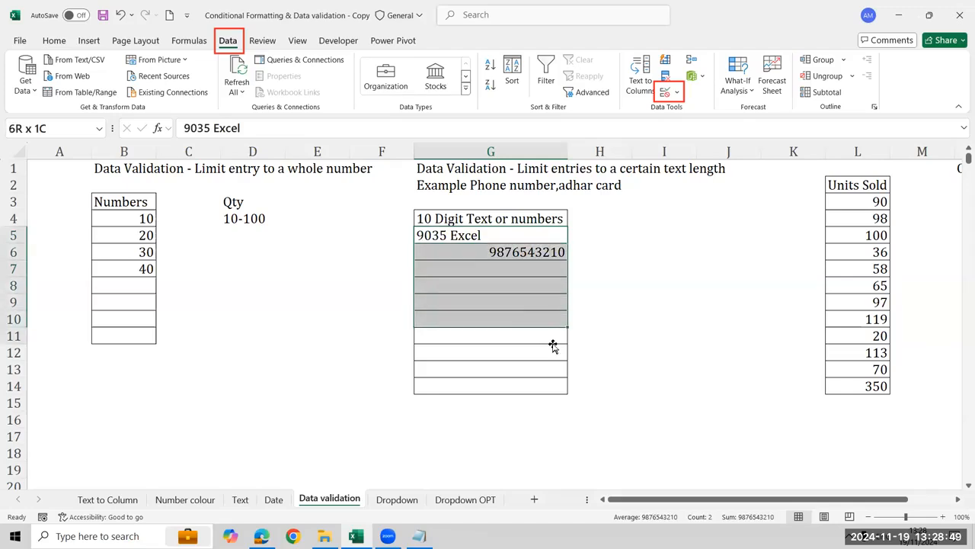
pyautogui.hotkey('shift', 'Down')
pyautogui.hotkey('shift', 'Down')
pyautogui.hotkey('shift', 'Down')
pyautogui.hotkey('shift', 'Down')
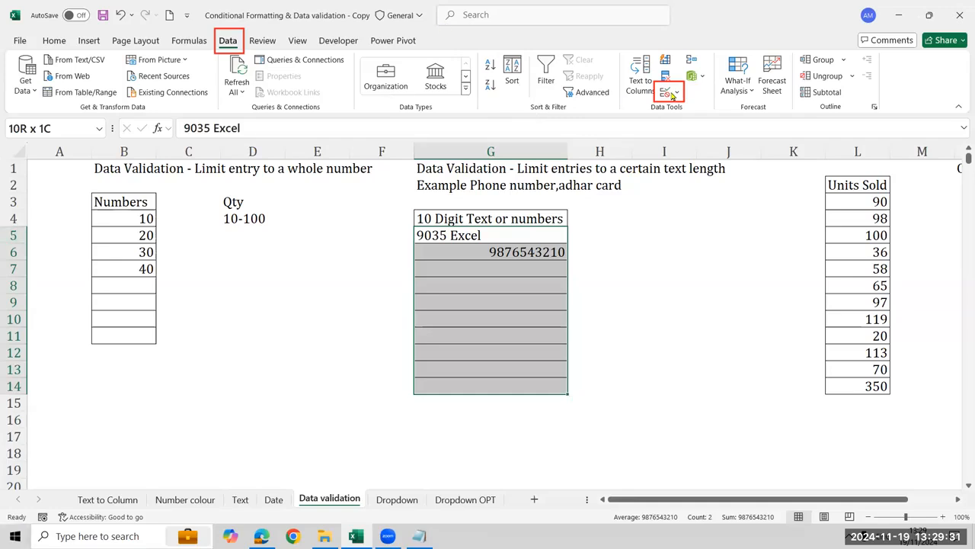
pyautogui.click(671, 95)
pyautogui.click(743, 109)
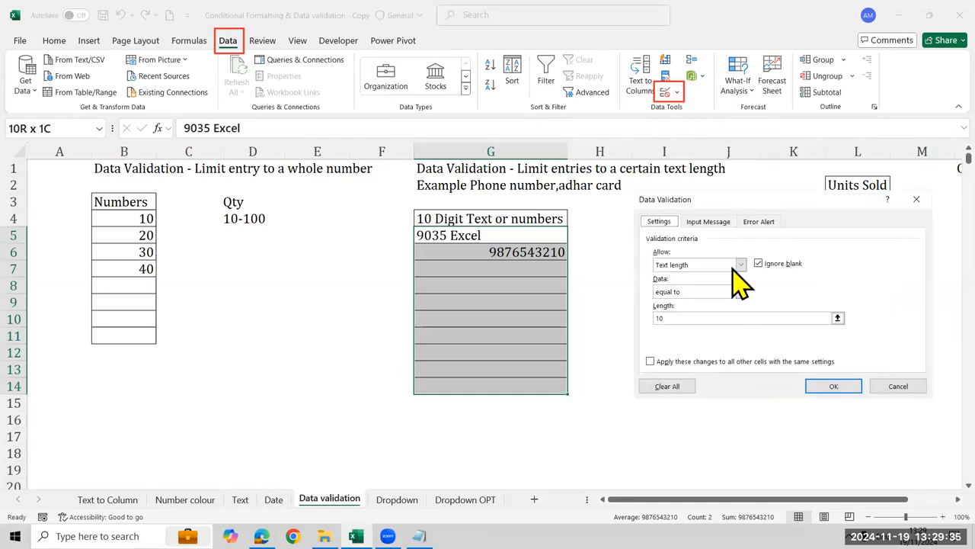
pyautogui.click(739, 264)
pyautogui.click(720, 285)
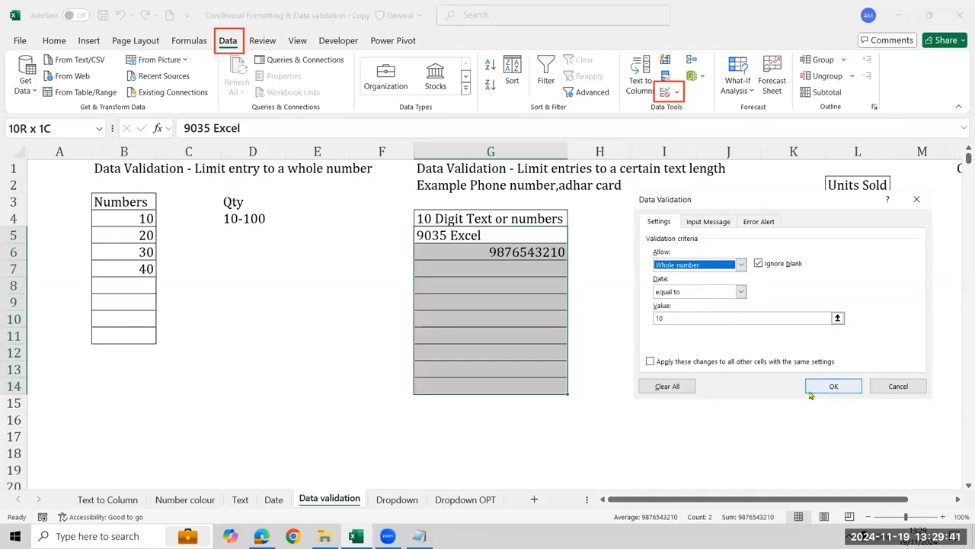
pyautogui.click(834, 386)
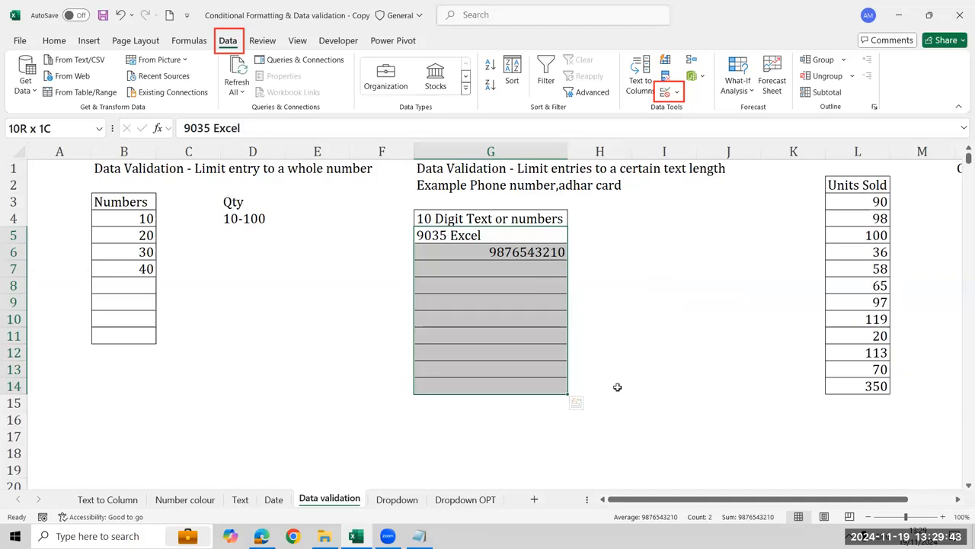
# Clear G6 and test the whole-number validation by entering 987653210 there
pyautogui.press('Down')
pyautogui.press('Delete')
pyautogui.write('98')
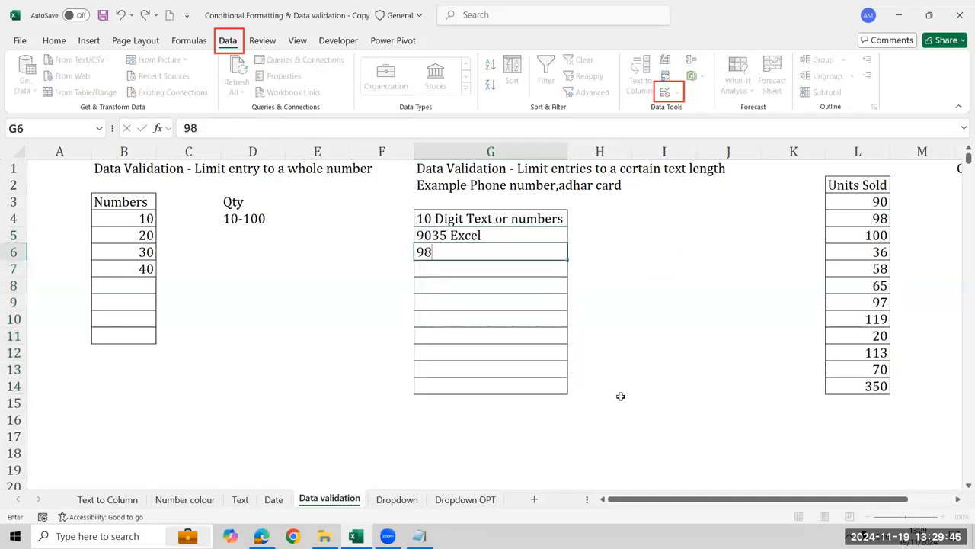
pyautogui.write('7653210')
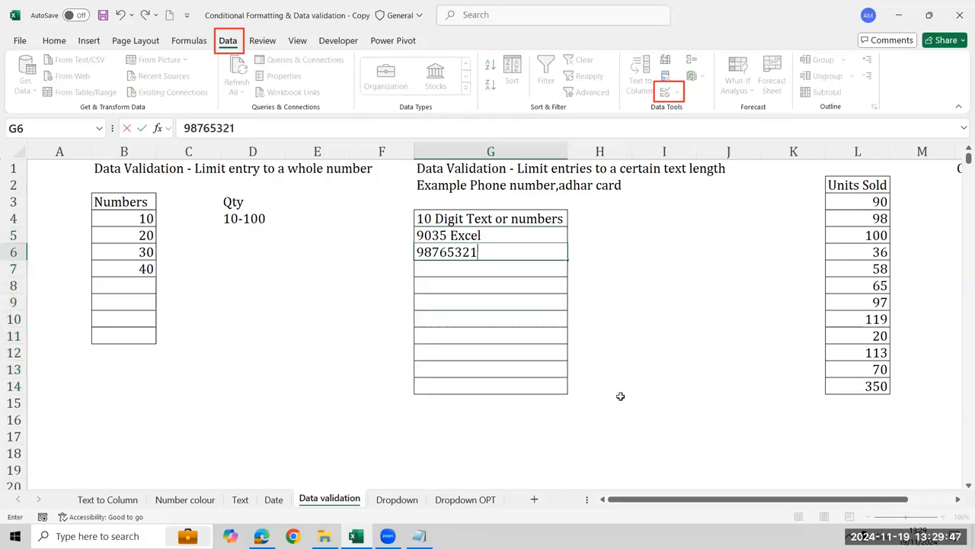
pyautogui.press('Return')
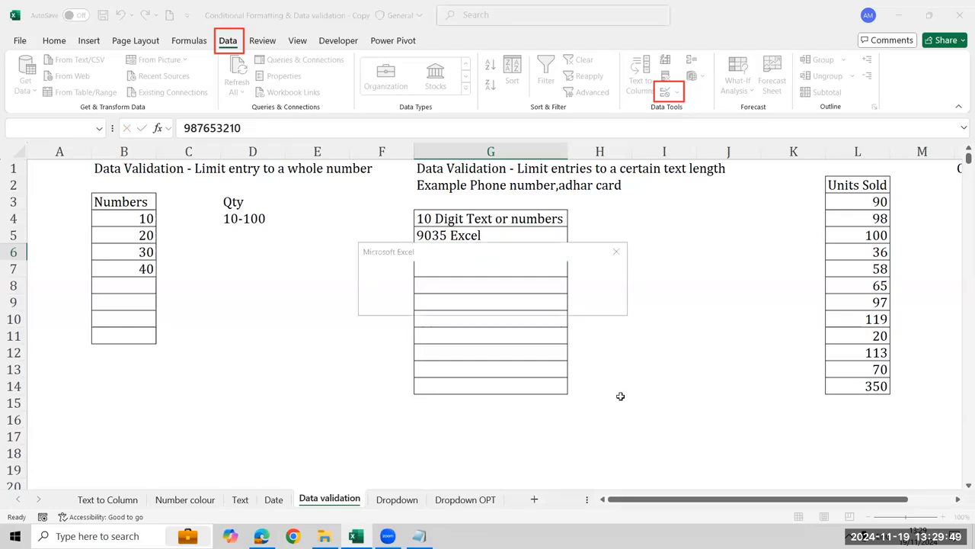
pyautogui.press('Return')
pyautogui.press('Home')
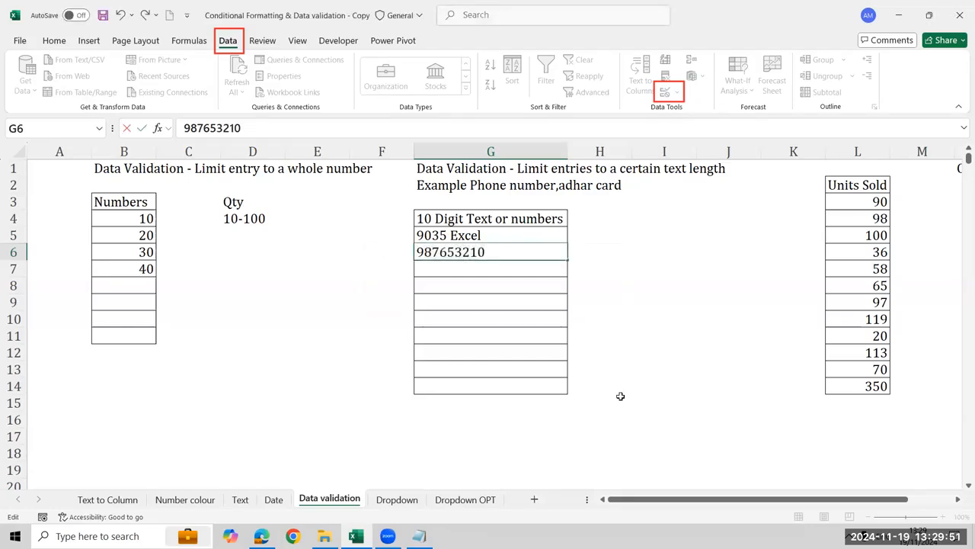
pyautogui.press('Right')
pyautogui.press('Right')
pyautogui.press('Right')
pyautogui.press('Right')
pyautogui.press('Right')
pyautogui.press('Right')
pyautogui.press('Right')
pyautogui.write('4')
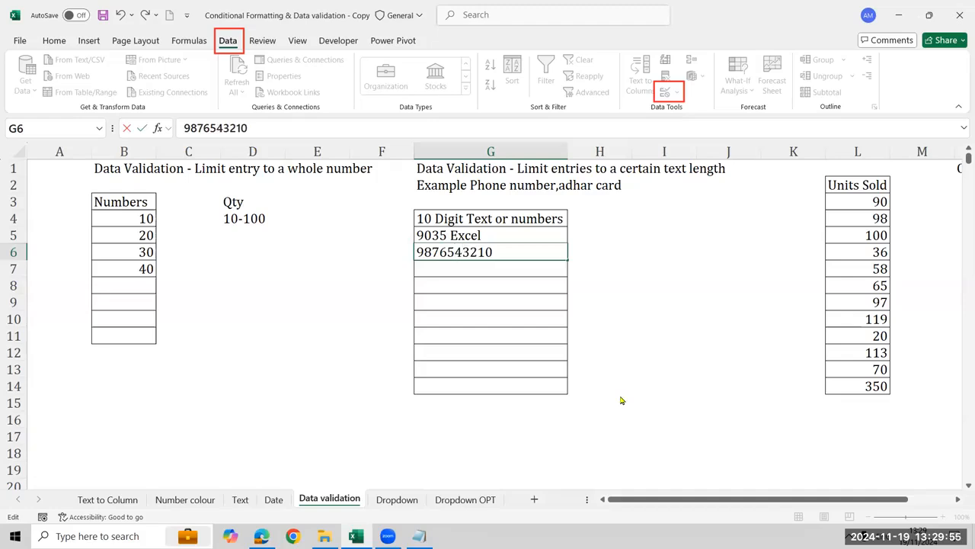
pyautogui.press('Return')
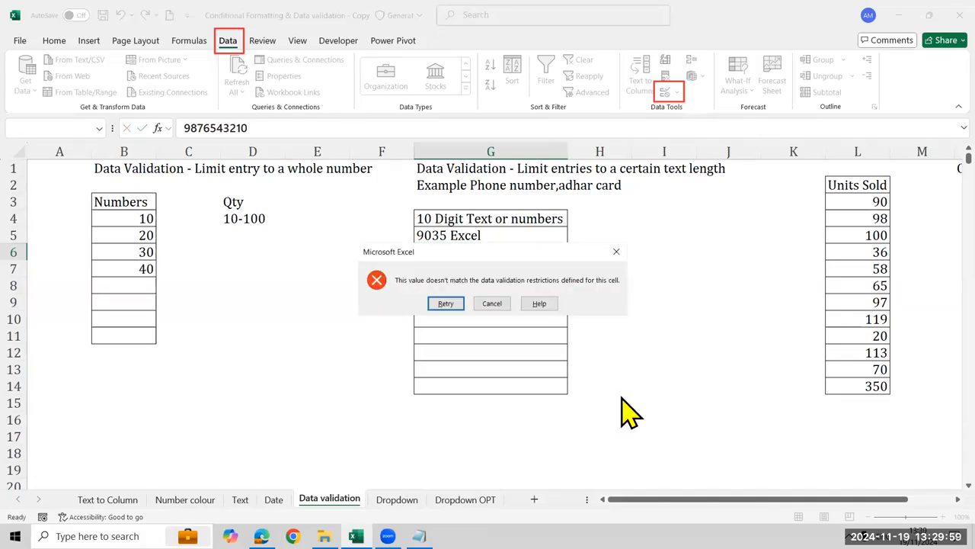
pyautogui.press('Return')
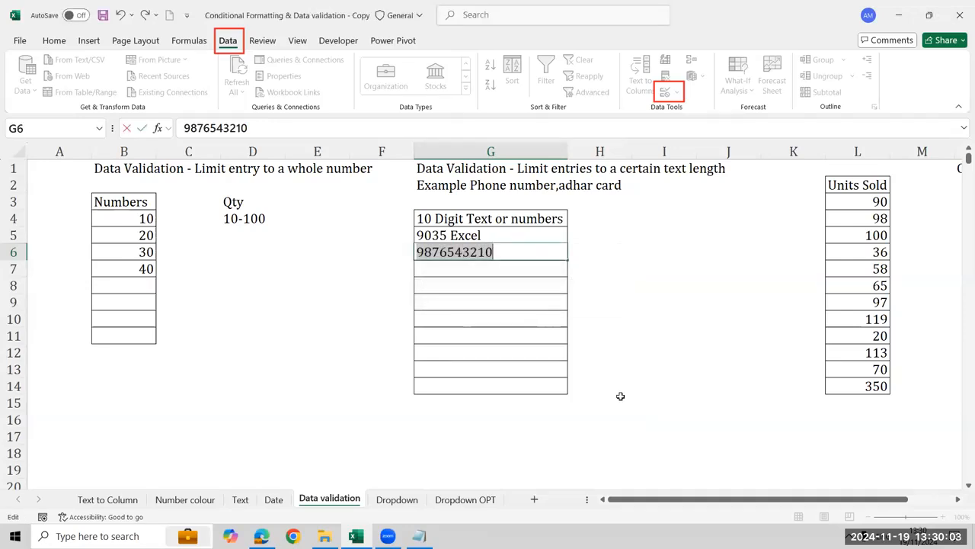
pyautogui.press('BackSpace')
pyautogui.write('123456')
pyautogui.write('90')
pyautogui.press('Return')
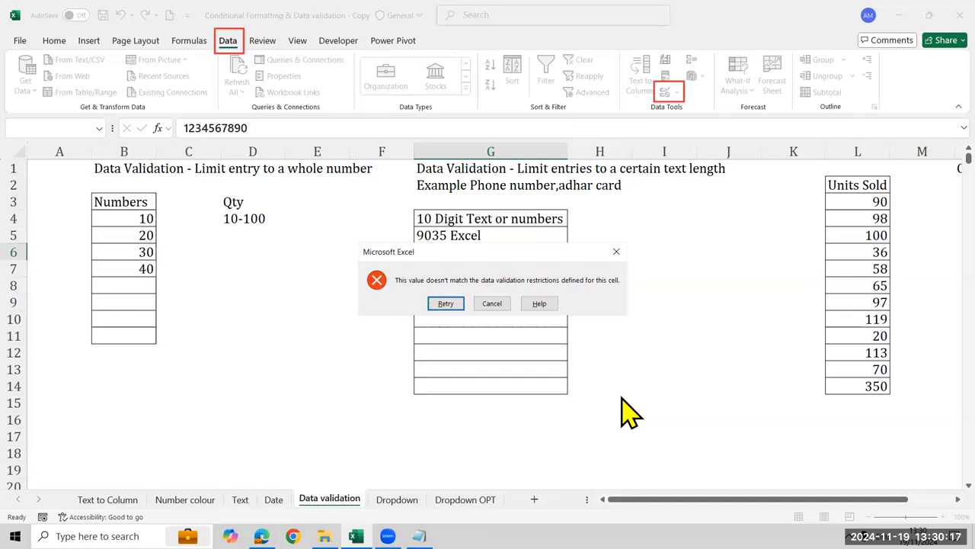
pyautogui.press('Return')
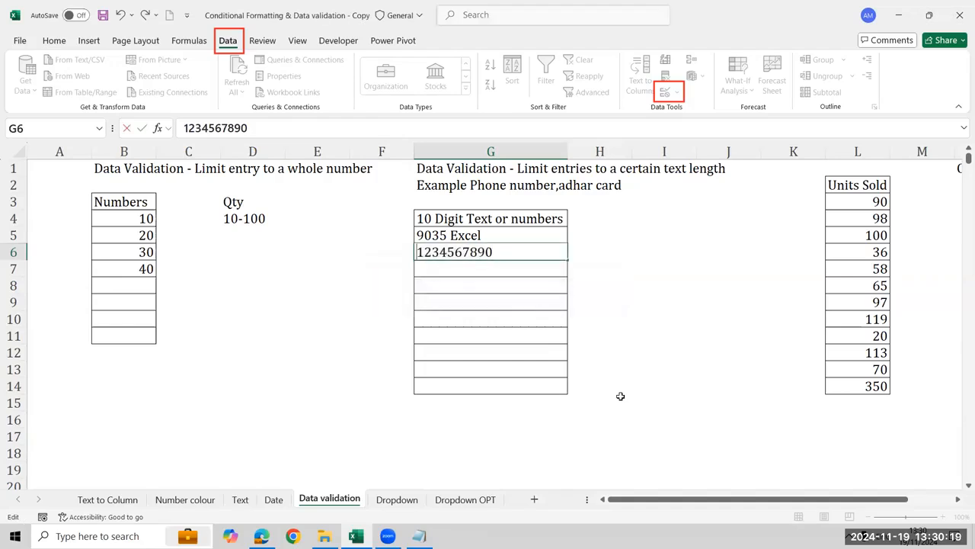
pyautogui.press('Escape')
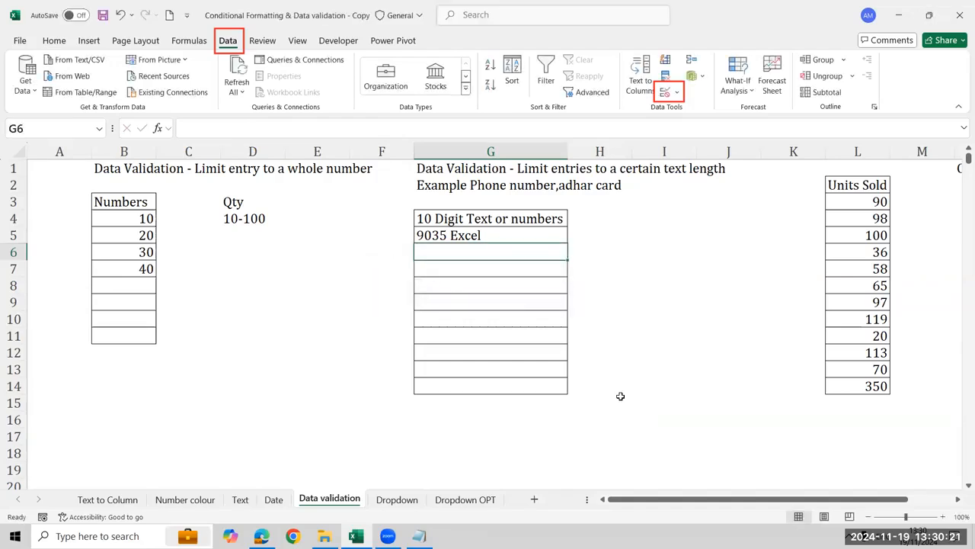
# Clear the contents of G5:G14 under 10 Digit Text or numbers
pyautogui.press('Up')
pyautogui.hotkey('shift', 'Down')
pyautogui.hotkey('shift', 'Down')
pyautogui.hotkey('shift', 'Down')
pyautogui.hotkey('shift', 'Down')
pyautogui.hotkey('shift', 'Down')
pyautogui.hotkey('shift', 'Down')
pyautogui.hotkey('shift', 'Down')
pyautogui.hotkey('shift', 'Down')
pyautogui.hotkey('shift', 'Down')
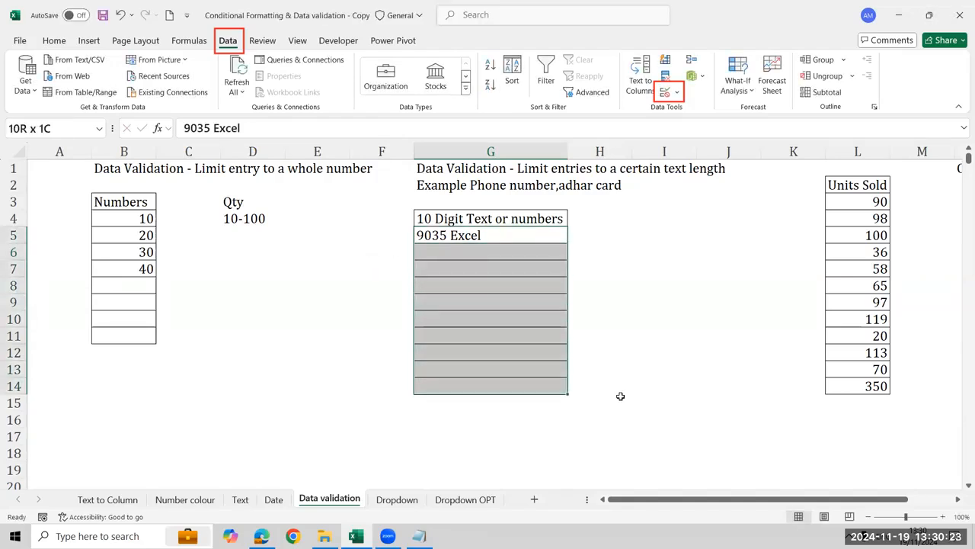
pyautogui.press('Delete')
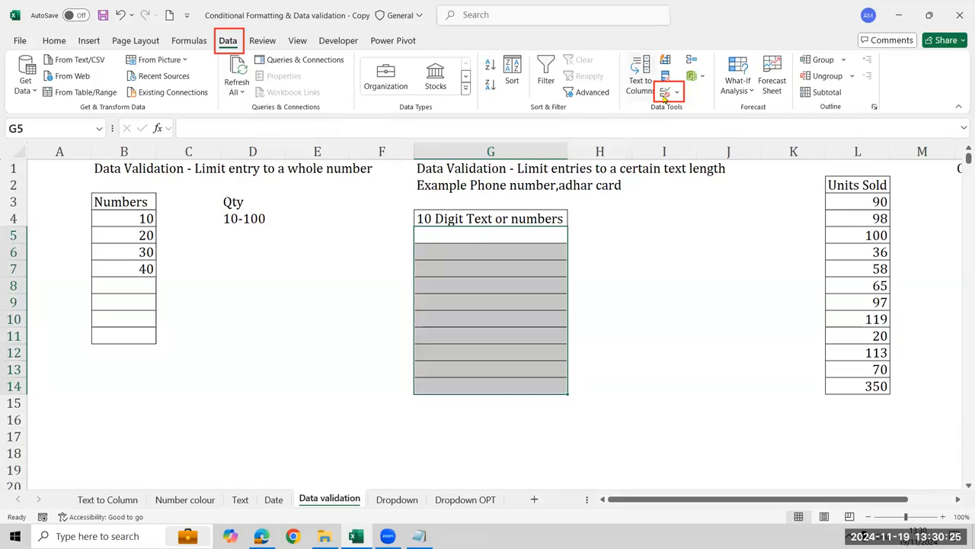
# Set the validation type for G5:G14 to Decimal and apply it
pyautogui.click(664, 92)
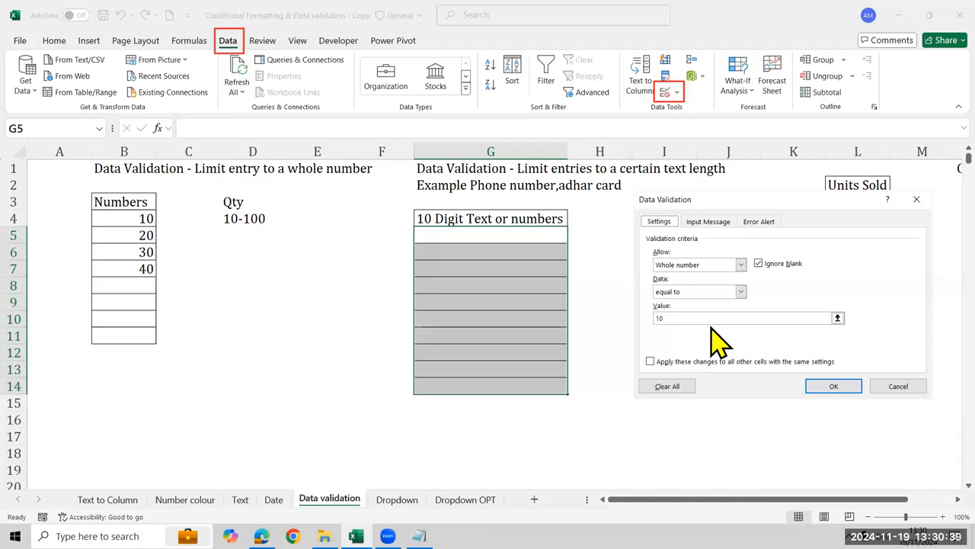
pyautogui.click(718, 267)
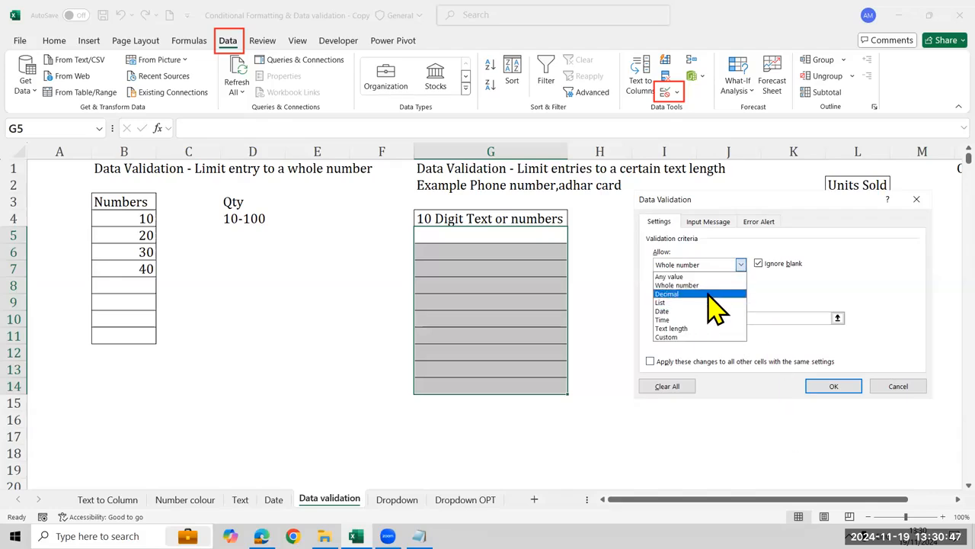
pyautogui.click(707, 292)
pyautogui.click(823, 387)
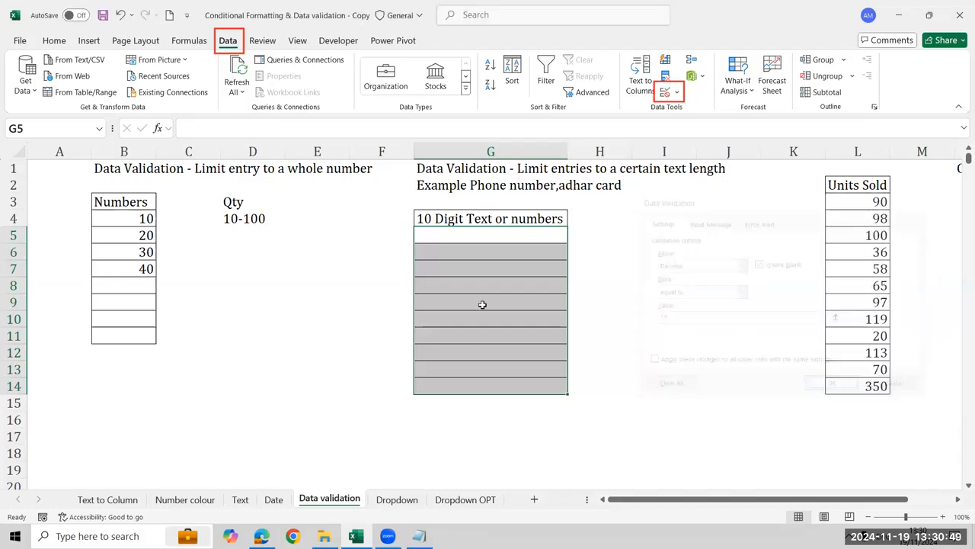
pyautogui.write('9')
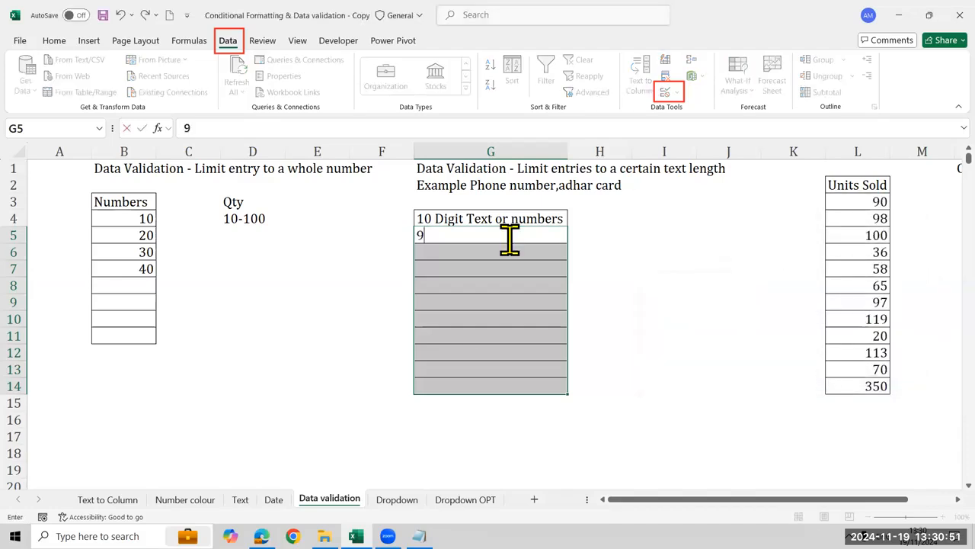
pyautogui.write('876543210')
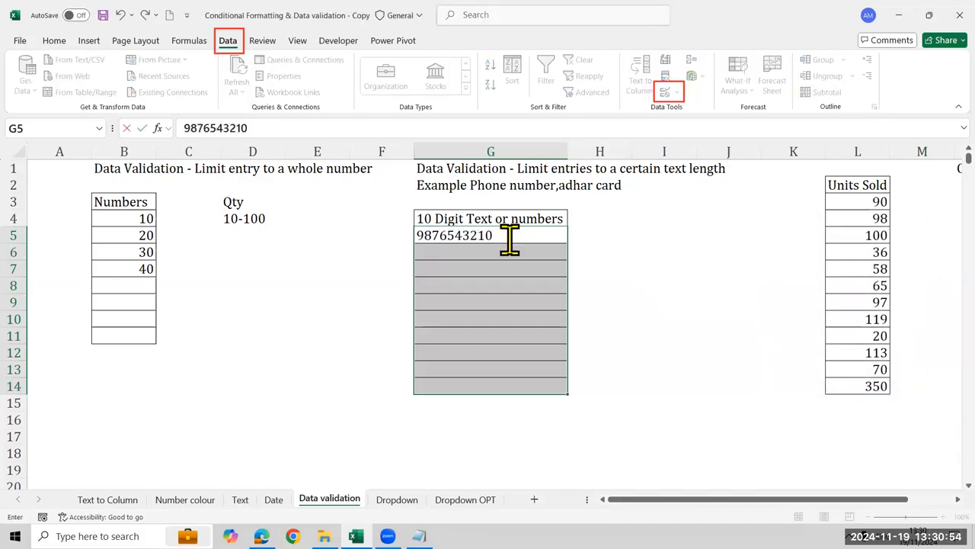
pyautogui.press('Return')
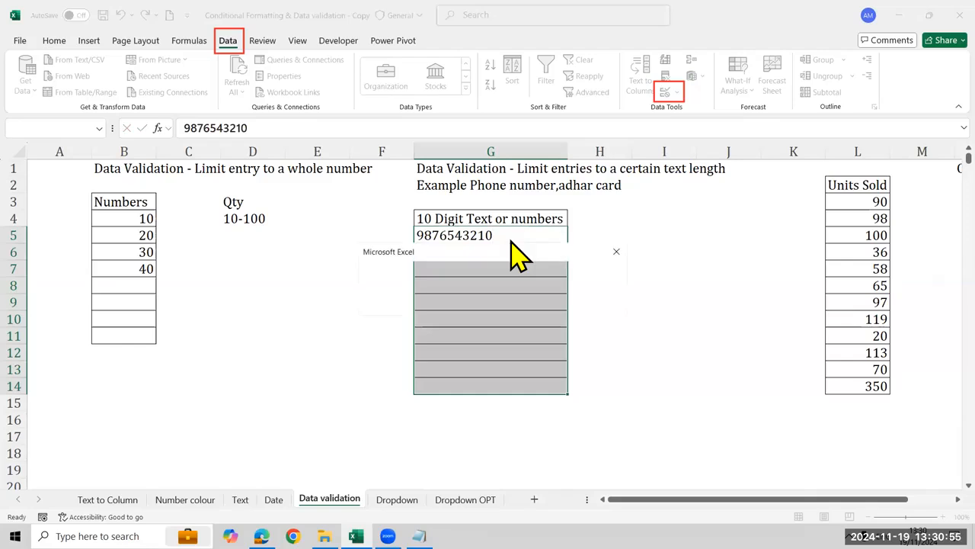
pyautogui.press('Return')
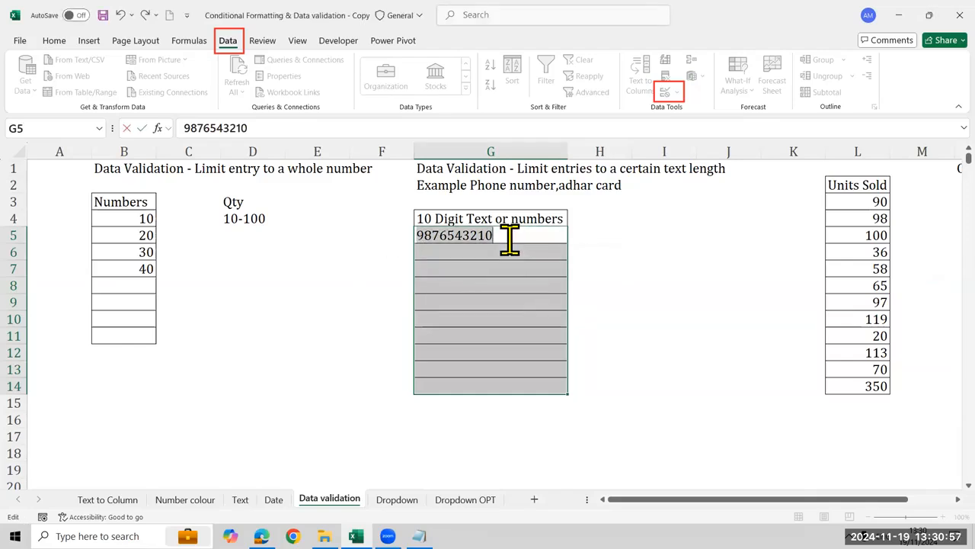
pyautogui.write('1234567890')
pyautogui.press('Return')
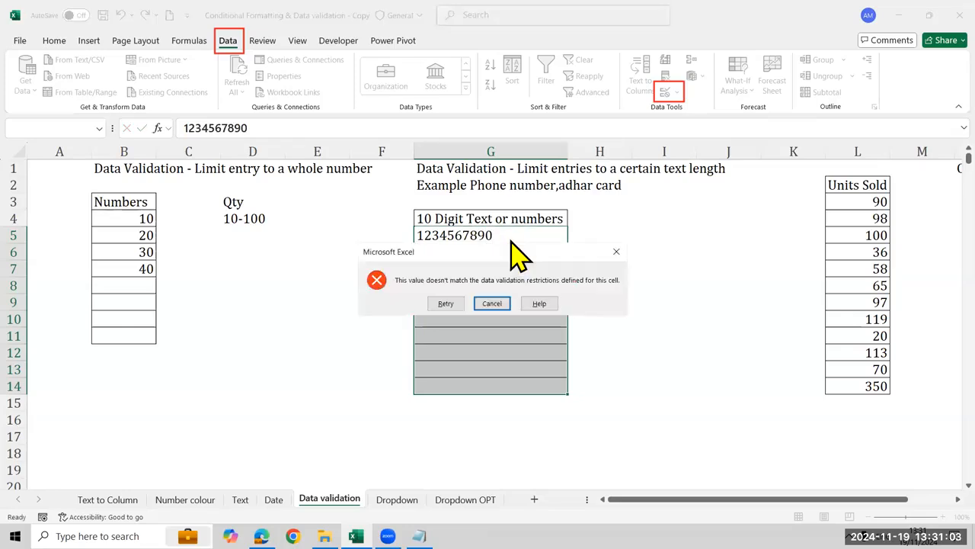
pyautogui.press('Escape')
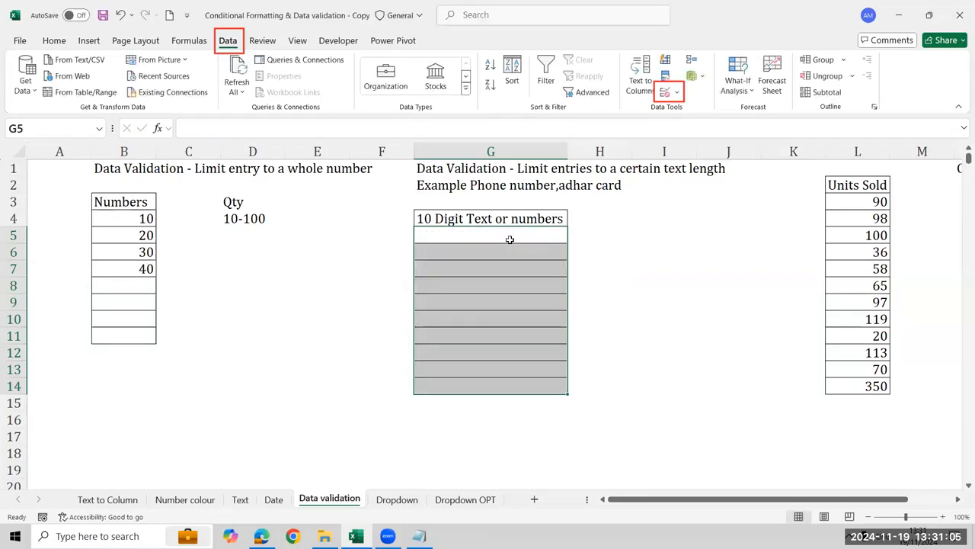
# Clear the existing validation on G5:G14 and allow only a text length equal to 10
pyautogui.click(668, 95)
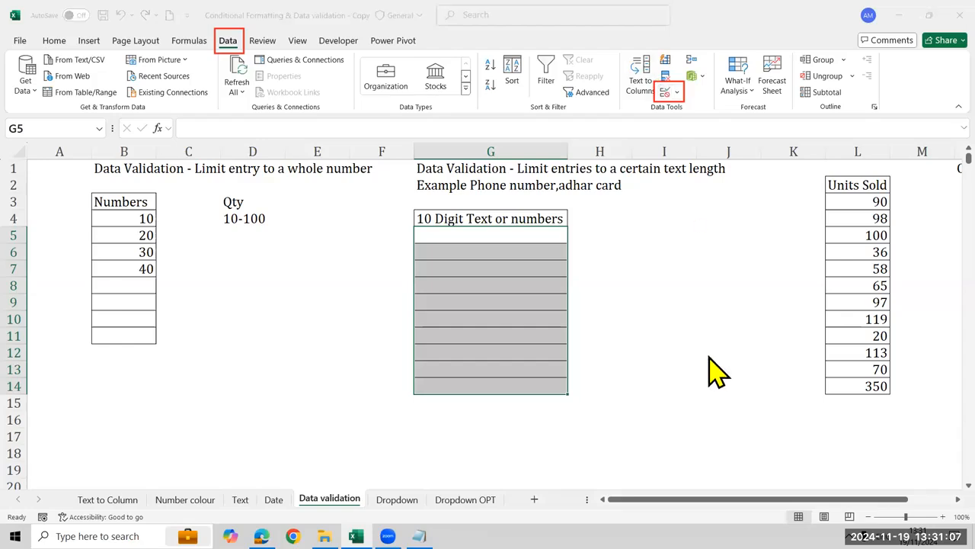
pyautogui.click(676, 389)
pyautogui.click(701, 265)
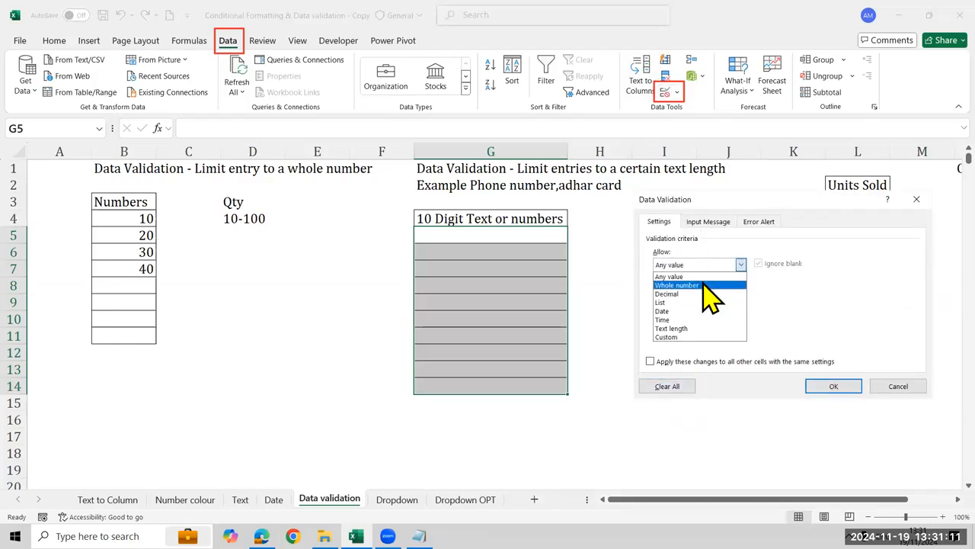
pyautogui.click(702, 279)
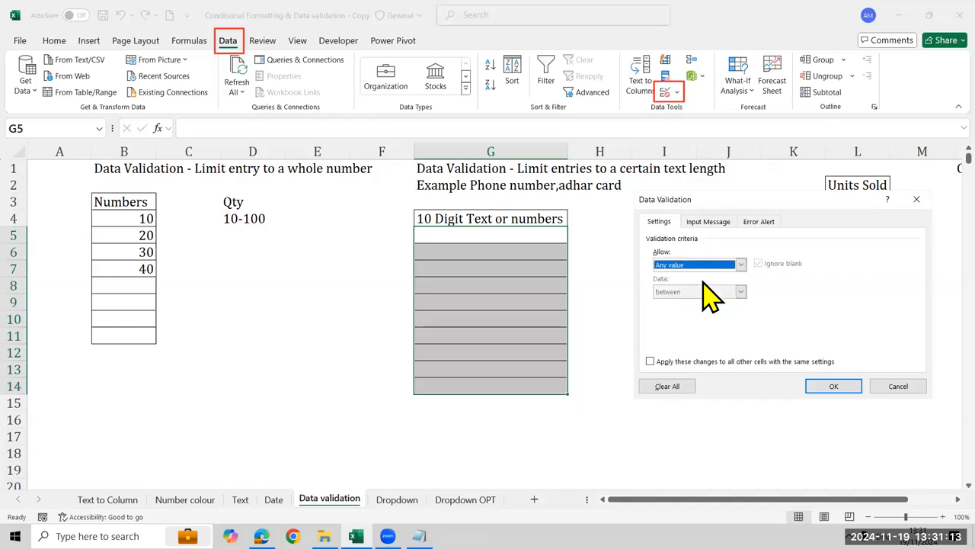
pyautogui.click(708, 264)
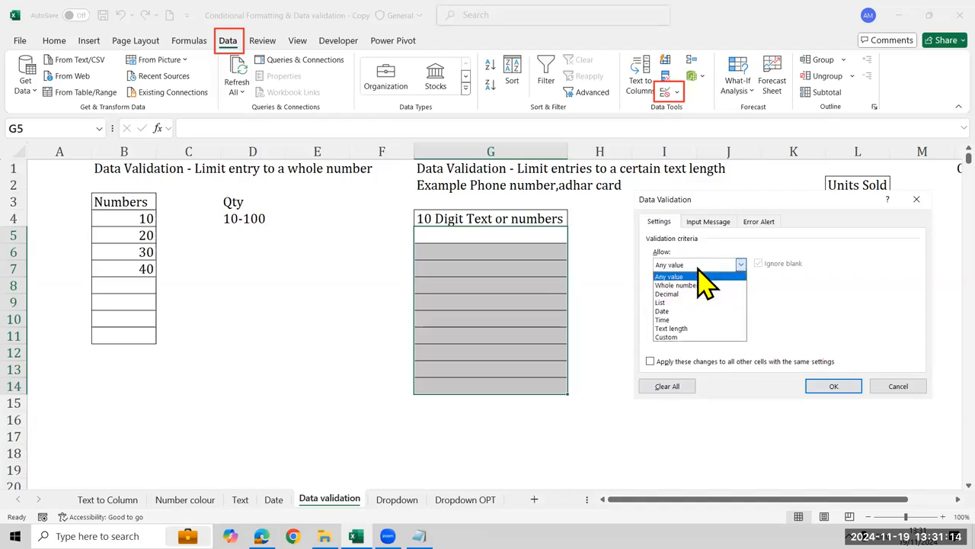
pyautogui.click(712, 329)
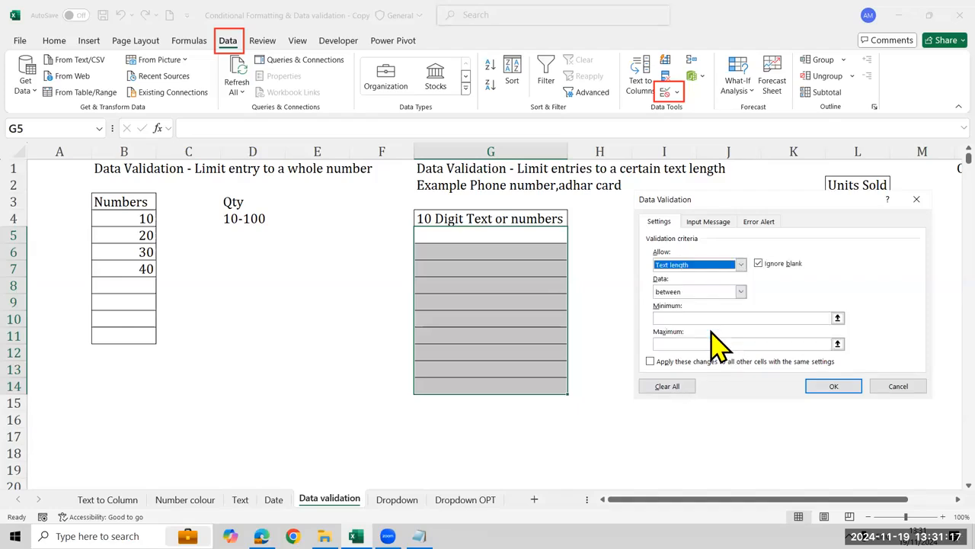
pyautogui.click(736, 293)
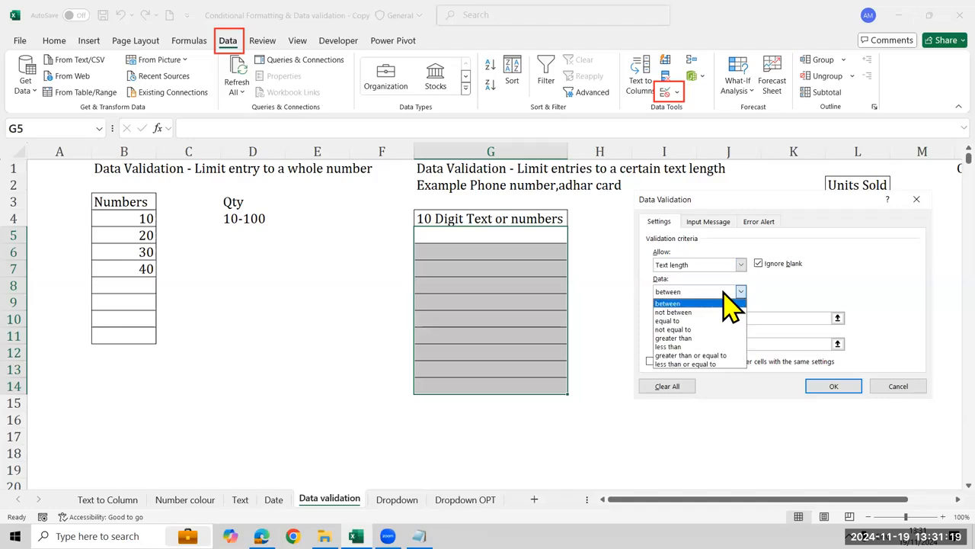
pyautogui.click(728, 321)
pyautogui.click(728, 319)
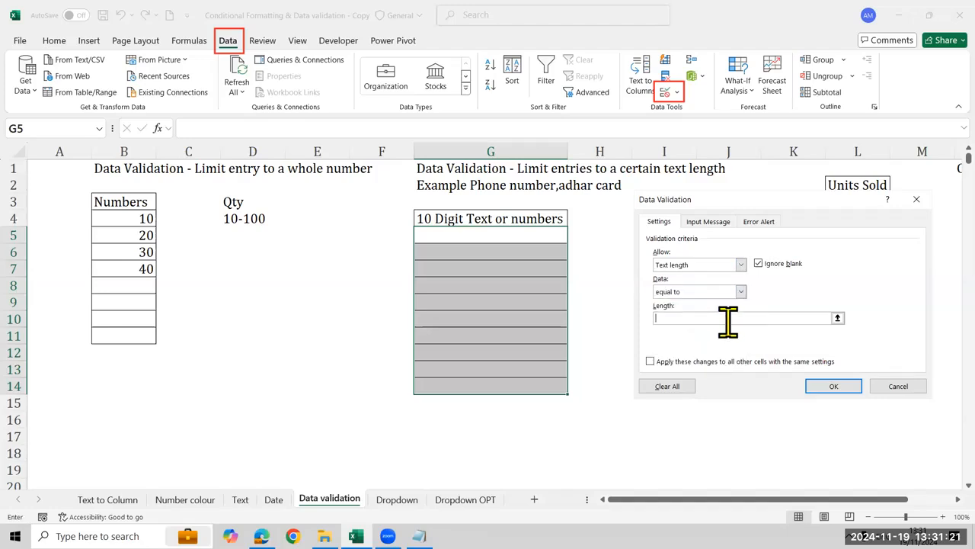
pyautogui.write('10')
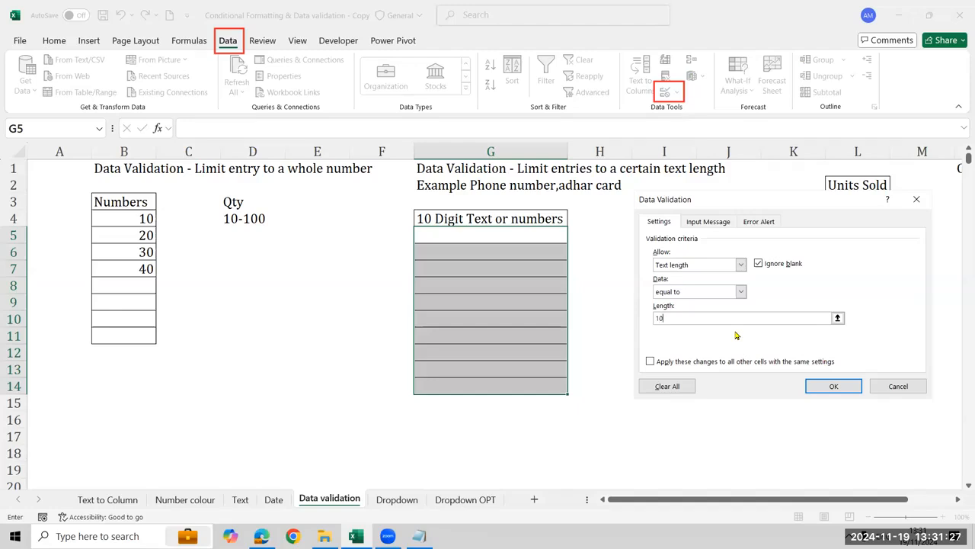
pyautogui.press('Return')
# Test the text-length rule by entering a first name, a space and 12345 in G5
pyautogui.write('ayub')
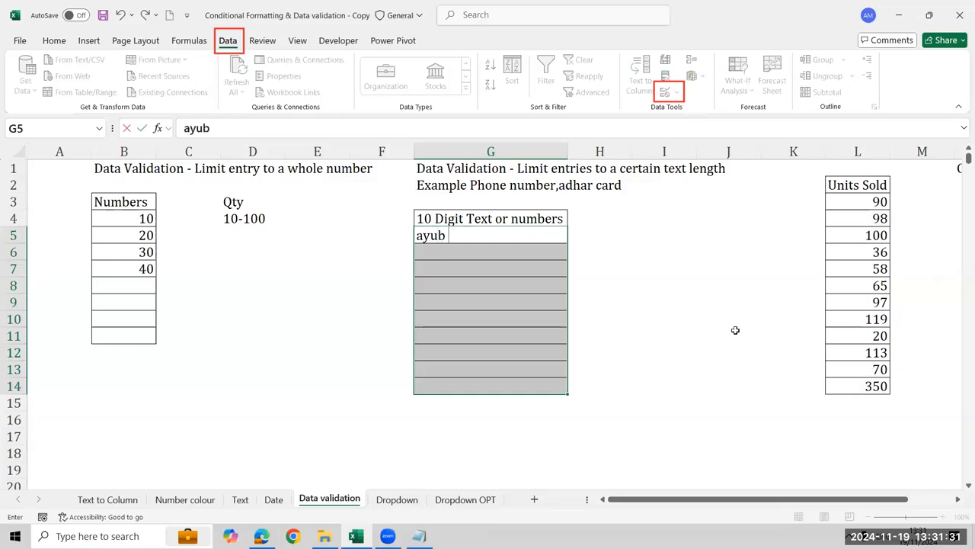
pyautogui.write(' 12345')
pyautogui.press('Return')
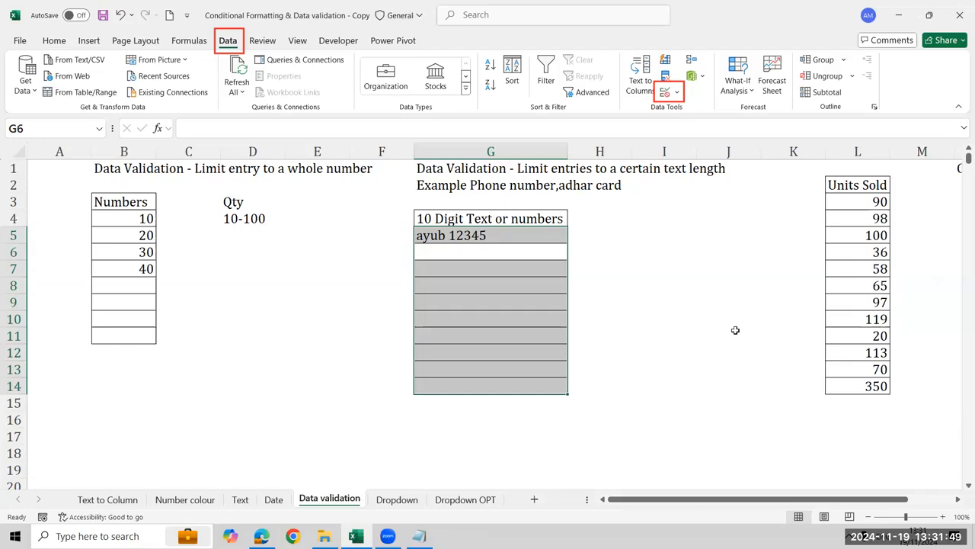
# Clear the contents of G5:G14 and review the range's validation settings, then cancel
pyautogui.press('Delete')
pyautogui.click(664, 94)
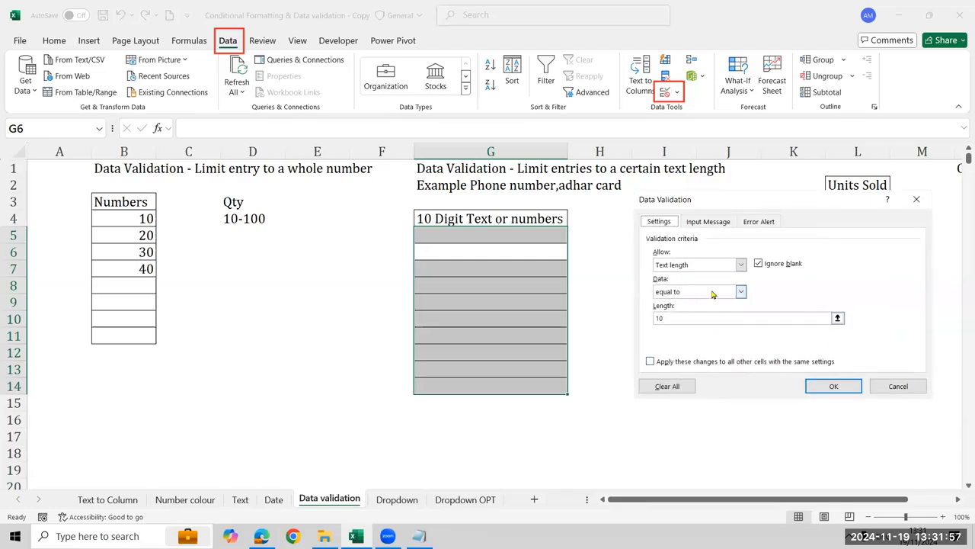
pyautogui.click(888, 387)
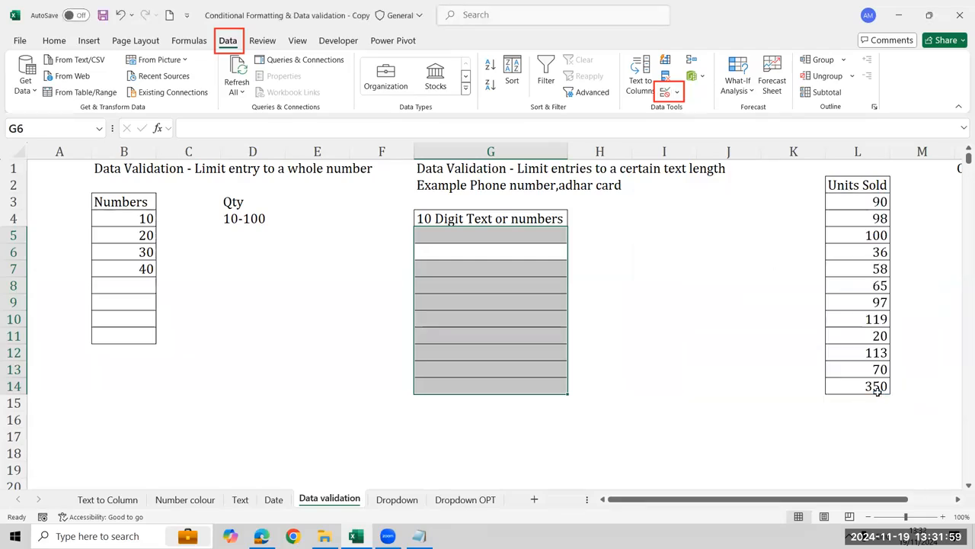
# Start an AND formula in H5 with LEN(G5)=10 as its first condition
pyautogui.click(611, 263)
pyautogui.click(606, 235)
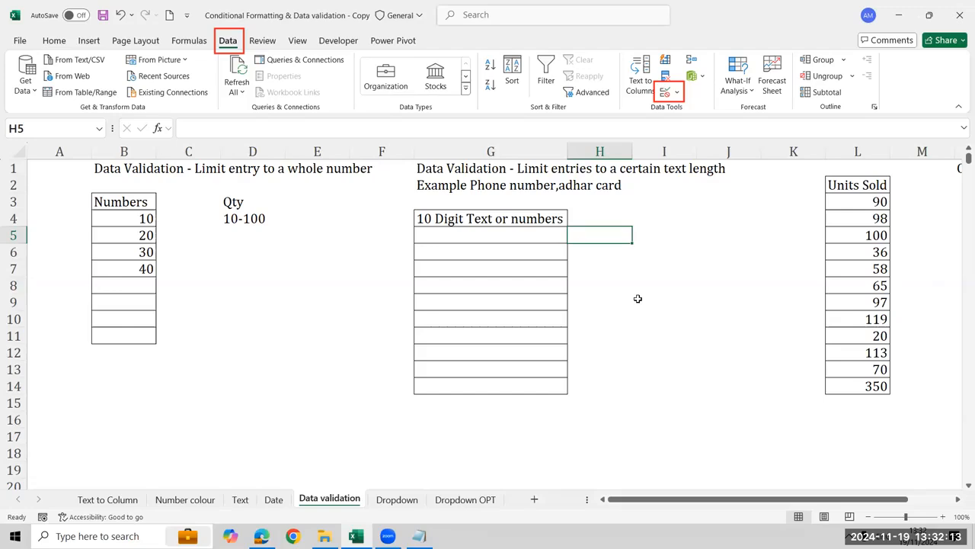
pyautogui.write('=an')
pyautogui.press('Tab')
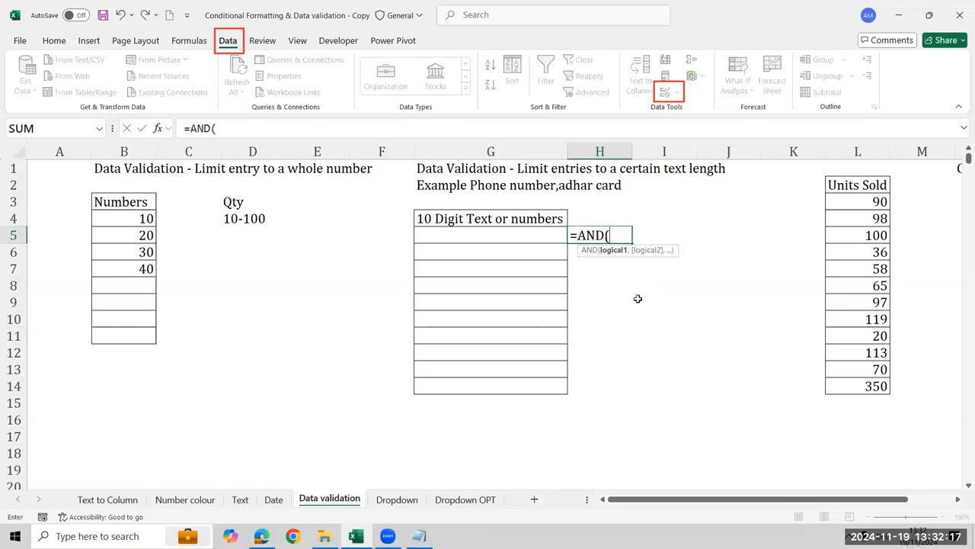
pyautogui.write('le')
pyautogui.press('Tab')
pyautogui.press('Left')
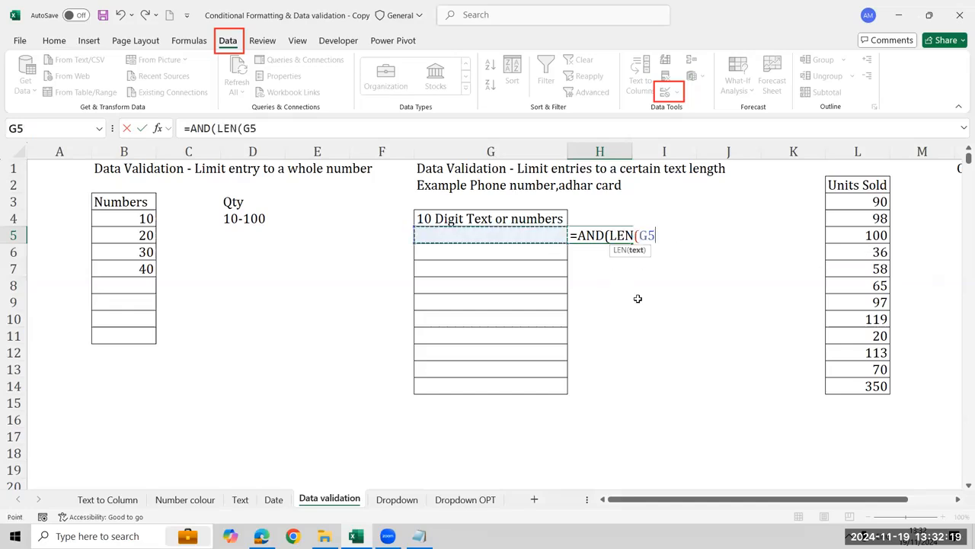
pyautogui.write(')=10')
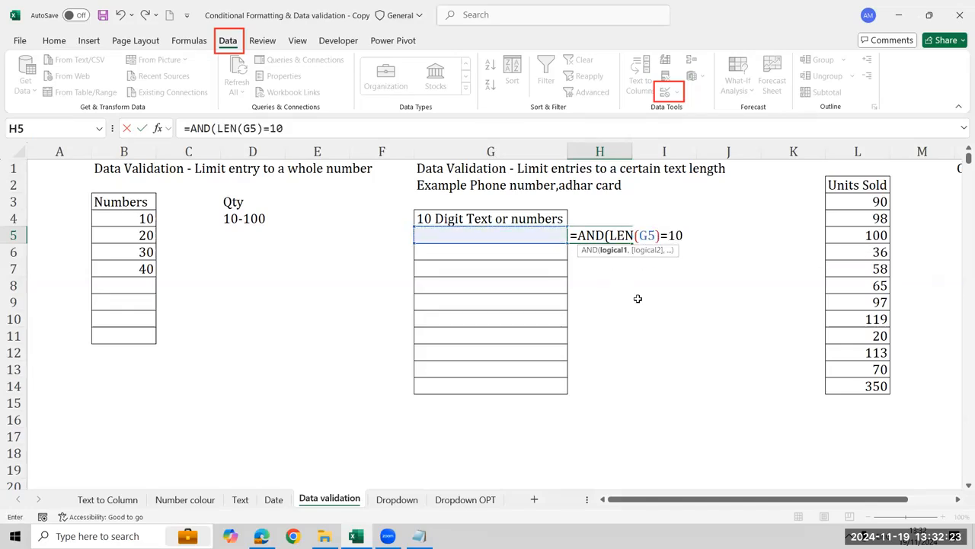
pyautogui.write(',')
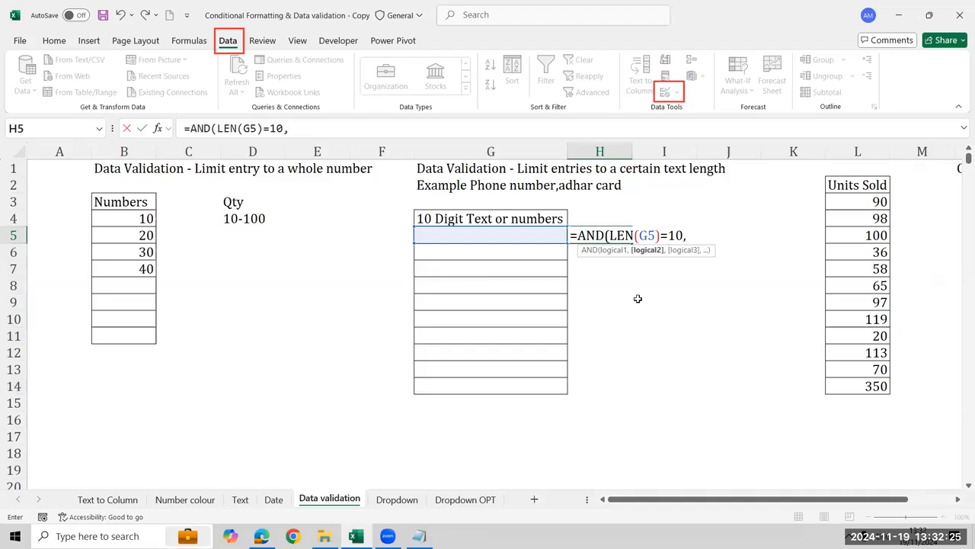
pyautogui.write('isnu')
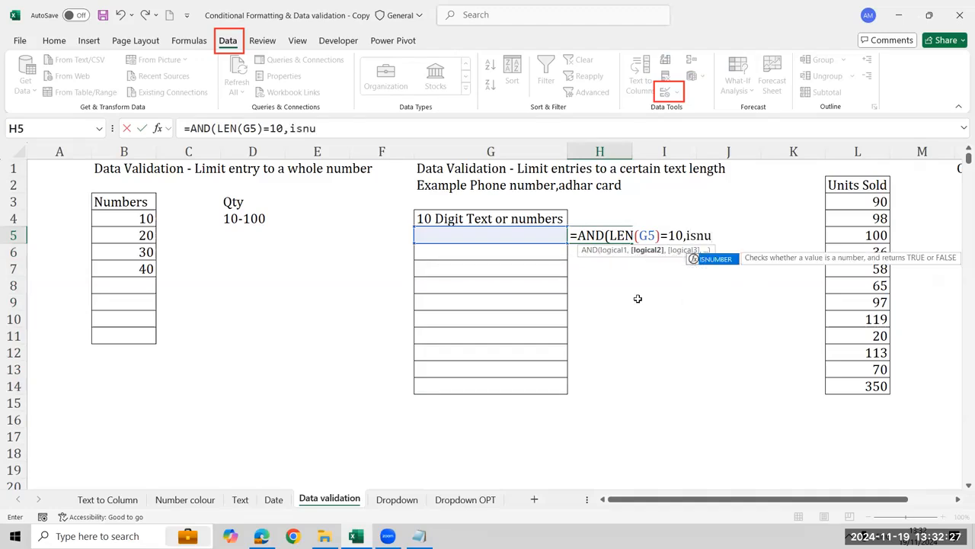
# Add ISNUMBER(G5) as the second condition of the AND formula in H5 and complete it
pyautogui.press('Tab')
pyautogui.press('Left')
pyautogui.write(')')
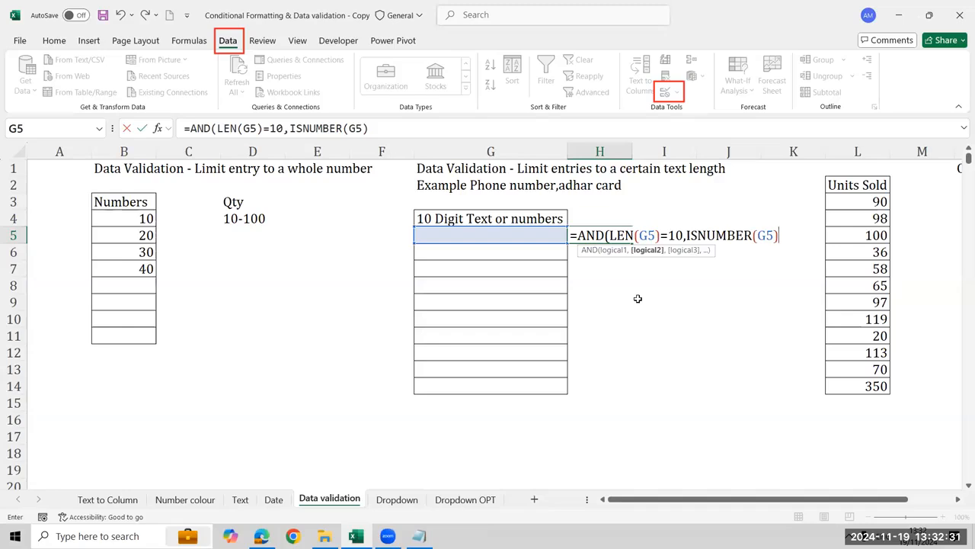
pyautogui.write(')')
pyautogui.press('Return')
pyautogui.press('Up')
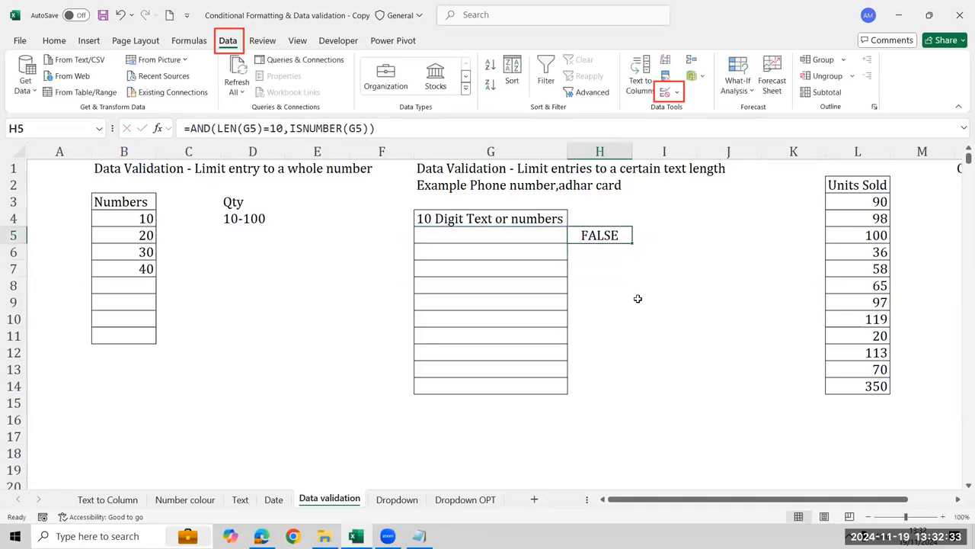
pyautogui.press('Left')
pyautogui.write('12')
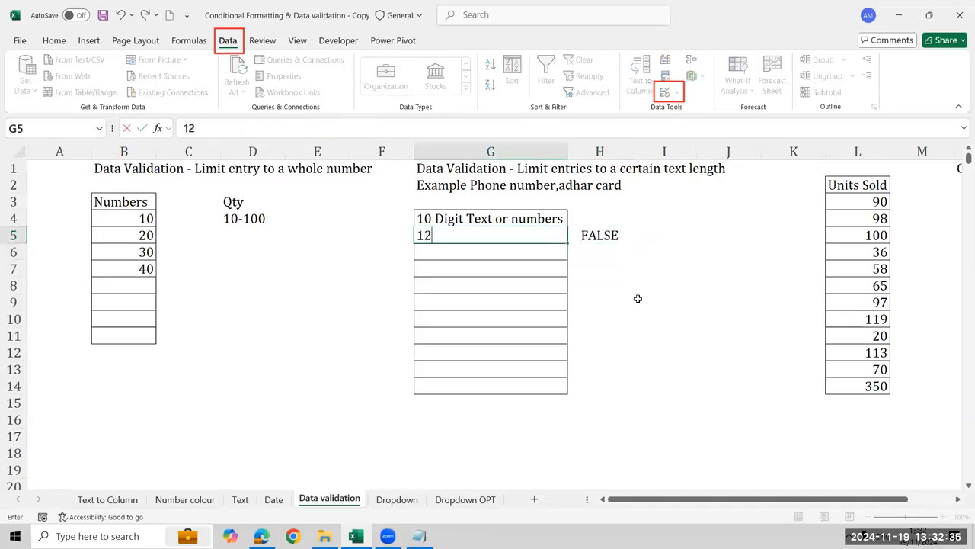
pyautogui.write('34567890')
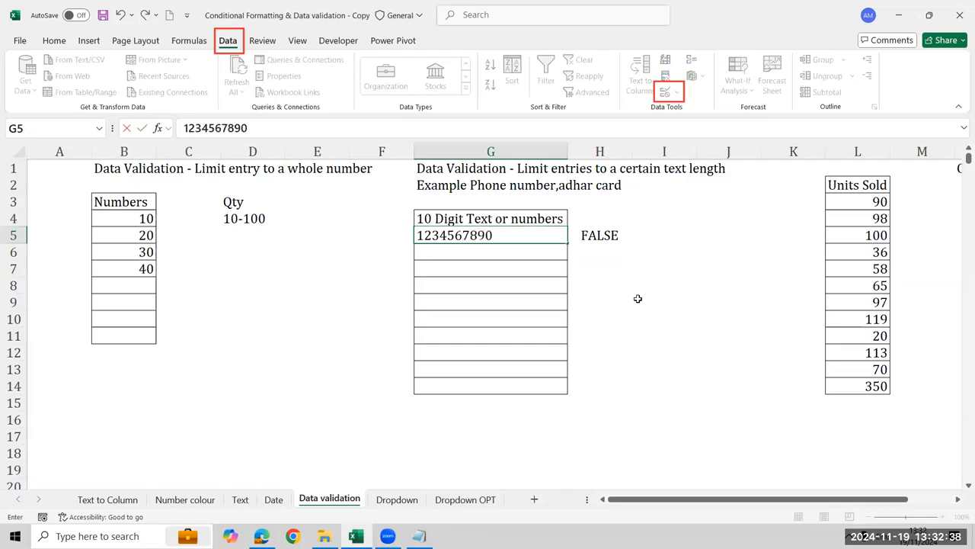
pyautogui.press('Return')
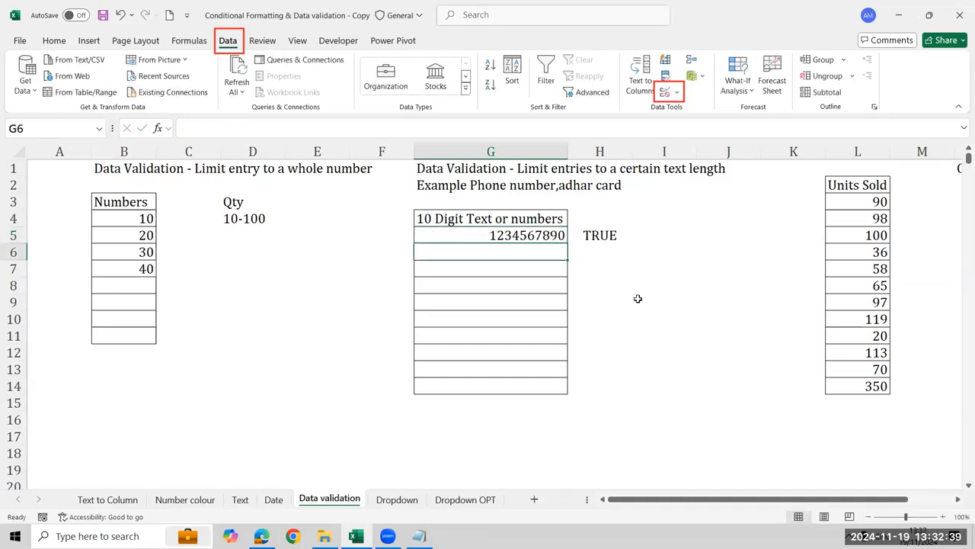
# Try to shorten the G5 entry to 123456789 by removing its last digit, then cancel the change
pyautogui.press('Up')
pyautogui.press('F2')
pyautogui.press('BackSpace')
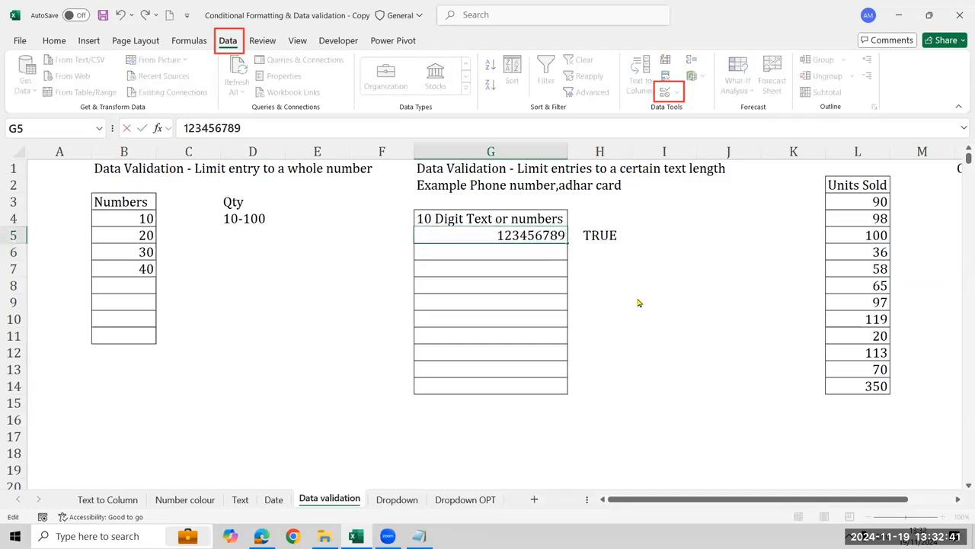
pyautogui.press('Return')
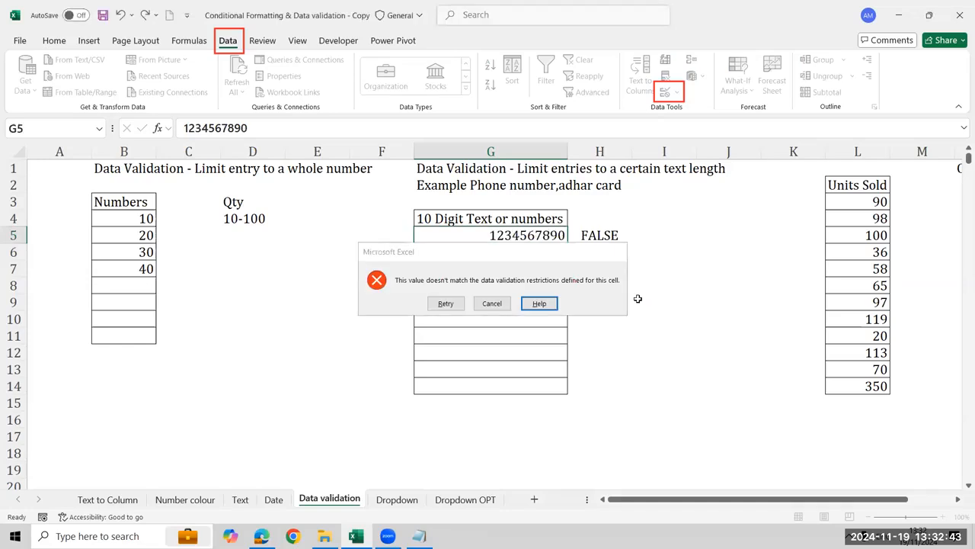
pyautogui.press('Escape')
# Copy the whole AND formula text from H5 and leave cell editing
pyautogui.press('Right')
pyautogui.press('Left')
pyautogui.press('Right')
pyautogui.press('F2')
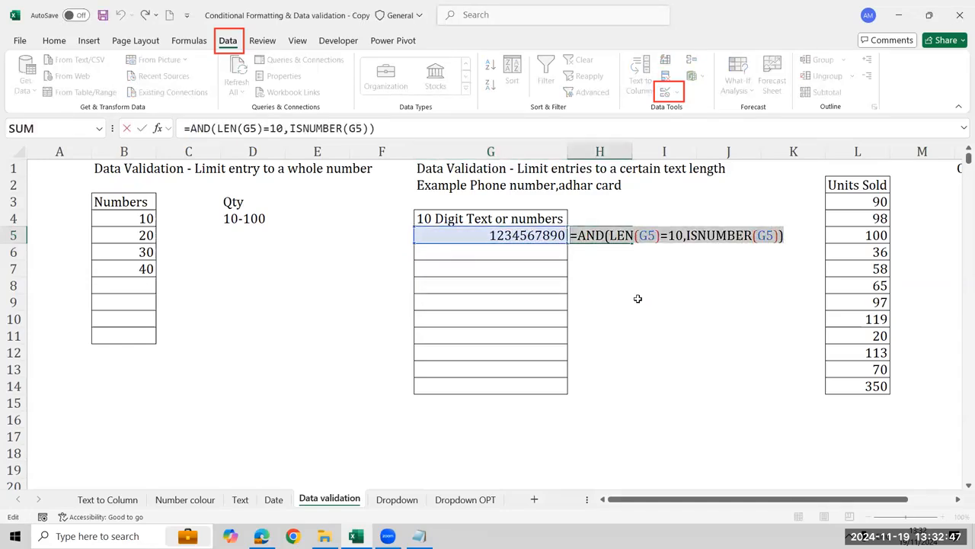
pyautogui.press('Escape')
# Clear the test number from G5 and select G5:G14
pyautogui.press('Left')
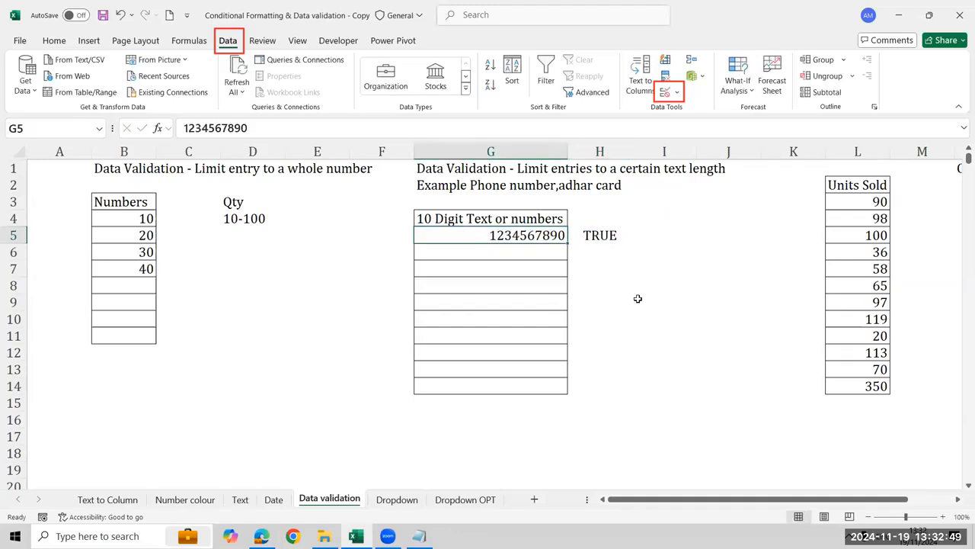
pyautogui.press('Delete')
pyautogui.hotkey('shift', 'Down')
pyautogui.hotkey('shift', 'Down')
pyautogui.hotkey('shift', 'Down')
pyautogui.hotkey('shift', 'Down')
pyautogui.hotkey('shift', 'Down')
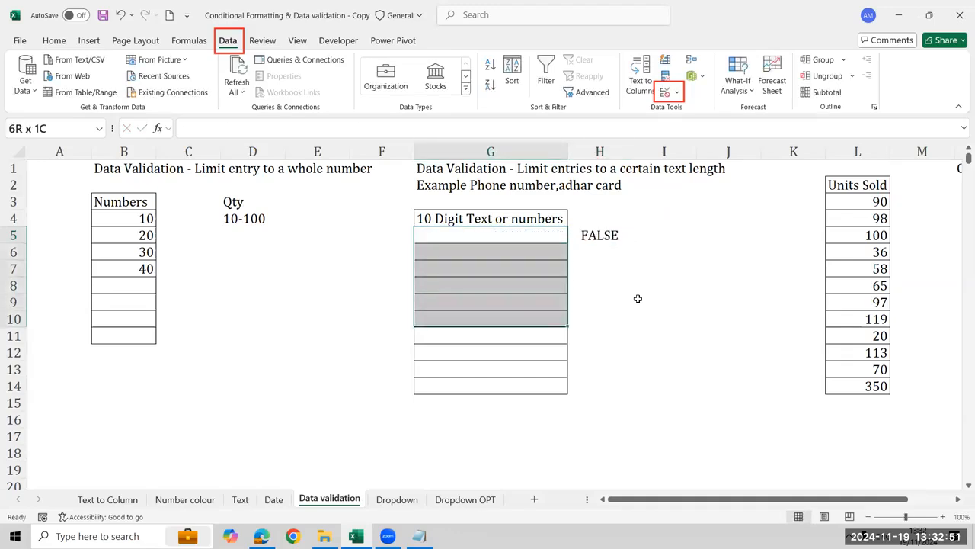
pyautogui.hotkey('shift', 'Down')
pyautogui.hotkey('shift', 'Down')
pyautogui.hotkey('shift', 'Down')
pyautogui.hotkey('shift', 'Down')
# Change the validation of G5:G14 to Custom with the formula =AND(LEN(G5)=10,ISNUMBER(G5)) and apply it
pyautogui.click(665, 92)
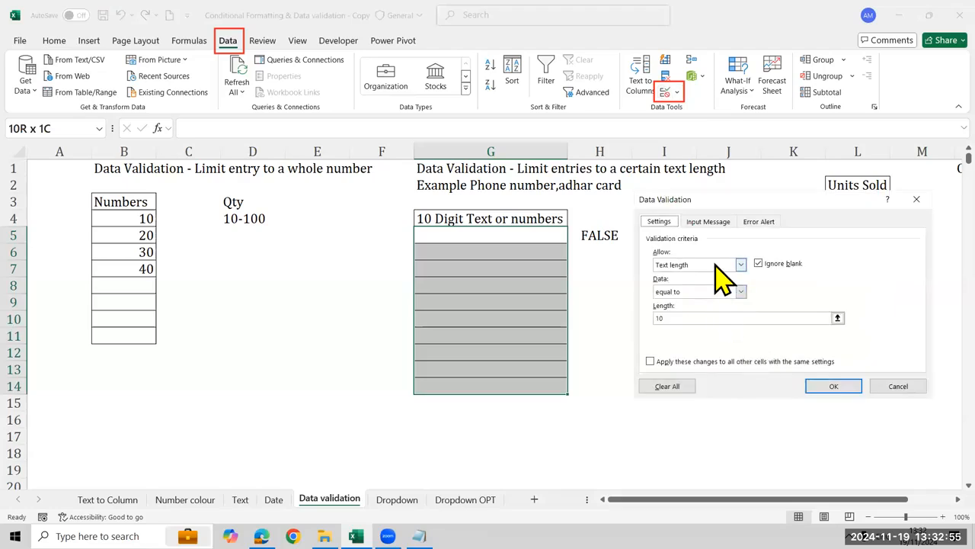
pyautogui.click(715, 264)
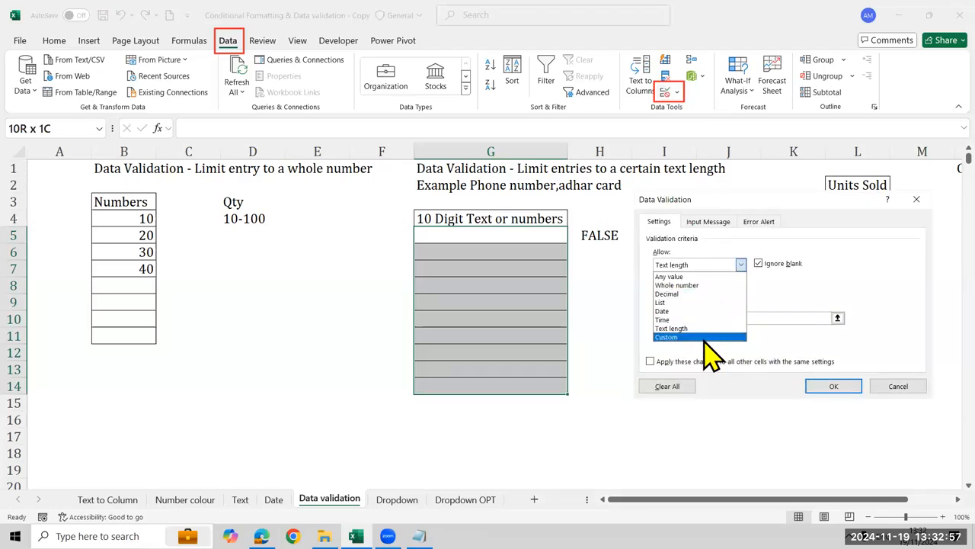
pyautogui.click(705, 339)
pyautogui.click(701, 317)
pyautogui.write('10')
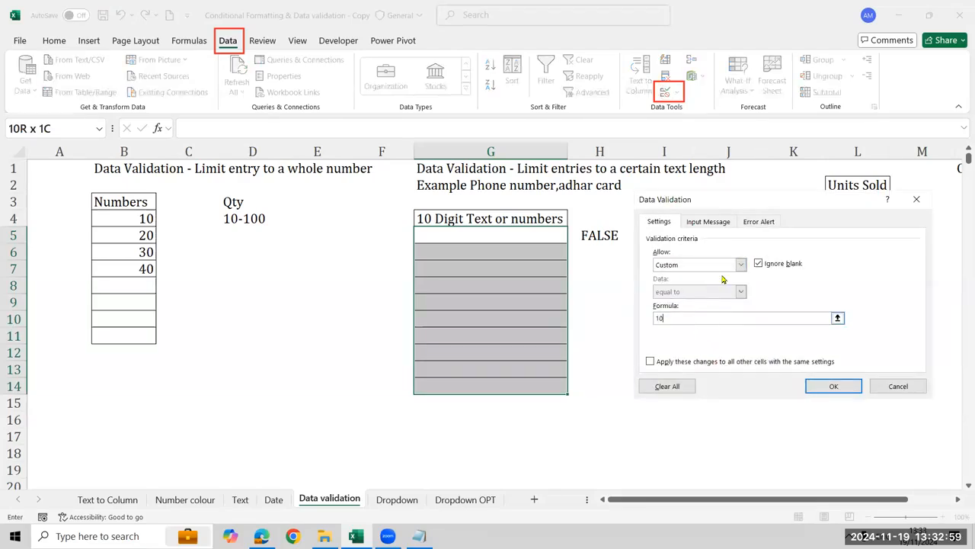
pyautogui.click(723, 266)
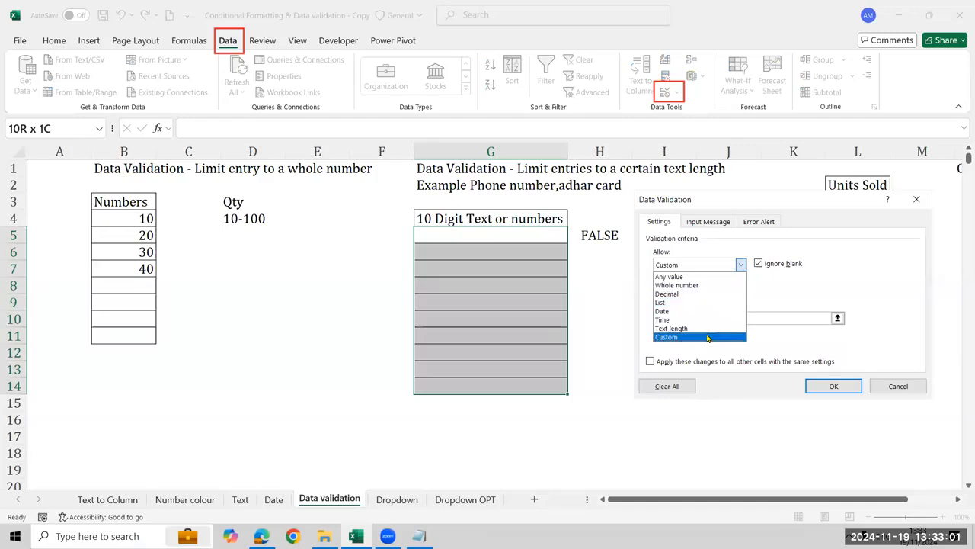
pyautogui.click(707, 337)
pyautogui.click(715, 318)
pyautogui.press('BackSpace')
pyautogui.press('BackSpace')
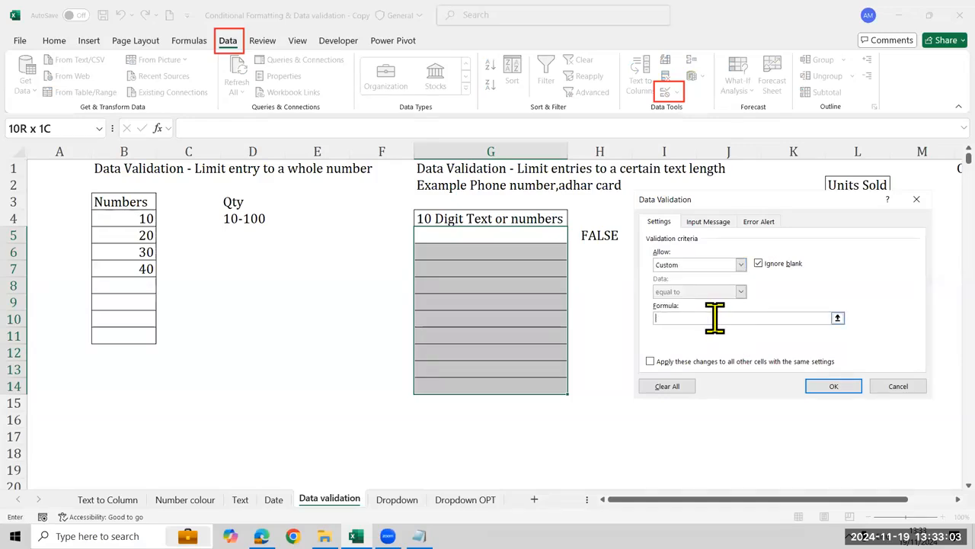
pyautogui.write('=AND(LEN(G5)=10,ISNUMBER(G5))')
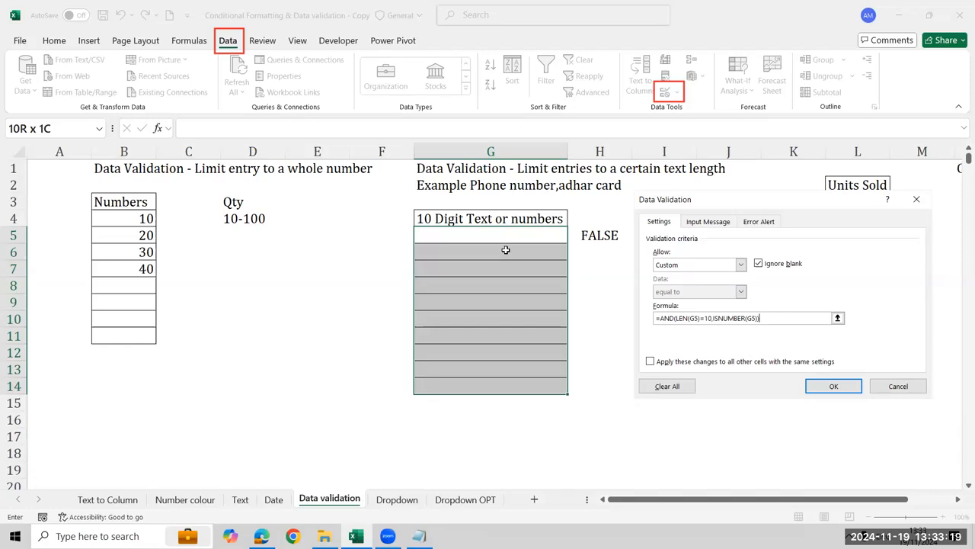
pyautogui.click(833, 386)
pyautogui.click(619, 231)
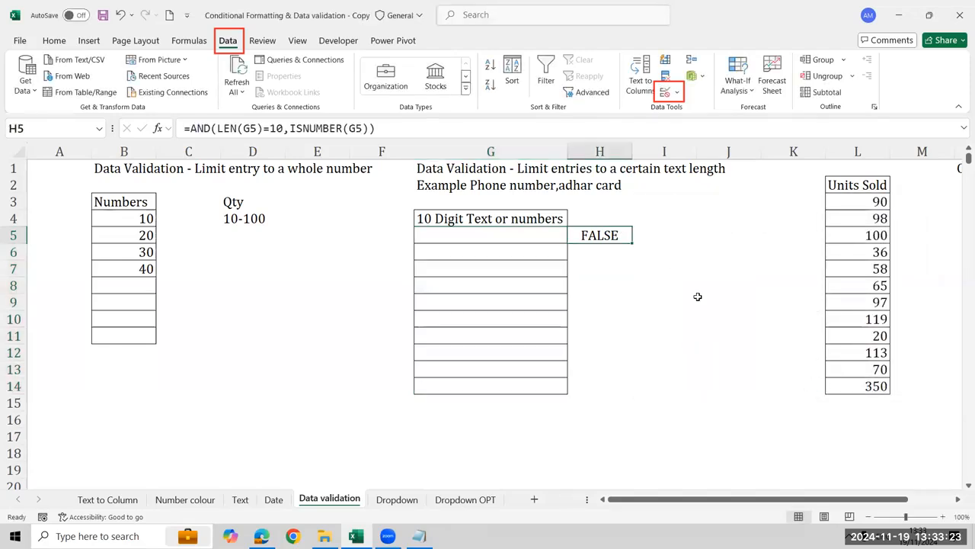
# Clear the test formula from H5, then try entering a first name followed by 12345 in G5 and cancel it
pyautogui.press('Delete')
pyautogui.press('Left')
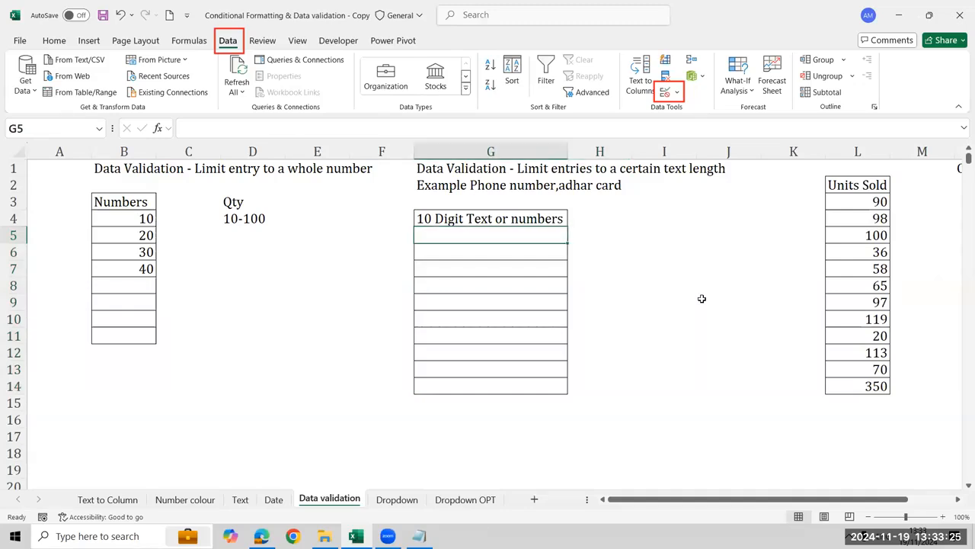
pyautogui.write('A')
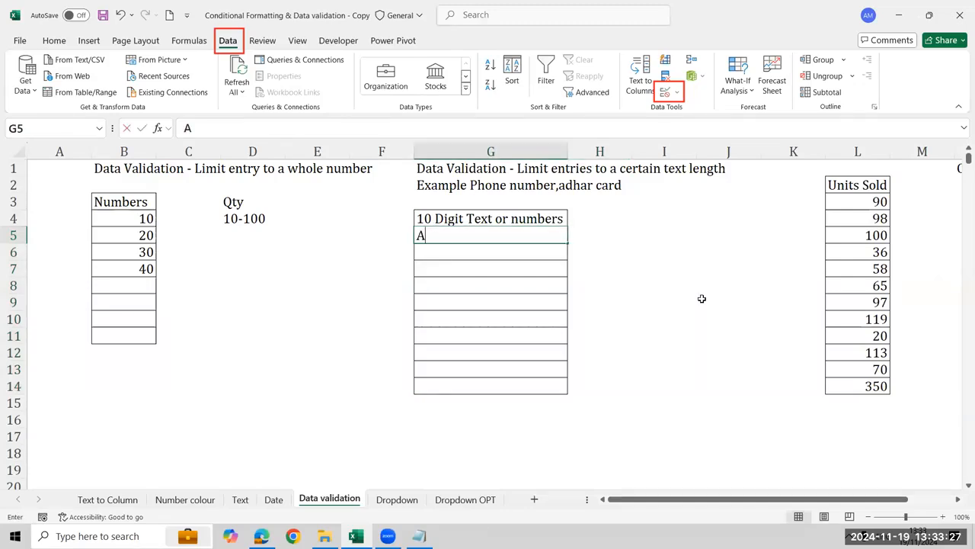
pyautogui.write('yub 12345')
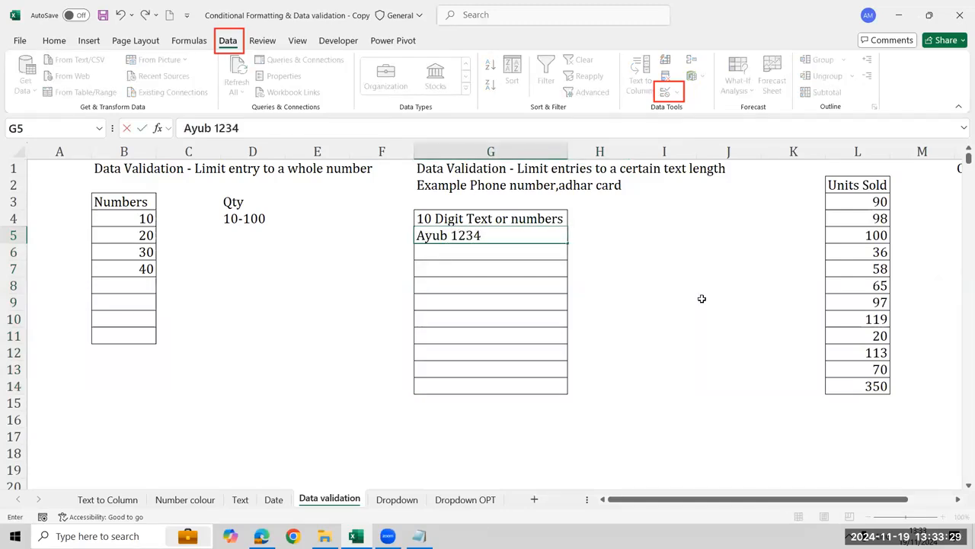
pyautogui.press('Return')
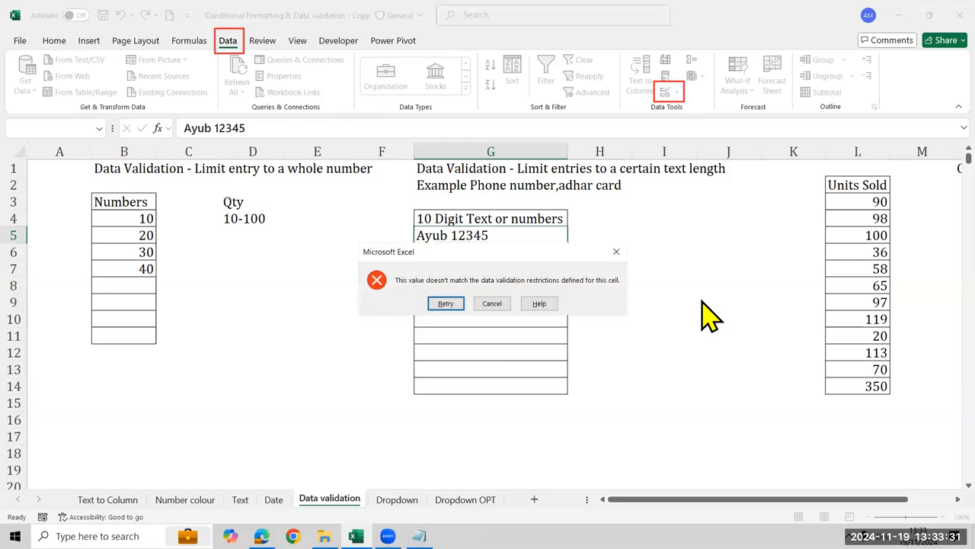
pyautogui.press('Escape')
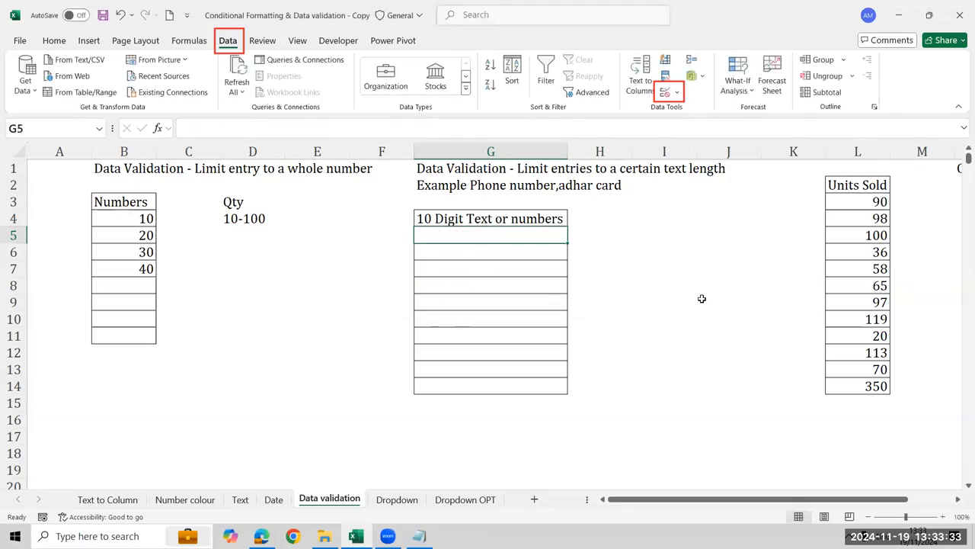
pyautogui.write('9876543210')
pyautogui.press('Return')
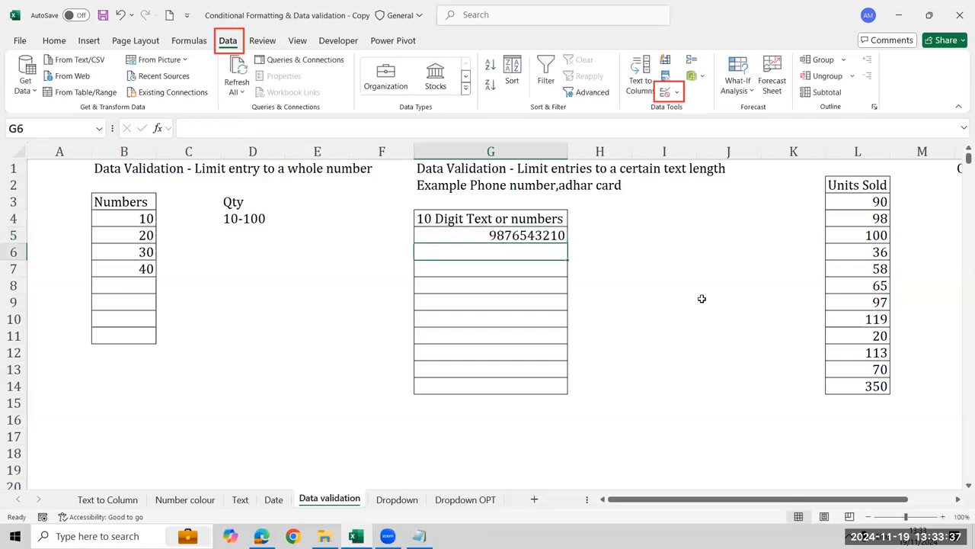
# Try to shorten the G5 entry to 987654321 by removing its last digit, then cancel the change
pyautogui.press('Up')
pyautogui.press('F2')
pyautogui.press('BackSpace')
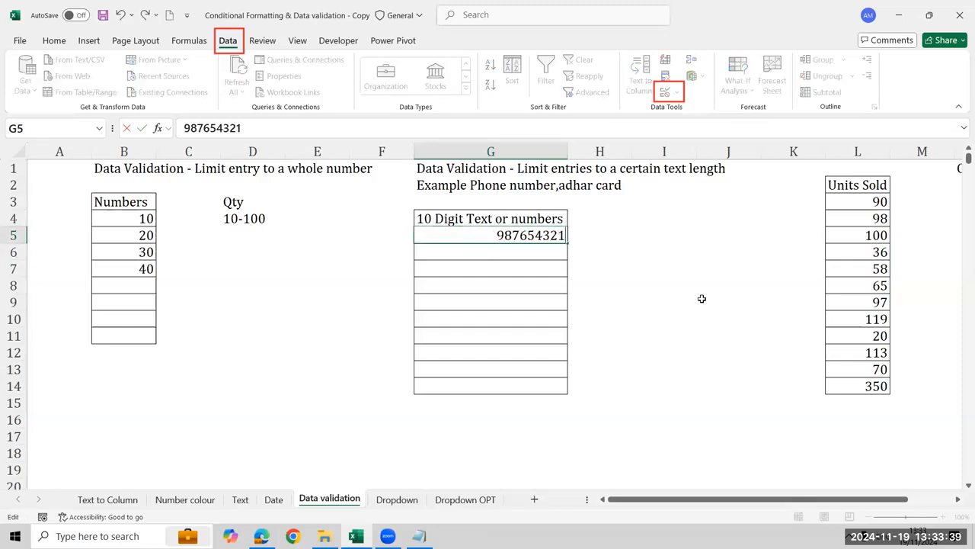
pyautogui.press('Return')
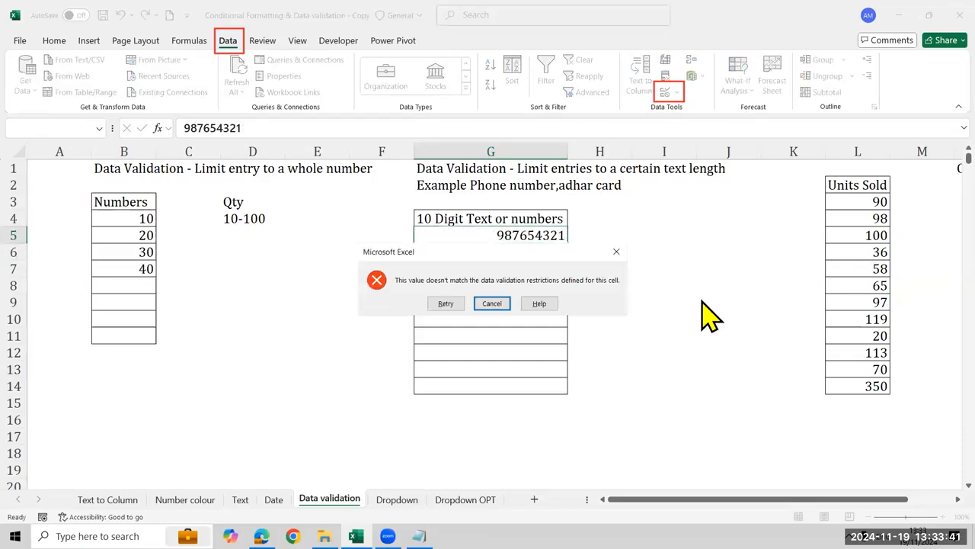
pyautogui.press('Escape')
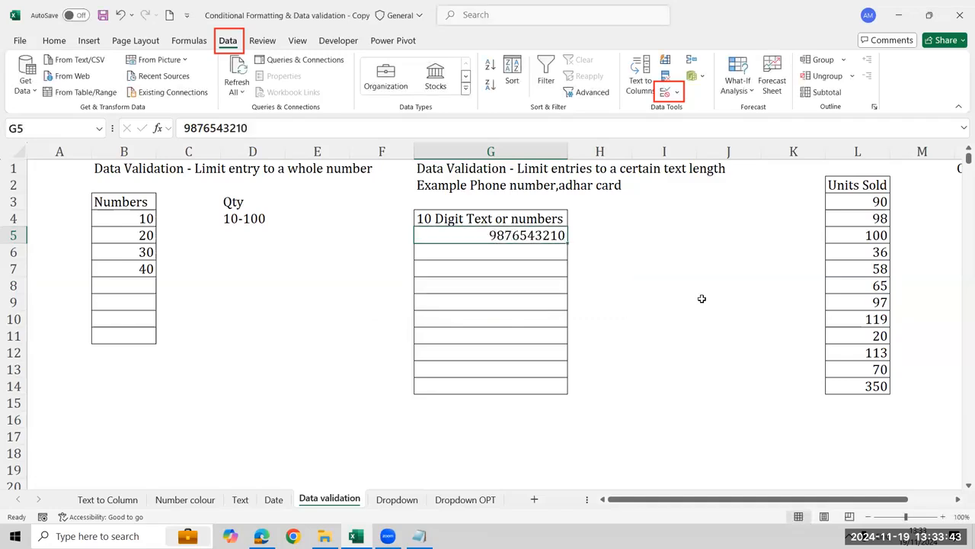
# Select G5:G14, review its custom data validation formula and close the settings
pyautogui.hotkey('shift', 'Down')
pyautogui.hotkey('shift', 'Down')
pyautogui.hotkey('shift', 'Down')
pyautogui.hotkey('shift', 'Down')
pyautogui.hotkey('shift', 'Down')
pyautogui.hotkey('shift', 'Down')
pyautogui.hotkey('shift', 'Down')
pyautogui.hotkey('shift', 'Down')
pyautogui.hotkey('shift', 'Down')
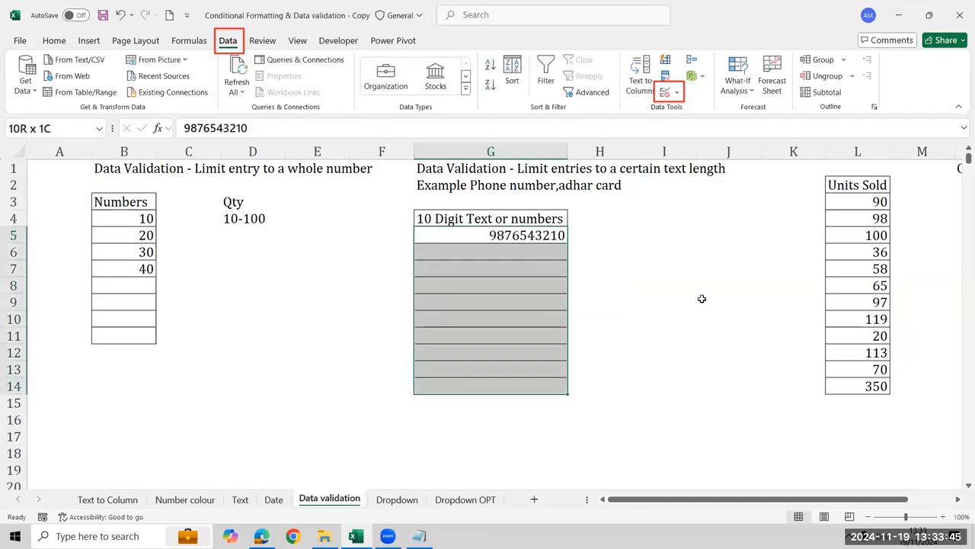
pyautogui.click(666, 91)
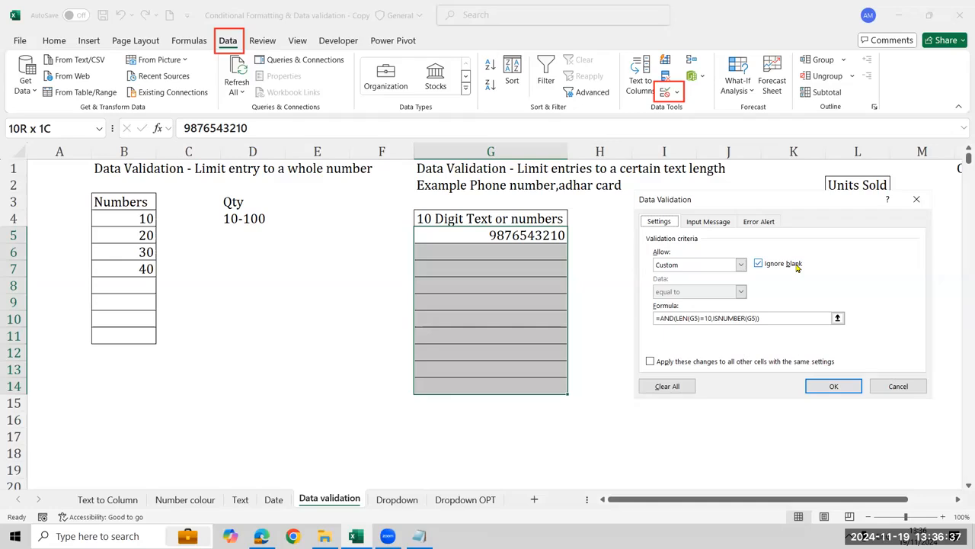
pyautogui.press('Return')
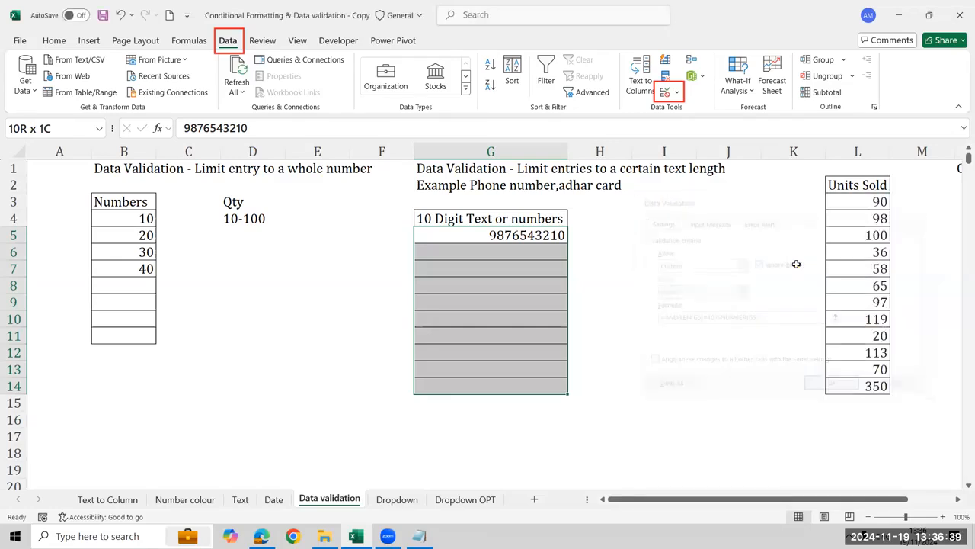
# Go to the Units Sold list and select its values in L3:L14
pyautogui.click(796, 264)
pyautogui.press('Right')
pyautogui.press('Right')
pyautogui.press('Right')
pyautogui.press('Right')
pyautogui.press('Right')
pyautogui.press('Right')
pyautogui.press('Right')
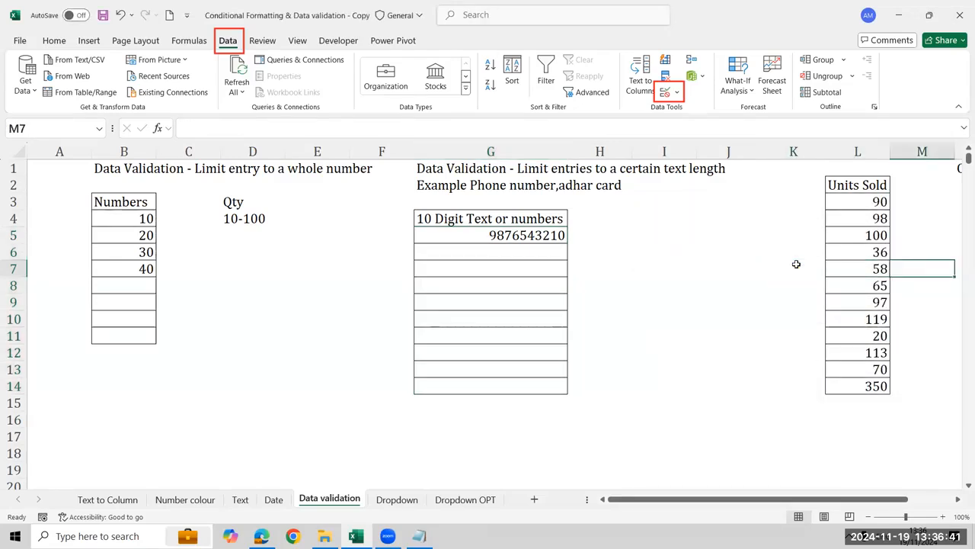
pyautogui.press('Right')
pyautogui.press('Right')
pyautogui.press('Left')
pyautogui.press('Left')
pyautogui.press('Left')
pyautogui.press('Left')
pyautogui.press('Left')
pyautogui.press('Left')
pyautogui.press('Left')
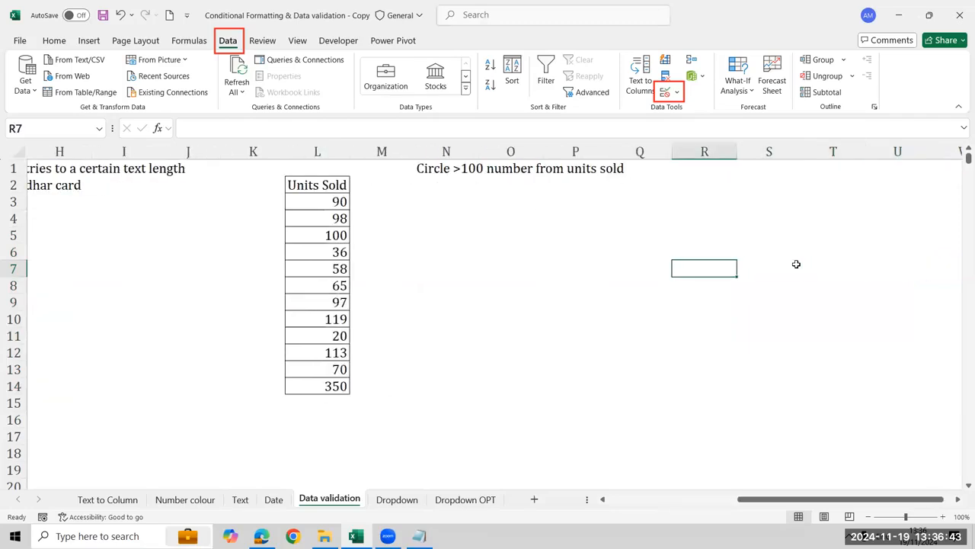
pyautogui.press('Left')
pyautogui.hotkey('ctrl', 'Up')
pyautogui.press('Down')
pyautogui.hotkey('ctrl', 'shift', 'Down')
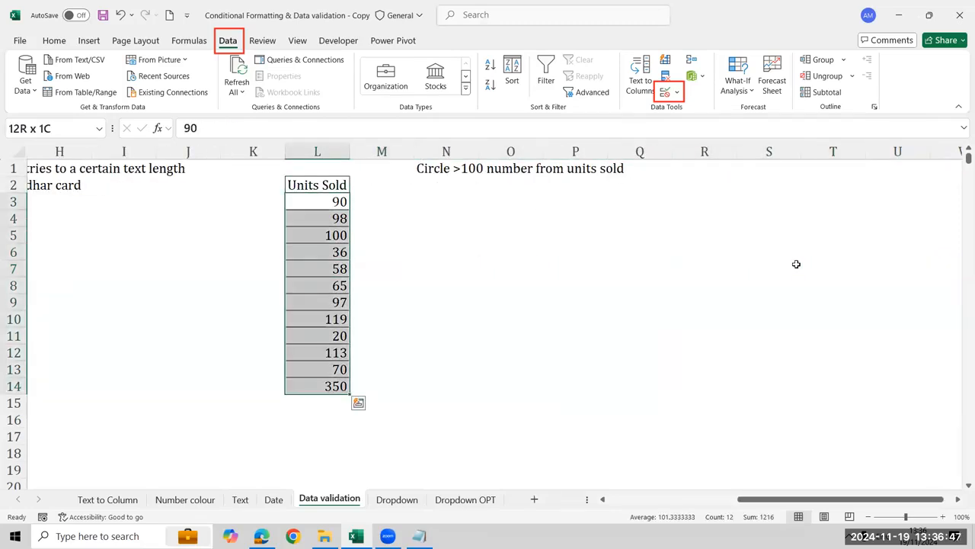
# Examine the Units Sold values in L3:L14, including the entries from L10 to L12
pyautogui.press('Up')
pyautogui.press('Down')
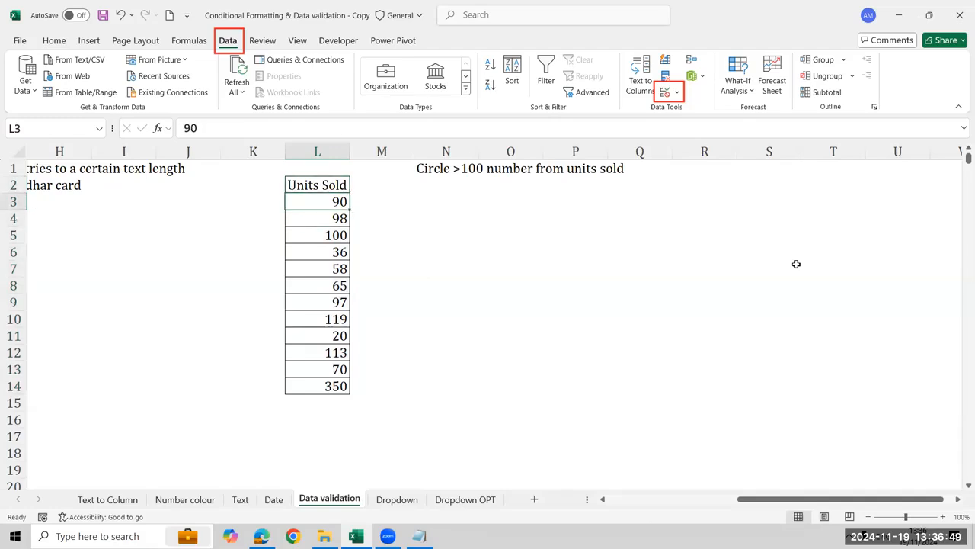
pyautogui.hotkey('ctrl', 'shift', 'Down')
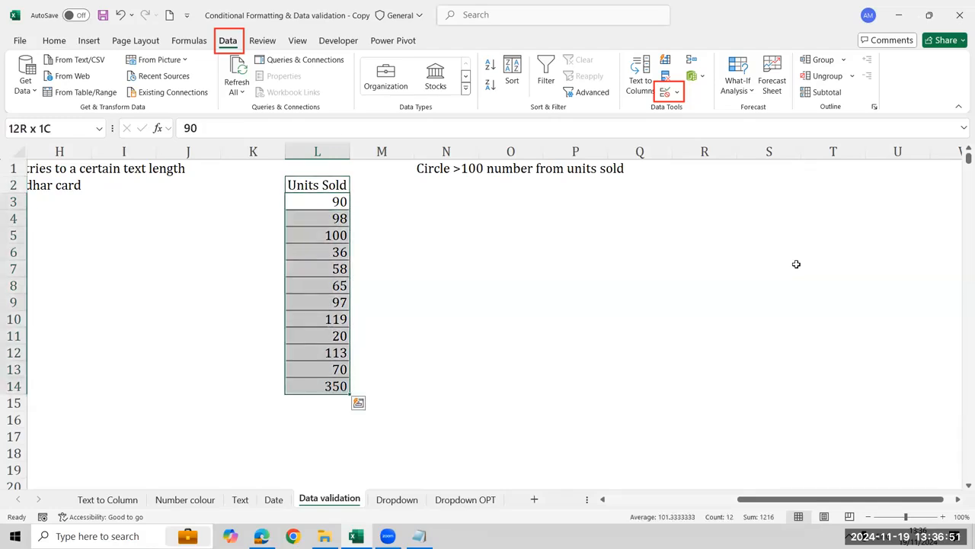
pyautogui.press('Up')
pyautogui.press('Down')
pyautogui.hotkey('ctrl', 'shift', 'Down')
pyautogui.press('Down')
pyautogui.press('Down')
pyautogui.press('Down')
# Apply data validation to the Units Sold values L3:L14 allowing whole numbers less than or equal to 100
pyautogui.press('Down')
pyautogui.press('Down')
pyautogui.press('Down')
pyautogui.press('Down')
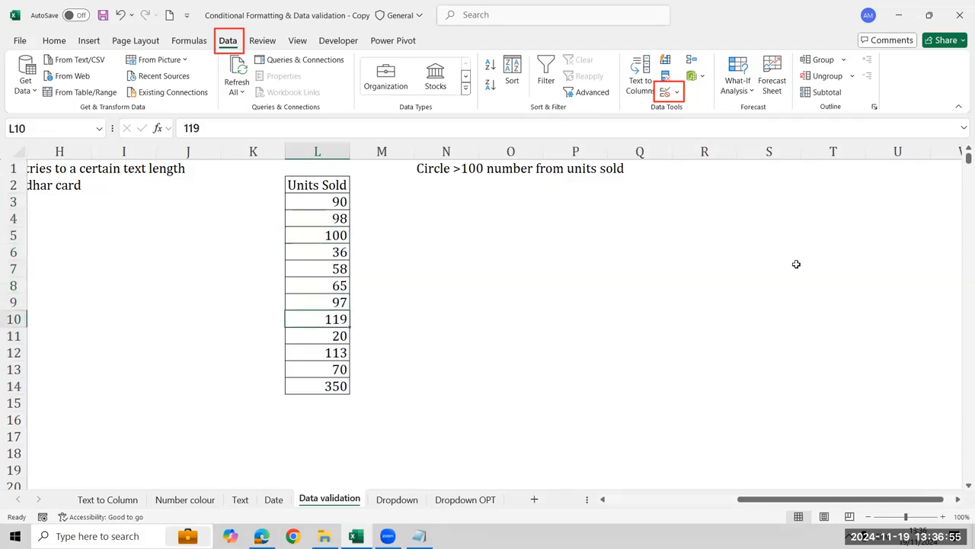
pyautogui.hotkey('shift', 'Down')
pyautogui.hotkey('shift', 'Down')
pyautogui.hotkey('ctrl', 'Up')
pyautogui.press('Down')
pyautogui.hotkey('ctrl', 'shift', 'Down')
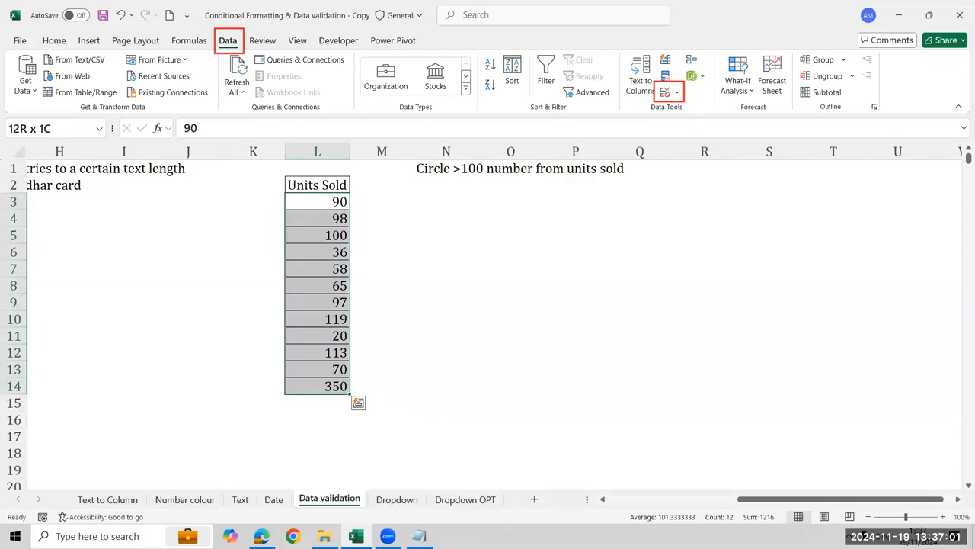
pyautogui.click(670, 95)
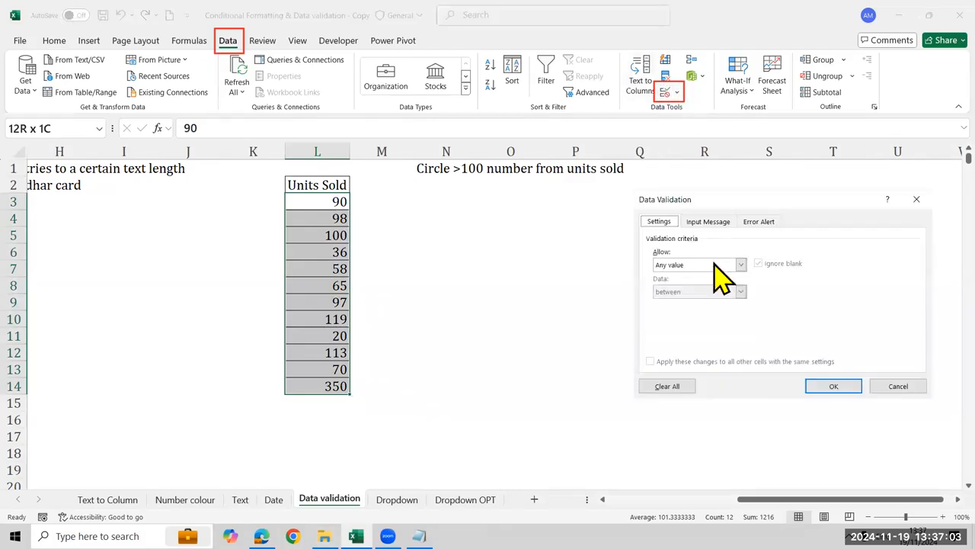
pyautogui.click(723, 266)
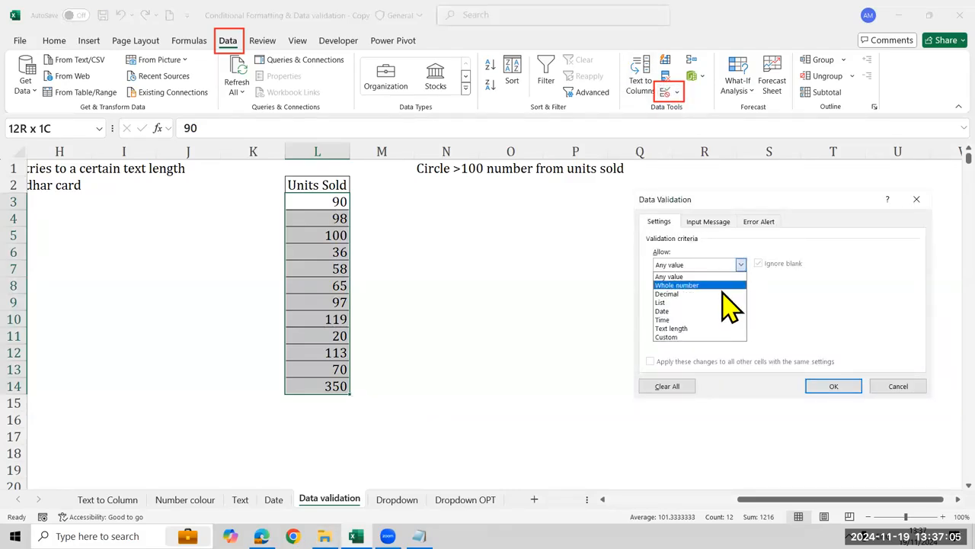
pyautogui.click(720, 285)
pyautogui.click(720, 293)
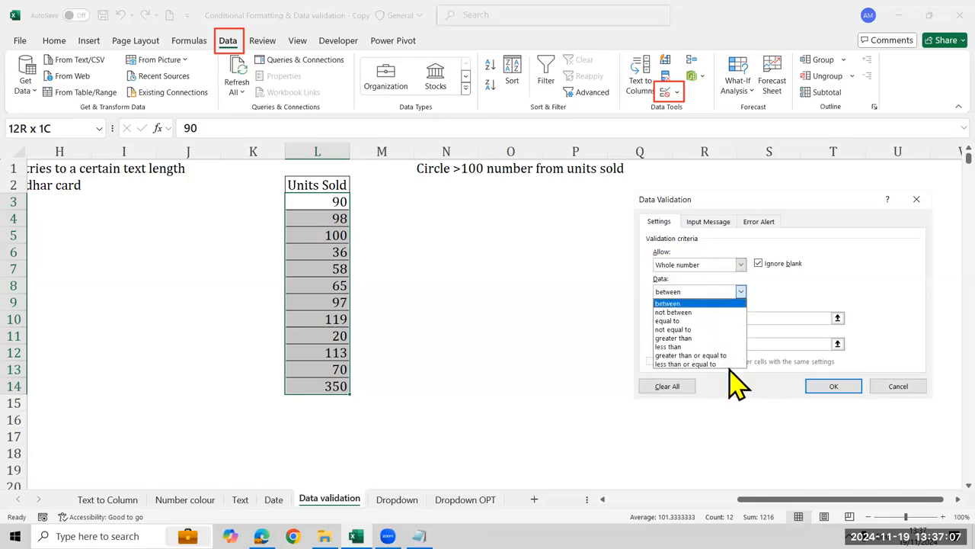
pyautogui.click(722, 347)
pyautogui.press('Tab')
pyautogui.write('100')
pyautogui.click(740, 291)
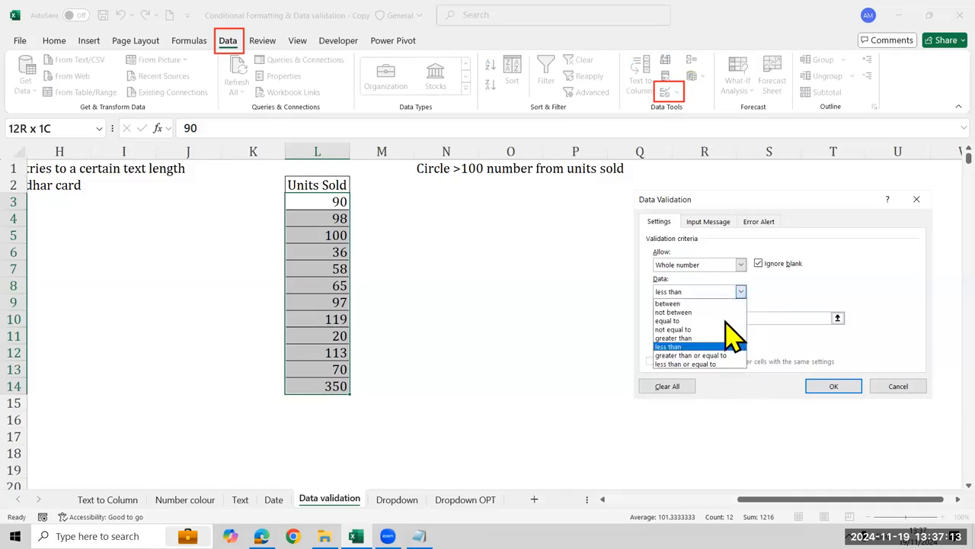
pyautogui.click(709, 364)
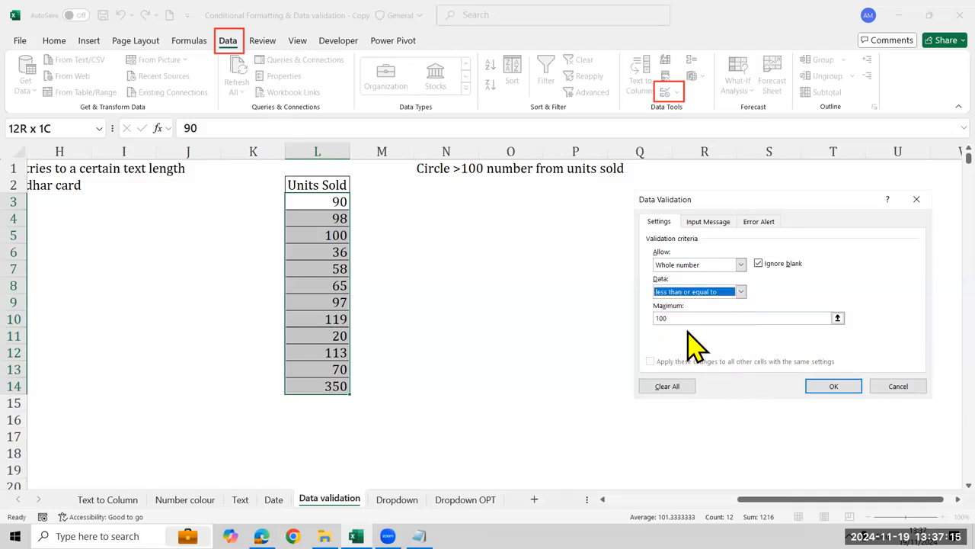
pyautogui.click(835, 387)
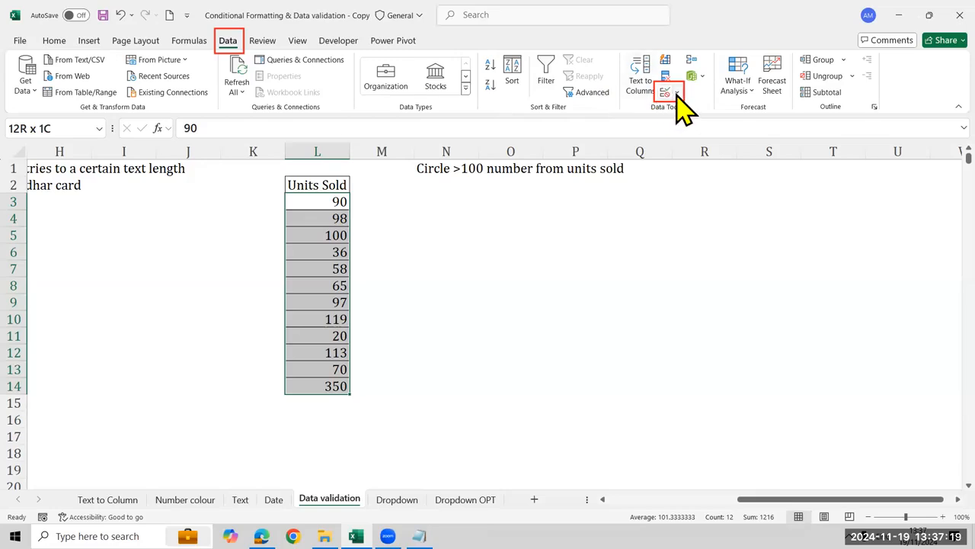
# Circle the invalid data in the Units Sold list
pyautogui.click(676, 93)
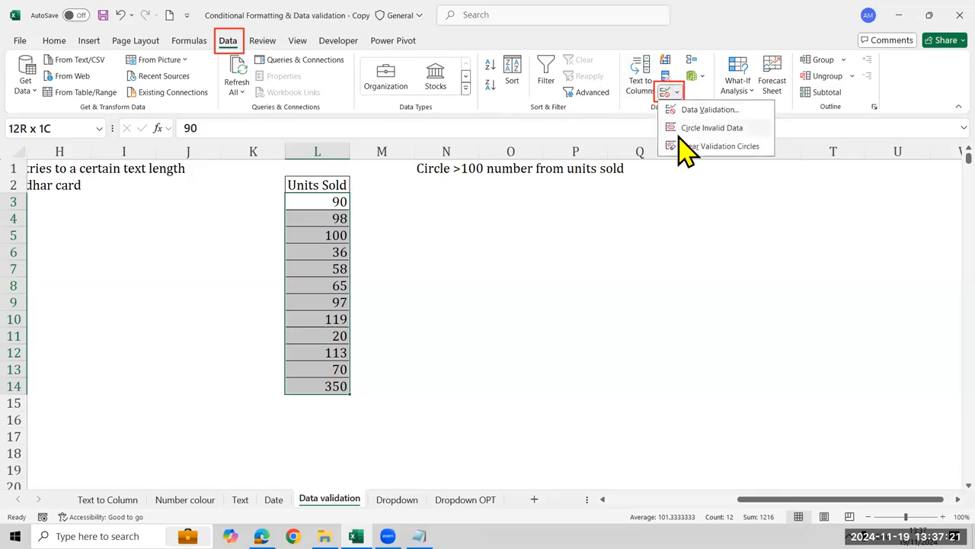
pyautogui.click(690, 128)
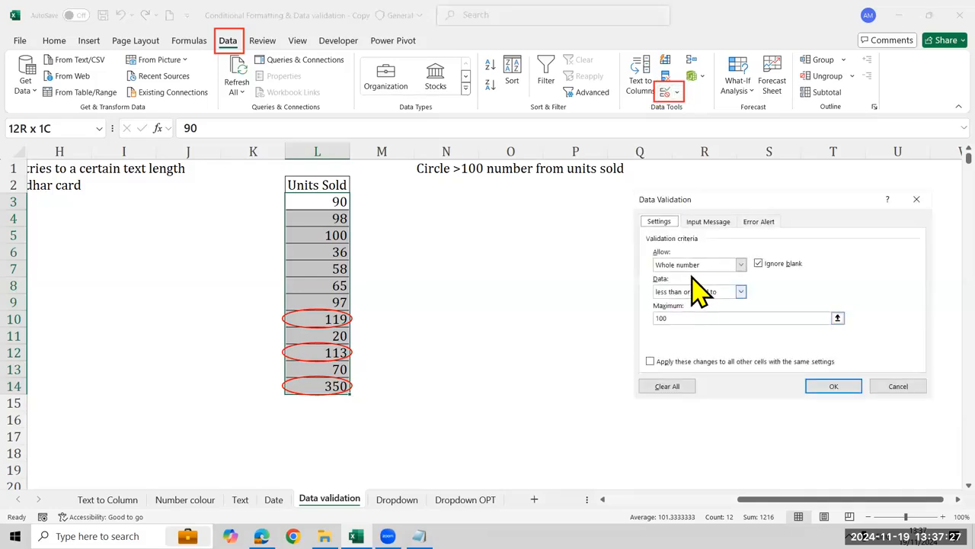
# Review the maximum in the Units Sold validation settings, close them and open the settings again
pyautogui.click(682, 317)
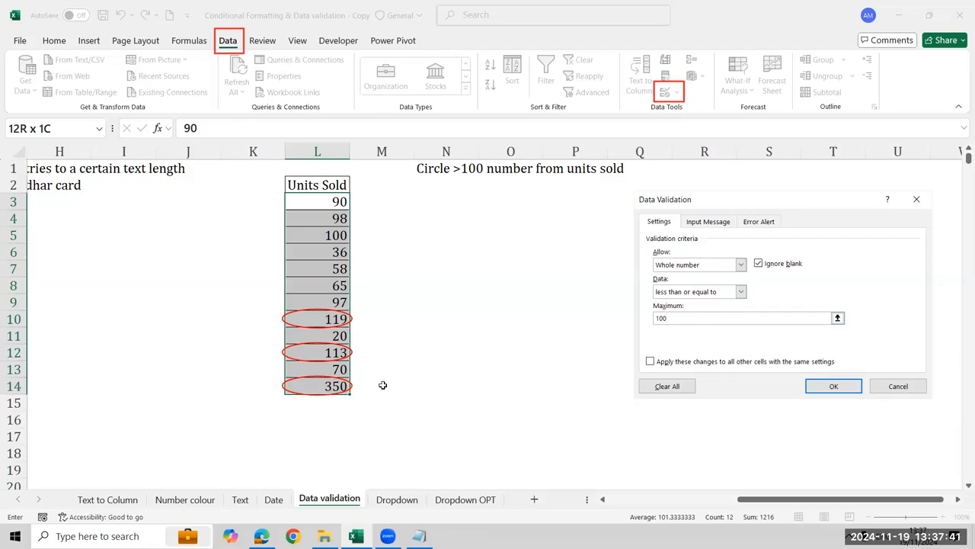
pyautogui.click(813, 385)
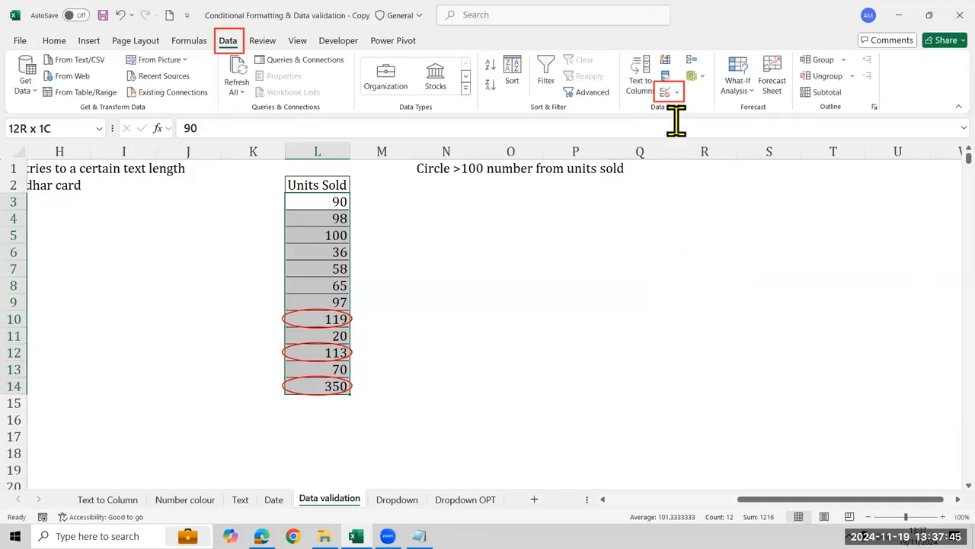
pyautogui.click(674, 92)
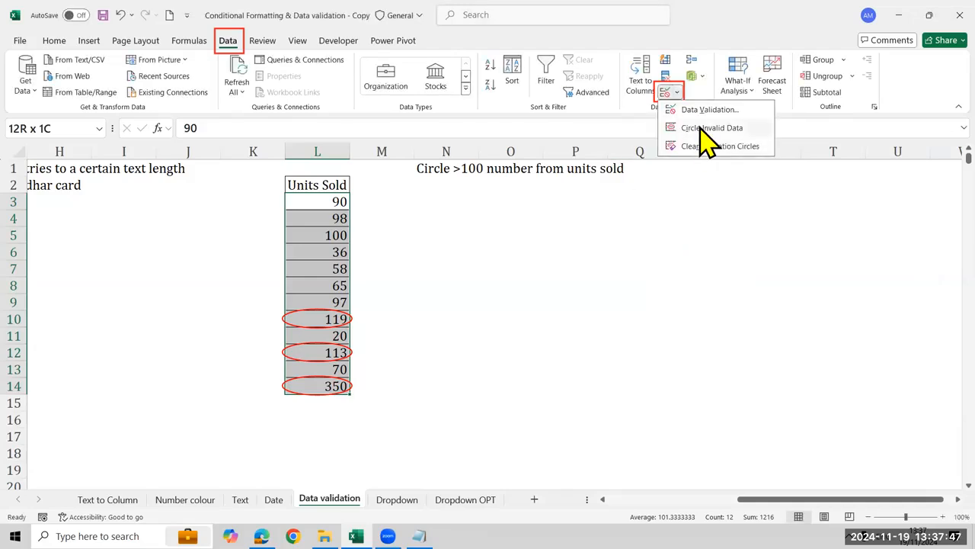
pyautogui.click(667, 95)
pyautogui.click(669, 95)
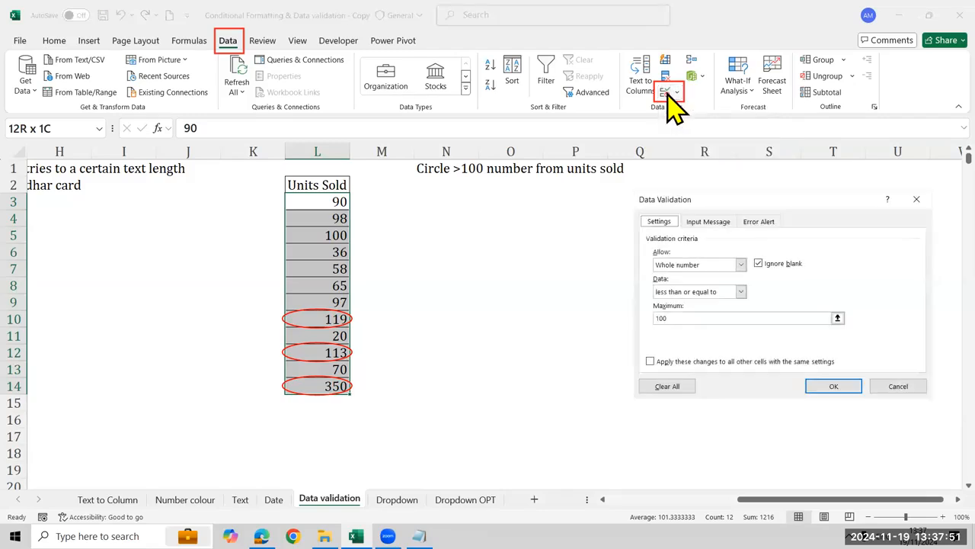
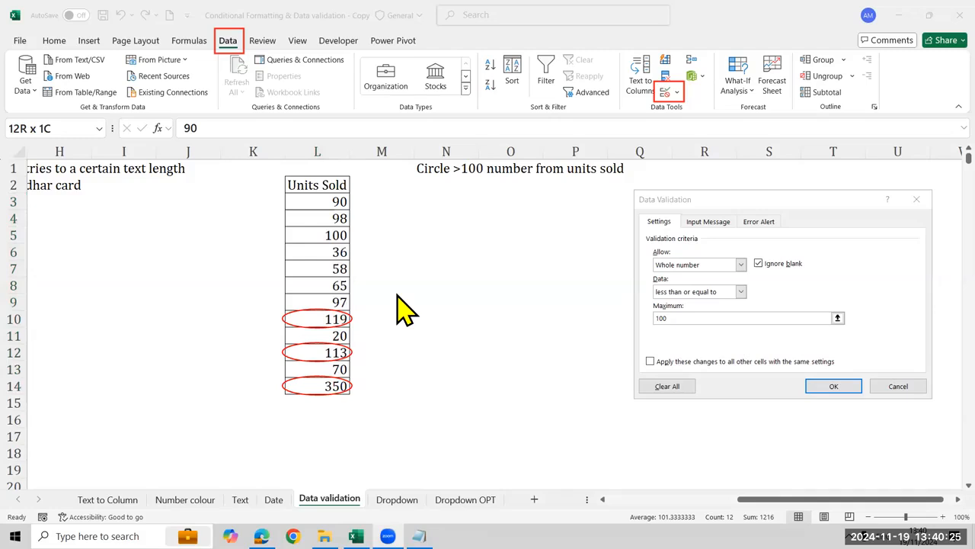
# Accept the Units Sold validation settings and open the Dropdown sheet at the first question in A5
pyautogui.click(852, 394)
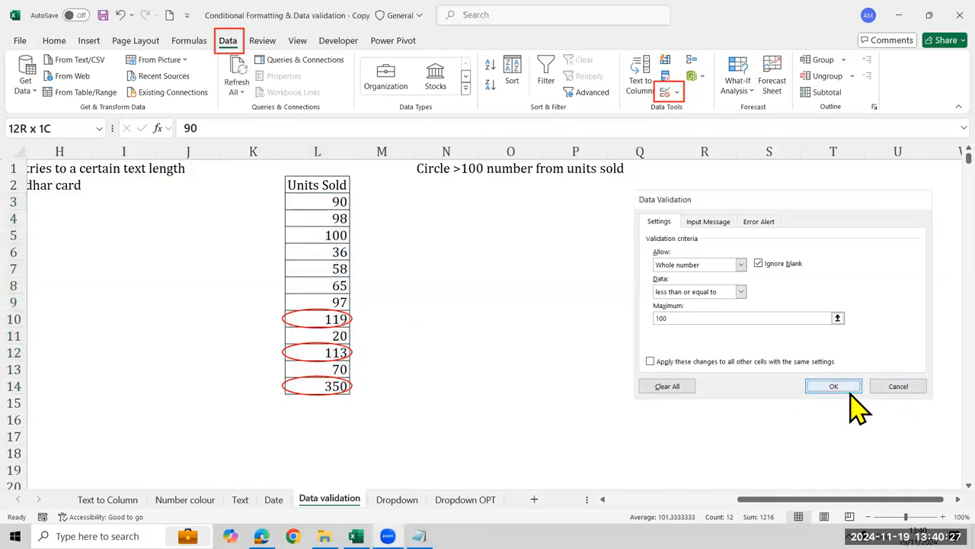
pyautogui.click(850, 390)
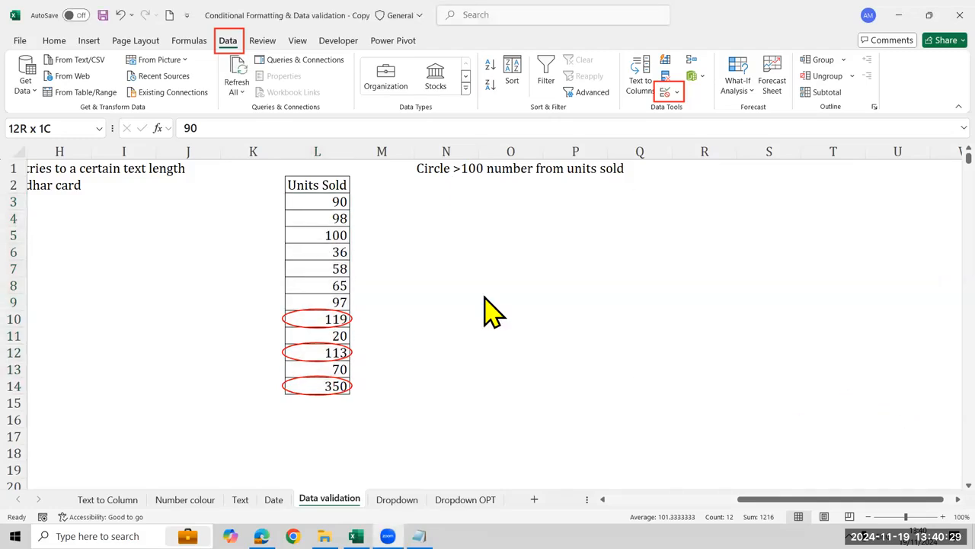
pyautogui.hotkey('ctrl', 'pagedown')
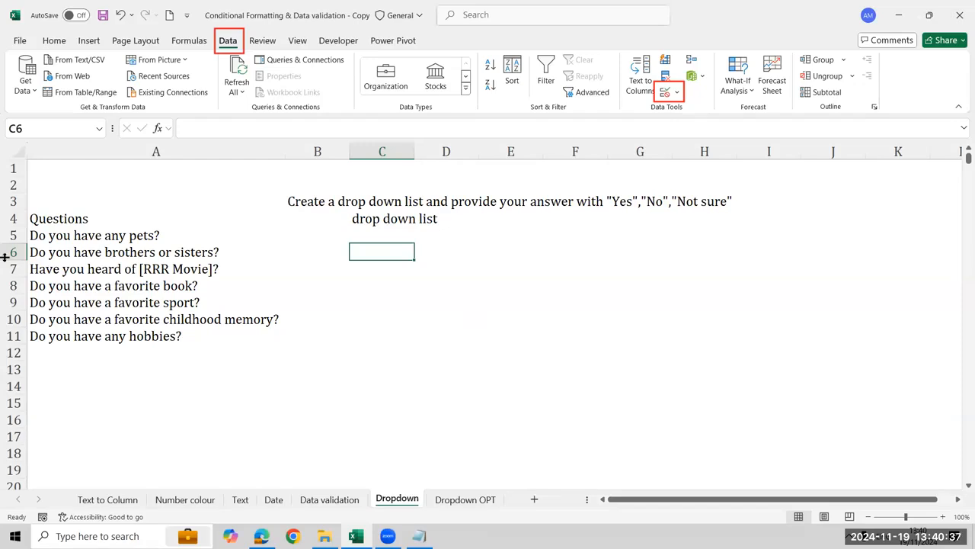
pyautogui.click(131, 241)
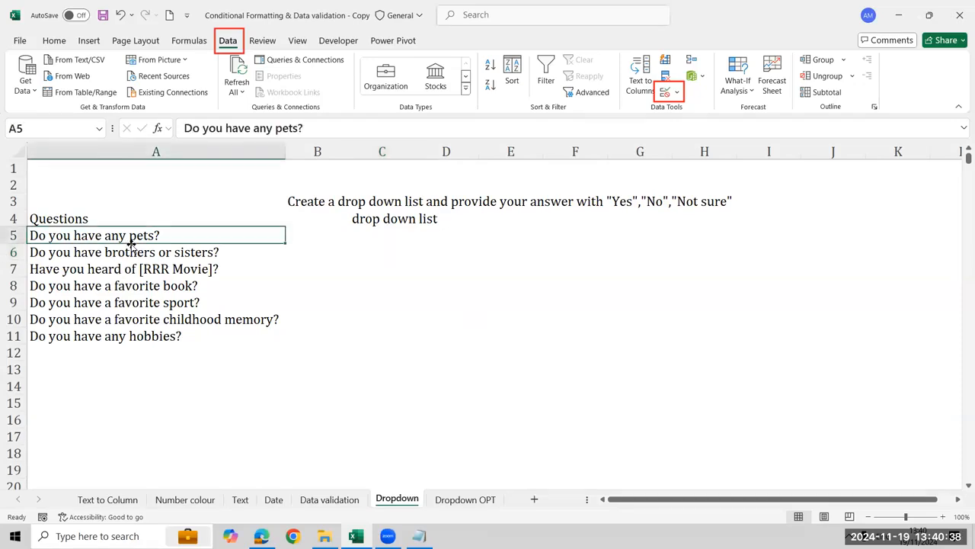
# Return to the Data validation sheet and select the empty cell P4 beside the Units Sold list
pyautogui.click(327, 499)
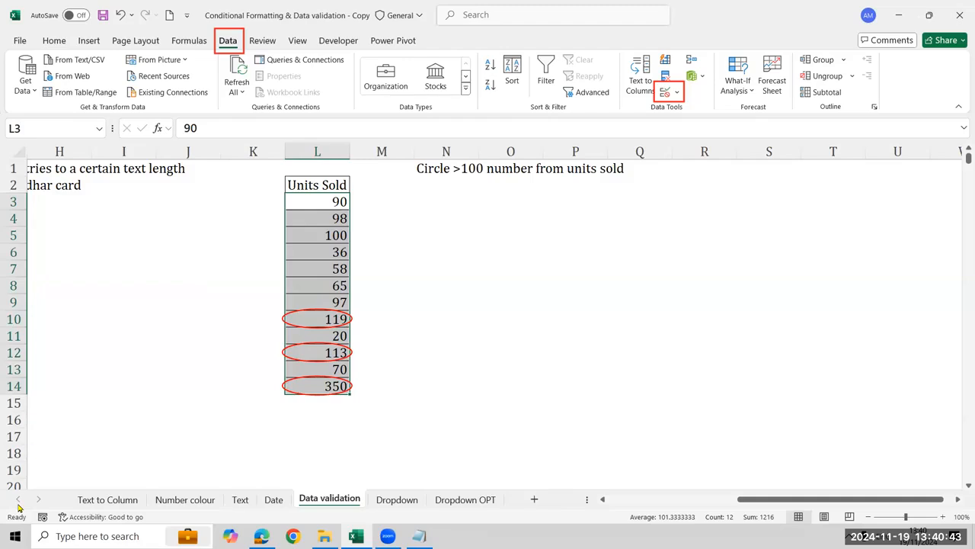
pyautogui.click(50, 387)
pyautogui.click(688, 233)
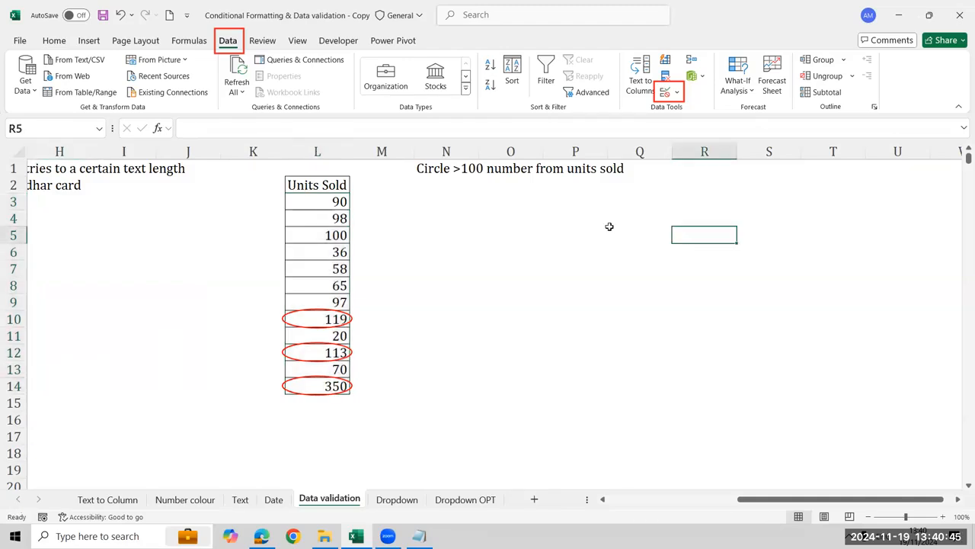
pyautogui.click(602, 214)
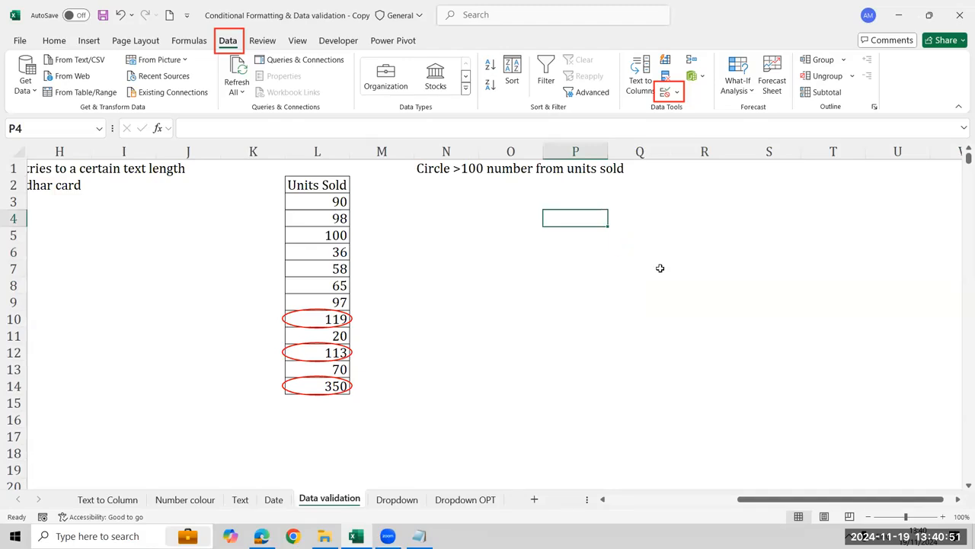
pyautogui.write('=si')
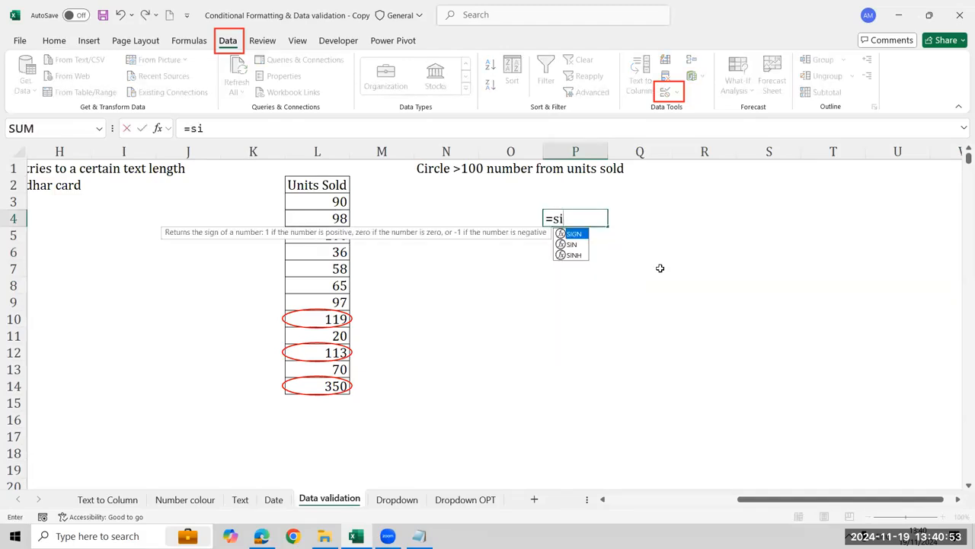
pyautogui.press('BackSpace')
pyautogui.press('BackSpace')
pyautogui.write('isn')
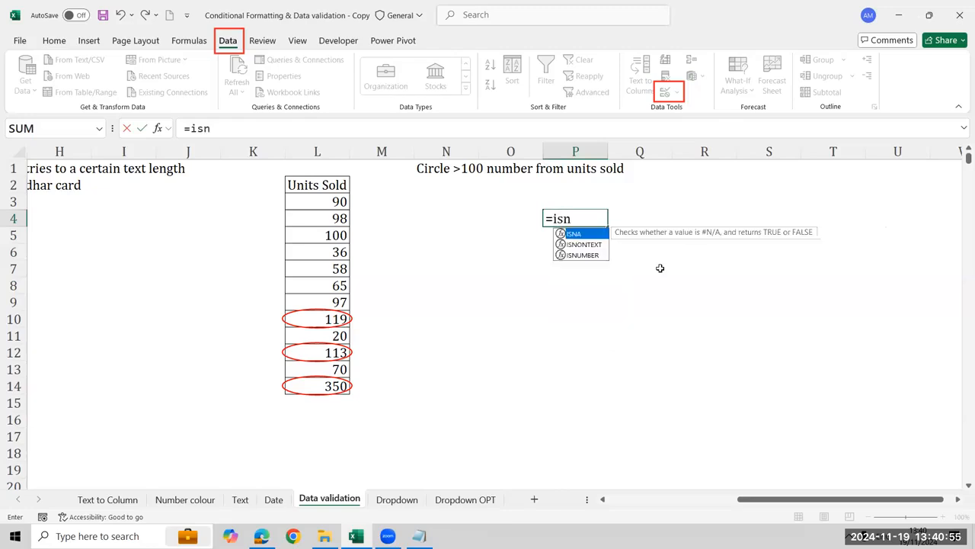
pyautogui.write('um')
pyautogui.press('Tab')
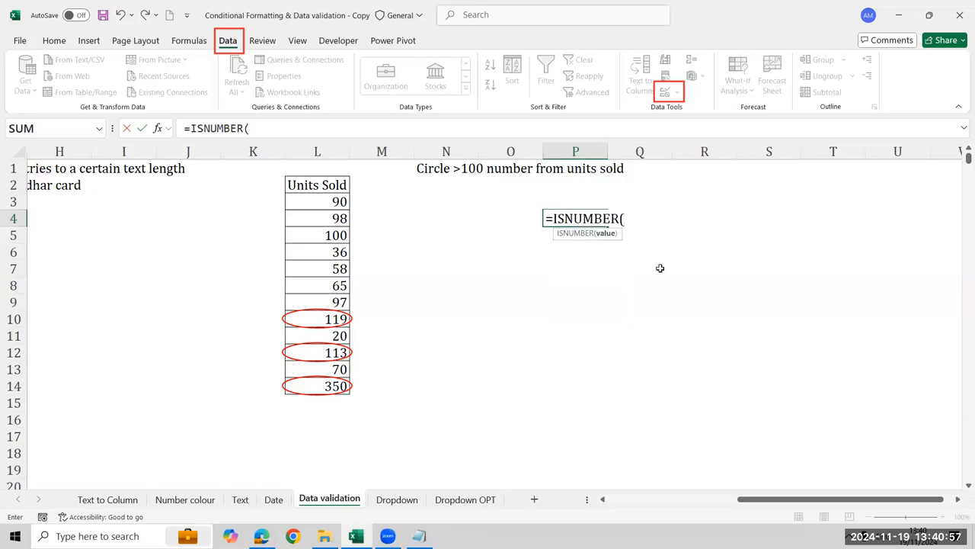
pyautogui.press('BackSpace')
pyautogui.press('BackSpace')
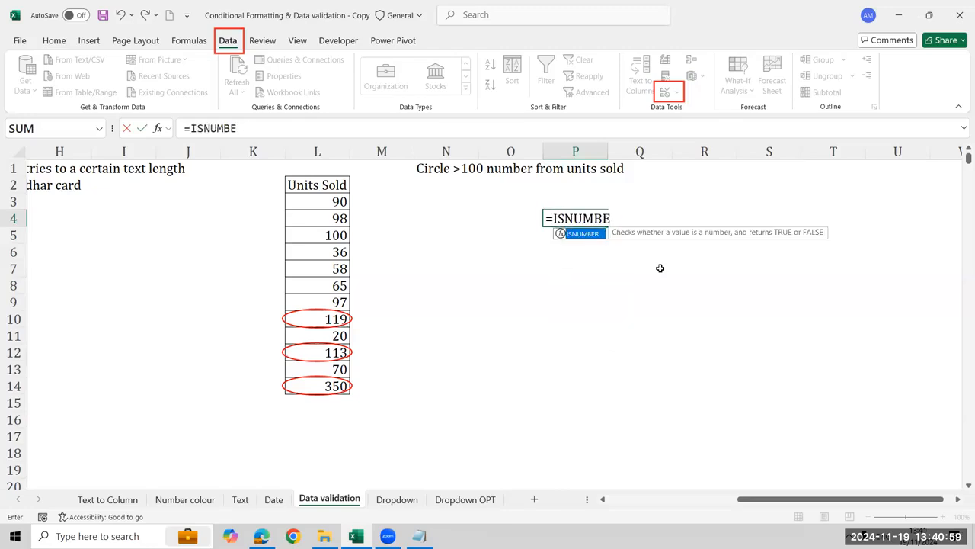
pyautogui.press('BackSpace')
pyautogui.press('BackSpace')
pyautogui.press('BackSpace')
pyautogui.press('BackSpace')
pyautogui.press('BackSpace')
pyautogui.press('BackSpace')
pyautogui.press('BackSpace')
pyautogui.write('len')
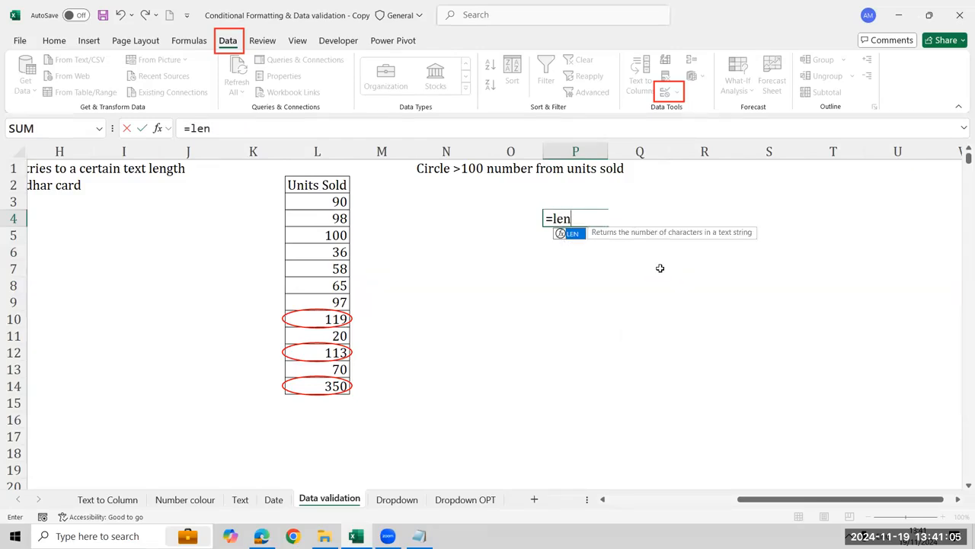
pyautogui.press('BackSpace')
pyautogui.press('BackSpace')
pyautogui.press('BackSpace')
# Enter the formula =ISNUMBER(O4) in cell P4
pyautogui.write('isnum')
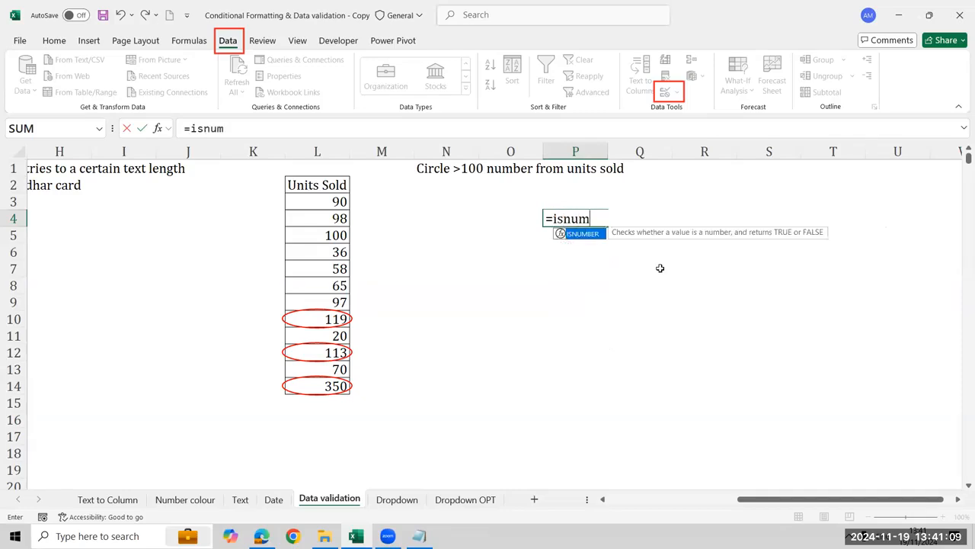
pyautogui.press('Tab')
pyautogui.press('Left')
# Enter 5 in cell O4 as a test value and check the ISNUMBER formula in P4
pyautogui.press('Left')
pyautogui.press('Right')
pyautogui.press('Return')
pyautogui.press('Up')
pyautogui.press('Left')
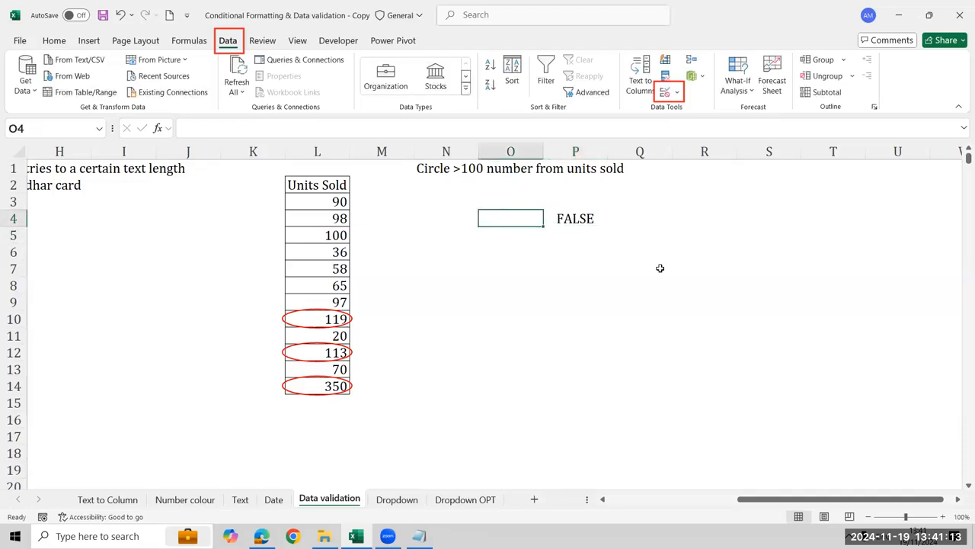
pyautogui.write('5')
pyautogui.press('Return')
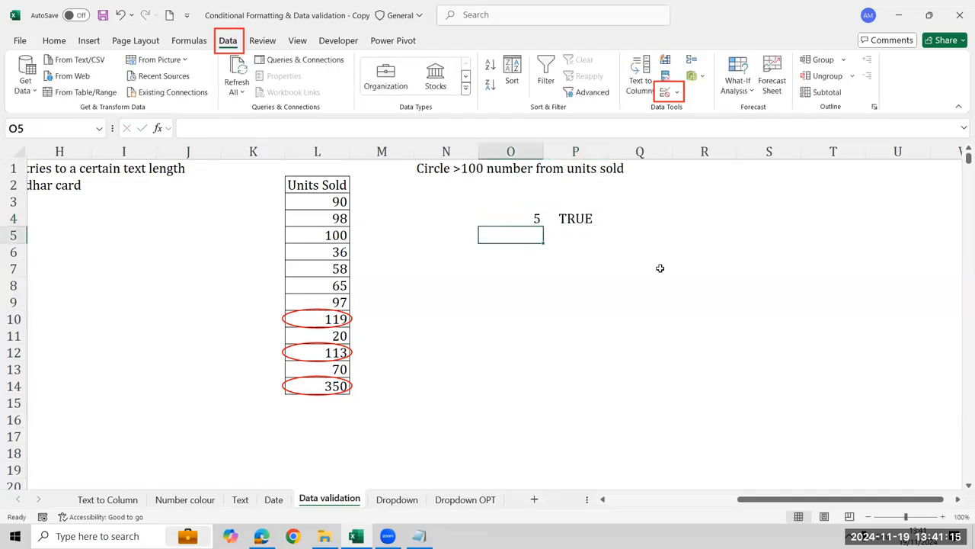
pyautogui.press('Up')
pyautogui.press('Right')
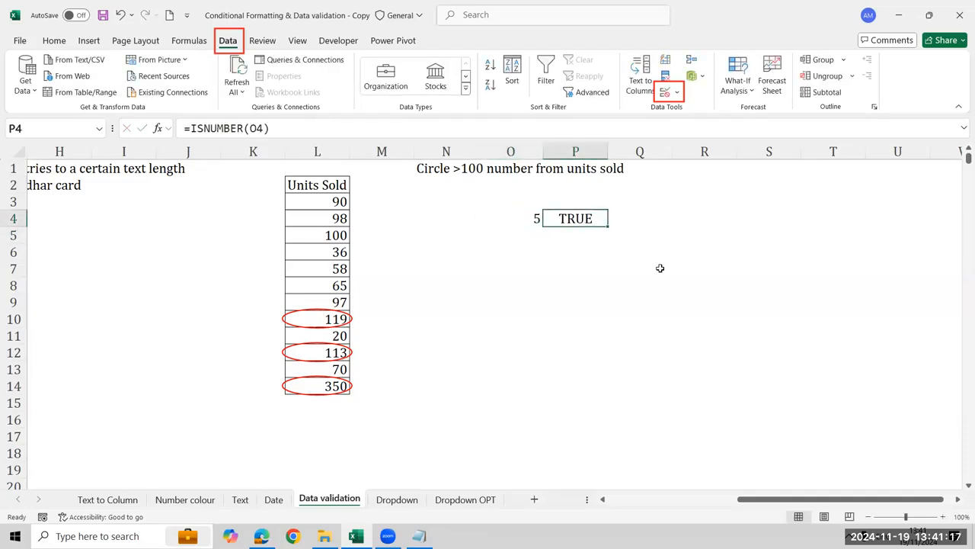
# Enter the text "and" in cell Q4 beside the ISNUMBER formula
pyautogui.press('Right')
pyautogui.write('and')
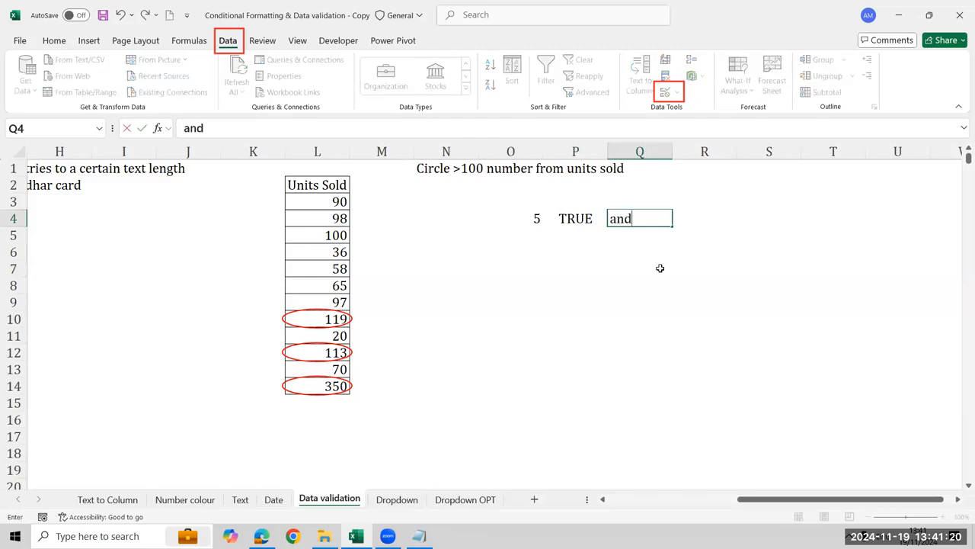
pyautogui.press('Return')
pyautogui.press('Up')
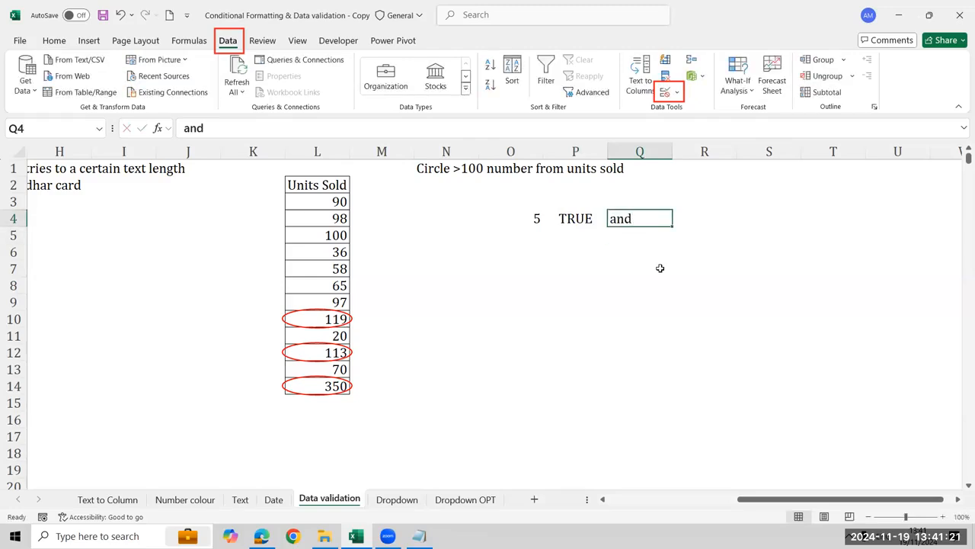
# Delete the test entries in cells O4 to Q4
pyautogui.hotkey('shift', 'Left')
pyautogui.hotkey('shift', 'Left')
pyautogui.press('Delete')
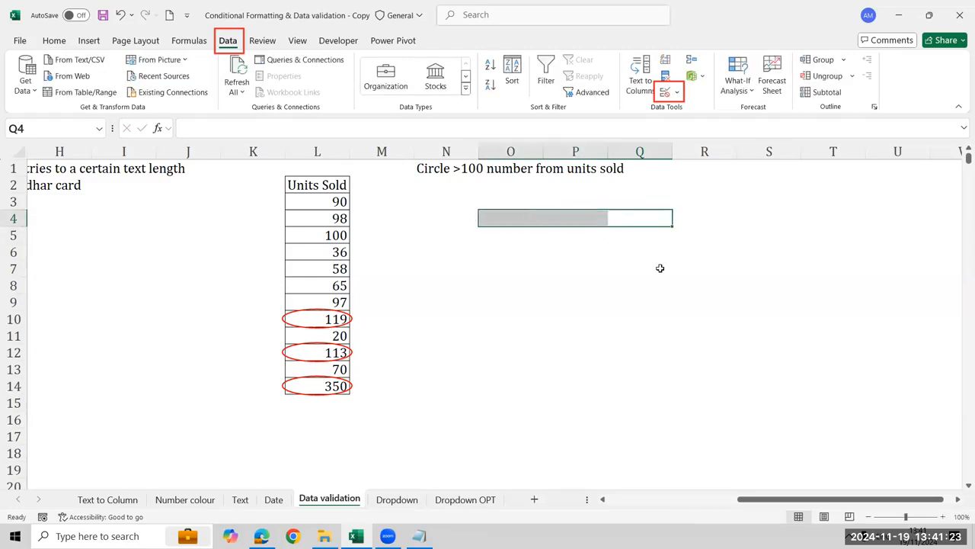
# Examine the first entry of the 10 Digit Text or numbers list in cell G5
pyautogui.press('Left')
pyautogui.press('Left')
pyautogui.press('Left')
pyautogui.press('Left')
pyautogui.press('Left')
pyautogui.press('Left')
pyautogui.press('Left')
pyautogui.press('Left')
pyautogui.press('Left')
pyautogui.press('Left')
pyautogui.press('Left')
pyautogui.press('Left')
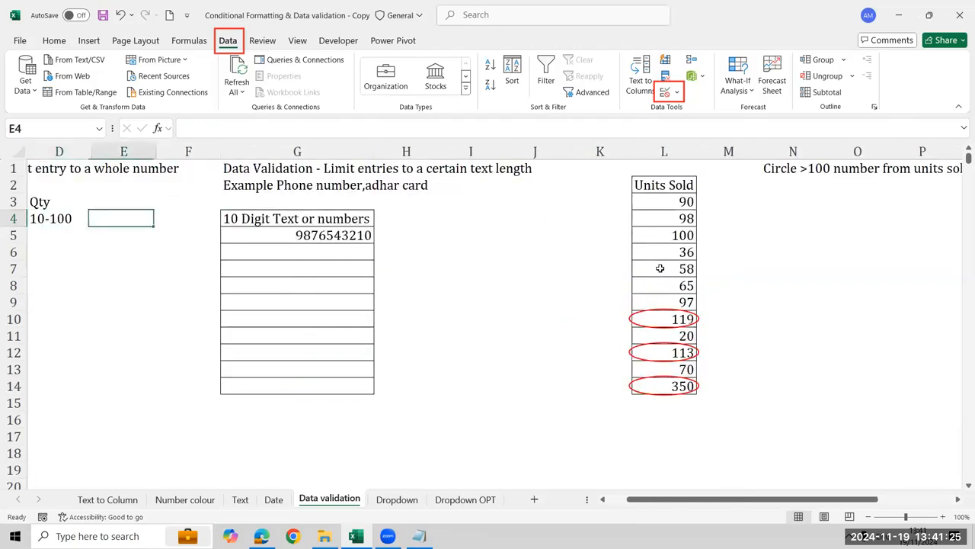
pyautogui.press('Right')
pyautogui.press('Right')
pyautogui.press('Down')
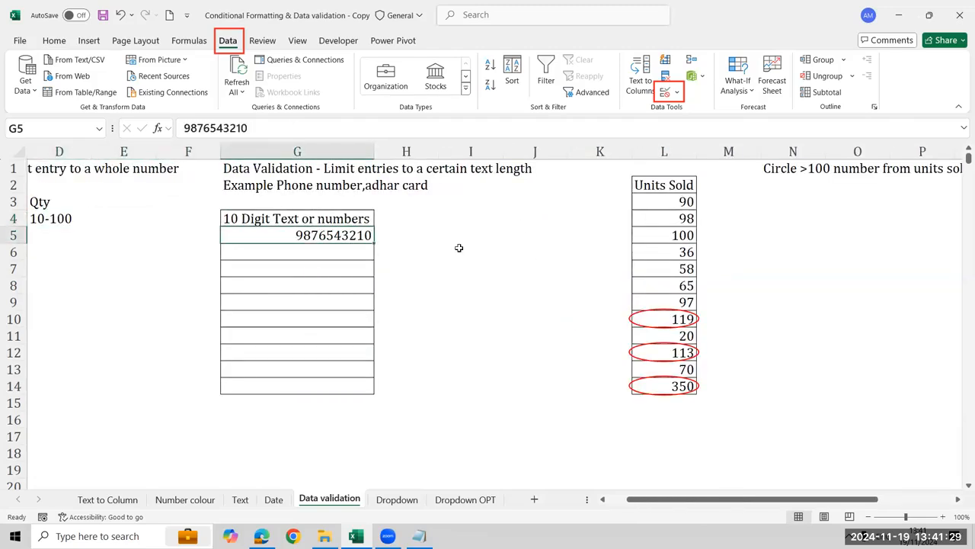
# Switch to the Dropdown sheet and select the answer cells C5:C11 beside the seven questions
pyautogui.hotkey('ctrl', 'pagedown')
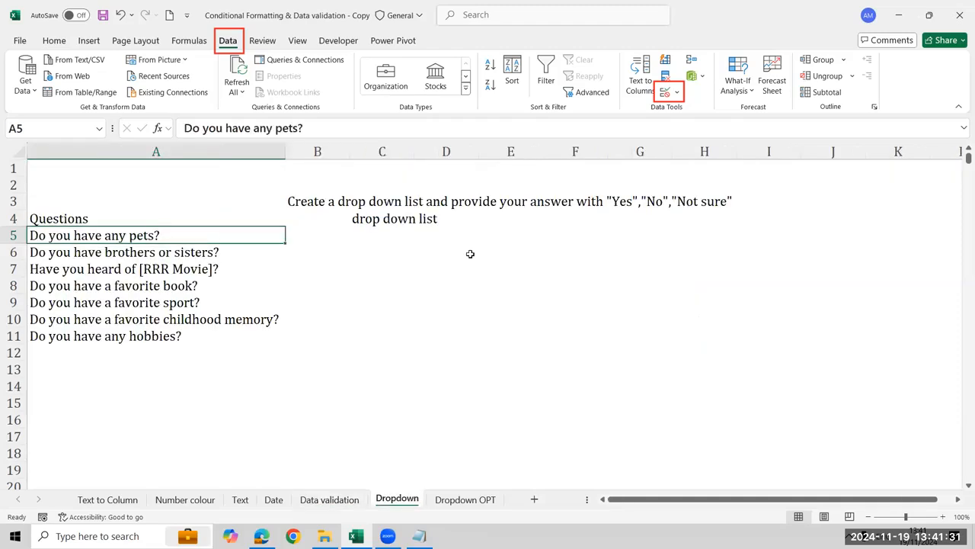
pyautogui.press('Right')
pyautogui.press('Right')
pyautogui.press('Left')
pyautogui.press('Left')
pyautogui.press('Right')
pyautogui.press('Right')
pyautogui.hotkey('shift', 'Down')
pyautogui.hotkey('shift', 'Down')
pyautogui.hotkey('shift', 'Down')
pyautogui.hotkey('shift', 'Down')
pyautogui.hotkey('shift', 'Down')
pyautogui.hotkey('shift', 'Down')
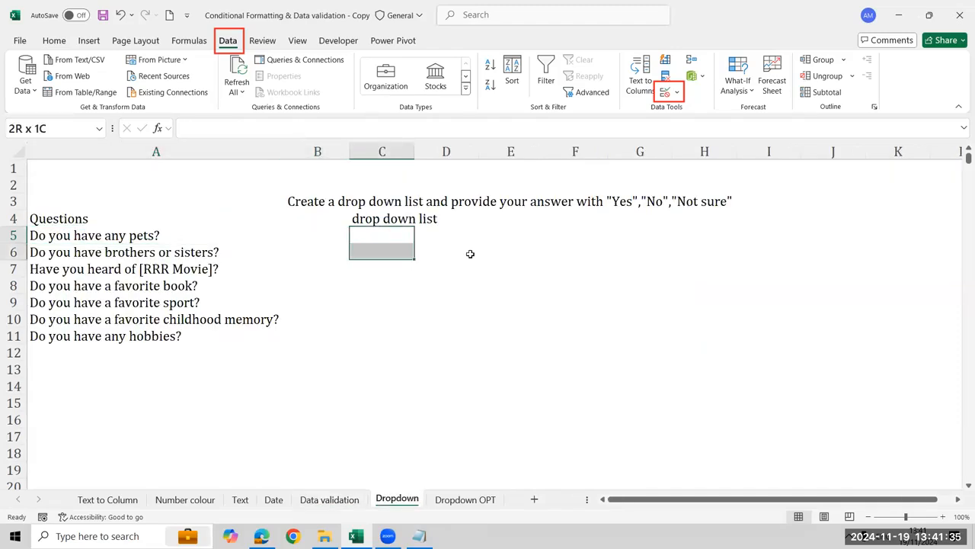
pyautogui.hotkey('shift', 'Down')
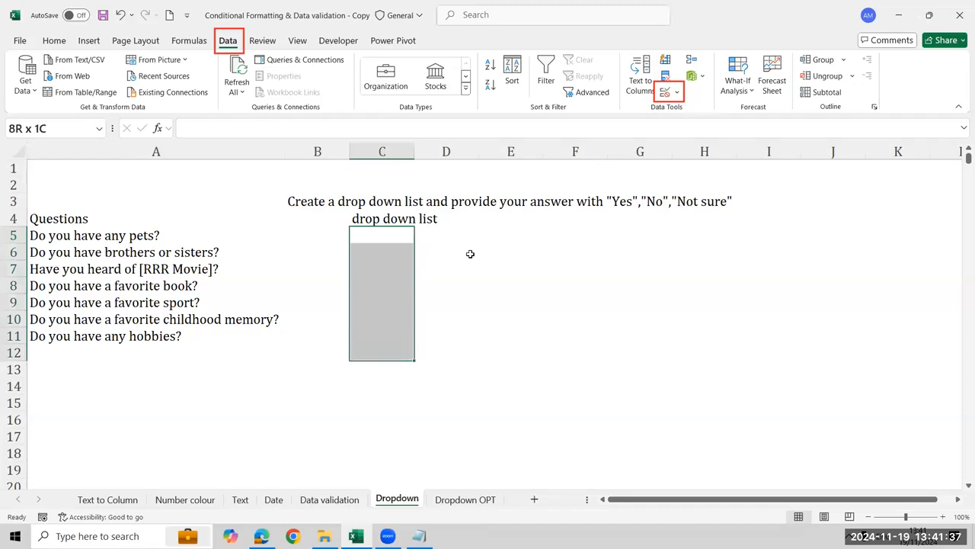
pyautogui.hotkey('shift', 'Up')
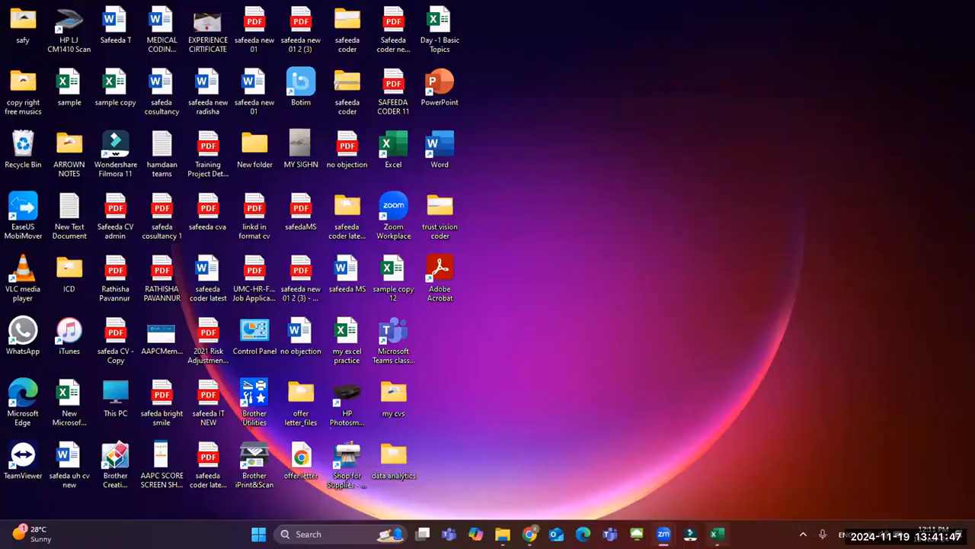
# Open the "Conditional Formatting & Data validation original" workbook and select the Units Sold values L3:L14 on its Data validation sheet
pyautogui.click(717, 534)
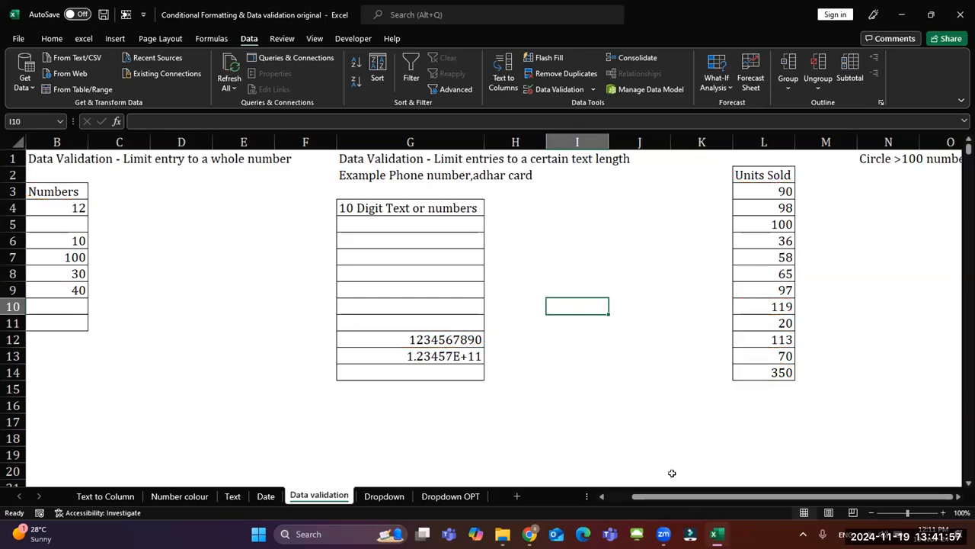
pyautogui.hotkey('ctrl', 'a')
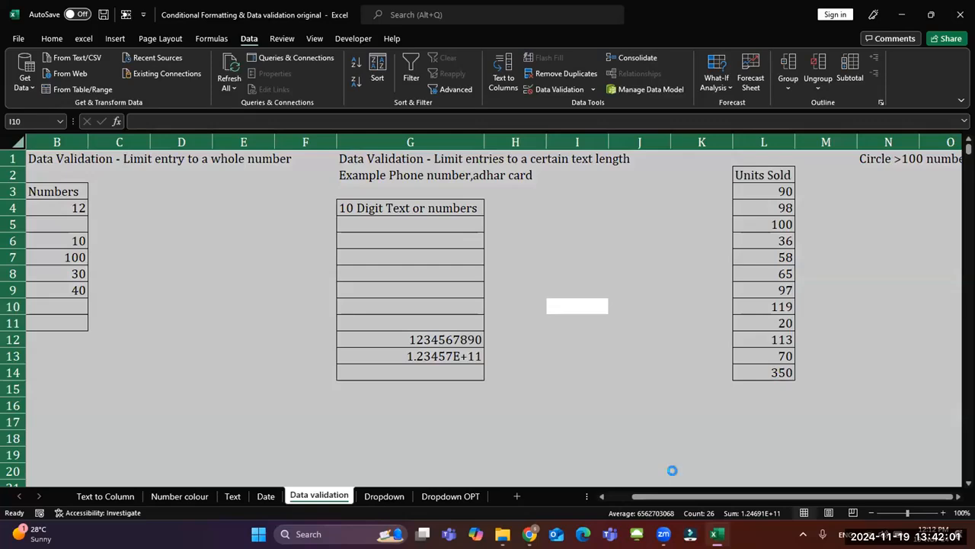
pyautogui.hotkey('ctrl', 'pageup')
pyautogui.hotkey('ctrl', 'pageup')
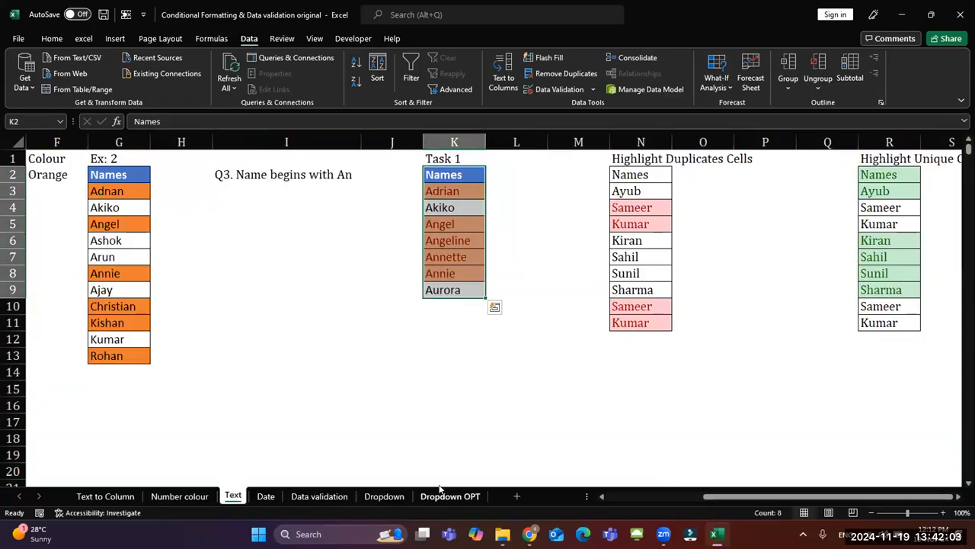
pyautogui.click(324, 496)
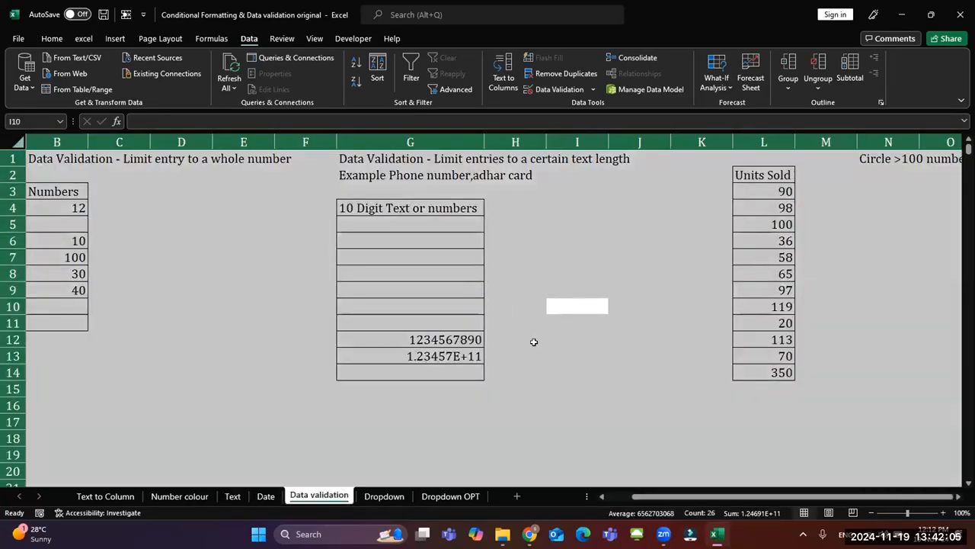
pyautogui.click(772, 175)
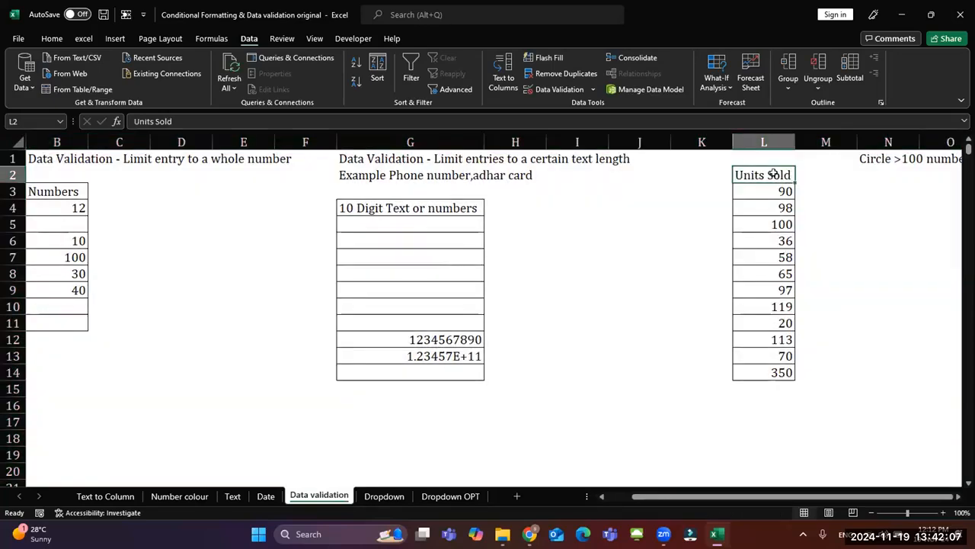
pyautogui.moveTo(769, 185); pyautogui.dragTo(786, 371)
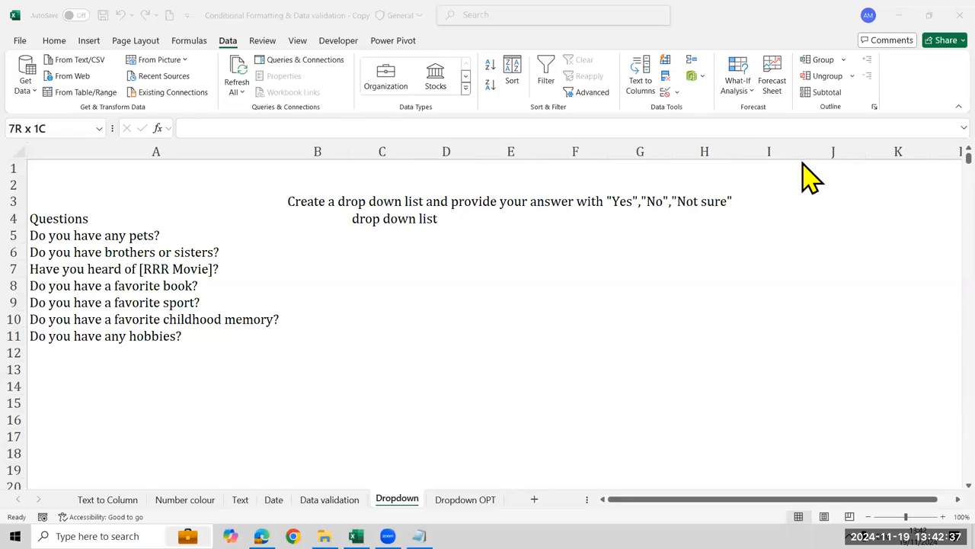
# Enter the heading "Drop down list" in cell F5 of the Dropdown sheet in the Copy workbook
pyautogui.click(496, 339)
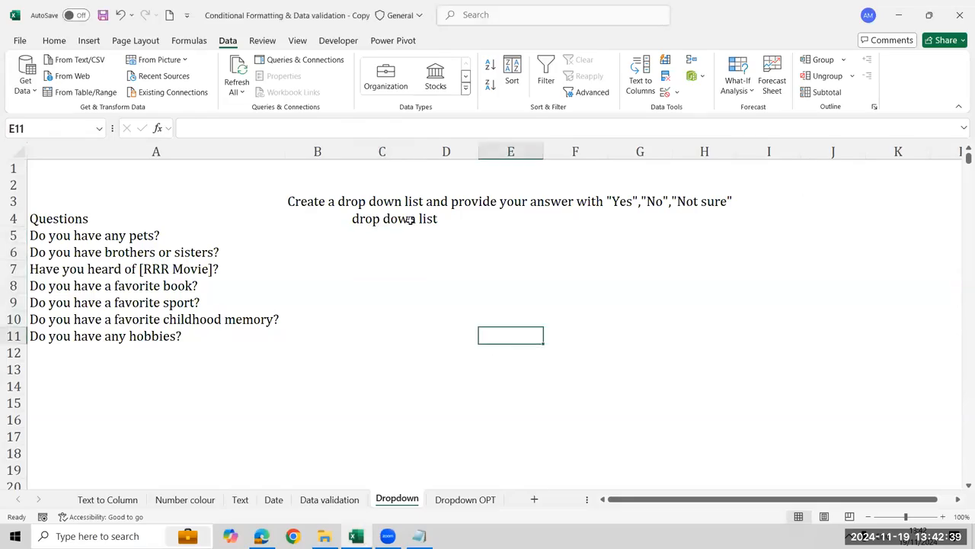
pyautogui.click(412, 236)
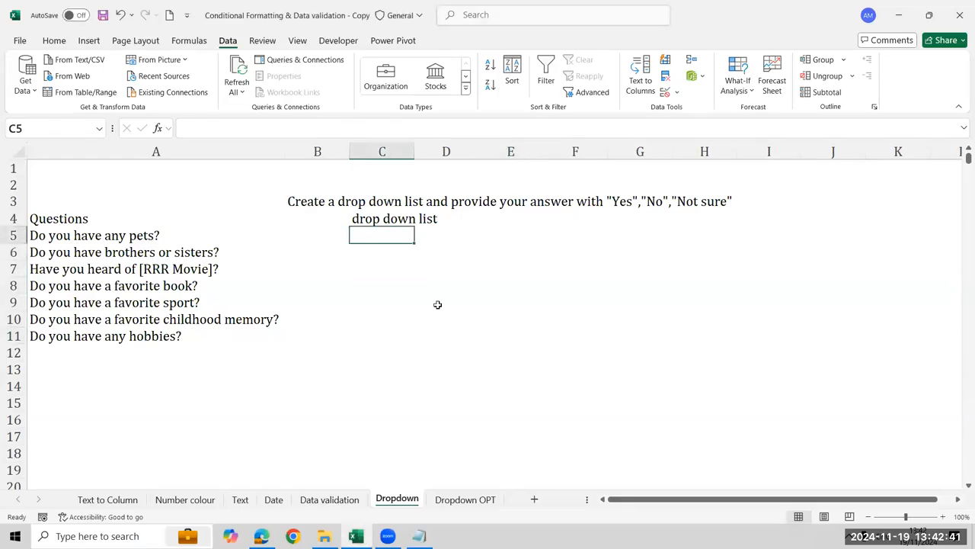
pyautogui.click(549, 240)
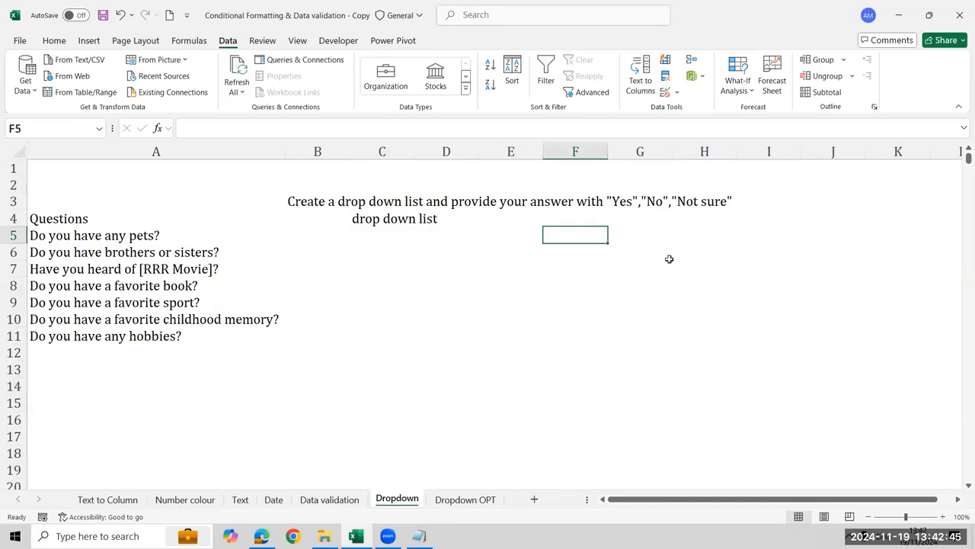
pyautogui.write('Dow')
pyautogui.press('BackSpace')
pyautogui.press('BackSpace')
pyautogui.write('rop down list')
pyautogui.press('Return')
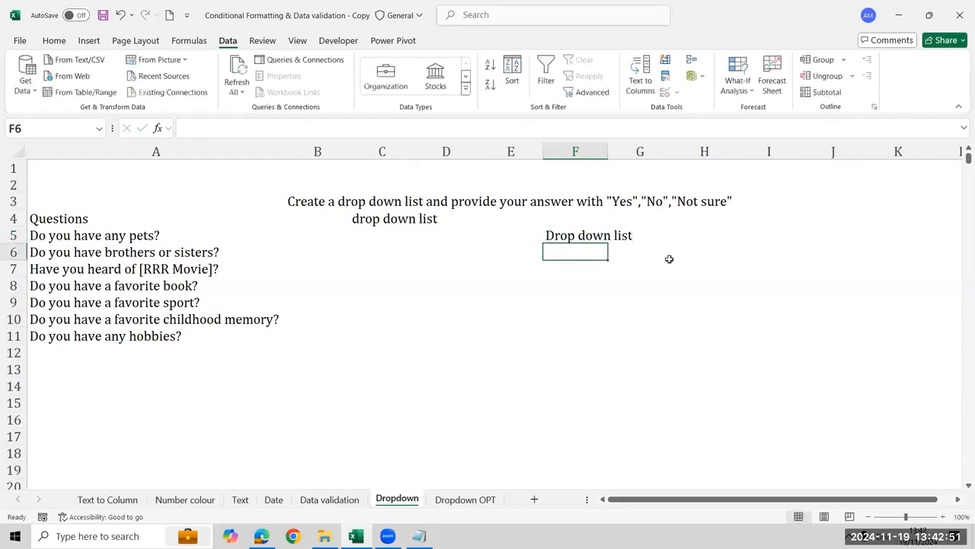
# Delete the "Drop down list" heading from cell F5 of the Dropdown sheet
pyautogui.press('Up')
pyautogui.press('Down')
pyautogui.press('Left')
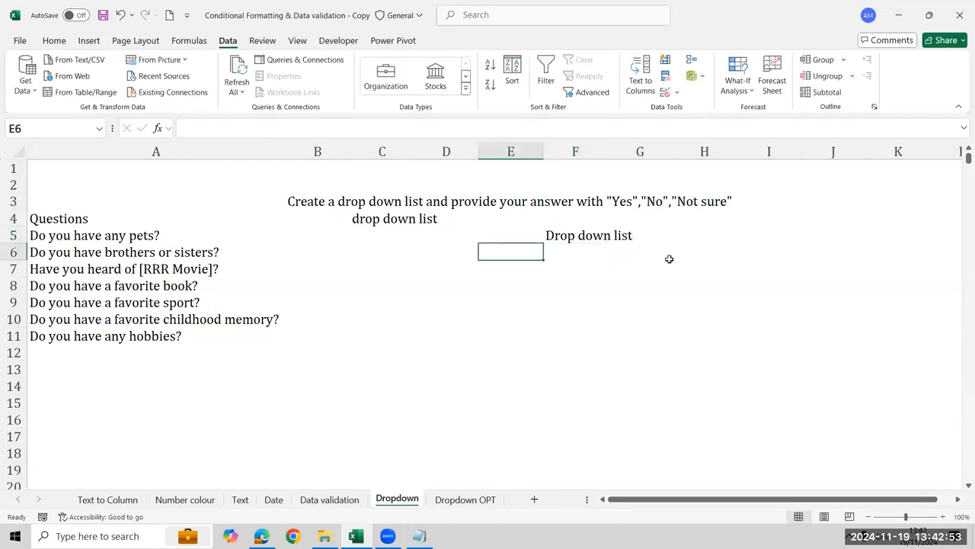
pyautogui.press('Up')
pyautogui.press('Right')
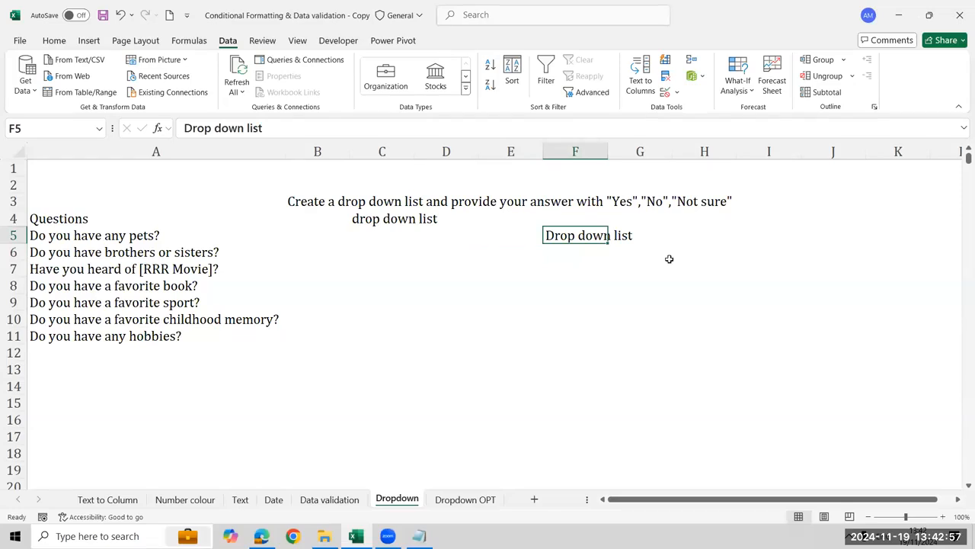
pyautogui.press('Delete')
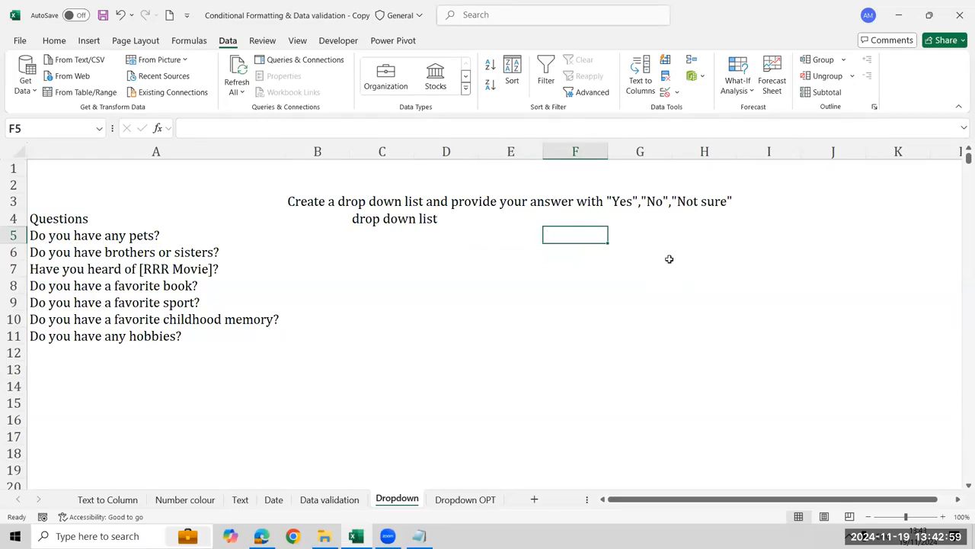
# Examine the instruction in row 3 describing which answers the drop-down list must offer
pyautogui.press('Left')
pyautogui.press('Left')
pyautogui.press('Left')
pyautogui.press('Left')
pyautogui.press('Left')
pyautogui.press('Right')
pyautogui.press('Right')
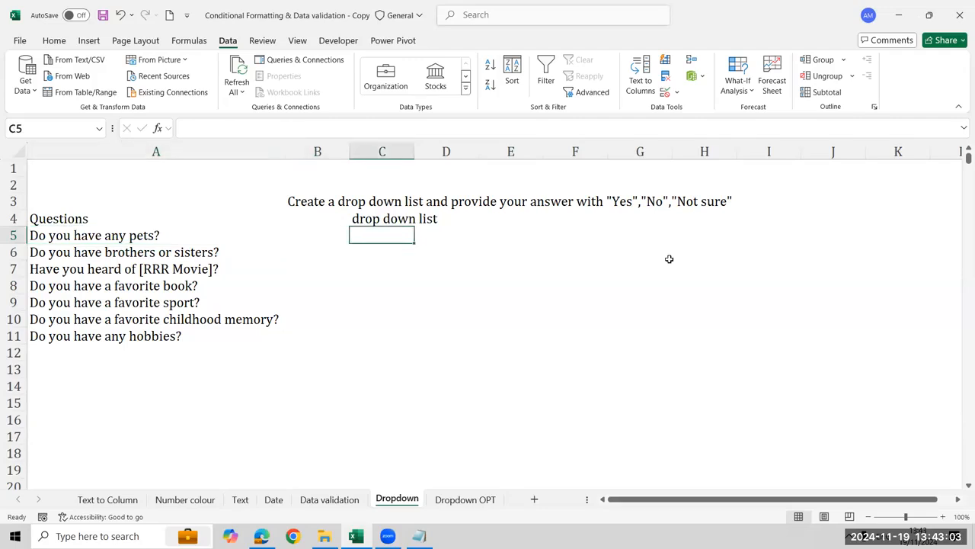
pyautogui.press('Up')
pyautogui.press('Up')
pyautogui.press('Left')
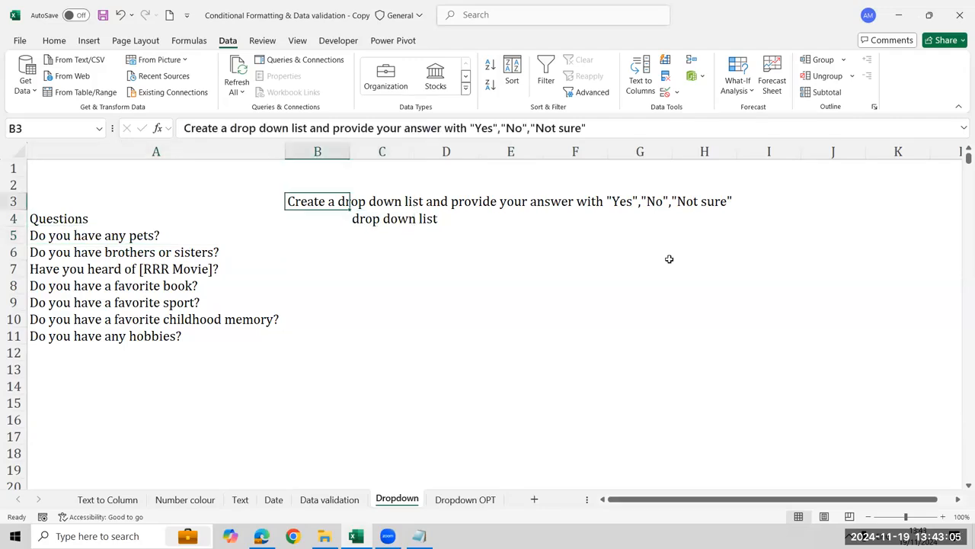
pyautogui.hotkey('shift', 'Right')
pyautogui.hotkey('shift', 'Right')
pyautogui.hotkey('shift', 'Right')
pyautogui.hotkey('shift', 'Right')
pyautogui.hotkey('shift', 'Right')
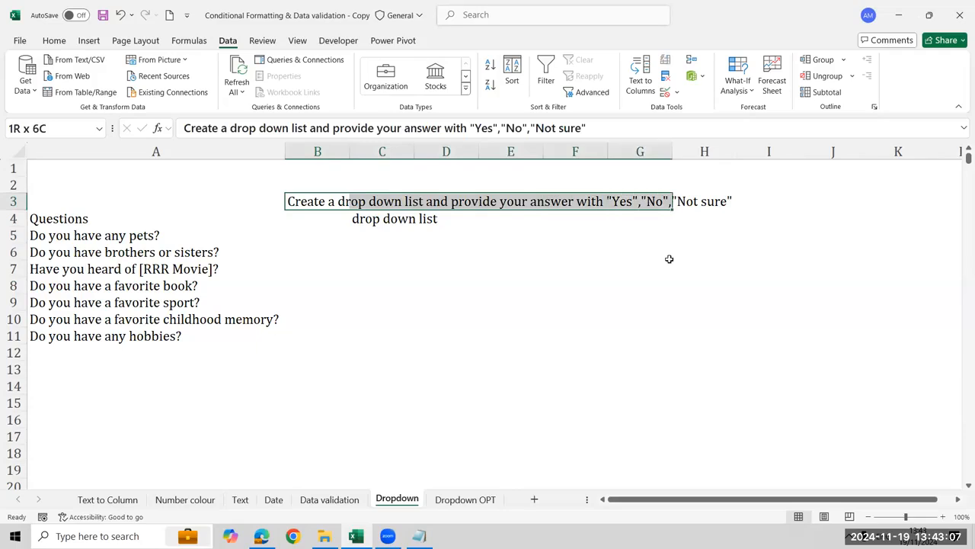
pyautogui.press('Right')
pyautogui.press('Right')
pyautogui.press('Right')
pyautogui.press('Right')
pyautogui.press('Right')
pyautogui.press('Right')
pyautogui.press('Left')
pyautogui.press('Left')
pyautogui.press('Left')
pyautogui.press('Left')
pyautogui.press('Down')
pyautogui.press('Down')
pyautogui.press('Left')
pyautogui.hotkey('shift', 'Down')
pyautogui.hotkey('shift', 'Down')
pyautogui.hotkey('shift', 'Down')
pyautogui.hotkey('shift', 'Down')
pyautogui.hotkey('shift', 'Down')
pyautogui.hotkey('shift', 'Down')
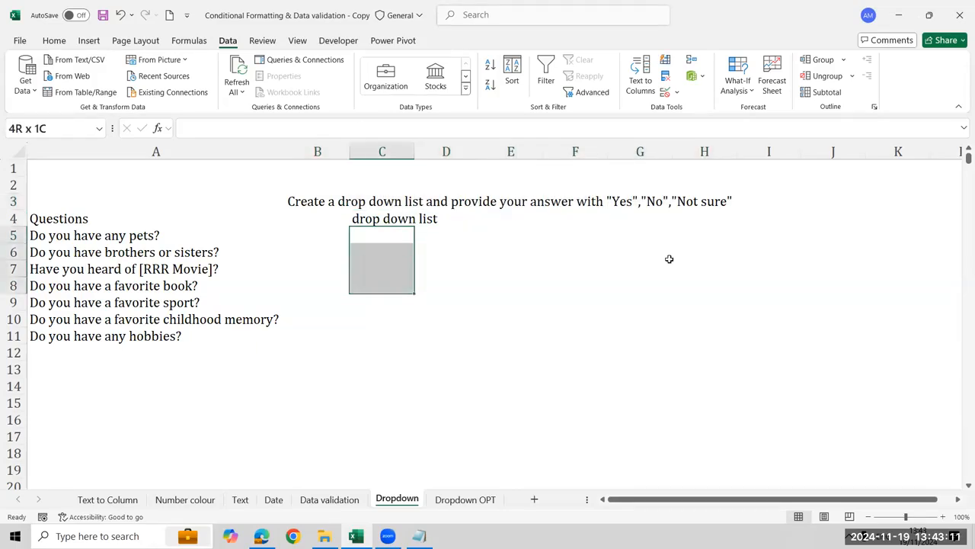
pyautogui.hotkey('shift', 'Down')
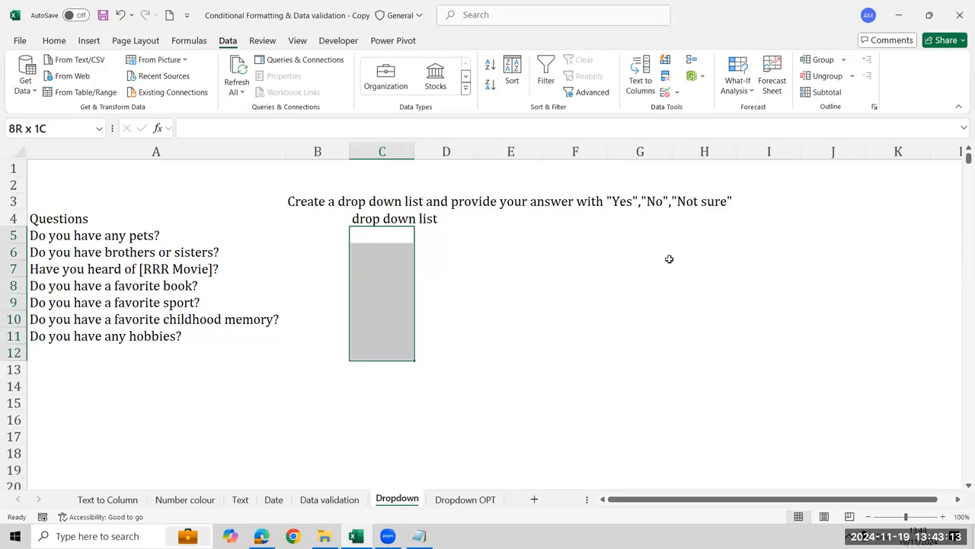
pyautogui.press('Up')
pyautogui.press('Down')
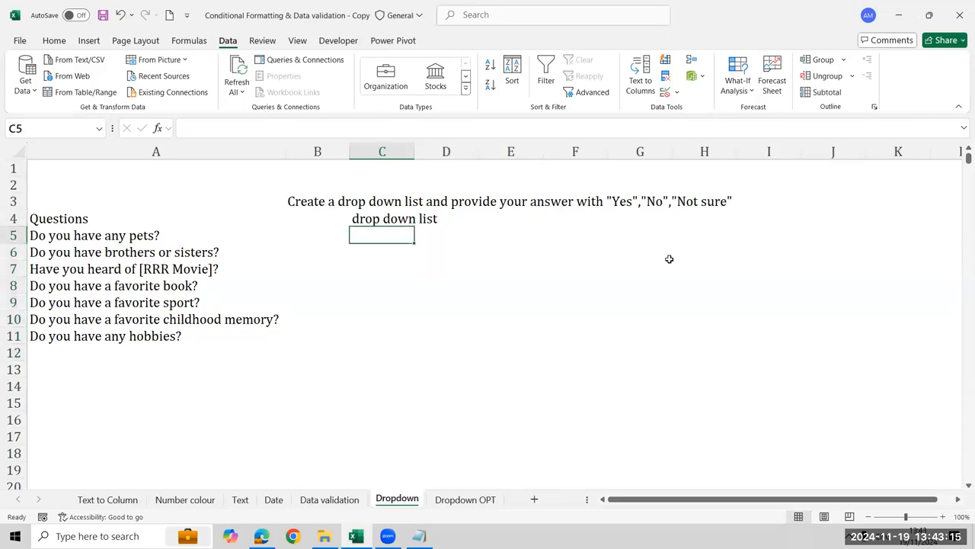
# Apply list data validation to the answer cells C5:C11 with the source Yes,No,Not Sure
pyautogui.hotkey('shift', 'Down')
pyautogui.hotkey('shift', 'Down')
pyautogui.hotkey('shift', 'Down')
pyautogui.hotkey('shift', 'Down')
pyautogui.hotkey('shift', 'Down')
pyautogui.hotkey('shift', 'Down')
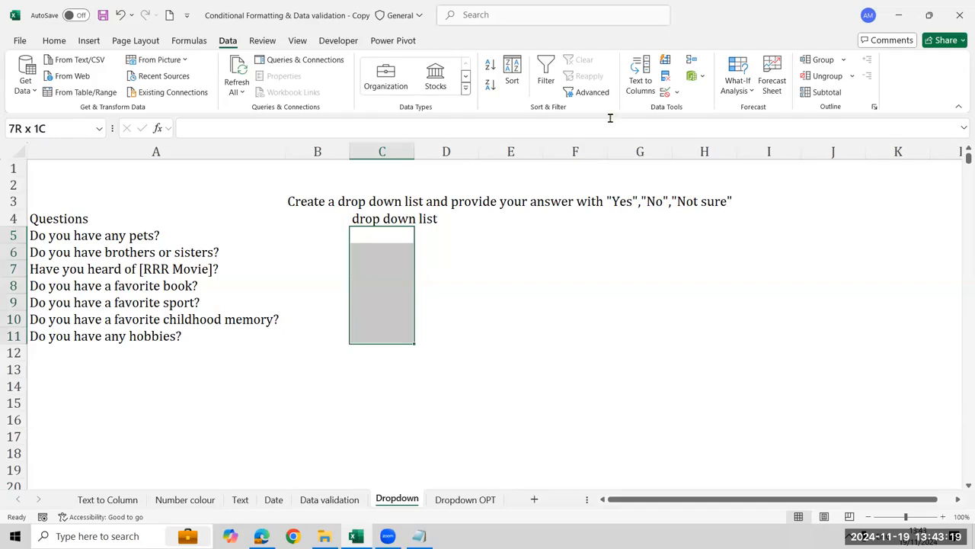
pyautogui.click(665, 93)
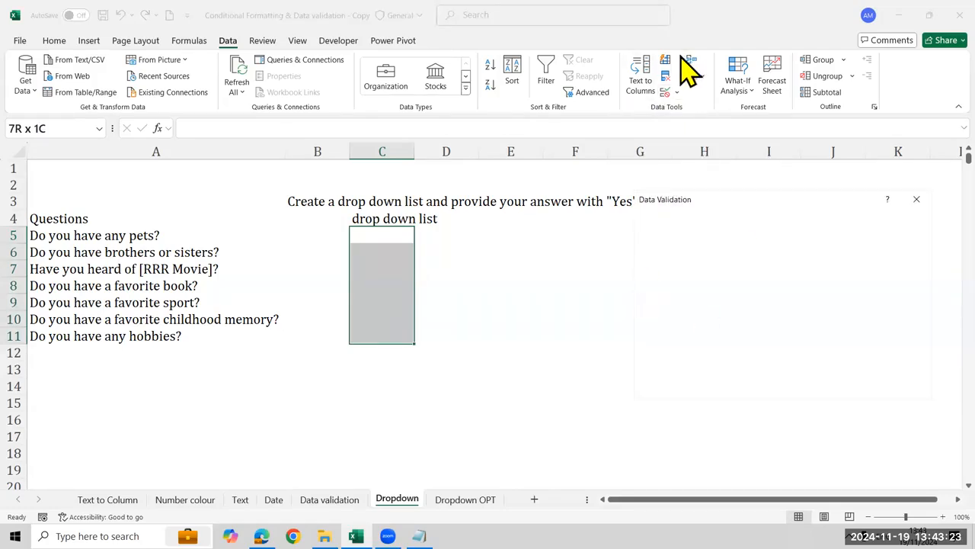
pyautogui.click(669, 267)
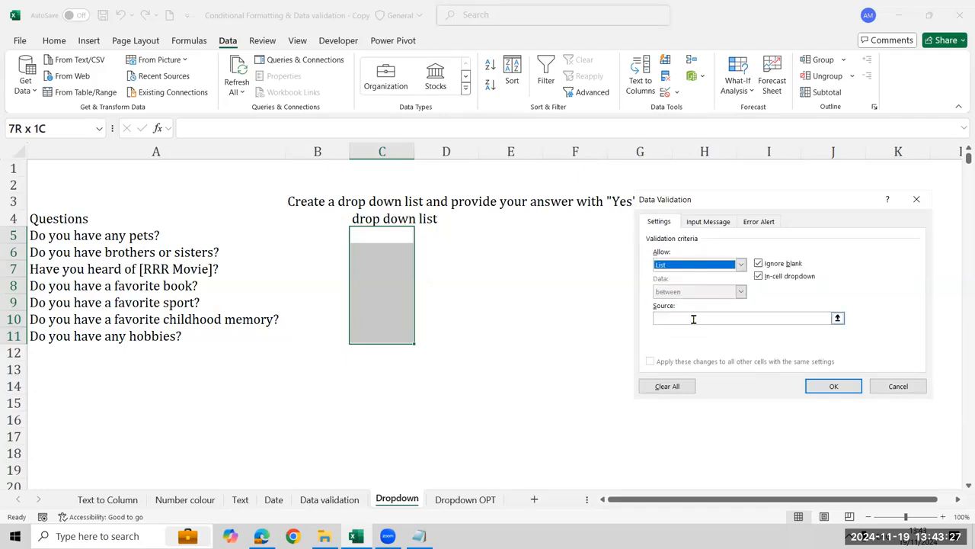
pyautogui.click(693, 318)
pyautogui.write('Yes')
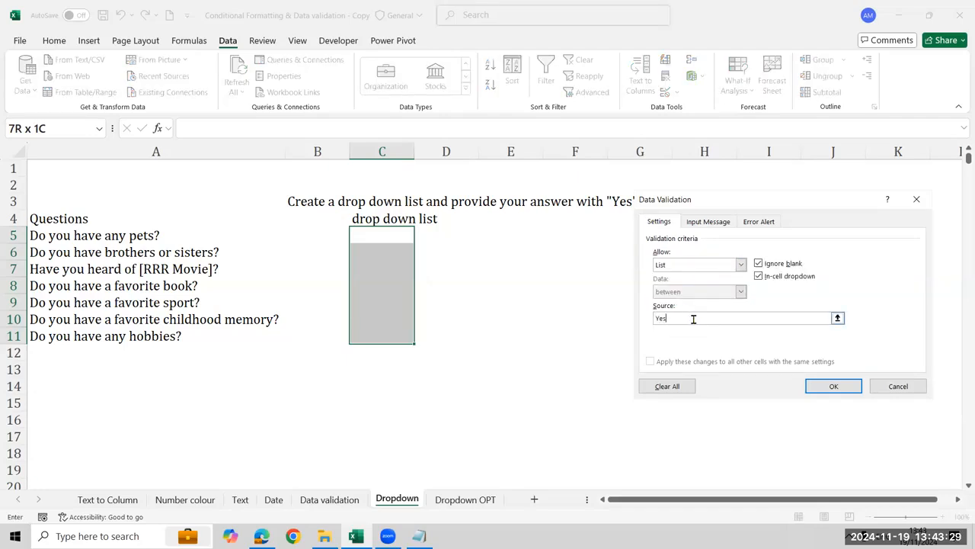
pyautogui.write(',No,Not Sure')
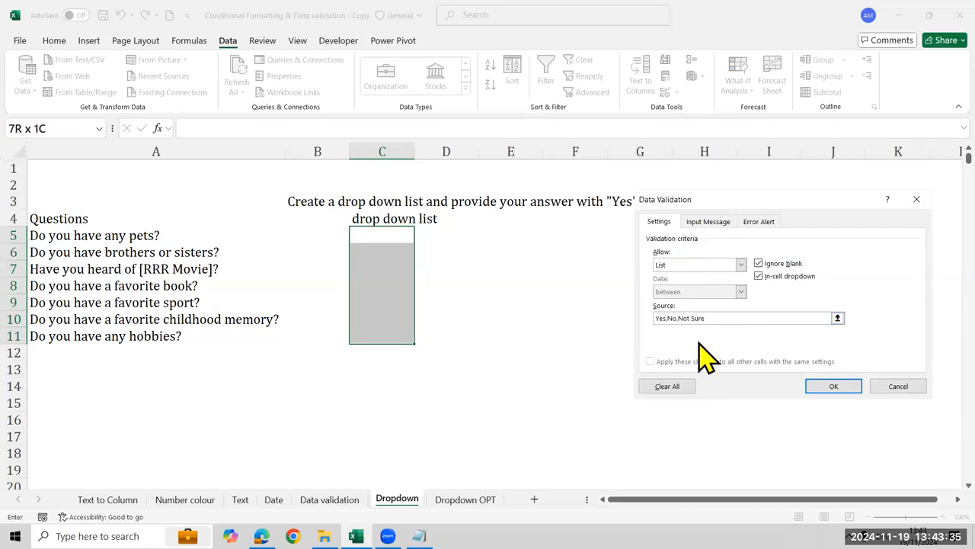
pyautogui.click(813, 387)
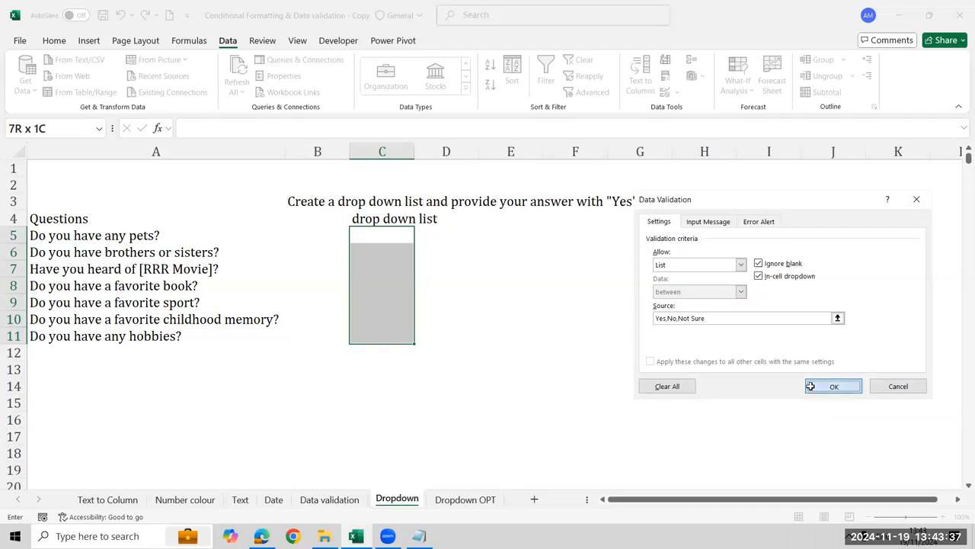
# Choose Yes in C5 and No in C6 from the cells' drop-down lists
pyautogui.hotkey('alt', 'Down')
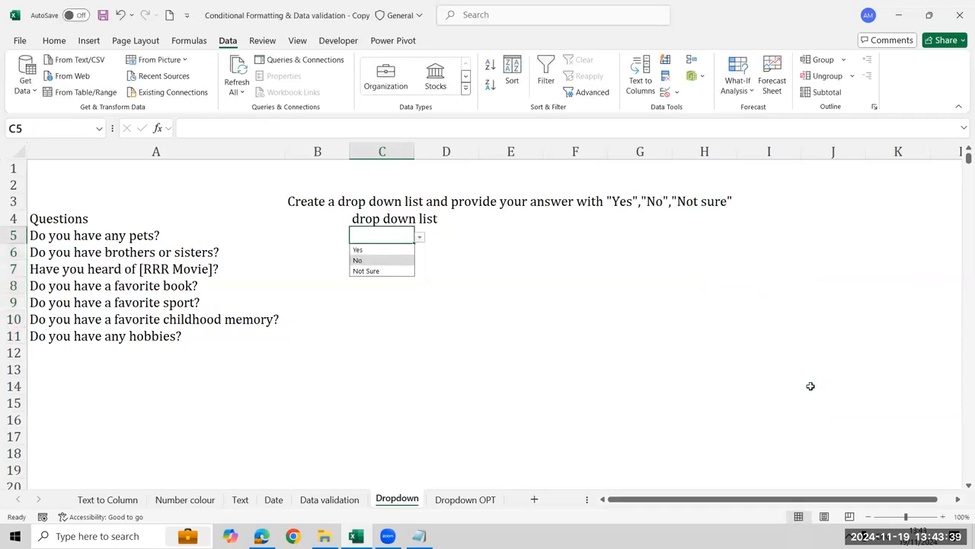
pyautogui.press('Return')
pyautogui.press('Down')
pyautogui.hotkey('alt', 'Down')
pyautogui.press('Down')
pyautogui.press('Return')
# Choose No from the drop-down lists in C7 and C8
pyautogui.press('Down')
pyautogui.hotkey('alt', 'Down')
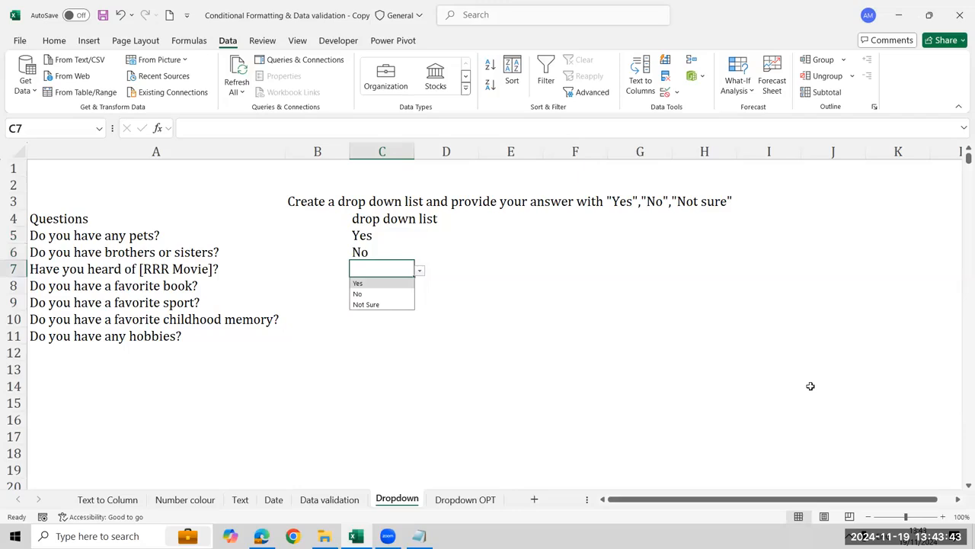
pyautogui.press('Down')
pyautogui.press('Return')
pyautogui.press('Down')
pyautogui.hotkey('alt', 'Down')
pyautogui.press('Down')
pyautogui.press('Return')
# Review the data validation settings of the answer cells C5:C11, including the allowed type and list source
pyautogui.press('Up')
pyautogui.press('Up')
pyautogui.press('Up')
pyautogui.hotkey('shift', 'Down')
pyautogui.hotkey('shift', 'Down')
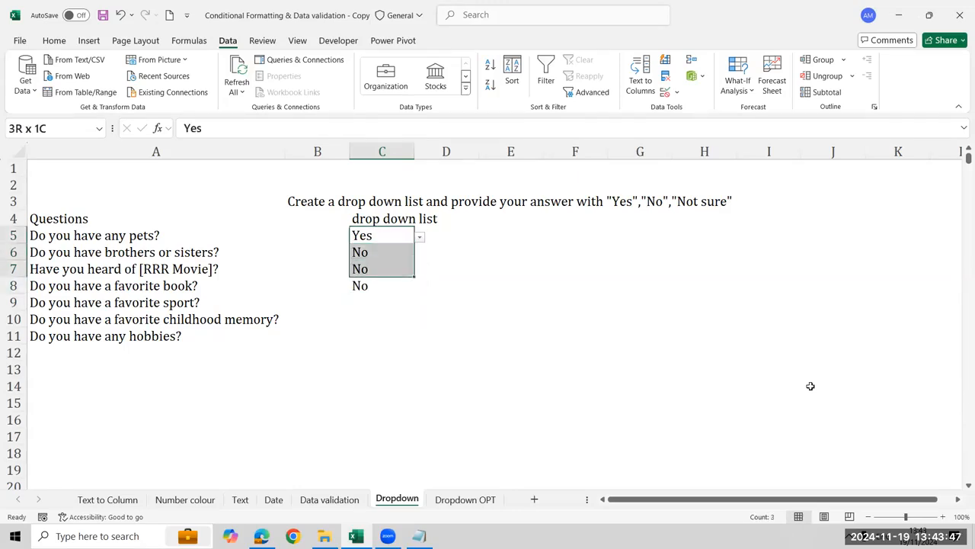
pyautogui.hotkey('shift', 'Down')
pyautogui.hotkey('shift', 'Down')
pyautogui.hotkey('shift', 'Down')
pyautogui.hotkey('shift', 'Down')
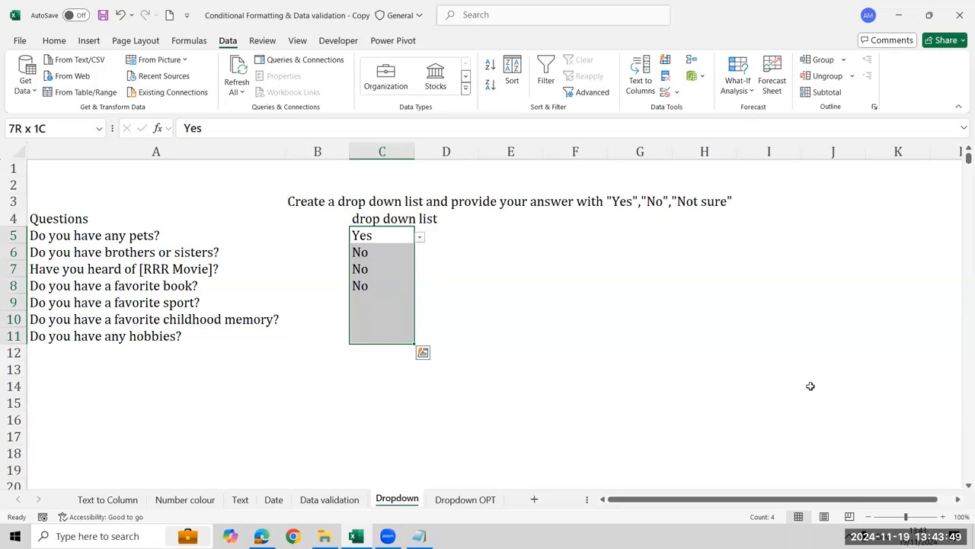
pyautogui.hotkey('alt', 'a')
pyautogui.press('v')
pyautogui.press('v')
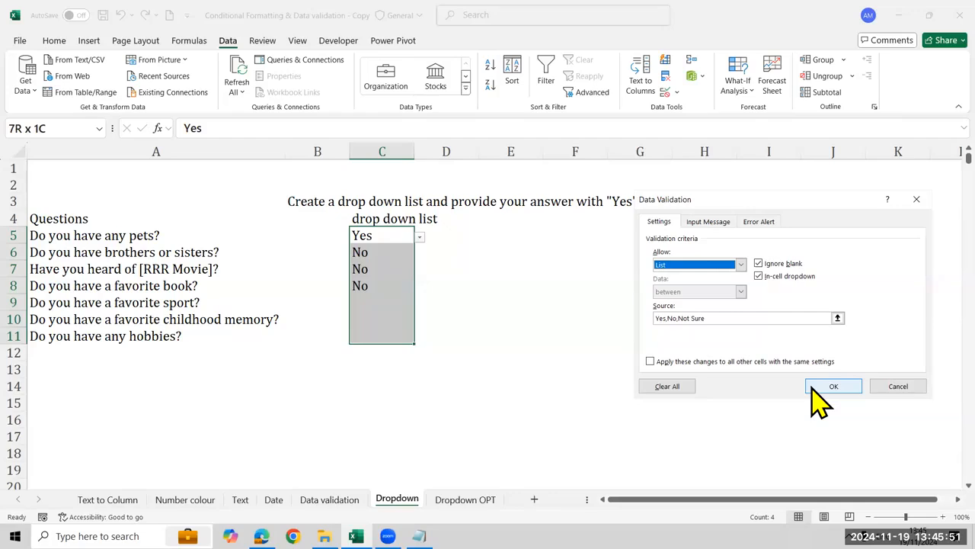
pyautogui.click(812, 386)
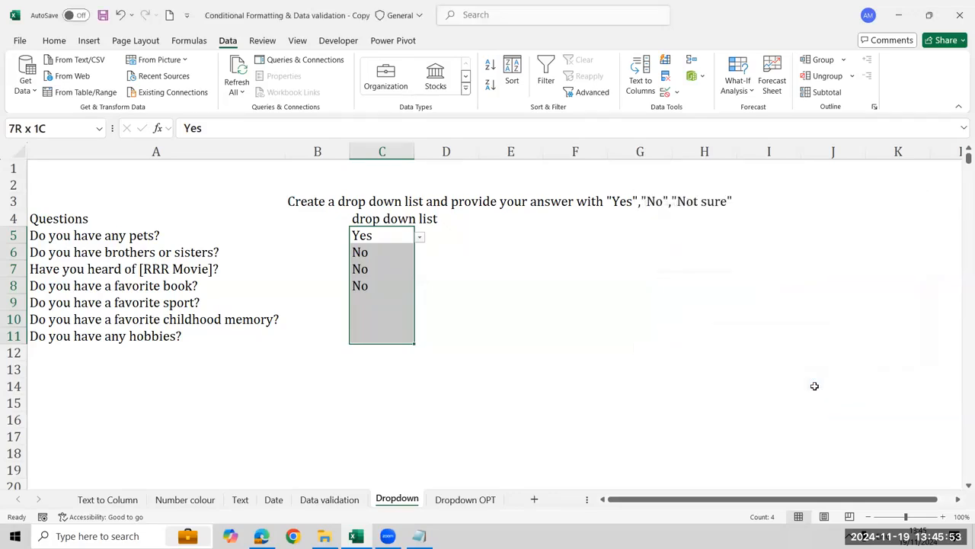
# Switch to the Dropdown OPT sheet and select the empty cell H8
pyautogui.hotkey('ctrl', 'pagedown')
pyautogui.click(552, 282)
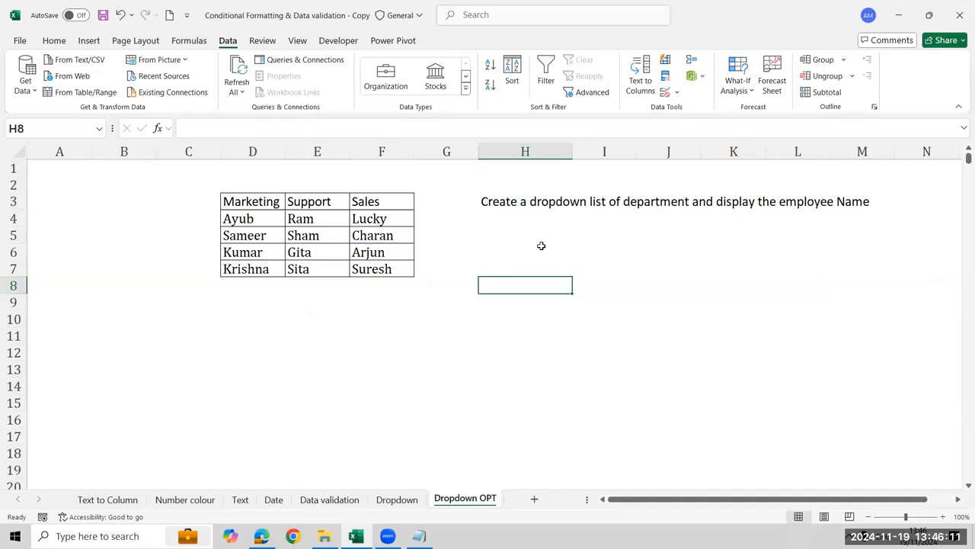
# Try renaming the Sales department heading in F3 to Finance, and undo the change
pyautogui.click(399, 203)
pyautogui.press('BackSpace')
pyautogui.write('Finance')
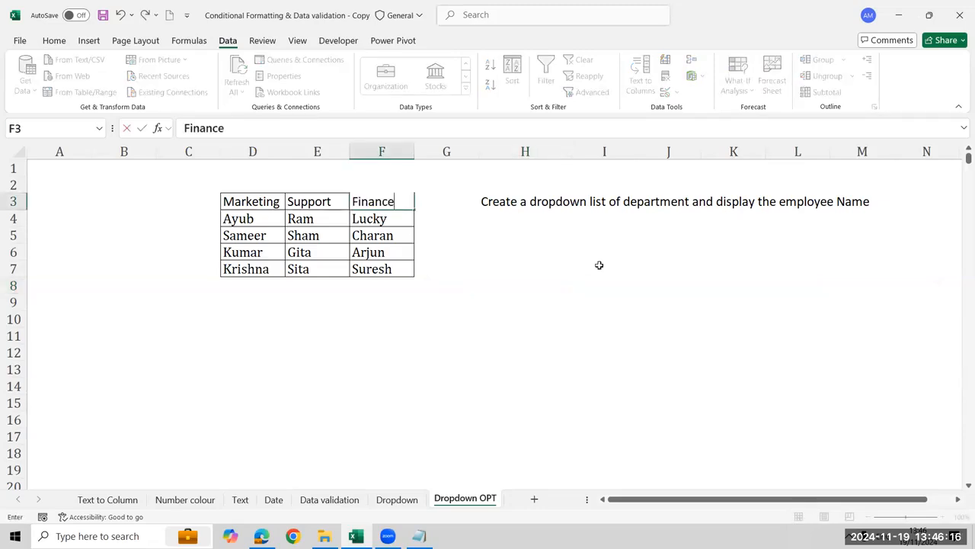
pyautogui.press('Return')
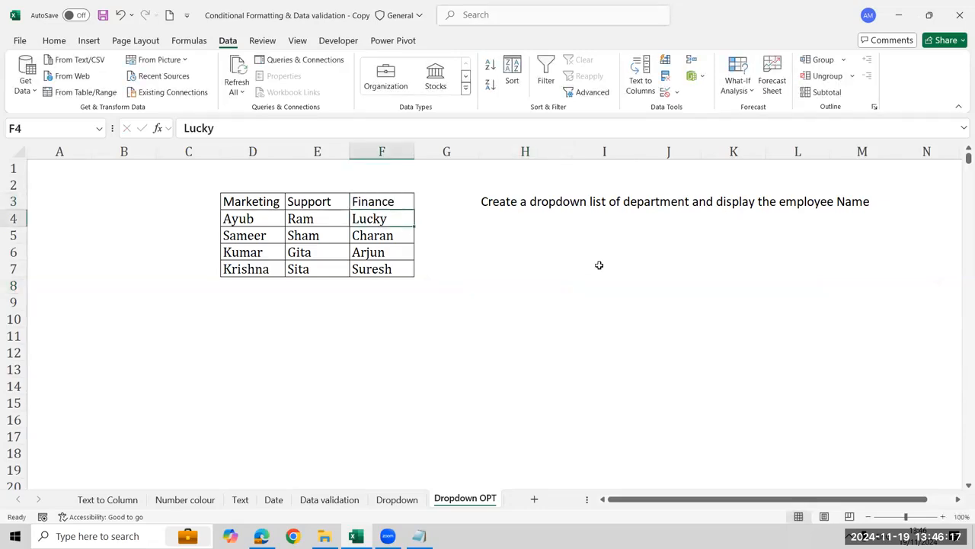
pyautogui.hotkey('ctrl', 'z')
# Start a data validation rule for cell H5 that allows a list
pyautogui.press('Right')
pyautogui.press('Right')
pyautogui.press('Down')
pyautogui.press('Down')
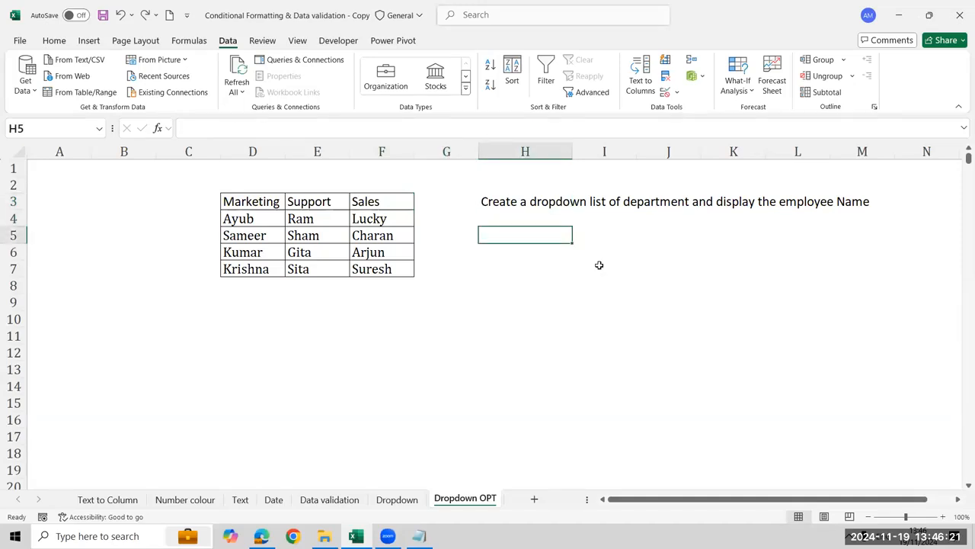
pyautogui.hotkey('alt', 'a')
pyautogui.press('v')
pyautogui.press('v')
pyautogui.press('Down')
pyautogui.press('Down')
pyautogui.press('Down')
# Set the list source to the department headings =$D$3:$F$3 and apply the rule to H5
pyautogui.press('Tab')
pyautogui.press('Down')
pyautogui.press('Left')
pyautogui.press('Left')
pyautogui.press('Left')
pyautogui.press('Left')
pyautogui.press('Up')
pyautogui.press('Up')
pyautogui.press('Up')
pyautogui.hotkey('shift', 'Right')
pyautogui.hotkey('shift', 'Right')
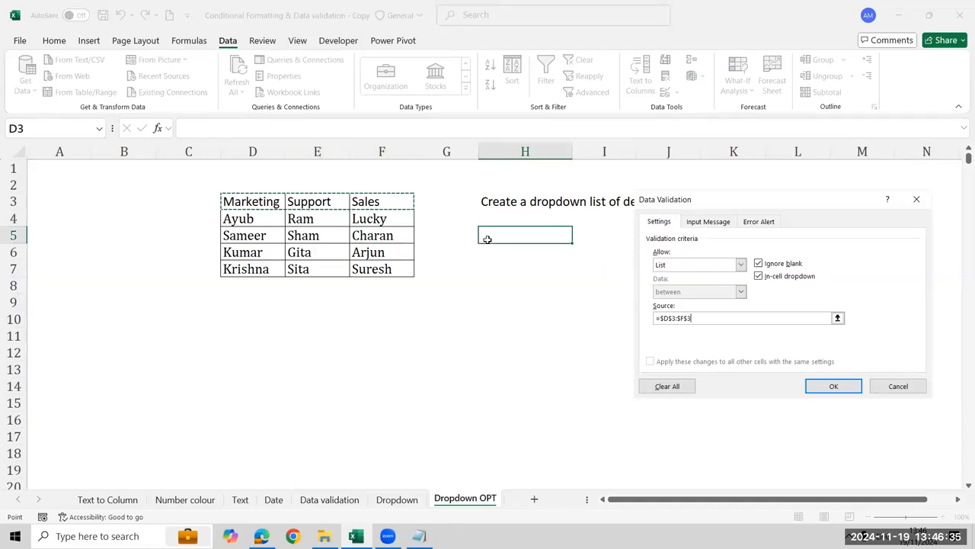
pyautogui.press('Return')
# Test the department drop-down in H5 by picking Support and finally Sales
pyautogui.hotkey('alt', 'Down')
pyautogui.press('Down')
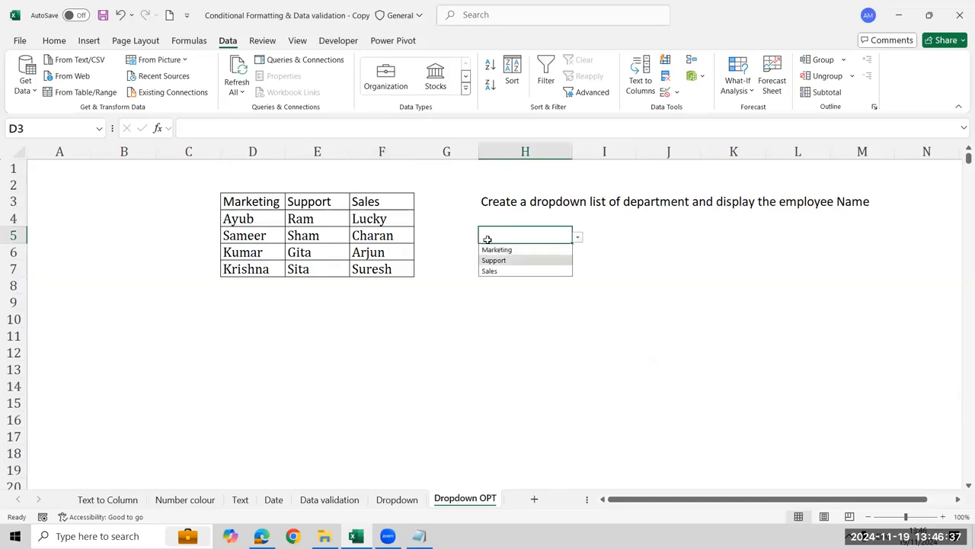
pyautogui.press('Return')
pyautogui.hotkey('alt', 'Down')
pyautogui.press('Down')
pyautogui.press('Return')
# Replace the Sales department heading in F3 with Finance
pyautogui.press('Left')
pyautogui.press('Left')
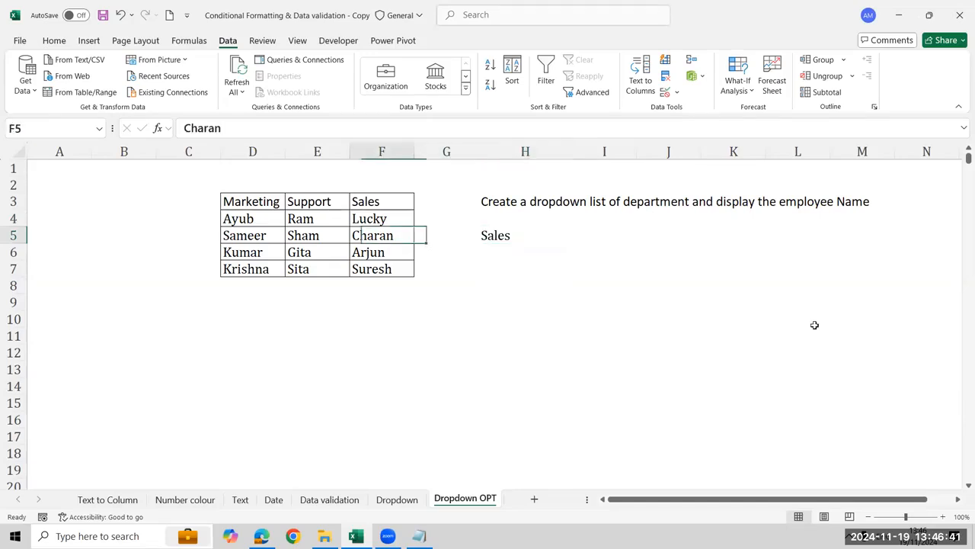
pyautogui.press('Up')
pyautogui.press('Up')
pyautogui.write('F')
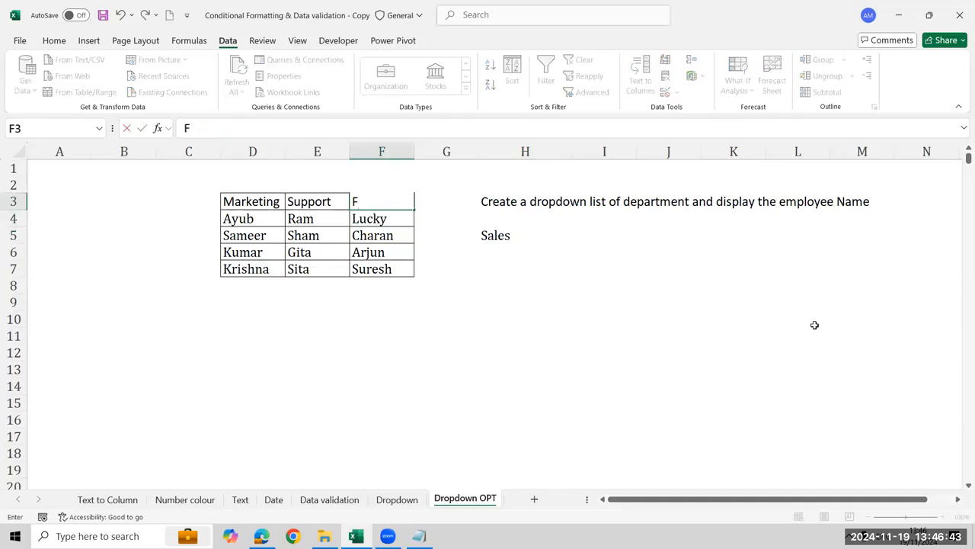
pyautogui.write('inance')
# Choose Finance from the department drop-down in H5 and look through its updated options
pyautogui.press('Down')
pyautogui.hotkey('alt', 'Down')
pyautogui.press('Down')
pyautogui.press('Down')
pyautogui.press('Return')
pyautogui.hotkey('alt', 'Down')
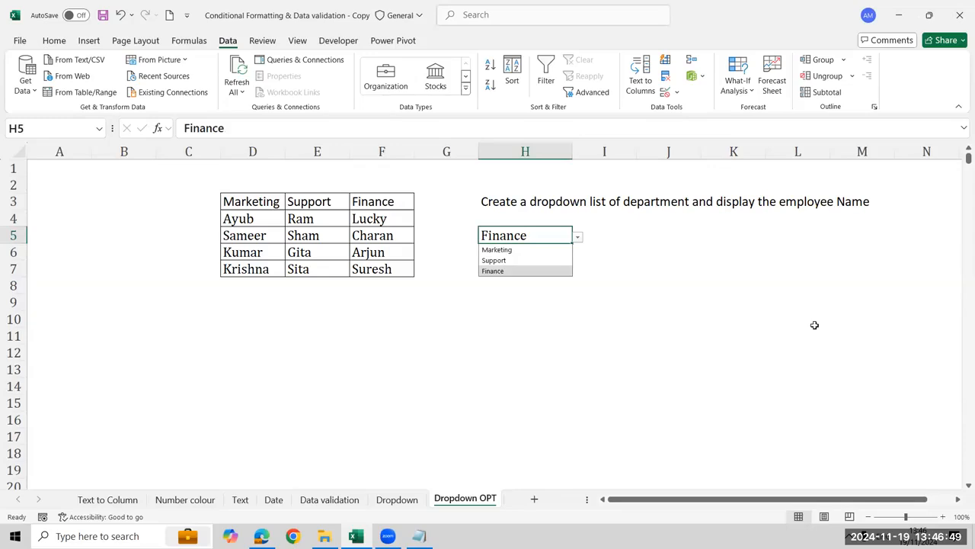
pyautogui.press('Up')
pyautogui.press('Up')
pyautogui.press('Escape')
# Change the department heading in F3 back to Sales
pyautogui.press('Left')
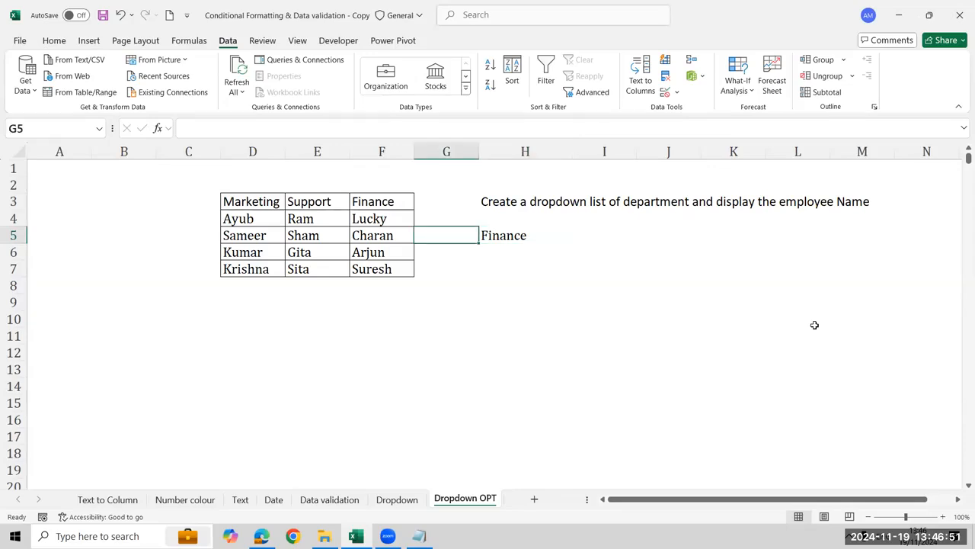
pyautogui.press('Left')
pyautogui.press('Up')
pyautogui.press('Up')
pyautogui.write('Sales')
pyautogui.press('Return')
# Choose Sales from the department drop-down in H5 and check the list's options again
pyautogui.press('Right')
pyautogui.press('Right')
pyautogui.press('Down')
pyautogui.hotkey('alt', 'Down')
pyautogui.press('Down')
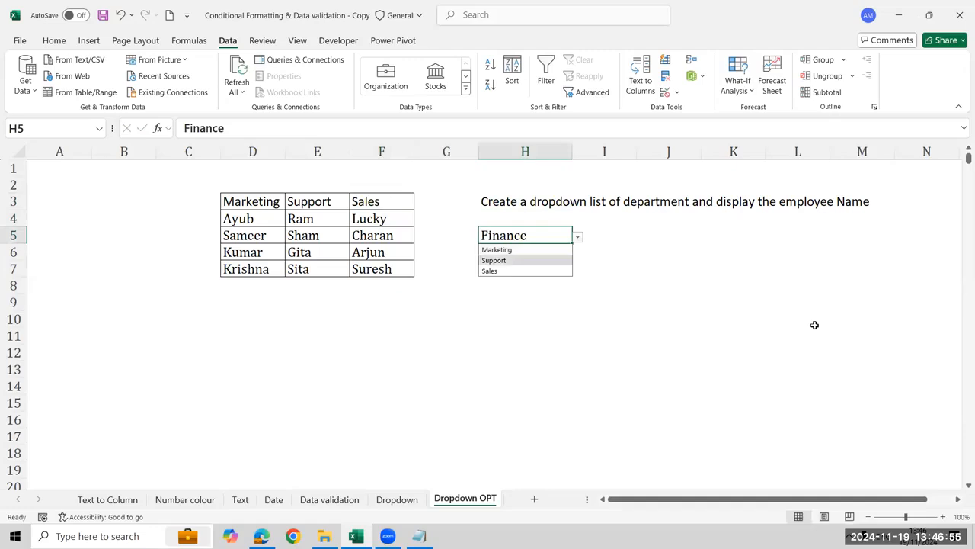
pyautogui.press('Down')
pyautogui.press('Return')
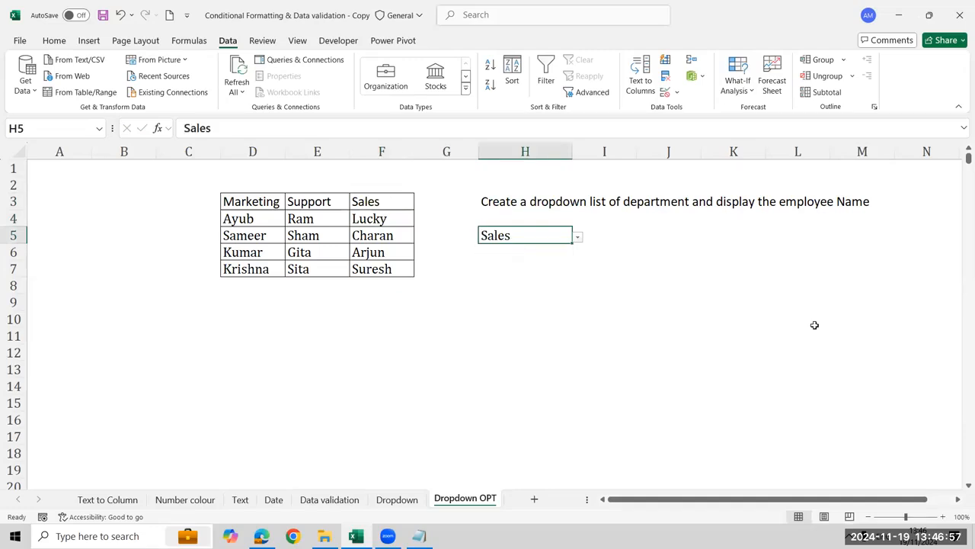
pyautogui.hotkey('alt', 'Down')
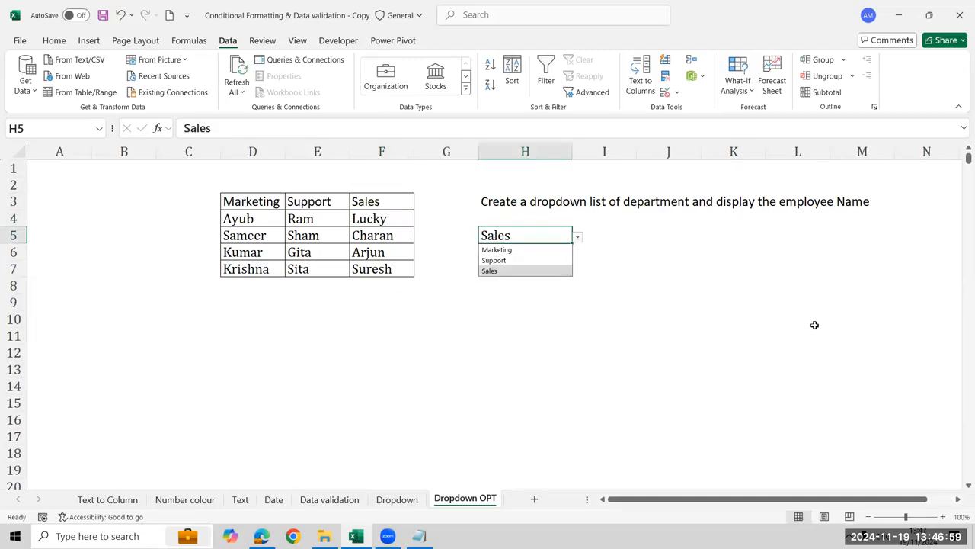
pyautogui.press('Escape')
pyautogui.press('Up')
pyautogui.press('Down')
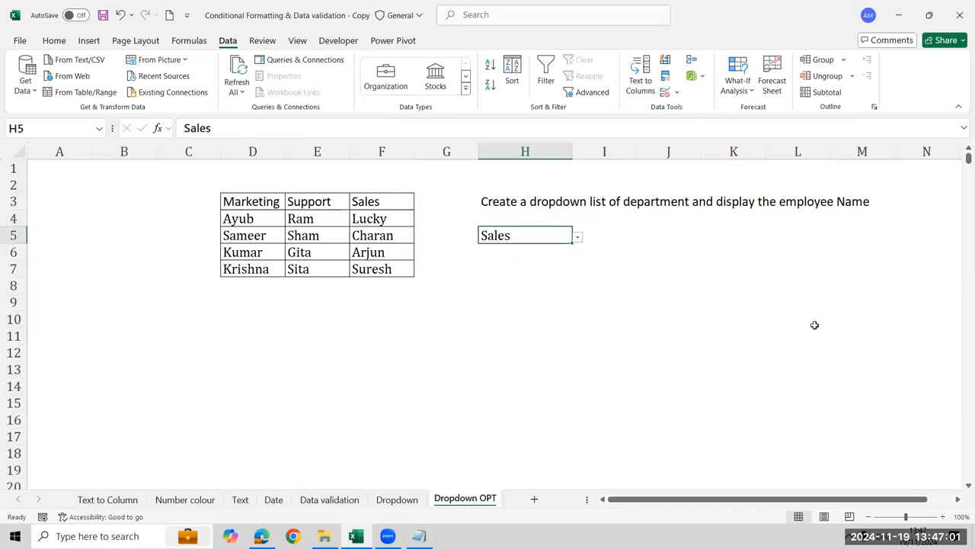
# Start a data validation rule for I5 and set its allowed type to List
pyautogui.press('Right')
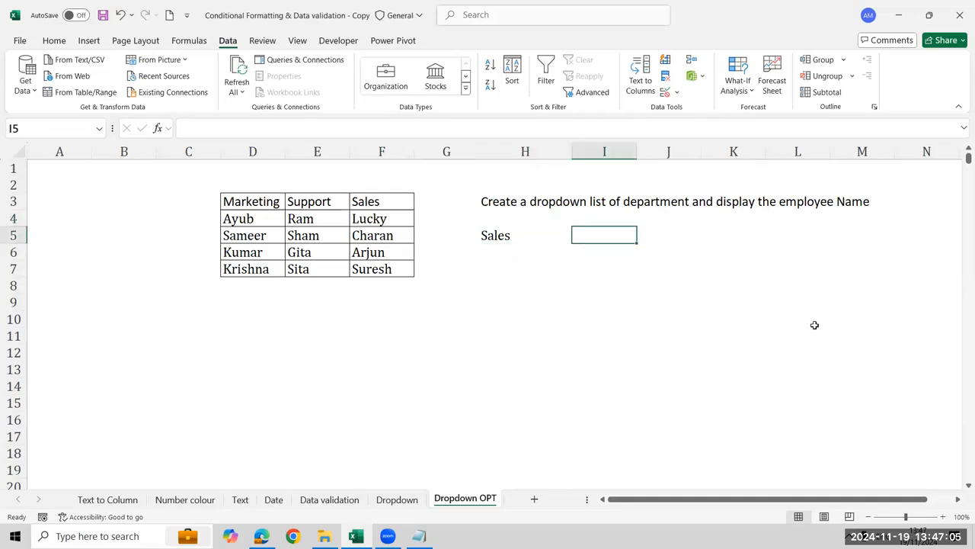
pyautogui.hotkey('alt', 'a')
pyautogui.press('v')
pyautogui.press('v')
pyautogui.press('Tab')
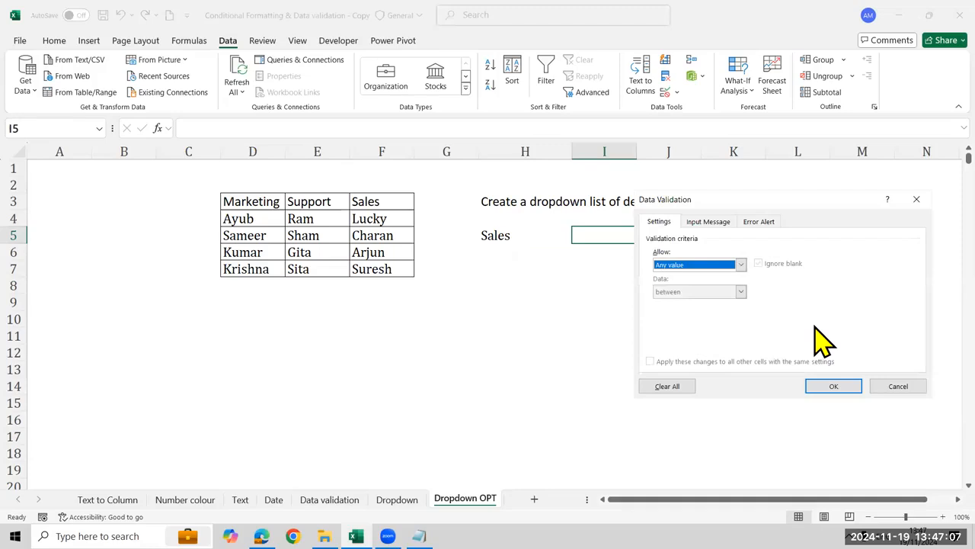
pyautogui.hotkey('alt', 'Down')
pyautogui.press('Down')
pyautogui.press('Down')
pyautogui.press('Down')
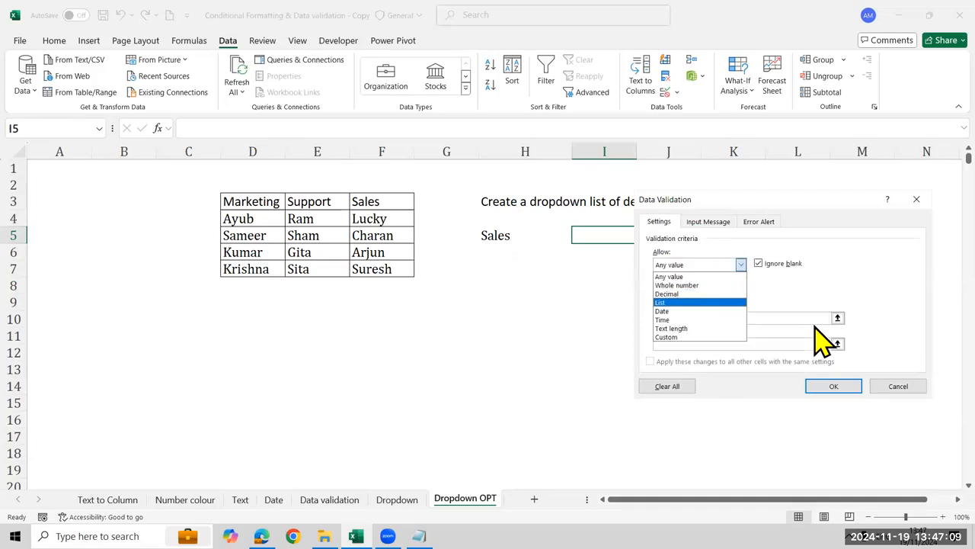
# Use the department headings in D3:F3 as the list source for I5's validation
pyautogui.press('Tab')
pyautogui.press('Down')
pyautogui.press('Left')
pyautogui.press('Left')
pyautogui.press('Left')
pyautogui.press('Left')
pyautogui.press('Left')
pyautogui.press('Up')
pyautogui.press('Up')
pyautogui.press('Up')
pyautogui.hotkey('shift', 'Right')
pyautogui.hotkey('shift', 'Right')
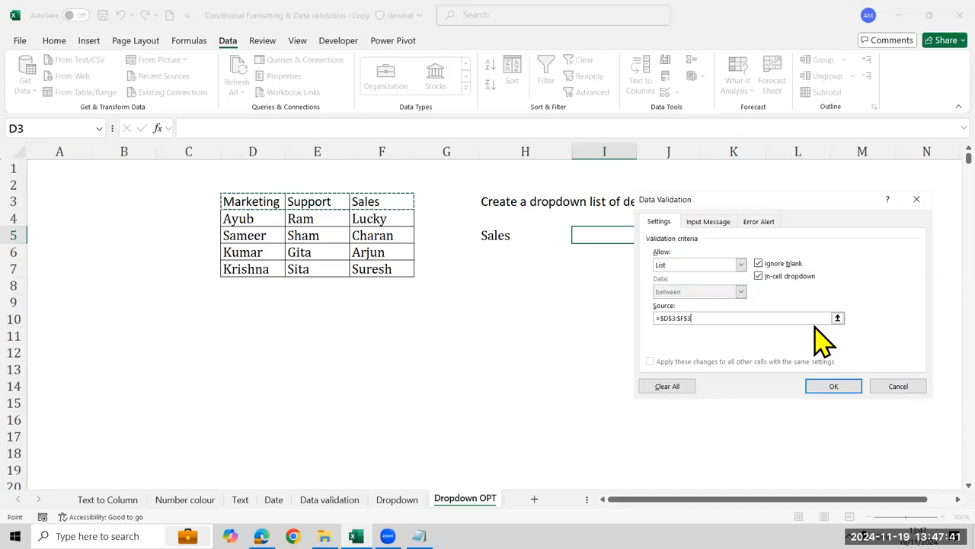
pyautogui.press('Return')
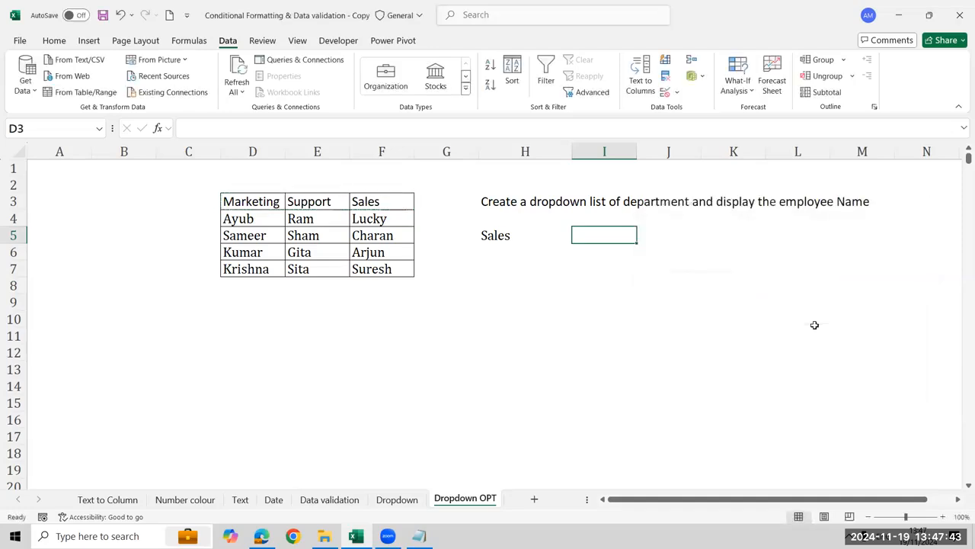
# Look through the pick list offered on the Marketing heading in D3
pyautogui.press('Left')
pyautogui.press('Left')
pyautogui.press('Left')
pyautogui.press('Left')
pyautogui.press('Left')
pyautogui.press('Up')
pyautogui.press('Up')
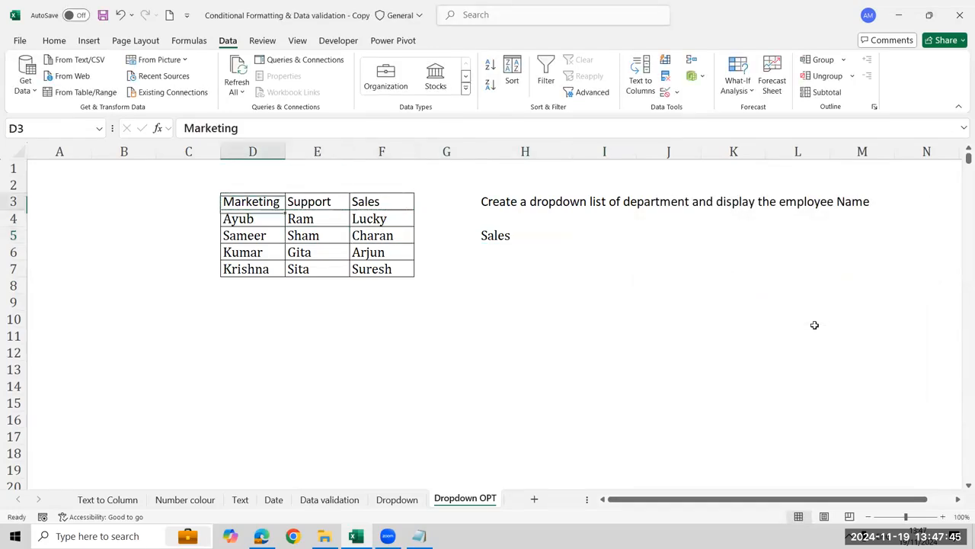
pyautogui.hotkey('alt', 'Down')
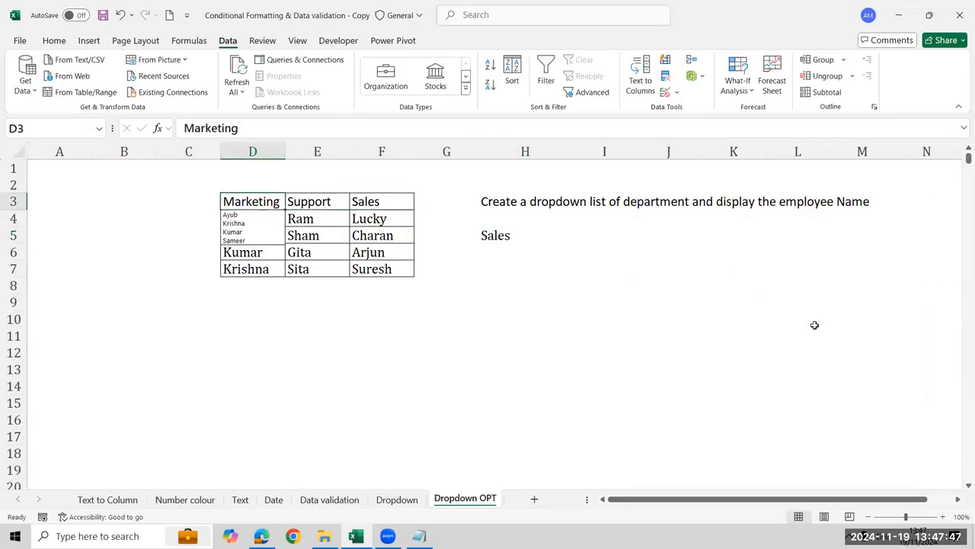
pyautogui.press('Escape')
pyautogui.press('Down')
pyautogui.press('Down')
pyautogui.press('Down')
pyautogui.press('Right')
pyautogui.press('Right')
pyautogui.press('Right')
pyautogui.press('Right')
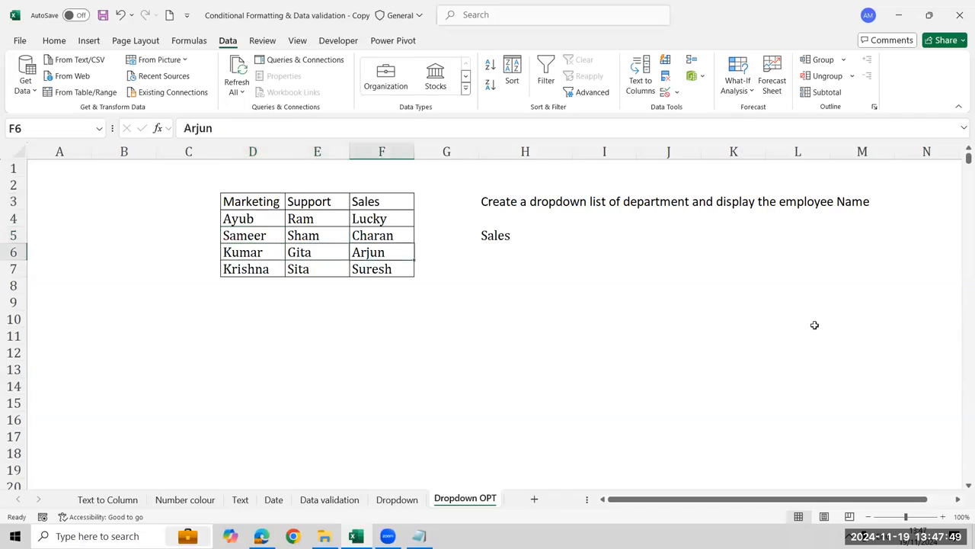
pyautogui.press('Up')
pyautogui.press('Down')
pyautogui.press('Down')
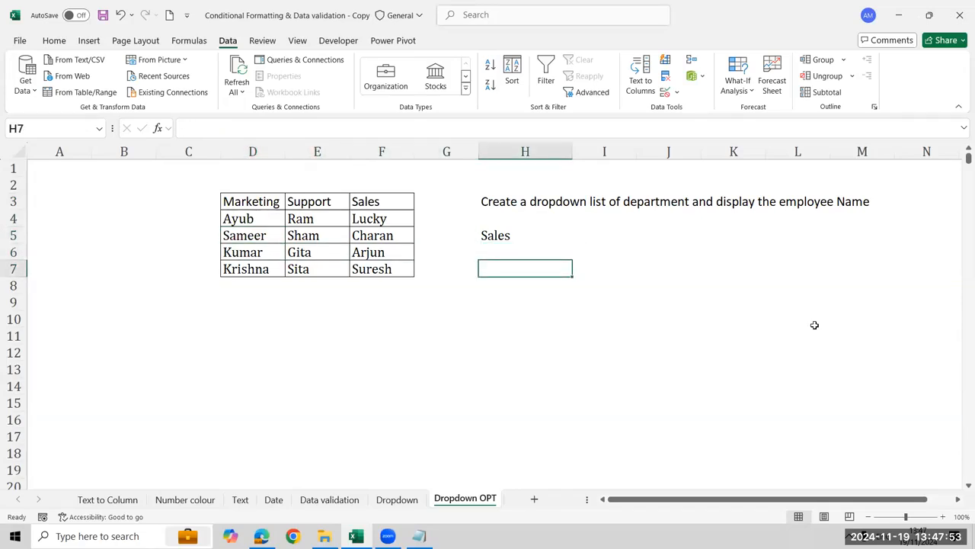
pyautogui.press('Up')
pyautogui.press('Up')
pyautogui.press('Left')
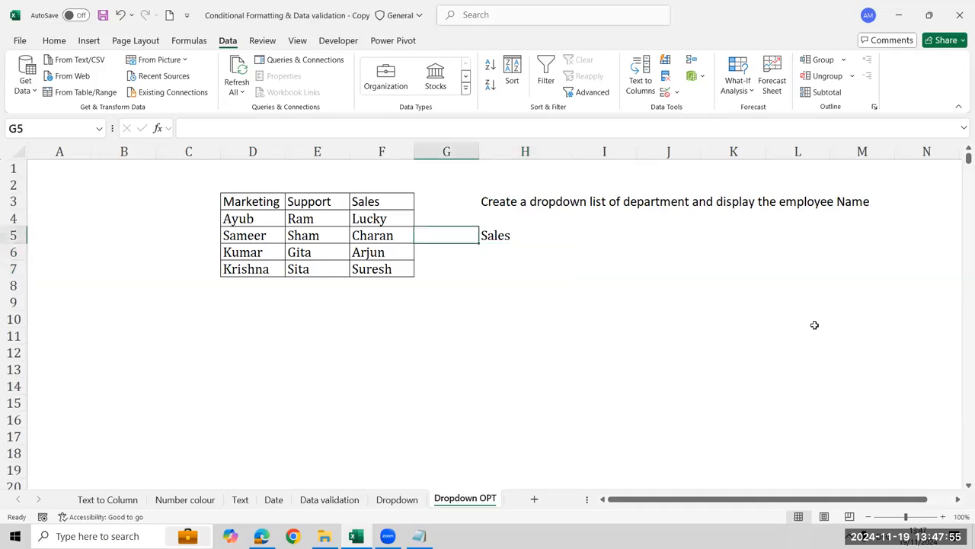
pyautogui.press('Left')
pyautogui.press('Left')
pyautogui.press('Left')
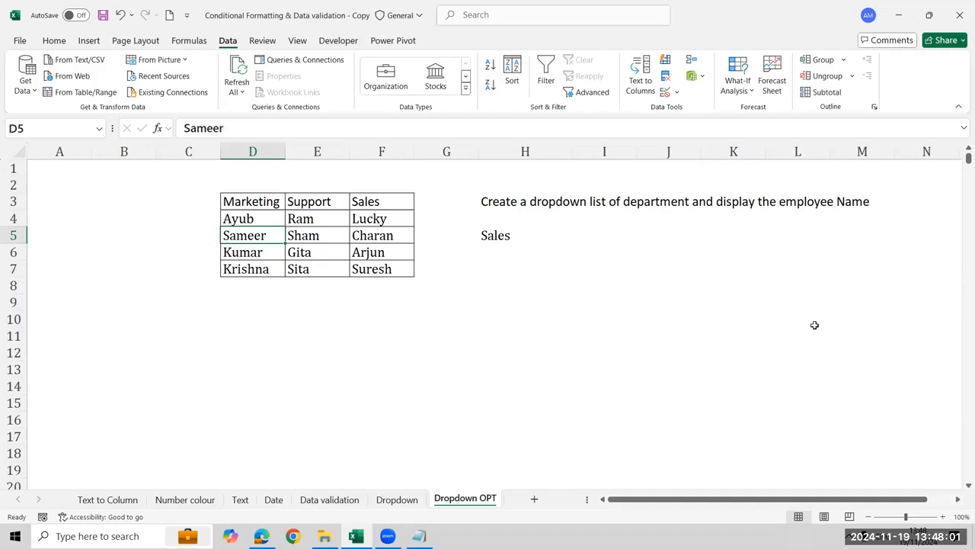
# Enter the label Department in H4 and fill the department cell H5 with yellow
pyautogui.press('Right')
pyautogui.press('Right')
pyautogui.press('Right')
pyautogui.press('Right')
pyautogui.press('Up')
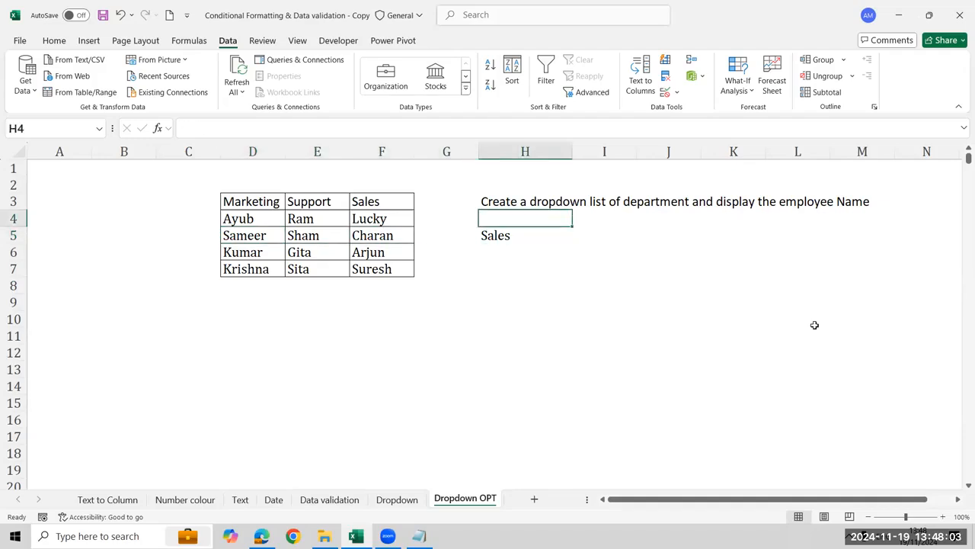
pyautogui.write('Department')
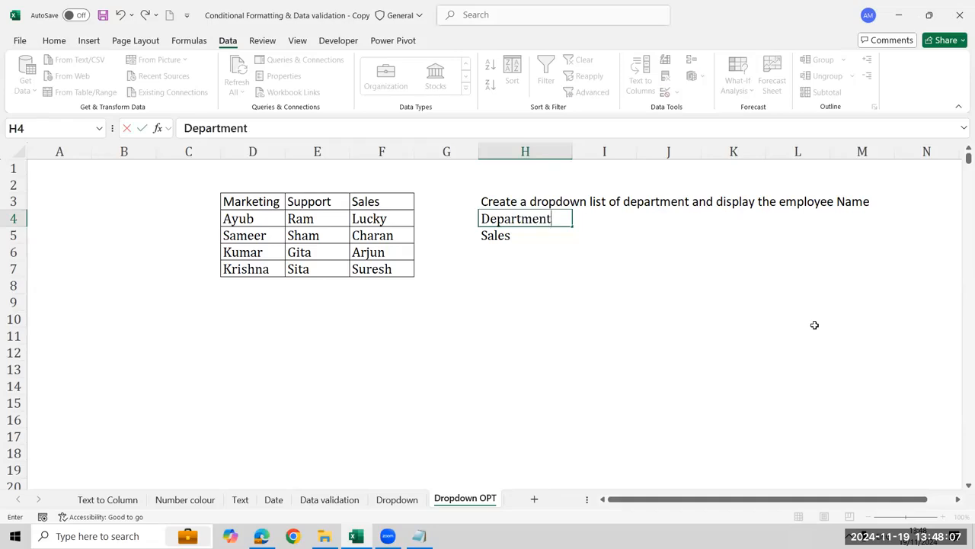
pyautogui.press('Return')
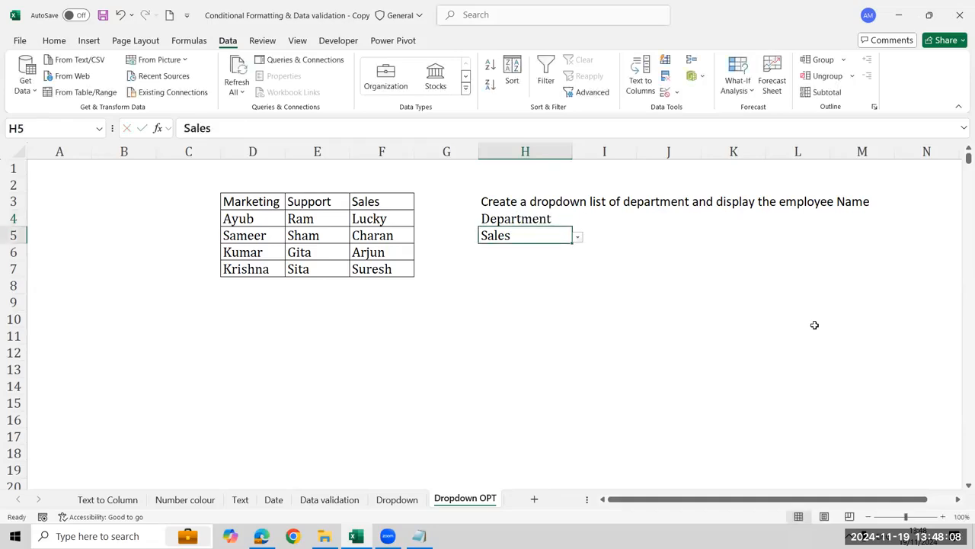
pyautogui.click(53, 40)
pyautogui.click(171, 84)
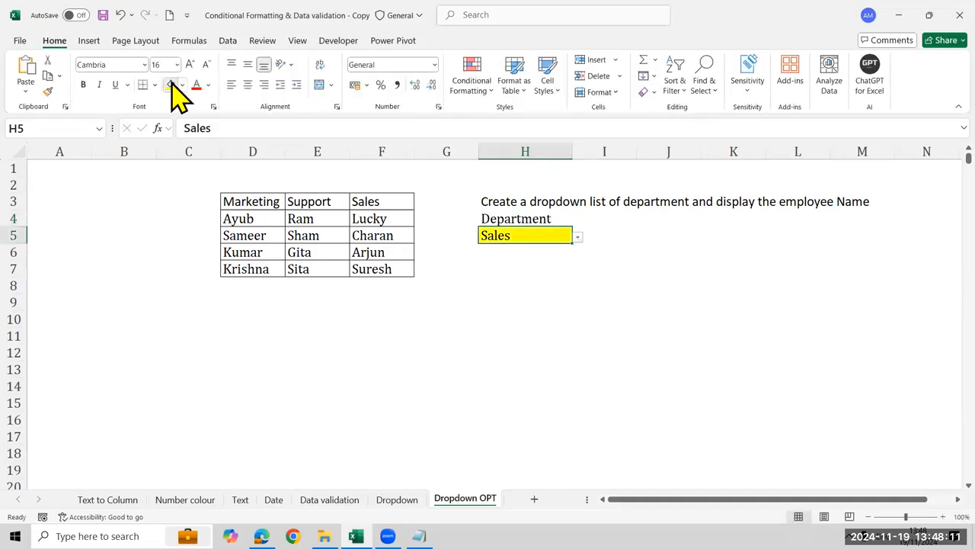
# Enter the label Employee Name in H6 and fill the cell below it, H7, with yellow
pyautogui.press('Down')
pyautogui.press('Down')
pyautogui.press('Down')
pyautogui.press('Up')
pyautogui.press('Up')
pyautogui.write('Employee Name')
pyautogui.press('Return')
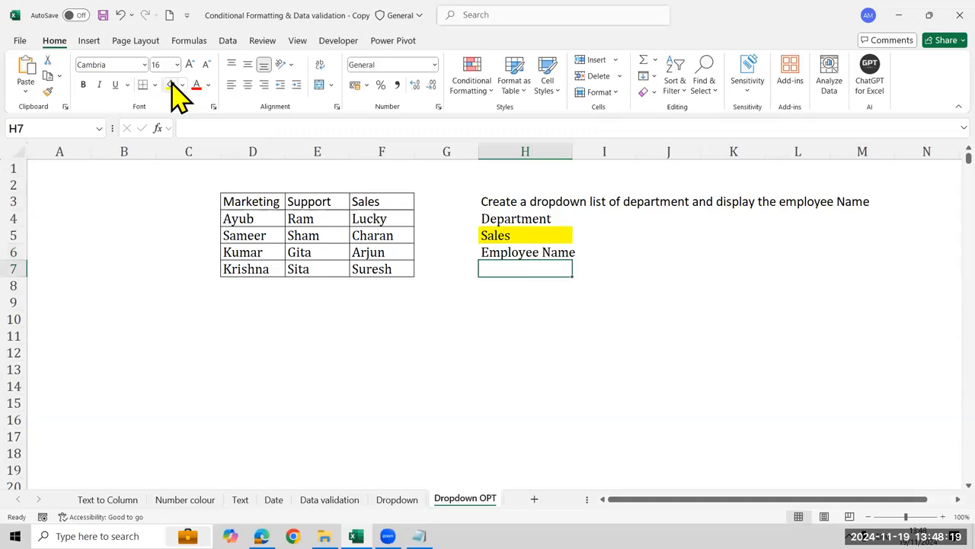
pyautogui.click(171, 84)
# Check the drop-down options of H5 and review its data validation settings
pyautogui.press('Down')
pyautogui.press('Down')
pyautogui.press('Down')
pyautogui.press('Up')
pyautogui.press('Up')
pyautogui.press('Up')
pyautogui.press('Up')
pyautogui.press('Up')
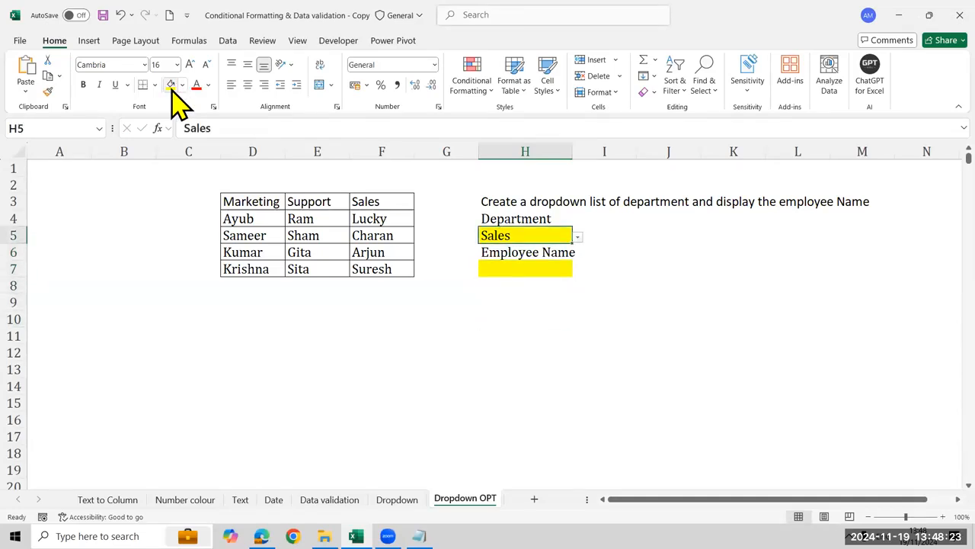
pyautogui.hotkey('alt', 'Down')
pyautogui.press('Escape')
pyautogui.hotkey('alt', 'd')
pyautogui.press('l')
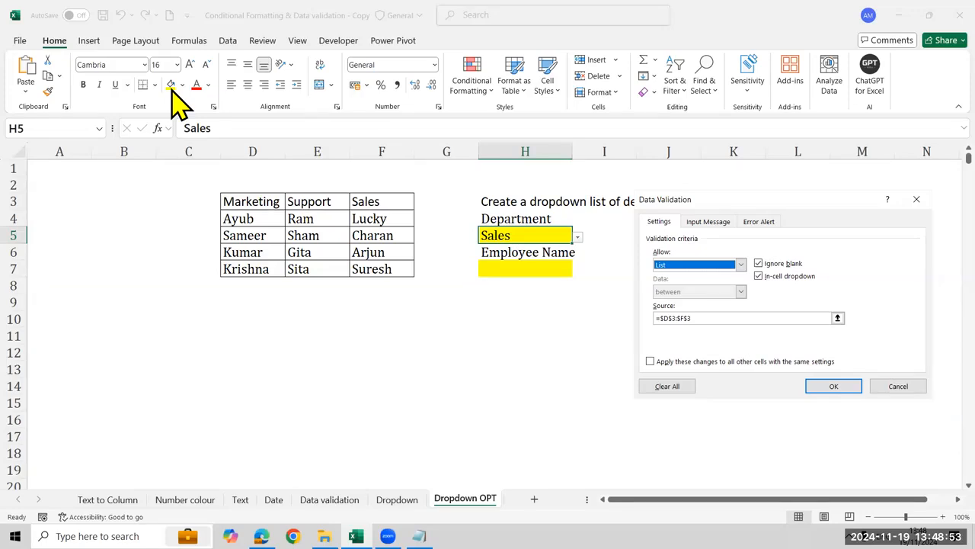
pyautogui.press('Escape')
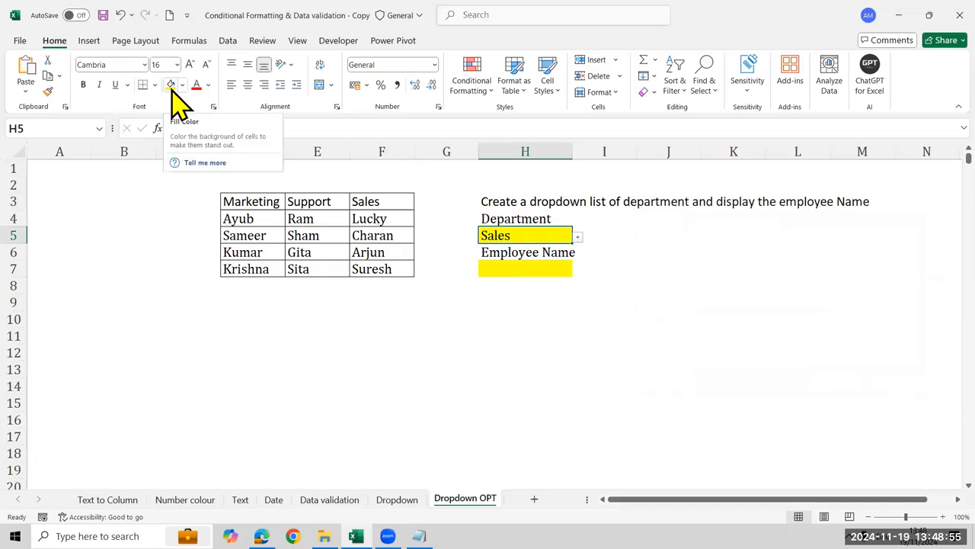
# Review the task description in H3 and the yellow department and employee cells below it
pyautogui.press('Up')
pyautogui.press('Up')
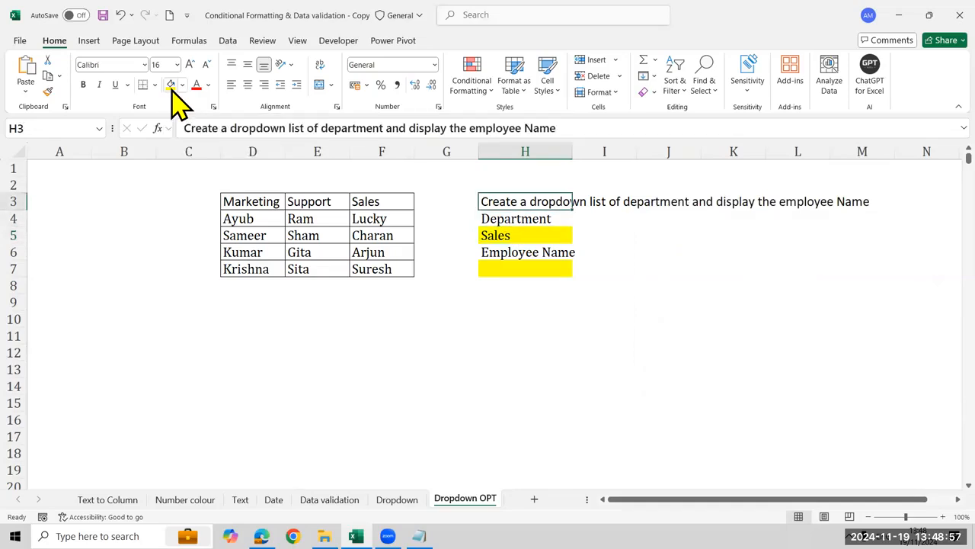
pyautogui.press('Right')
pyautogui.press('Right')
pyautogui.press('Right')
pyautogui.press('Right')
pyautogui.press('Right')
pyautogui.press('Right')
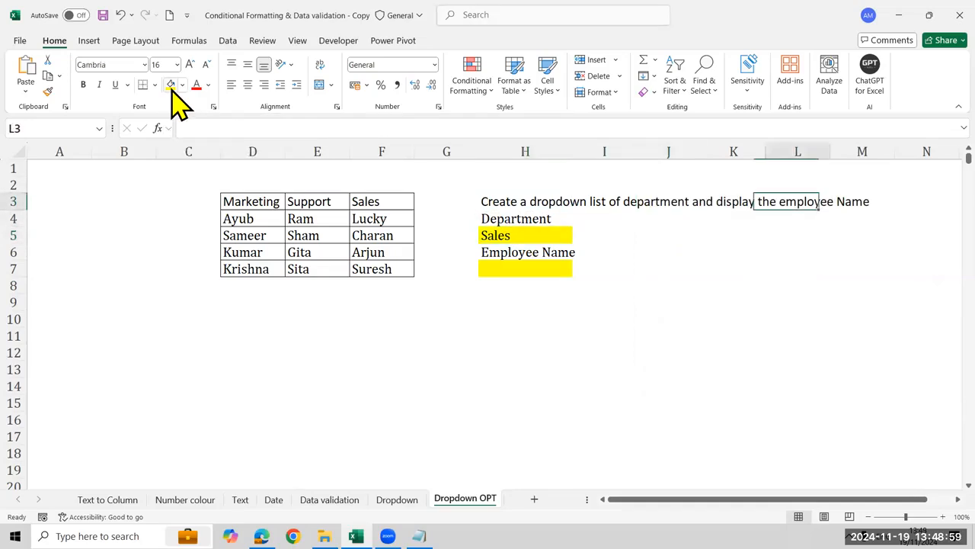
pyautogui.press('Left')
pyautogui.press('Left')
pyautogui.press('Left')
pyautogui.press('Left')
pyautogui.press('Down')
pyautogui.press('Down')
pyautogui.press('Down')
pyautogui.press('Down')
pyautogui.press('Down')
pyautogui.press('Left')
pyautogui.press('Left')
pyautogui.press('Up')
pyautogui.press('Up')
pyautogui.press('Up')
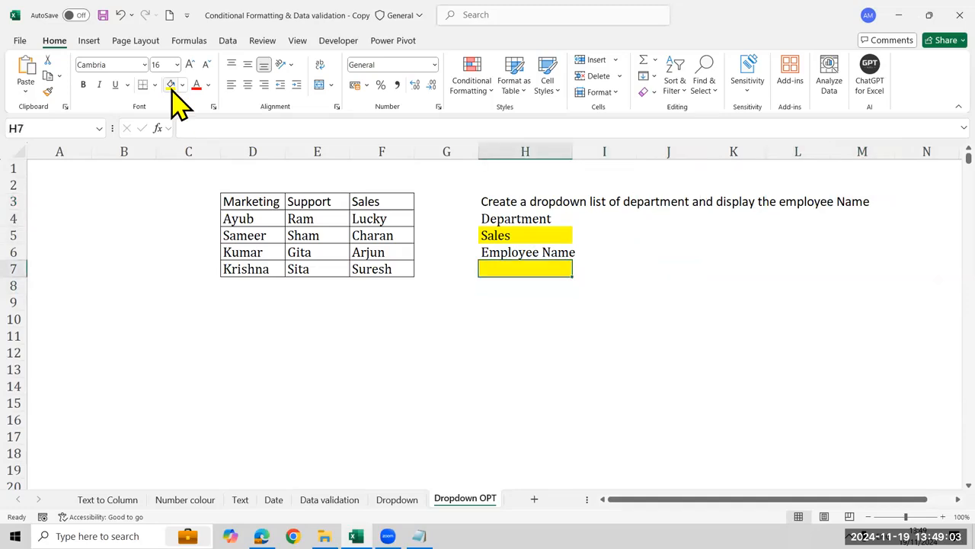
# Highlight the employee names listed under the Sales heading to examine them
pyautogui.press('Left')
pyautogui.press('Left')
pyautogui.press('Up')
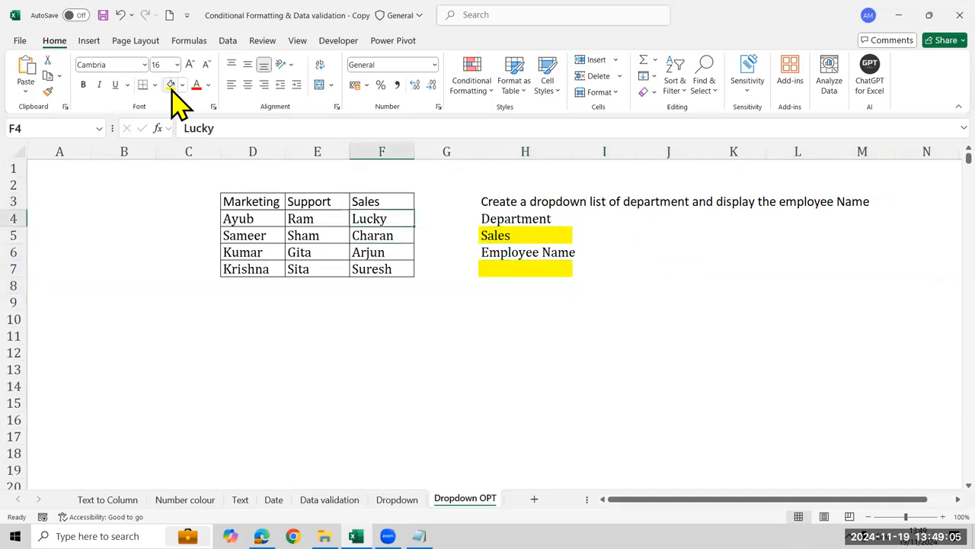
pyautogui.hotkey('shift', 'Down')
pyautogui.hotkey('shift', 'Down')
pyautogui.hotkey('shift', 'Down')
pyautogui.hotkey('shift', 'Down')
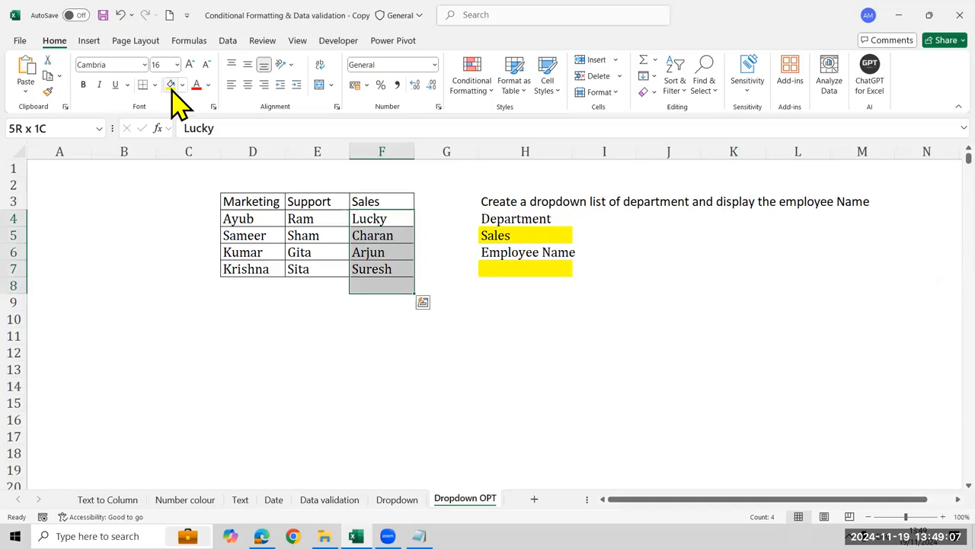
pyautogui.press('Left')
pyautogui.press('Left')
pyautogui.press('Left')
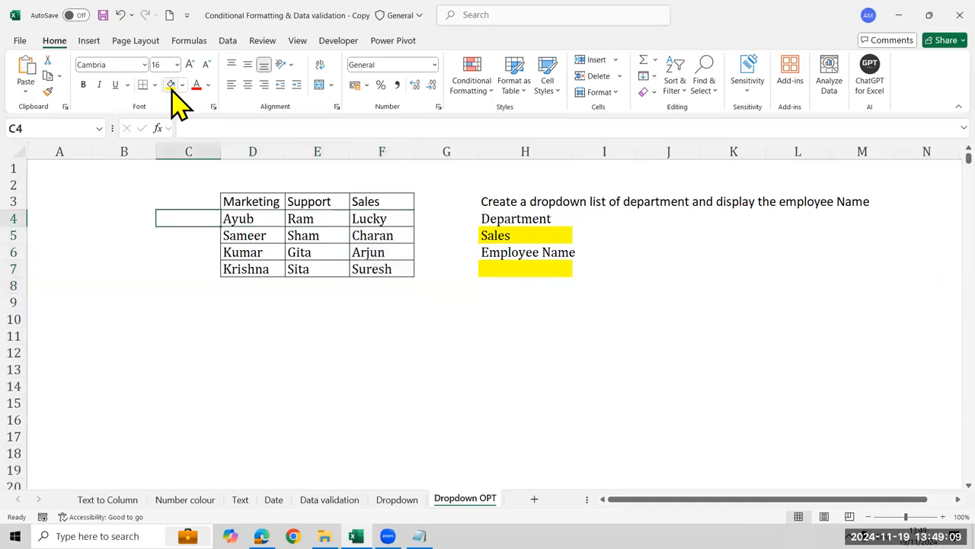
# Name the employee range D4:D7 Marketing
pyautogui.press('Right')
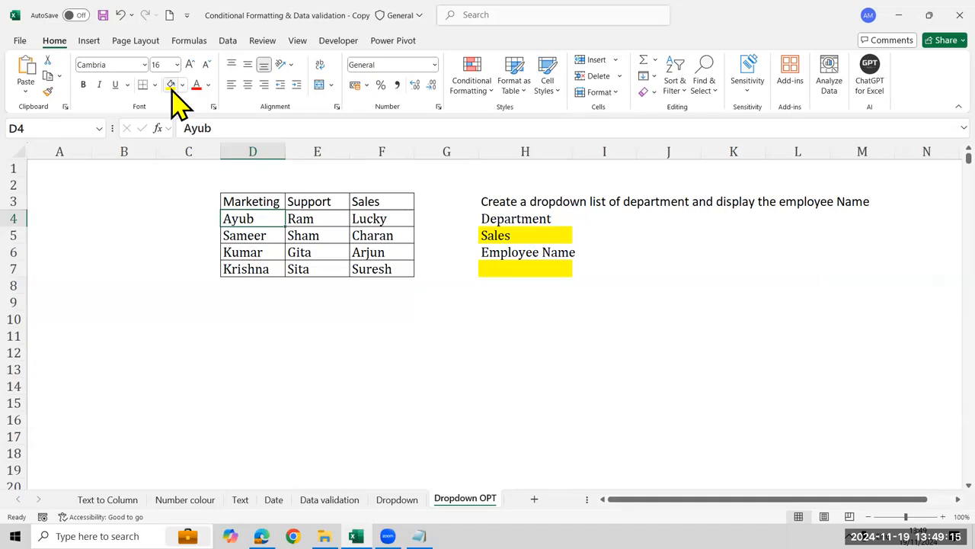
pyautogui.hotkey('shift', 'Down')
pyautogui.hotkey('shift', 'Down')
pyautogui.hotkey('shift', 'Down')
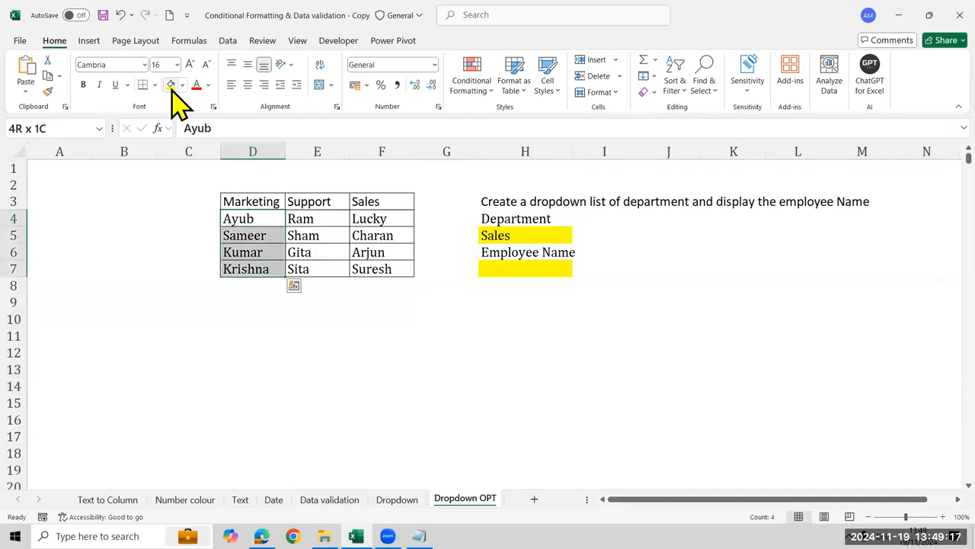
pyautogui.click(77, 125)
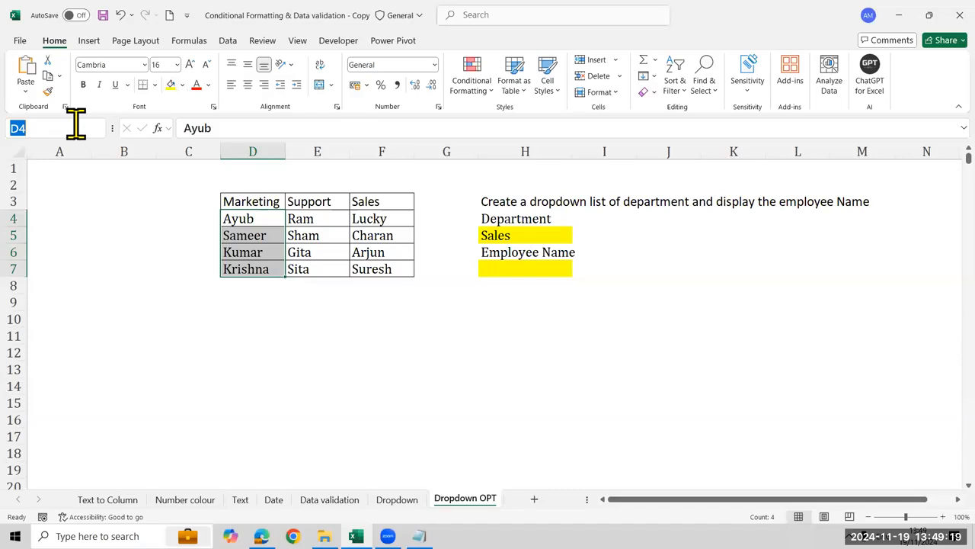
pyautogui.write('Marketing')
pyautogui.press('Return')
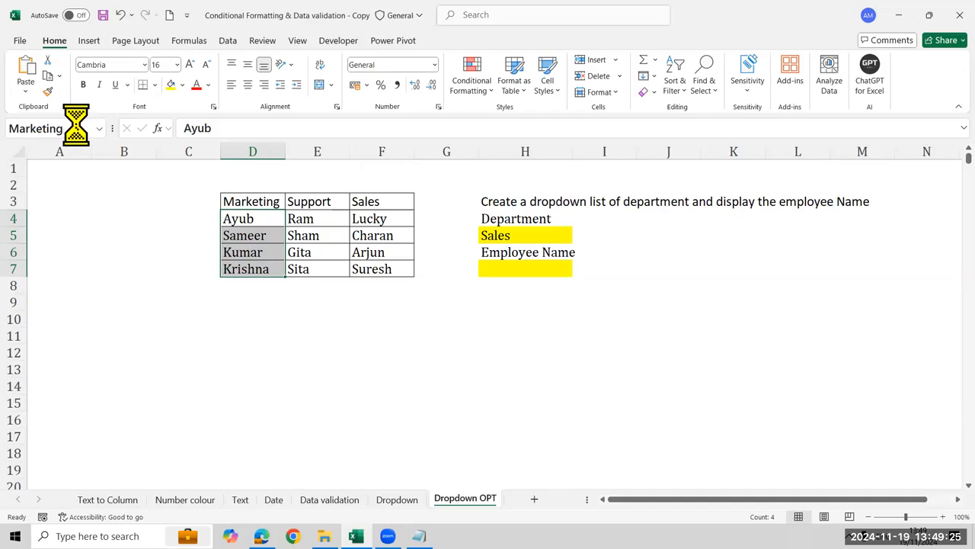
# Name the employee range E4:E7 Support
pyautogui.press('Right')
pyautogui.press('Right')
pyautogui.press('Left')
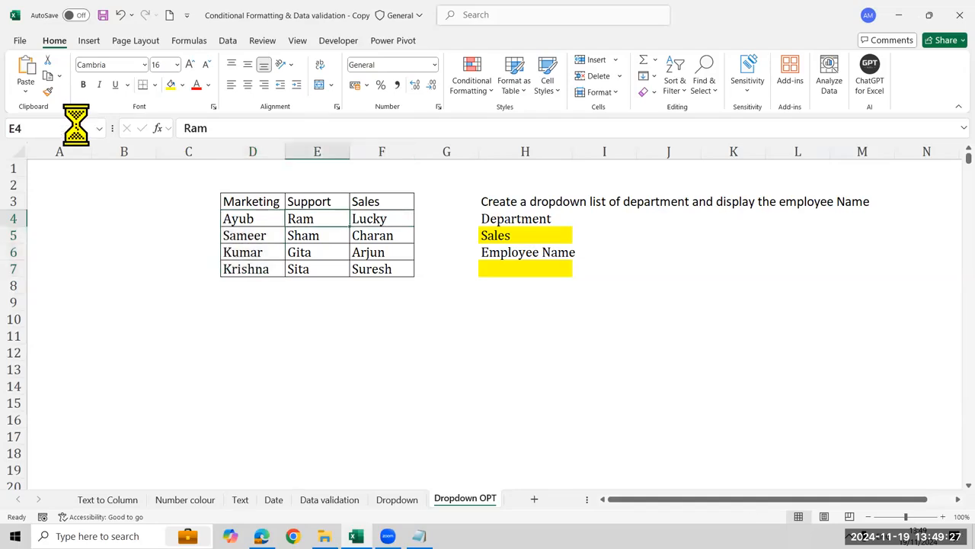
pyautogui.hotkey('shift', 'Down')
pyautogui.hotkey('shift', 'Down')
pyautogui.hotkey('shift', 'Down')
pyautogui.click(75, 128)
pyautogui.write('Su')
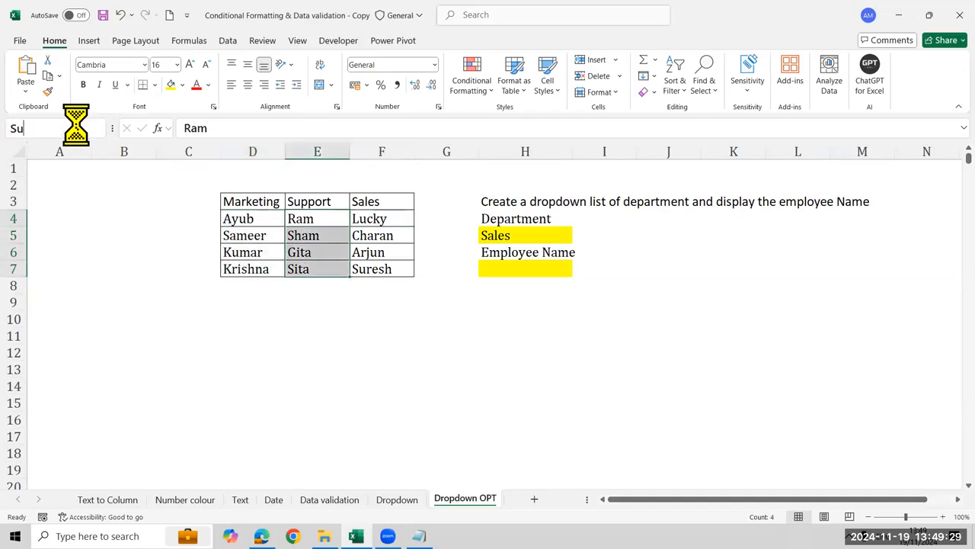
pyautogui.write('pport')
pyautogui.press('Return')
# Name the employee range F4:F7 Sales
pyautogui.press('Right')
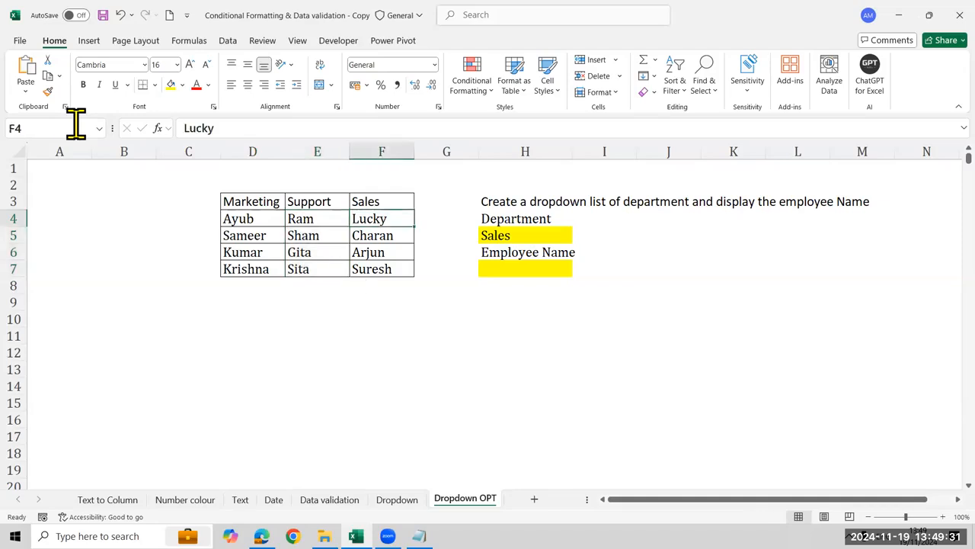
pyautogui.hotkey('shift', 'Down')
pyautogui.hotkey('shift', 'Down')
pyautogui.hotkey('shift', 'Down')
pyautogui.click(75, 128)
pyautogui.write('Sales')
pyautogui.press('Return')
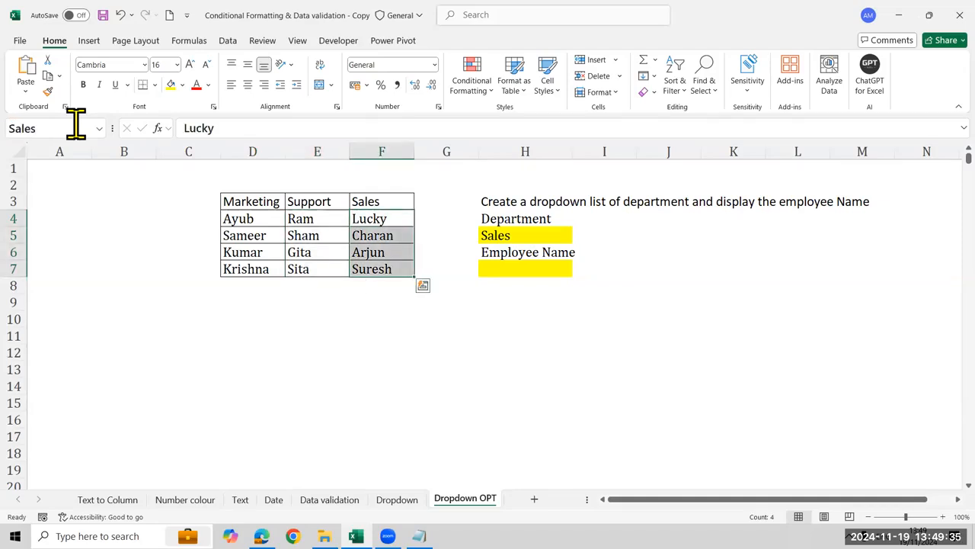
# Reselect D4:D7 to check its range name and outline the names with a red annotation rectangle
pyautogui.press('Left')
pyautogui.press('Left')
pyautogui.hotkey('shift', 'Down')
pyautogui.hotkey('shift', 'Down')
pyautogui.hotkey('shift', 'Down')
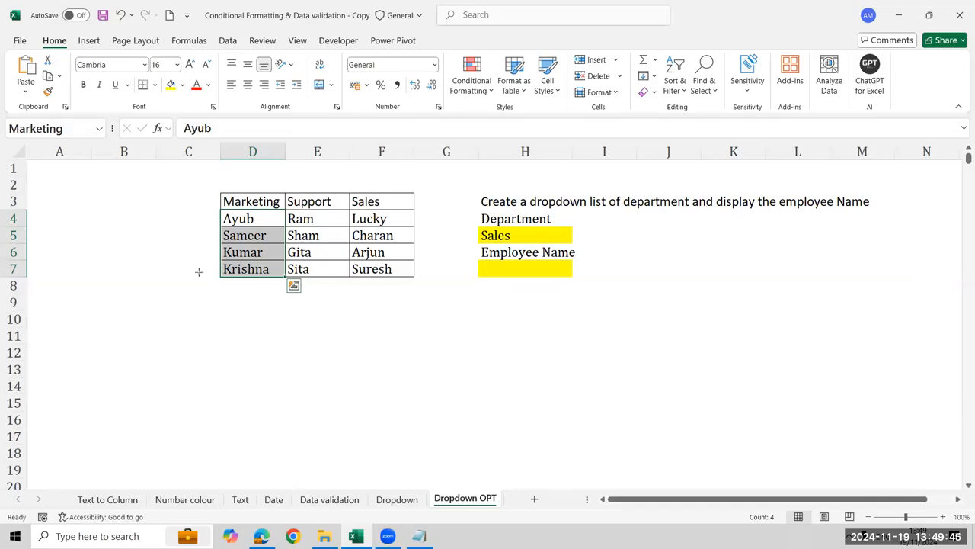
pyautogui.moveTo(219, 211); pyautogui.dragTo(287, 276)
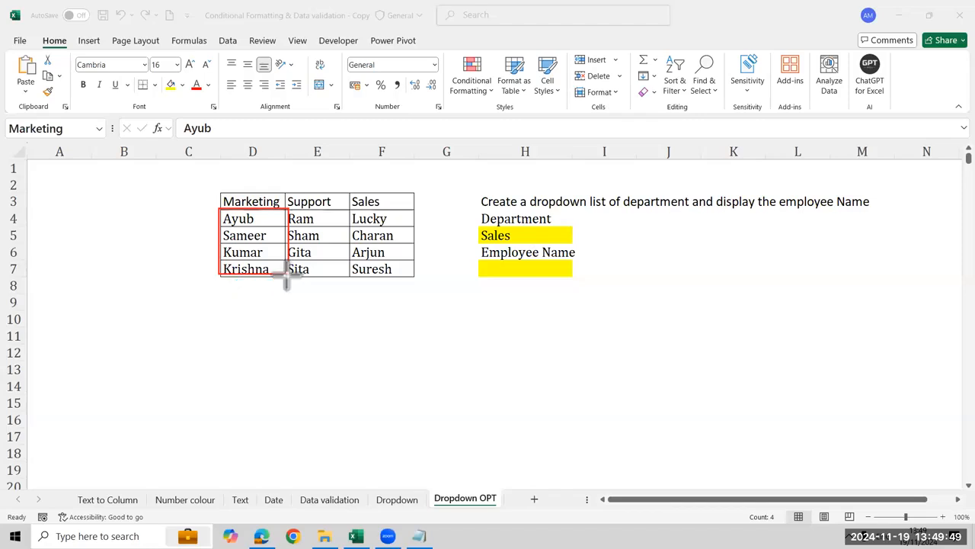
# Outline the displayed range name with a red annotation rectangle and reselect D4:D7 to check its name
pyautogui.moveTo(0, 112); pyautogui.dragTo(106, 143)
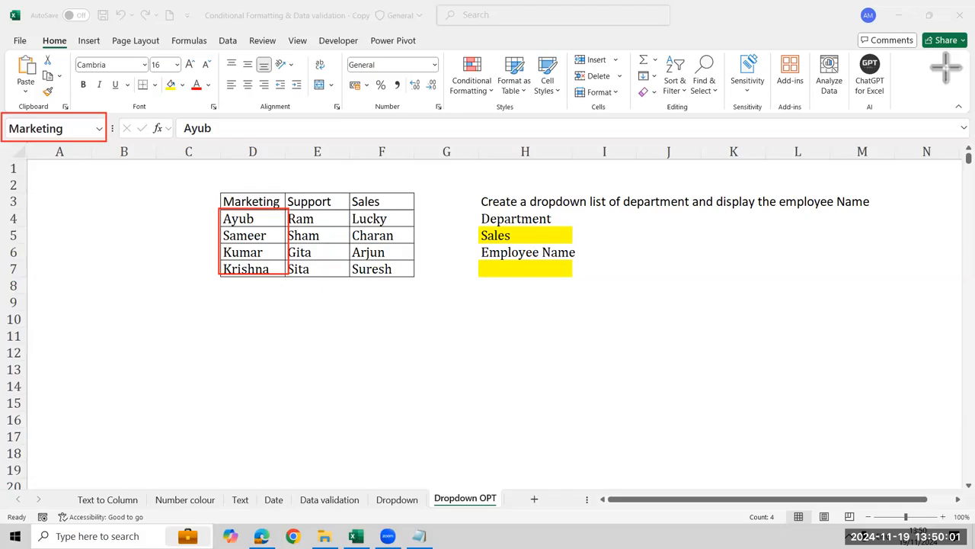
pyautogui.click(336, 222)
pyautogui.click(336, 221)
pyautogui.click(247, 220)
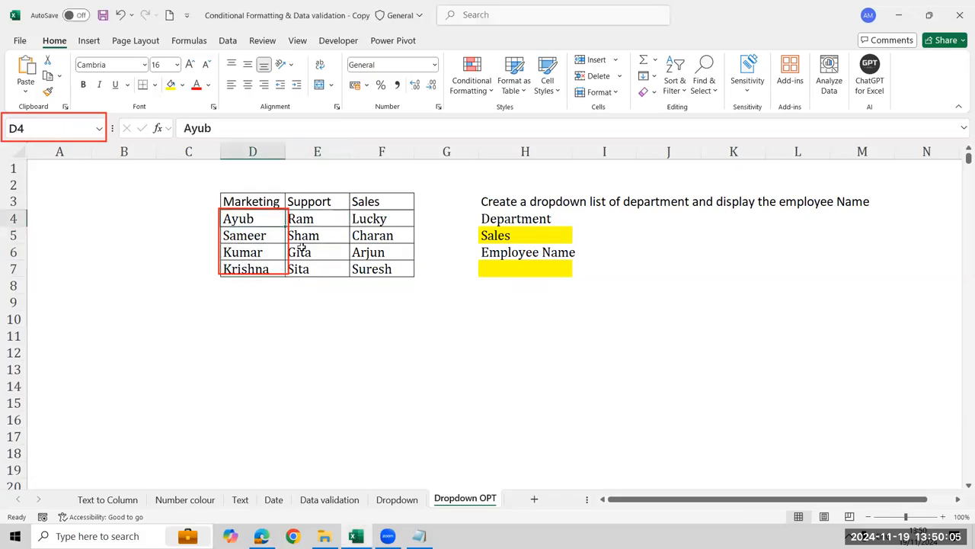
pyautogui.moveTo(302, 248); pyautogui.dragTo(294, 282)
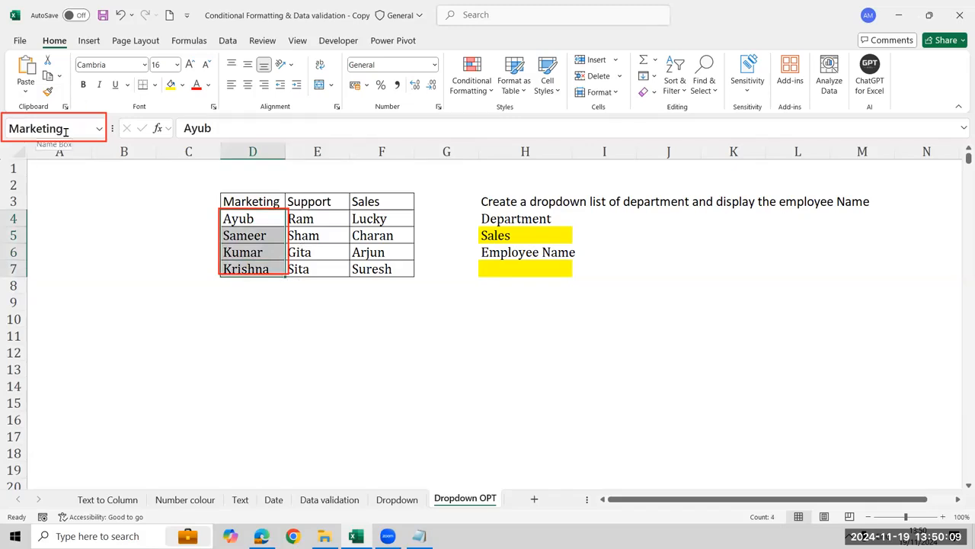
pyautogui.press('Return')
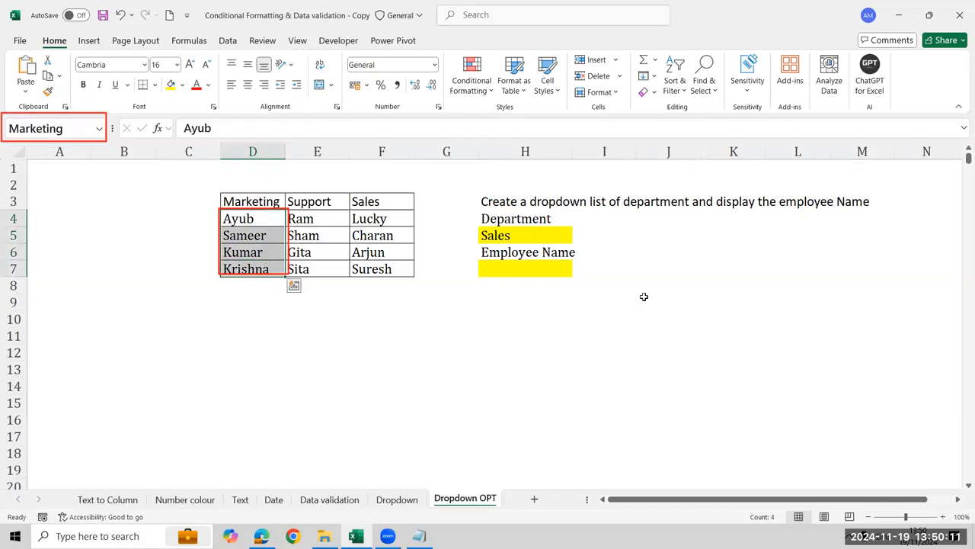
# Select the Support names in E4:E7 and the Marketing names in D4:D7 to compare their range names
pyautogui.press('Right')
pyautogui.hotkey('shift', 'Down')
pyautogui.hotkey('shift', 'Down')
pyautogui.hotkey('shift', 'Down')
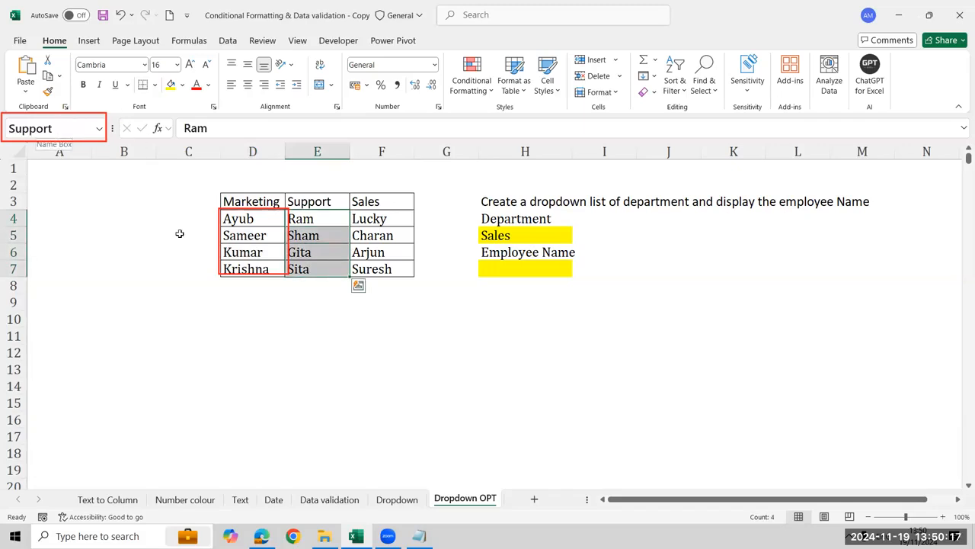
pyautogui.press('Left')
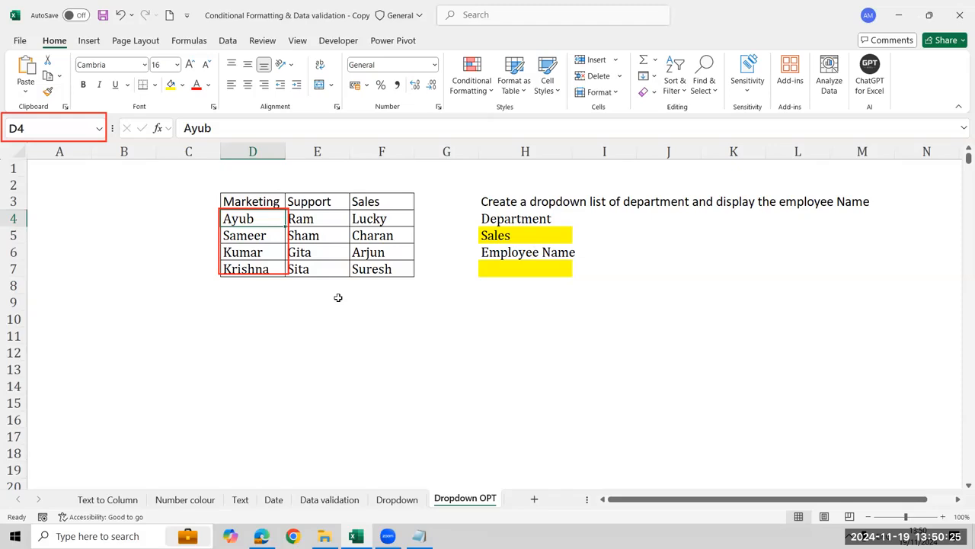
pyautogui.hotkey('shift', 'Down')
pyautogui.hotkey('shift', 'Down')
pyautogui.hotkey('shift', 'Down')
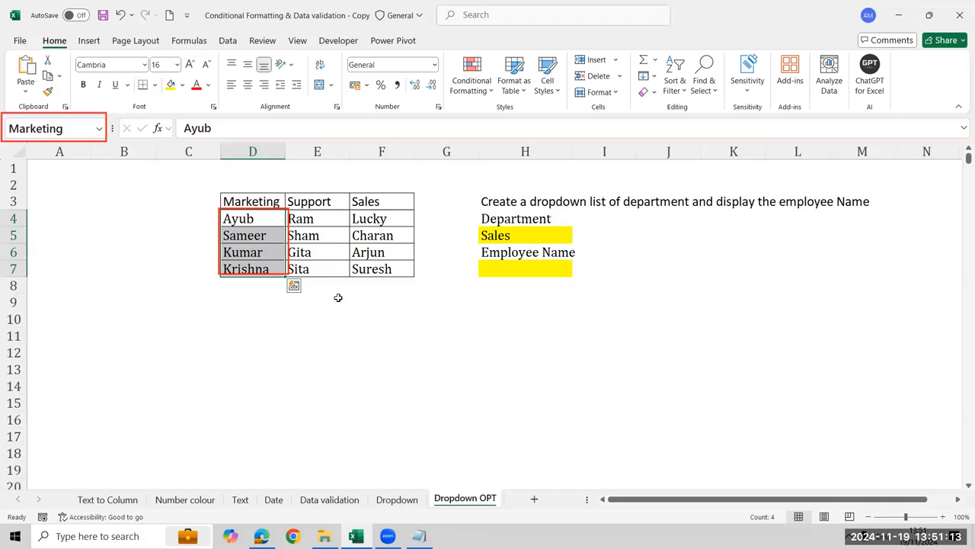
# Enter the formula =H5 in cell H10 to reference the selected department
pyautogui.click(531, 267)
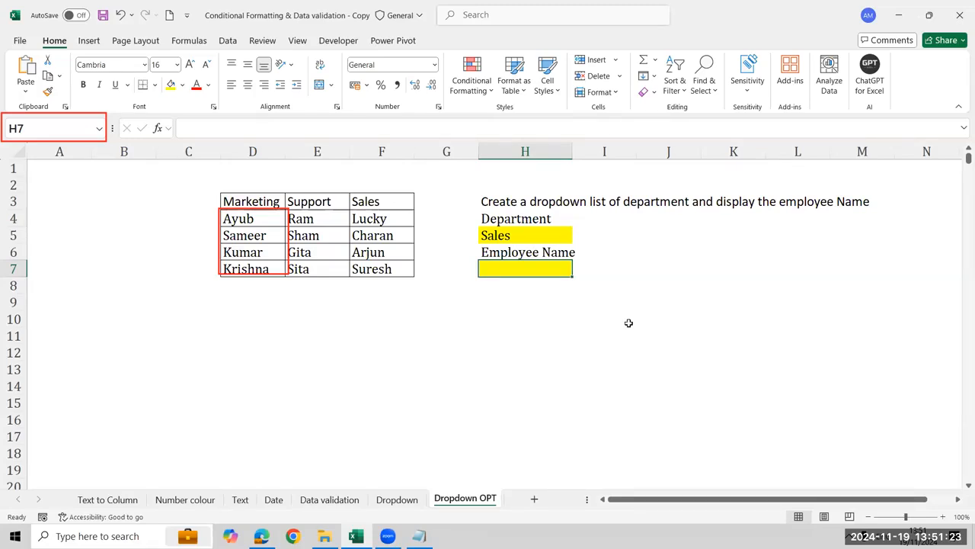
pyautogui.press('Down')
pyautogui.press('Down')
pyautogui.press('Down')
pyautogui.write('=')
pyautogui.press('Up')
pyautogui.press('Up')
pyautogui.press('Up')
pyautogui.press('Up')
pyautogui.press('Up')
pyautogui.press('Return')
pyautogui.press('Up')
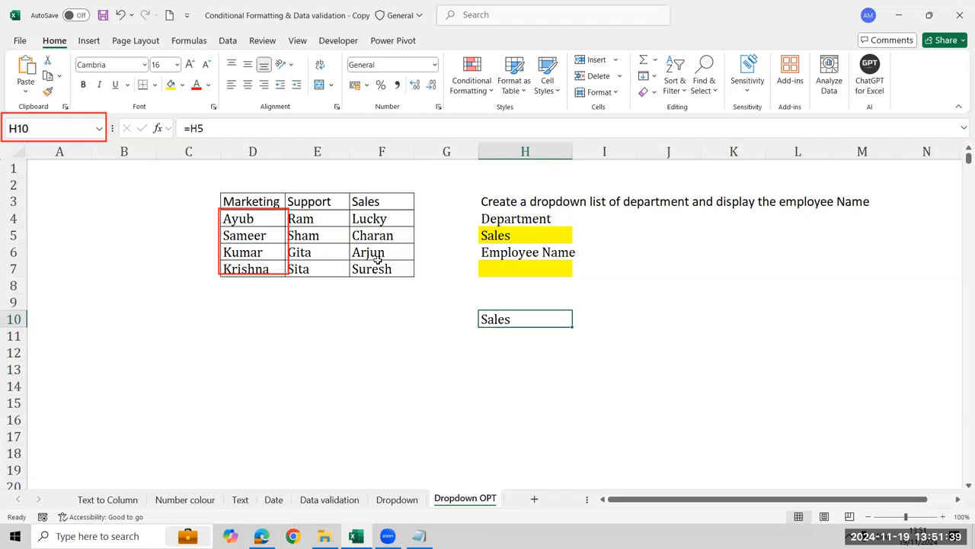
# Enter the formula =INDIRECT(H5) in cell H12 to return the employee names of the selected department
pyautogui.press('Down')
pyautogui.press('Down')
pyautogui.write('=in')
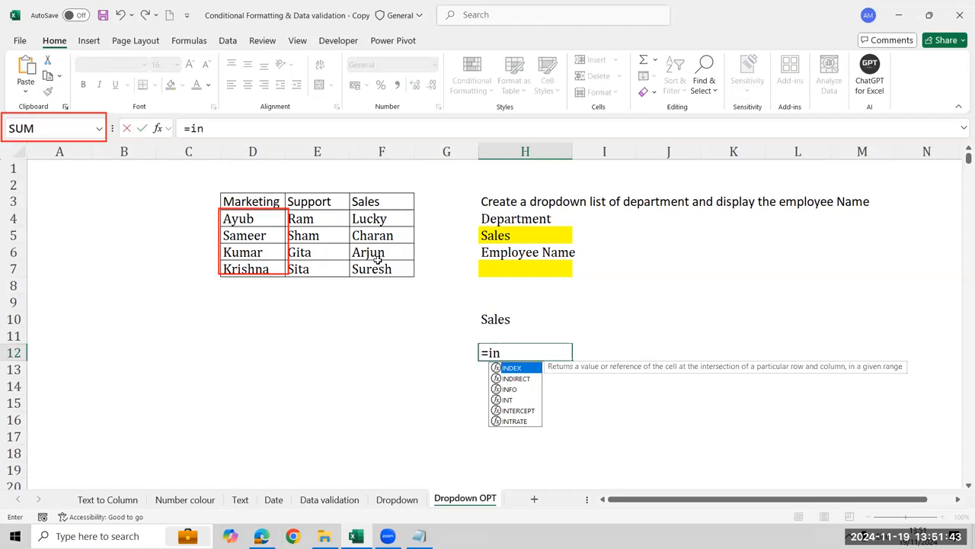
pyautogui.press('Down')
pyautogui.press('Tab')
pyautogui.press('Up')
pyautogui.press('Up')
pyautogui.press('Up')
pyautogui.press('Up')
pyautogui.press('Up')
pyautogui.press('Up')
pyautogui.press('Up')
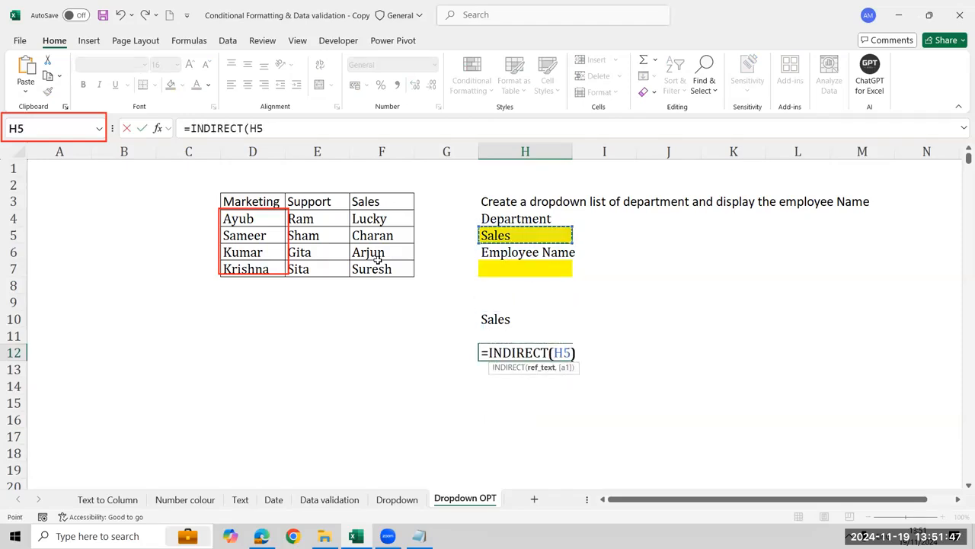
pyautogui.write(')')
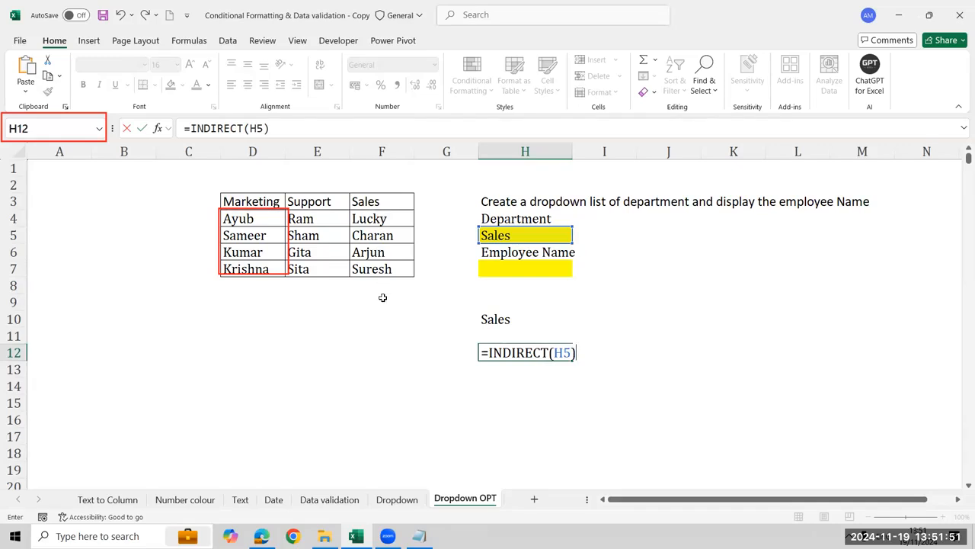
pyautogui.press('Return')
pyautogui.press('Up')
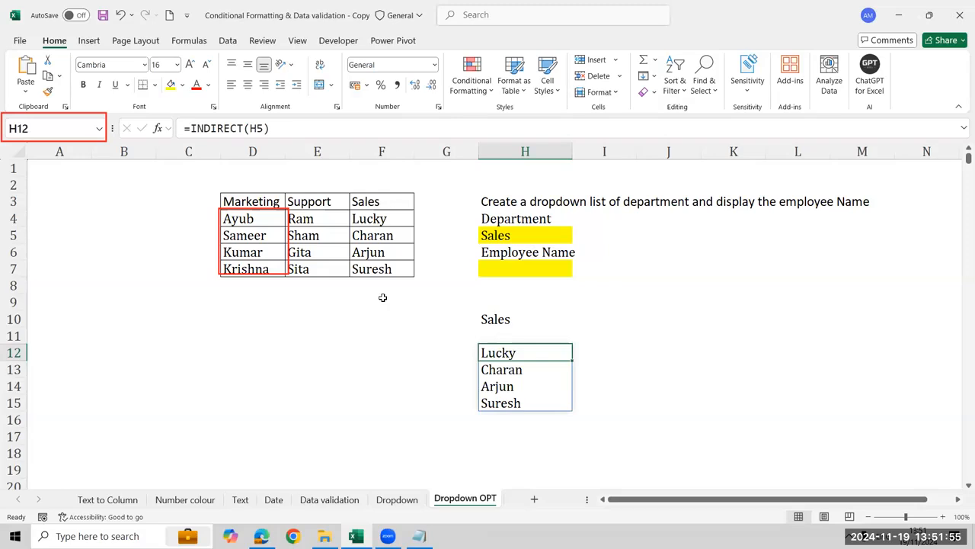
# Clear the test formulas from H12:H15 and H10
pyautogui.hotkey('shift', 'Down')
pyautogui.hotkey('shift', 'Down')
pyautogui.hotkey('shift', 'Down')
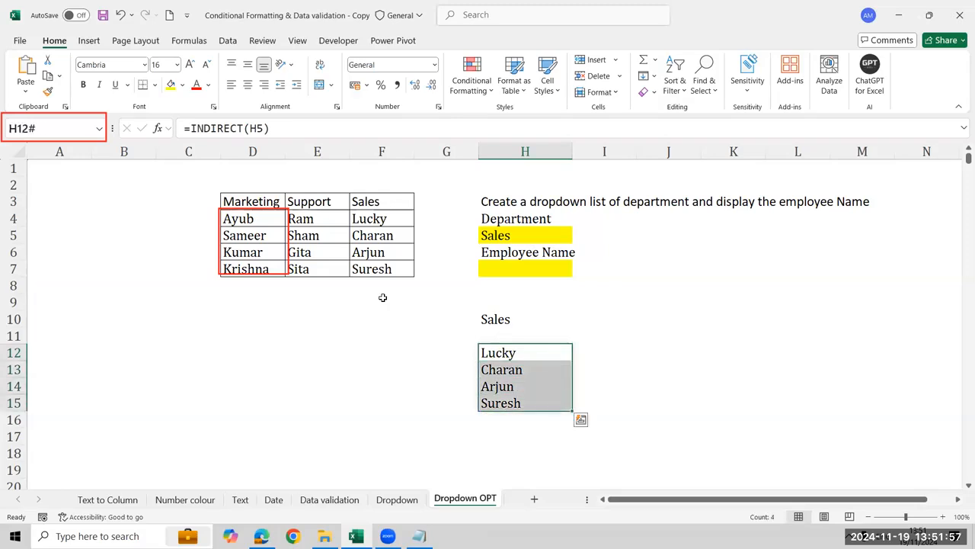
pyautogui.press('Delete')
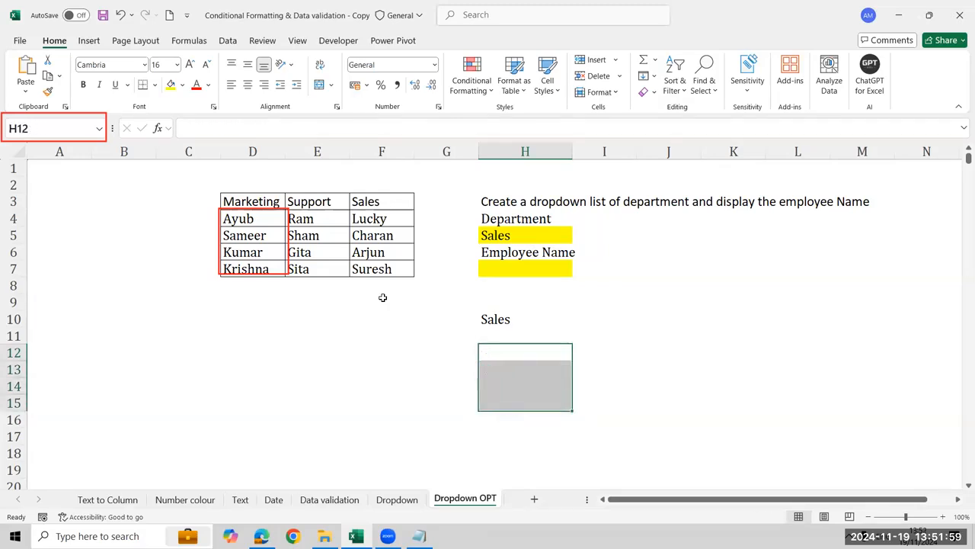
pyautogui.press('Up')
pyautogui.press('Up')
pyautogui.press('Delete')
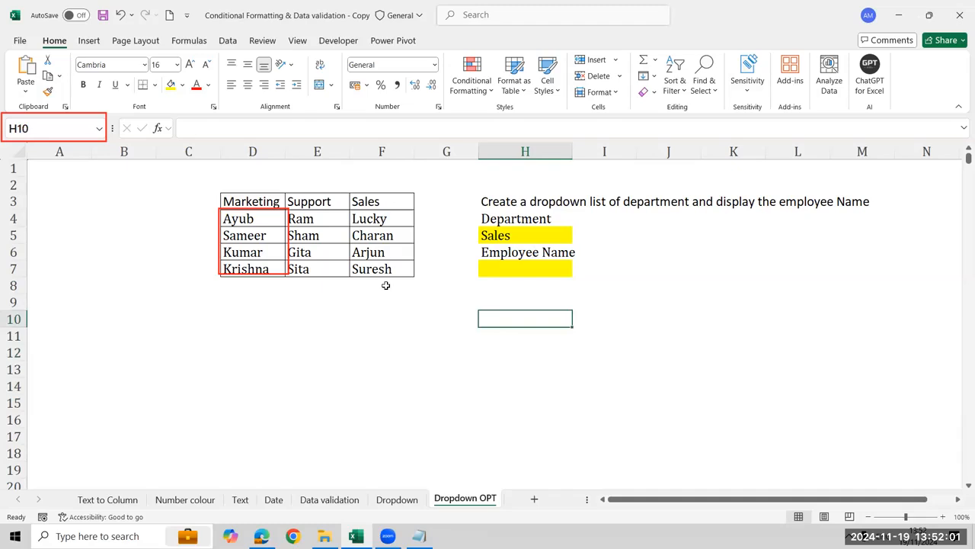
# Open the data validation settings for the Employee Name cell H7 and allow List values
pyautogui.click(511, 270)
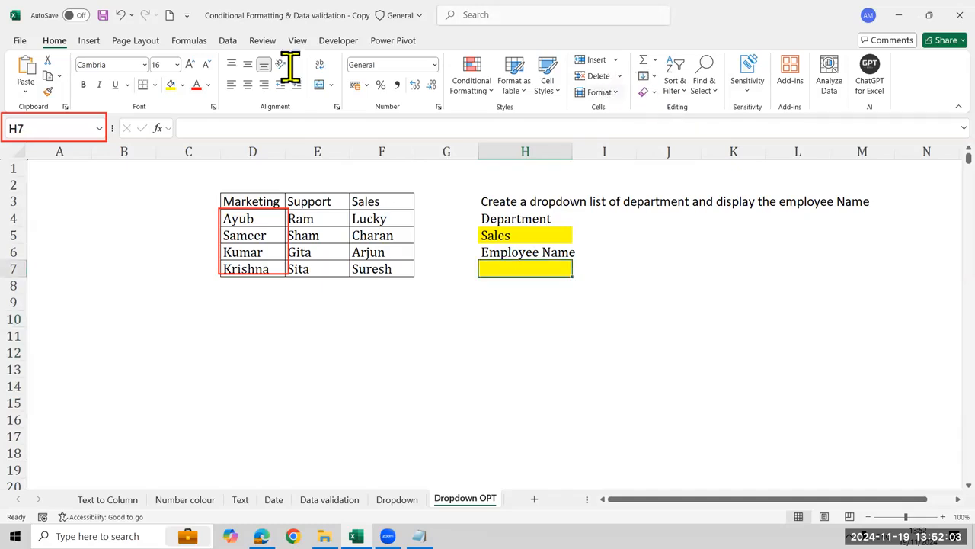
pyautogui.click(229, 42)
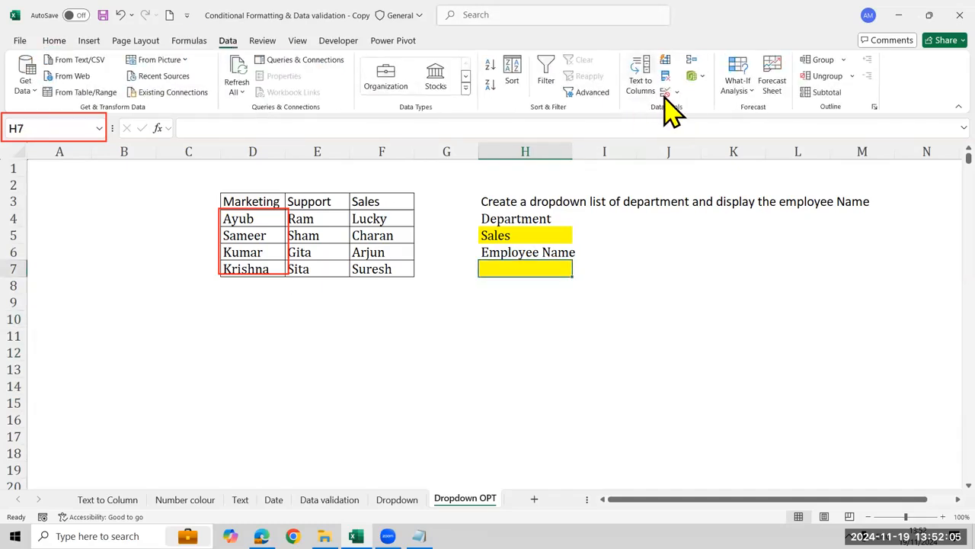
pyautogui.hotkey('alt', 'a')
pyautogui.press('v')
pyautogui.press('v')
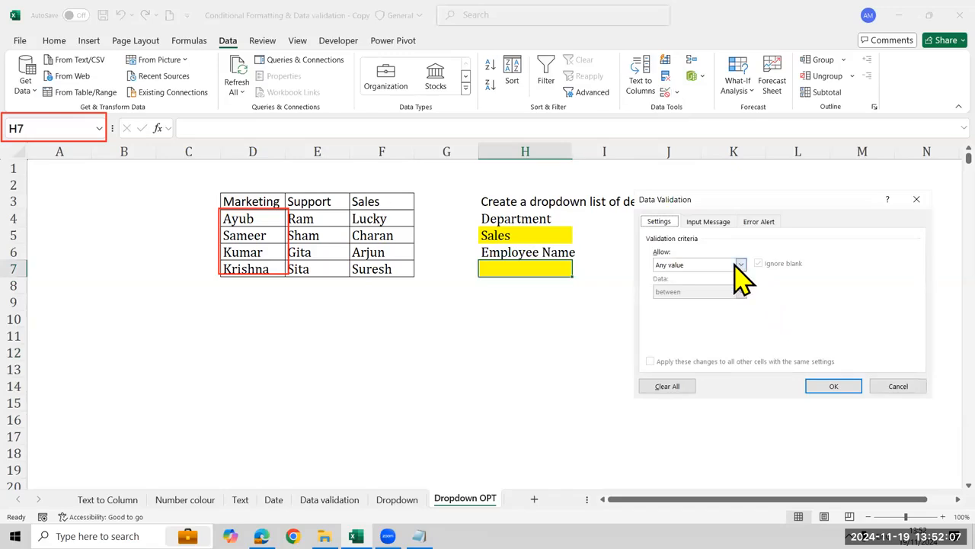
pyautogui.click(740, 265)
pyautogui.click(736, 302)
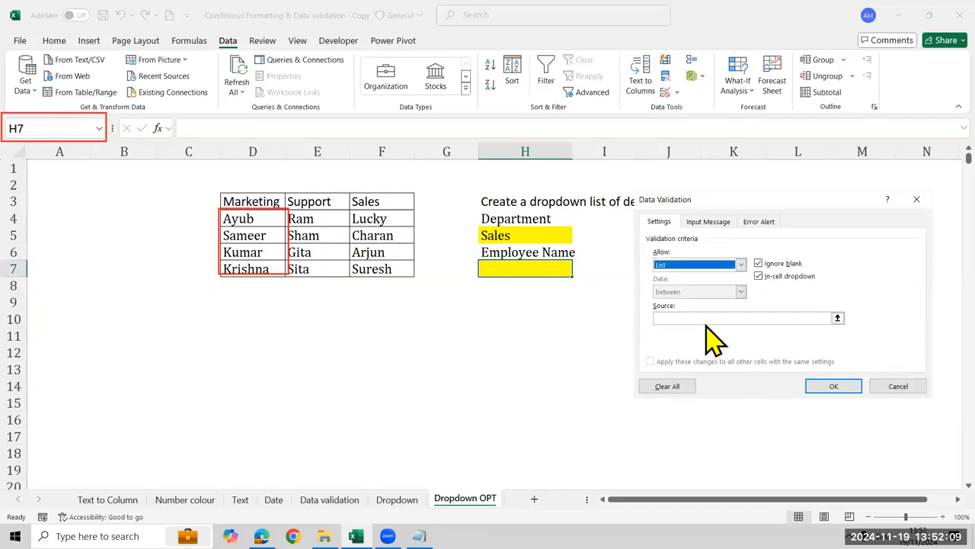
# Set the list source for H7 to =indirect($H$5) and apply the validation
pyautogui.click(712, 317)
pyautogui.write('=i')
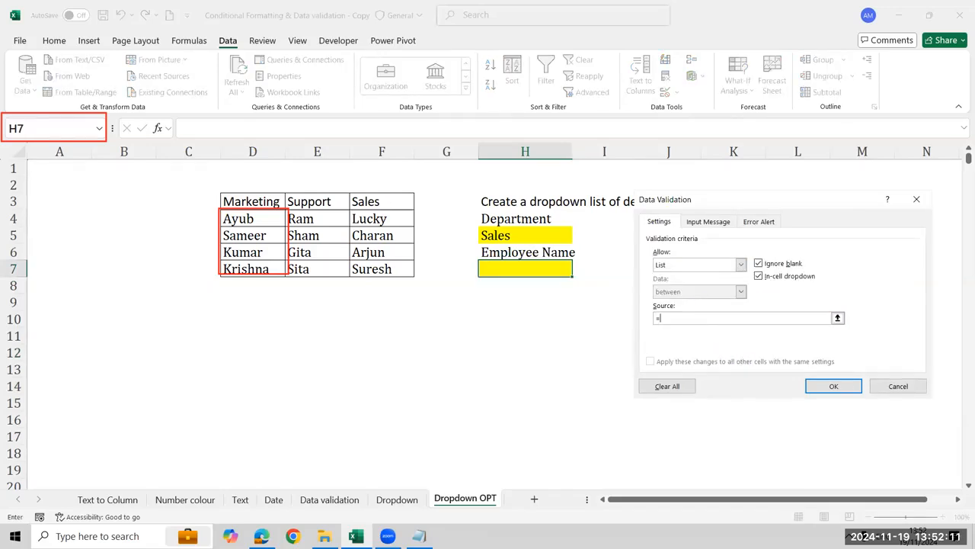
pyautogui.write('ndirect(')
pyautogui.click(513, 229)
pyautogui.write(')')
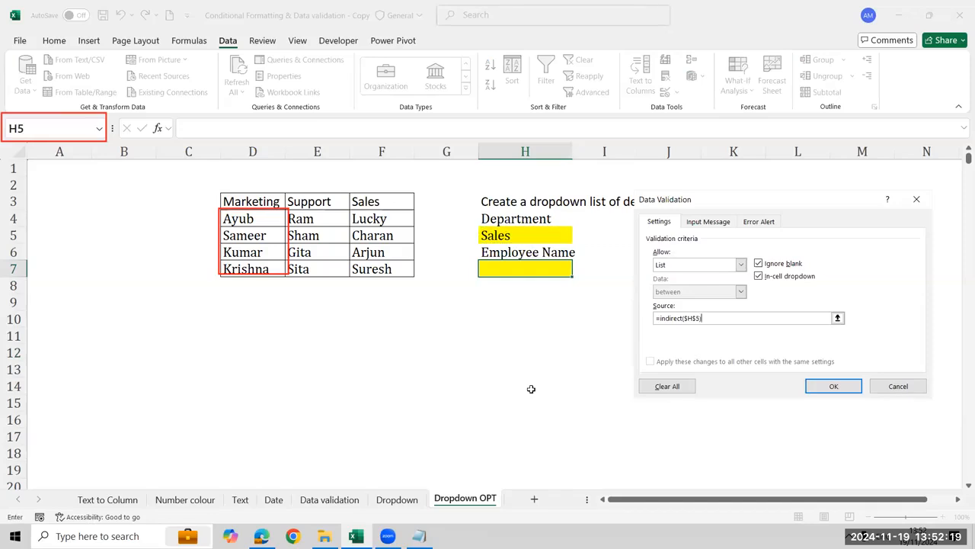
pyautogui.click(844, 388)
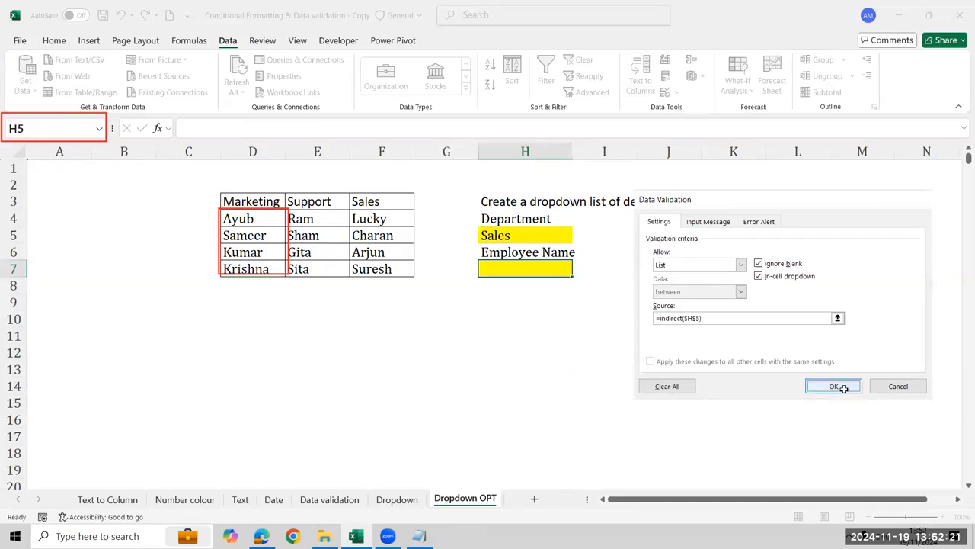
# Set the department in H5 to Marketing and check which employee names the H7 drop-down offers
pyautogui.click(578, 270)
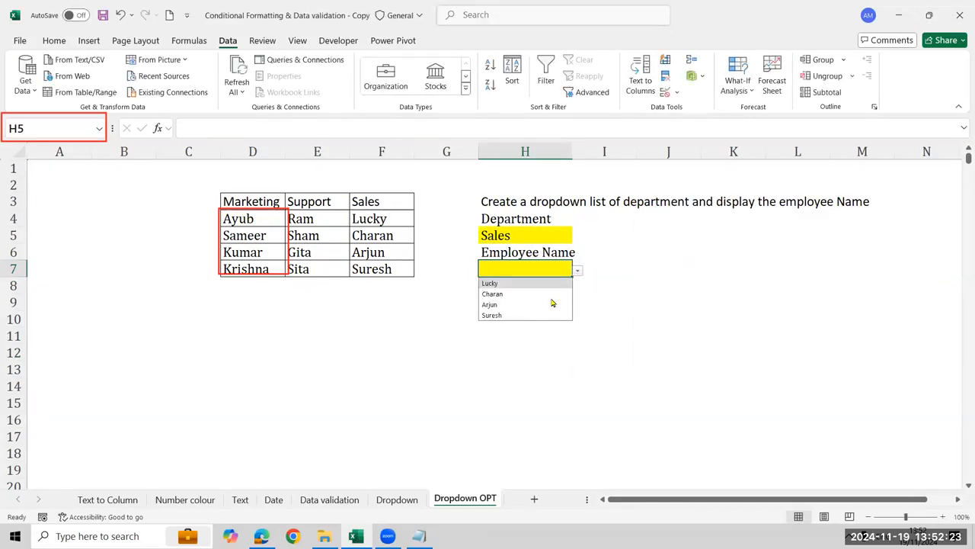
pyautogui.click(541, 239)
pyautogui.click(543, 237)
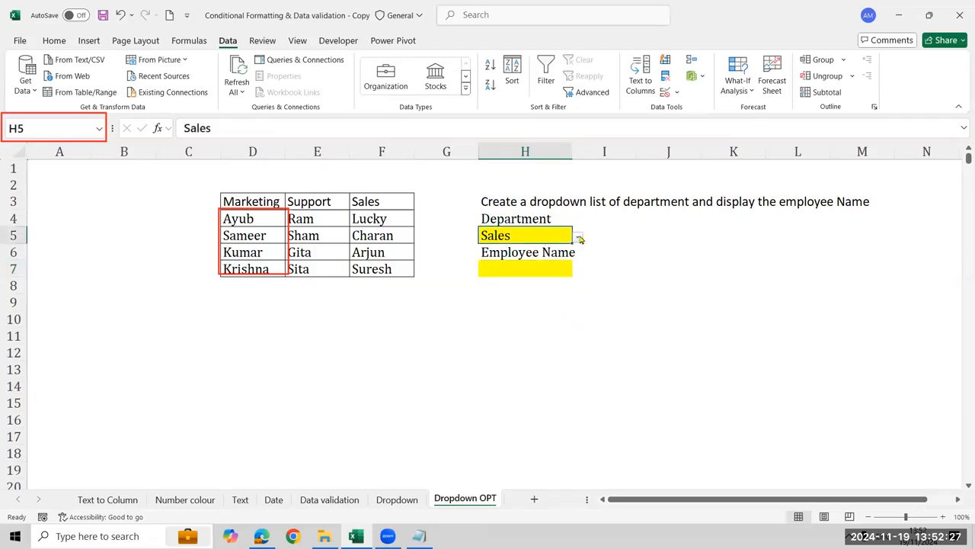
pyautogui.click(578, 237)
pyautogui.click(534, 249)
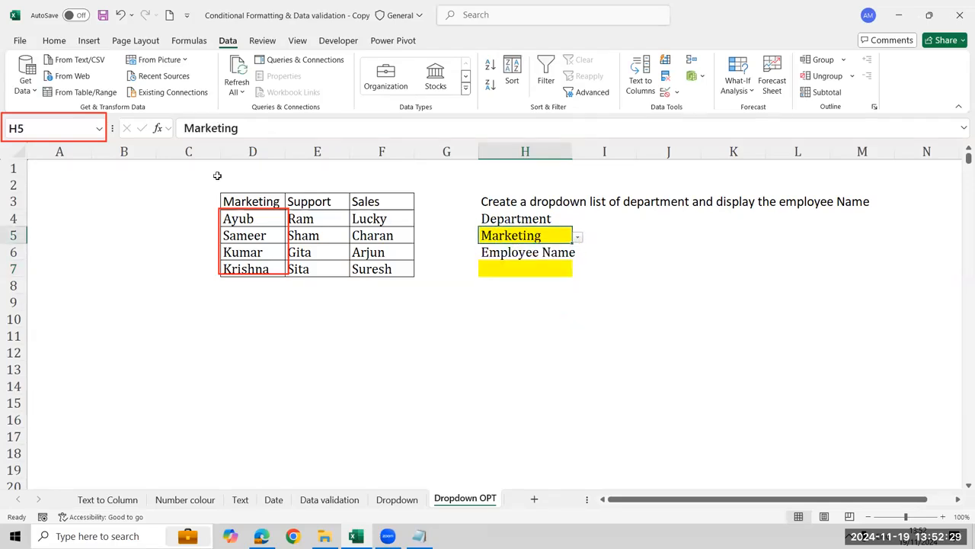
pyautogui.click(547, 270)
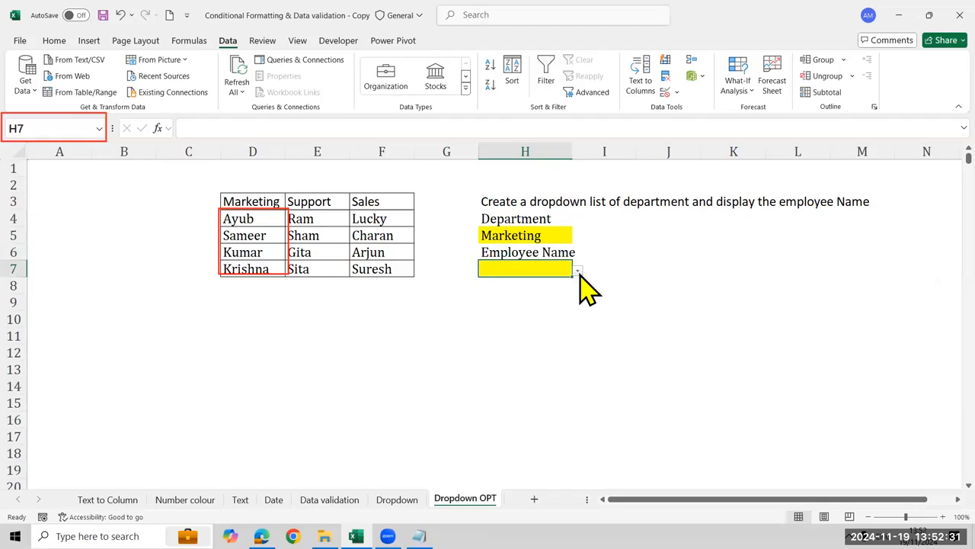
pyautogui.click(579, 271)
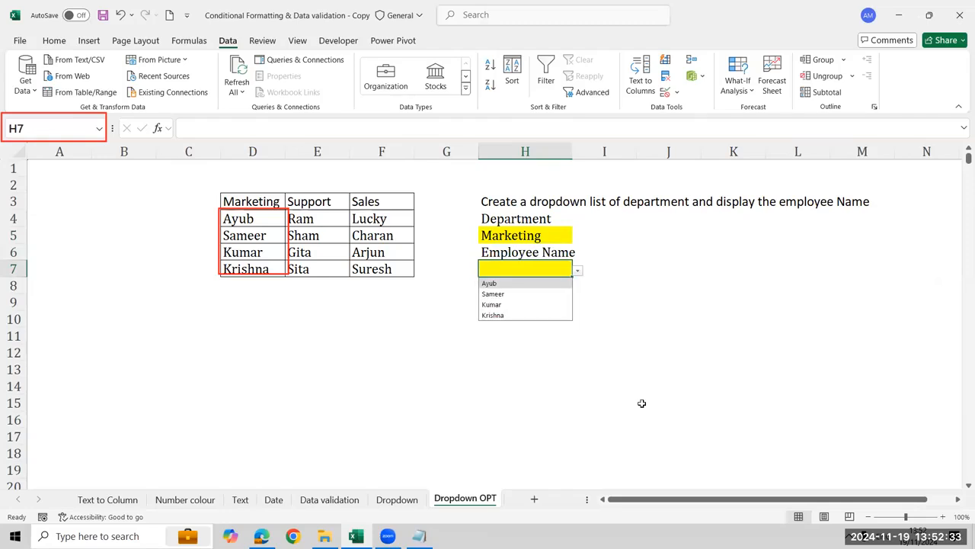
pyautogui.click(629, 384)
# Set the department in H5 to Support and check the employee choices in the H7 drop-down
pyautogui.click(548, 237)
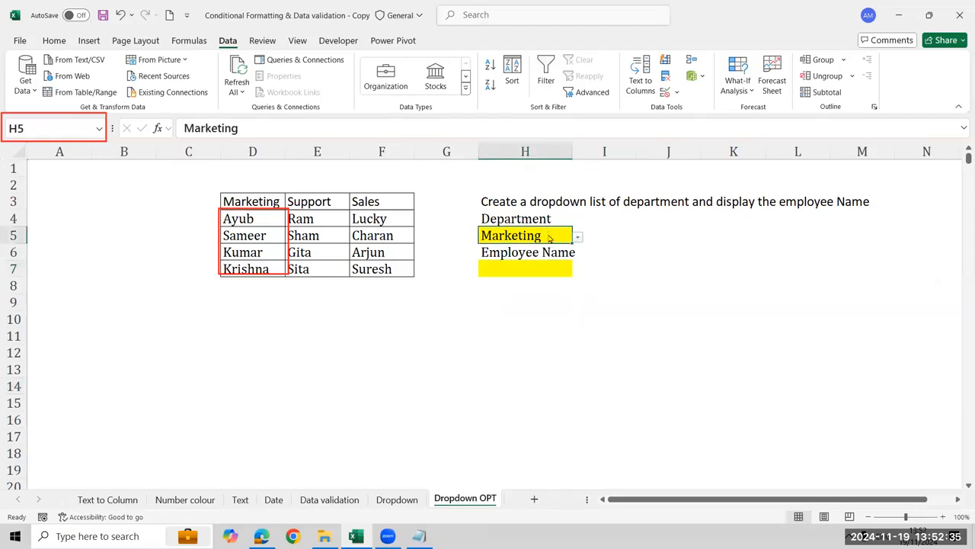
pyautogui.click(579, 238)
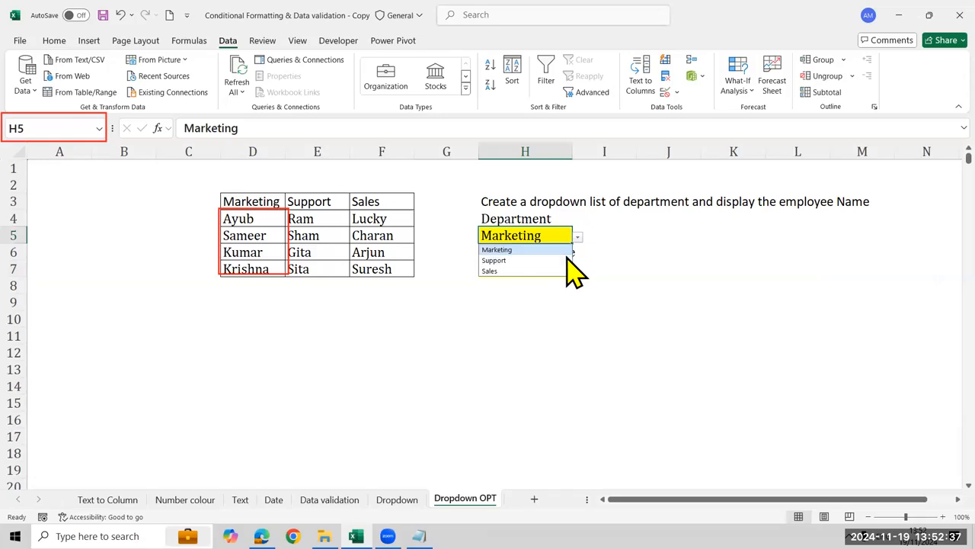
pyautogui.click(568, 260)
pyautogui.click(571, 274)
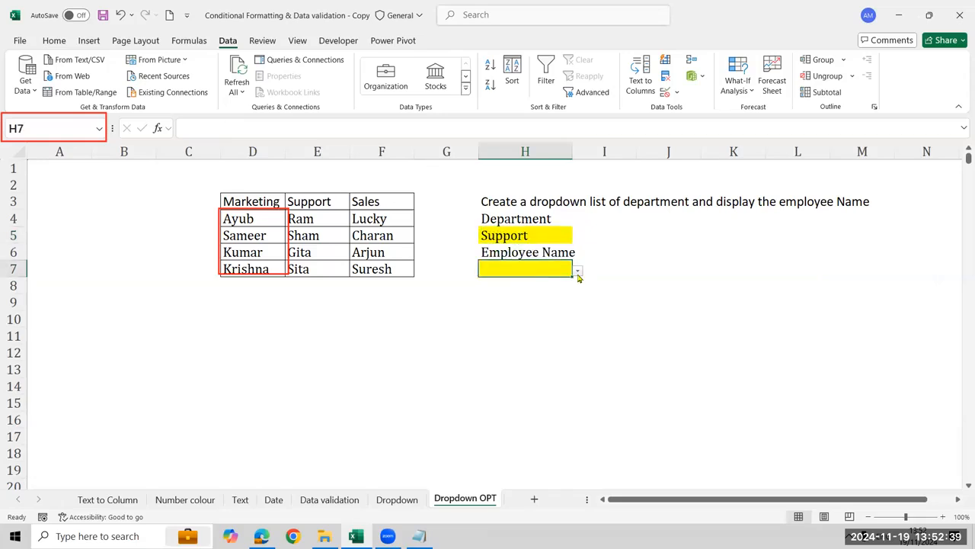
pyautogui.click(578, 274)
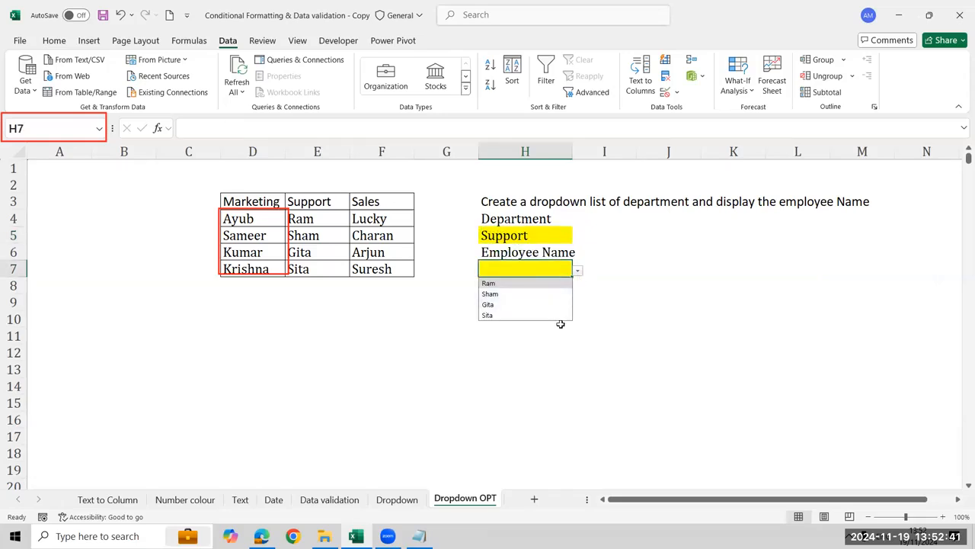
pyautogui.click(557, 352)
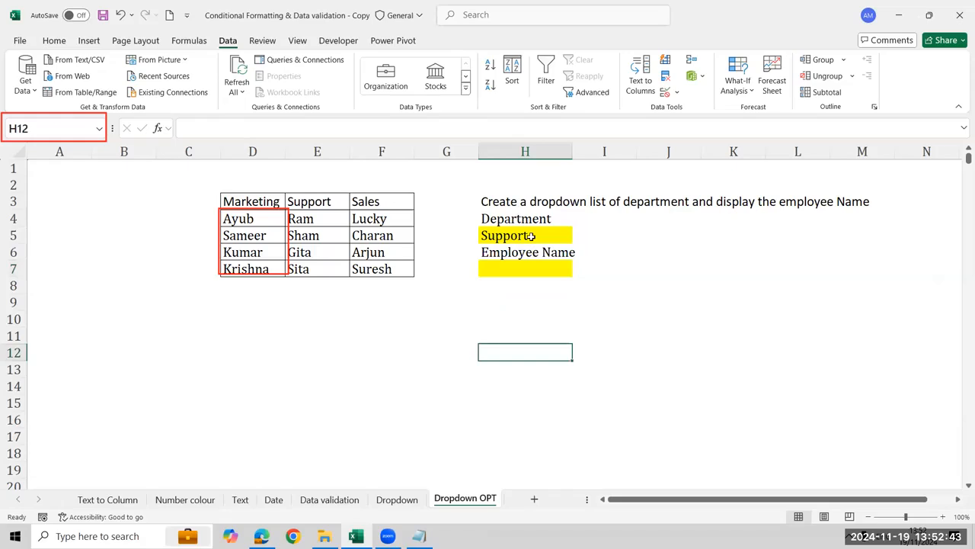
# Reopen the data validation settings of the Employee Name cell H7 to review its list source
pyautogui.click(533, 236)
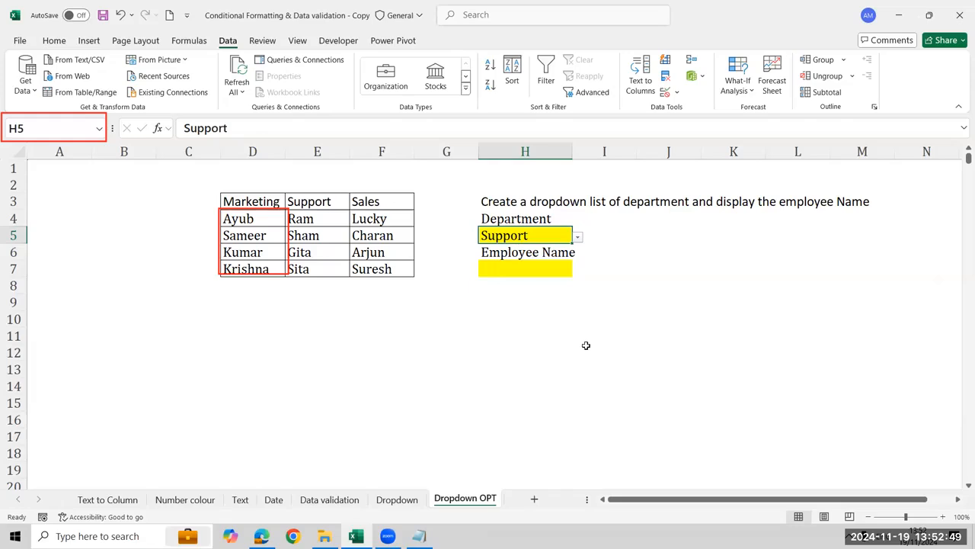
pyautogui.click(563, 271)
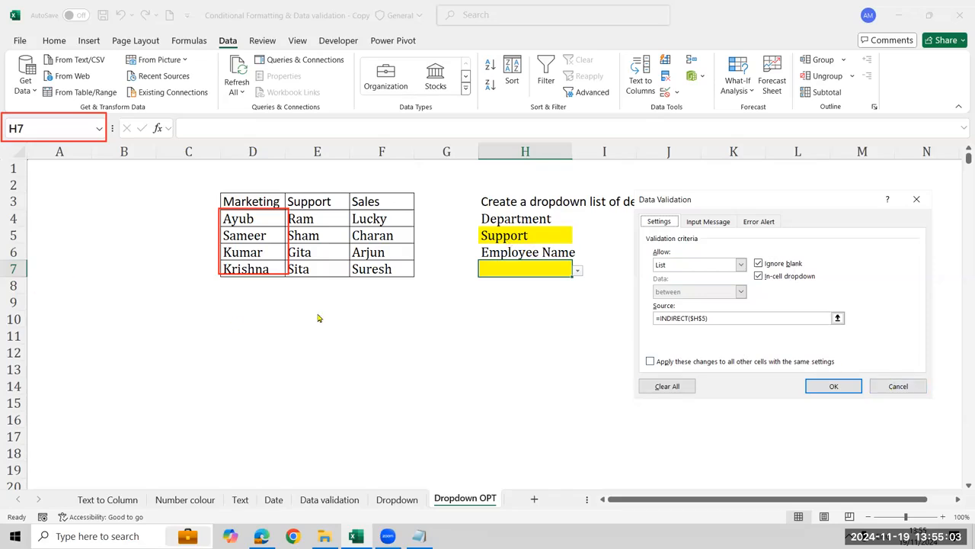
# Close the validation settings without changes and write =INDIRECT(H5) as visible text in cell F11
pyautogui.click(898, 386)
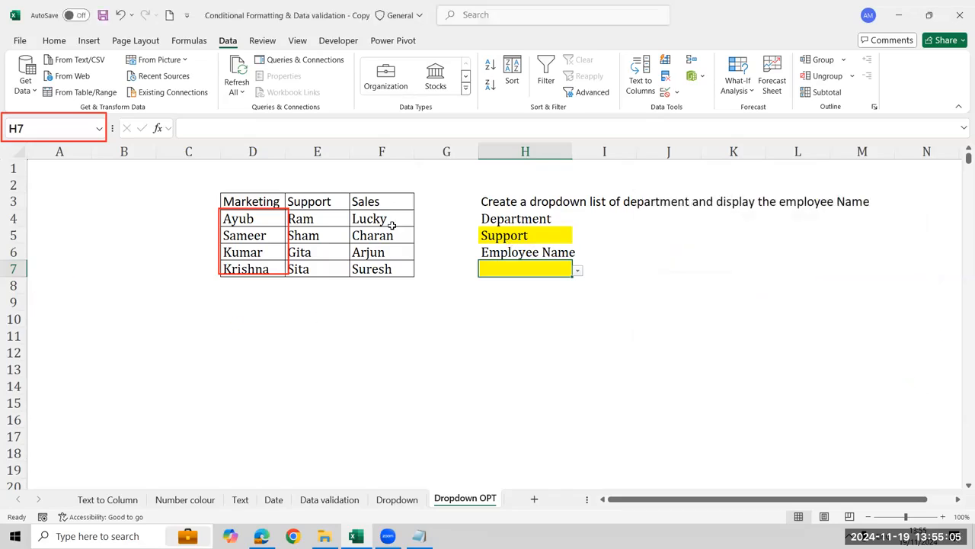
pyautogui.click(531, 237)
pyautogui.click(403, 334)
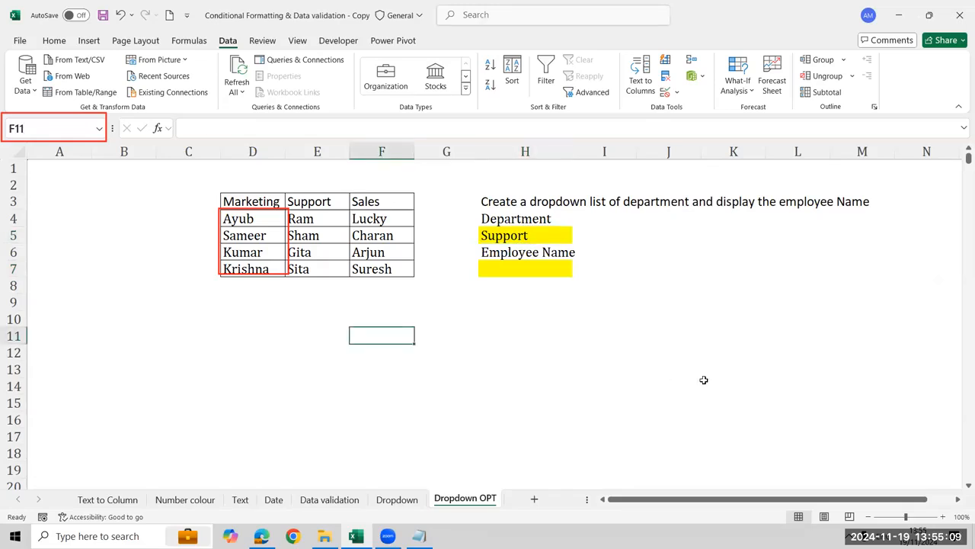
pyautogui.write('=Index(')
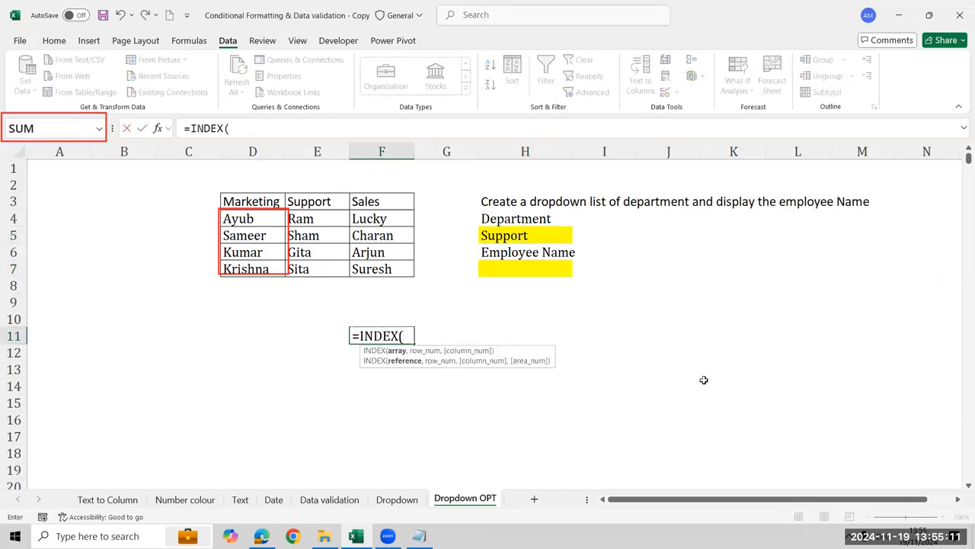
pyautogui.press('BackSpace')
pyautogui.press('BackSpace')
pyautogui.press('BackSpace')
pyautogui.write('I')
pyautogui.press('Tab')
pyautogui.press('Up')
pyautogui.press('Up')
pyautogui.press('Up')
pyautogui.press('Right')
pyautogui.press('Right')
pyautogui.press('Up')
pyautogui.press('Up')
pyautogui.press('Up')
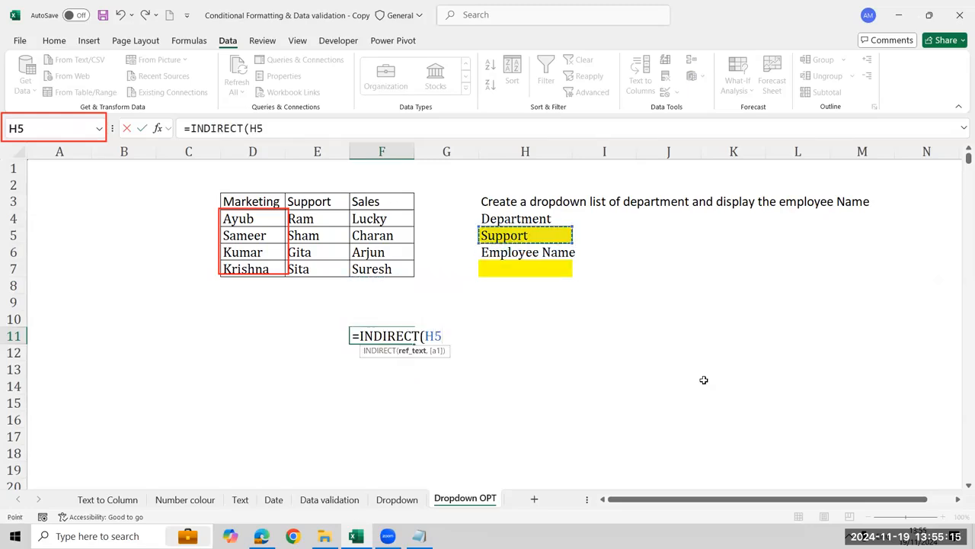
pyautogui.write(')')
pyautogui.press('F2')
pyautogui.press('Home')
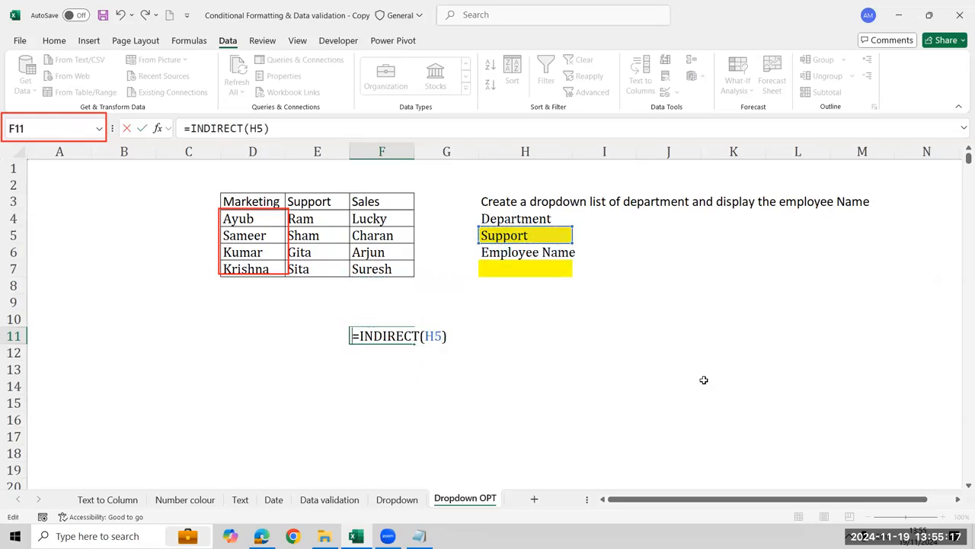
pyautogui.press('Return')
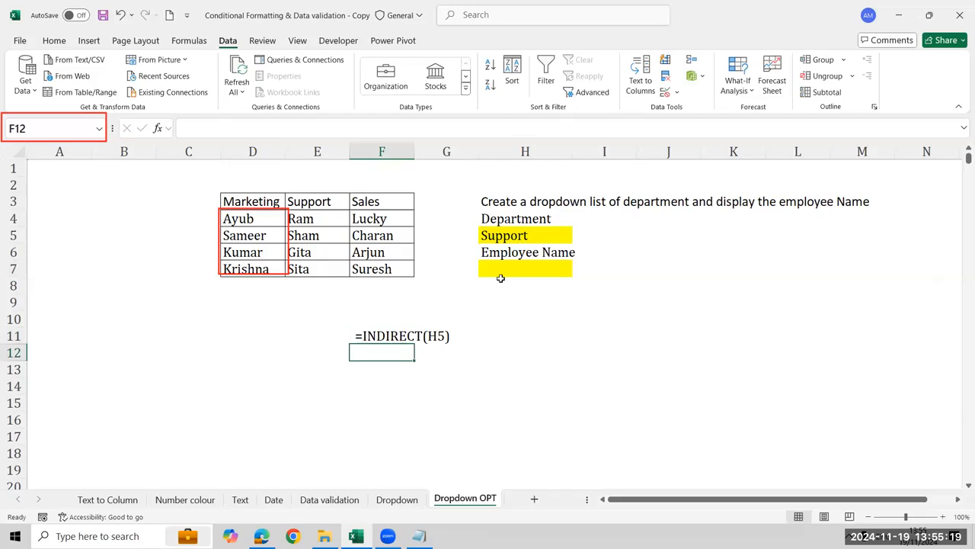
# Review the list source in the data validation settings of the Employee Name cell H7, leaving it as is
pyautogui.click(556, 269)
pyautogui.click(666, 93)
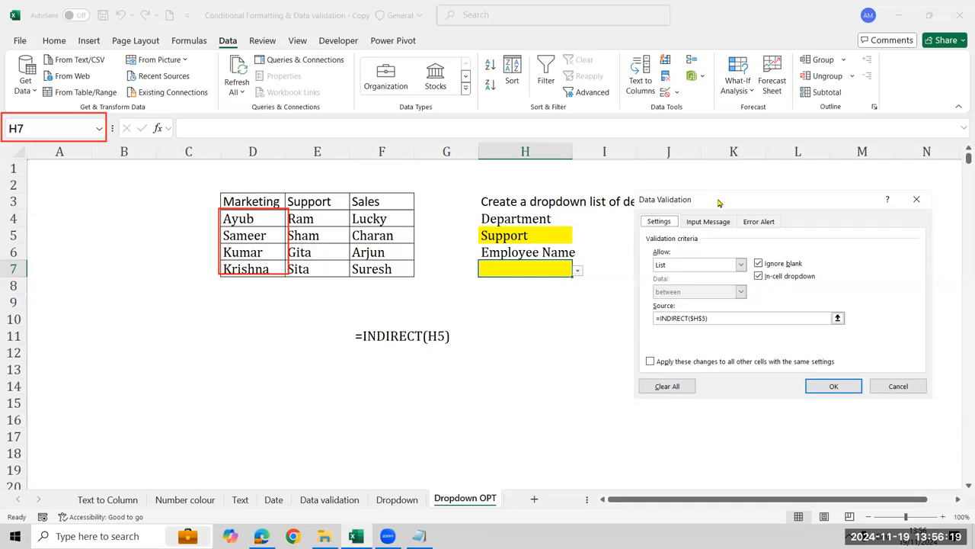
pyautogui.moveTo(718, 201); pyautogui.dragTo(669, 241)
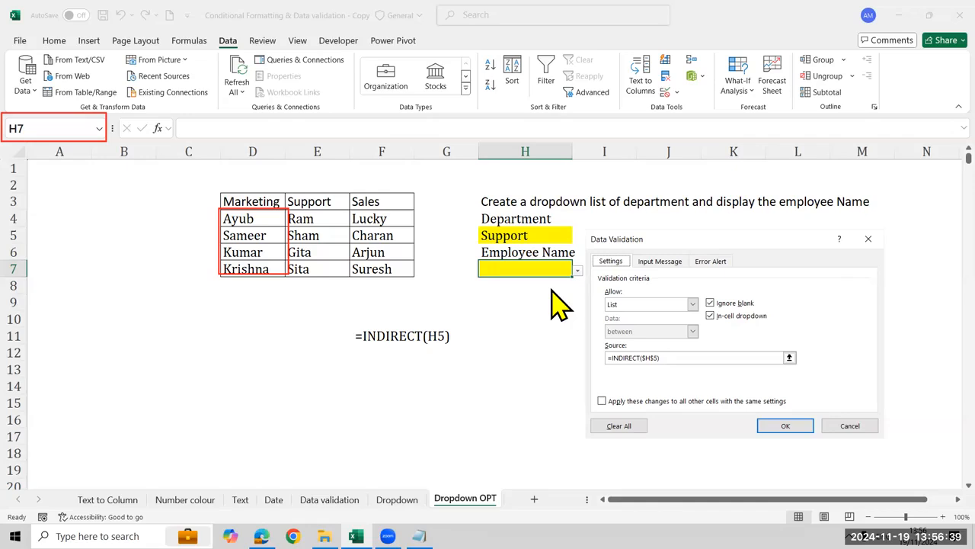
pyautogui.click(854, 425)
# Look back through the example sheets from Number colour to Data validation and return to the Dropdown OPT sheet
pyautogui.click(203, 499)
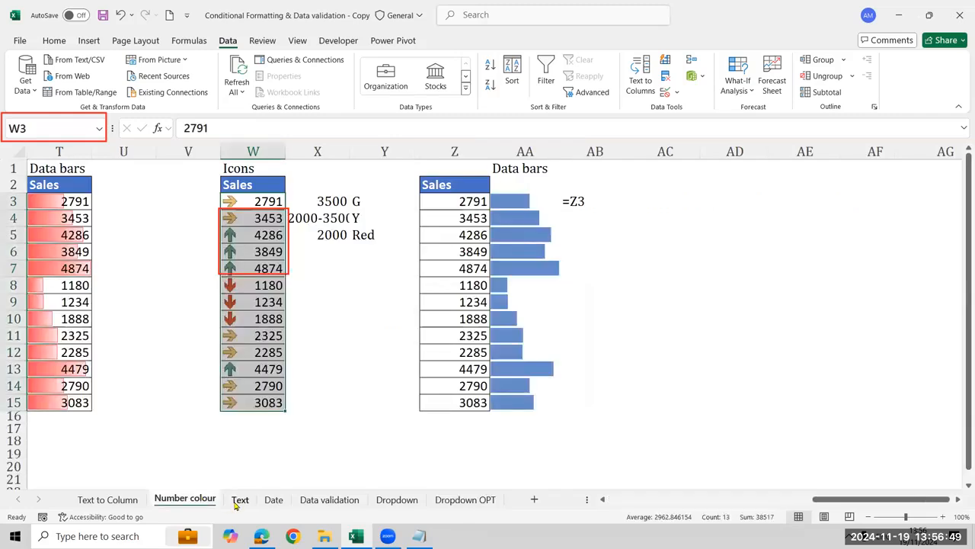
pyautogui.click(234, 501)
pyautogui.hotkey('ctrl', 'pagedown')
pyautogui.hotkey('ctrl', 'pagedown')
pyautogui.hotkey('ctrl', 'pagedown')
pyautogui.hotkey('ctrl', 'pagedown')
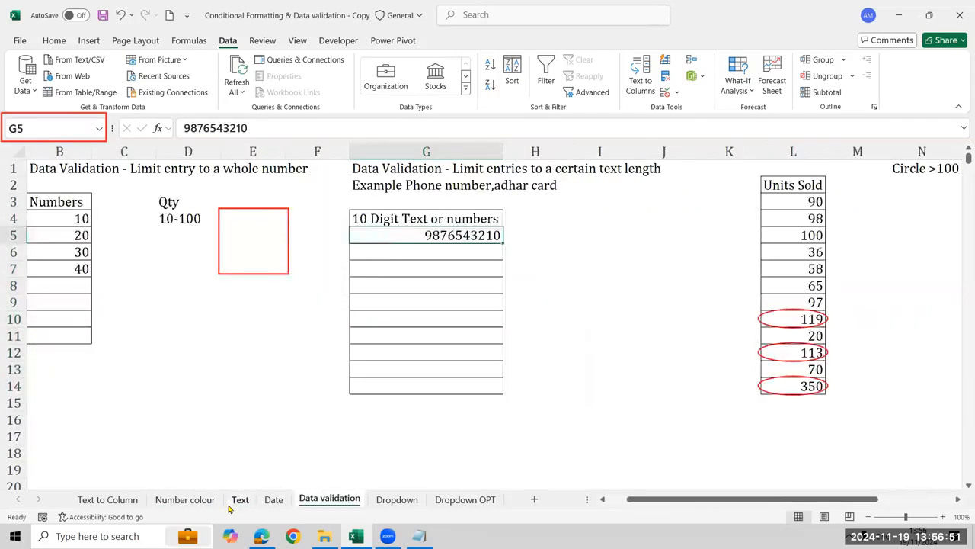
pyautogui.press('Right')
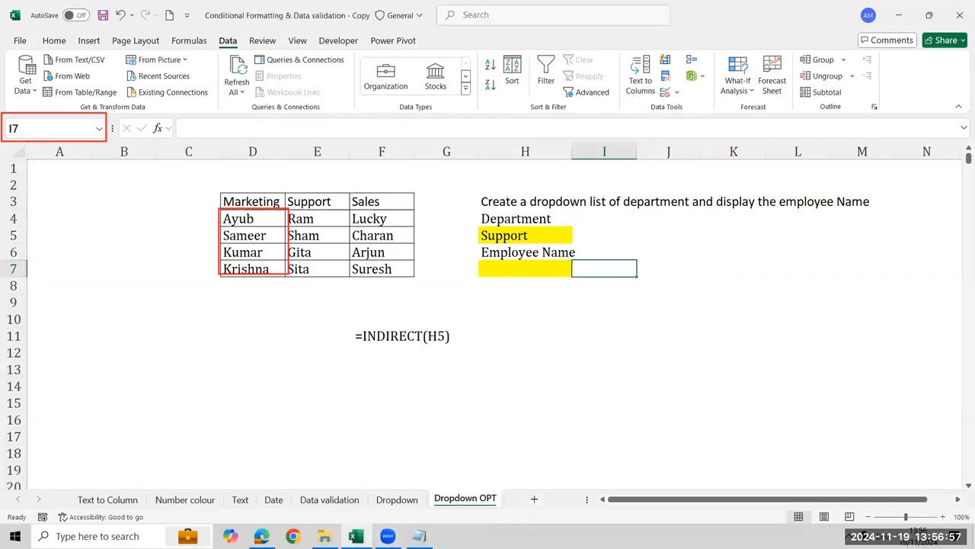
# Add a new worksheet and enter the header Year in cell B2
pyautogui.click(535, 499)
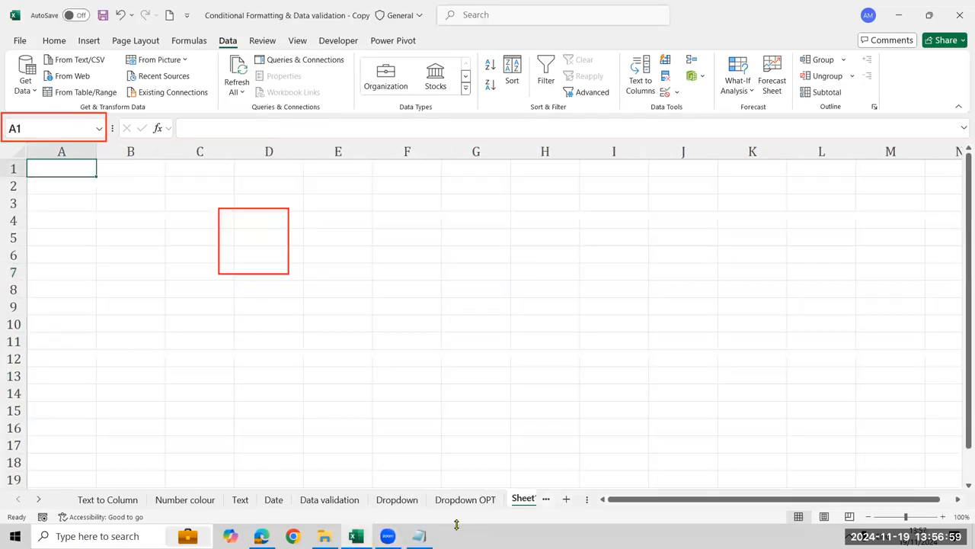
pyautogui.click(128, 187)
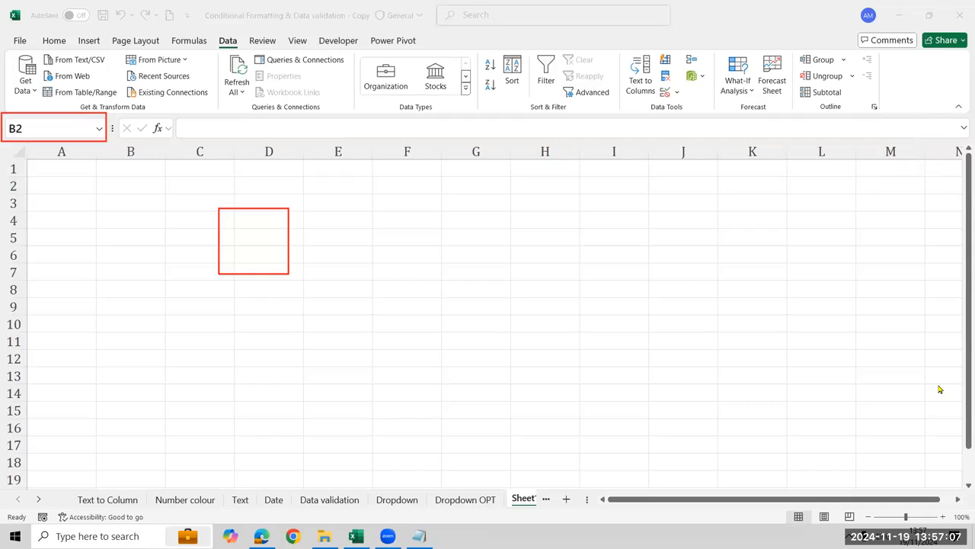
pyautogui.click(7, 285)
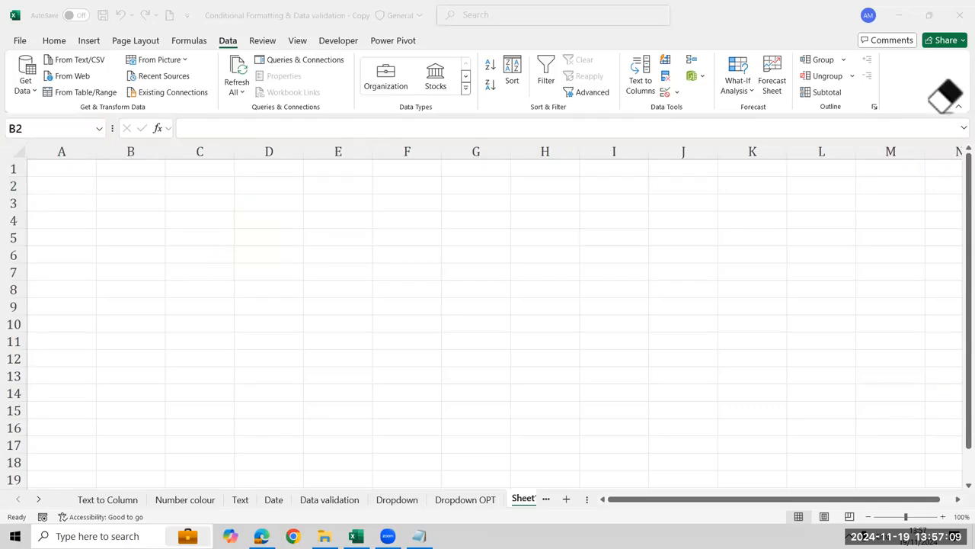
pyautogui.click(139, 183)
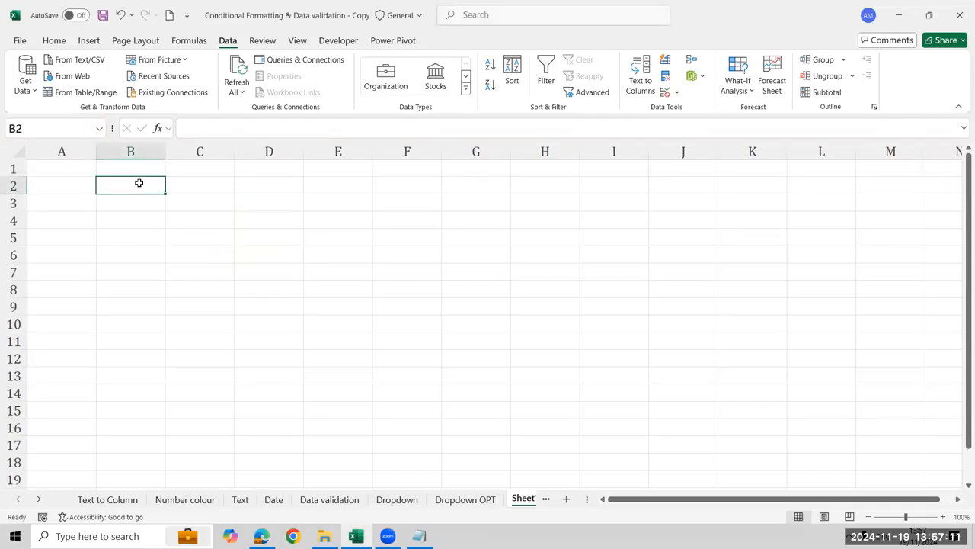
pyautogui.write('Year')
pyautogui.press('Return')
# Enter the headers Products in C2 and Qty in D2
pyautogui.press('Up')
pyautogui.press('Right')
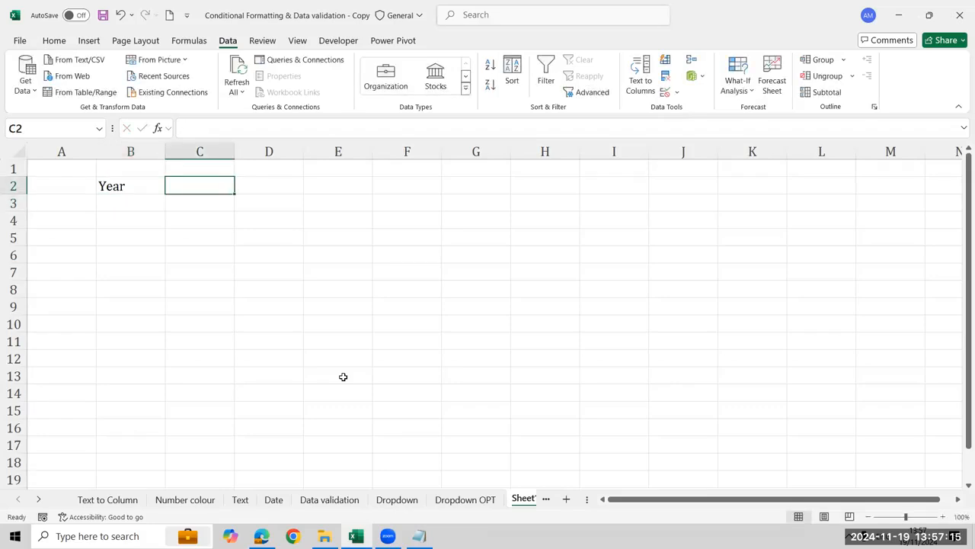
pyautogui.write('Products')
pyautogui.press('Return')
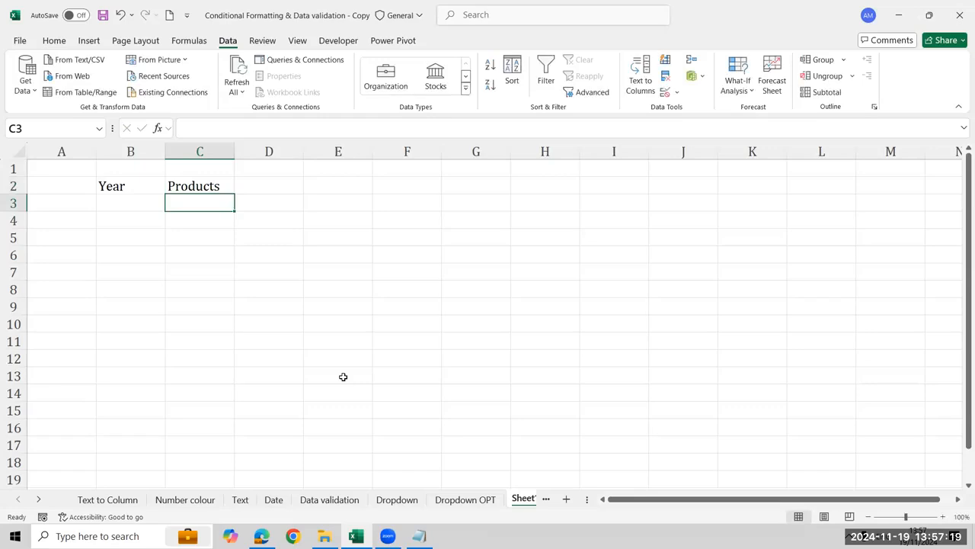
pyautogui.press('Left')
pyautogui.press('Right')
pyautogui.press('Up')
pyautogui.press('Right')
pyautogui.write('Qty')
pyautogui.press('Return')
# Enter =RANDBETWEEN(2010,2024) in B3 under the Year header
pyautogui.press('Left')
pyautogui.press('Left')
pyautogui.write('=')
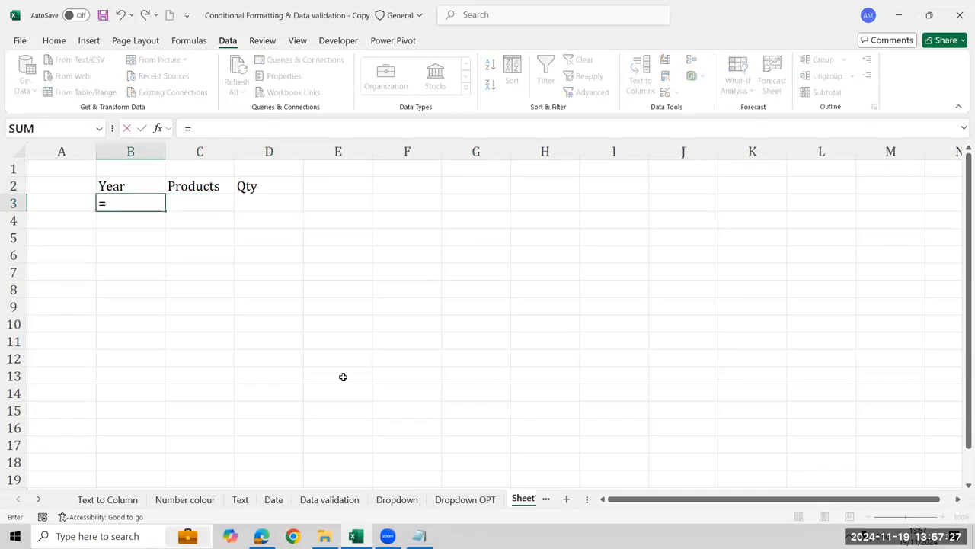
pyautogui.write('Ran')
pyautogui.press('Down')
pyautogui.press('Tab')
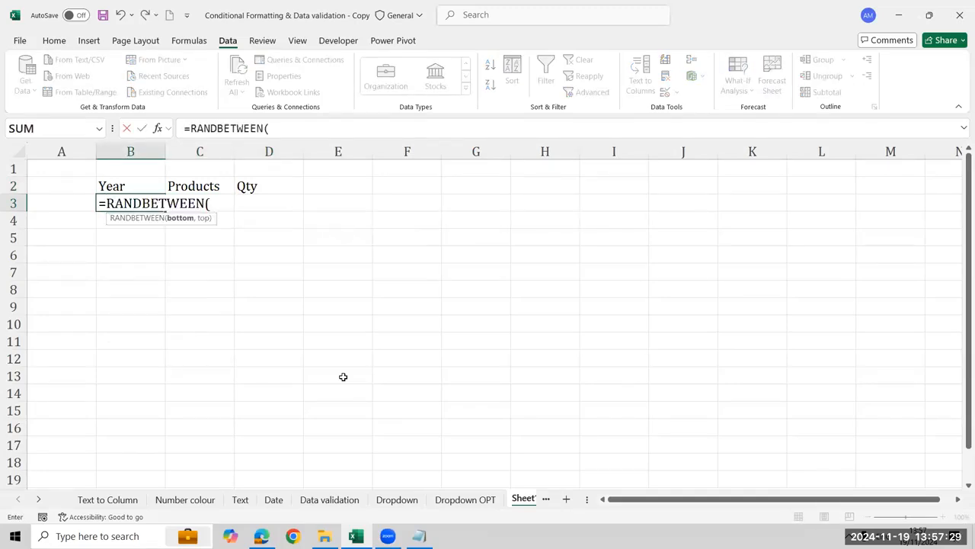
pyautogui.write('2010,2024')
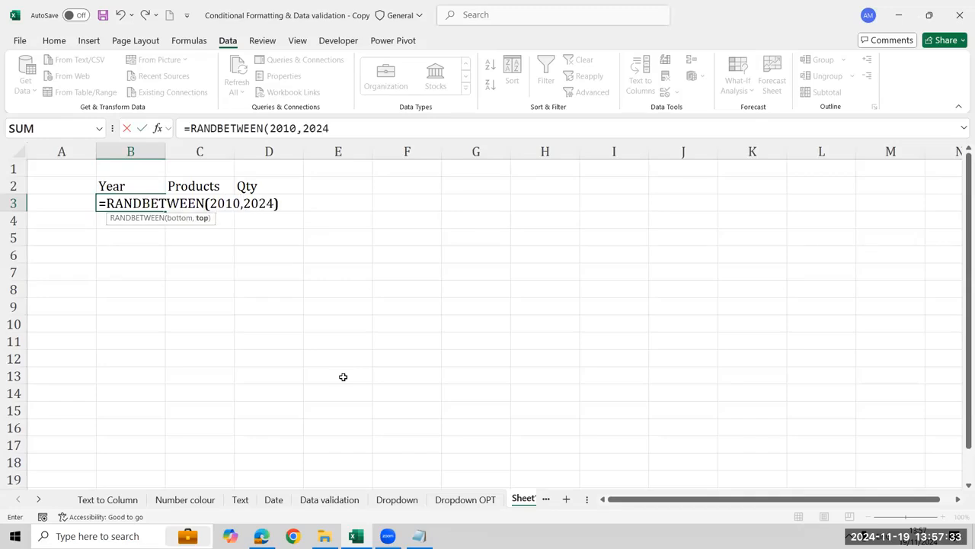
pyautogui.press('Return')
# Begin a CHOOSE formula in C3 under Products with RANDBETWEEN(1,4) as its index number
pyautogui.press('Up')
pyautogui.press('Right')
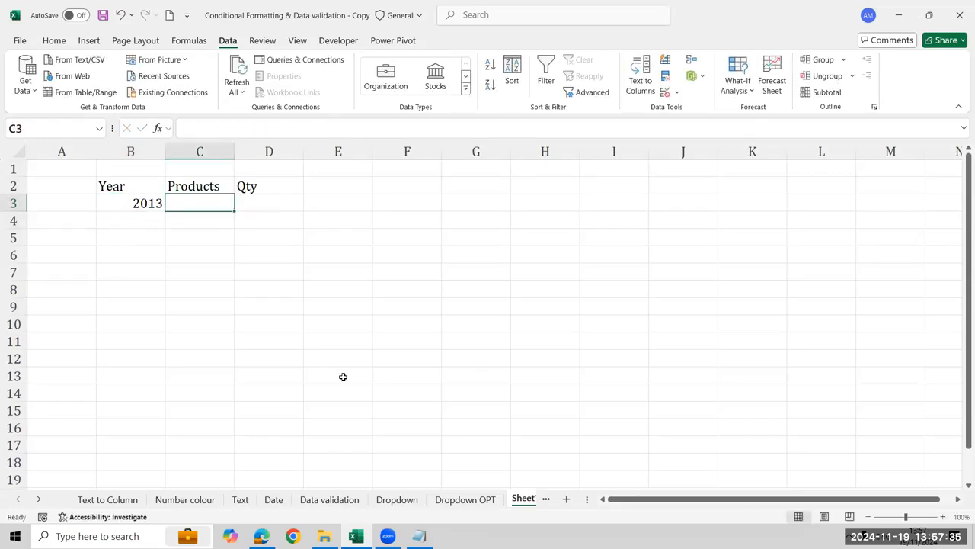
pyautogui.write('"')
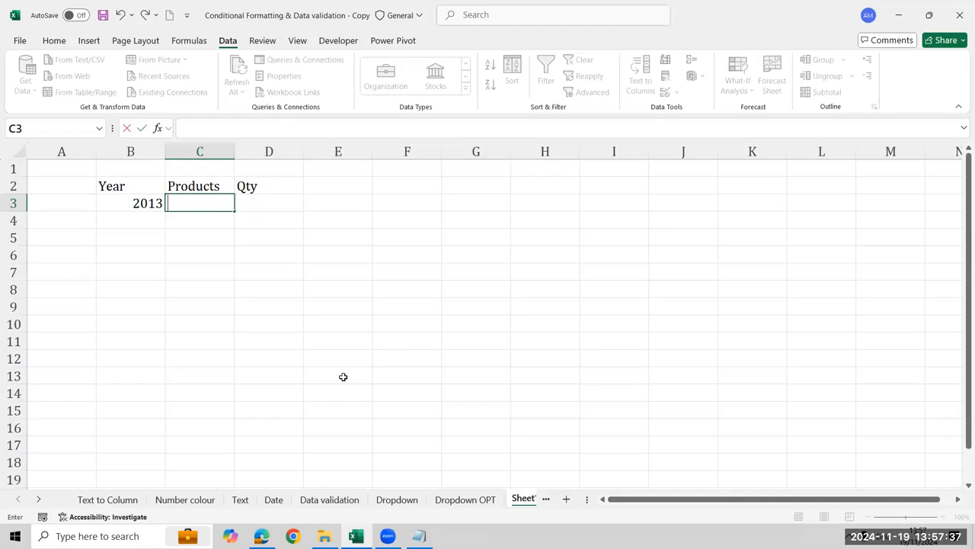
pyautogui.write('=cho')
pyautogui.press('Tab')
pyautogui.write('rab')
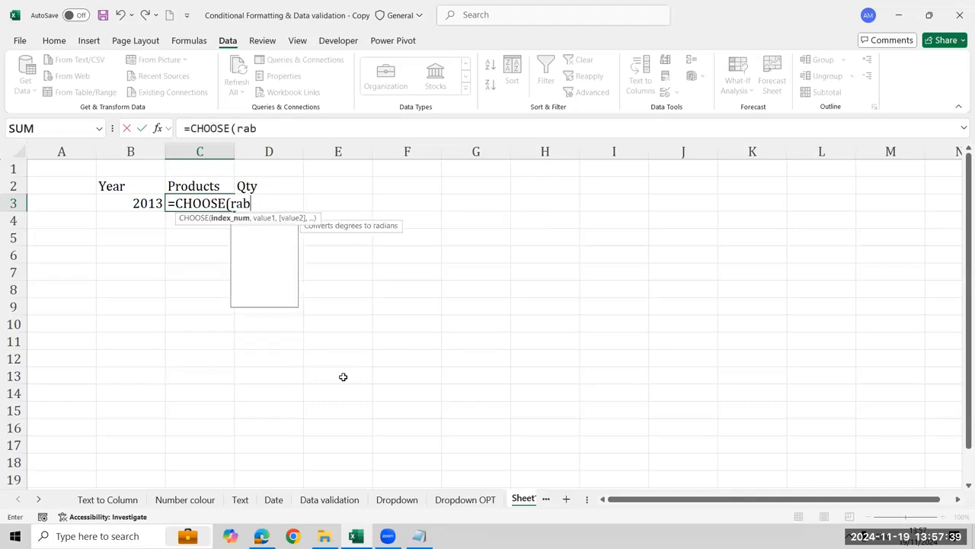
pyautogui.press('BackSpace')
pyautogui.press('Down')
pyautogui.press('Down')
pyautogui.press('Down')
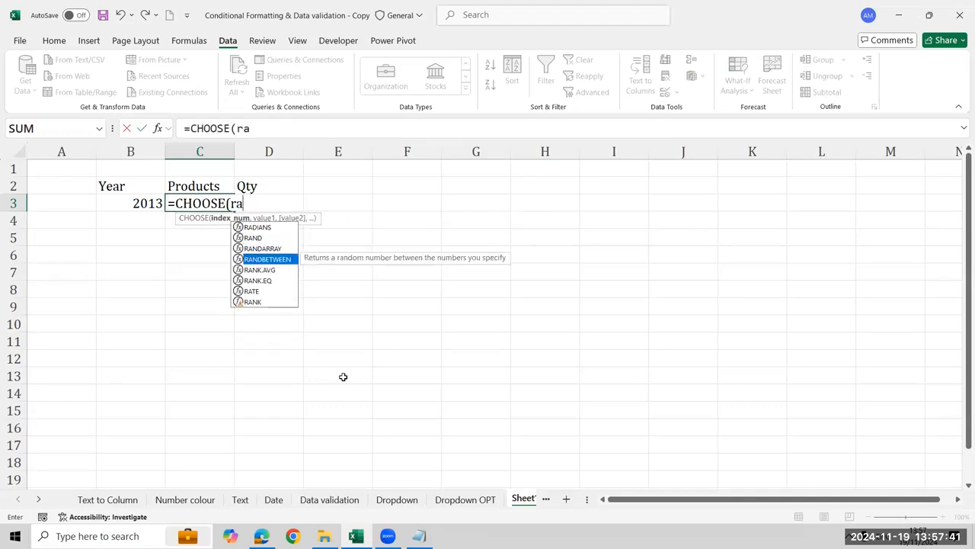
pyautogui.press('Tab')
pyautogui.write('1,4),"Car"n')
# Complete the CHOOSE formula in C3 with the values "Bike", "Cars", "EV" and "Cycle"
pyautogui.press('BackSpace')
pyautogui.press('BackSpace')
pyautogui.press('BackSpace')
pyautogui.press('BackSpace')
pyautogui.press('BackSpace')
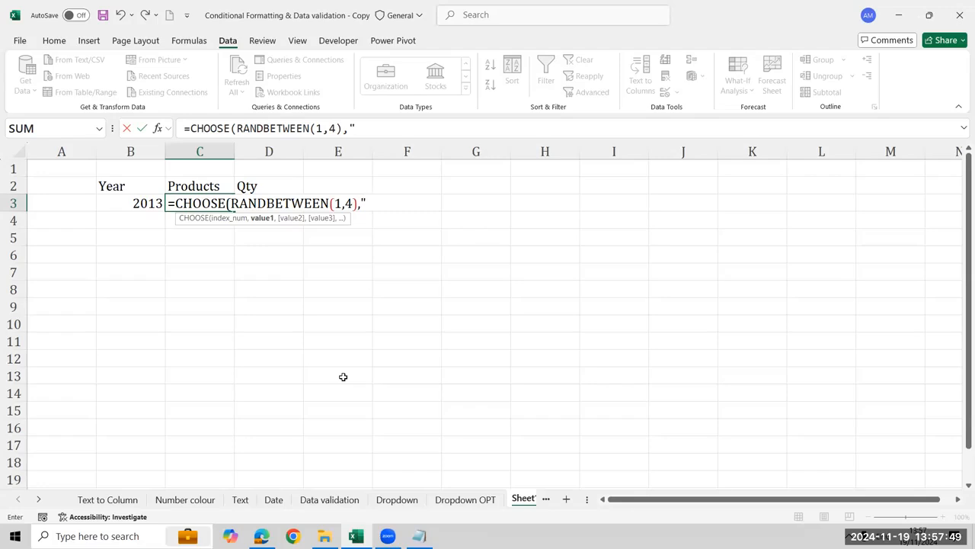
pyautogui.write('Bike","Car')
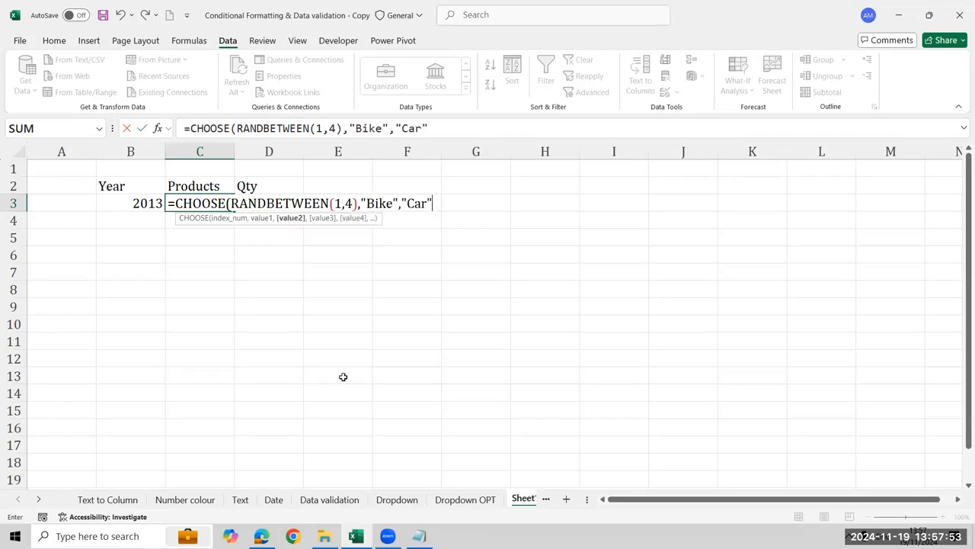
pyautogui.write('s","EV",')
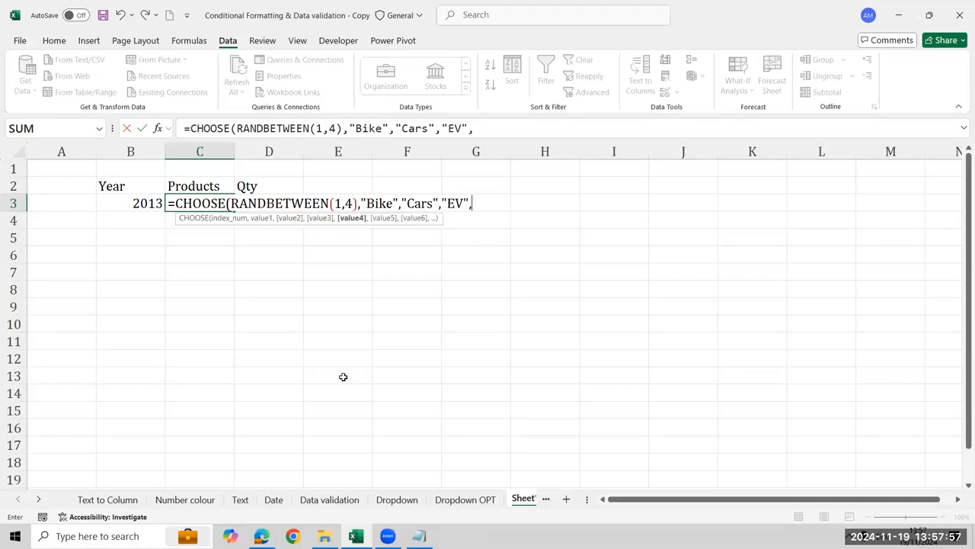
pyautogui.write('"Cycle")')
pyautogui.press('Return')
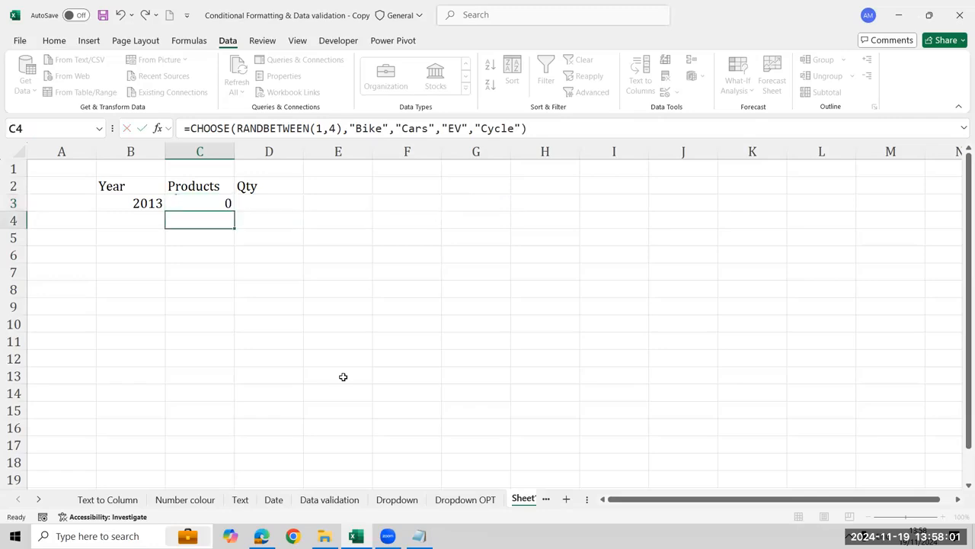
# Enter =RANDBETWEEN(1,250) in D3 under the Qty header
pyautogui.press('Up')
pyautogui.press('Right')
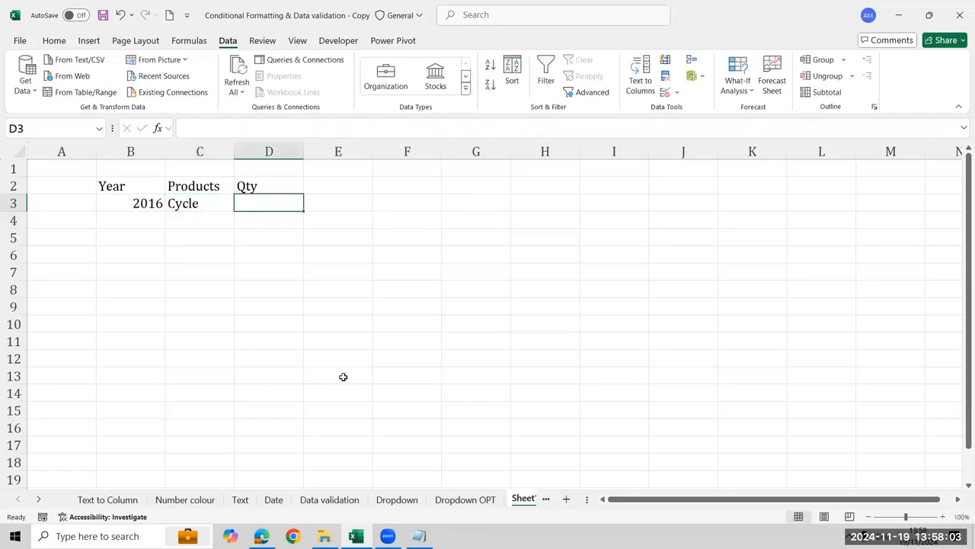
pyautogui.write('=ran')
pyautogui.press('Down')
pyautogui.press('Tab')
pyautogui.write('1,250')
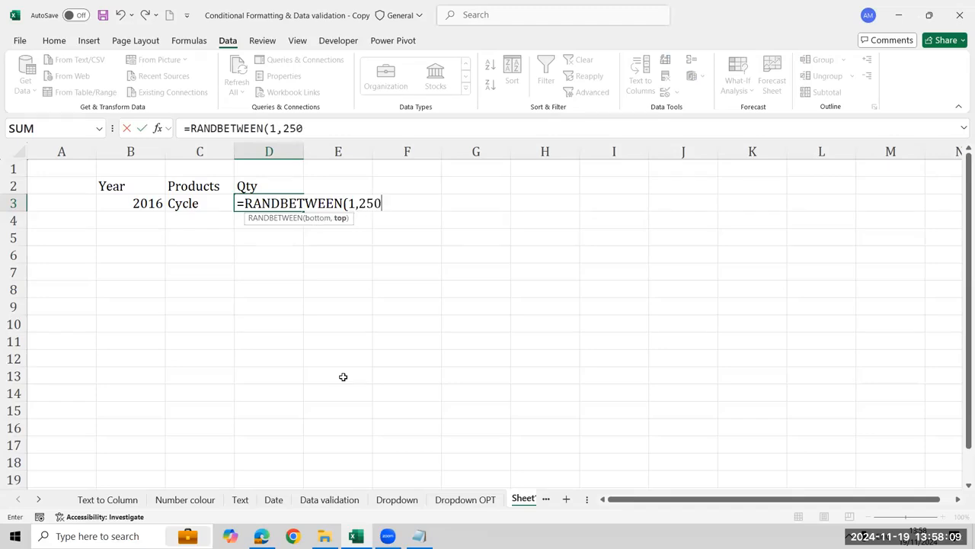
pyautogui.press('Return')
# Fill the Year, Products and Qty formulas from row 3 down through row 18
pyautogui.press('Left')
pyautogui.press('Left')
pyautogui.press('Up')
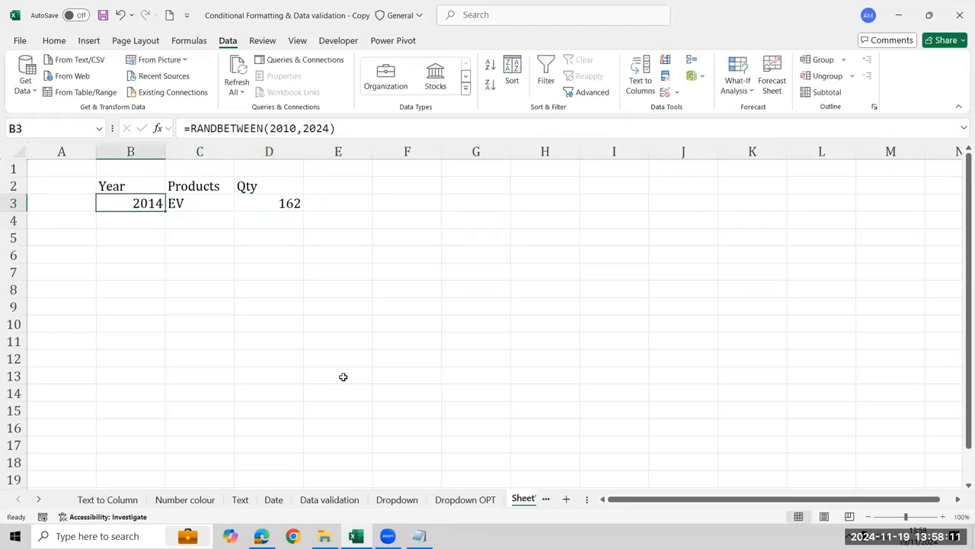
pyautogui.hotkey('shift', 'Right')
pyautogui.hotkey('shift', 'Right')
pyautogui.hotkey('shift', 'Down')
pyautogui.hotkey('shift', 'Down')
pyautogui.hotkey('shift', 'Down')
pyautogui.hotkey('shift', 'Down')
pyautogui.hotkey('shift', 'Down')
pyautogui.hotkey('shift', 'Down')
pyautogui.hotkey('shift', 'Down')
pyautogui.hotkey('shift', 'Down')
pyautogui.hotkey('shift', 'Down')
pyautogui.hotkey('shift', 'Down')
pyautogui.hotkey('shift', 'Down')
pyautogui.hotkey('shift', 'Down')
pyautogui.hotkey('shift', 'Down')
pyautogui.hotkey('shift', 'Down')
pyautogui.hotkey('shift', 'Down')
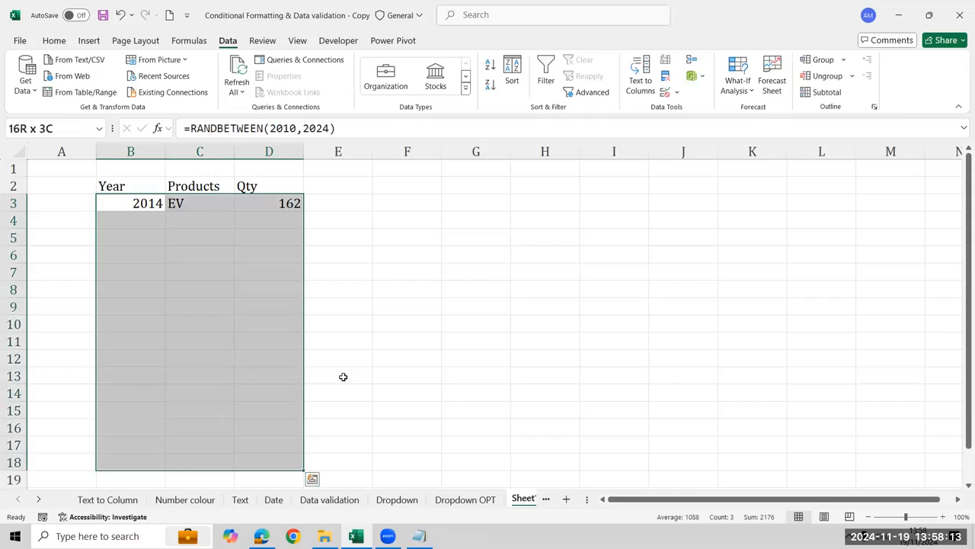
pyautogui.hotkey('ctrl', 'd')
# Convert the formulas in B3:D18 to fixed values by pasting the range over itself as values
pyautogui.hotkey('ctrl', 'c')
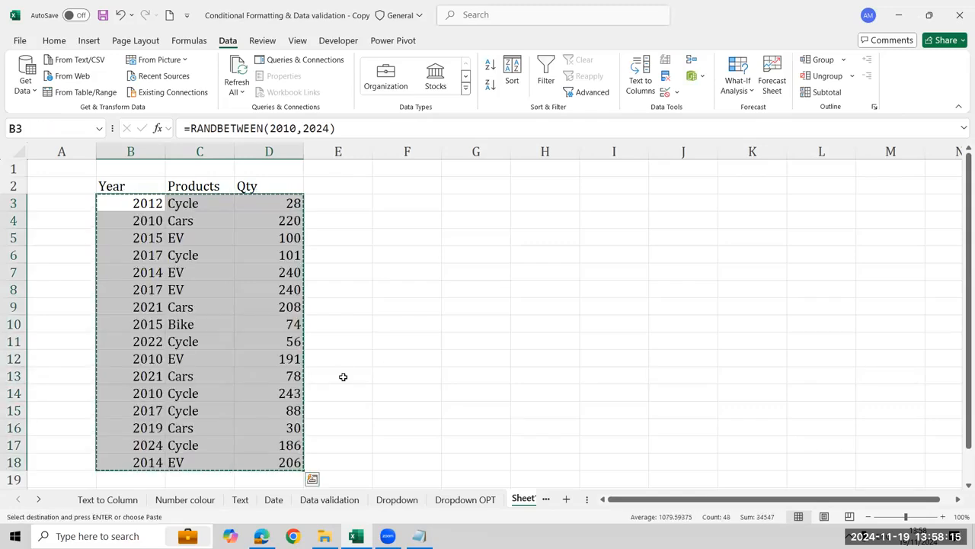
pyautogui.hotkey('alt', 'h')
pyautogui.press('v')
pyautogui.press('v')
# Clear the years in B3:B18 and enter =RANDBETWEEN(2020,2024) in B3
pyautogui.press('Down')
pyautogui.press('Up')
pyautogui.hotkey('ctrl', 'shift', 'Down')
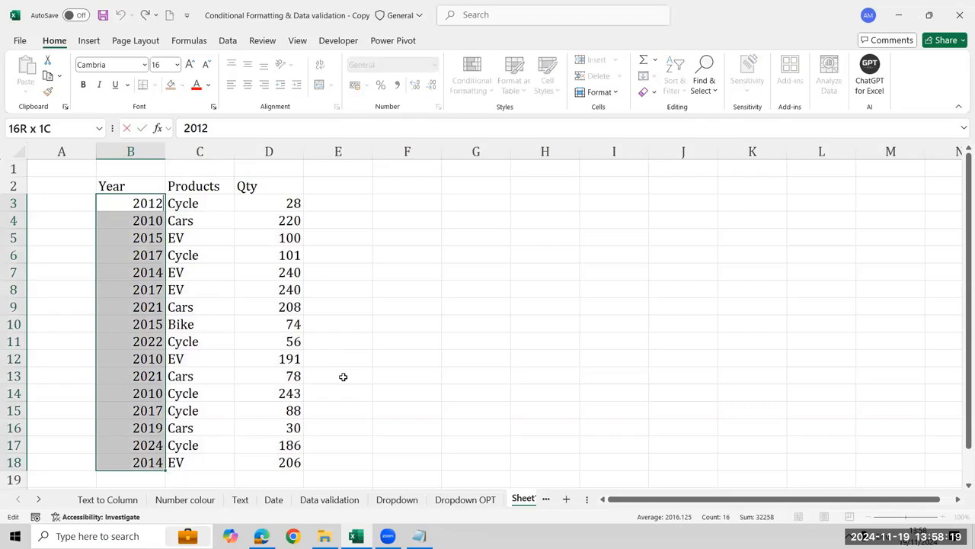
pyautogui.press('Delete')
pyautogui.write('=ra')
pyautogui.press('BackSpace')
pyautogui.press('BackSpace')
pyautogui.write('ran')
pyautogui.press('Tab')
pyautogui.write('20')
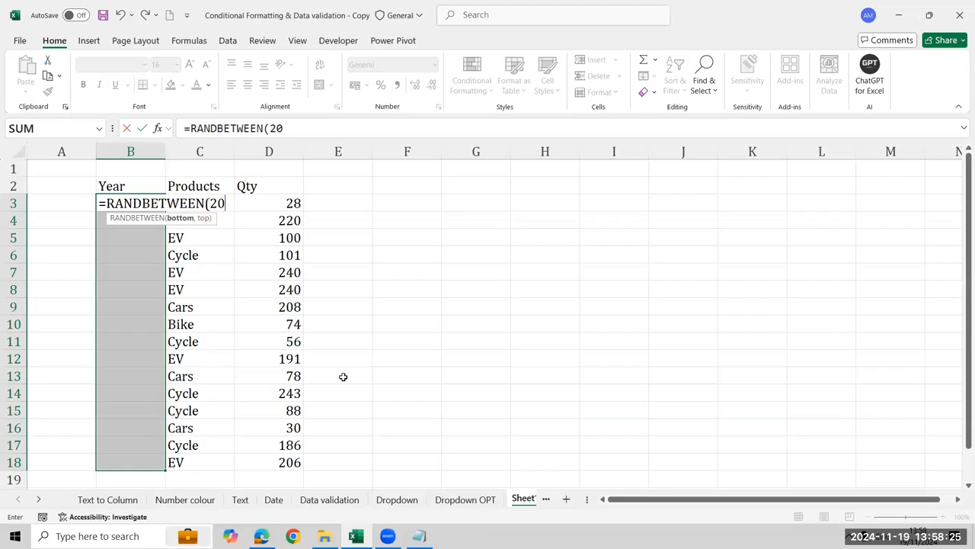
pyautogui.write('20,2024')
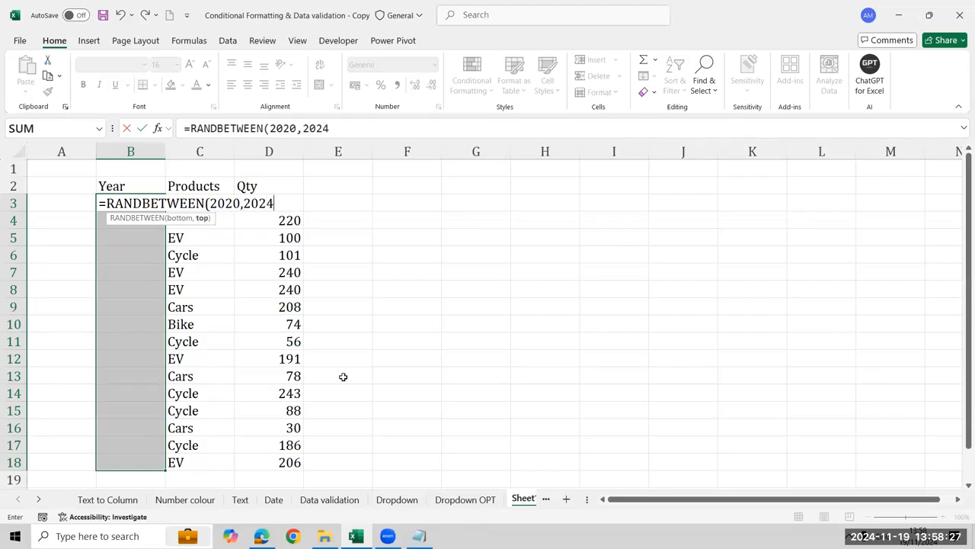
pyautogui.press('Return')
# Fill the year formula down through B18 and convert the range to fixed values
pyautogui.hotkey('ctrl', 'd')
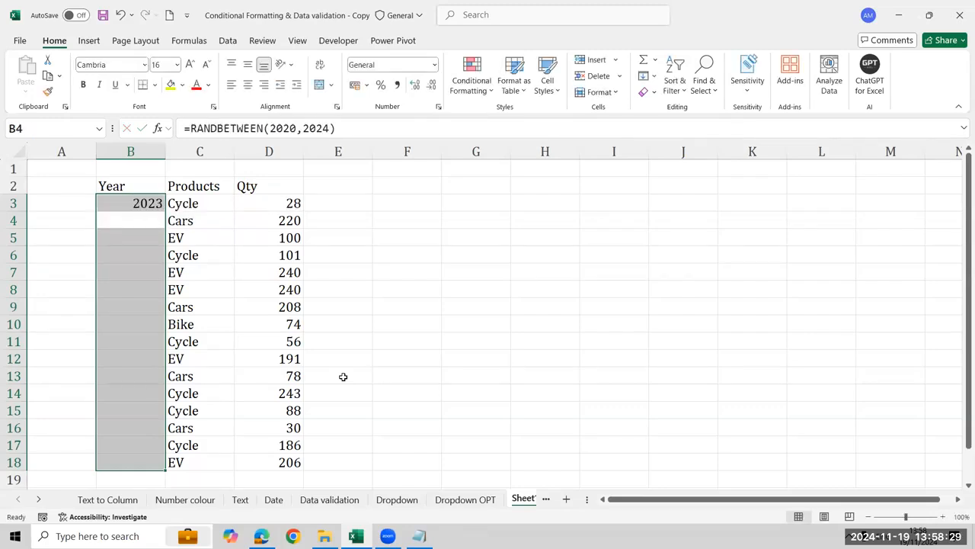
pyautogui.hotkey('ctrl', 'c')
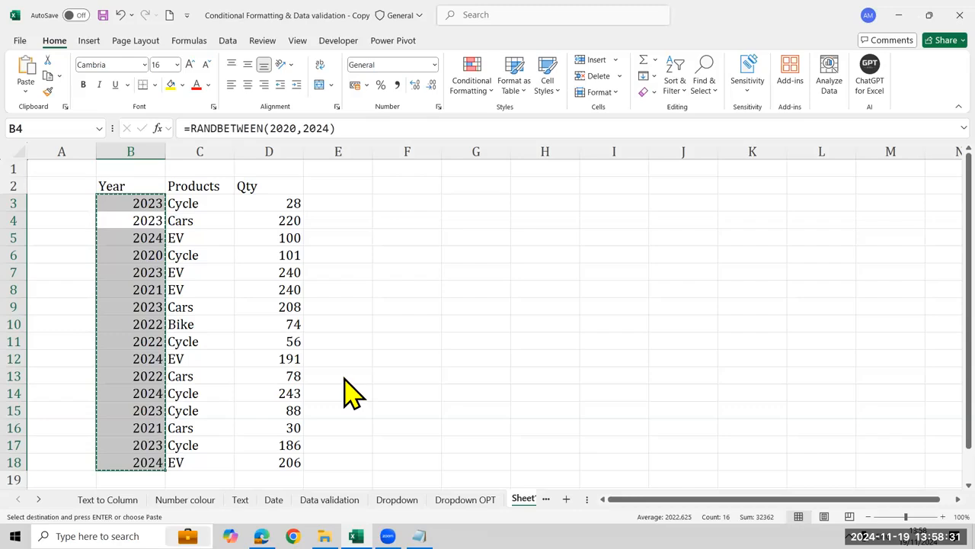
pyautogui.hotkey('ctrl', 'shift', 'v')
pyautogui.press('Escape')
pyautogui.press('Right')
pyautogui.press('Right')
pyautogui.press('Right')
pyautogui.press('Right')
pyautogui.press('Right')
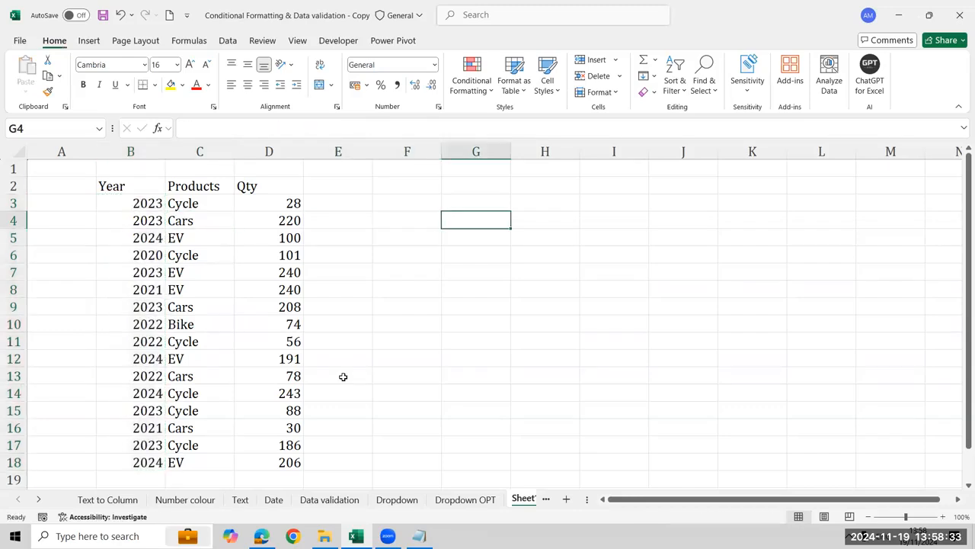
pyautogui.press('Up')
pyautogui.press('Up')
pyautogui.press('Left')
pyautogui.press('Right')
pyautogui.press('Left')
pyautogui.press('Right')
pyautogui.press('Left')
pyautogui.hotkey('alt', 'a')
pyautogui.press('v')
pyautogui.press('v')
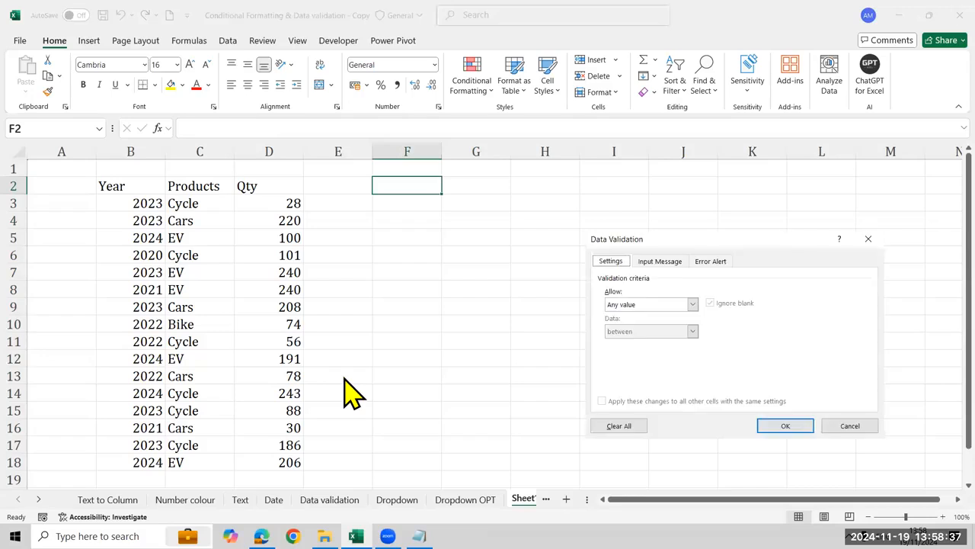
pyautogui.press('Escape')
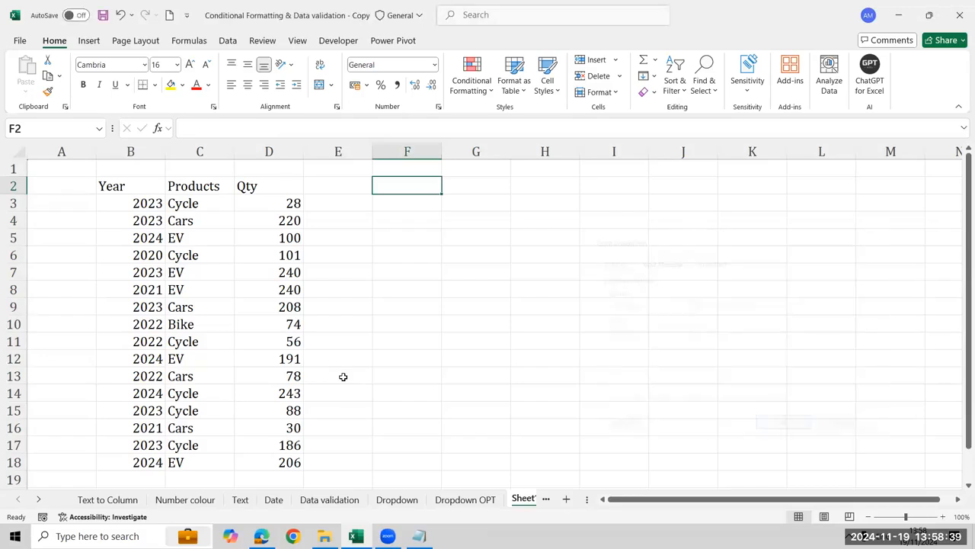
# Copy the Year column B2:B18 and paste it starting at J2
pyautogui.press('Left')
pyautogui.press('Left')
pyautogui.press('Left')
pyautogui.press('Left')
pyautogui.hotkey('shift', 'Right')
pyautogui.hotkey('shift', 'Right')
pyautogui.hotkey('shift', 'Left')
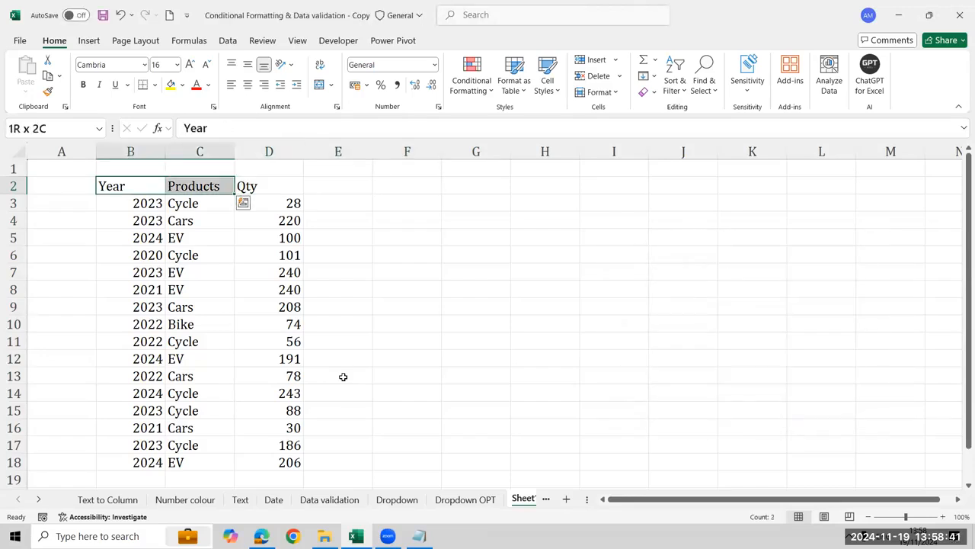
pyautogui.hotkey('ctrl', 'shift', 'Down')
pyautogui.press('Left')
pyautogui.press('Right')
pyautogui.hotkey('ctrl', 'shift', 'Down')
pyautogui.hotkey('ctrl', 'c')
pyautogui.press('Right')
pyautogui.press('Right')
pyautogui.press('Right')
pyautogui.press('Right')
pyautogui.press('Right')
pyautogui.press('Right')
pyautogui.press('Right')
pyautogui.press('Right')
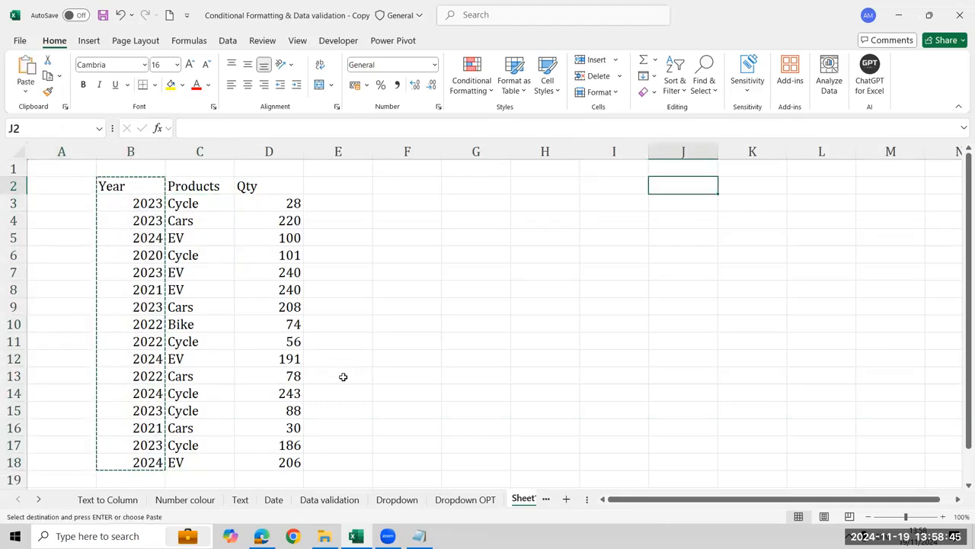
pyautogui.hotkey('ctrl', 'v')
# Remove duplicates from the copied Year list in column J, treating its first row as a header
pyautogui.hotkey('alt', 'a')
pyautogui.press('m')
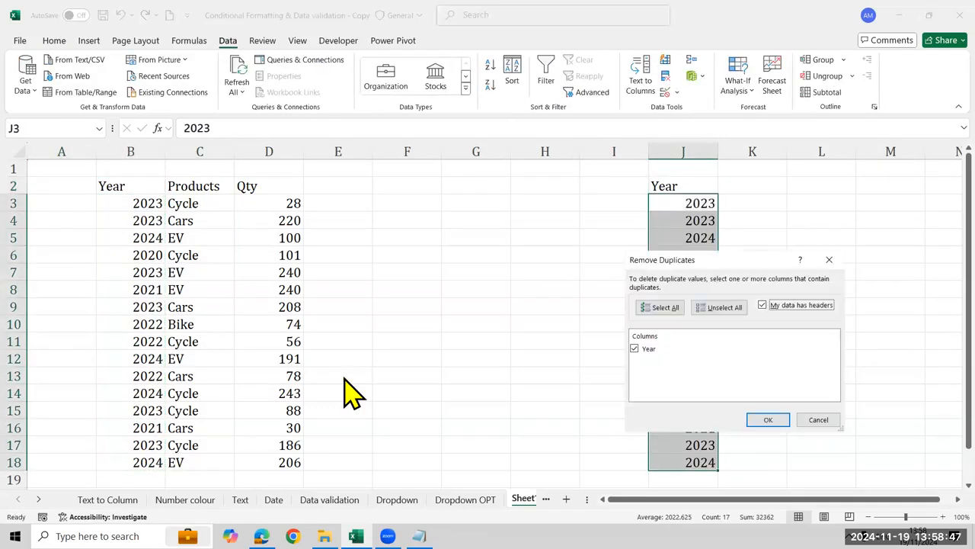
pyautogui.press('Return')
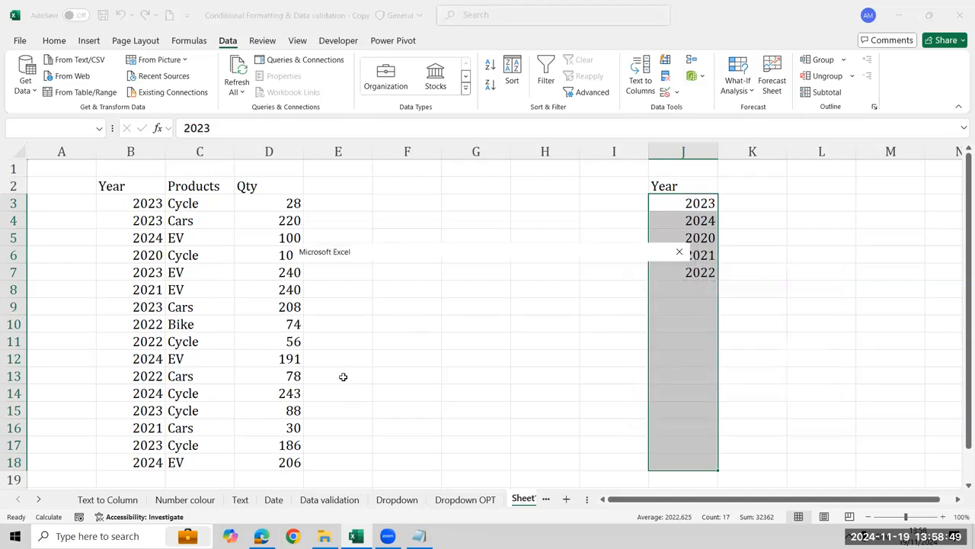
pyautogui.press('Return')
# Open data validation for F2 and allow only a List
pyautogui.press('Left')
pyautogui.press('Left')
pyautogui.press('Left')
pyautogui.press('Left')
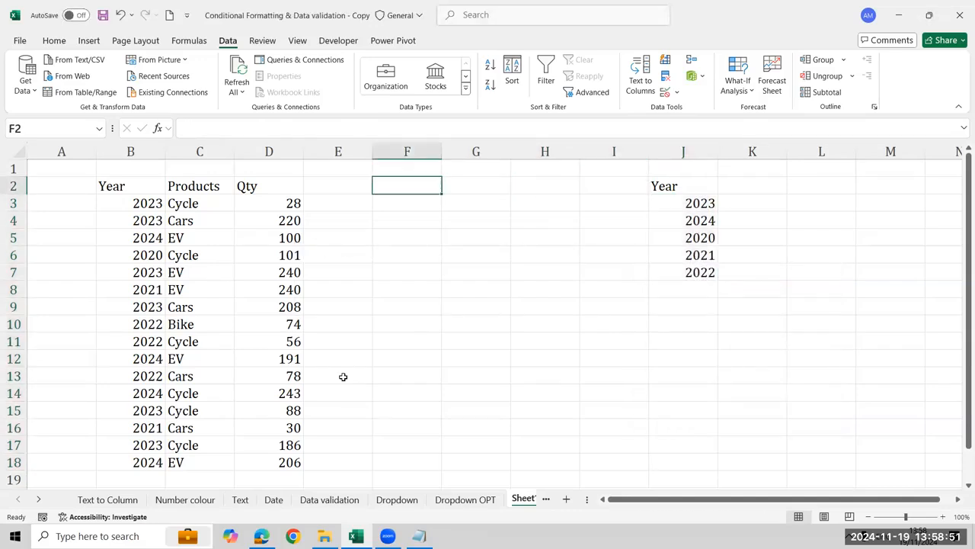
pyautogui.hotkey('alt', 'a')
pyautogui.press('v')
pyautogui.press('v')
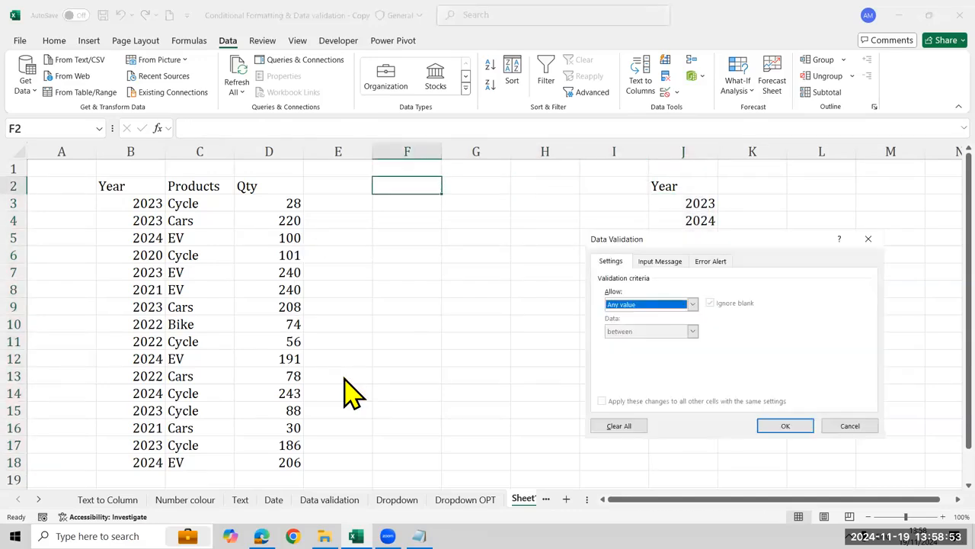
pyautogui.hotkey('alt', 'Down')
pyautogui.press('l')
# Use the unique years under the column J header as the F2 list source and apply the validation
pyautogui.press('Tab')
pyautogui.press('Right')
pyautogui.press('Right')
pyautogui.press('Right')
pyautogui.press('Right')
pyautogui.press('Right')
pyautogui.press('Left')
pyautogui.press('Down')
pyautogui.hotkey('shift', 'Down')
pyautogui.hotkey('shift', 'Down')
pyautogui.hotkey('shift', 'Down')
pyautogui.hotkey('shift', 'Down')
pyautogui.press('Return')
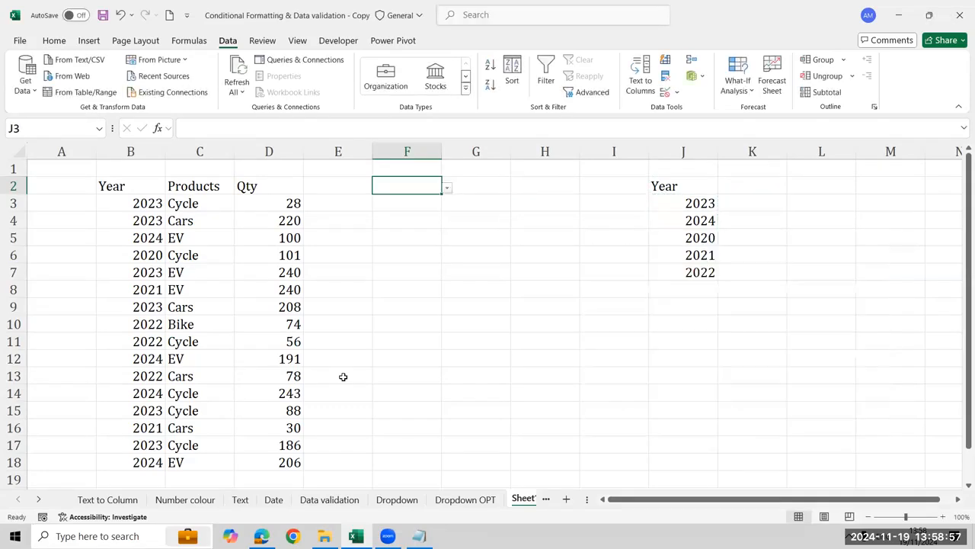
# Review the unique year list in J3:J7 and preview the choices in the F2 drop-down
pyautogui.press('Right')
pyautogui.press('Down')
pyautogui.press('Right')
pyautogui.press('Right')
# Hide column J, which holds the unique year list
pyautogui.press('Right')
pyautogui.hotkey('shift', 'Down')
pyautogui.hotkey('shift', 'Down')
pyautogui.hotkey('shift', 'Down')
pyautogui.hotkey('shift', 'Down')
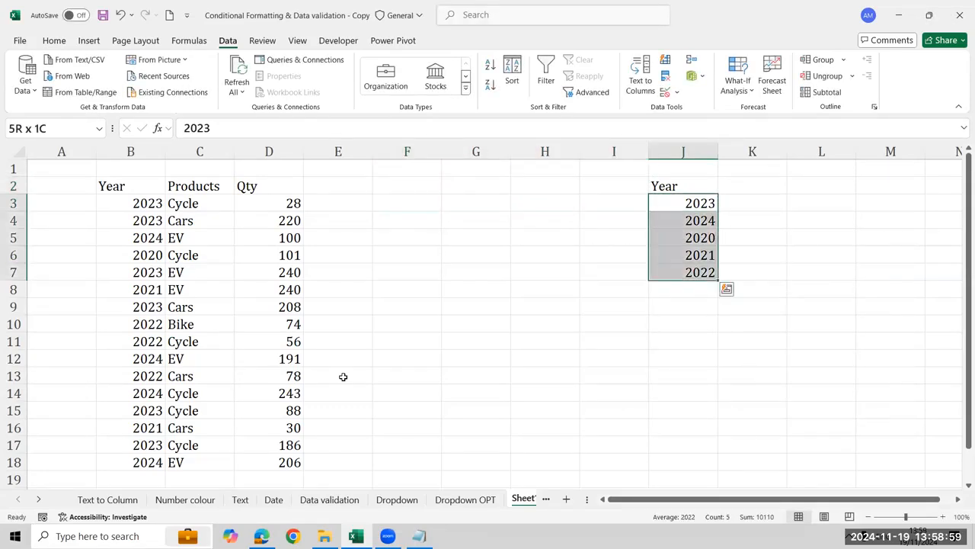
pyautogui.press('Left')
pyautogui.press('Left')
pyautogui.press('Left')
pyautogui.press('Left')
pyautogui.press('Up')
pyautogui.hotkey('alt', 'Down')
pyautogui.press('Down')
pyautogui.press('Up')
pyautogui.press('Escape')
# Enter the header "Year" in F1 above the drop-down cell
pyautogui.press('Up')
pyautogui.write('Year')
pyautogui.press('Return')
pyautogui.press('Right')
pyautogui.press('Right')
pyautogui.press('Right')
pyautogui.press('Right')
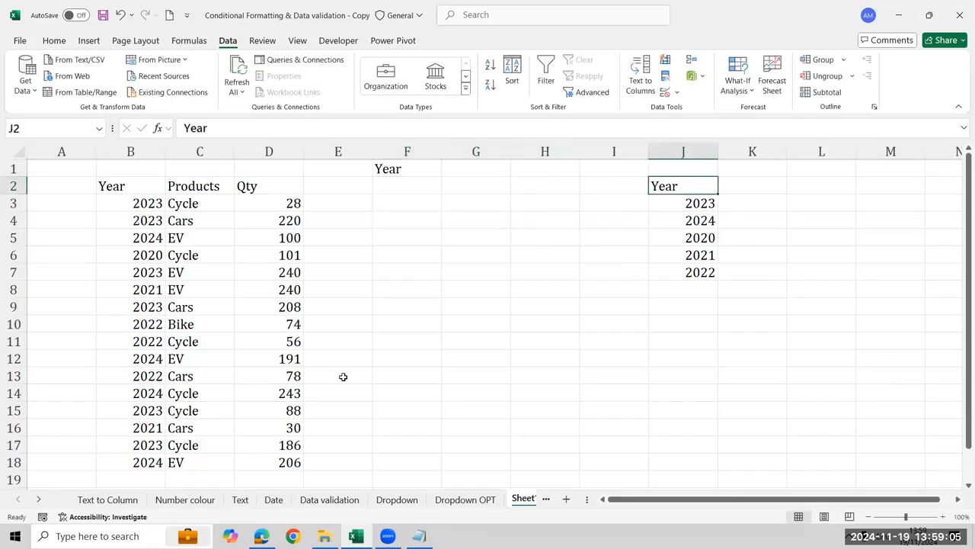
pyautogui.hotkey('ctrl', 'space')
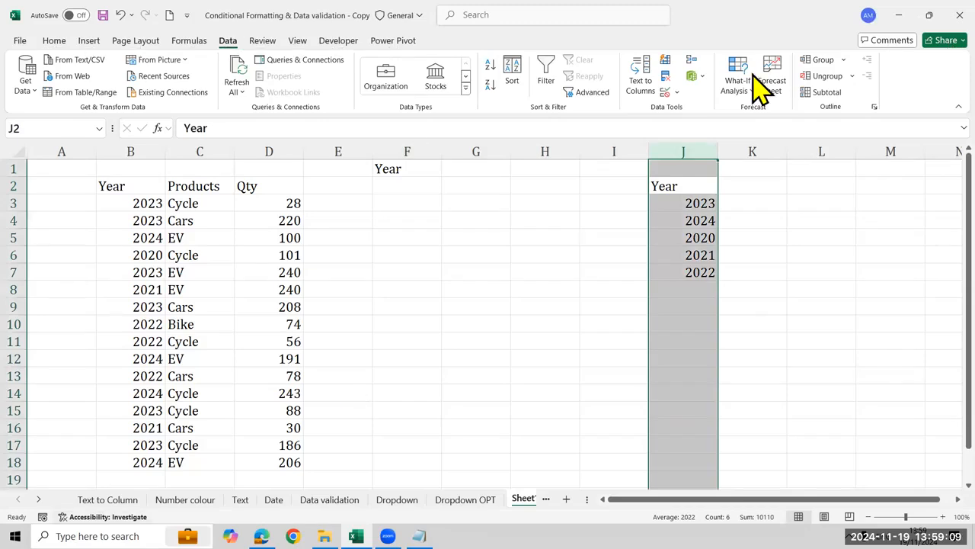
pyautogui.rightClick(683, 159)
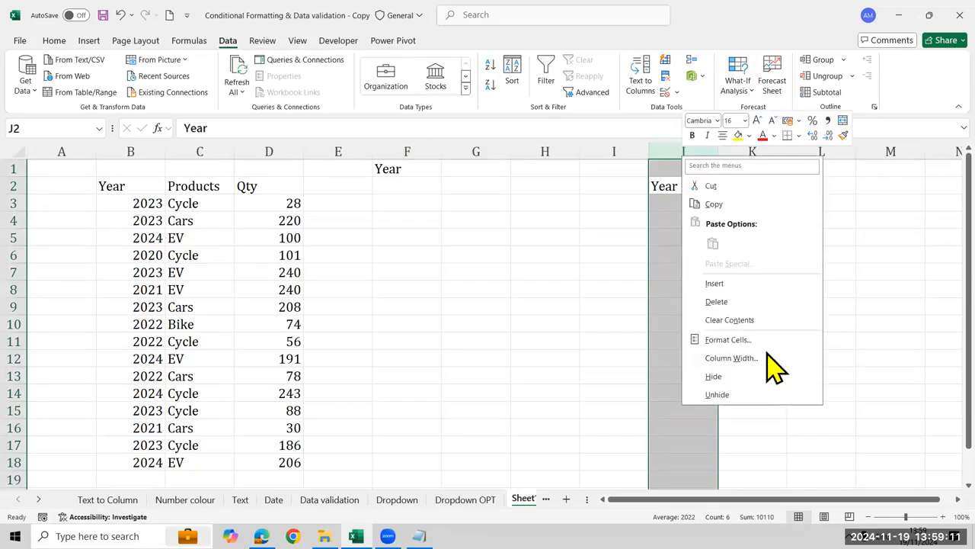
pyautogui.click(714, 376)
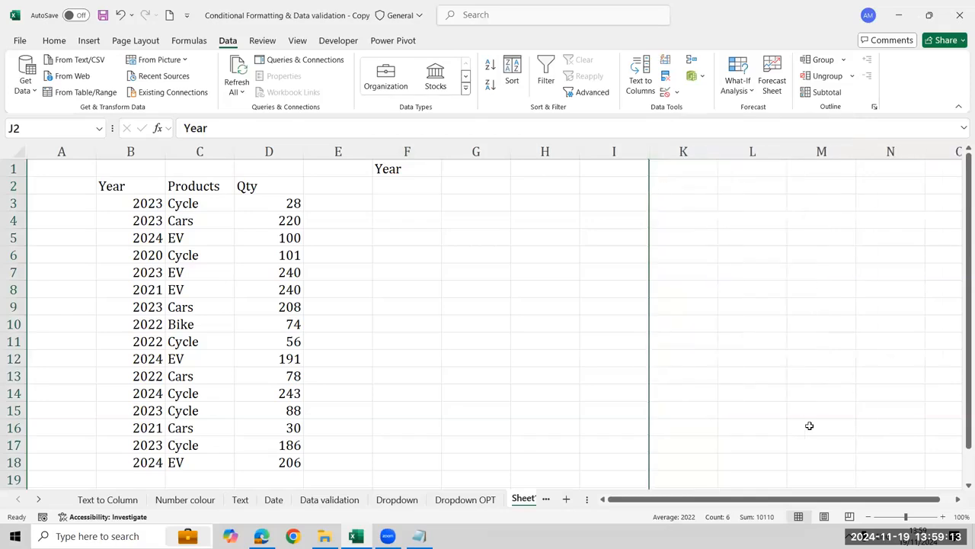
pyautogui.click(666, 204)
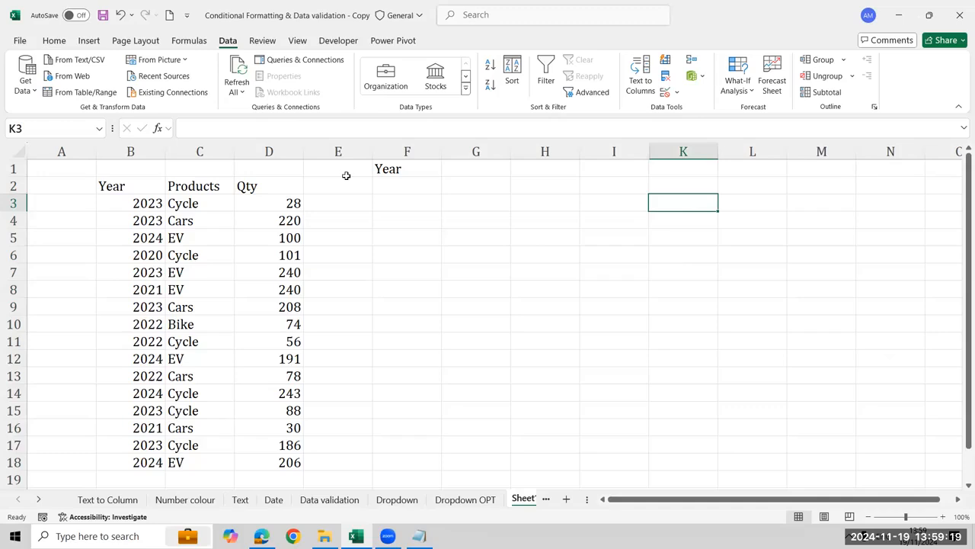
# Enter the header "Product" in G1 beside the Year header
pyautogui.click(405, 186)
pyautogui.click(468, 166)
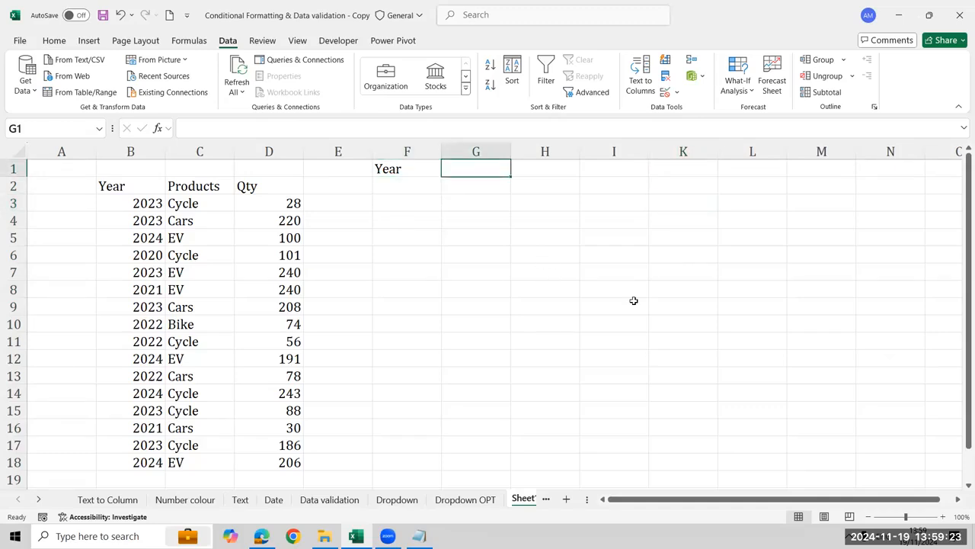
pyautogui.write('Product')
pyautogui.press('Return')
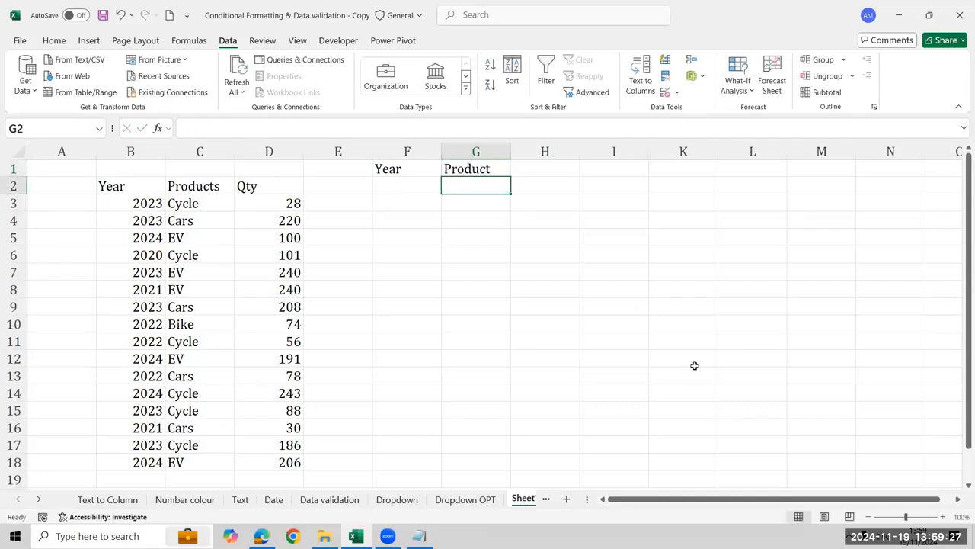
# Copy the Products column C2:C18 and paste it starting at L2
pyautogui.press('Left')
pyautogui.press('Left')
pyautogui.press('Left')
pyautogui.press('Left')
pyautogui.hotkey('ctrl', 'shift', 'Down')
pyautogui.hotkey('ctrl', 'c')
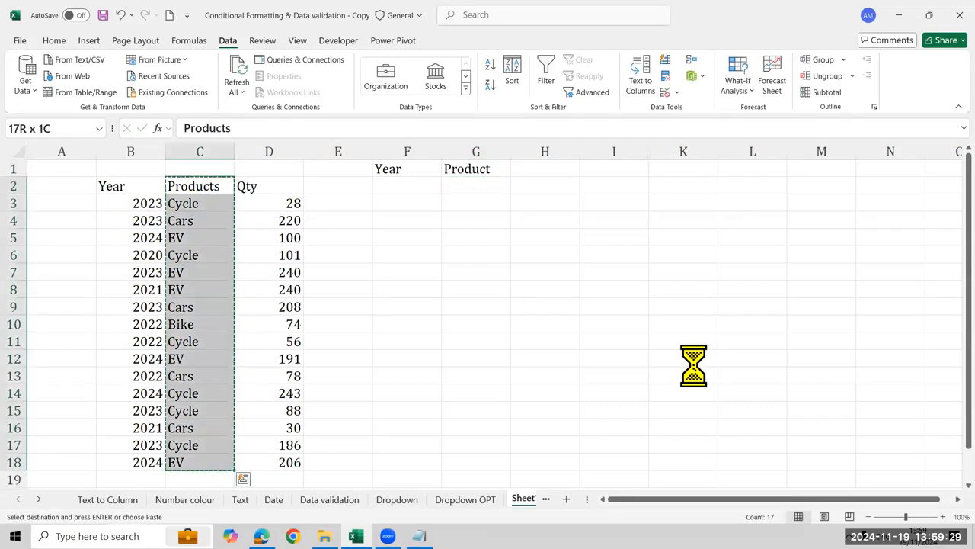
pyautogui.press('Right')
pyautogui.press('Right')
pyautogui.press('Right')
pyautogui.press('Right')
pyautogui.press('Right')
pyautogui.press('Right')
pyautogui.press('Right')
pyautogui.press('Right')
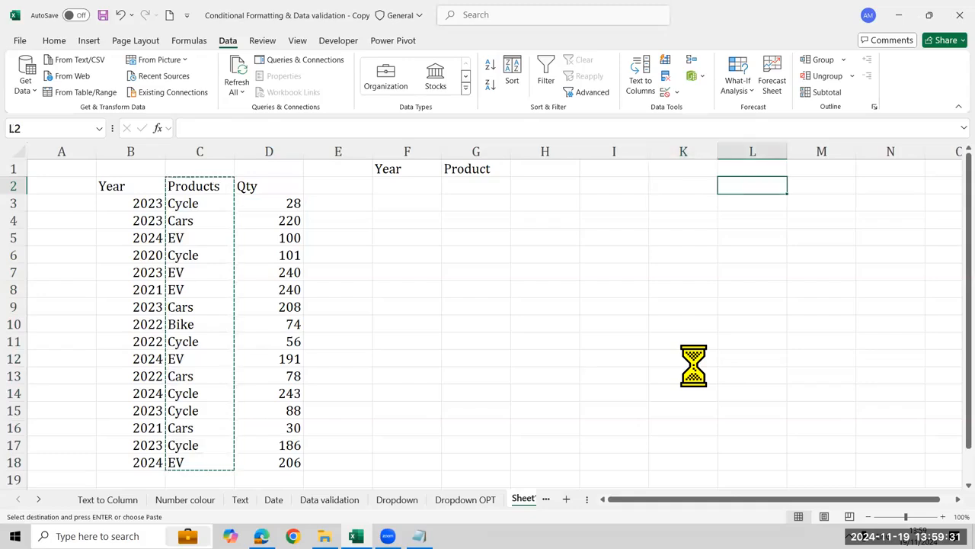
pyautogui.press('Return')
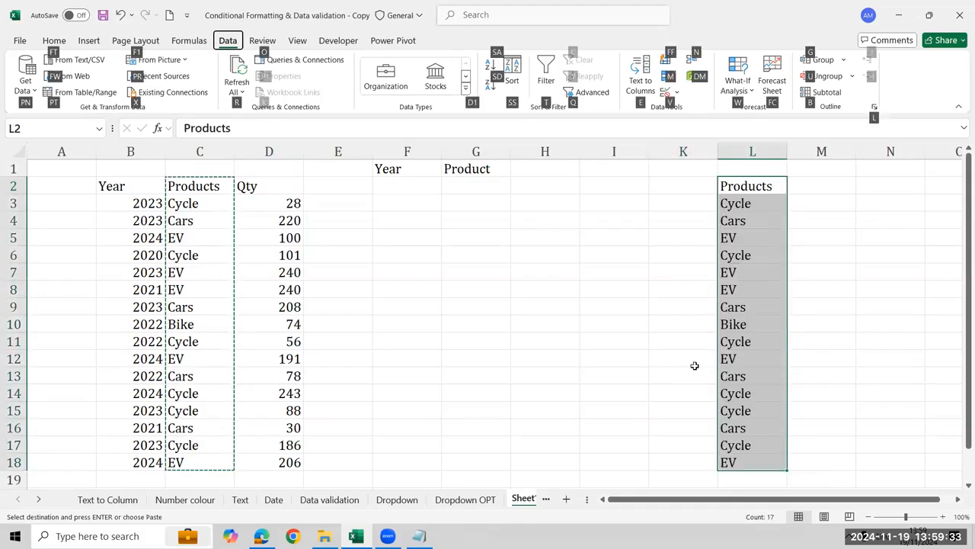
# Remove duplicates from the copied Products list in column L, treating its first row as a header
pyautogui.press('Return')
pyautogui.hotkey('alt', 'a')
pyautogui.press('m')
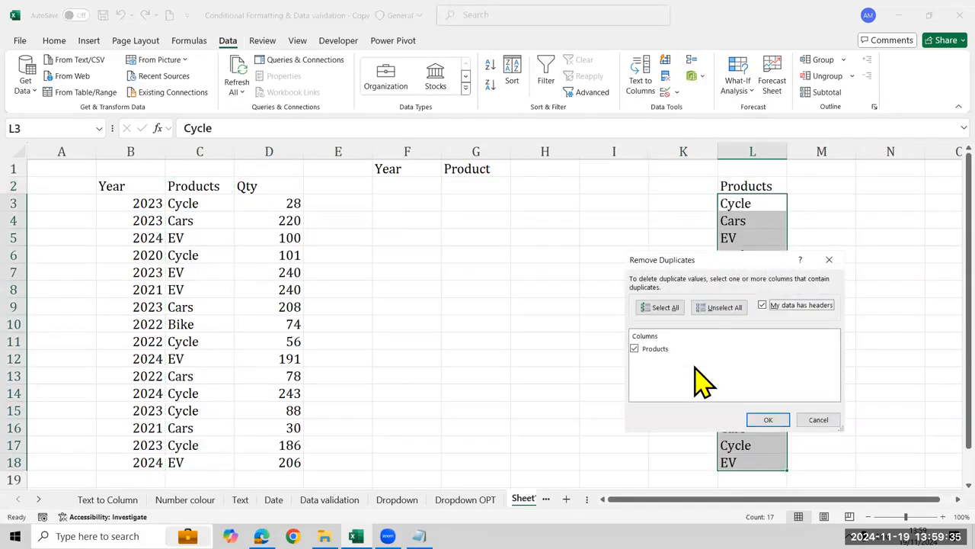
pyautogui.press('Return')
pyautogui.press('Return')
pyautogui.press('Down')
pyautogui.press('Up')
pyautogui.hotkey('ctrl', 'shift', 'Down')
# Open data validation for G2 and allow only a List
pyautogui.press('Left')
pyautogui.press('Left')
pyautogui.press('Left')
pyautogui.press('Left')
pyautogui.press('Left')
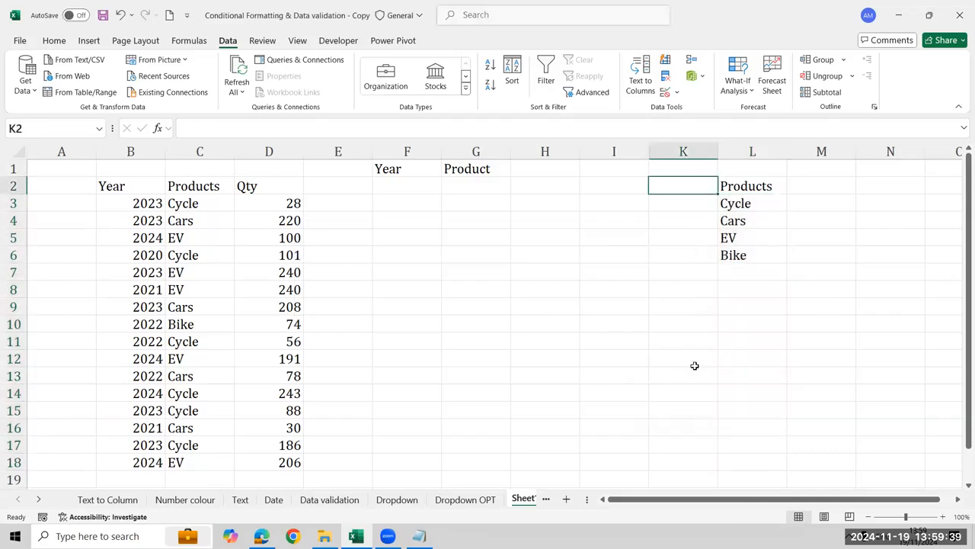
pyautogui.hotkey('alt', 'a')
pyautogui.press('v')
pyautogui.press('v')
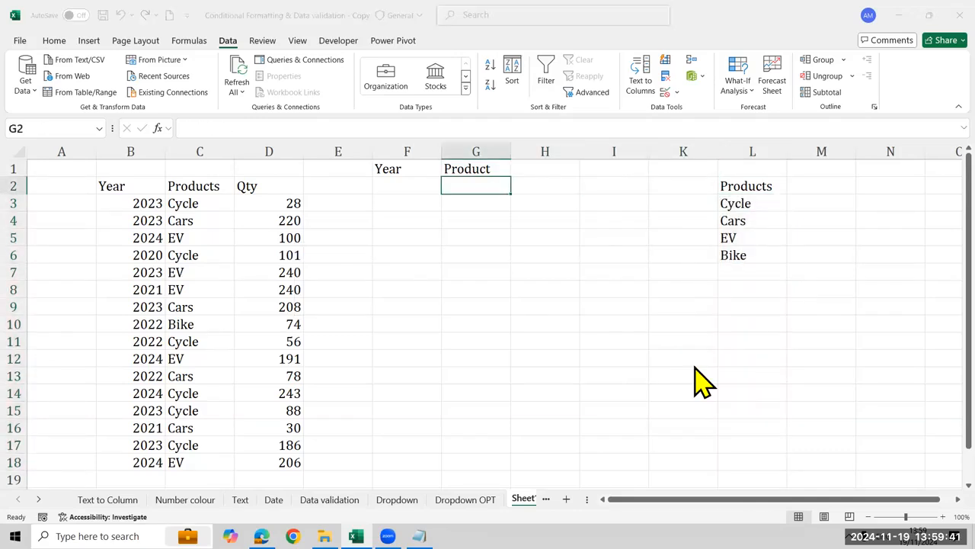
pyautogui.hotkey('alt', 'Down')
pyautogui.press('Up')
pyautogui.press('Up')
pyautogui.press('Return')
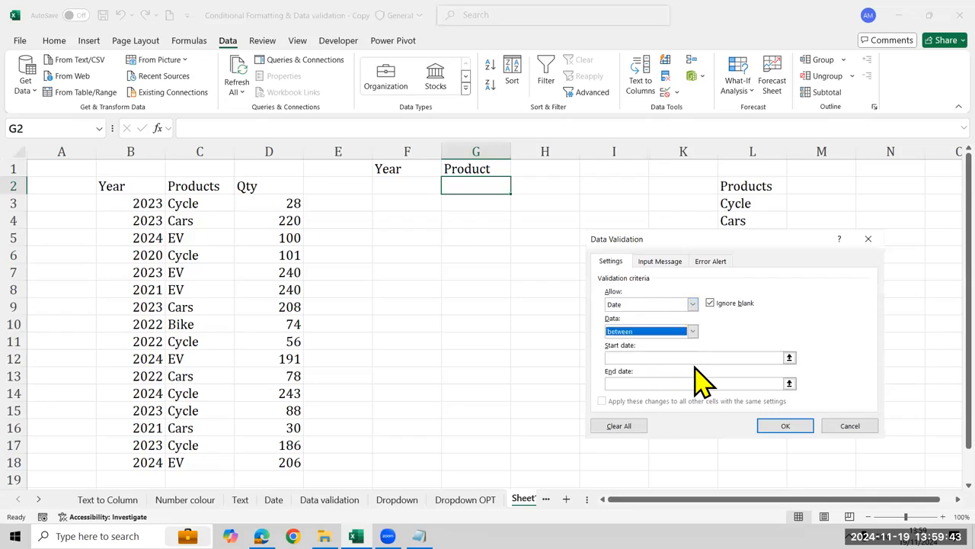
pyautogui.hotkey('shift', 'Tab')
pyautogui.hotkey('alt', 'Down')
pyautogui.press('Up')
# Set the G2 list source to =$L$3:$L$6, apply the validation and preview the drop-down choices
pyautogui.press('Tab')
pyautogui.press('Down')
pyautogui.press('Right')
pyautogui.press('Right')
pyautogui.press('Right')
pyautogui.press('Right')
pyautogui.hotkey('shift', 'Down')
pyautogui.hotkey('shift', 'Down')
pyautogui.hotkey('shift', 'Down')
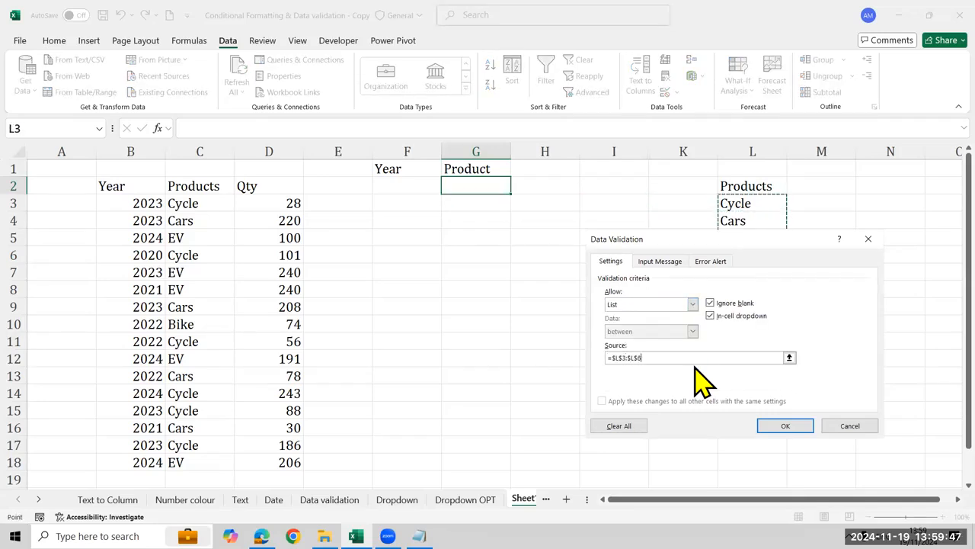
pyautogui.press('Return')
pyautogui.hotkey('alt', 'Down')
pyautogui.press('Down')
pyautogui.press('Up')
pyautogui.press('Escape')
# Hide column L, which holds the unique product list
pyautogui.press('Right')
pyautogui.press('Right')
pyautogui.press('Right')
pyautogui.press('Right')
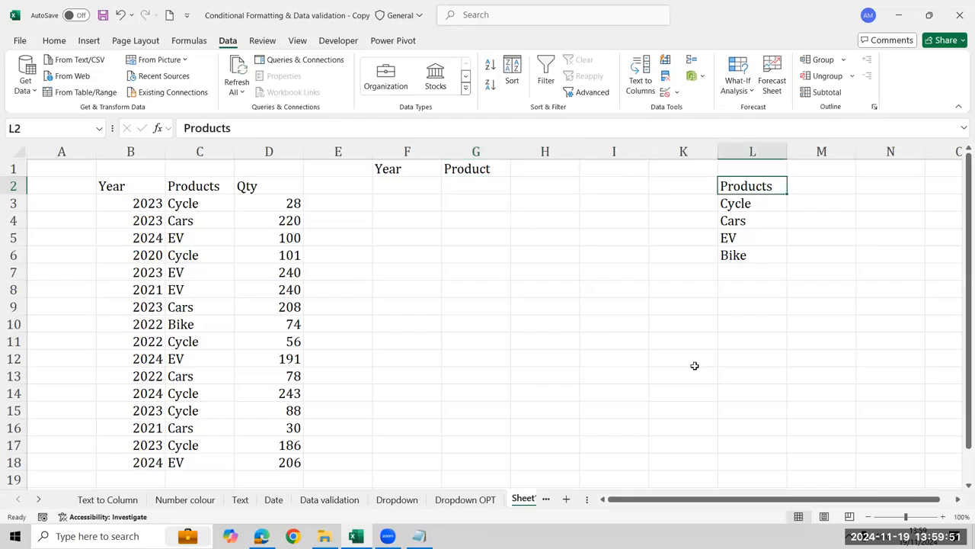
pyautogui.hotkey('ctrl', 'space')
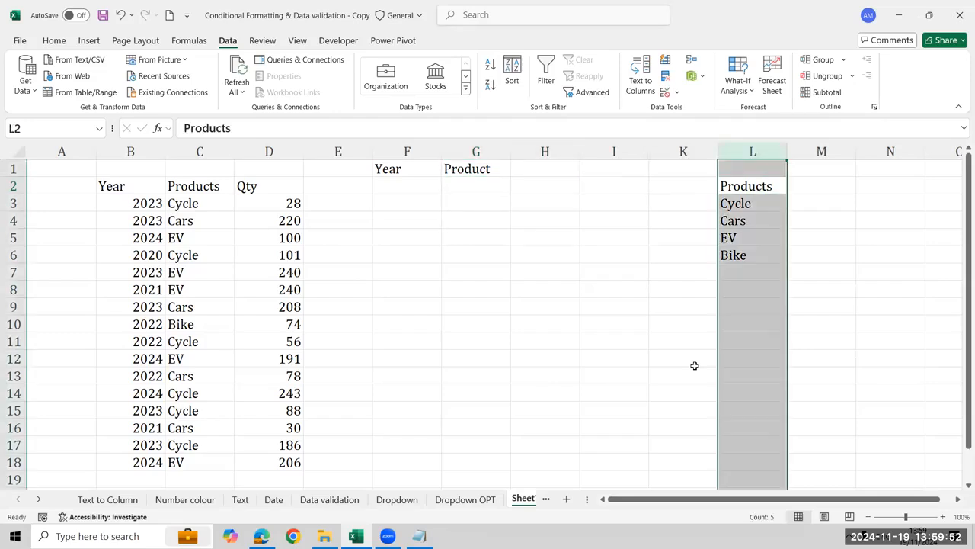
pyautogui.rightClick(769, 152)
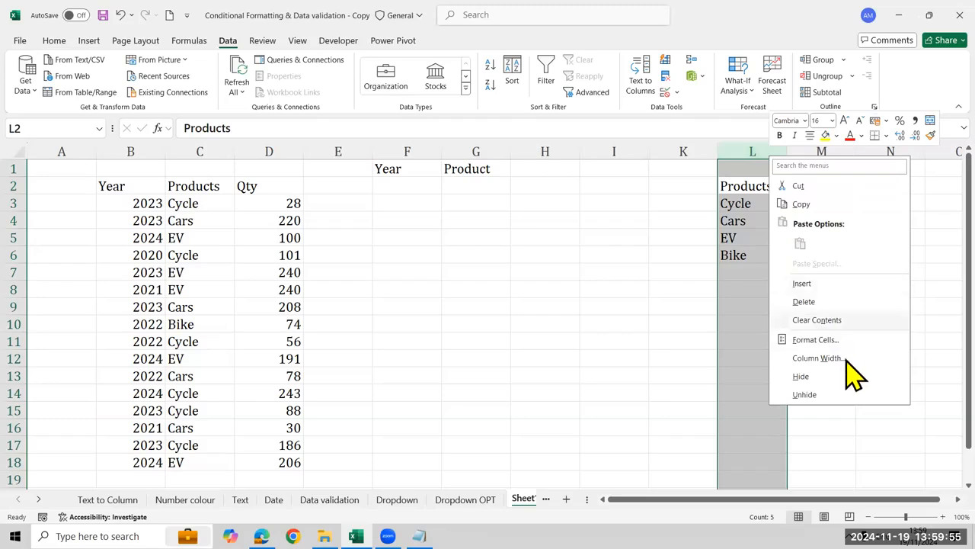
pyautogui.click(826, 377)
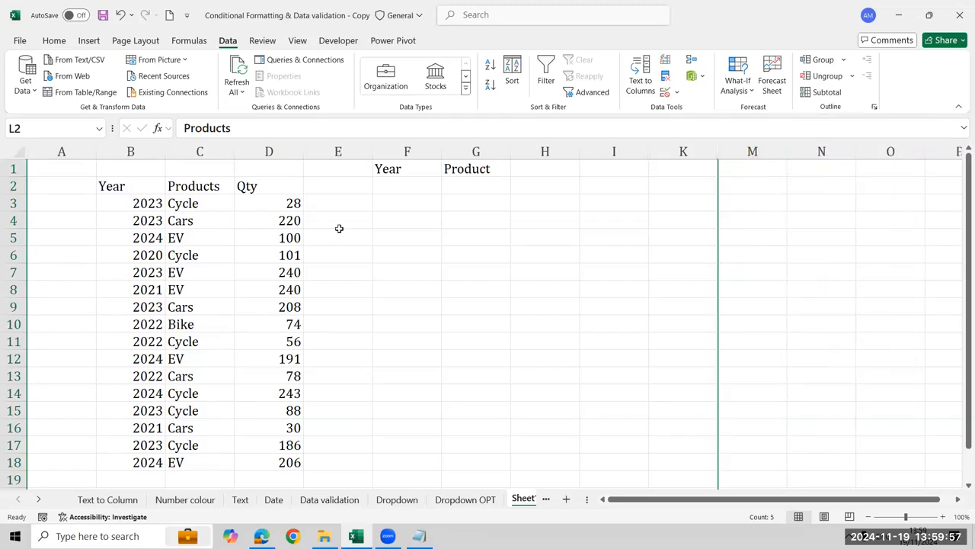
# Merge and center cells F3:G3 in the second row below the Year and Product headings
pyautogui.click(427, 258)
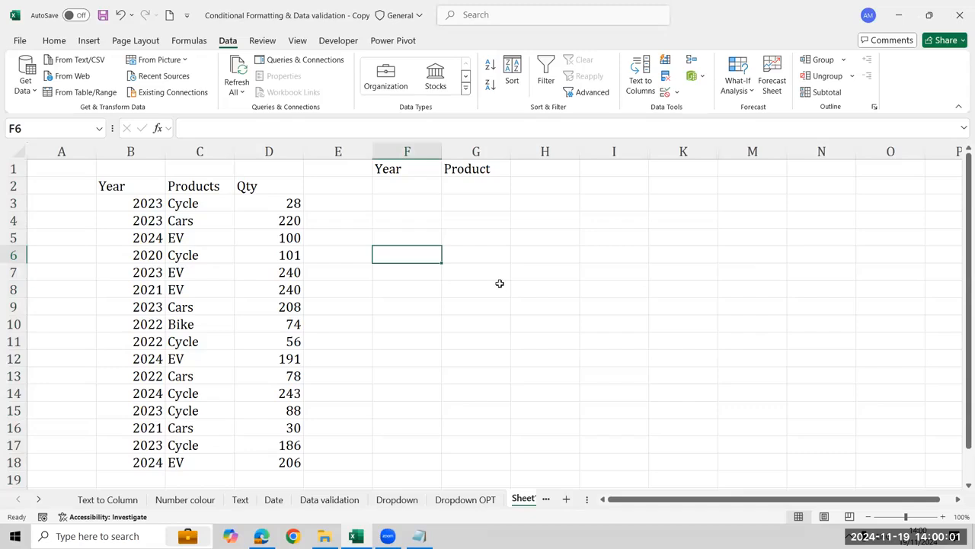
pyautogui.click(404, 191)
pyautogui.click(400, 206)
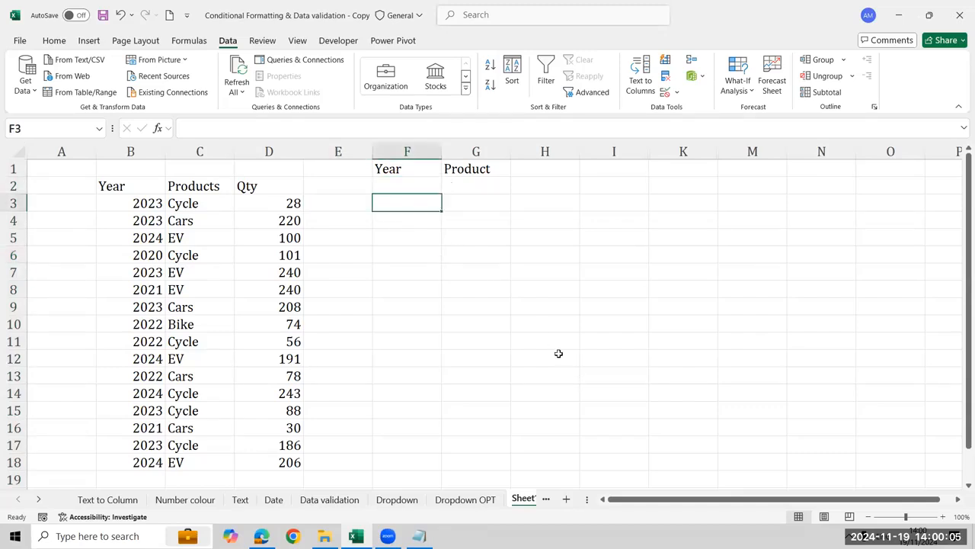
pyautogui.hotkey('shift', 'Right')
pyautogui.hotkey('alt', 'h')
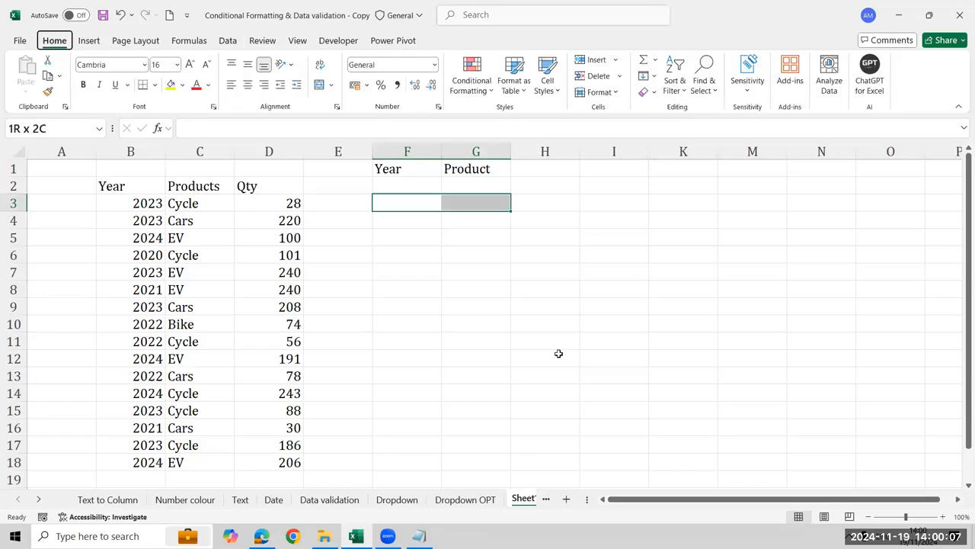
pyautogui.press('m')
pyautogui.press('c')
# Insert a blank column between the Qty data and the Year and Product drop-downs
pyautogui.press('Left')
pyautogui.write('Total')
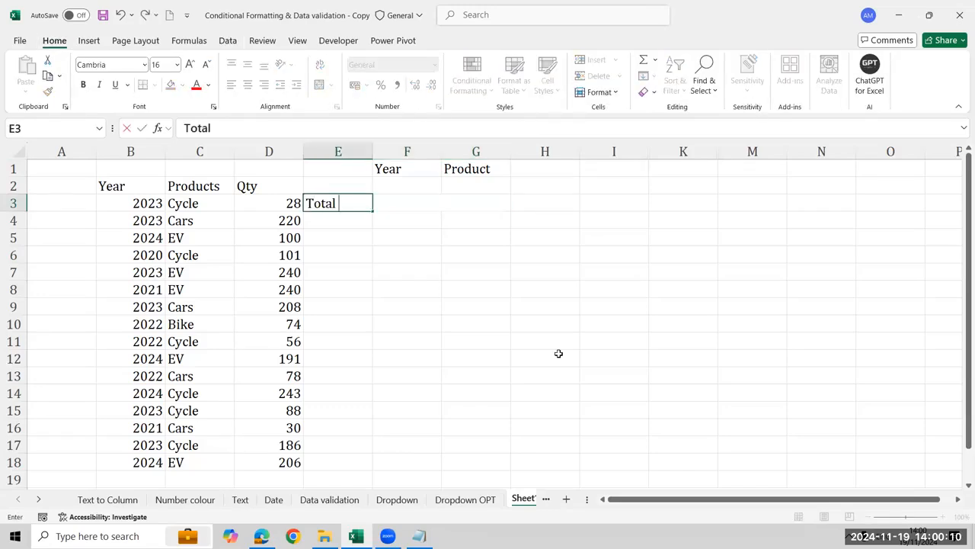
pyautogui.press('Escape')
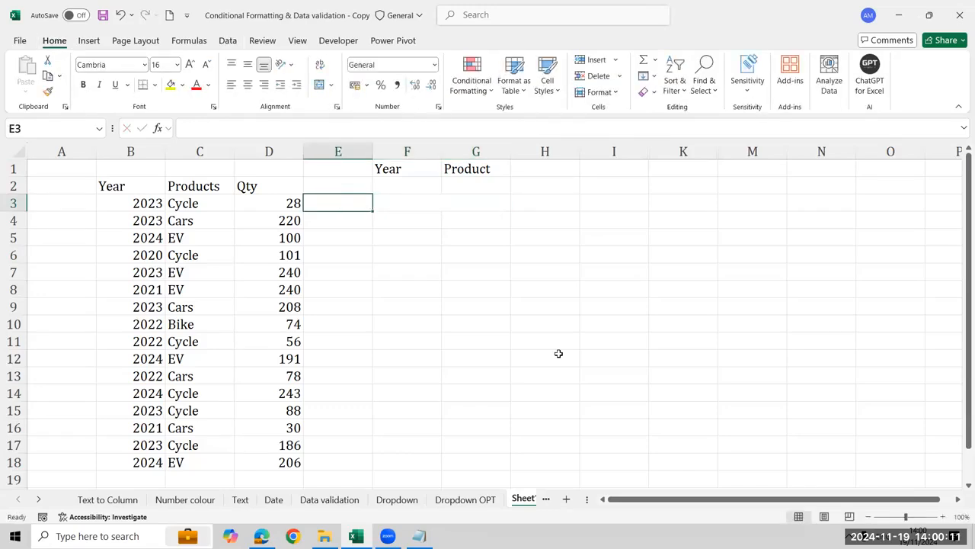
pyautogui.hotkey('ctrl', 'space')
pyautogui.hotkey('ctrl', 'shift', '+')
pyautogui.press('Right')
pyautogui.press('Right')
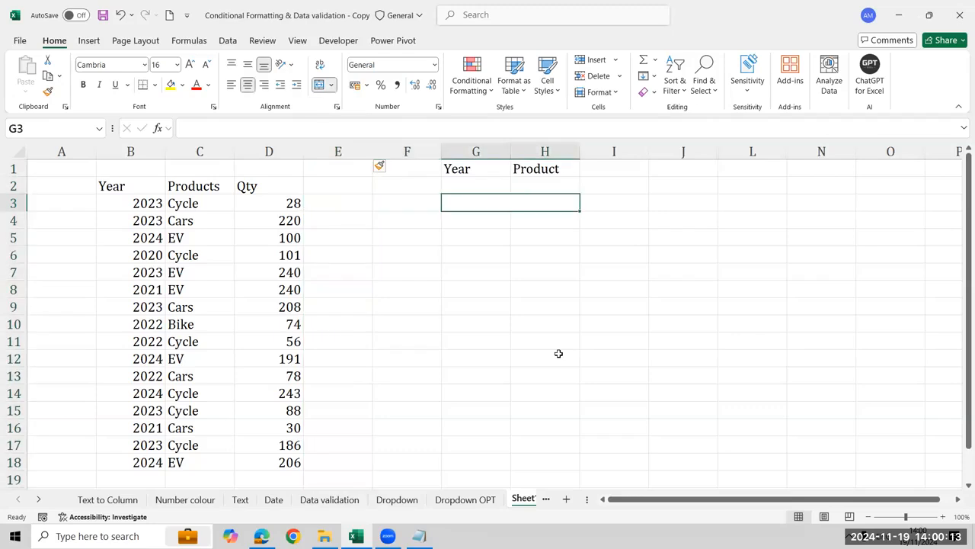
# Enter the label Total Qty in F3, beside the merged cell
pyautogui.press('Left')
pyautogui.write('Tp')
pyautogui.press('BackSpace')
pyautogui.write('o')
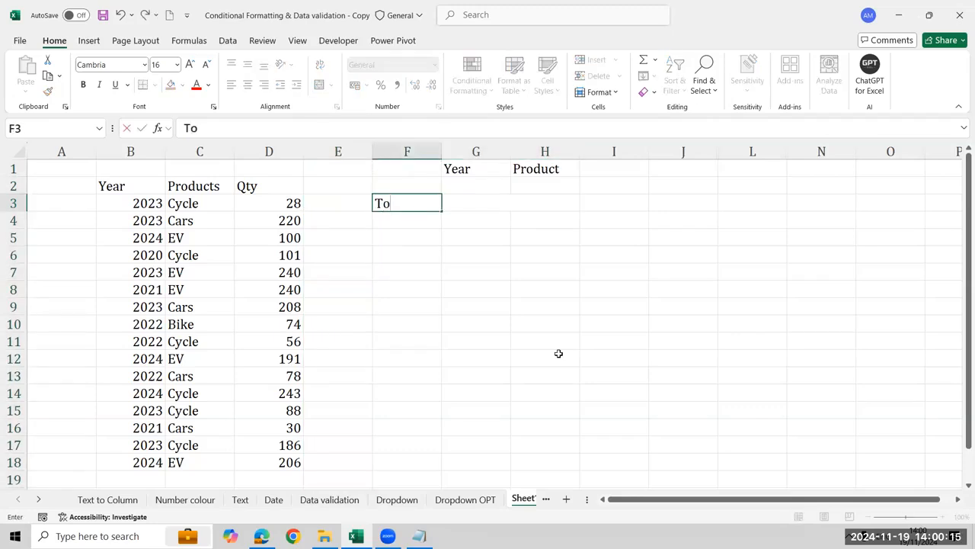
pyautogui.write('tal Qty')
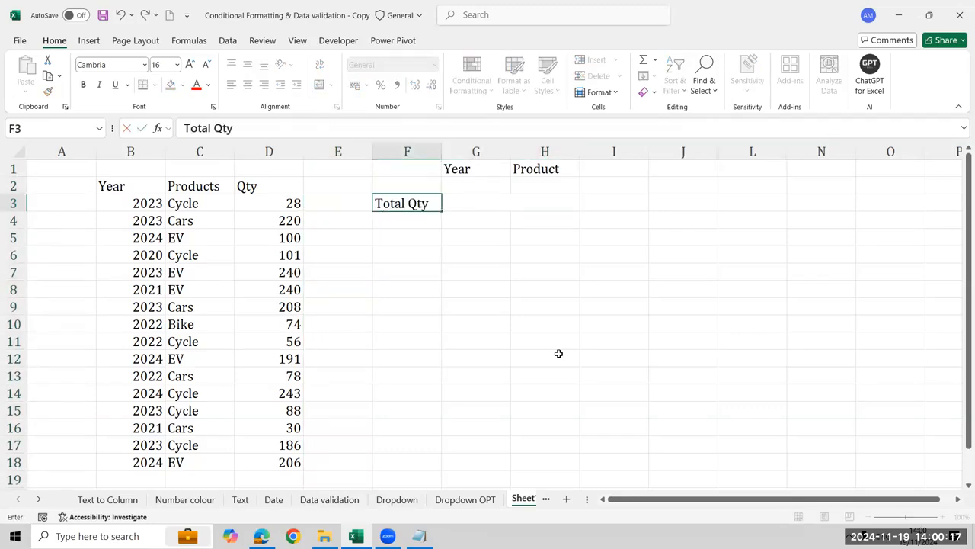
pyautogui.press('Return')
# Start a SUMIFS formula in the merged cell G3 with $D$3:$D$18 as the sum range
pyautogui.press('Right')
pyautogui.press('Up')
pyautogui.press('Up')
pyautogui.press('Down')
pyautogui.press('Up')
pyautogui.press('Down')
pyautogui.write('=')
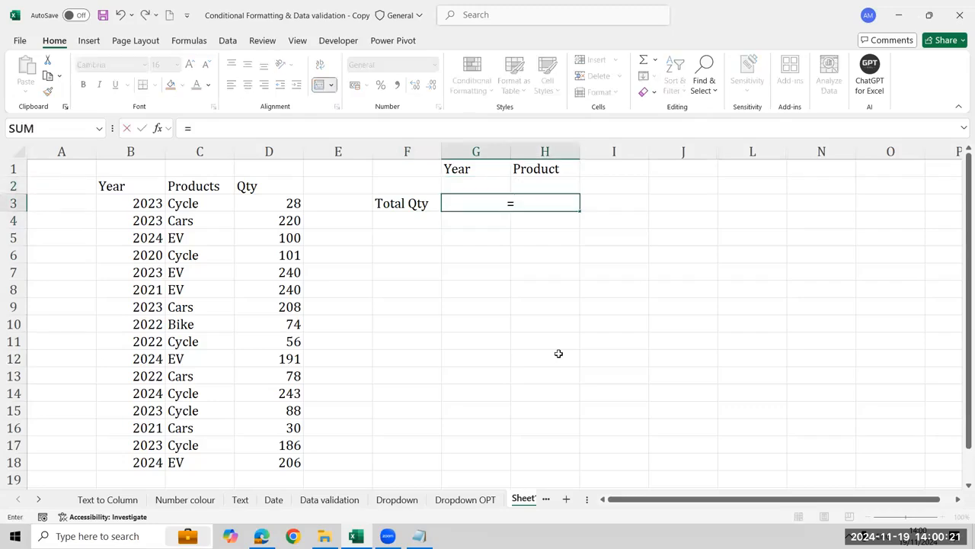
pyautogui.write('sumi')
pyautogui.press('Down')
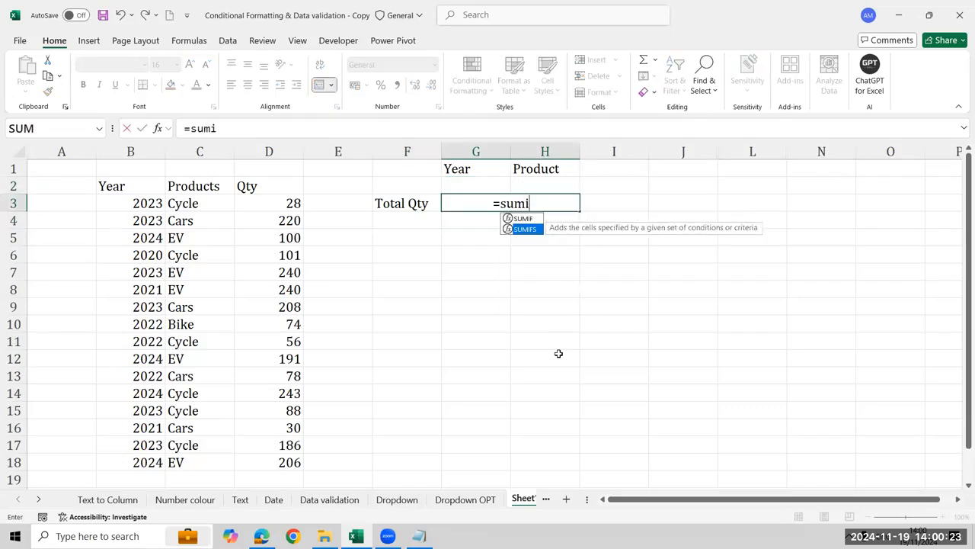
pyautogui.press('Tab')
pyautogui.press('Left')
pyautogui.press('Left')
pyautogui.press('Left')
pyautogui.press('Left')
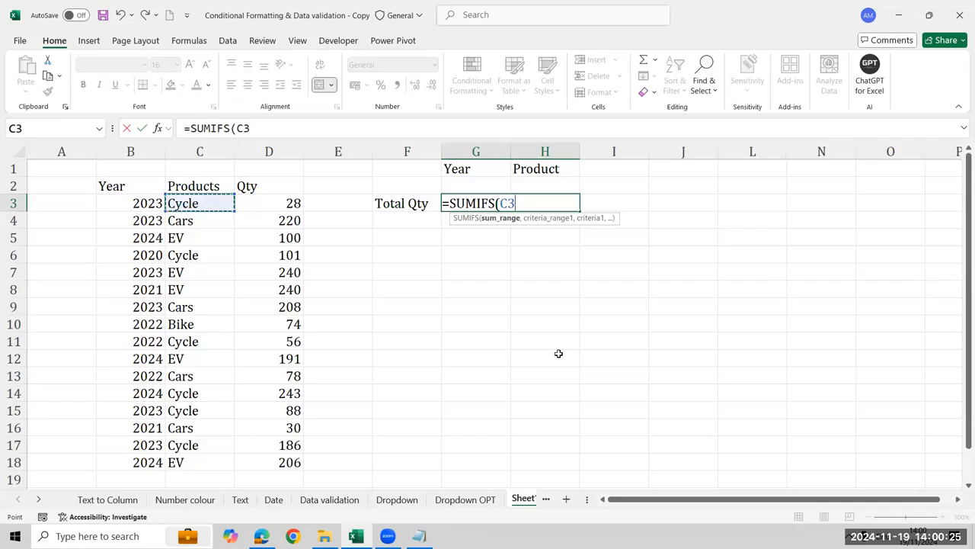
pyautogui.press('Up')
pyautogui.press('Down')
pyautogui.press('Left')
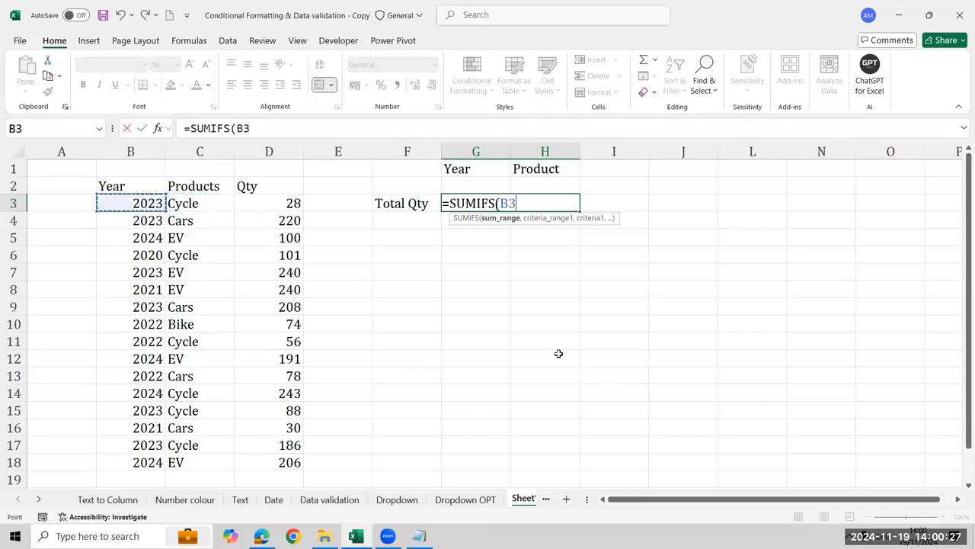
pyautogui.press('Right')
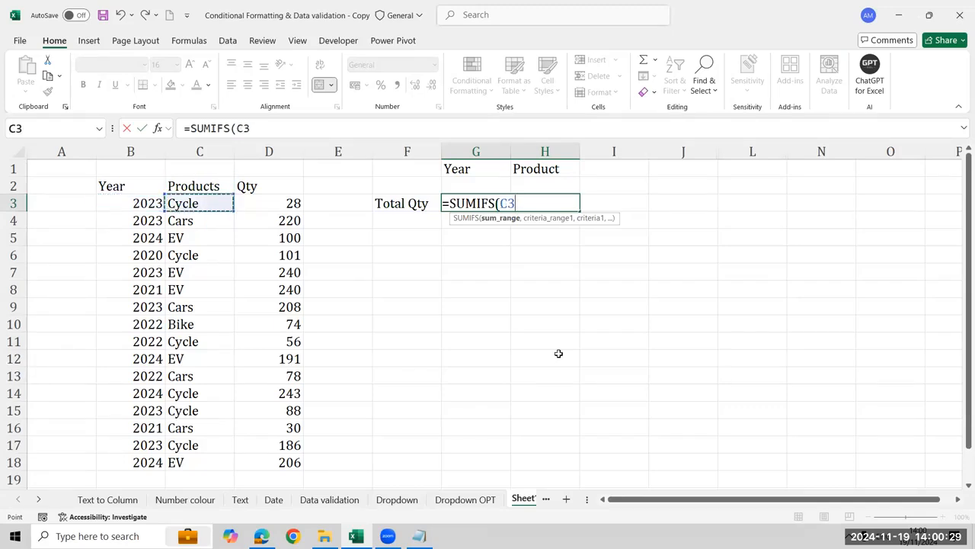
pyautogui.press('Right')
pyautogui.hotkey('ctrl', 'shift', 'Down')
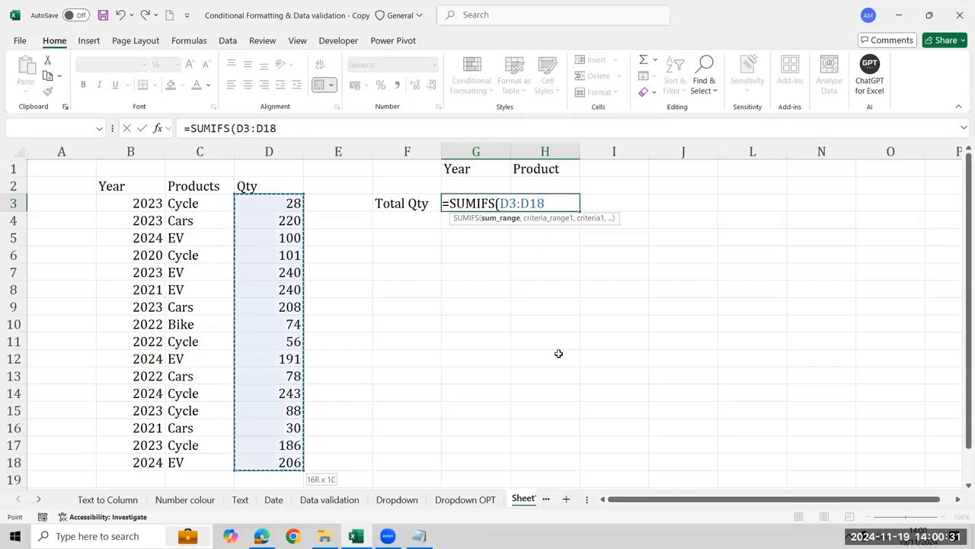
pyautogui.press('F4')
# Add the year condition to the SUMIFS formula, with criteria range $B$3:$B$18 and criterion G2
pyautogui.write(',')
pyautogui.press('Left')
pyautogui.press('Left')
pyautogui.press('Left')
pyautogui.press('Left')
pyautogui.press('Left')
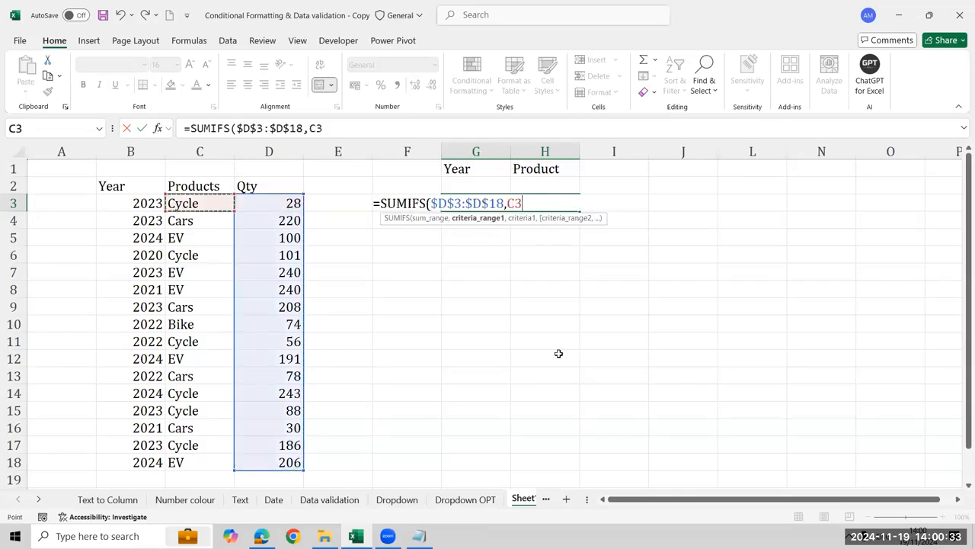
pyautogui.hotkey('ctrl', 'shift', 'Down')
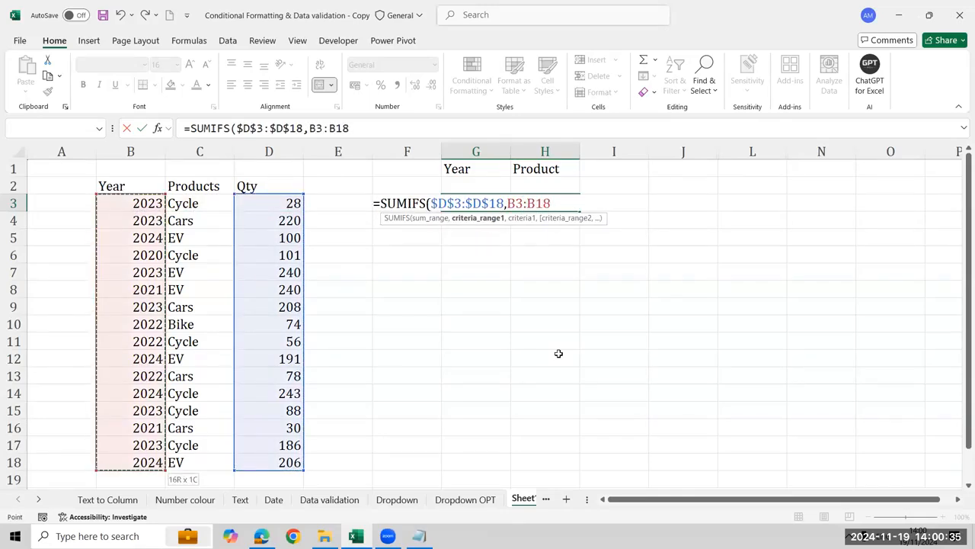
pyautogui.press('F4')
pyautogui.write(',')
pyautogui.press('Up')
# Add the product condition with criteria range $C$3:$C$18 and criterion H2, and complete the SUMIFS formula
pyautogui.write(',')
pyautogui.press('Left')
pyautogui.press('Left')
pyautogui.press('Left')
pyautogui.press('Left')
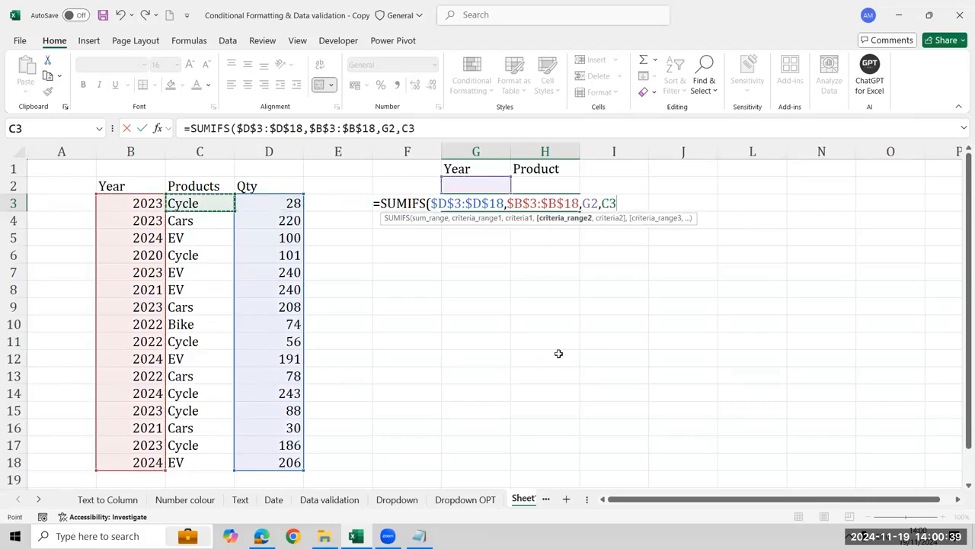
pyautogui.hotkey('ctrl', 'shift', 'Down')
pyautogui.press('F4')
pyautogui.write(',')
pyautogui.press('Up')
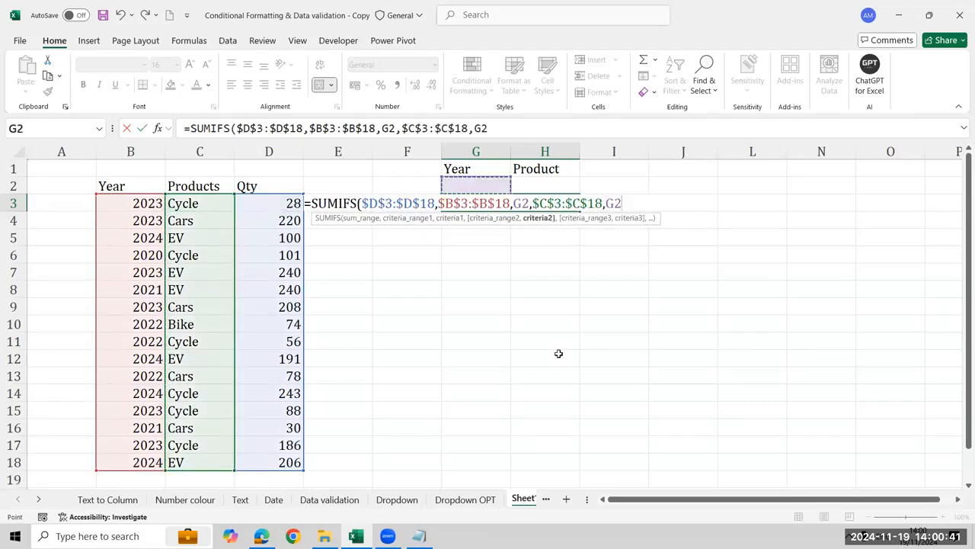
pyautogui.press('Right')
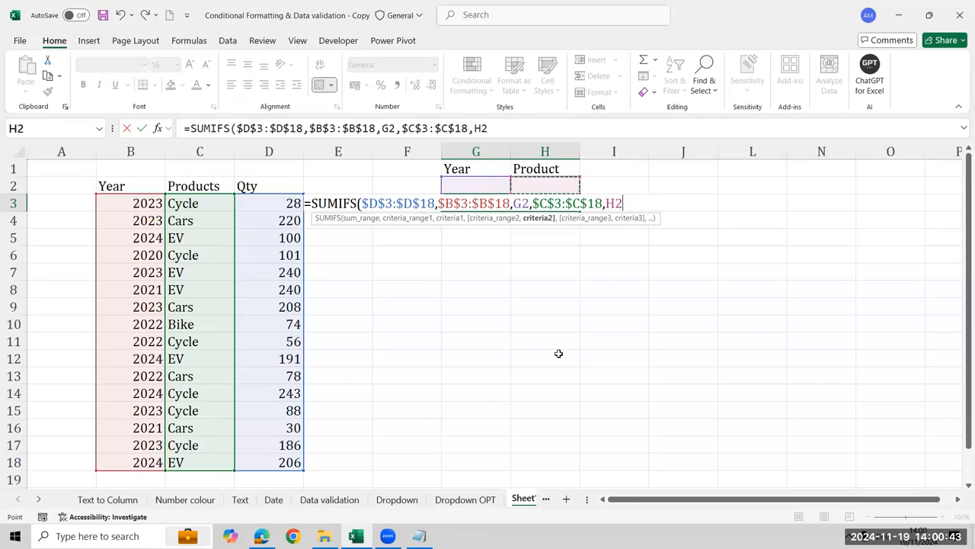
pyautogui.write(')')
pyautogui.press('Return')
pyautogui.press('Up')
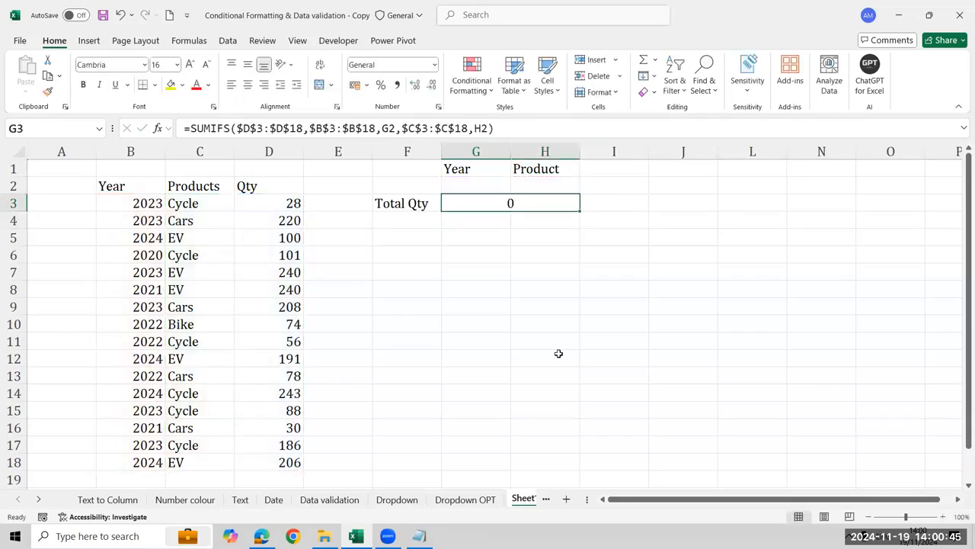
# Choose 2024 in the Year drop-down and Cars in the Product drop-down to test the total
pyautogui.press('Up')
pyautogui.hotkey('alt', 'Down')
pyautogui.press('Return')
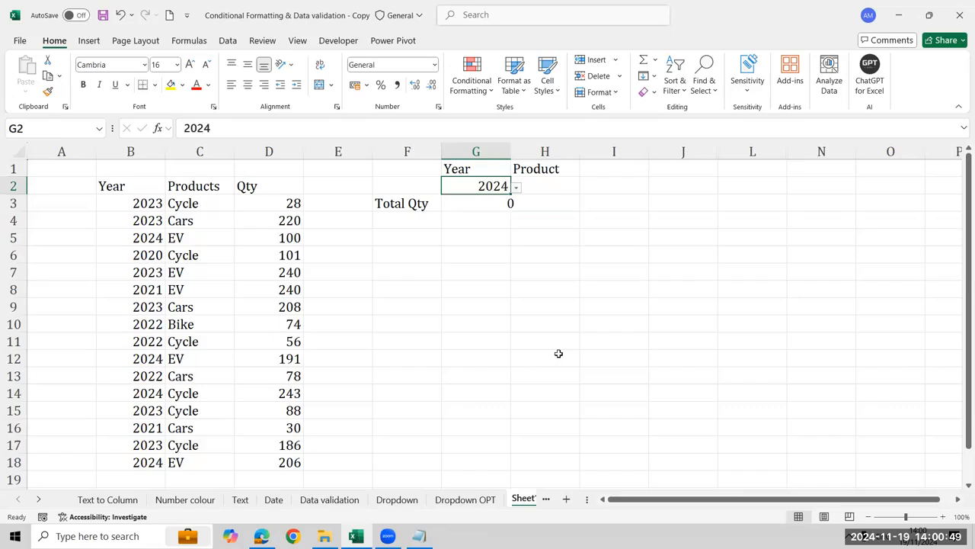
pyautogui.press('Down')
pyautogui.press('Up')
pyautogui.press('Right')
pyautogui.hotkey('alt', 'Down')
pyautogui.press('Return')
pyautogui.press('Down')
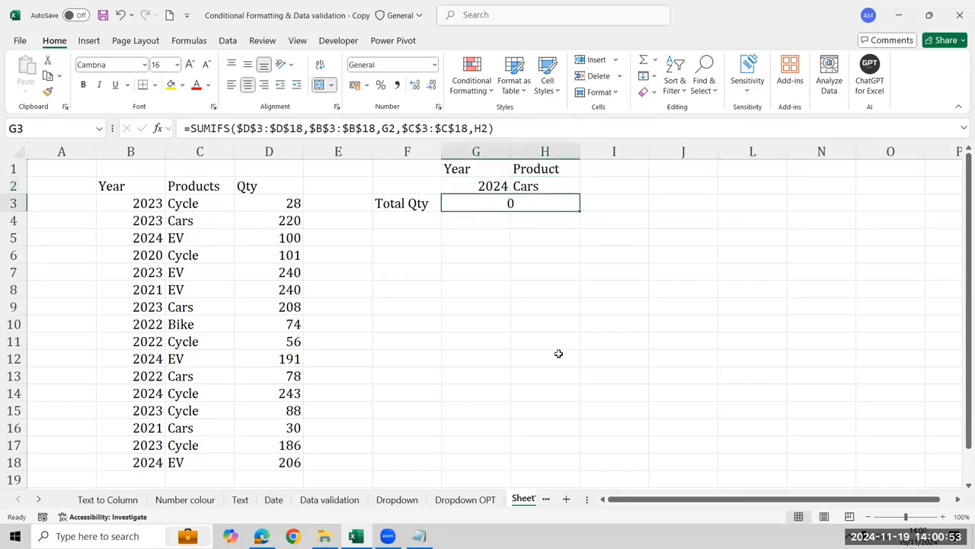
# Check the ranges used by the SUMIFS formula and look through the Year and Products data rows
pyautogui.press('F2')
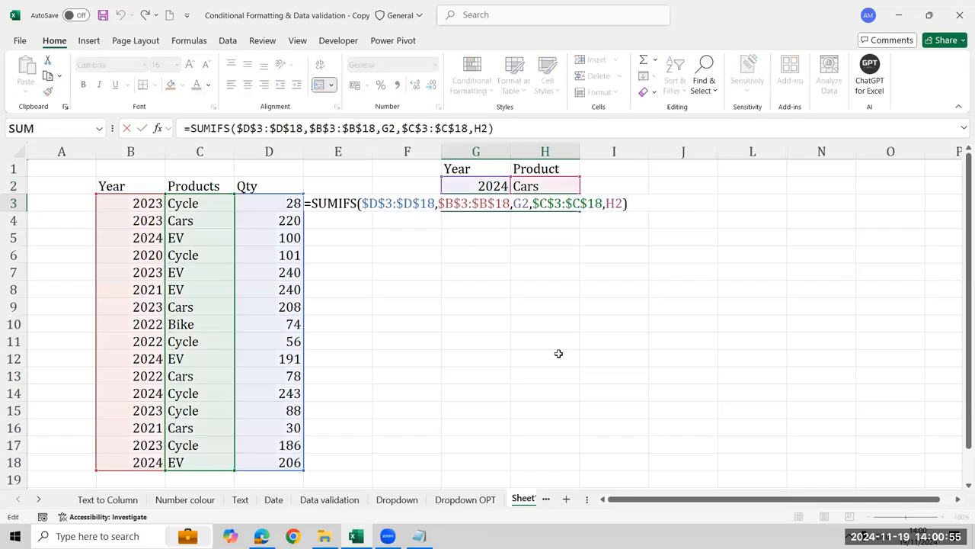
pyautogui.press('Escape')
pyautogui.press('Left')
pyautogui.press('Left')
pyautogui.press('Left')
pyautogui.press('Left')
pyautogui.press('Left')
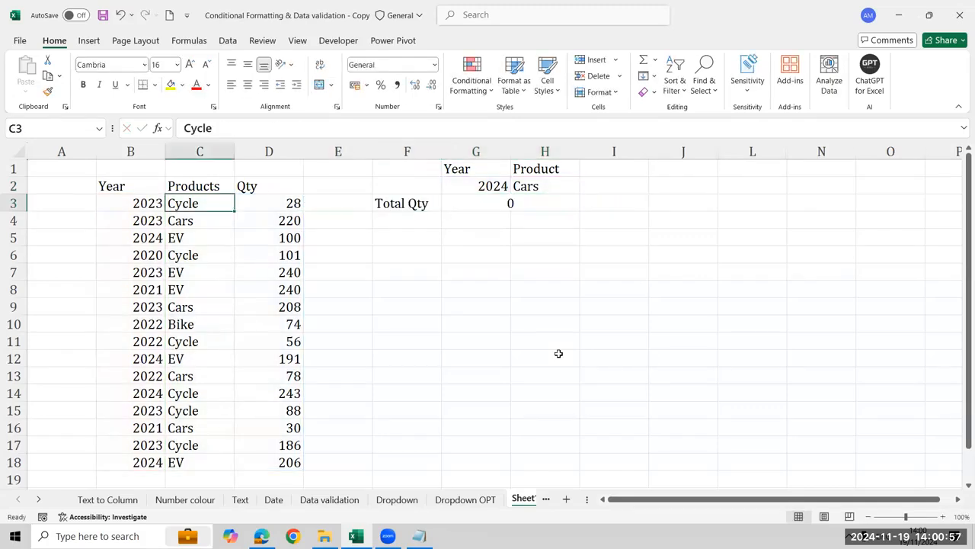
pyautogui.press('Down')
pyautogui.press('Down')
pyautogui.press('Down')
pyautogui.press('Down')
pyautogui.press('Down')
pyautogui.press('Down')
pyautogui.press('Down')
pyautogui.press('Down')
pyautogui.press('Down')
pyautogui.press('Down')
pyautogui.press('Down')
pyautogui.press('Down')
pyautogui.press('Down')
pyautogui.press('Down')
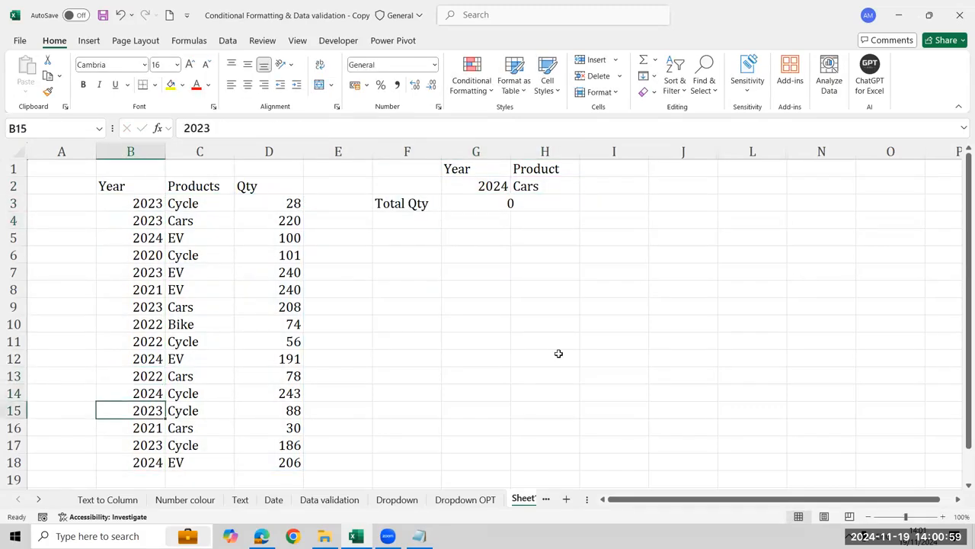
pyautogui.press('Up')
pyautogui.press('Up')
pyautogui.press('Up')
pyautogui.press('Up')
pyautogui.press('Up')
pyautogui.press('Up')
pyautogui.press('Up')
pyautogui.press('Up')
pyautogui.press('Up')
pyautogui.press('Up')
pyautogui.press('Up')
pyautogui.press('Up')
pyautogui.press('Up')
pyautogui.press('Up')
pyautogui.press('Up')
pyautogui.press('Right')
pyautogui.press('Right')
pyautogui.press('Right')
pyautogui.press('Right')
pyautogui.press('Right')
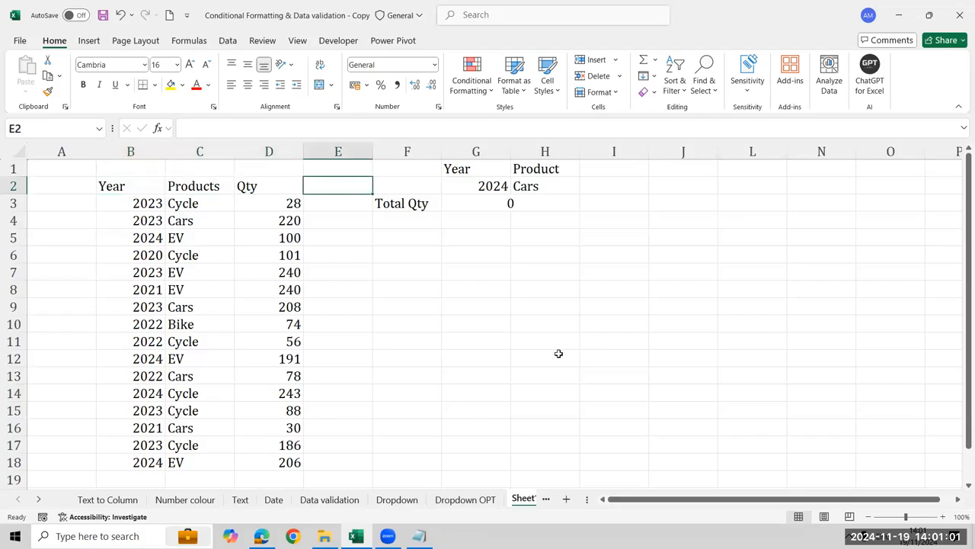
# Choose EV in the Product drop-down to test the total, and change the Year drop-down to 2020
pyautogui.press('Right')
pyautogui.hotkey('alt', 'Down')
pyautogui.press('Return')
pyautogui.press('Down')
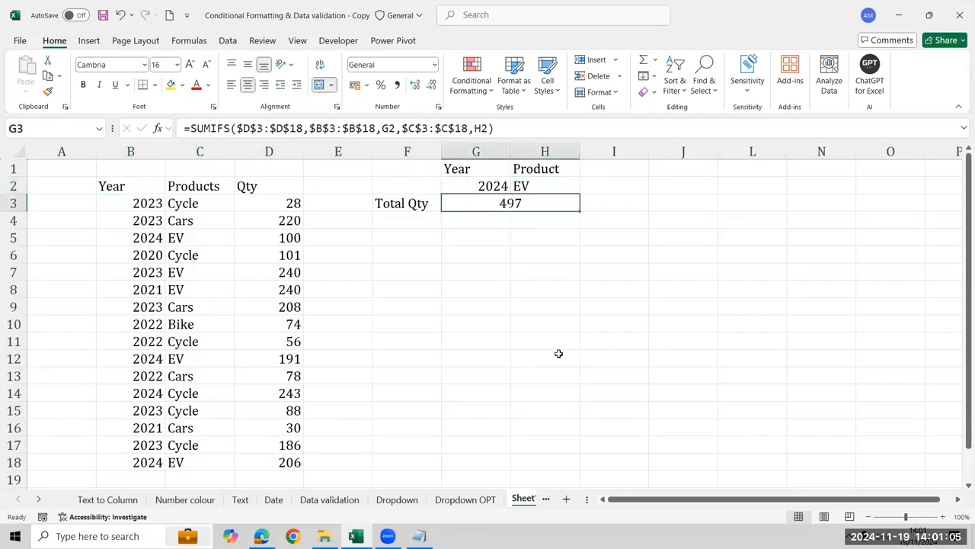
pyautogui.press('Up')
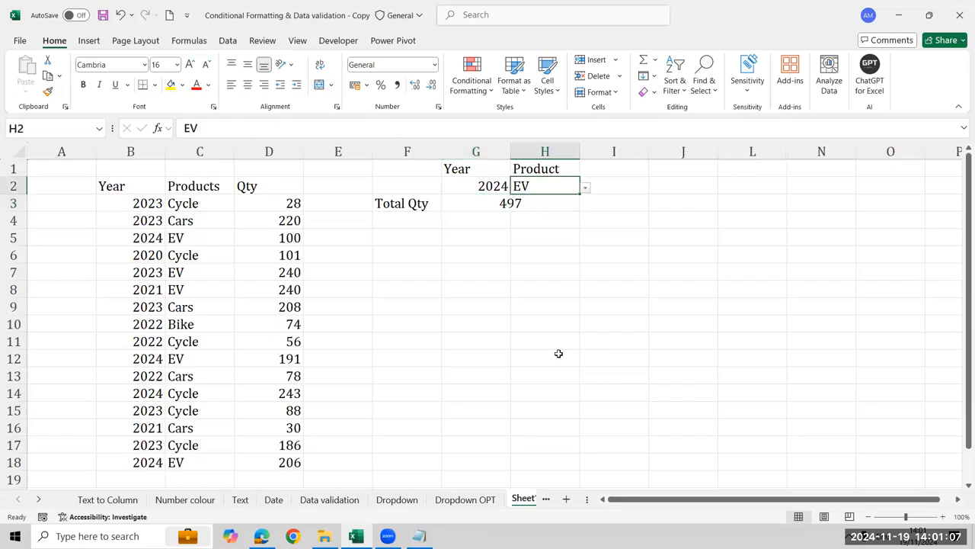
pyautogui.press('Left')
pyautogui.hotkey('alt', 'Down')
pyautogui.press('Return')
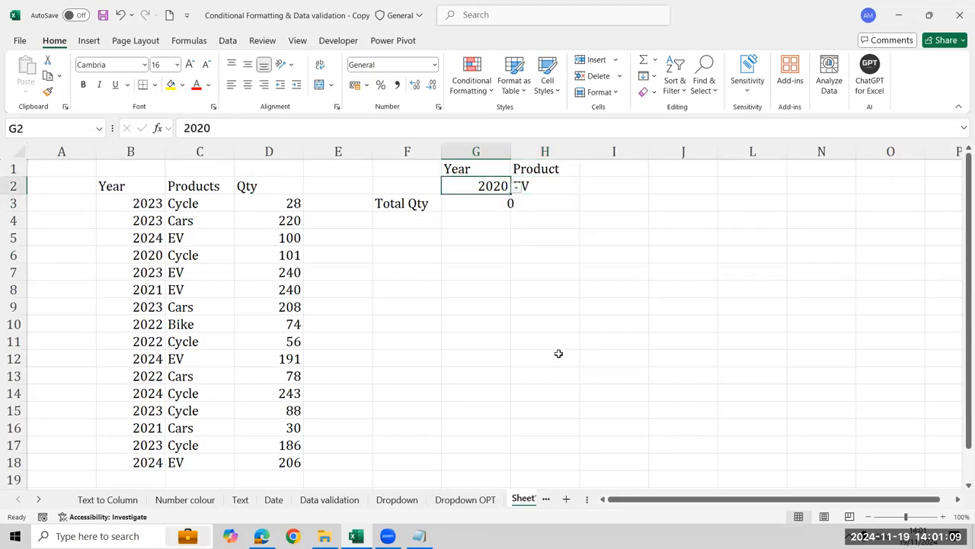
# Try the different Product drop-down choices for the year 2020, ending with Bike
pyautogui.press('Right')
pyautogui.hotkey('alt', 'Down')
pyautogui.press('Escape')
pyautogui.press('Left')
pyautogui.hotkey('alt', 'Down')
pyautogui.press('Escape')
pyautogui.press('Right')
pyautogui.hotkey('alt', 'Down')
pyautogui.press('Up')
pyautogui.press('Up')
pyautogui.press('Return')
pyautogui.hotkey('alt', 'Down')
pyautogui.press('Down')
pyautogui.press('Return')
pyautogui.hotkey('alt', 'Down')
pyautogui.press('Down')
pyautogui.press('Return')
pyautogui.hotkey('alt', 'Down')
pyautogui.press('Down')
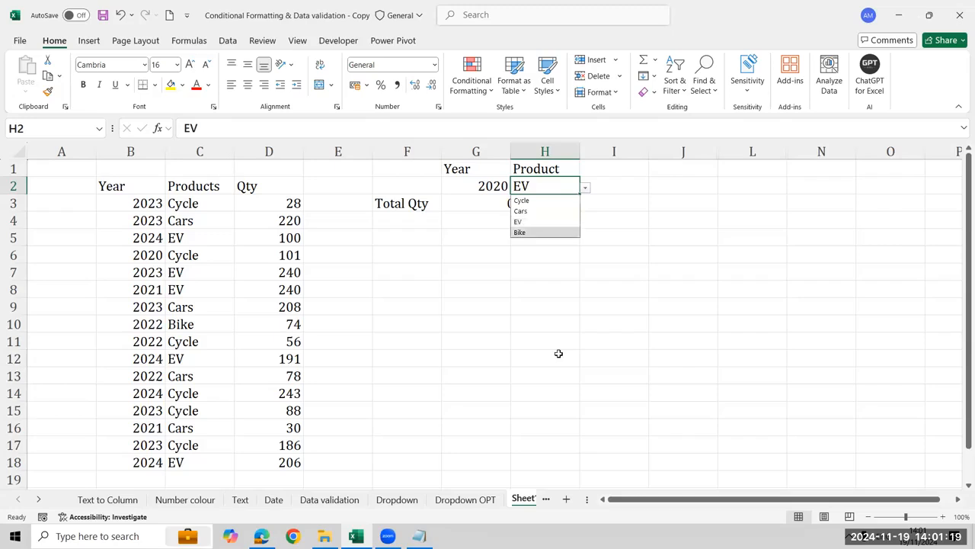
pyautogui.press('Return')
# Choose Cycle in the Product drop-down and check the Total Qty cell
pyautogui.press('Down')
pyautogui.press('Left')
pyautogui.press('Up')
pyautogui.press('Right')
pyautogui.hotkey('alt', 'Down')
pyautogui.press('Up')
pyautogui.press('Up')
pyautogui.press('Up')
pyautogui.press('Return')
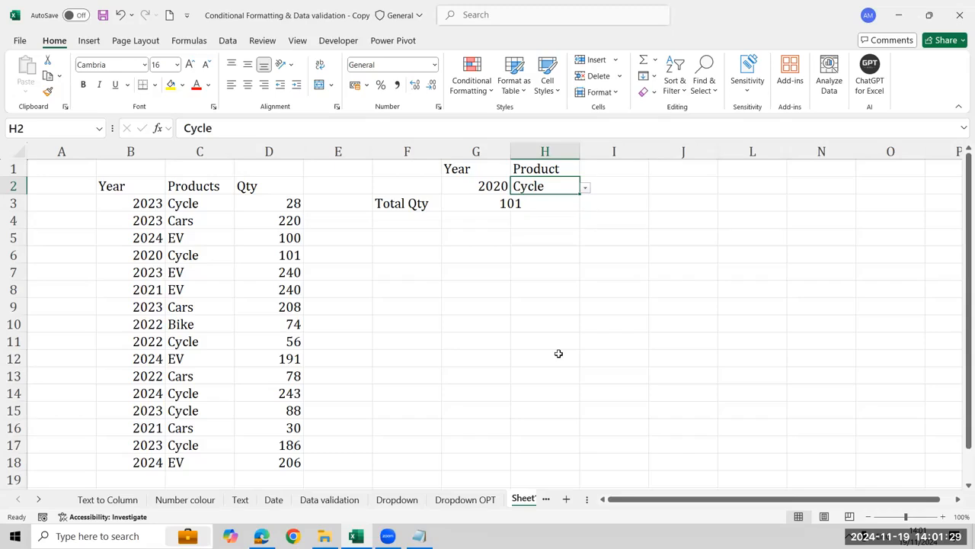
pyautogui.press('Left')
pyautogui.press('Right')
pyautogui.press('Down')
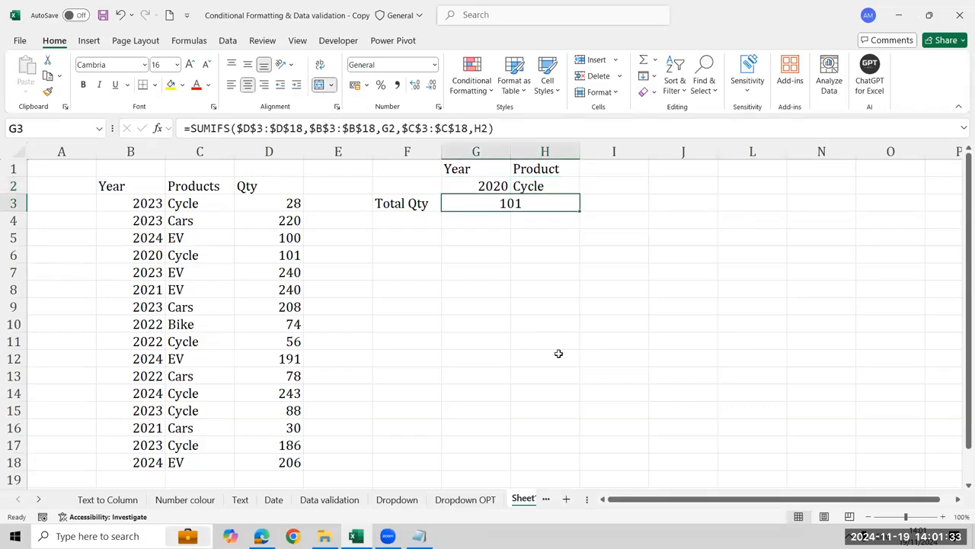
# Save the workbook
pyautogui.press('Left')
pyautogui.press('Right')
pyautogui.press('Right')
pyautogui.press('Right')
pyautogui.press('Right')
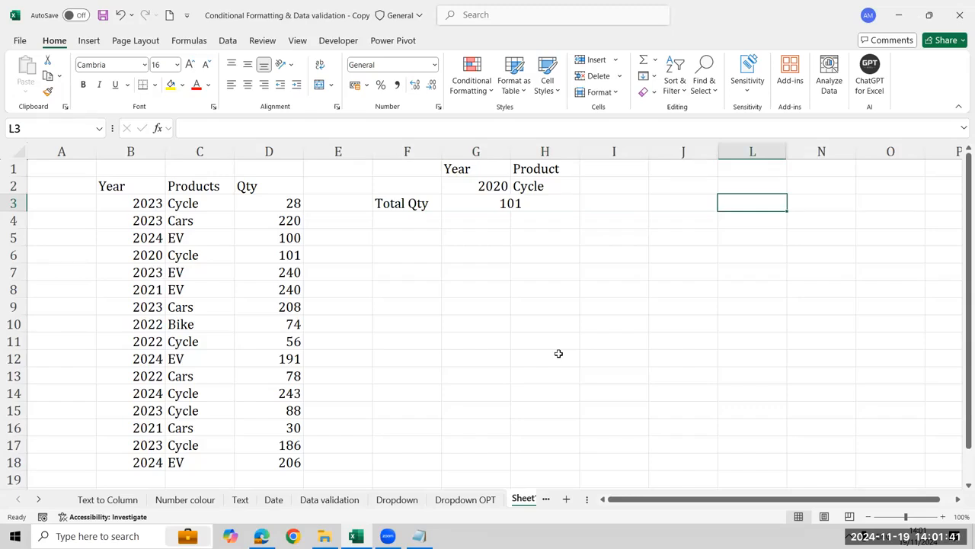
pyautogui.hotkey('ctrl', 's')
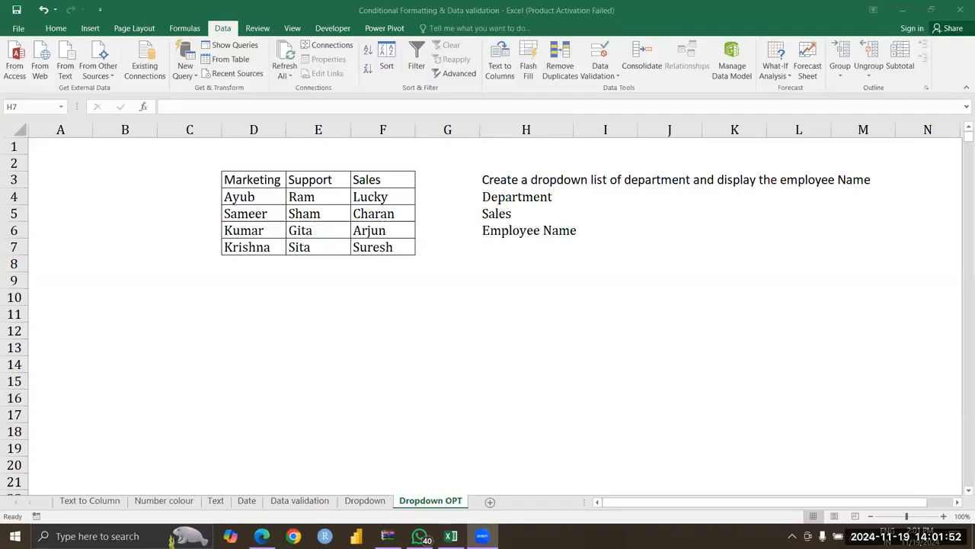
# Start a List-type data validation rule for the empty cell H7 under Employee Name
pyautogui.click(549, 214)
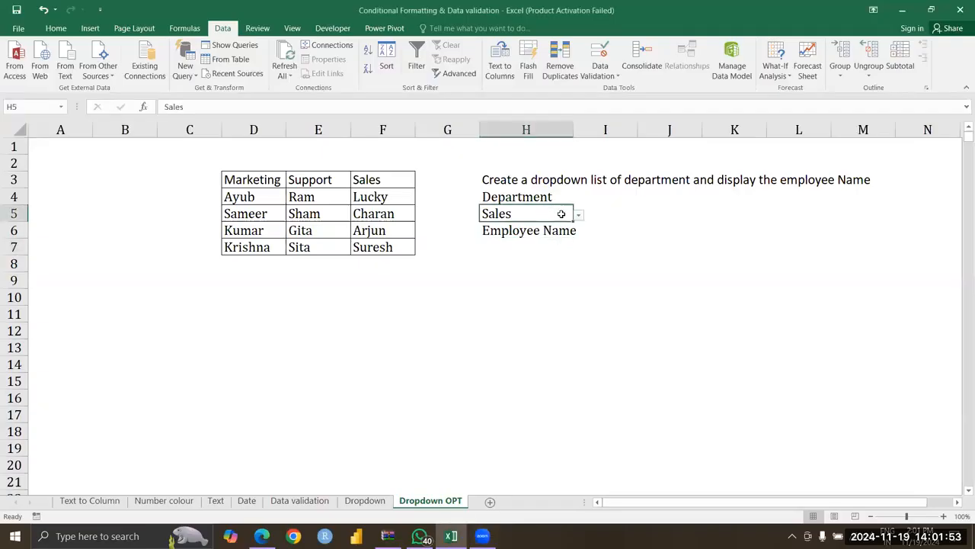
pyautogui.press('Down')
pyautogui.press('Down')
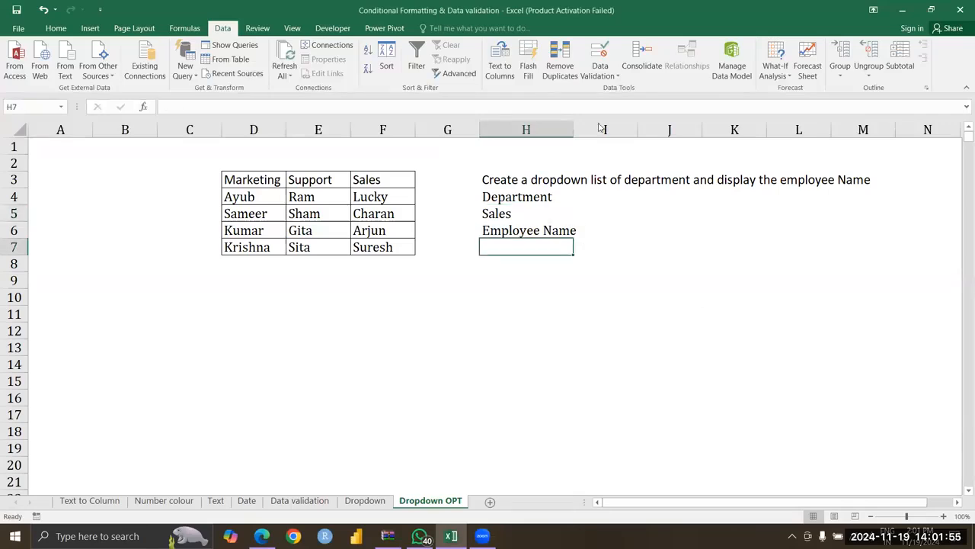
pyautogui.click(608, 74)
pyautogui.click(619, 93)
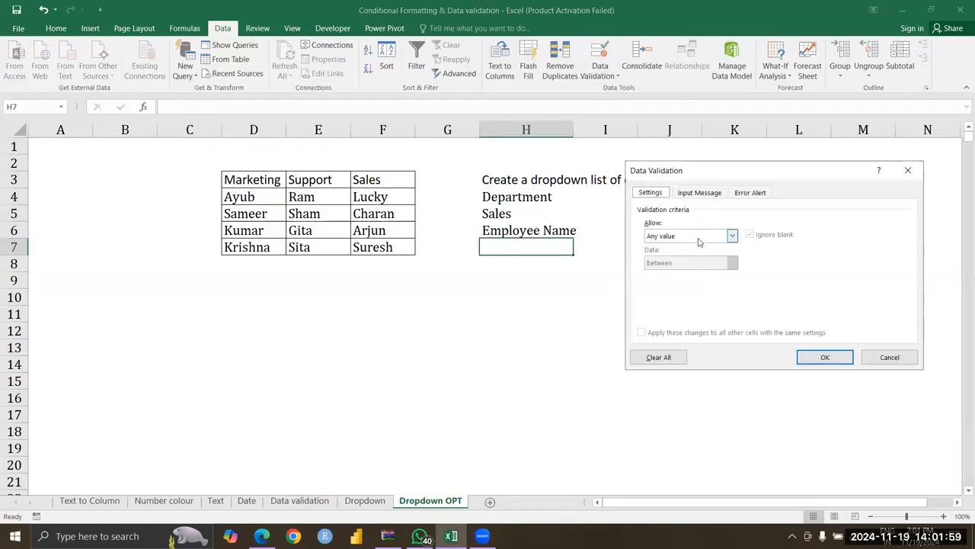
pyautogui.click(699, 241)
pyautogui.click(668, 280)
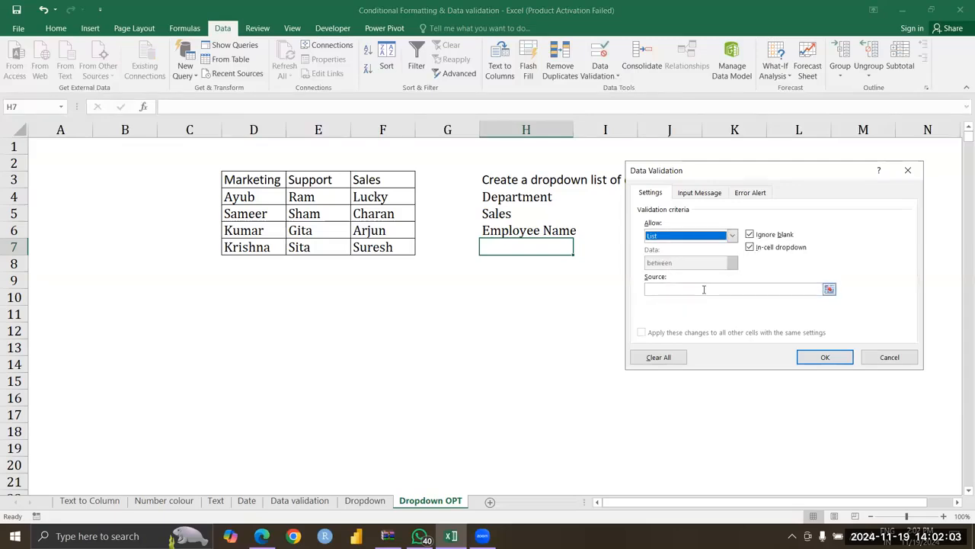
# Set the list source to =indirect($H$5), referring to the chosen department, and accept the validation rule despite the source error
pyautogui.click(704, 289)
pyautogui.write('=indirect(')
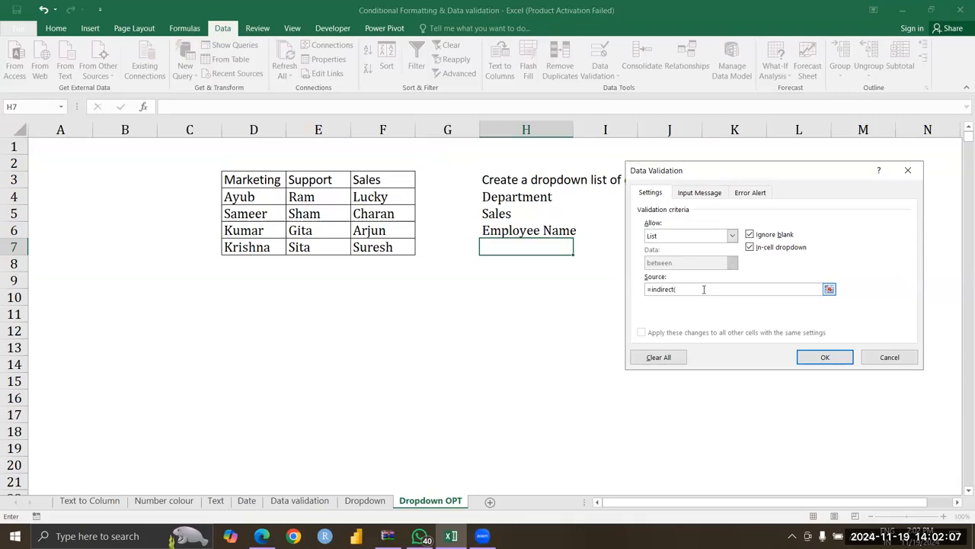
pyautogui.click(522, 213)
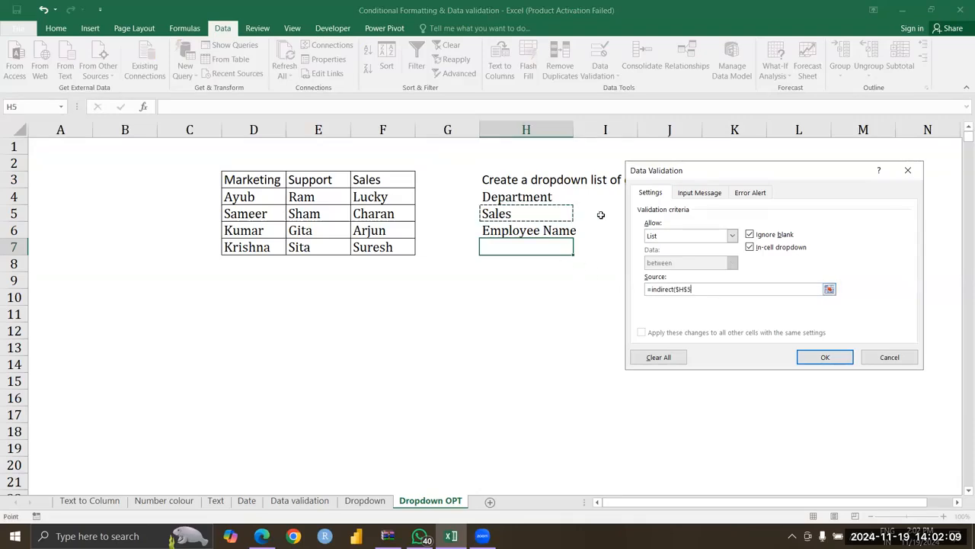
pyautogui.write(')')
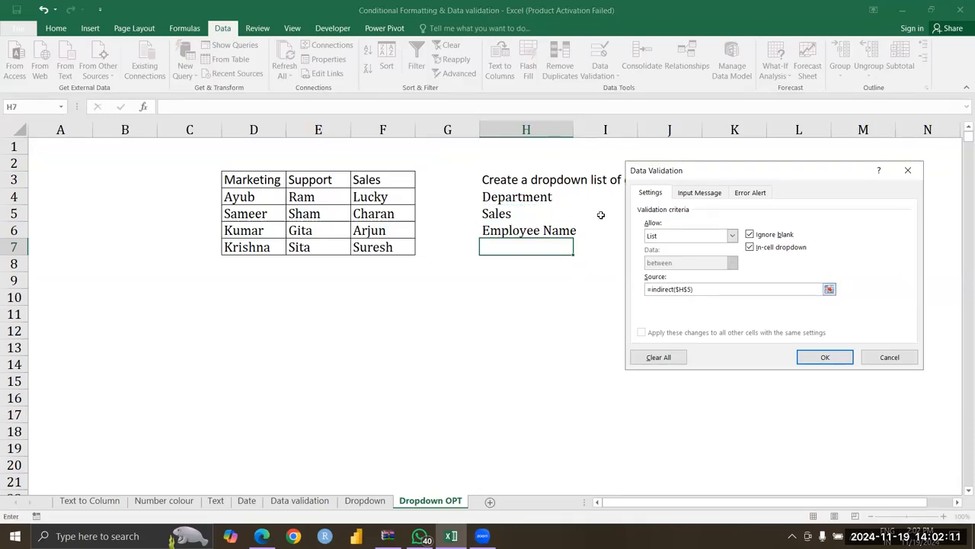
pyautogui.press('Return')
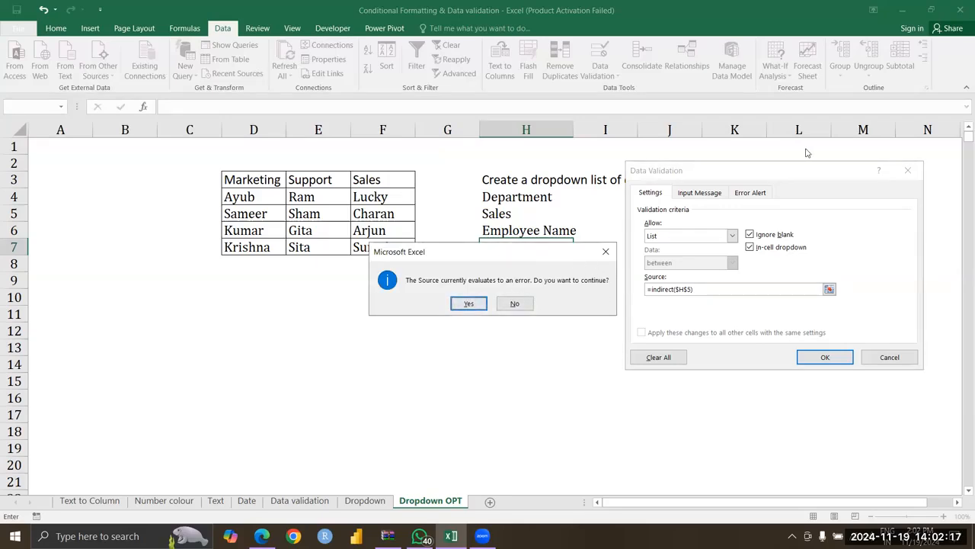
pyautogui.click(471, 302)
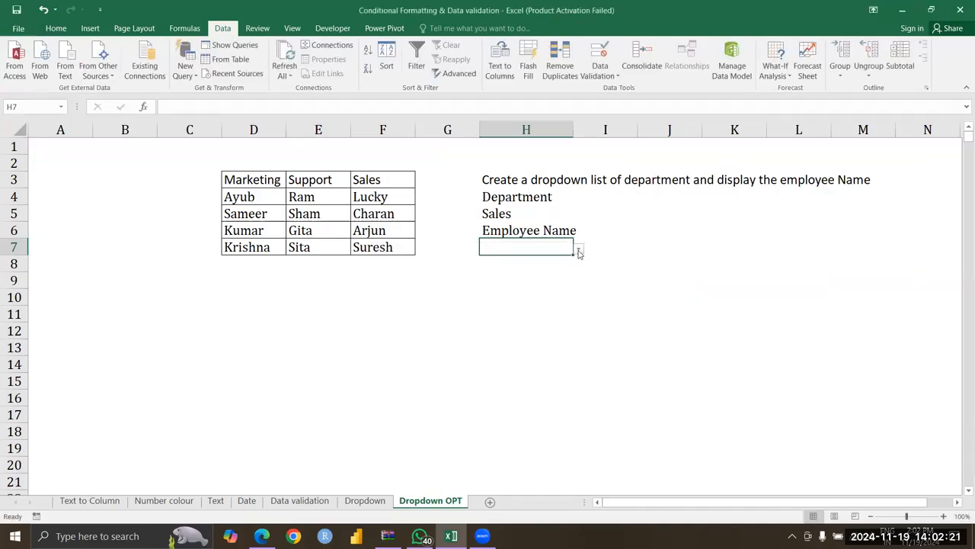
# Check which range names are assigned to the employee cells under the Marketing, Support and Sales headings
pyautogui.click(502, 250)
pyautogui.click(242, 186)
pyautogui.moveTo(244, 190); pyautogui.dragTo(244, 249)
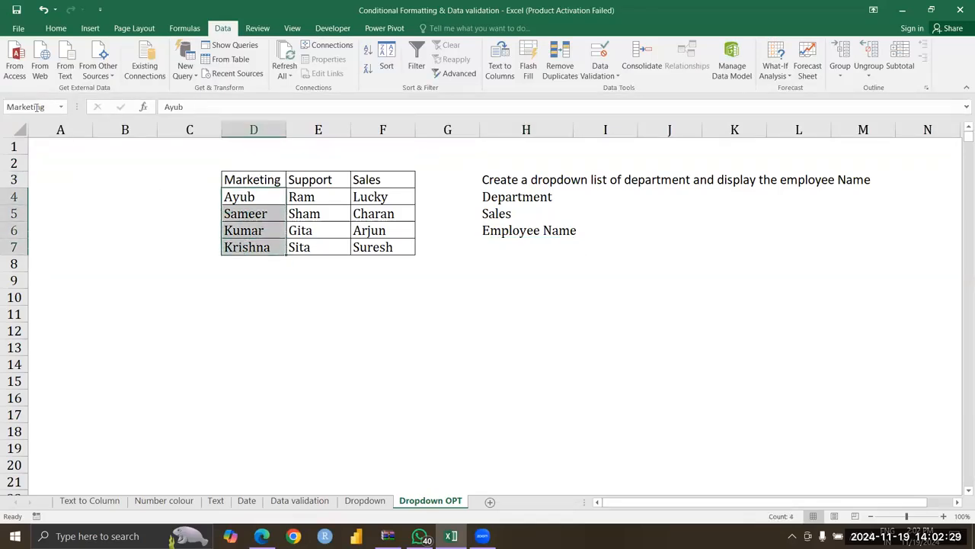
pyautogui.moveTo(301, 196); pyautogui.dragTo(301, 247)
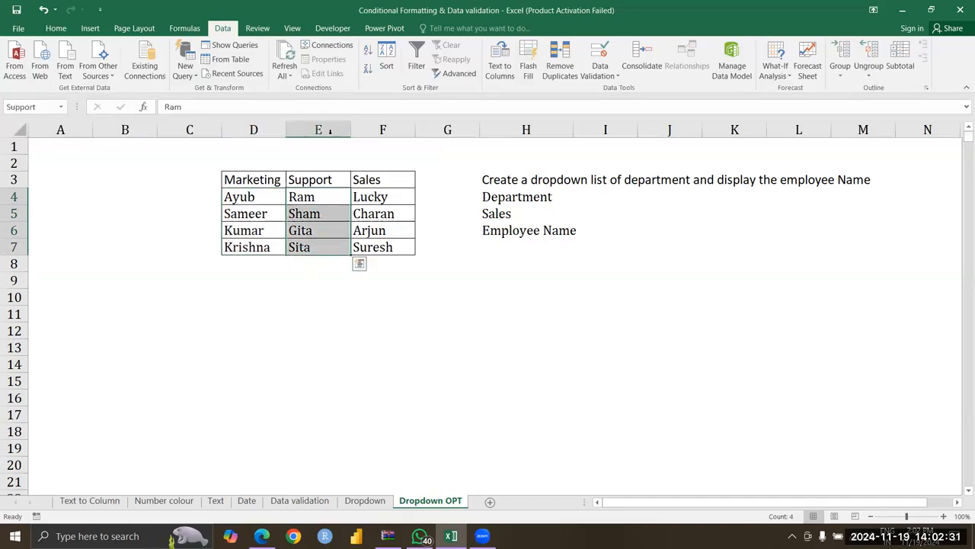
pyautogui.moveTo(386, 197); pyautogui.dragTo(385, 248)
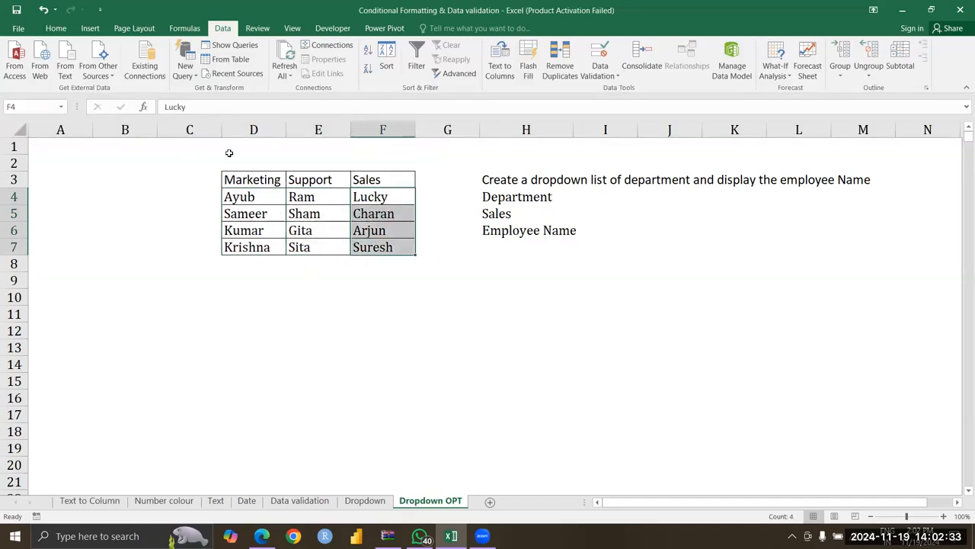
pyautogui.click(404, 211)
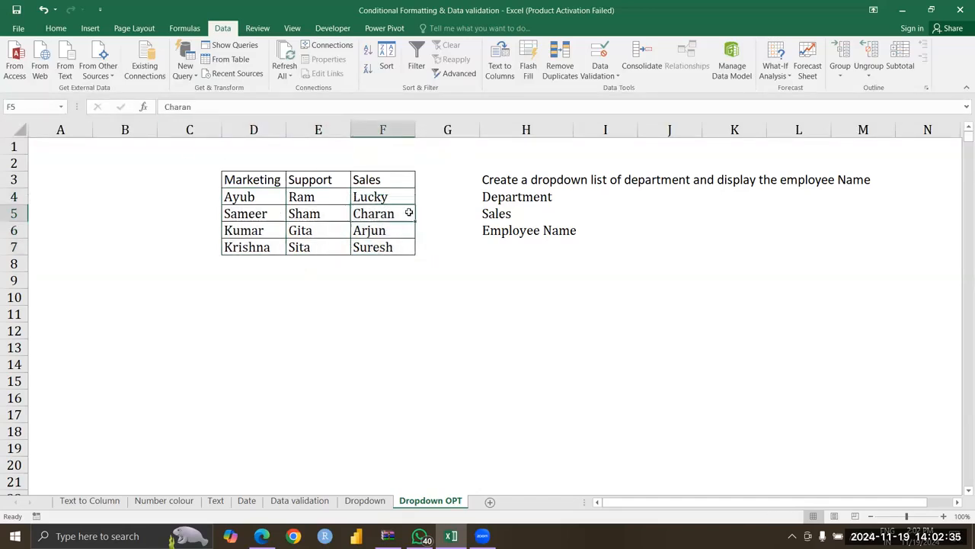
pyautogui.click(371, 180)
# Name the employee cells F4:F7 Sales and open the Employee Name drop-down in H7 to test it
pyautogui.moveTo(383, 195); pyautogui.dragTo(383, 245)
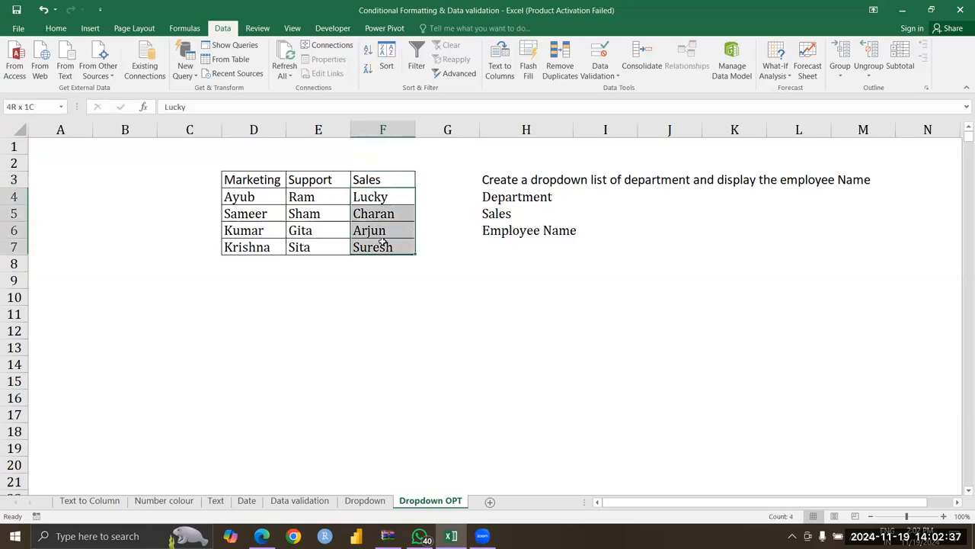
pyautogui.click(30, 107)
pyautogui.write('Sales')
pyautogui.press('Return')
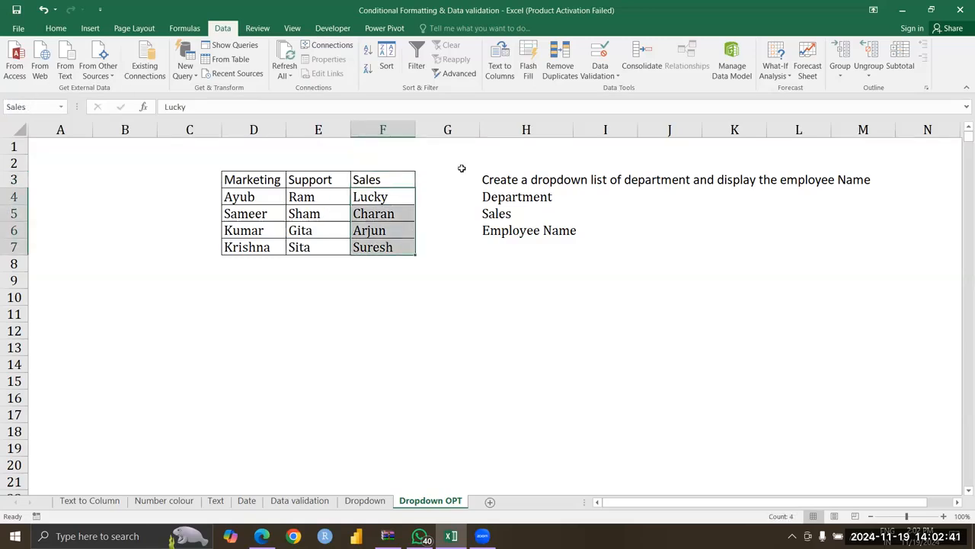
pyautogui.click(531, 249)
pyautogui.click(579, 250)
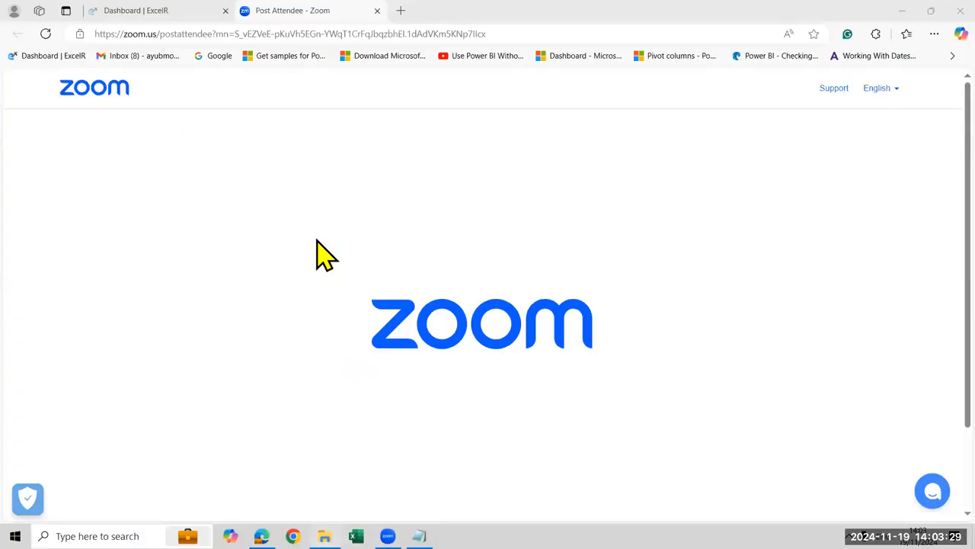
# Switch to the Text Formulas & Funtcions - Copy workbook and review the name formulas in row 2 of Basic Text
pyautogui.click(315, 247)
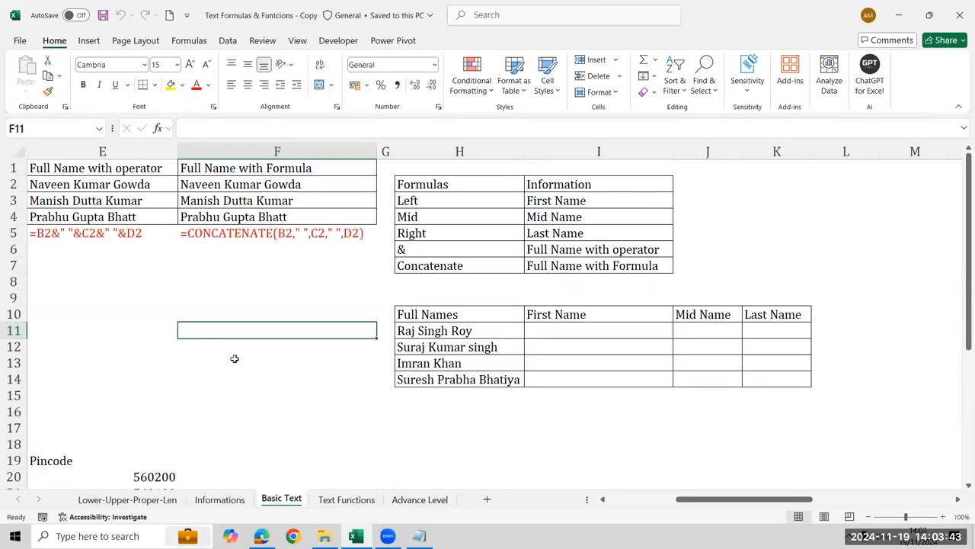
pyautogui.press('Left')
pyautogui.press('Left')
pyautogui.hotkey('ctrl', 'Home')
pyautogui.press('Right')
pyautogui.press('Down')
pyautogui.press('Right')
pyautogui.press('Right')
pyautogui.press('Right')
pyautogui.press('Right')
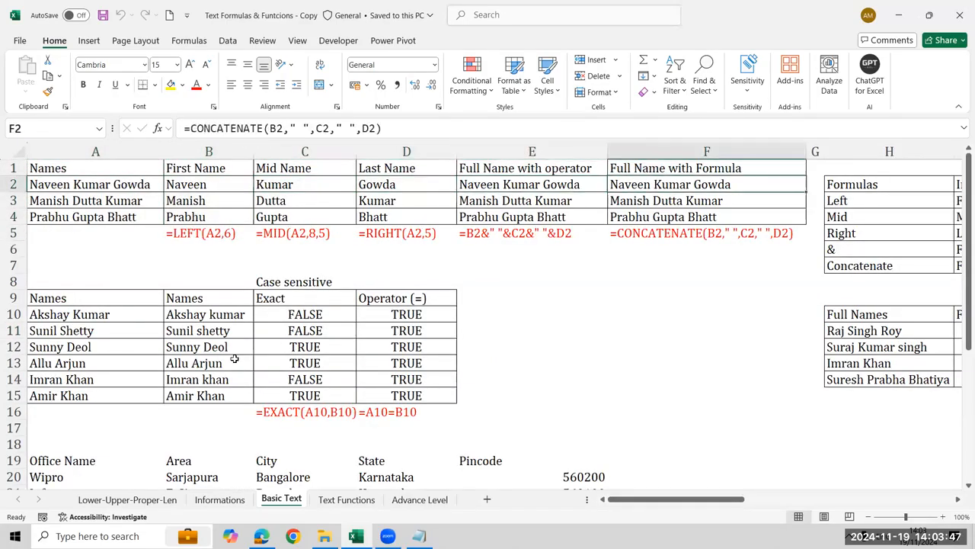
pyautogui.press('Left')
pyautogui.press('Left')
pyautogui.press('Left')
pyautogui.press('Left')
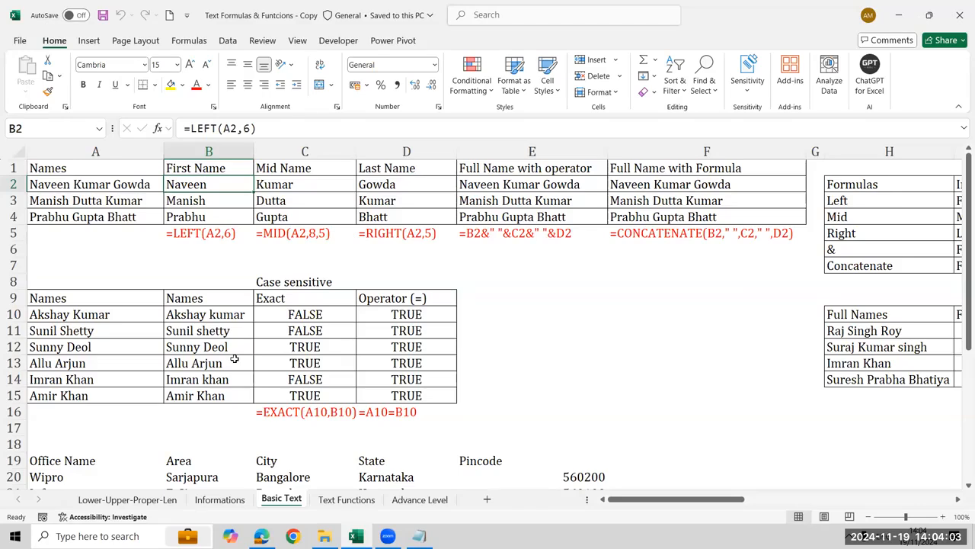
# Compare the LEFT formulas in the First Name cells B2 to B4
pyautogui.press('Down')
pyautogui.press('Down')
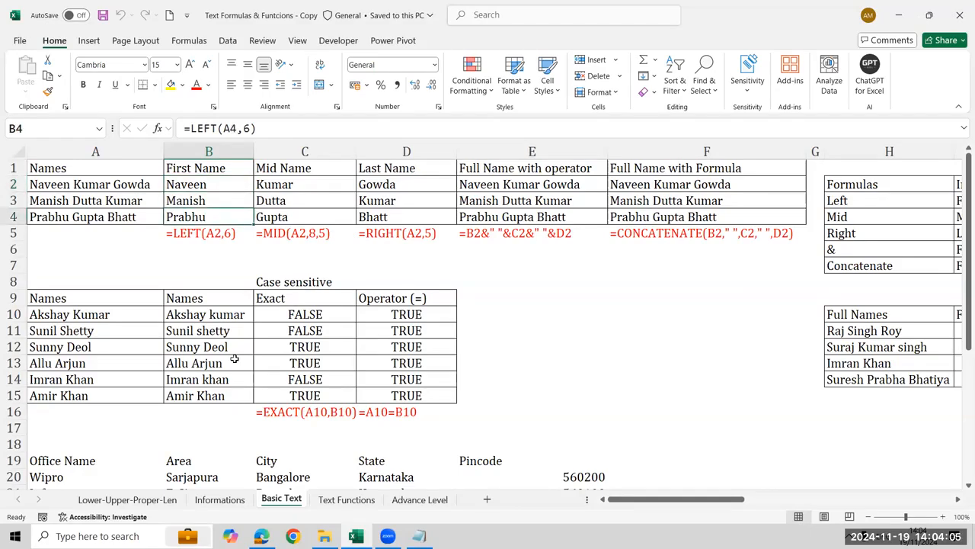
pyautogui.press('Up')
pyautogui.press('Up')
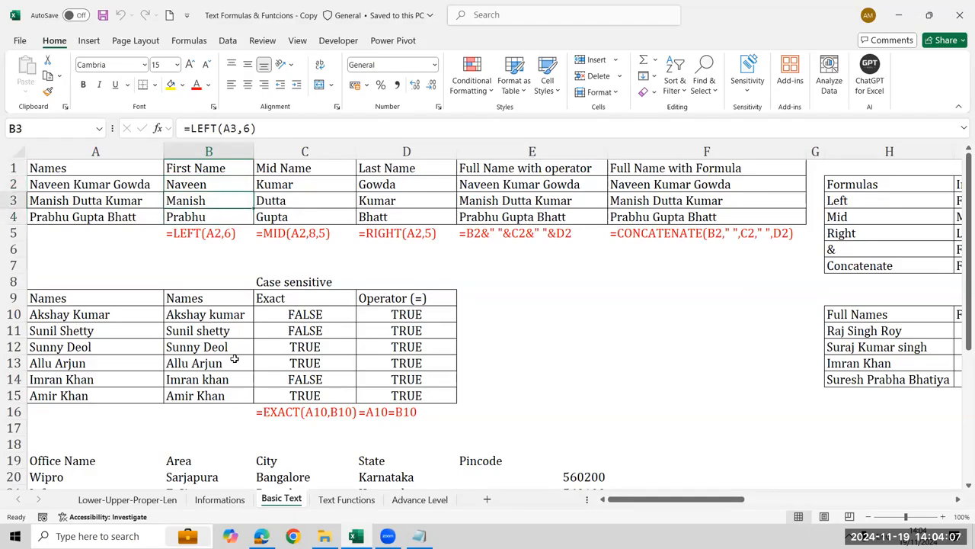
pyautogui.press('Down')
pyautogui.press('Down')
pyautogui.press('Up')
pyautogui.press('Up')
pyautogui.press('Down')
pyautogui.press('Down')
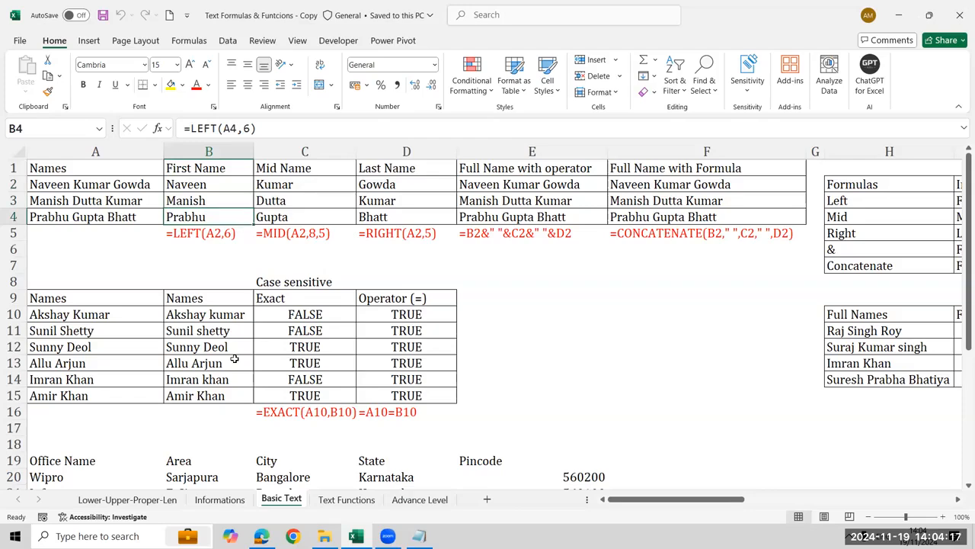
# Go through the Text Functions sheet to Advance Level and examine the First Name formulas in B4 to B7
pyautogui.hotkey('ctrl', 'pagedown')
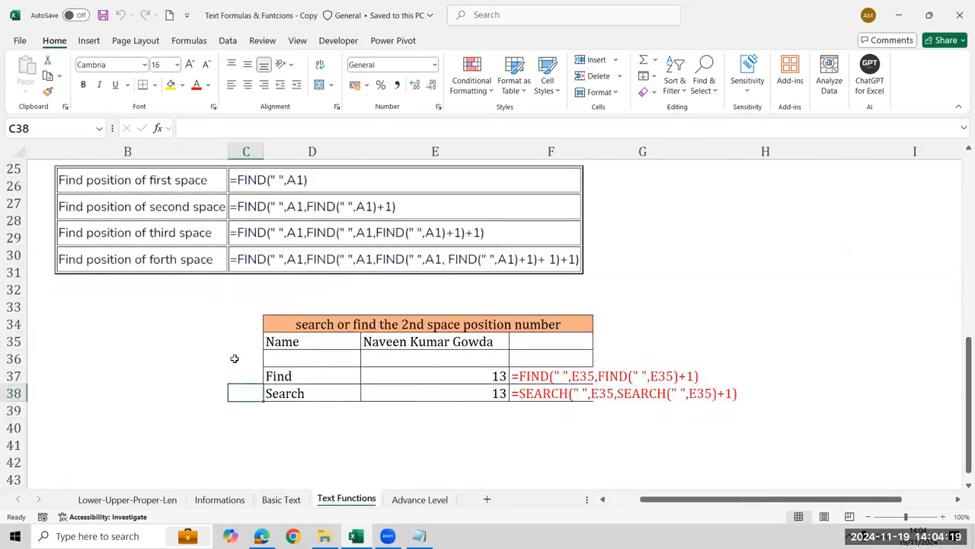
pyautogui.hotkey('ctrl', 'pagedown')
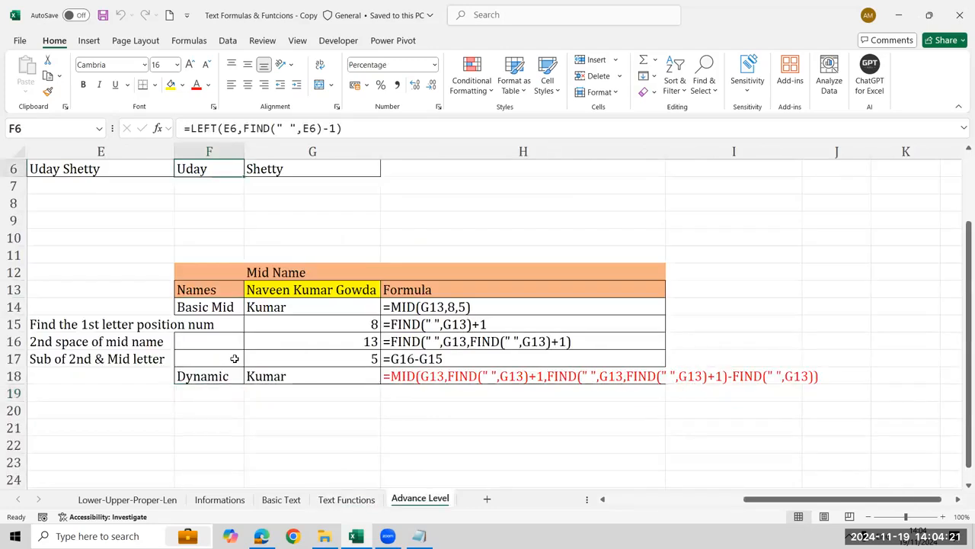
pyautogui.hotkey('ctrl', 'Up')
pyautogui.hotkey('ctrl', 'Up')
pyautogui.hotkey('ctrl', 'Left')
pyautogui.hotkey('ctrl', 'Down')
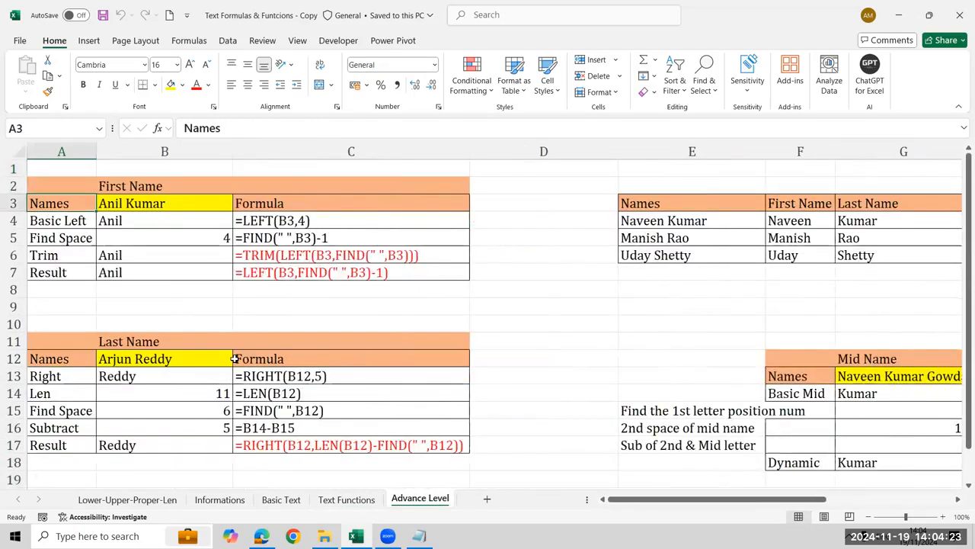
pyautogui.press('Down')
pyautogui.press('Right')
pyautogui.hotkey('ctrl', 'shift', 'Down')
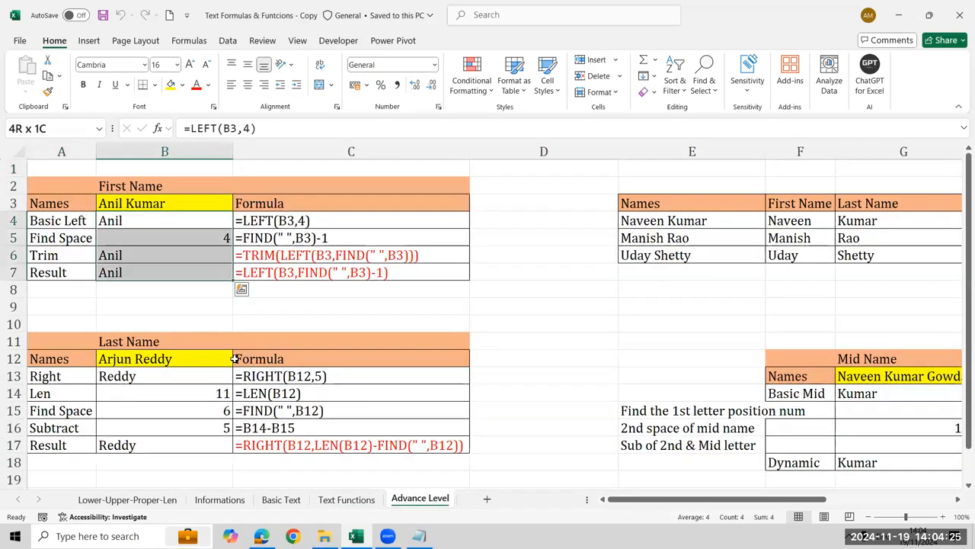
pyautogui.press('Down')
pyautogui.press('Down')
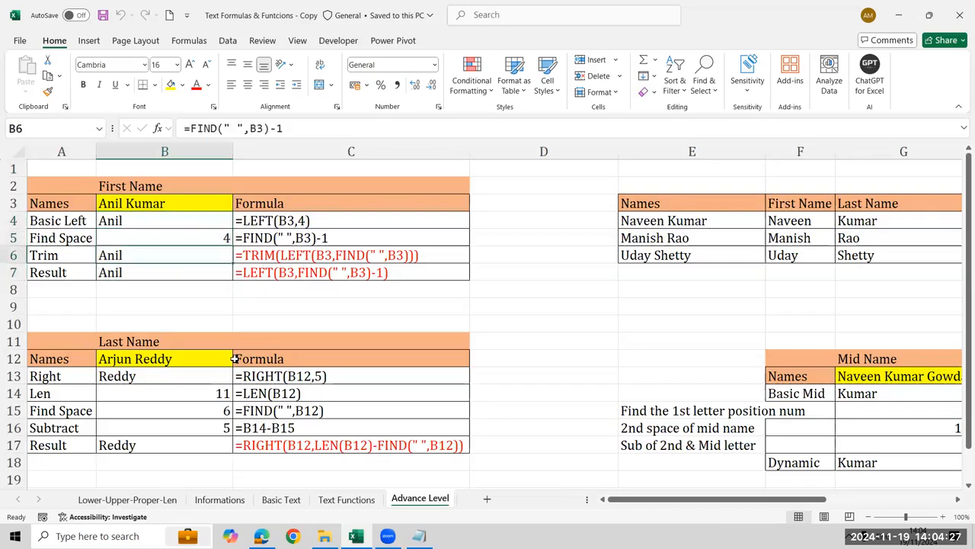
pyautogui.press('Down')
pyautogui.press('Down')
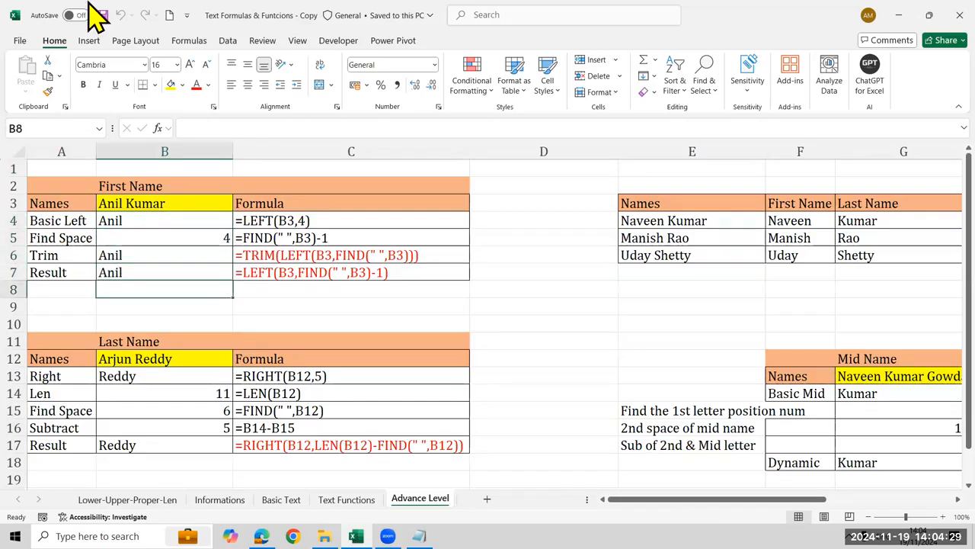
# Close the workbook, the Excel MH 12 PM folder window and the untitled Notepad note, discarding the note's changes
pyautogui.click(960, 14)
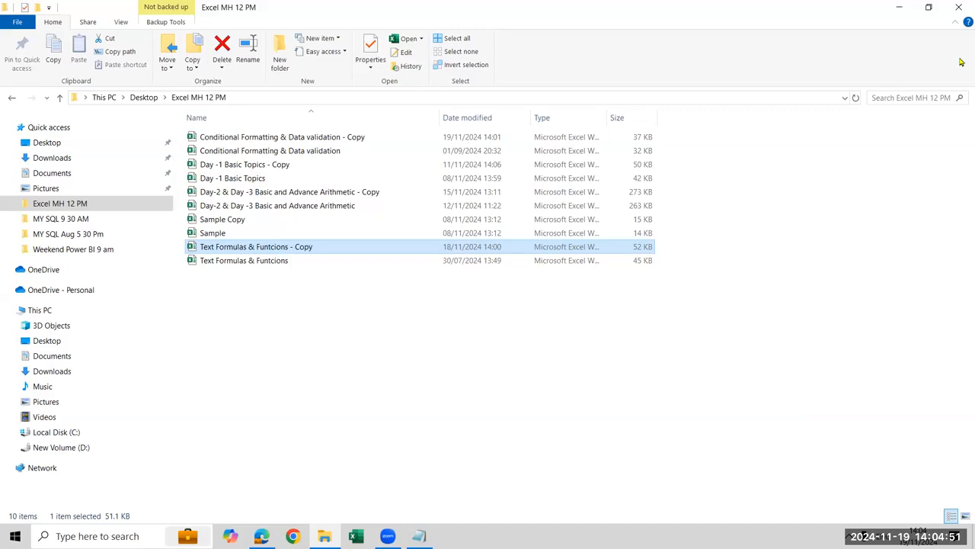
pyautogui.click(958, 7)
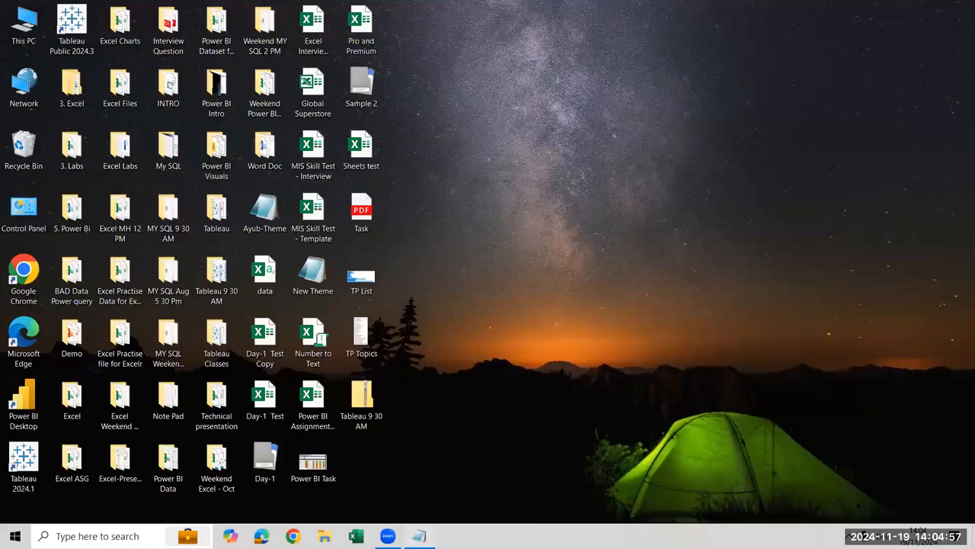
pyautogui.click(419, 536)
pyautogui.click(669, 147)
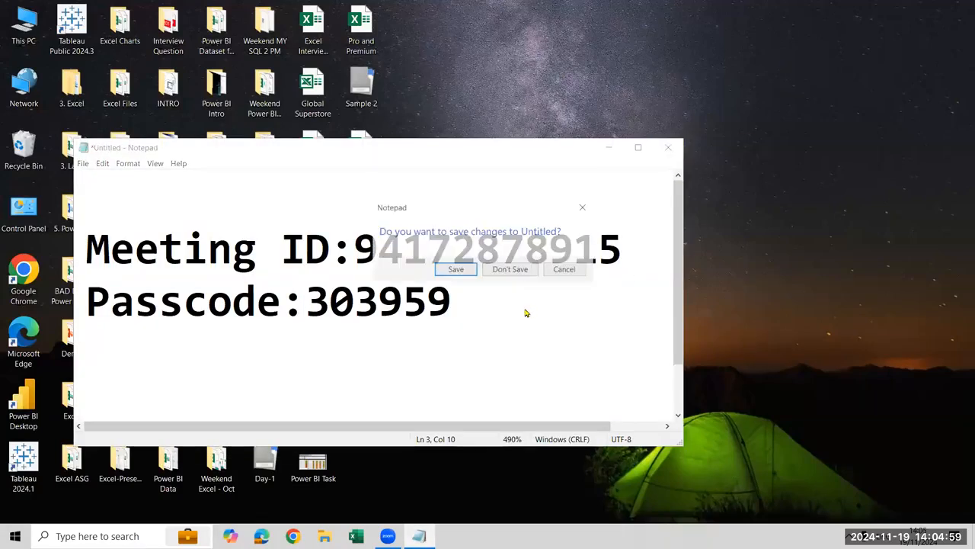
pyautogui.click(510, 271)
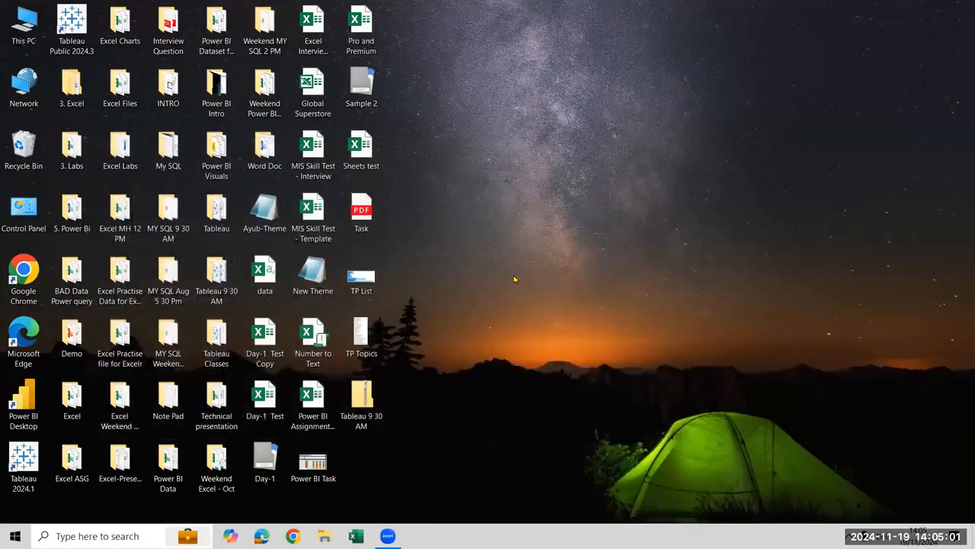